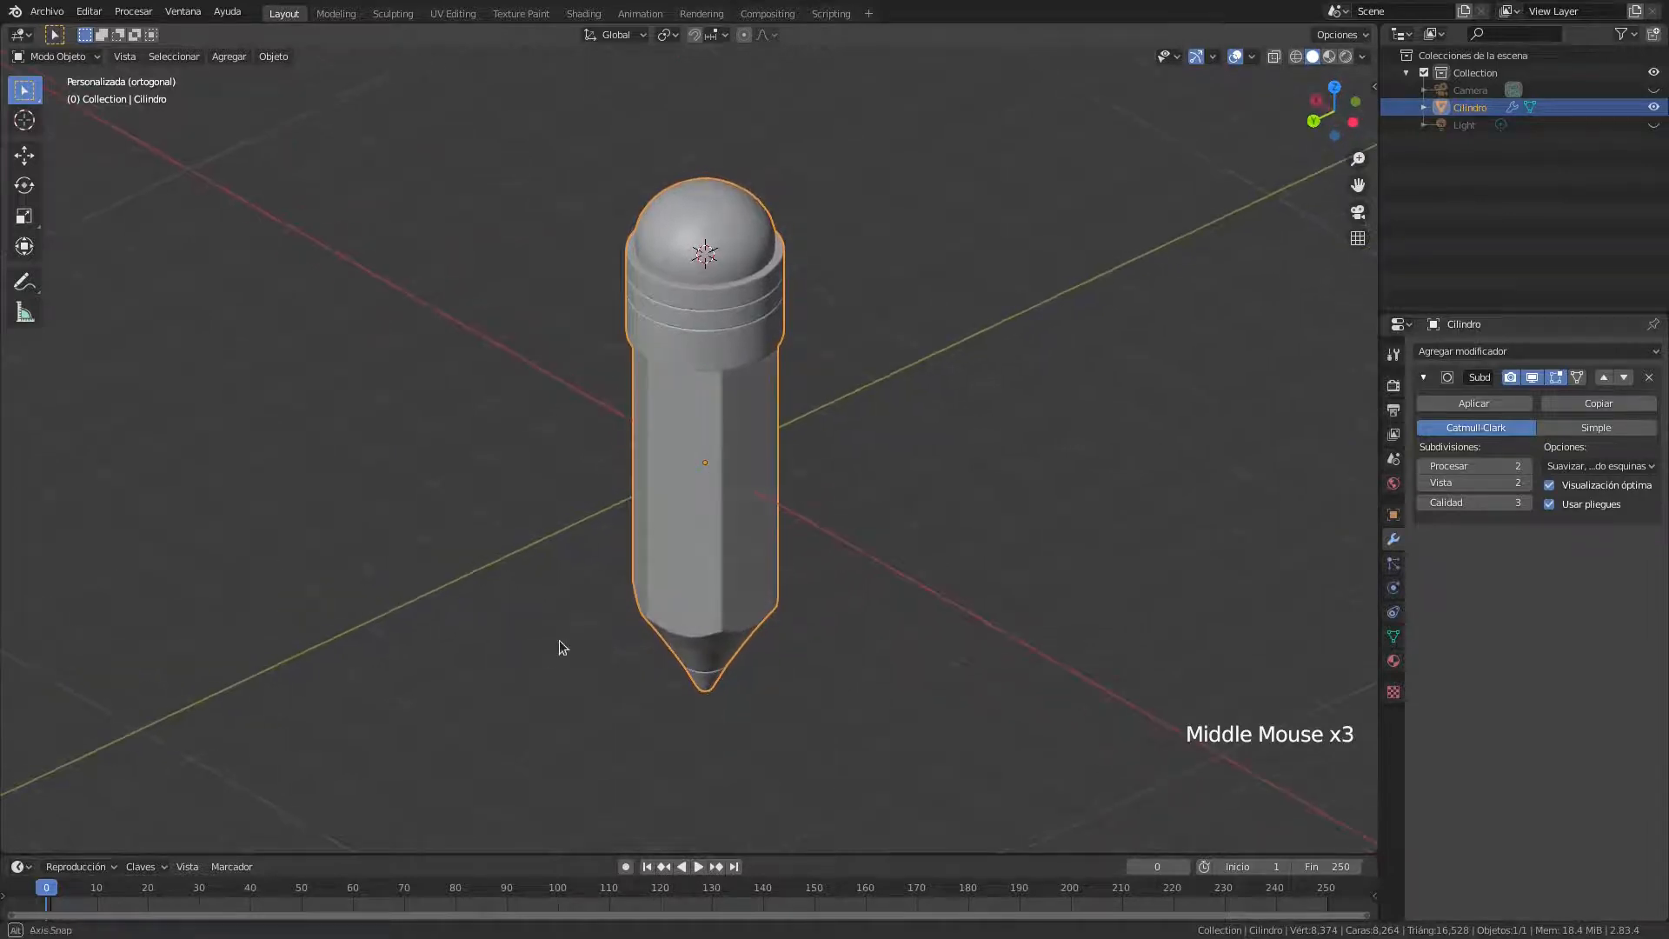
mouse_move(947, 674)
middle_mouse_down()
mouse_move(916, 663)
mouse_move(776, 746)
middle_mouse_up()
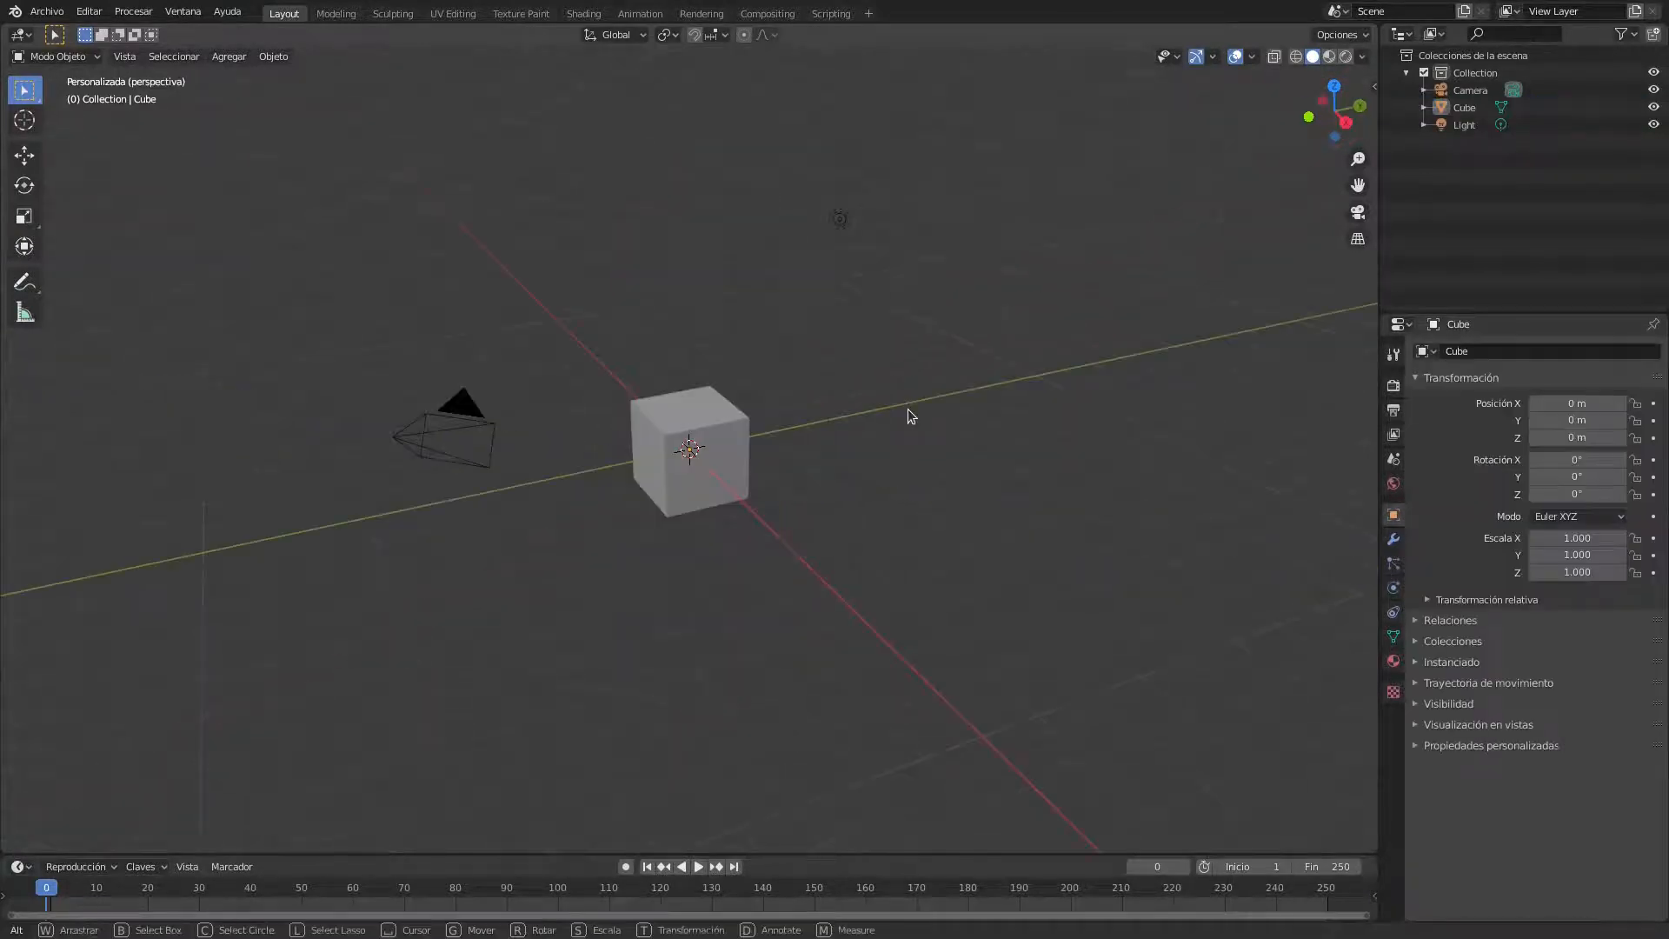
Hide the light and the camera from the viewport
scroll(734, 513, "up", 2)
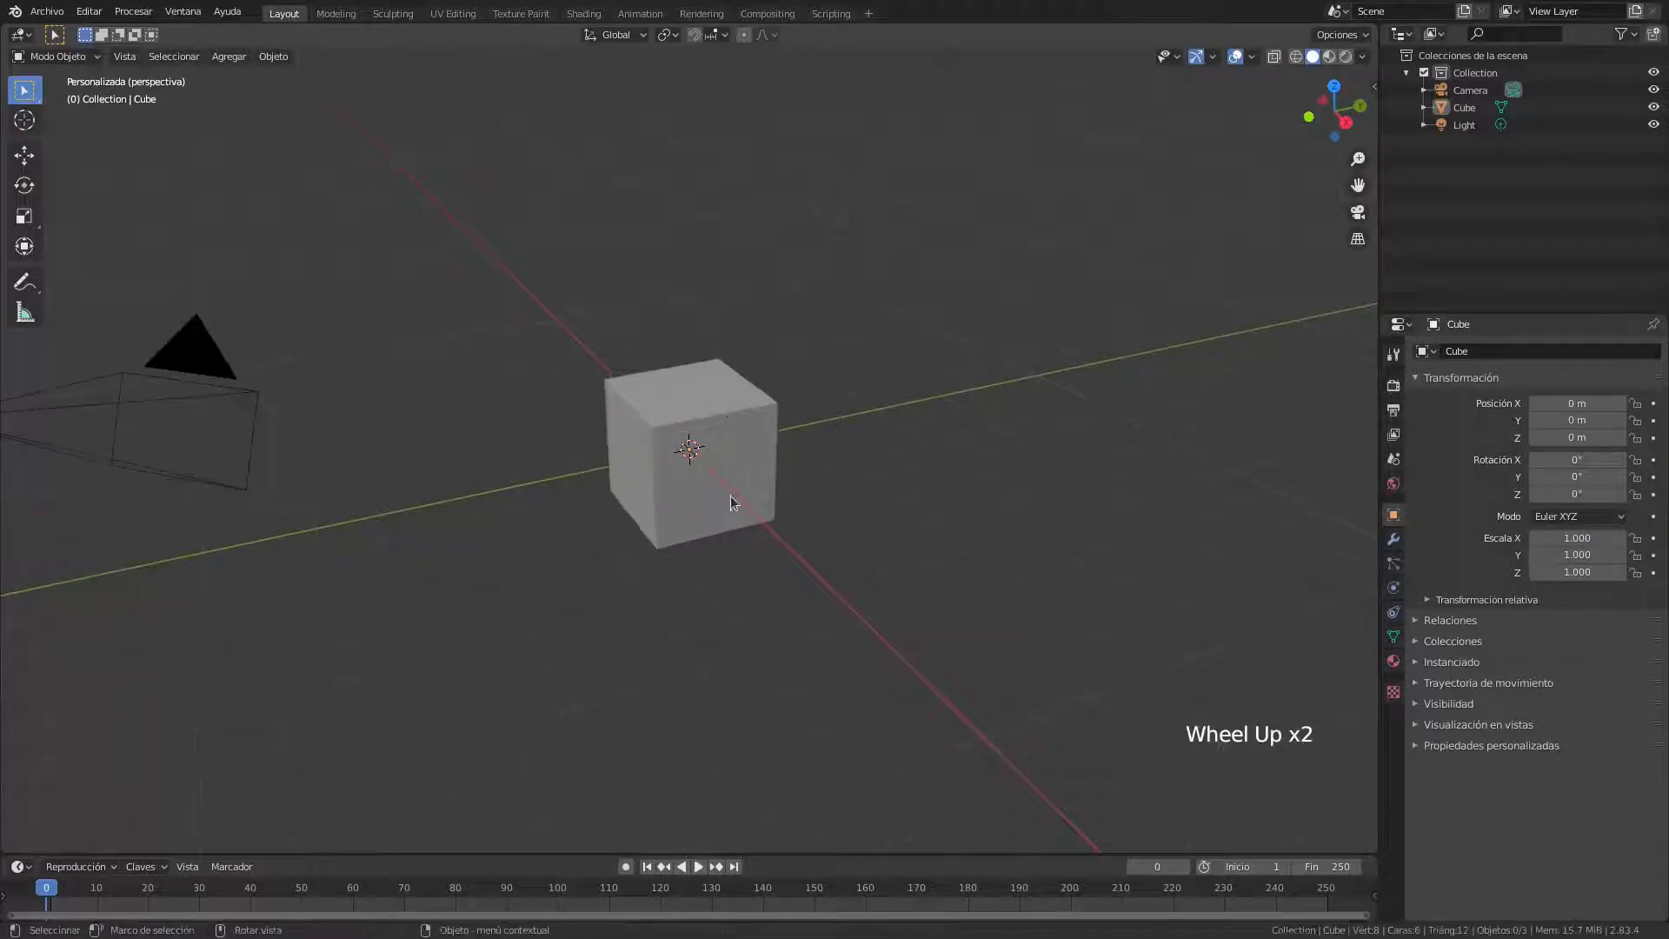
scroll(744, 457, "down", 1)
middle_click_drag(873, 461, 919, 261, "shift")
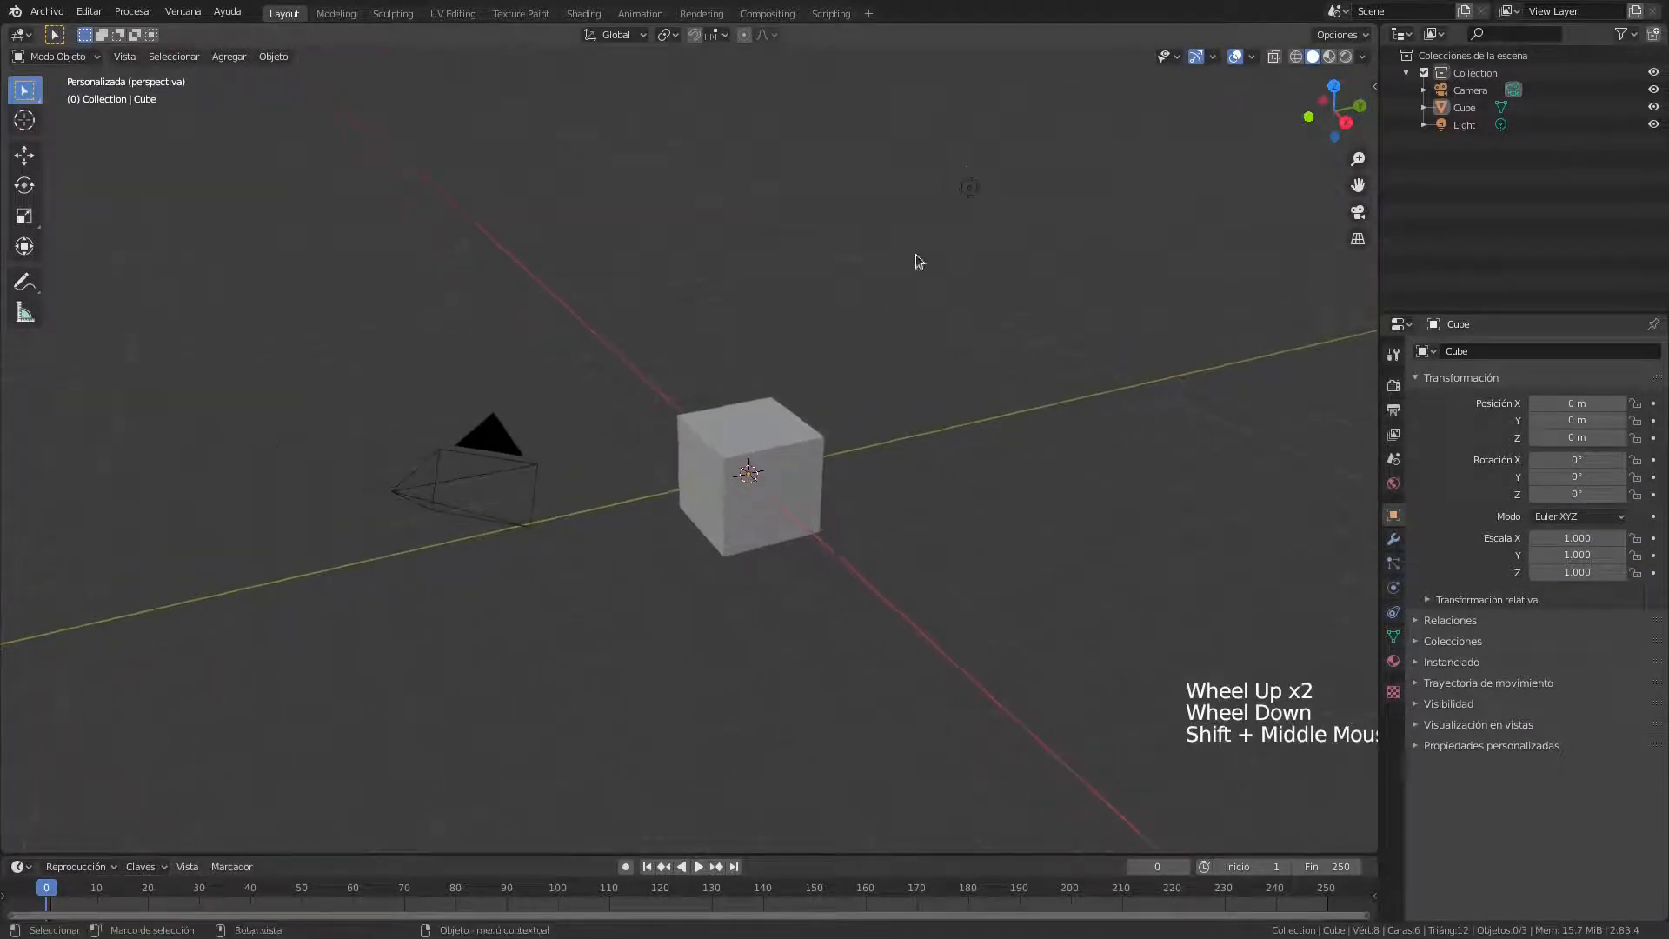
left_click(969, 183)
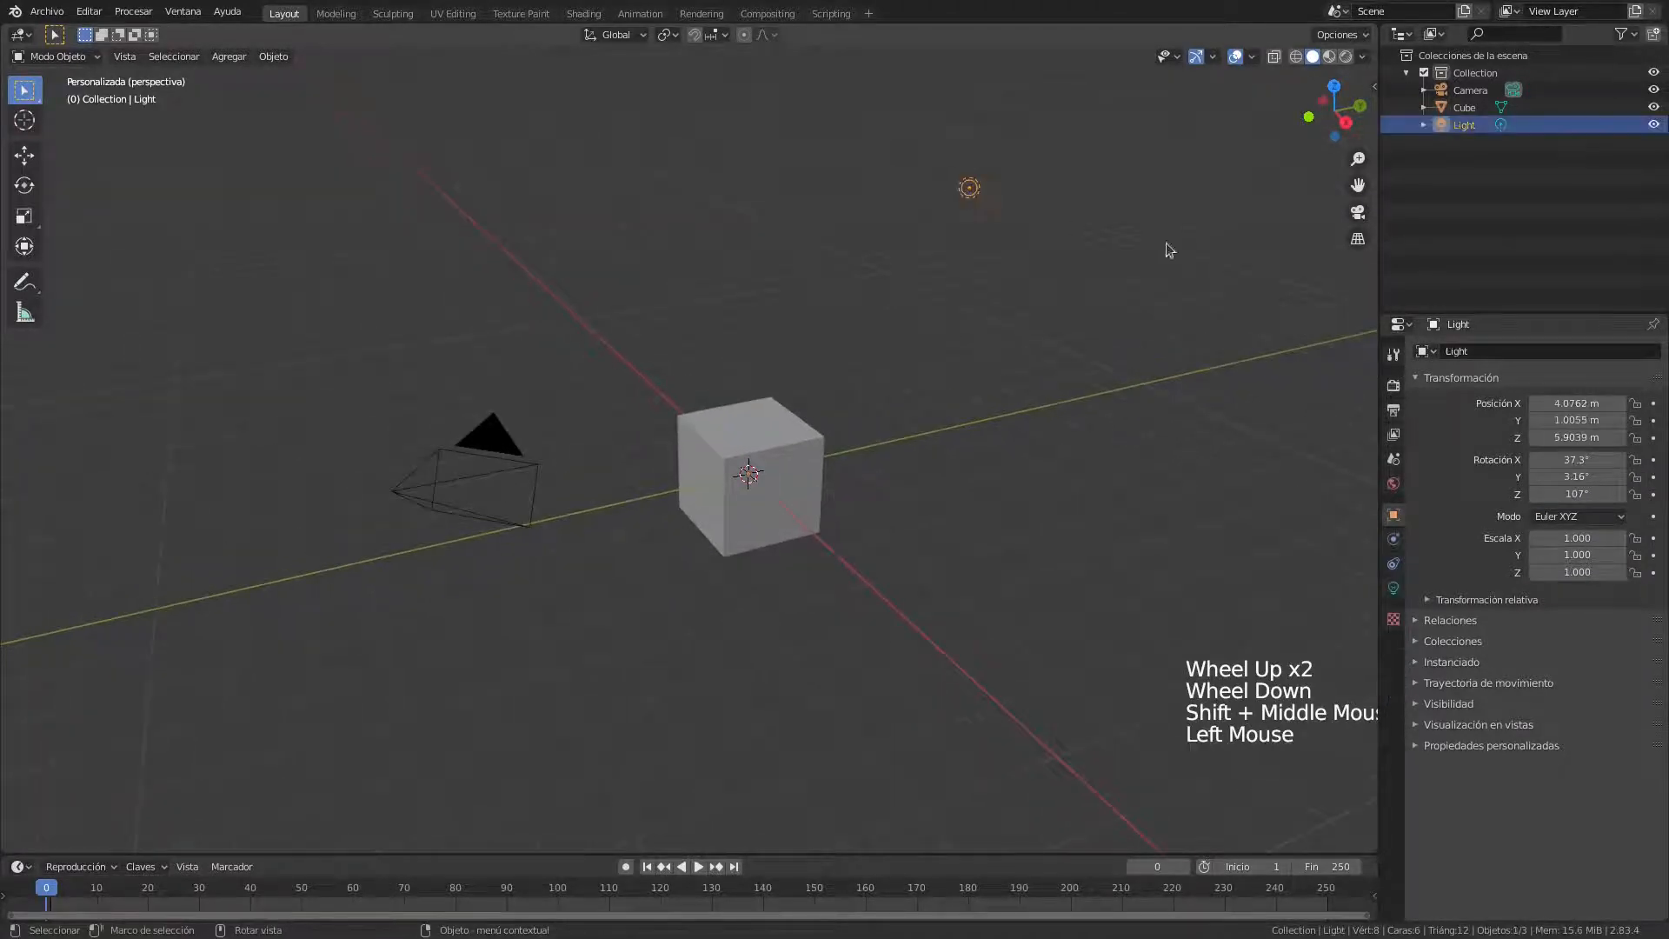
left_click(1656, 126)
left_click(1655, 92)
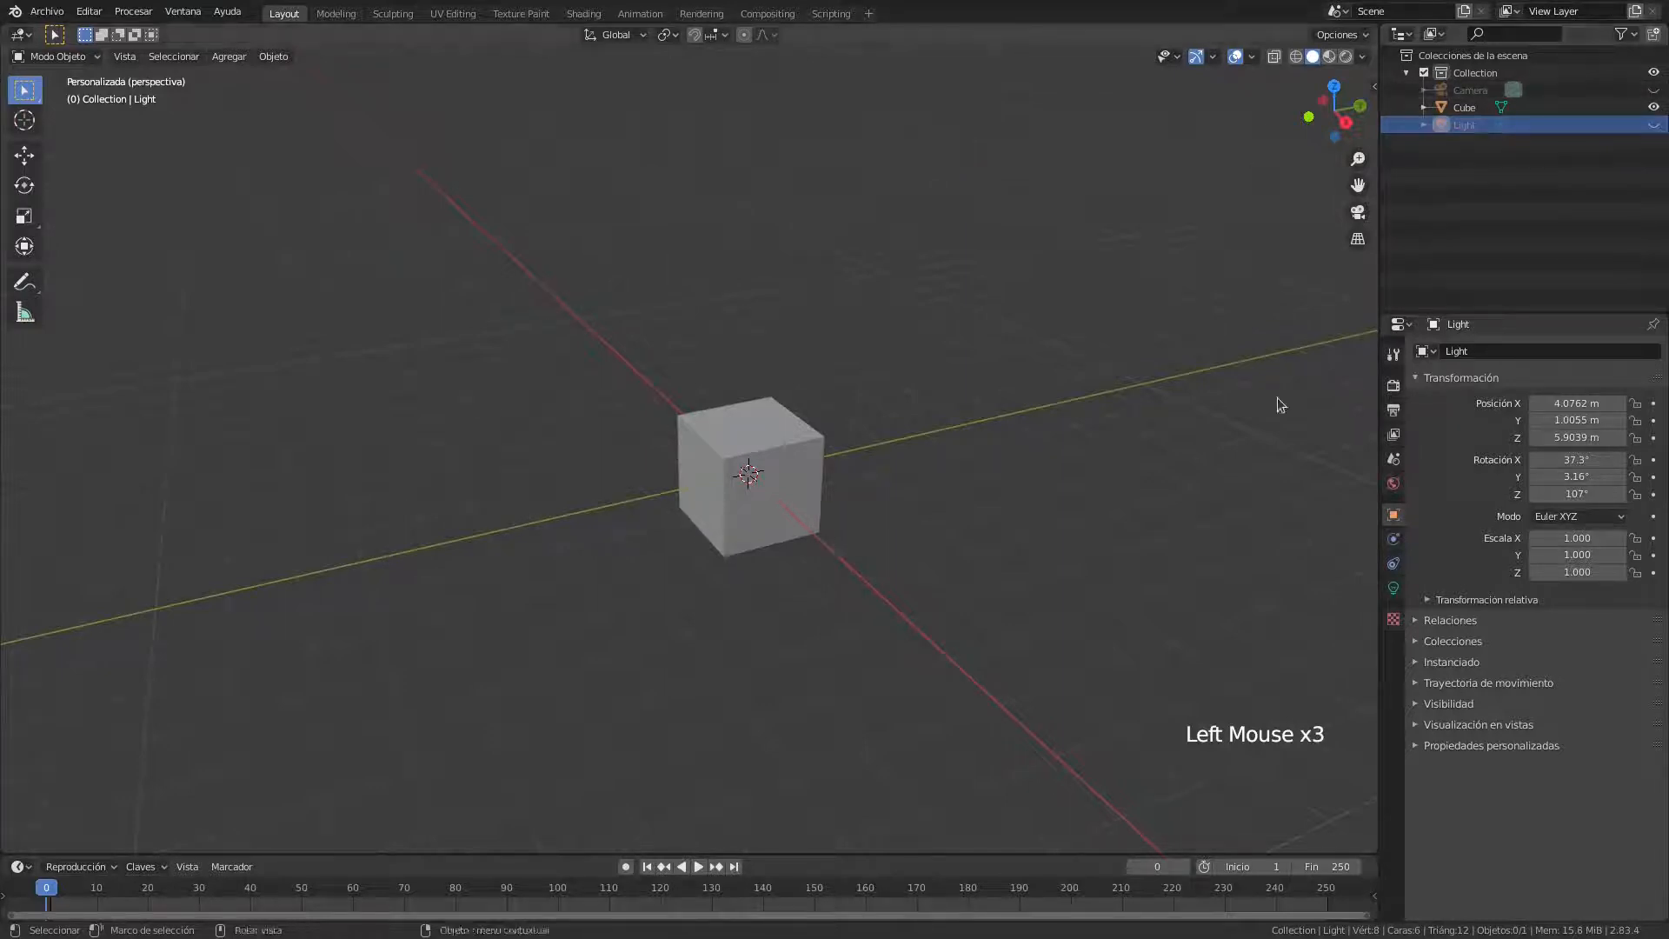
Delete the default cube and switch the viewport to orthographic projection
left_click(735, 445)
key("x")
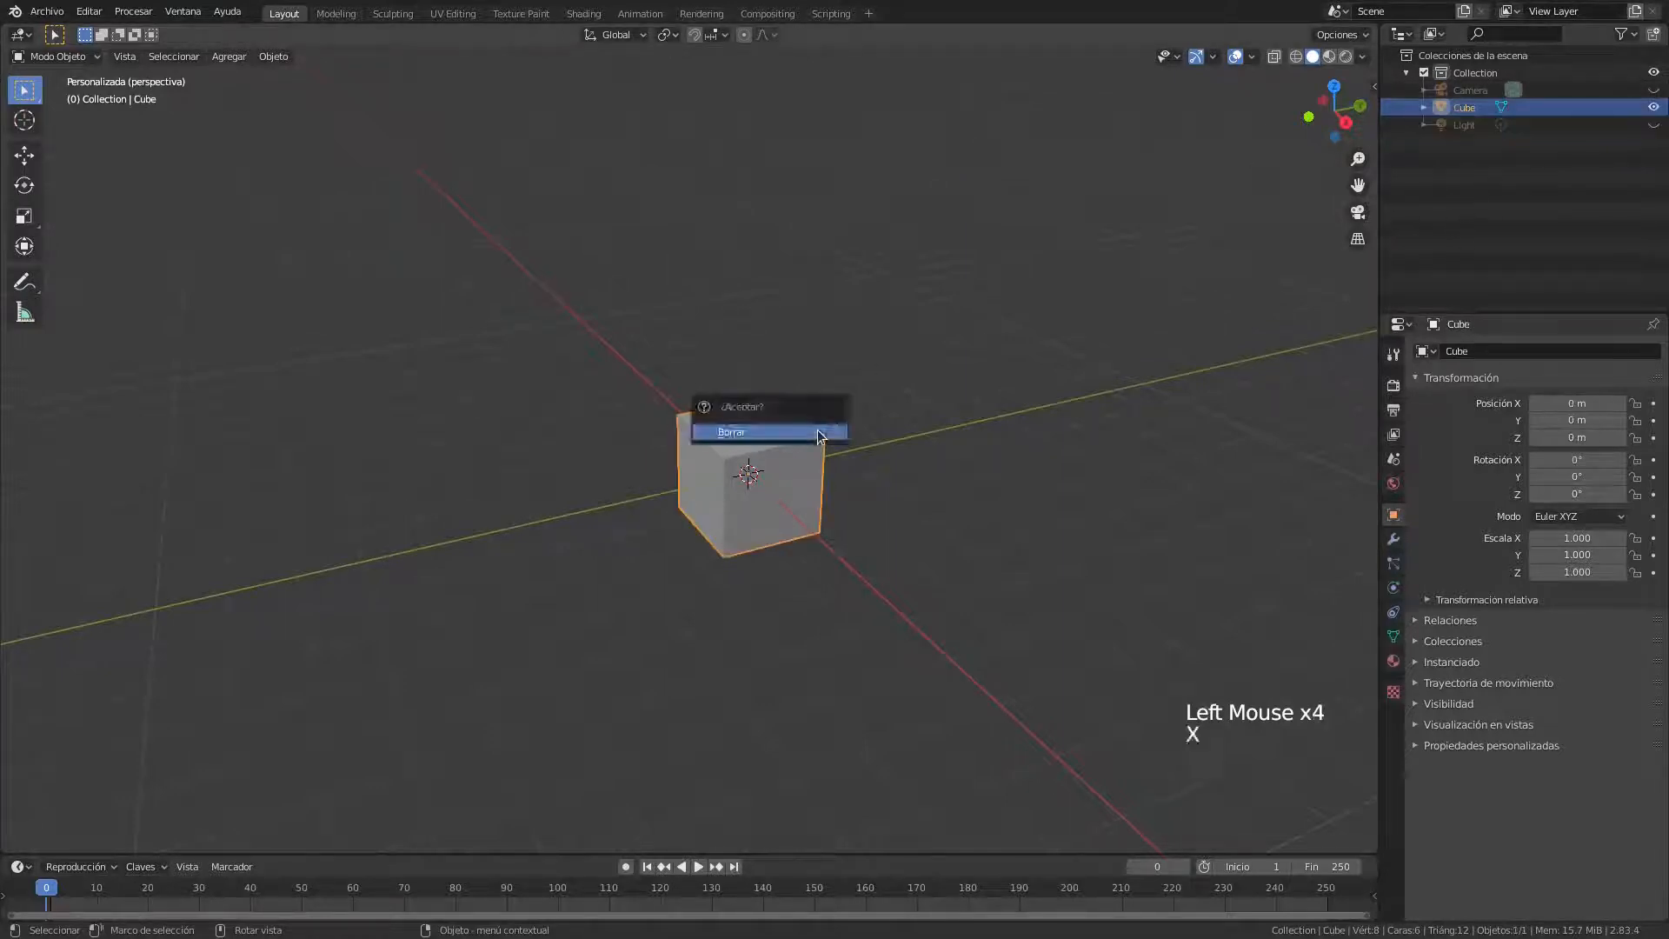
left_click(820, 432)
middle_click_drag(967, 491, 917, 479, "shift")
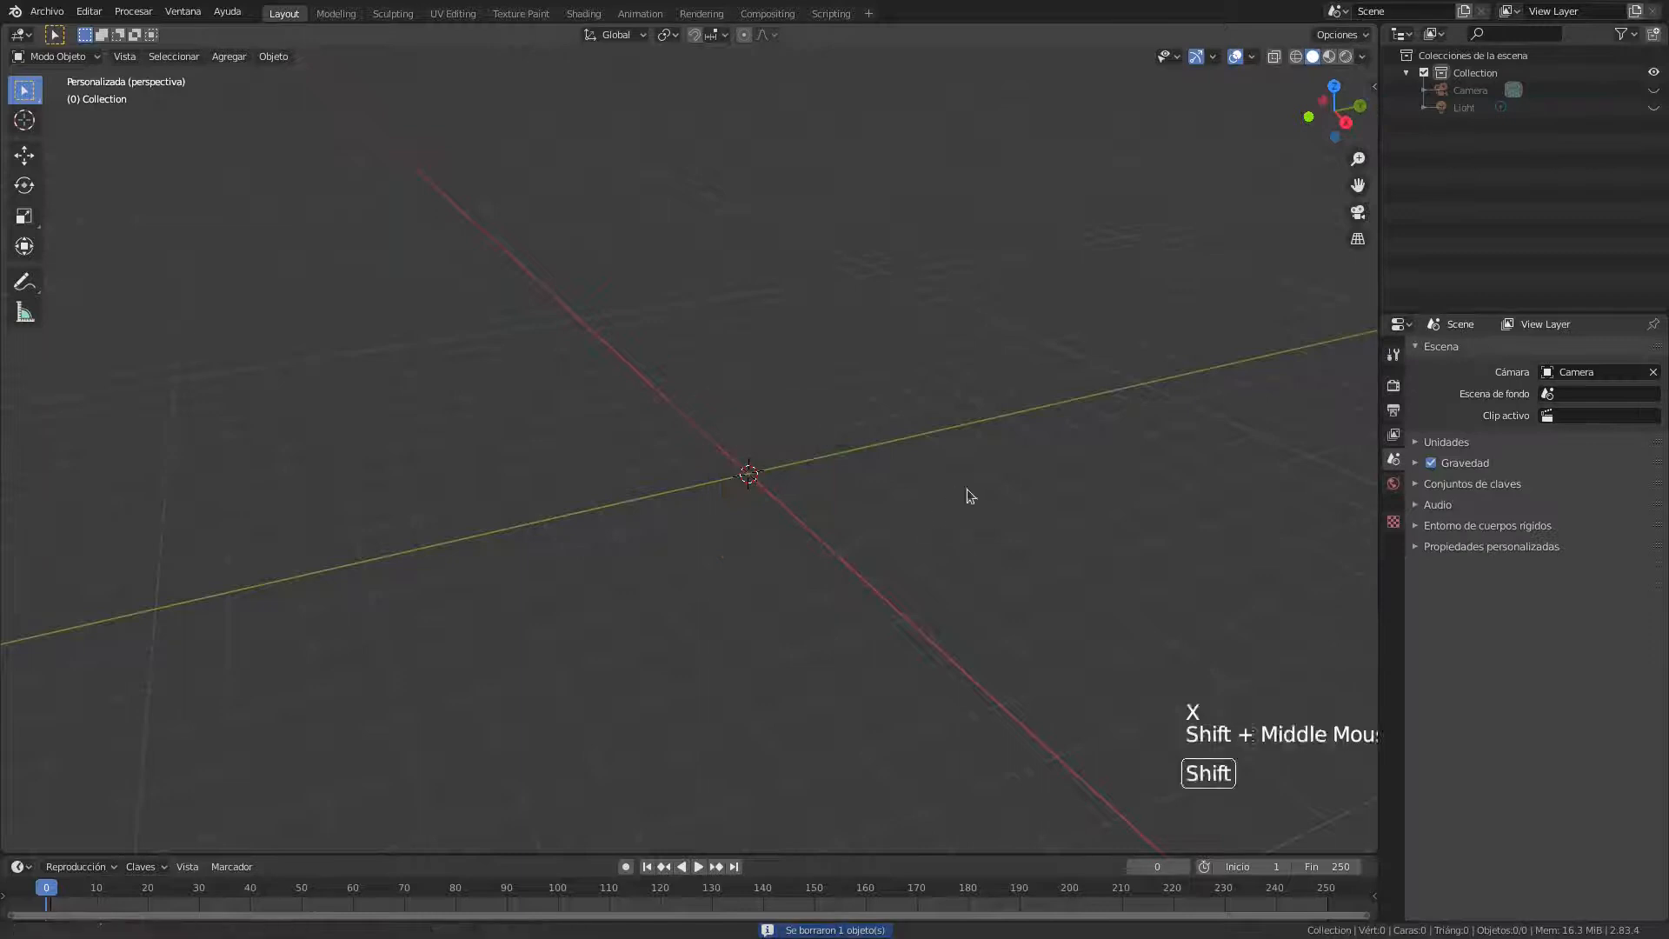
left_click(1359, 240)
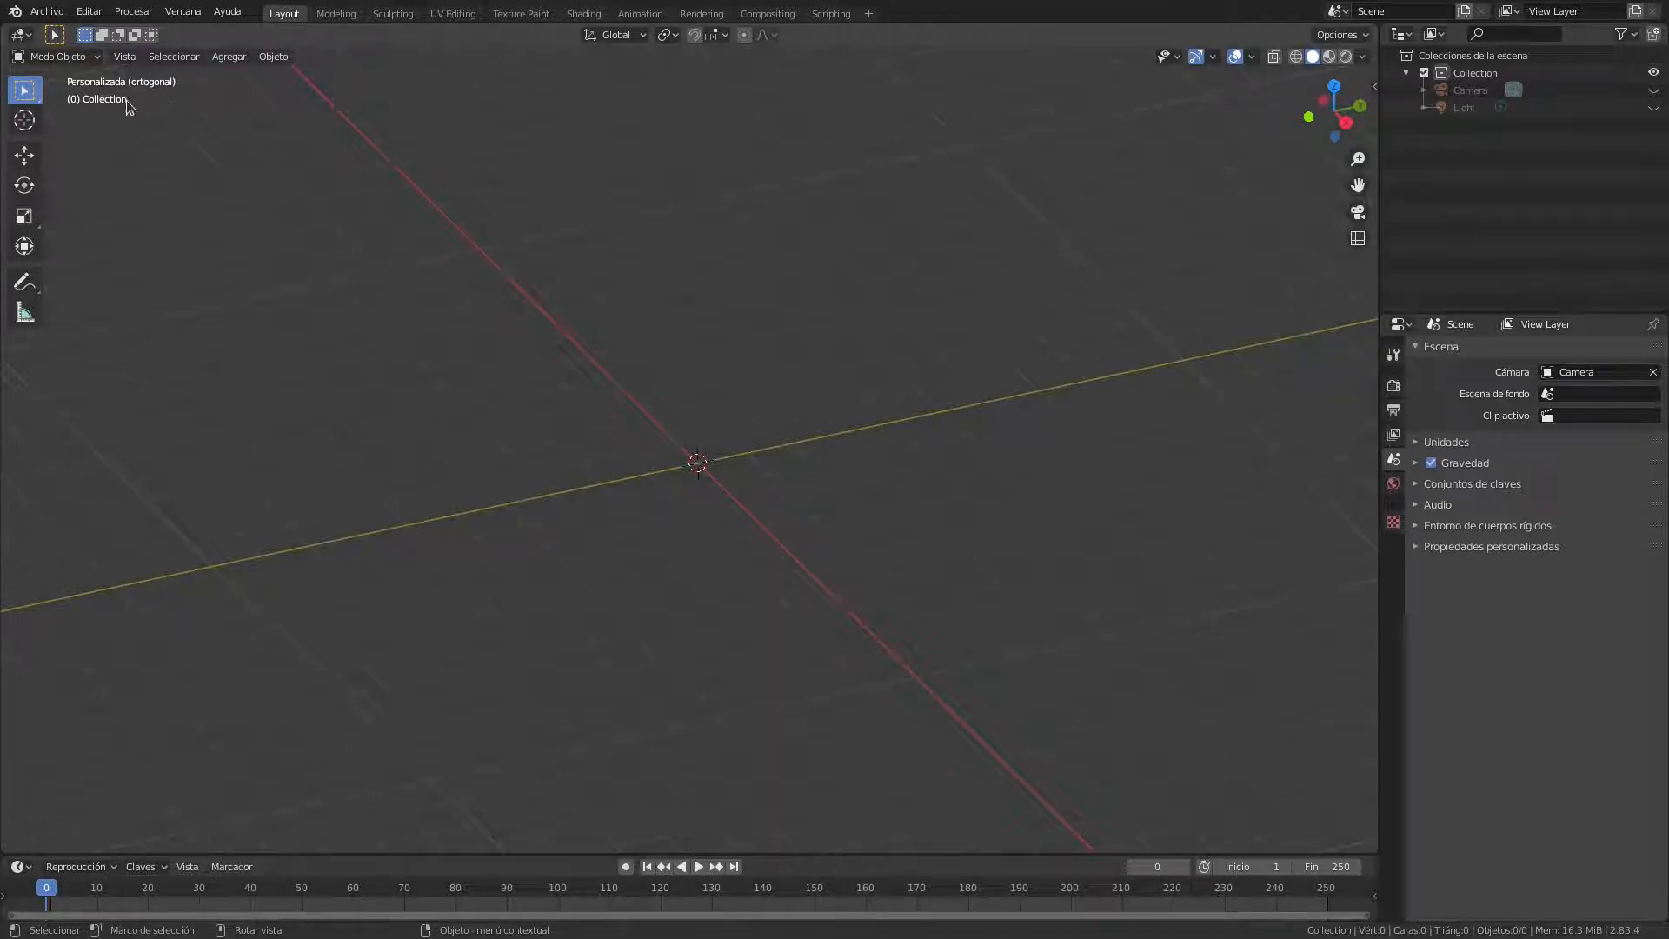
Add a cylinder mesh at the world origin
middle_click_drag(733, 499, 845, 546)
scroll(853, 563, "up", 1)
scroll(853, 564, "up", 2)
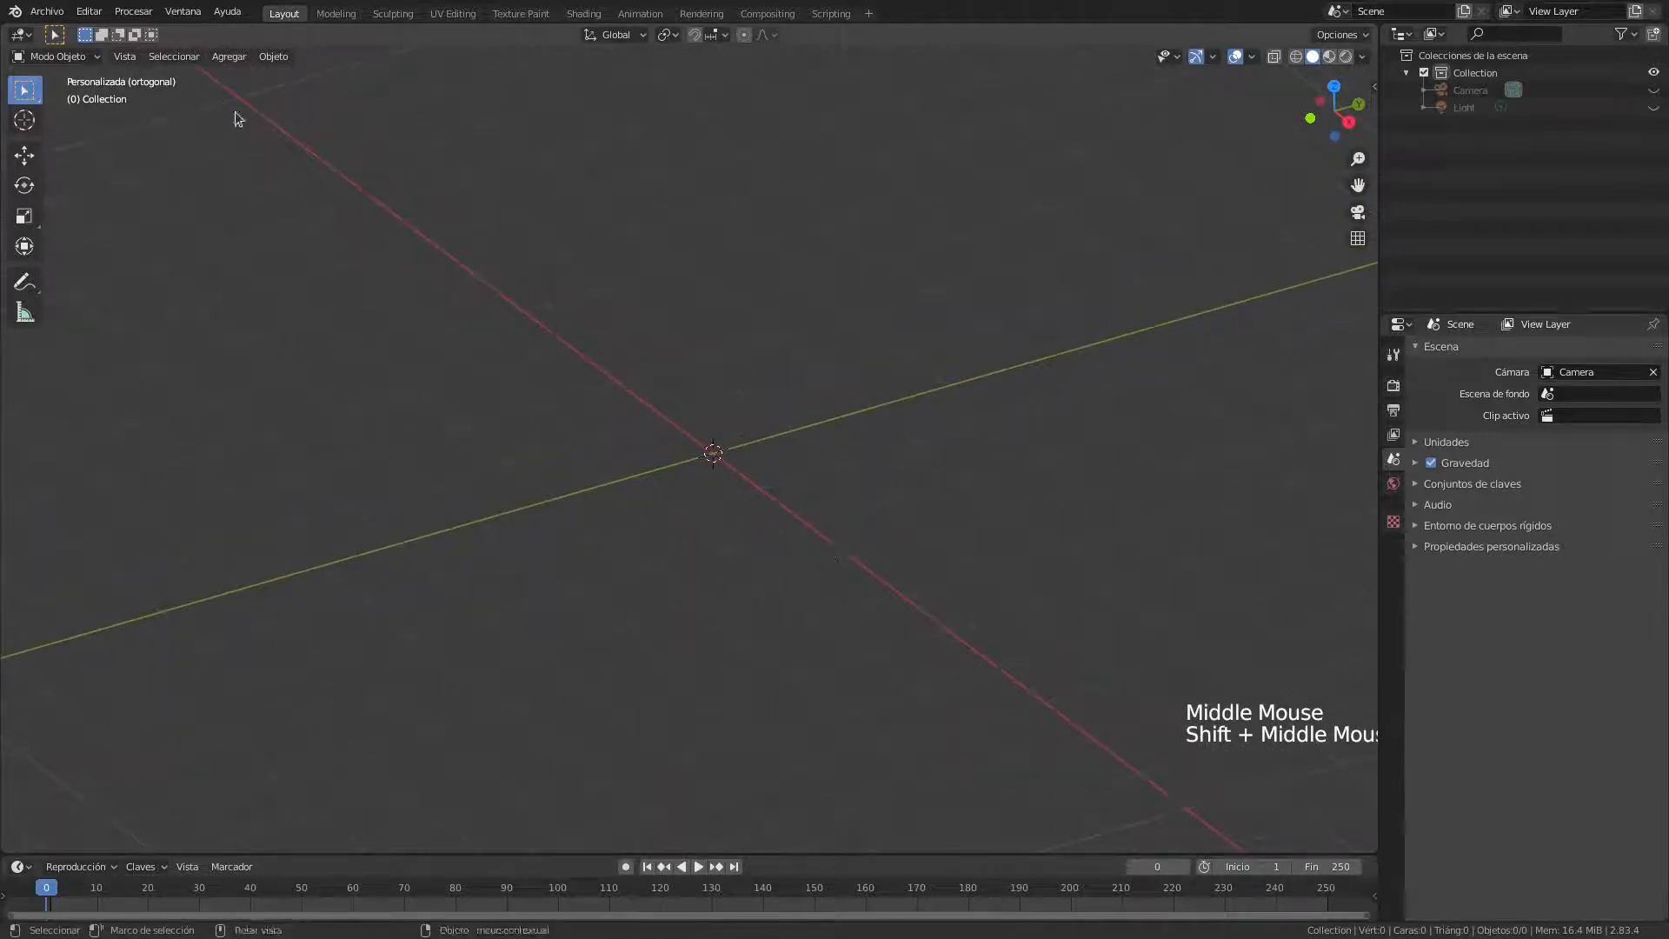
left_click(228, 57)
mouse_move(247, 76)
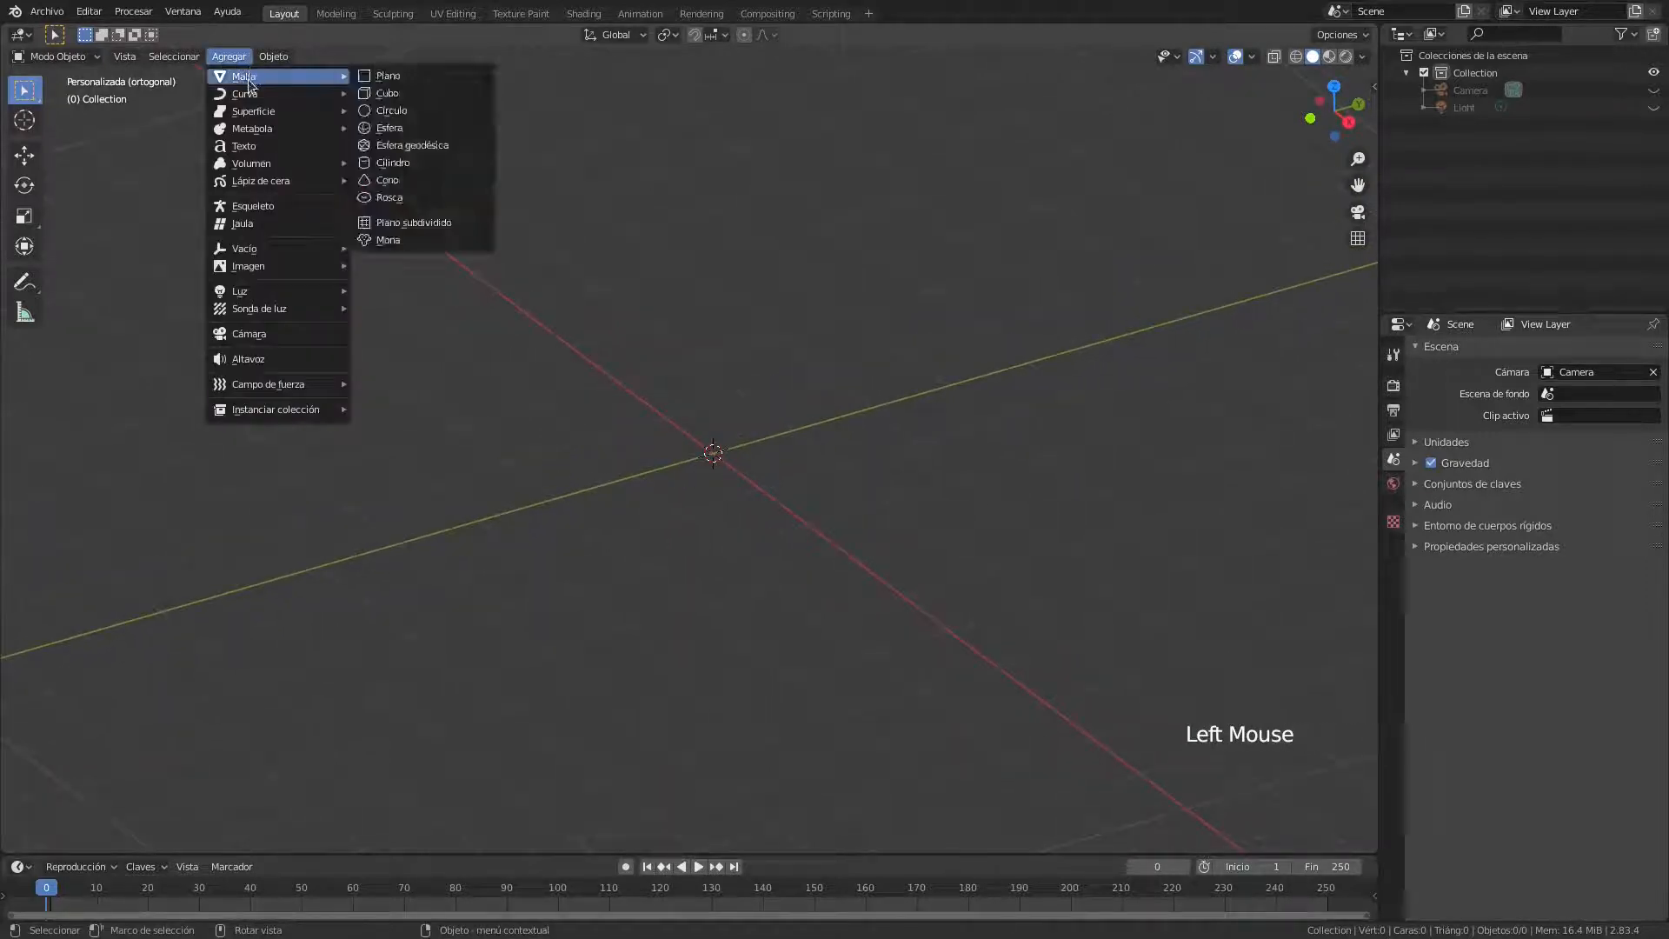
left_click(433, 97)
left_click(214, 59)
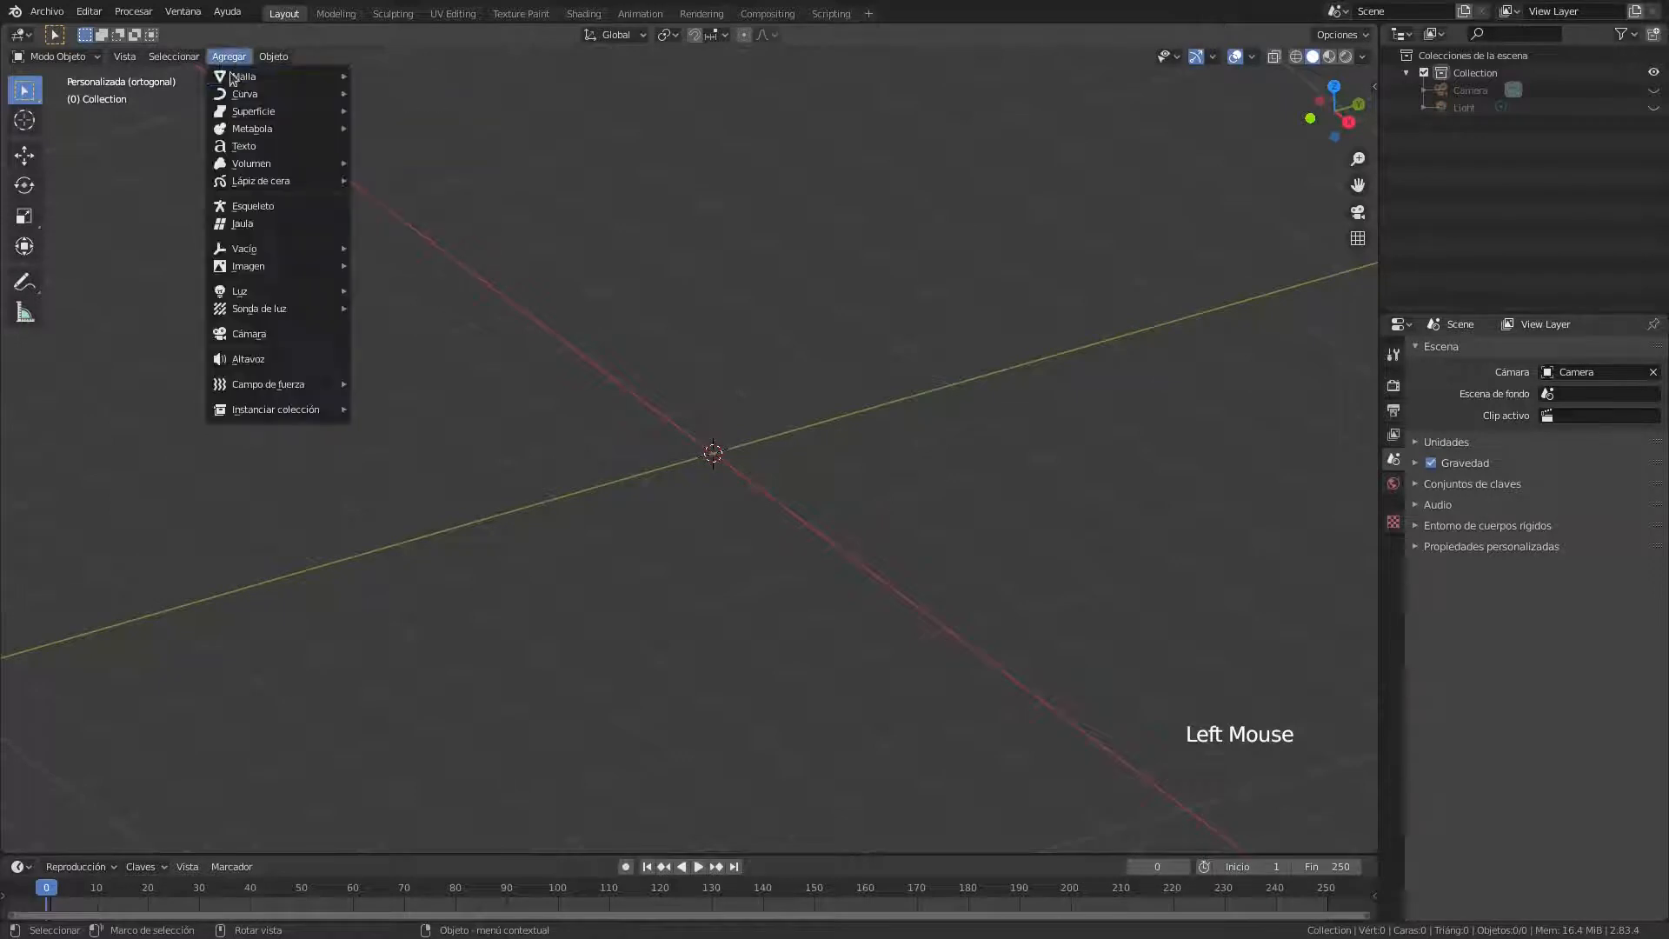
mouse_move(252, 76)
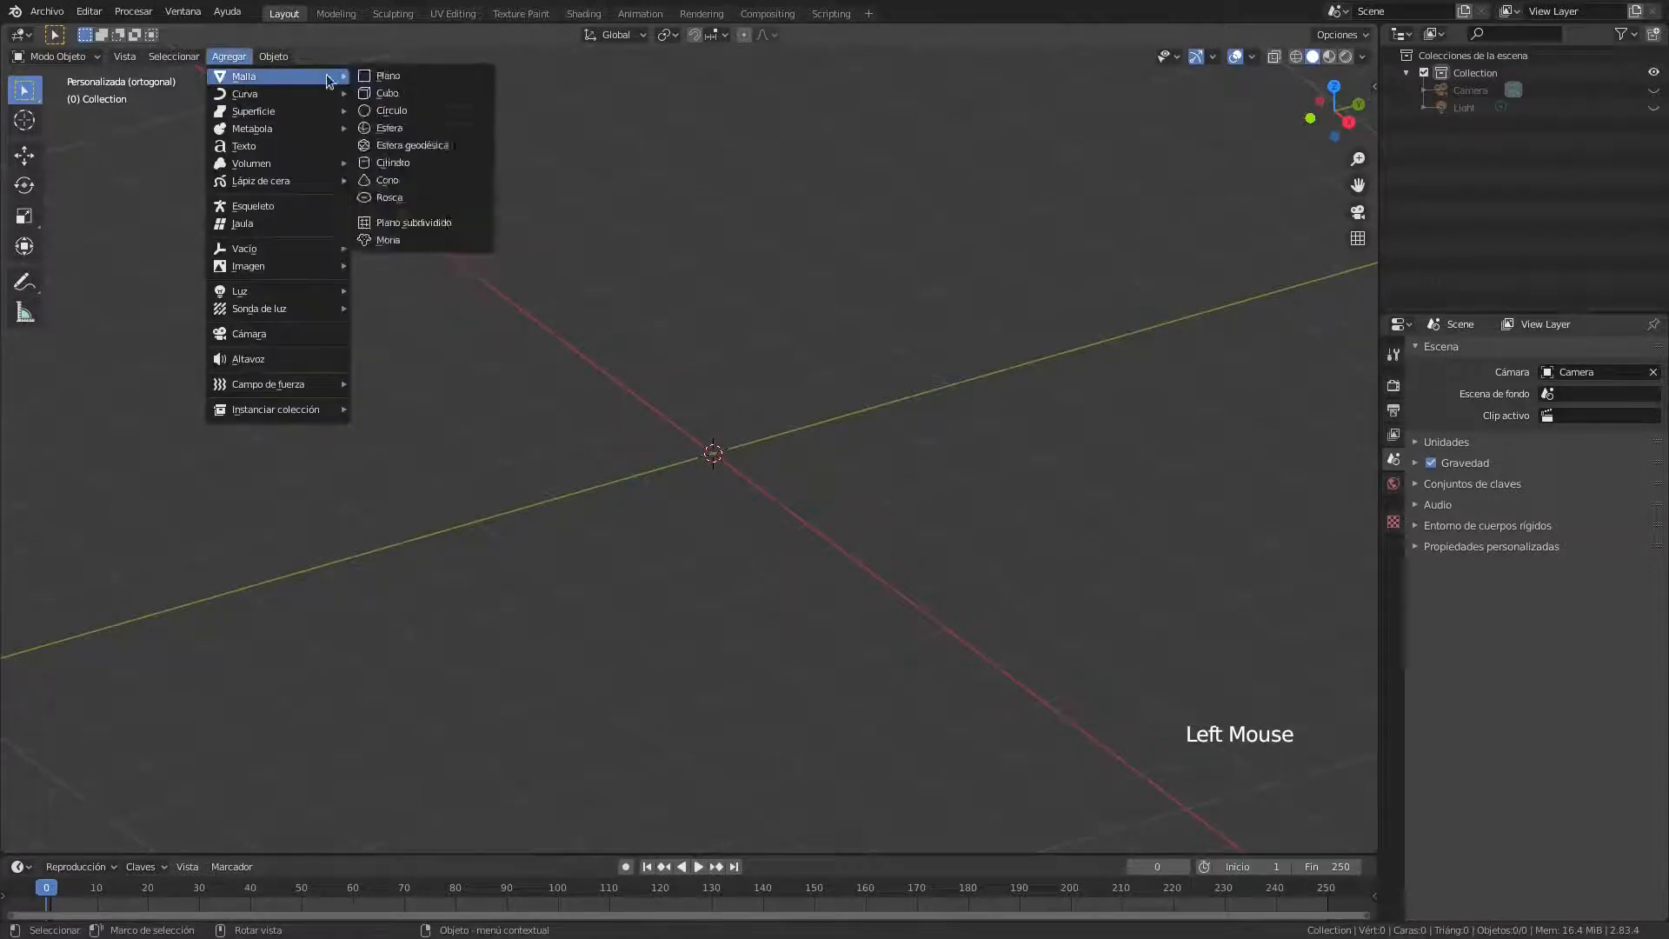
left_click(405, 161)
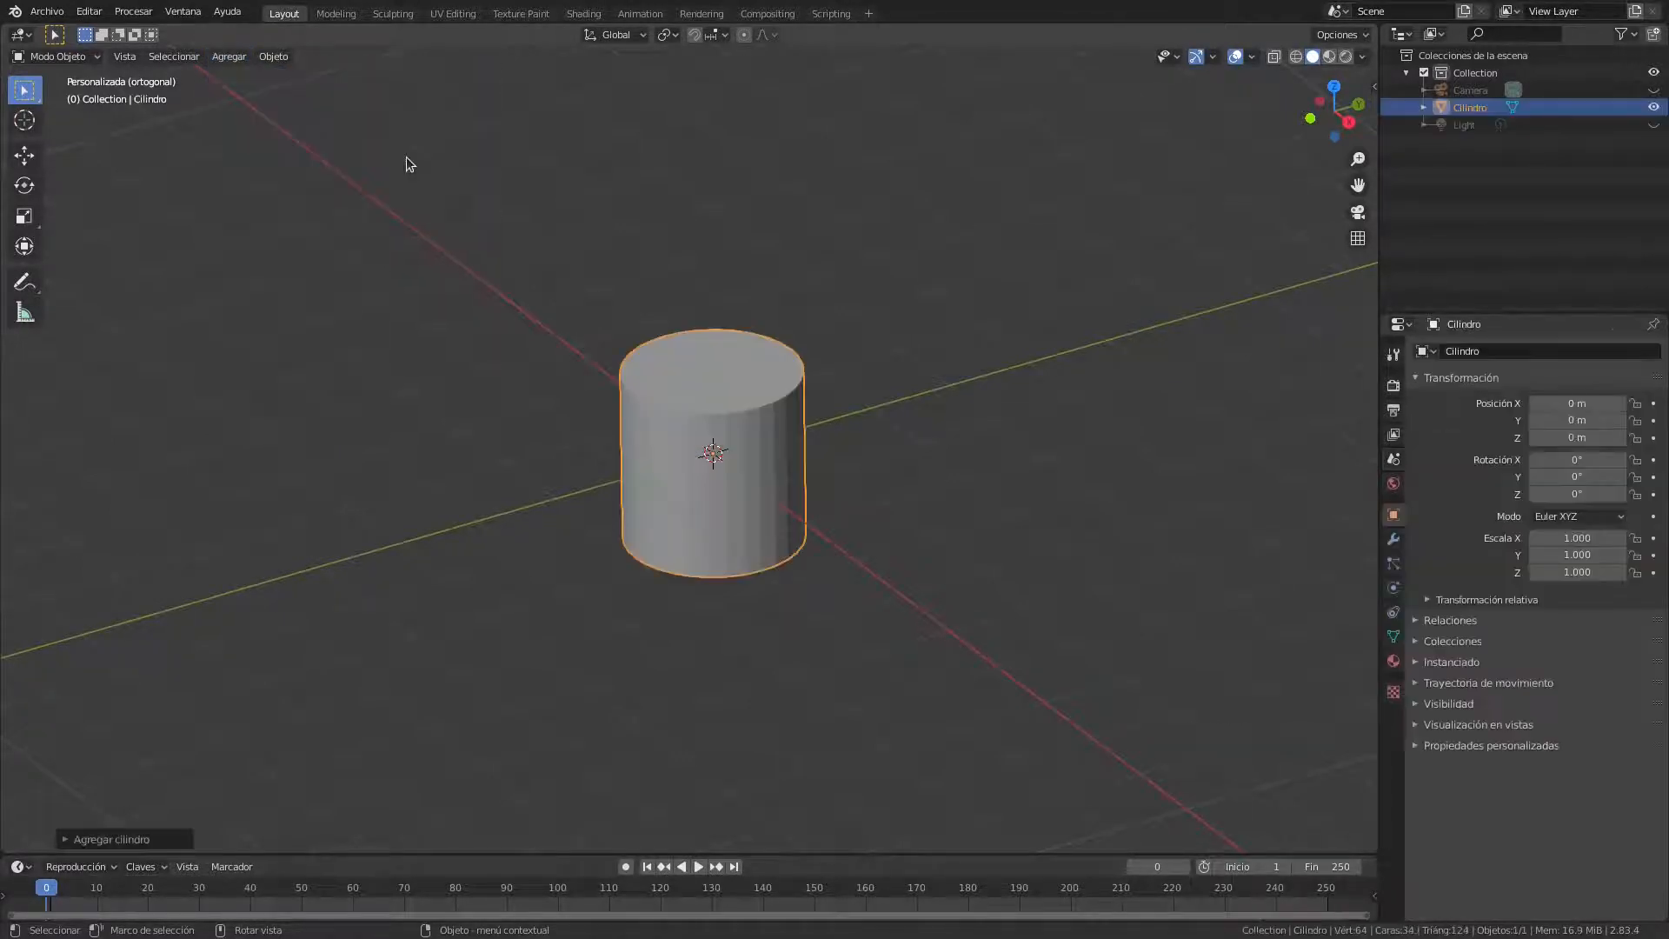
Set the new cylinder to 6 vertices, a depth of 4 m and cap fill type Nada
left_click(111, 837)
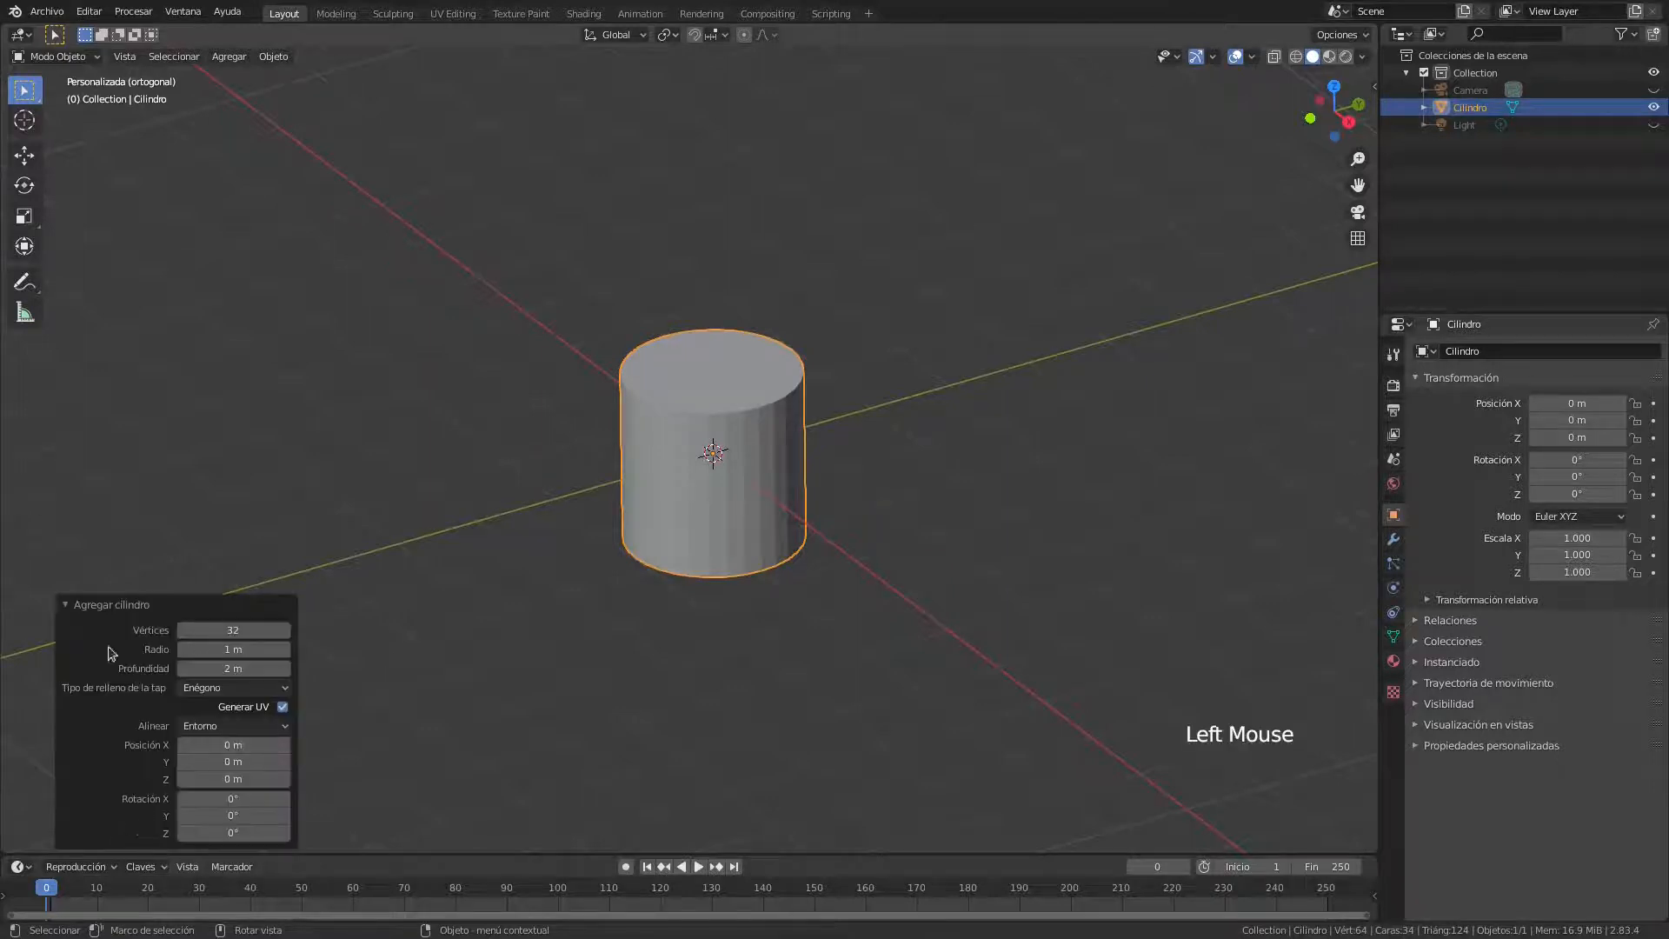
double_click(242, 630)
key("Return")
left_click(243, 669)
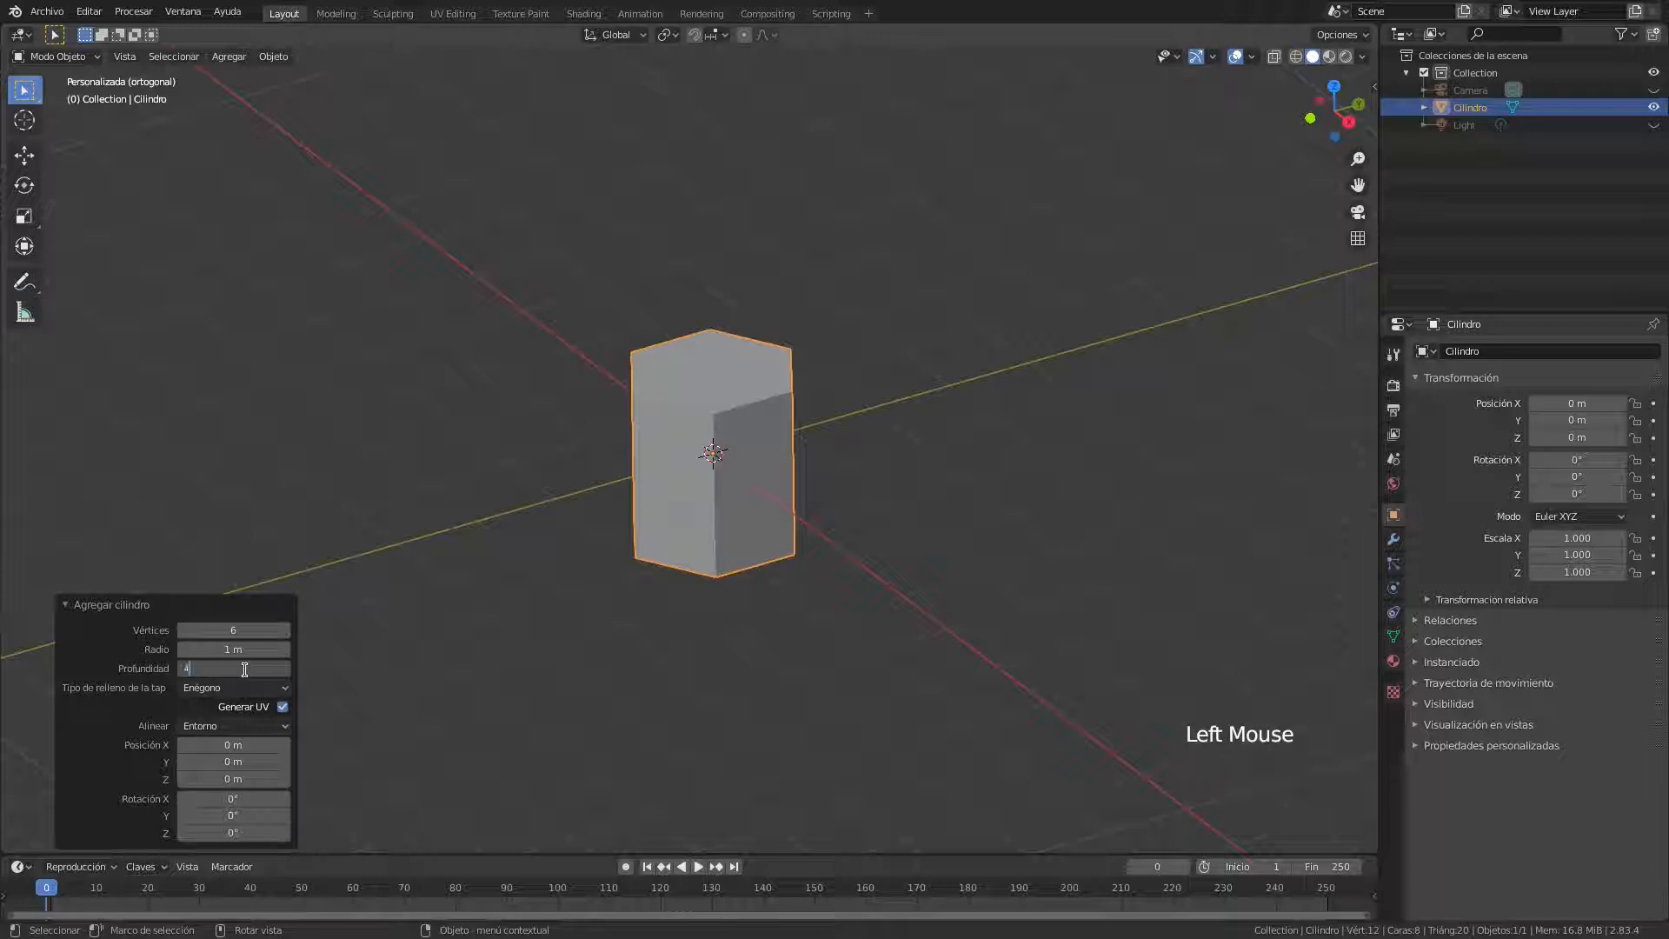
left_click(261, 691)
left_click(262, 693)
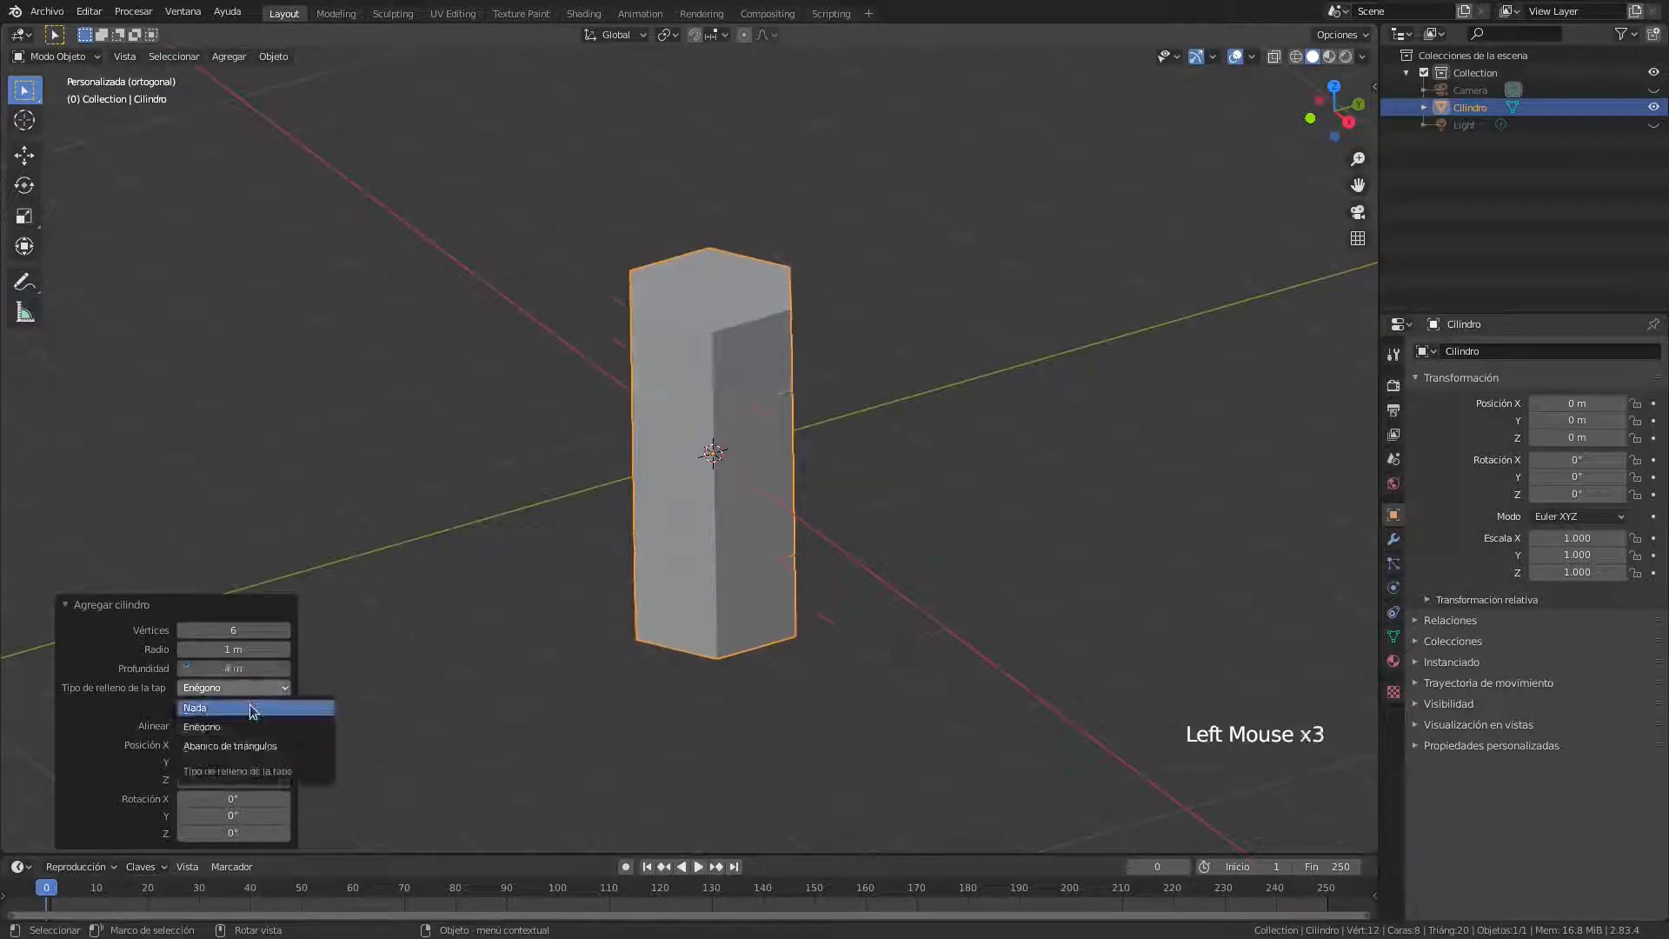
left_click(250, 706)
Switch the hexagonal cylinder to Edit Mode and deselect all of its geometry
middle_click_drag(860, 258, 867, 548)
scroll(844, 521, "up", 1)
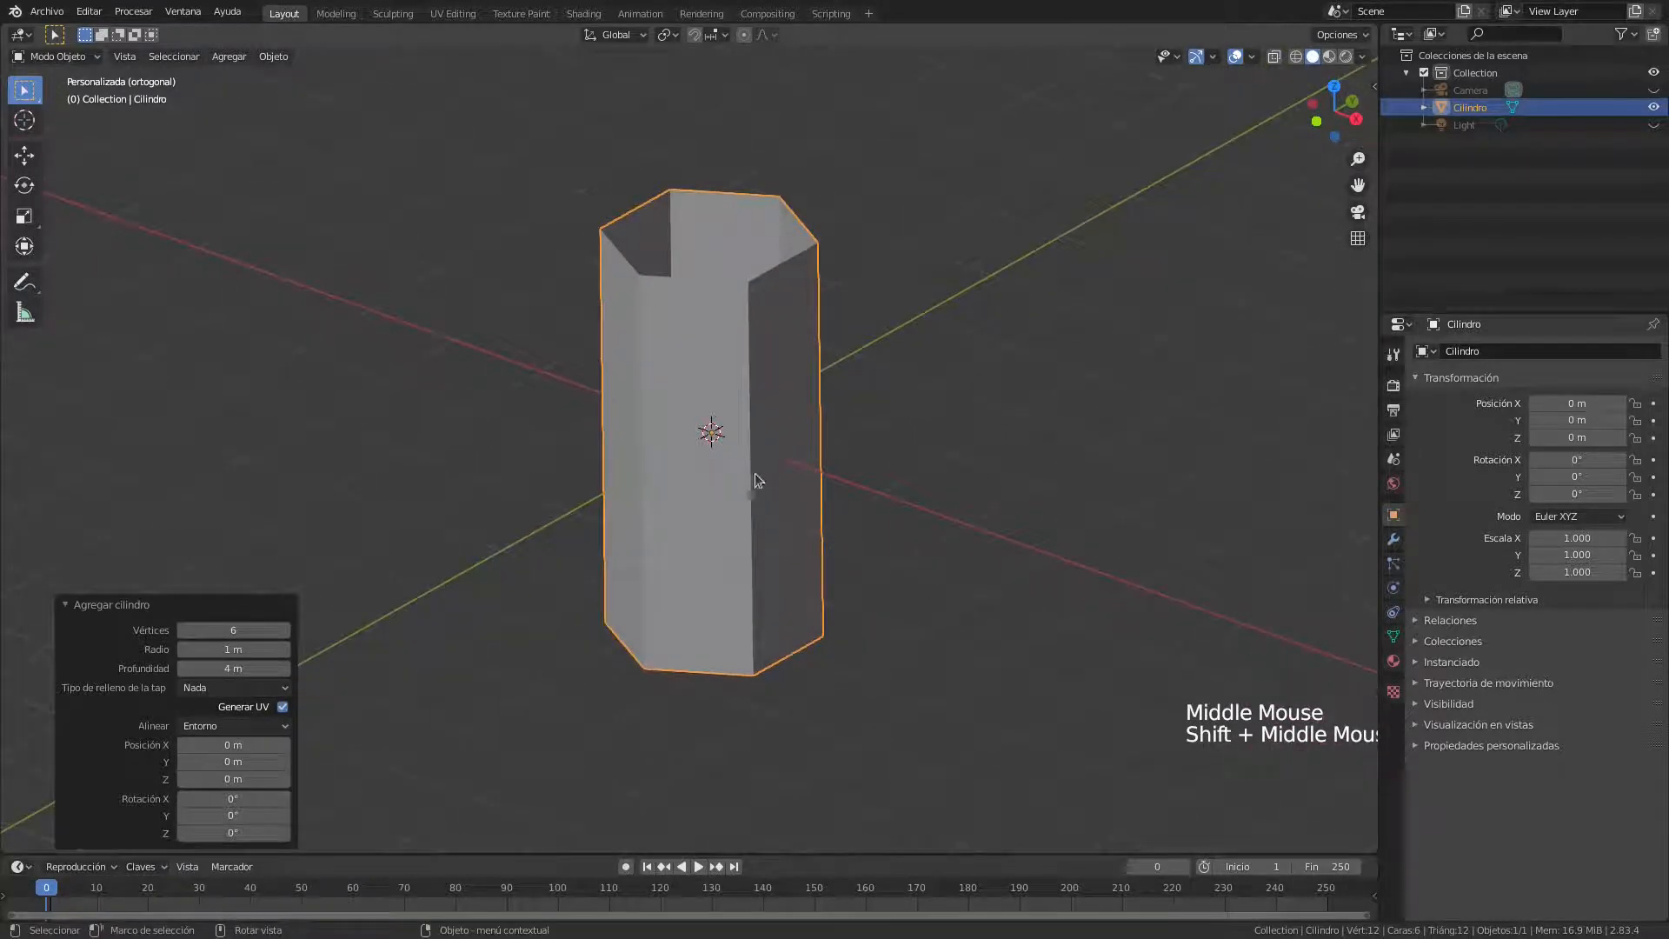
left_click(80, 59)
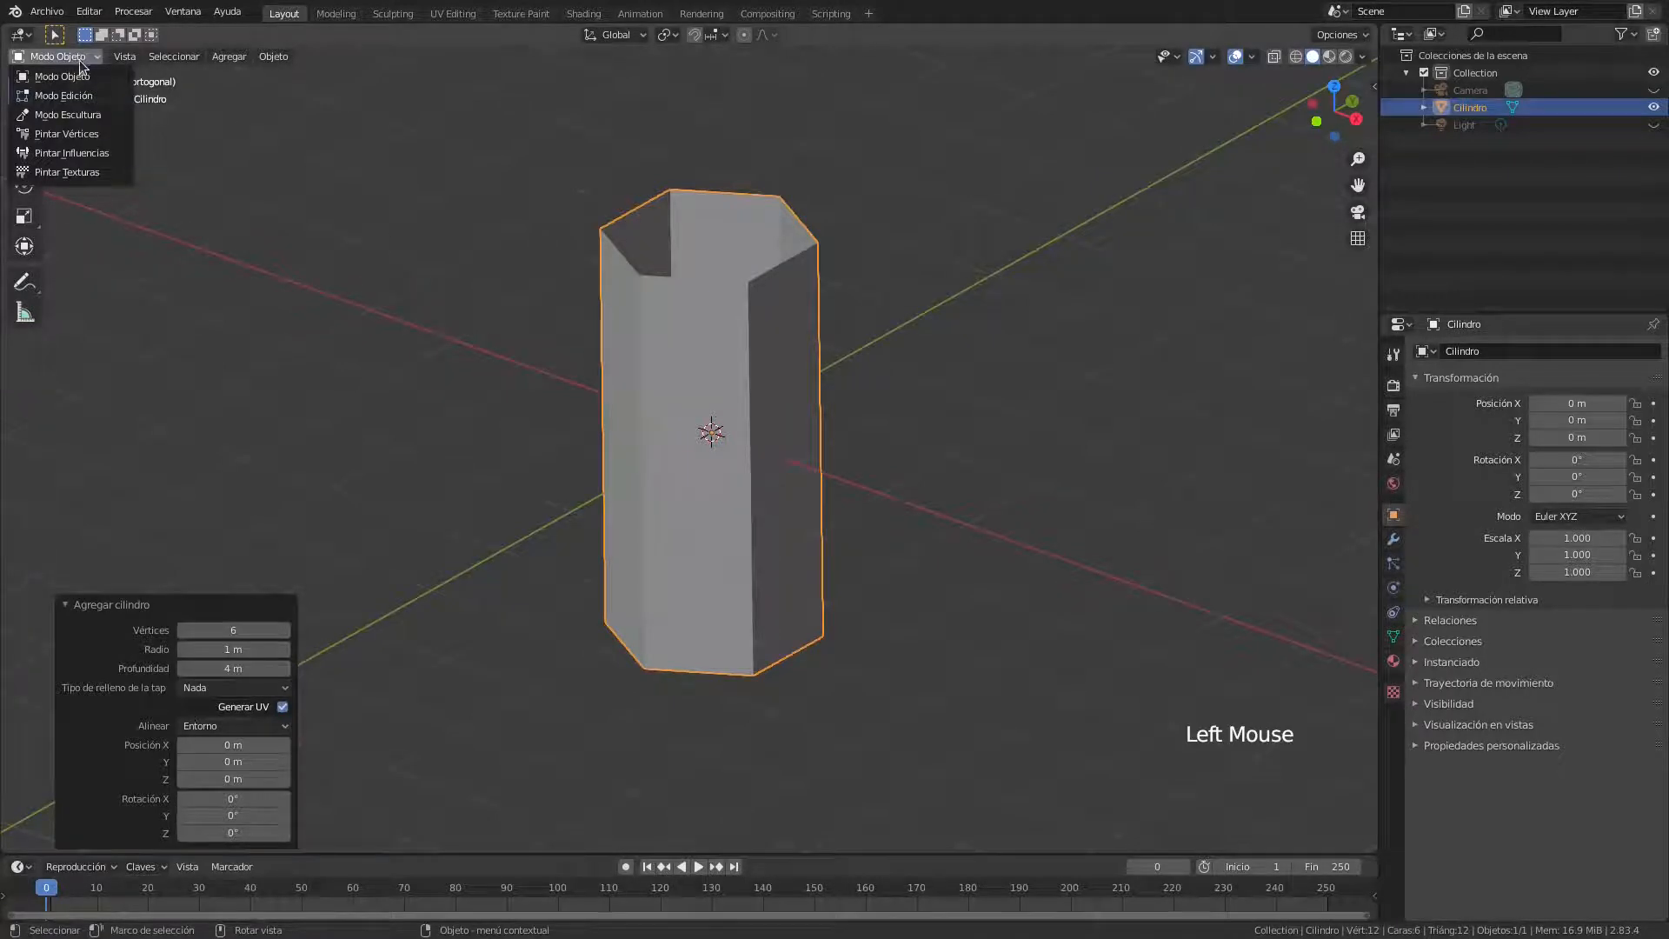
left_click(63, 96)
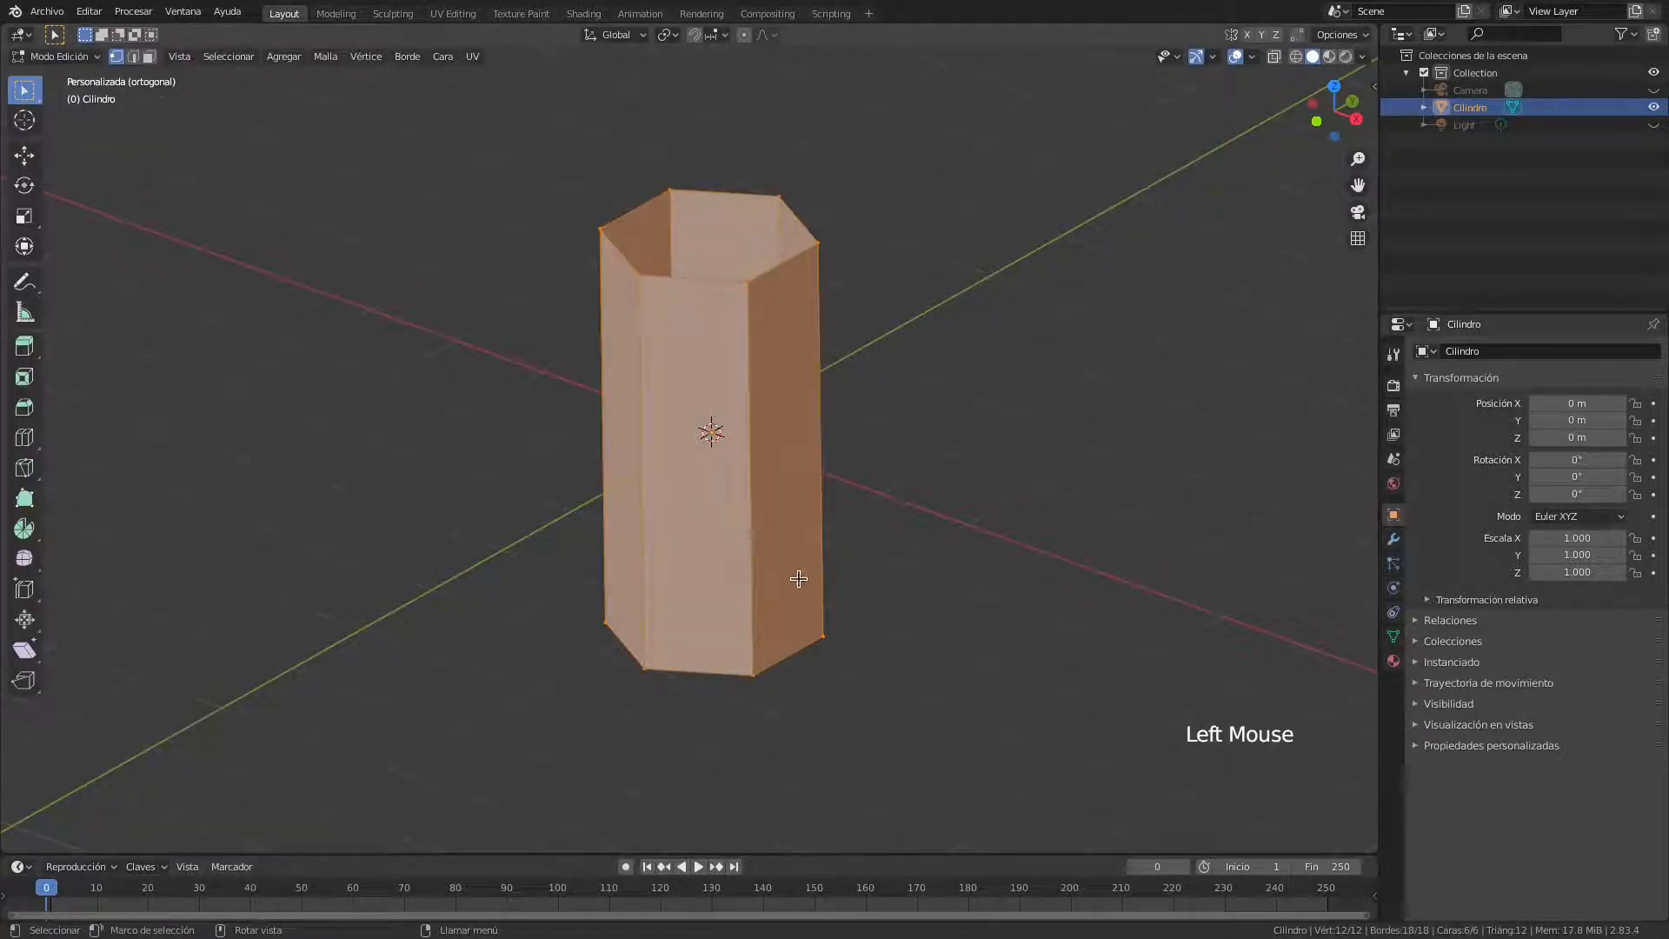
key("Tab")
key("Tab")
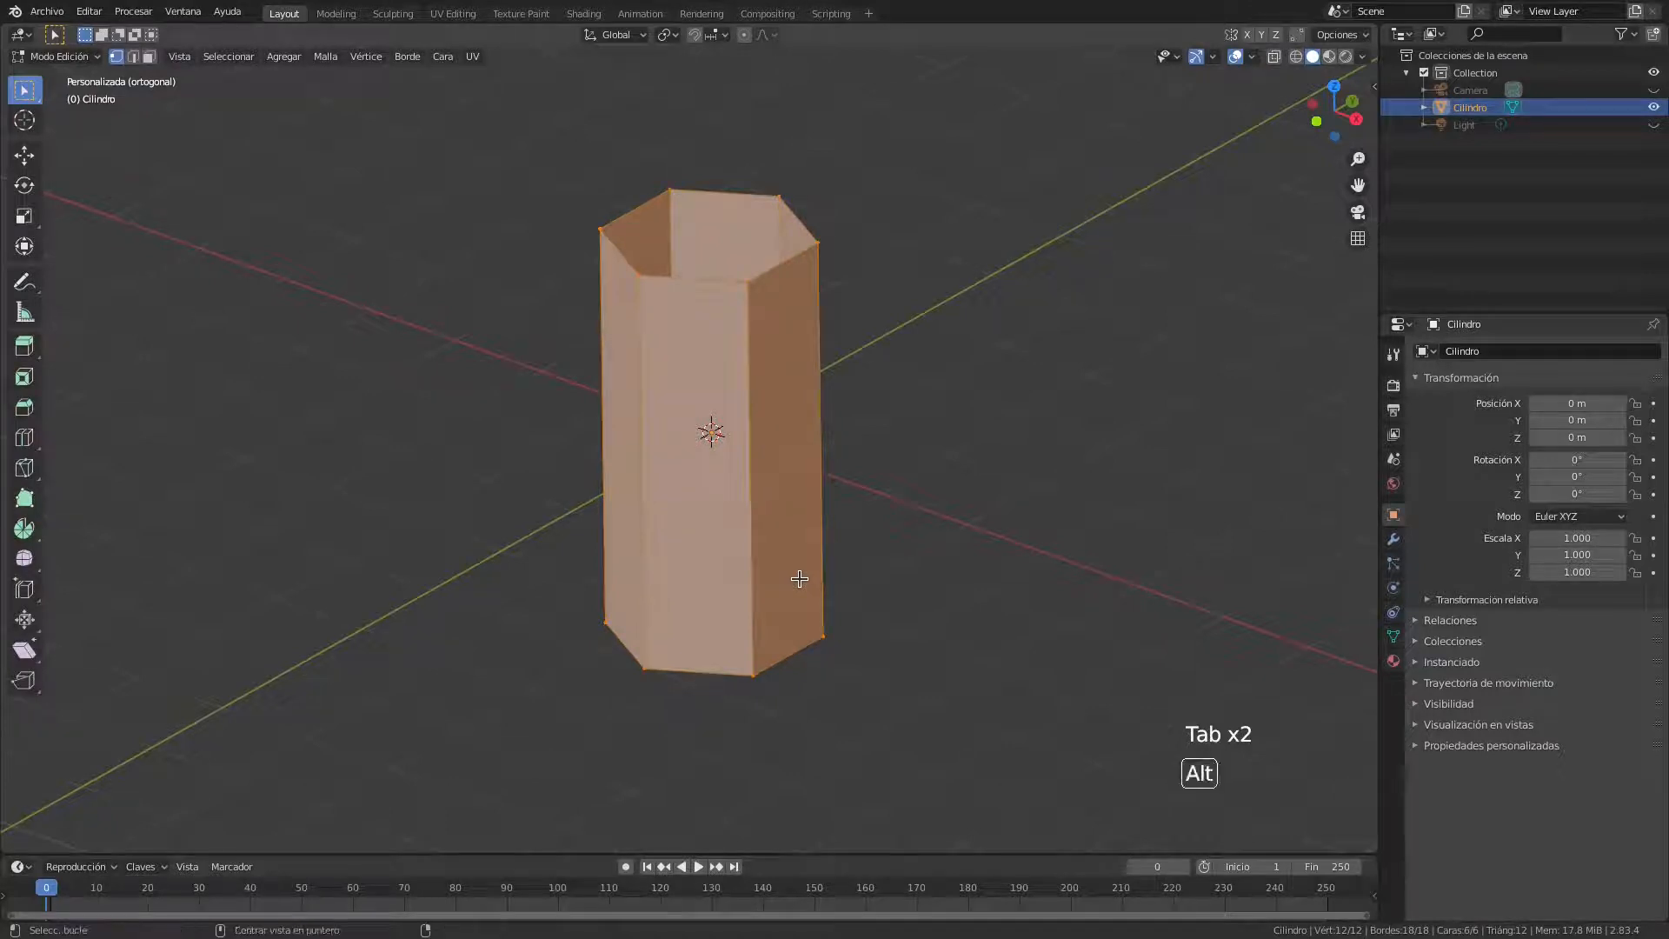
key("alt+a")
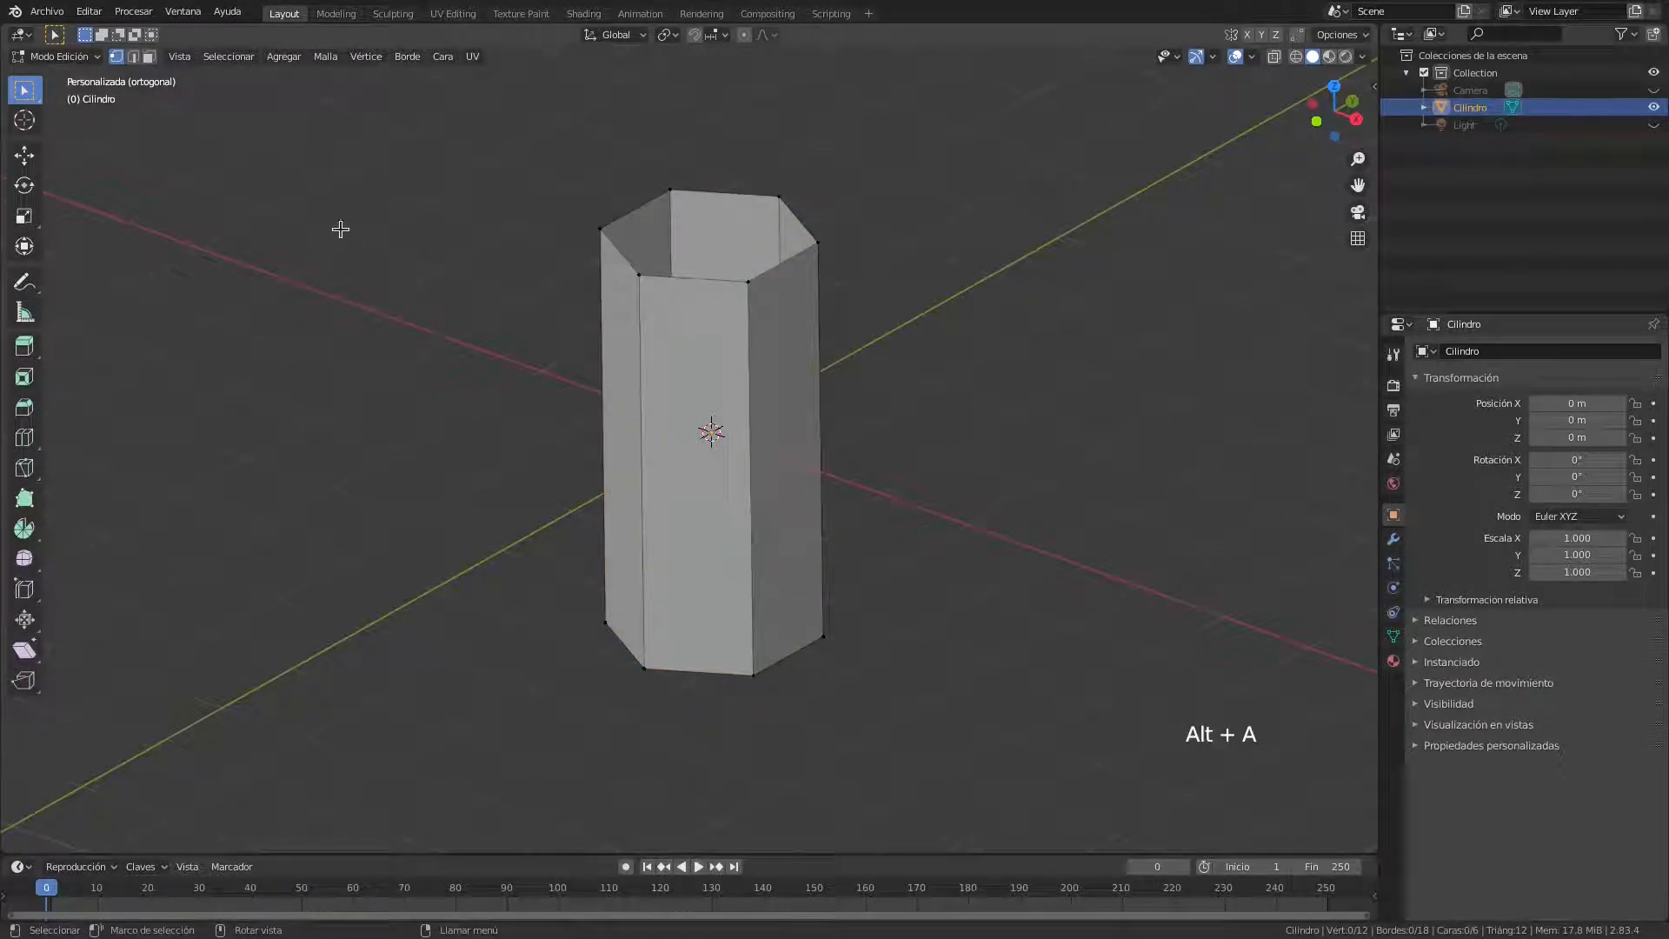
In edge selection mode, select the edge loops around the cylinder's upper and lower open rims
left_click(133, 56)
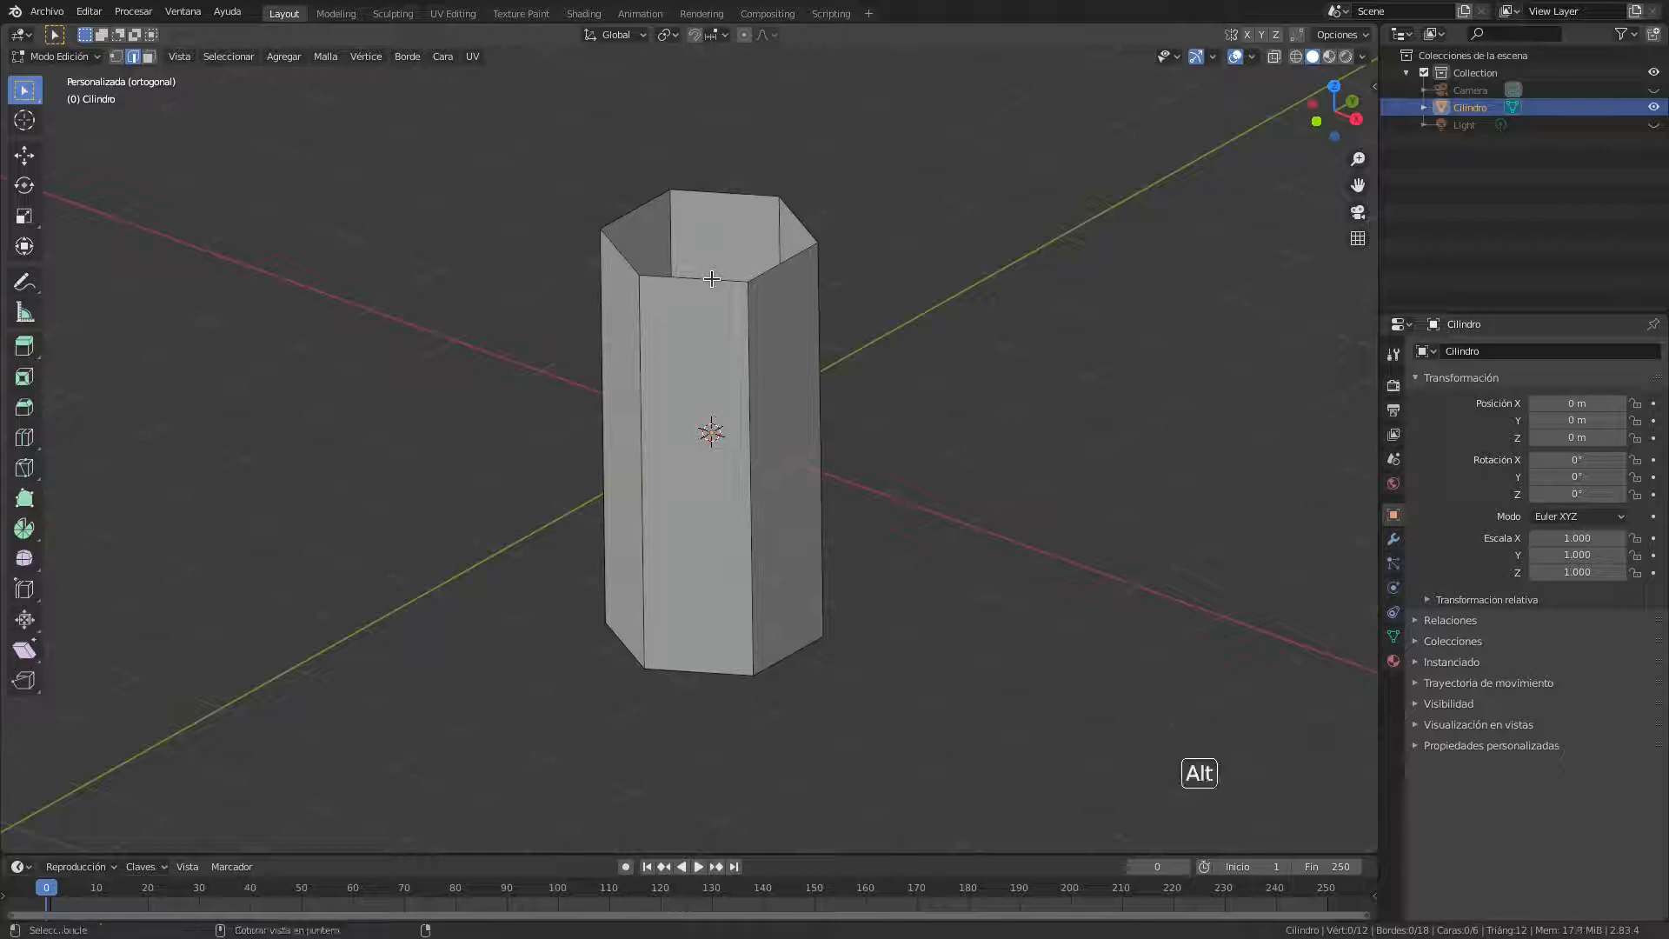
left_click(713, 279, "alt+shift")
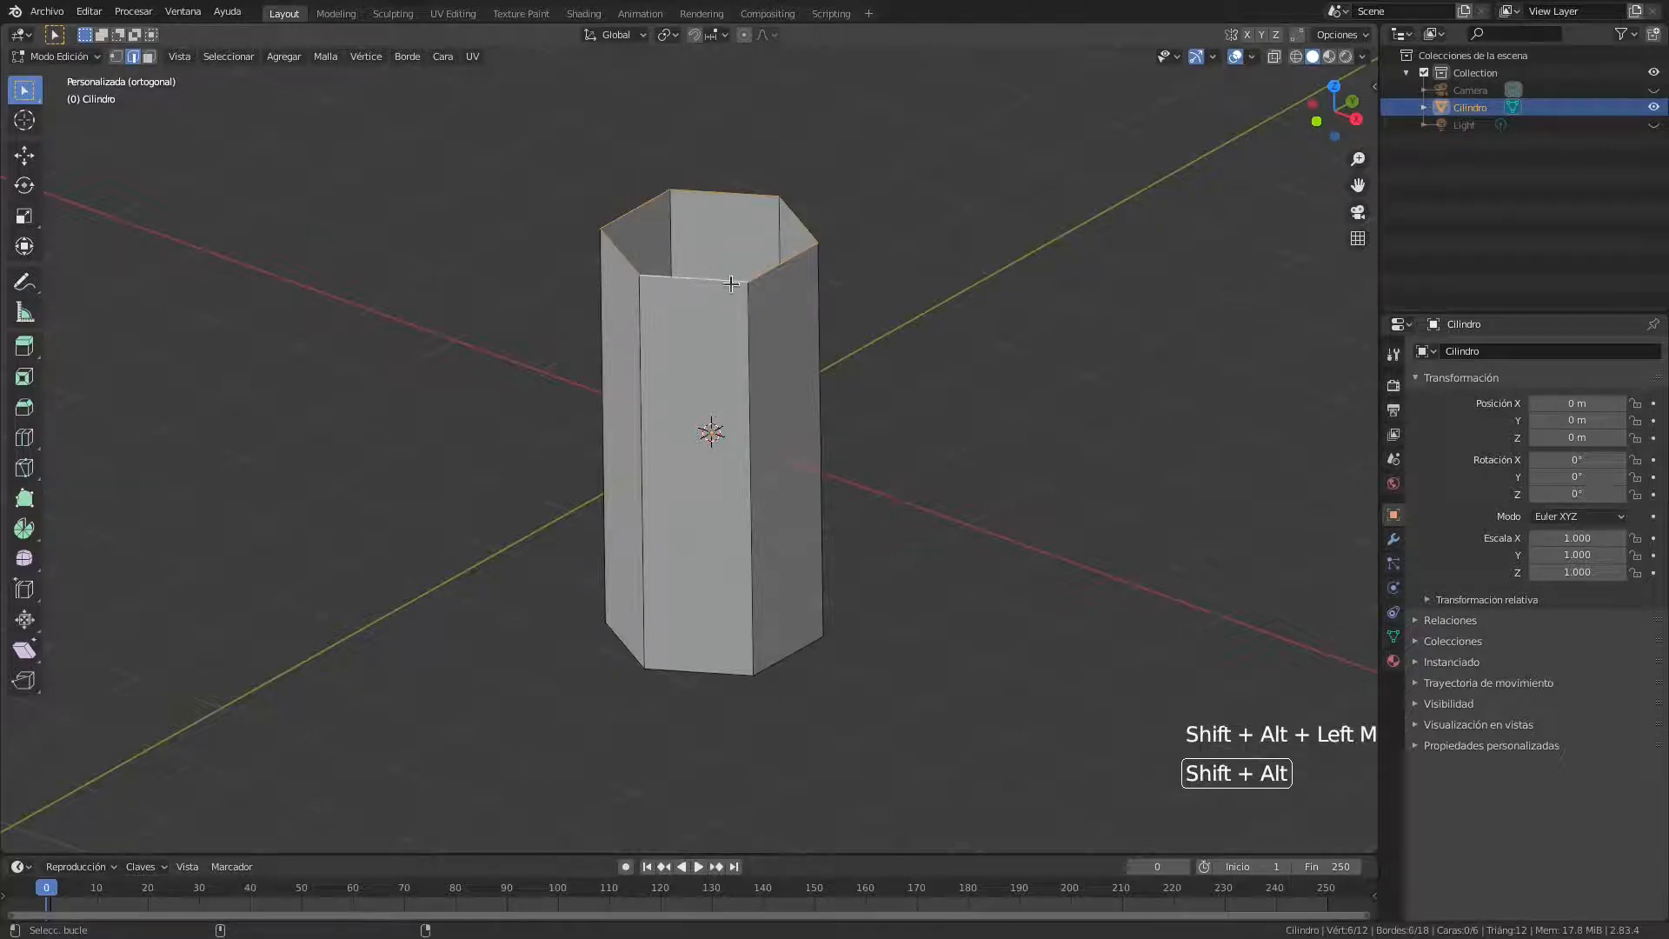
left_click(711, 676, "alt+shift")
Subdivide the selected rim edges with 2 cuts to split each side of the prism lengthwise
middle_click_drag(916, 667, 891, 648)
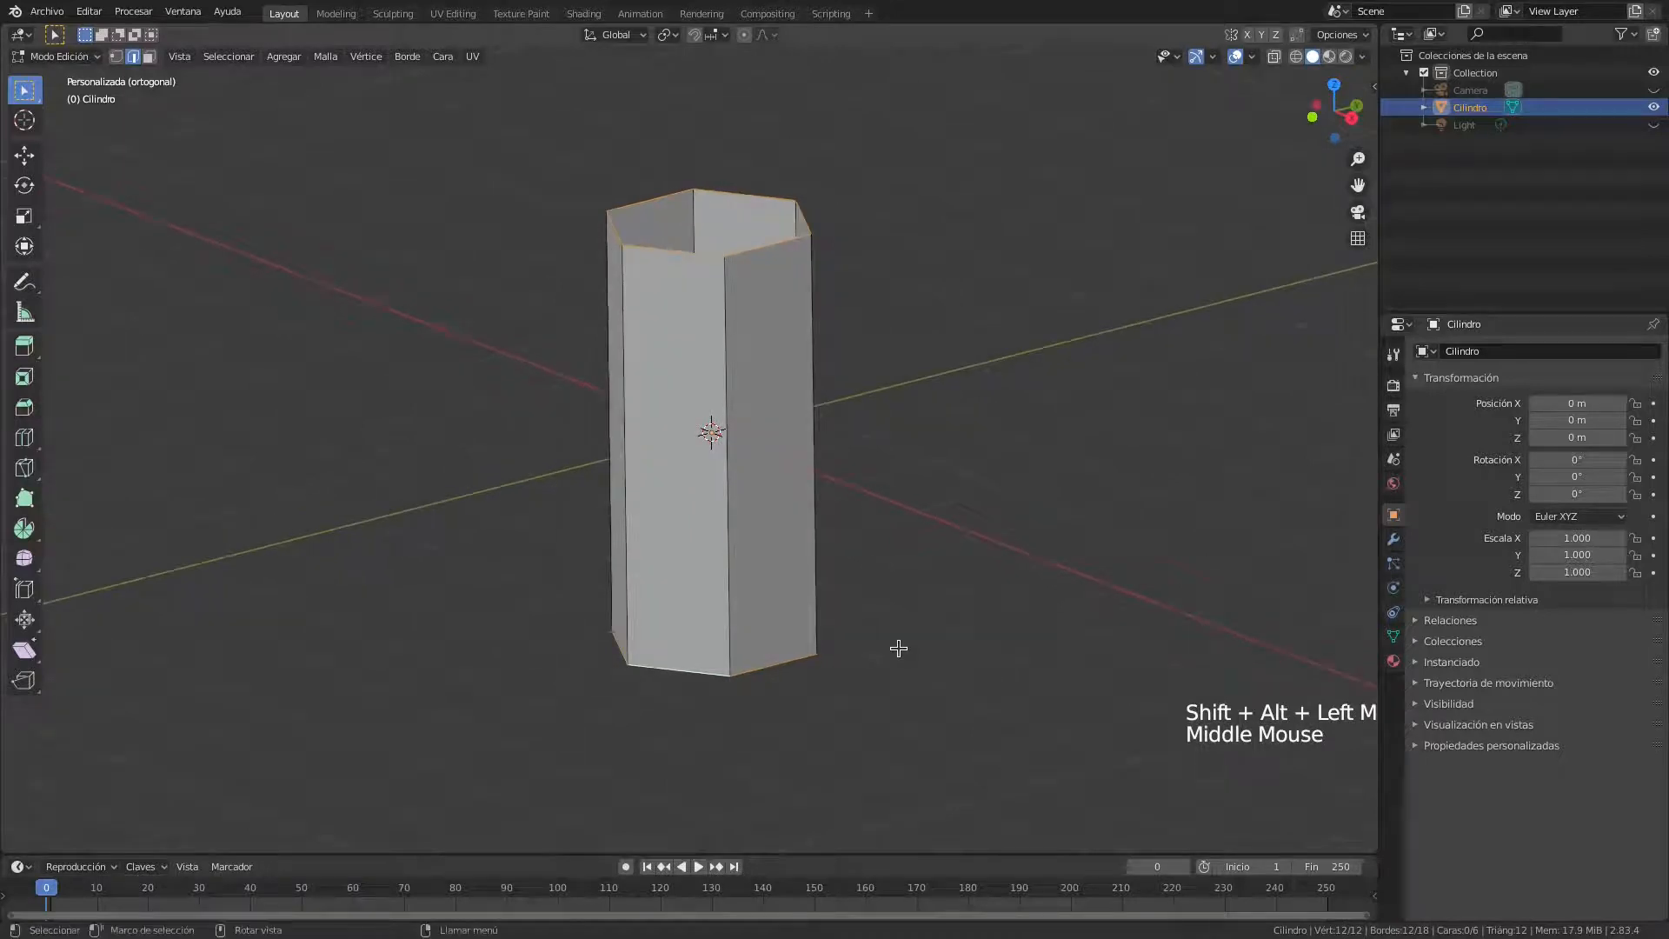
middle_click_drag(891, 649, 914, 652)
middle_click_drag(913, 633, 920, 667, "shift")
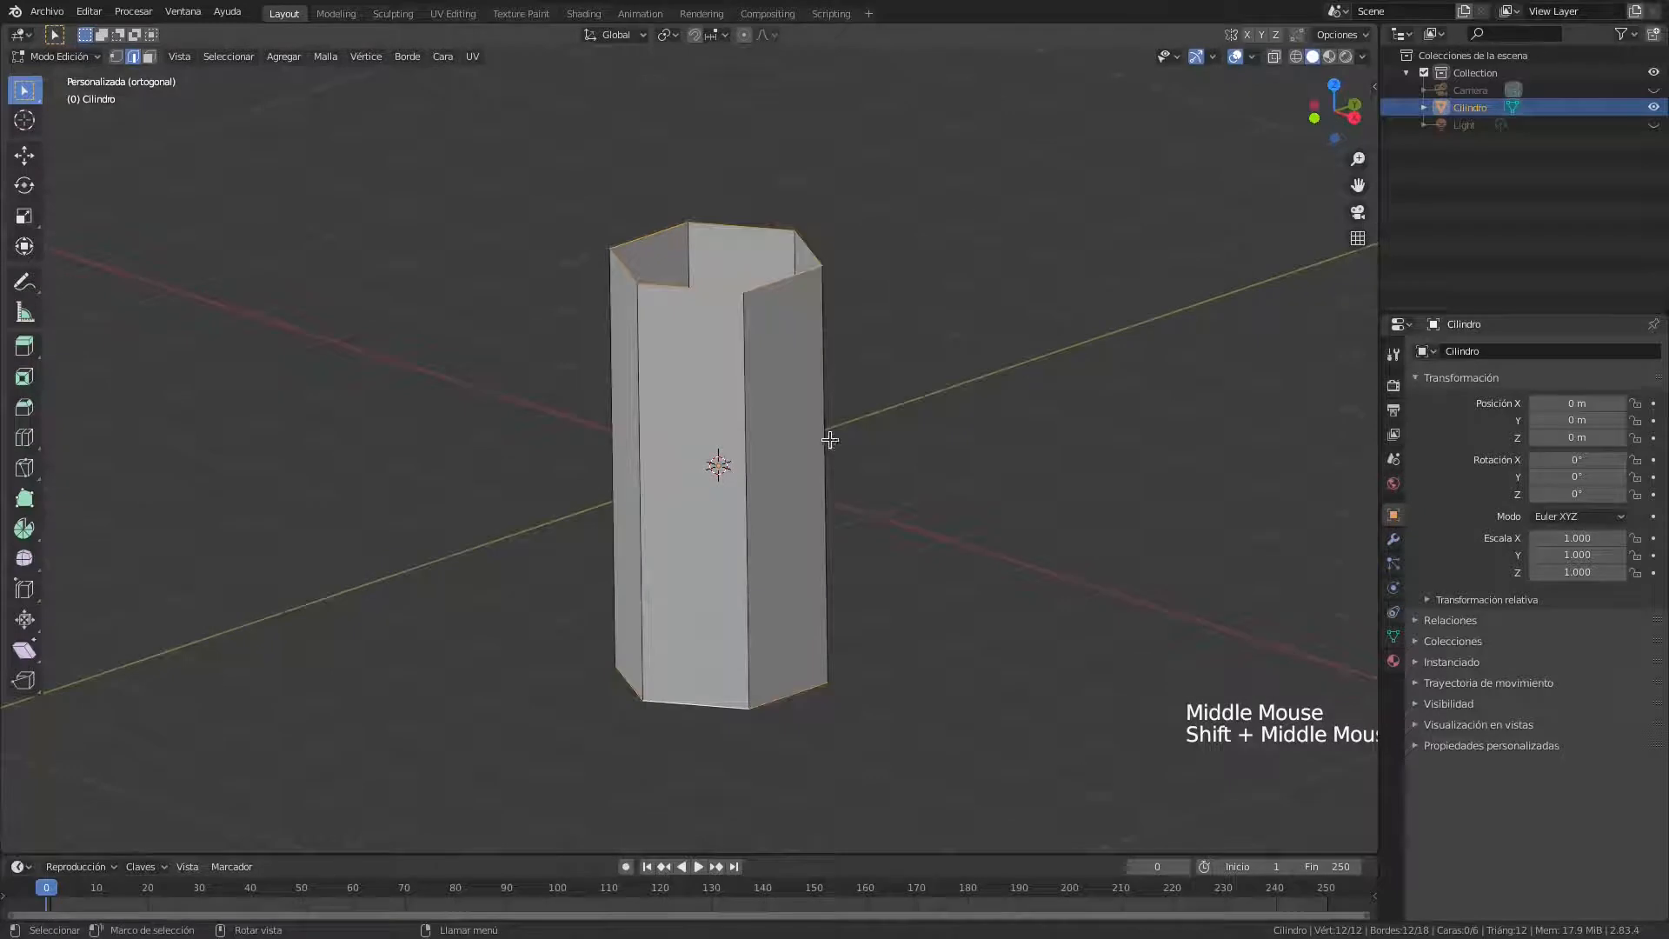
right_click(801, 392)
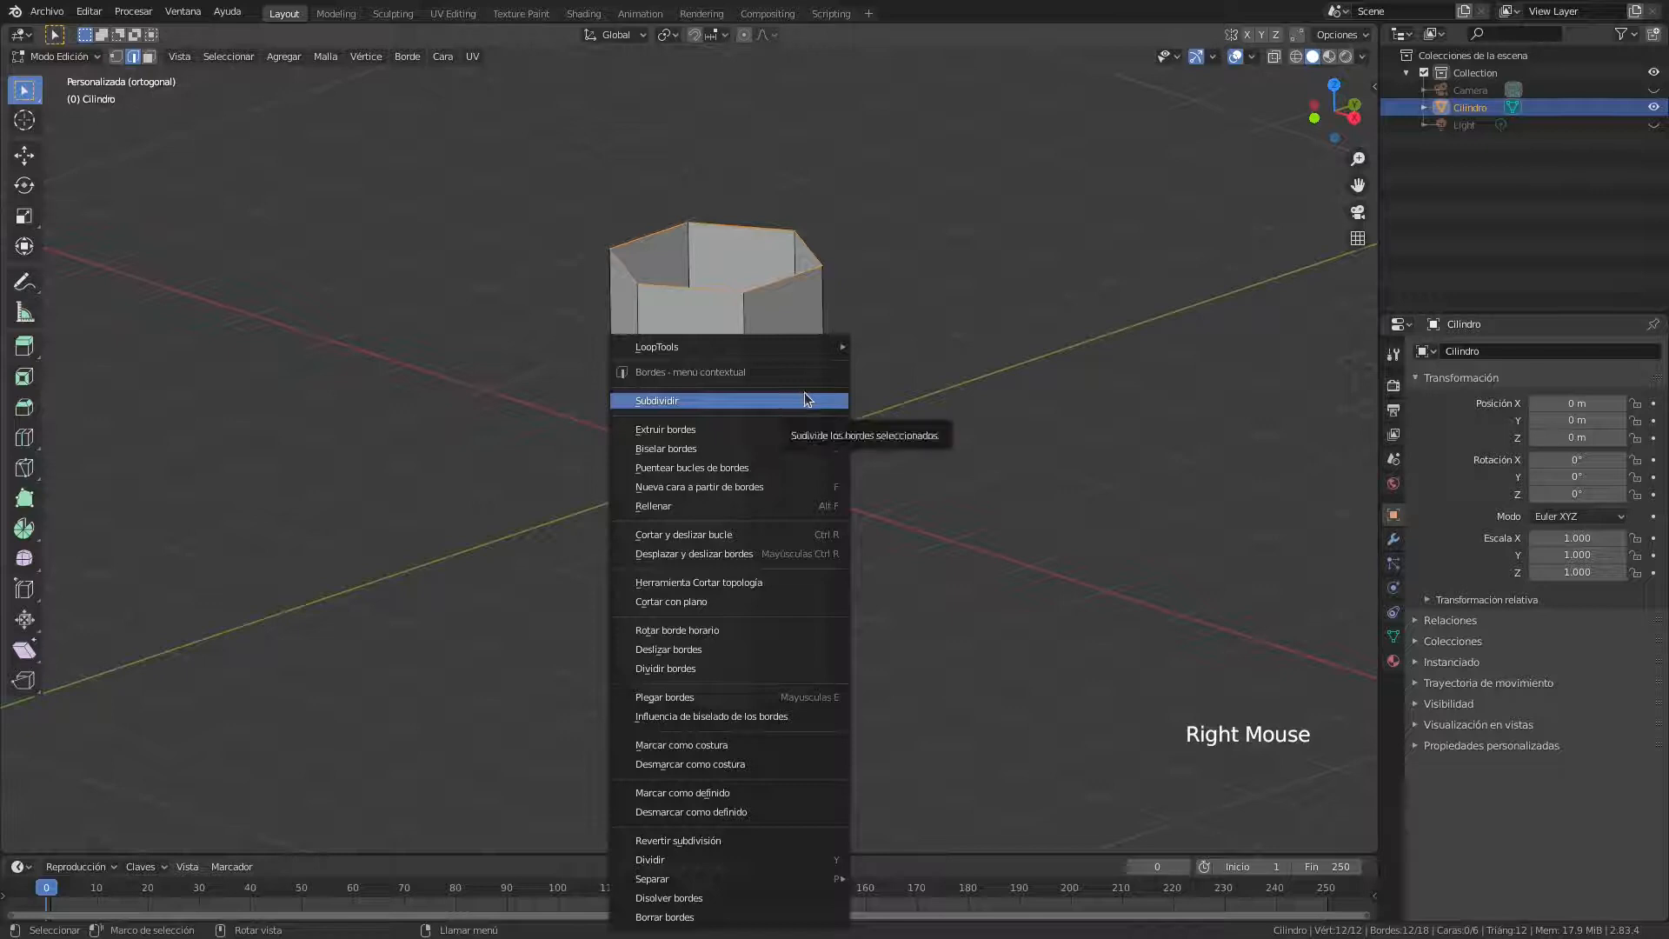
left_click(801, 403)
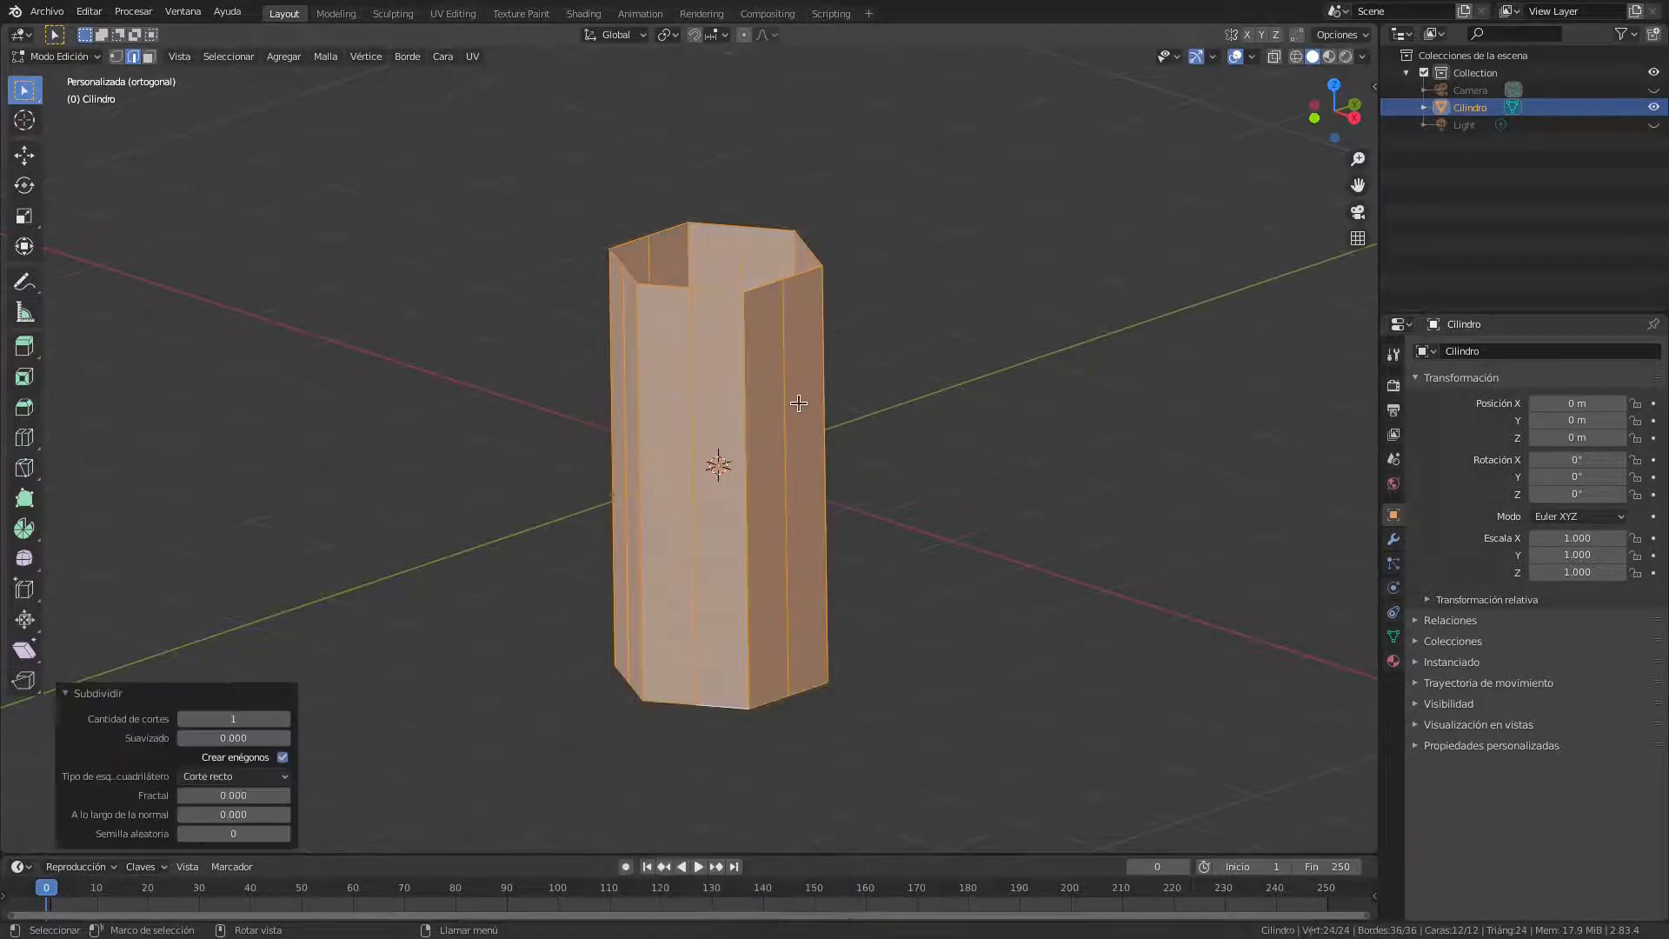
left_click(286, 720)
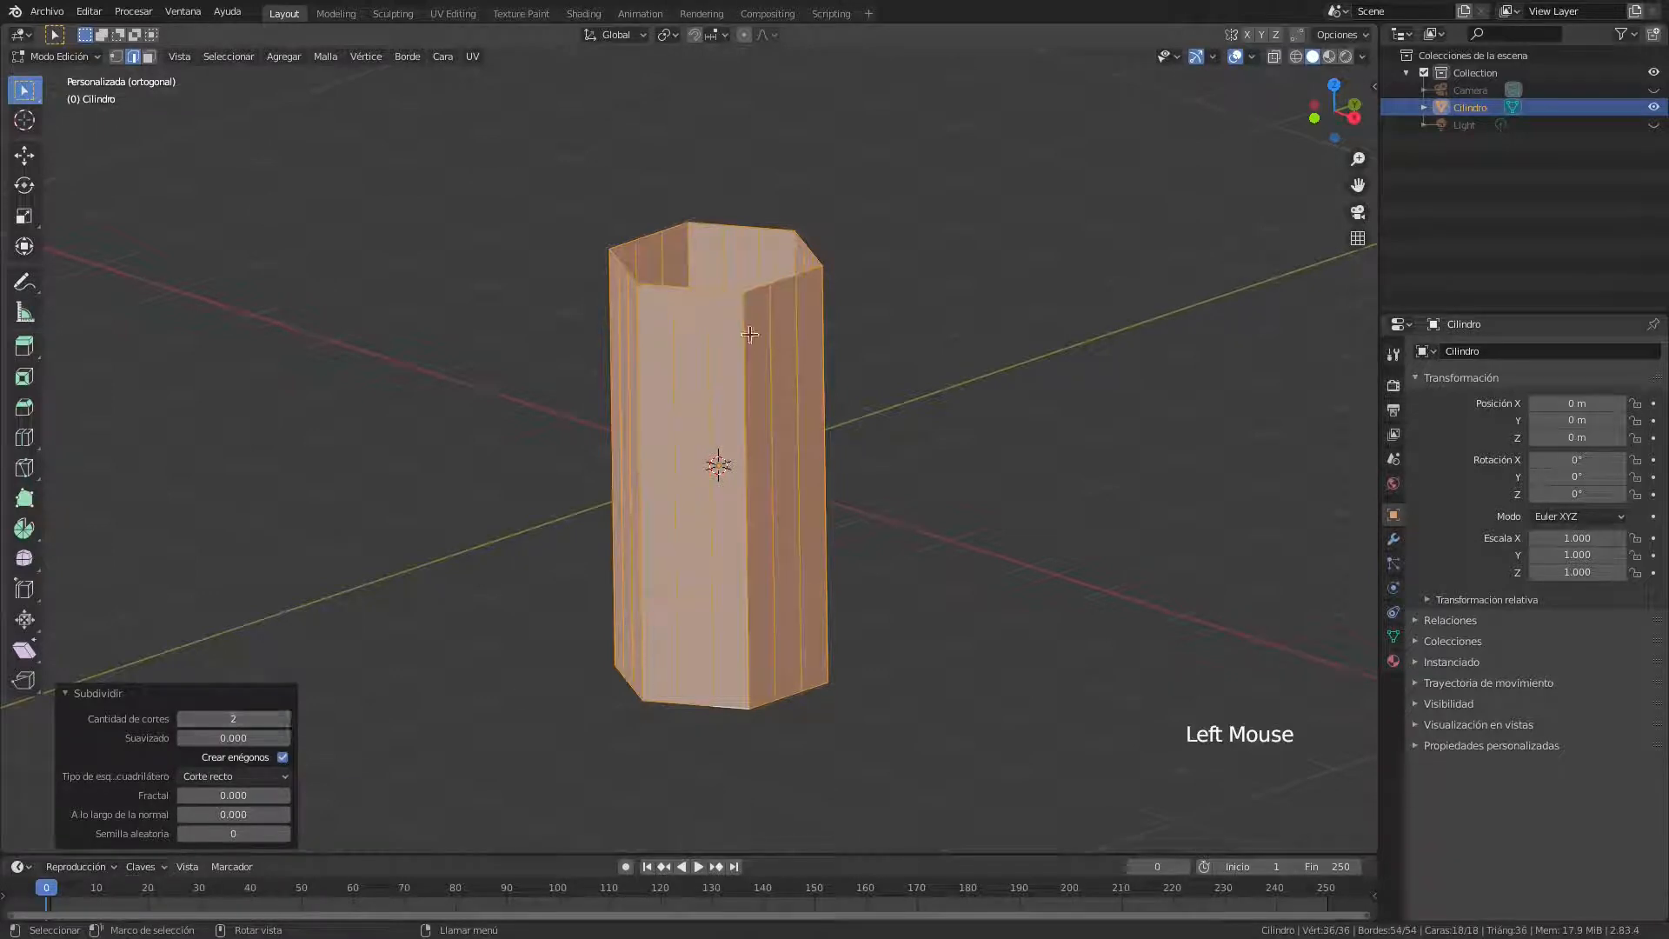
Clear the selection and select only the six vertical corner edges of the hexagonal prism
middle_click_drag(785, 568, 779, 570)
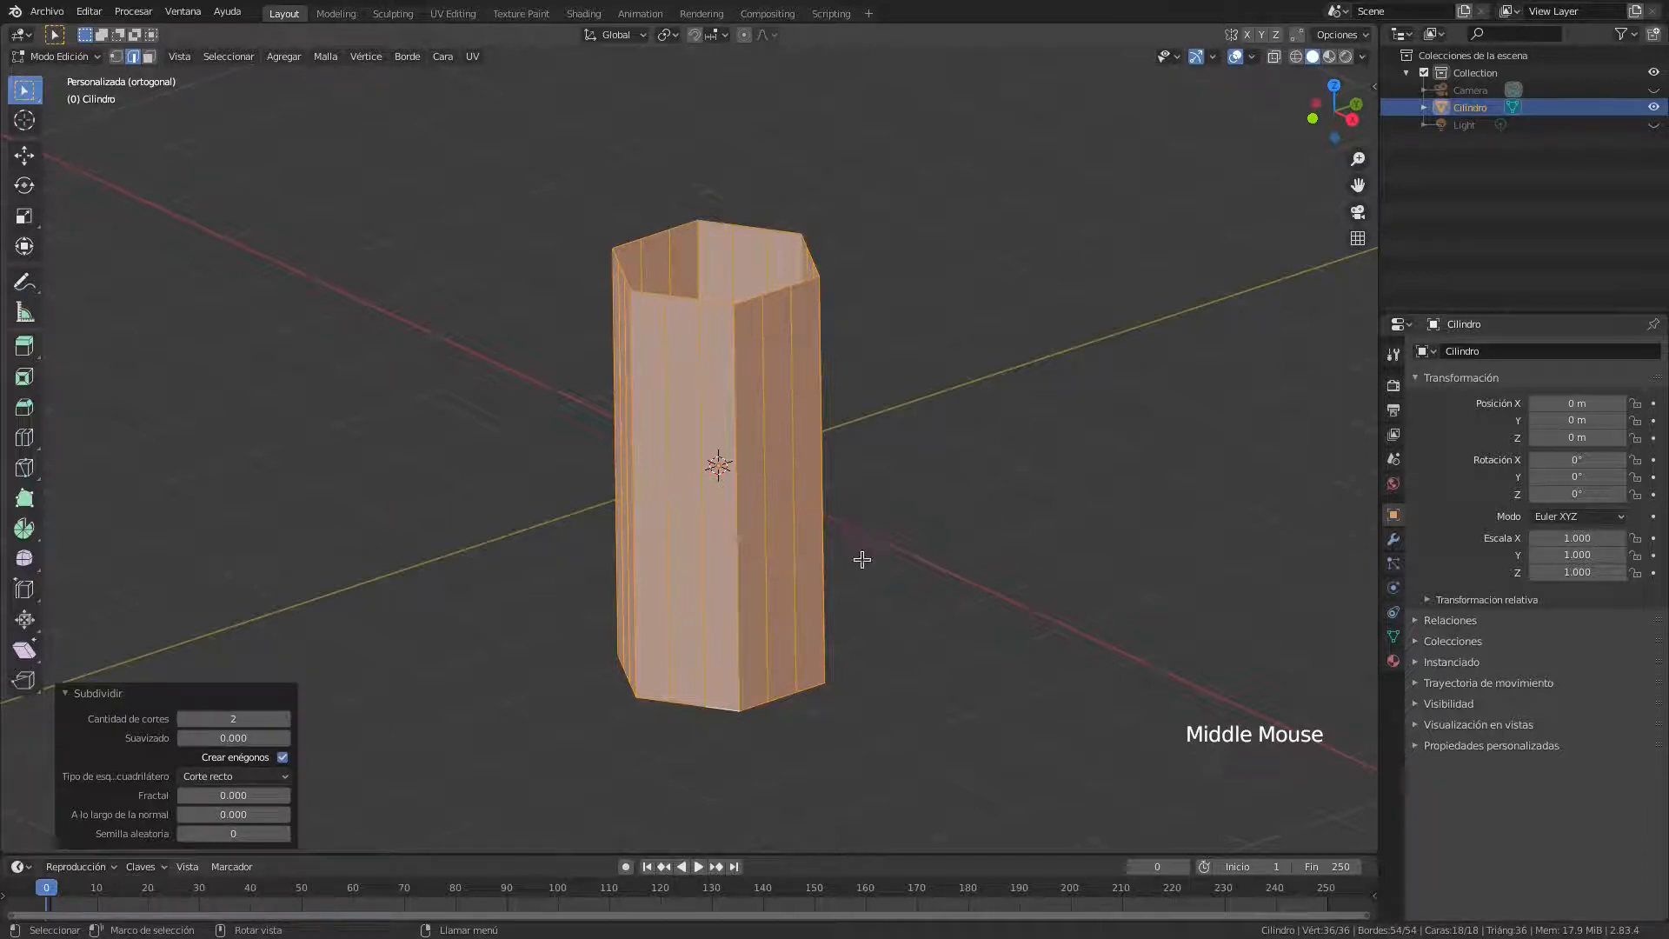
key("alt+a")
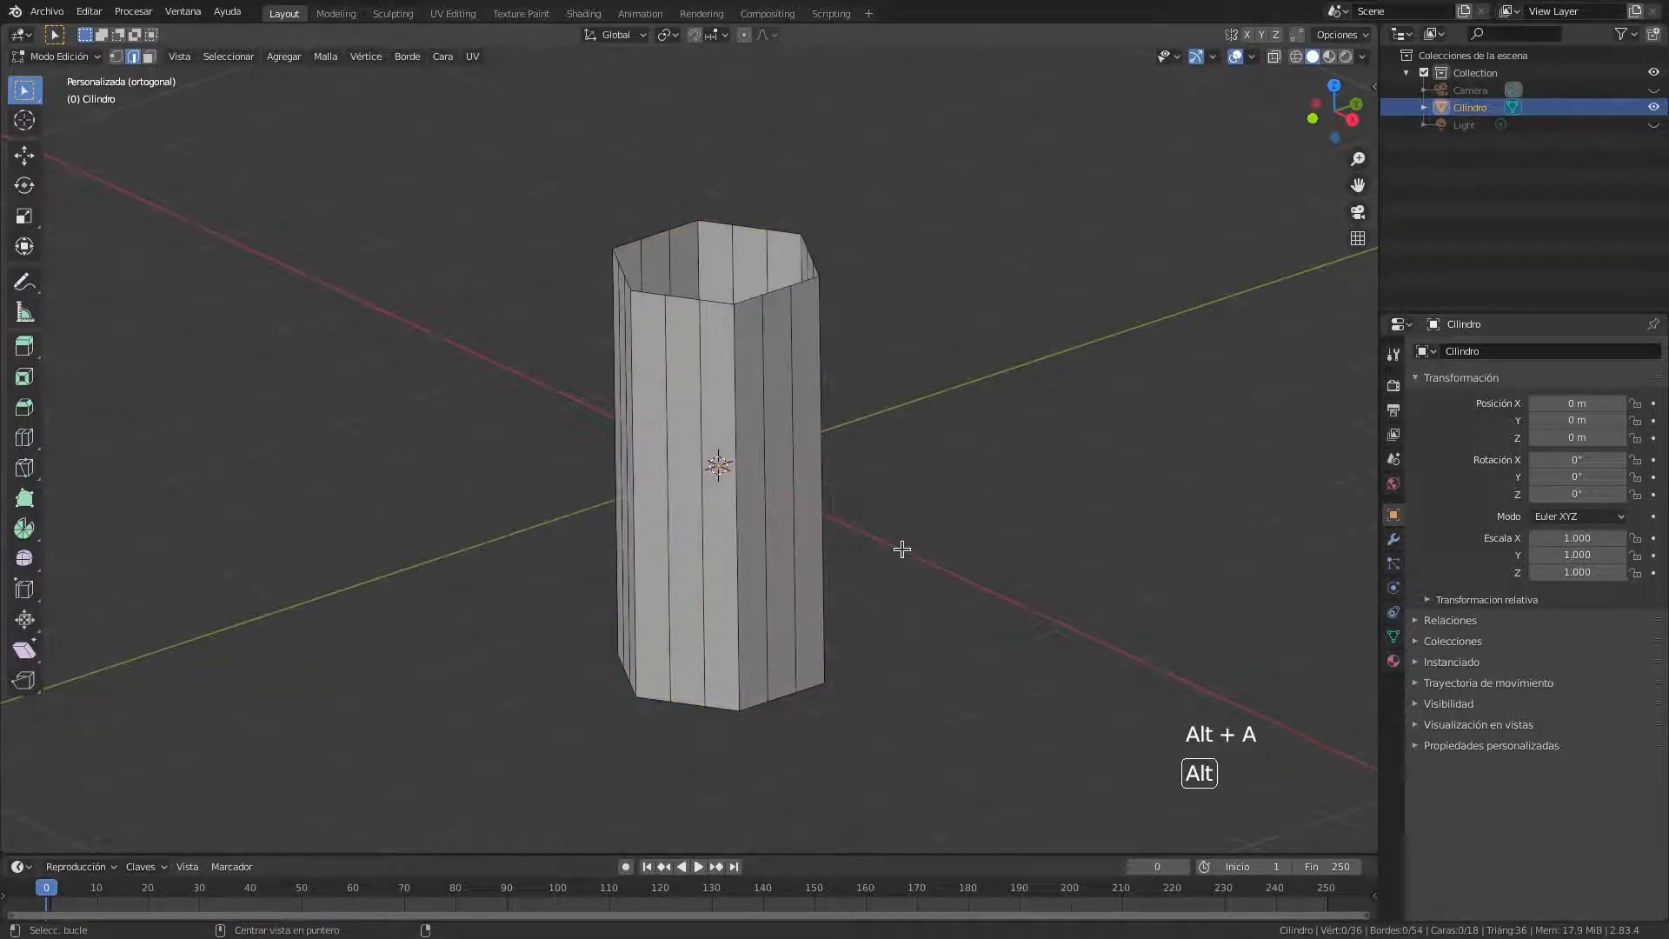
left_click(733, 406, "shift")
middle_click_drag(734, 406, 696, 464)
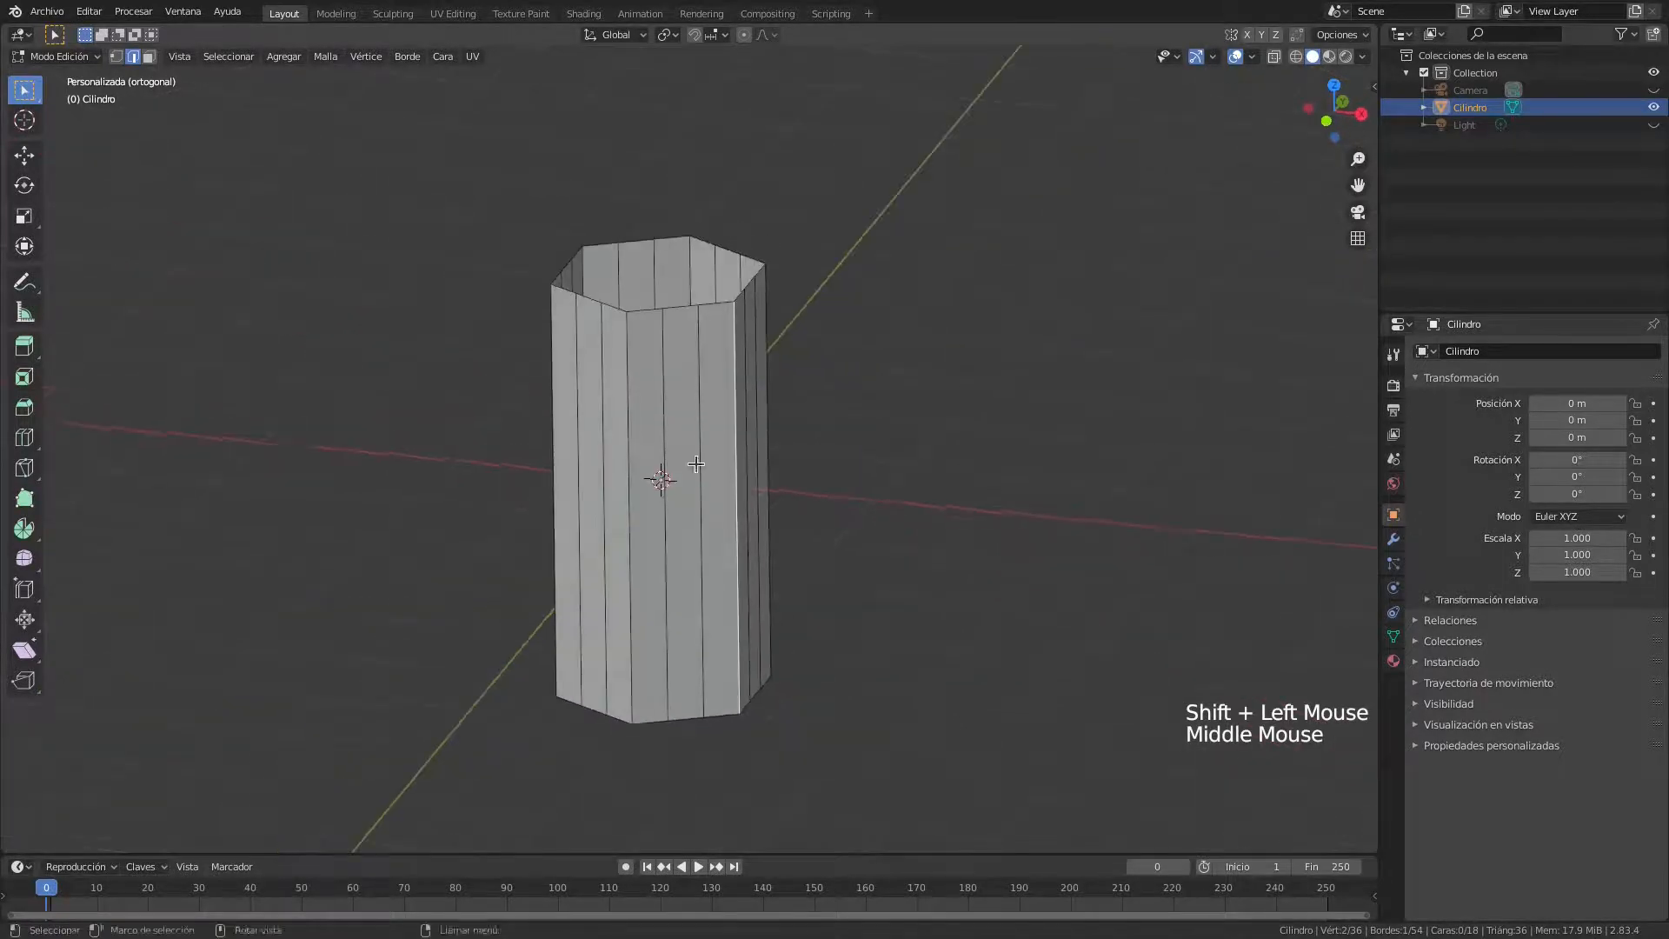
left_click(630, 388, "shift")
middle_click_drag(629, 388, 659, 539)
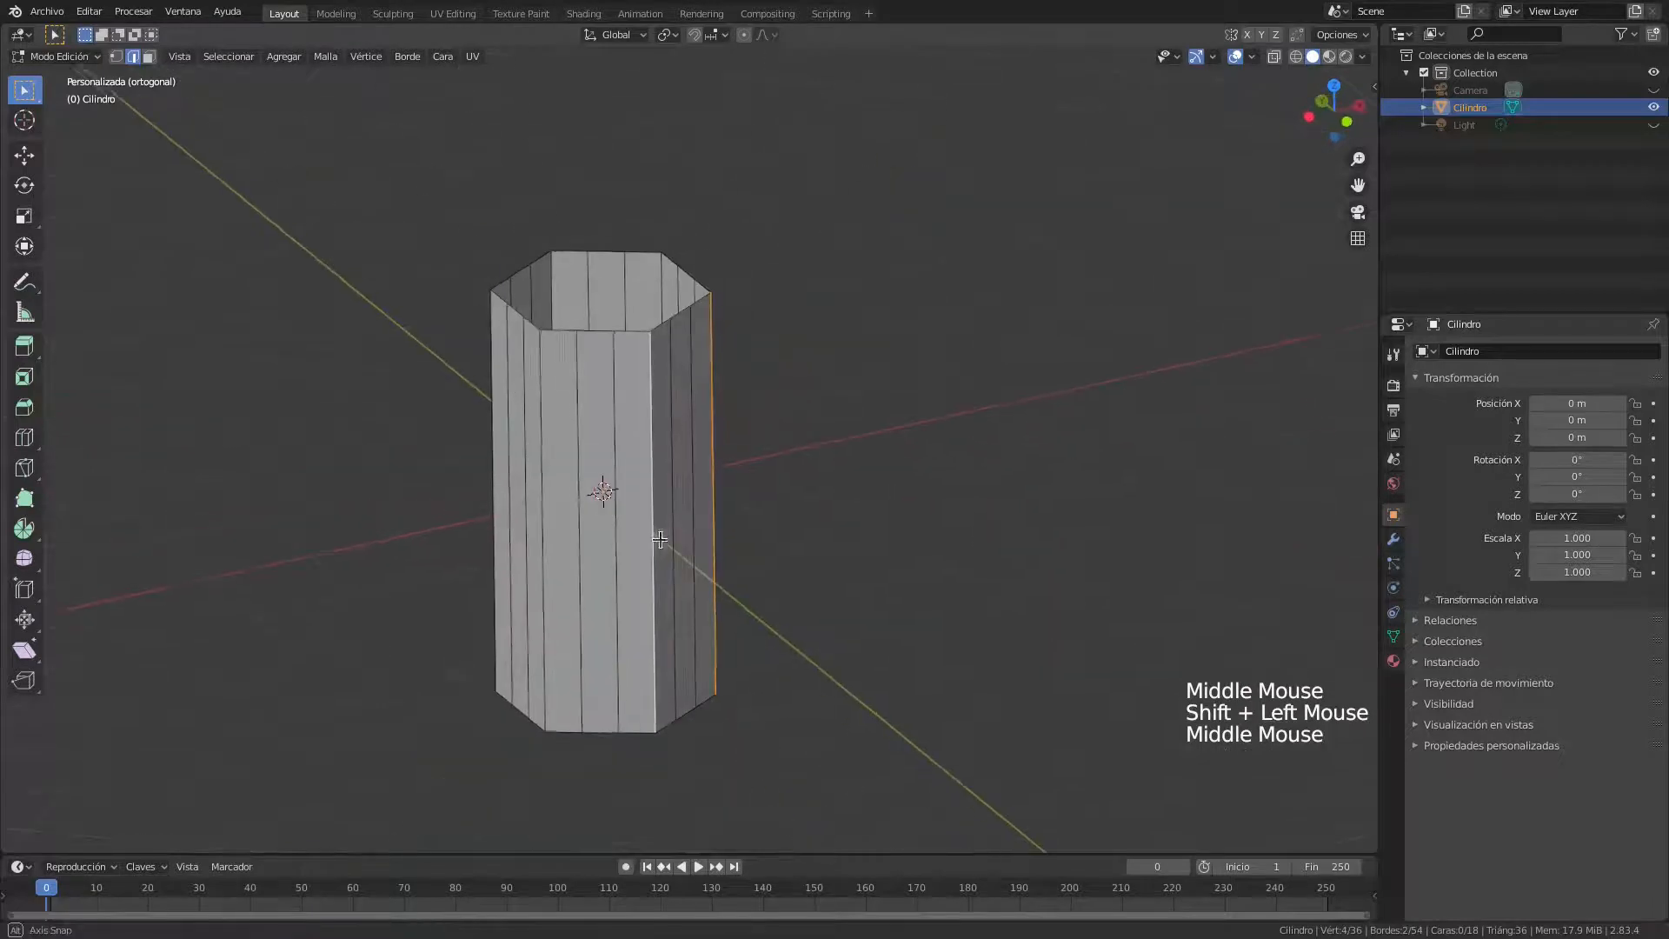
left_click(541, 400, "shift")
middle_click_drag(541, 400, 608, 509)
left_click(519, 434, "shift")
middle_click_drag(519, 435, 843, 466)
left_click(552, 556, "shift")
left_click(524, 474, "shift")
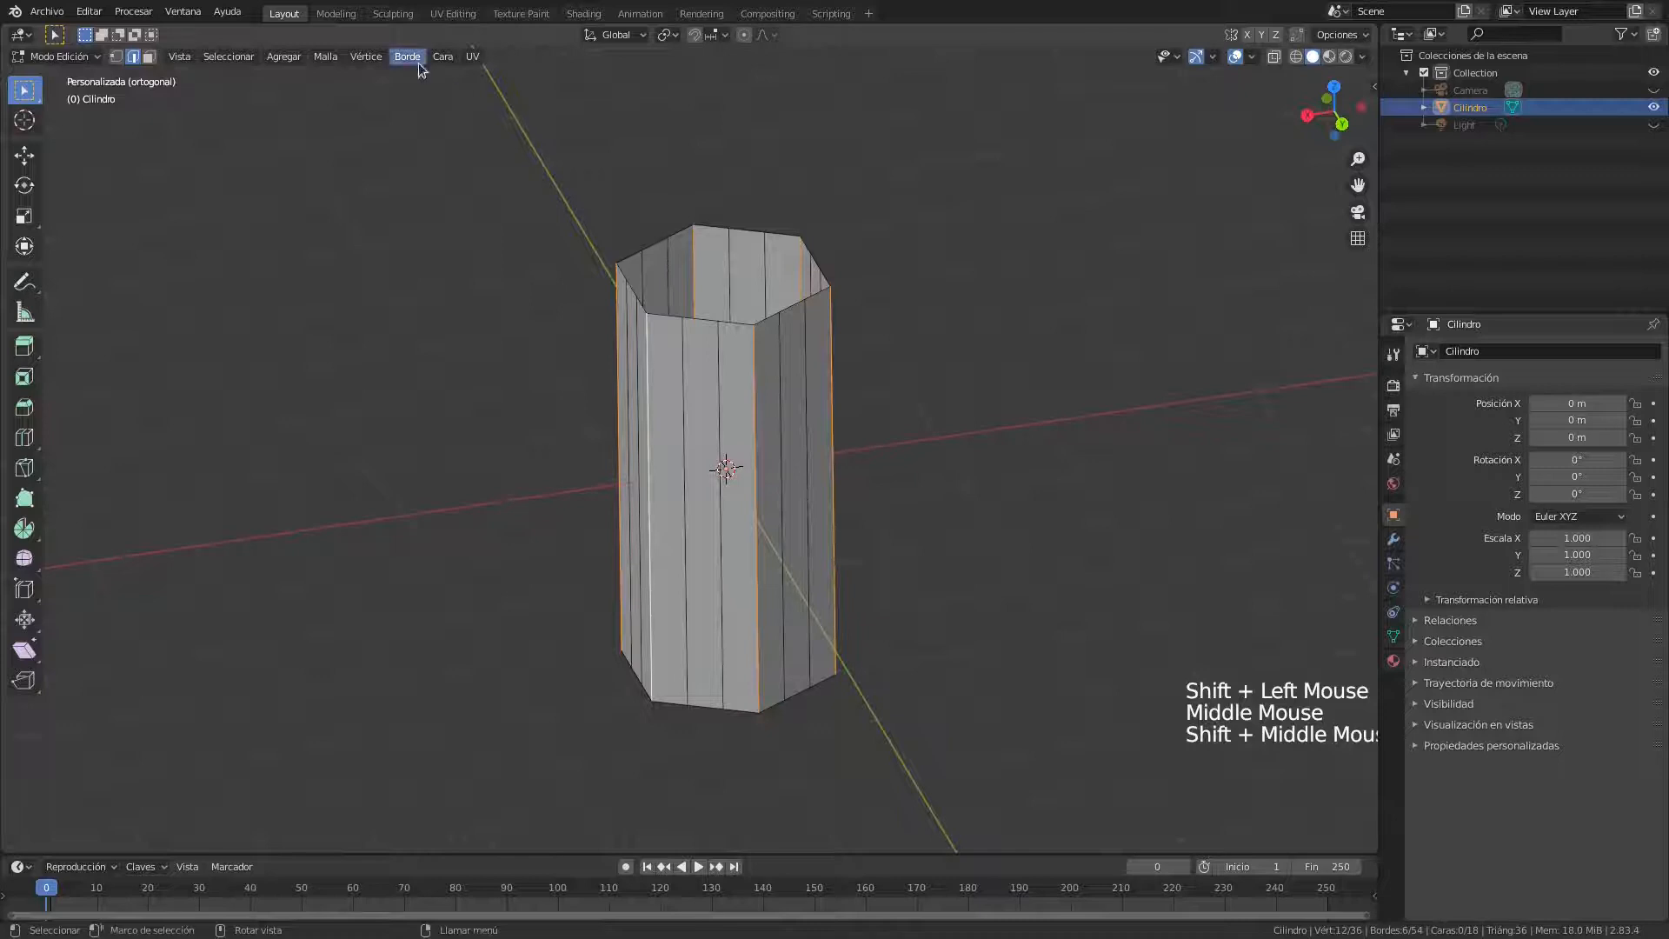
Bevel the six vertical corner edges with an offset of about 0.0245 m and 2 segments
left_click(408, 56)
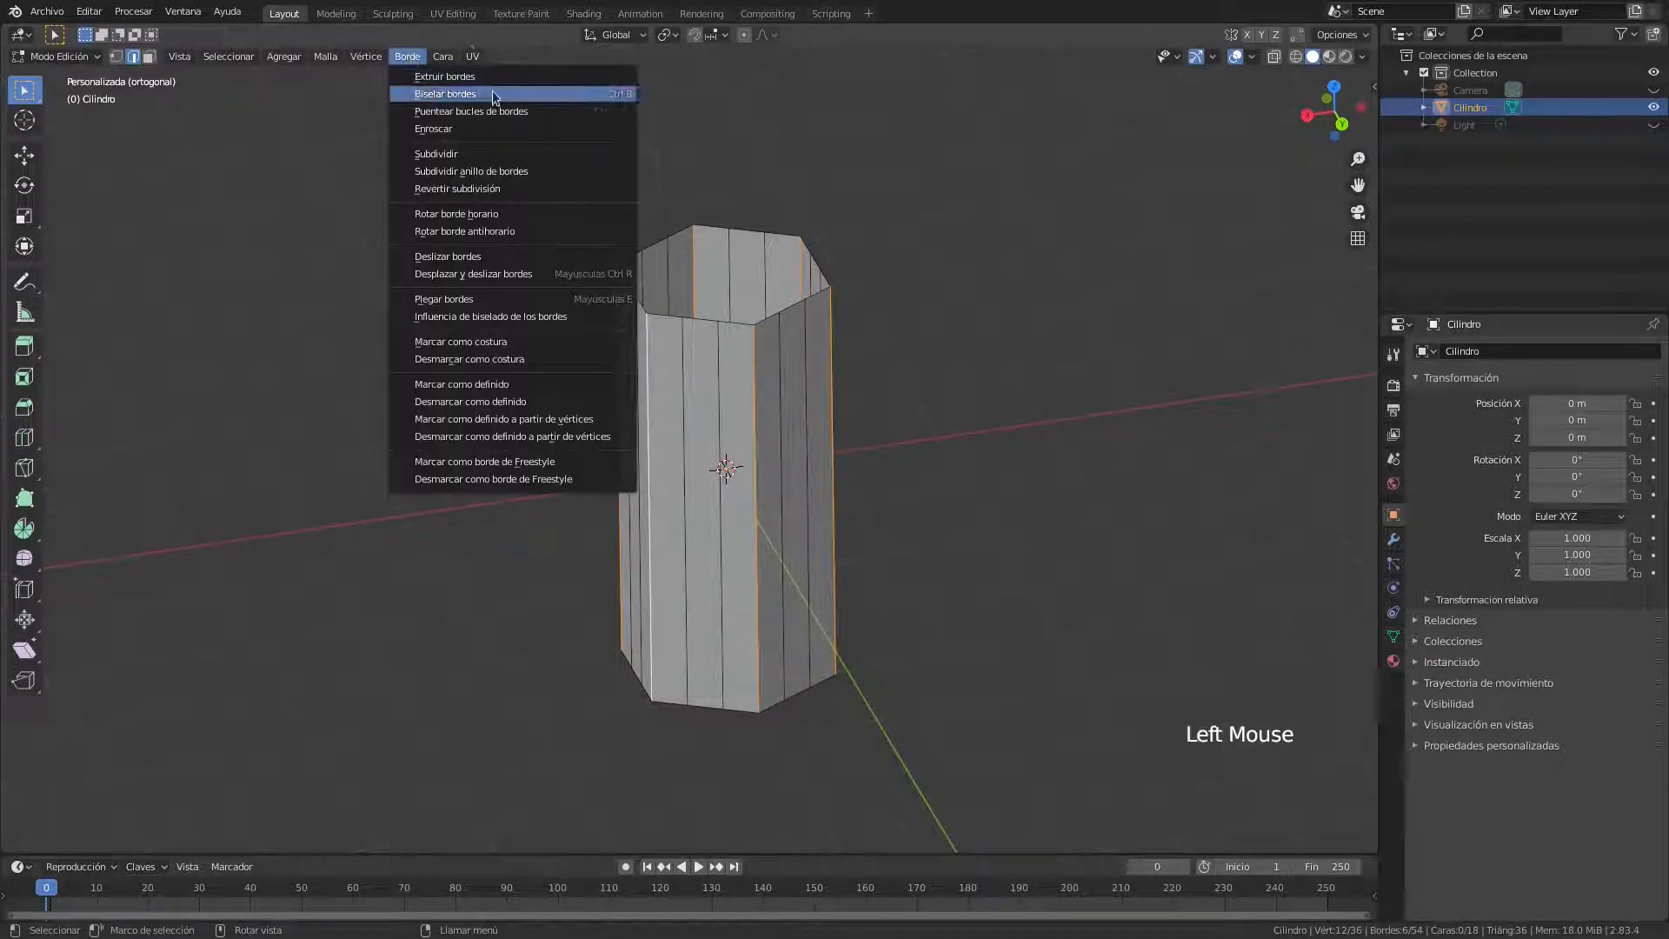
left_click(573, 102)
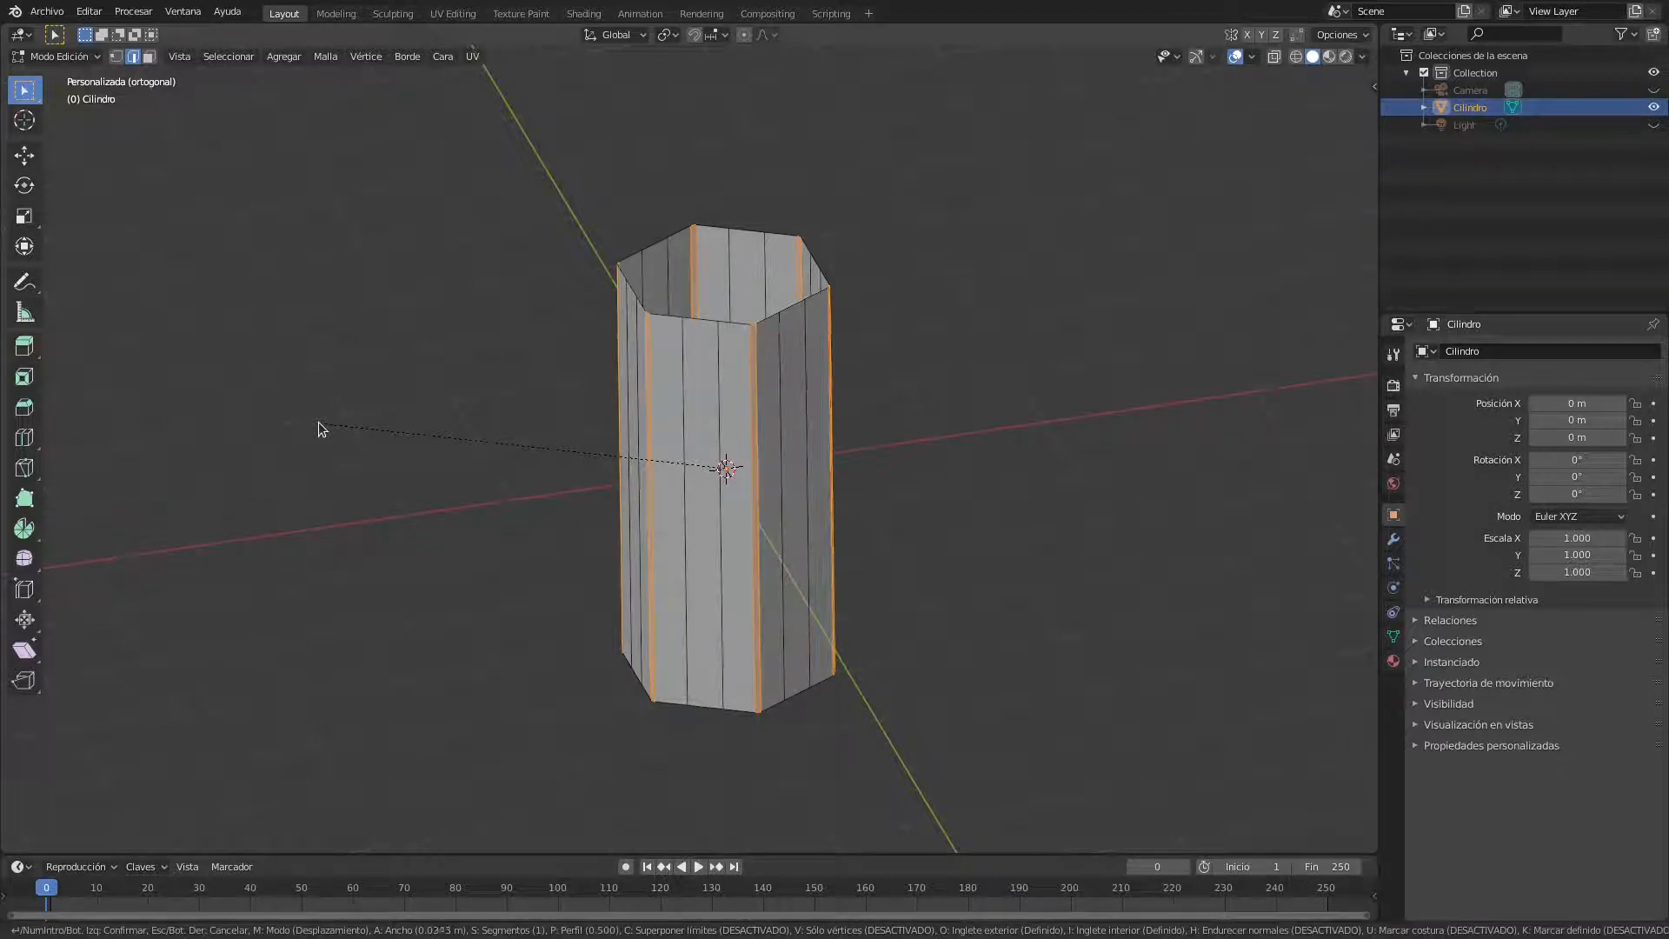
left_click(318, 421)
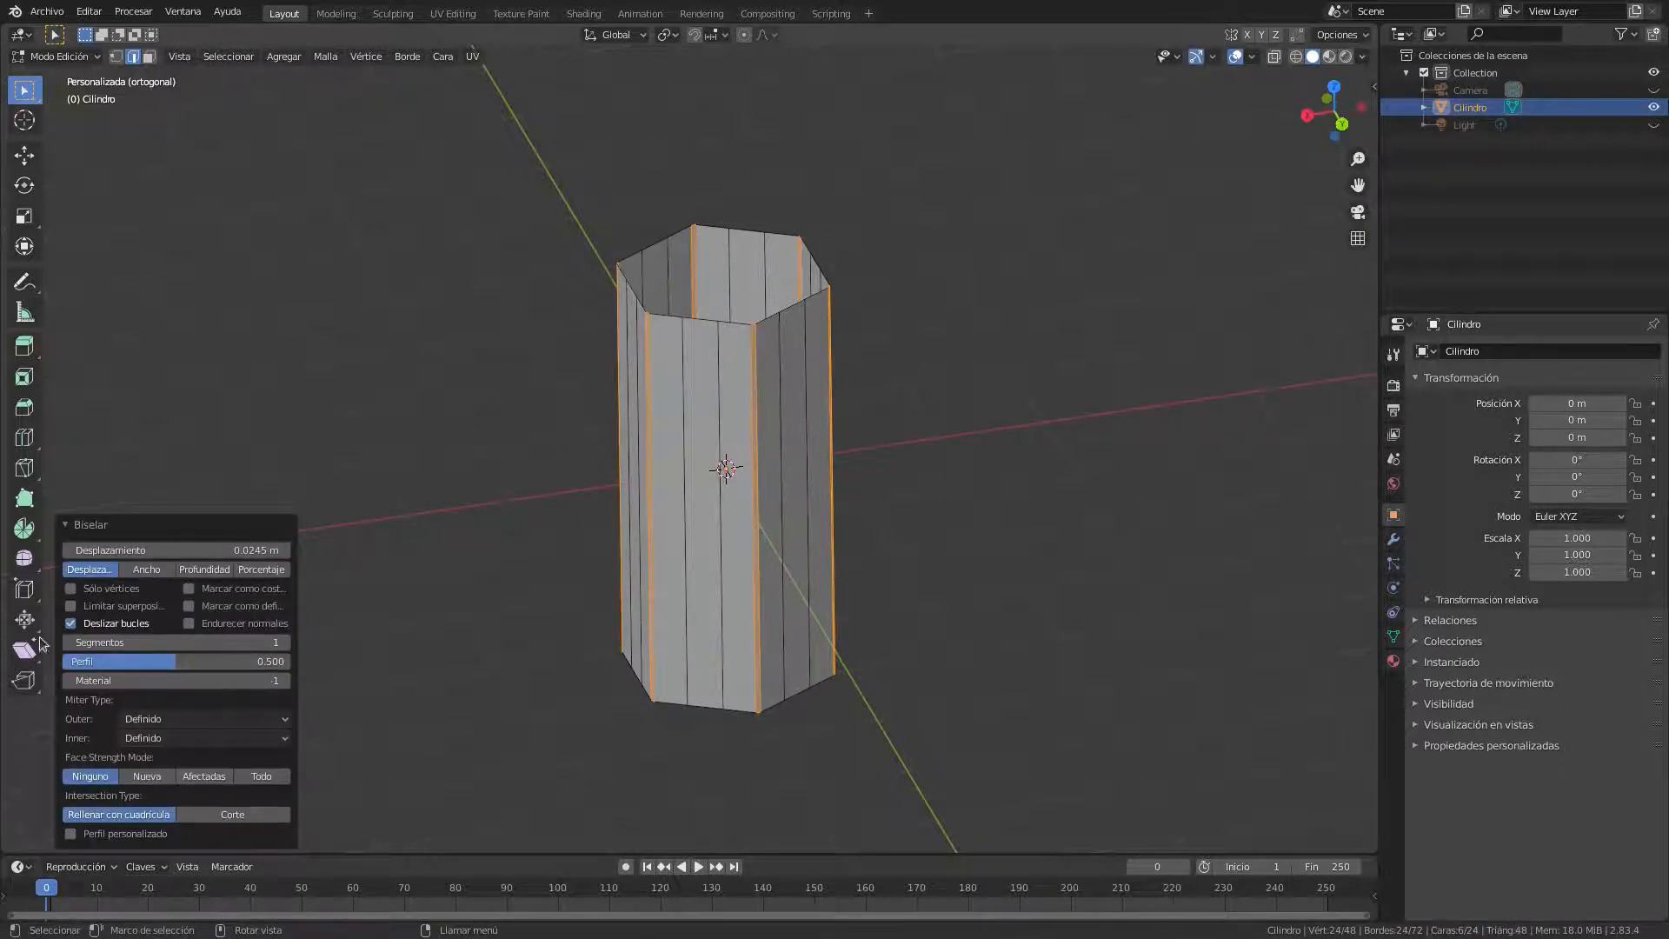
scroll(828, 303, "up", 2)
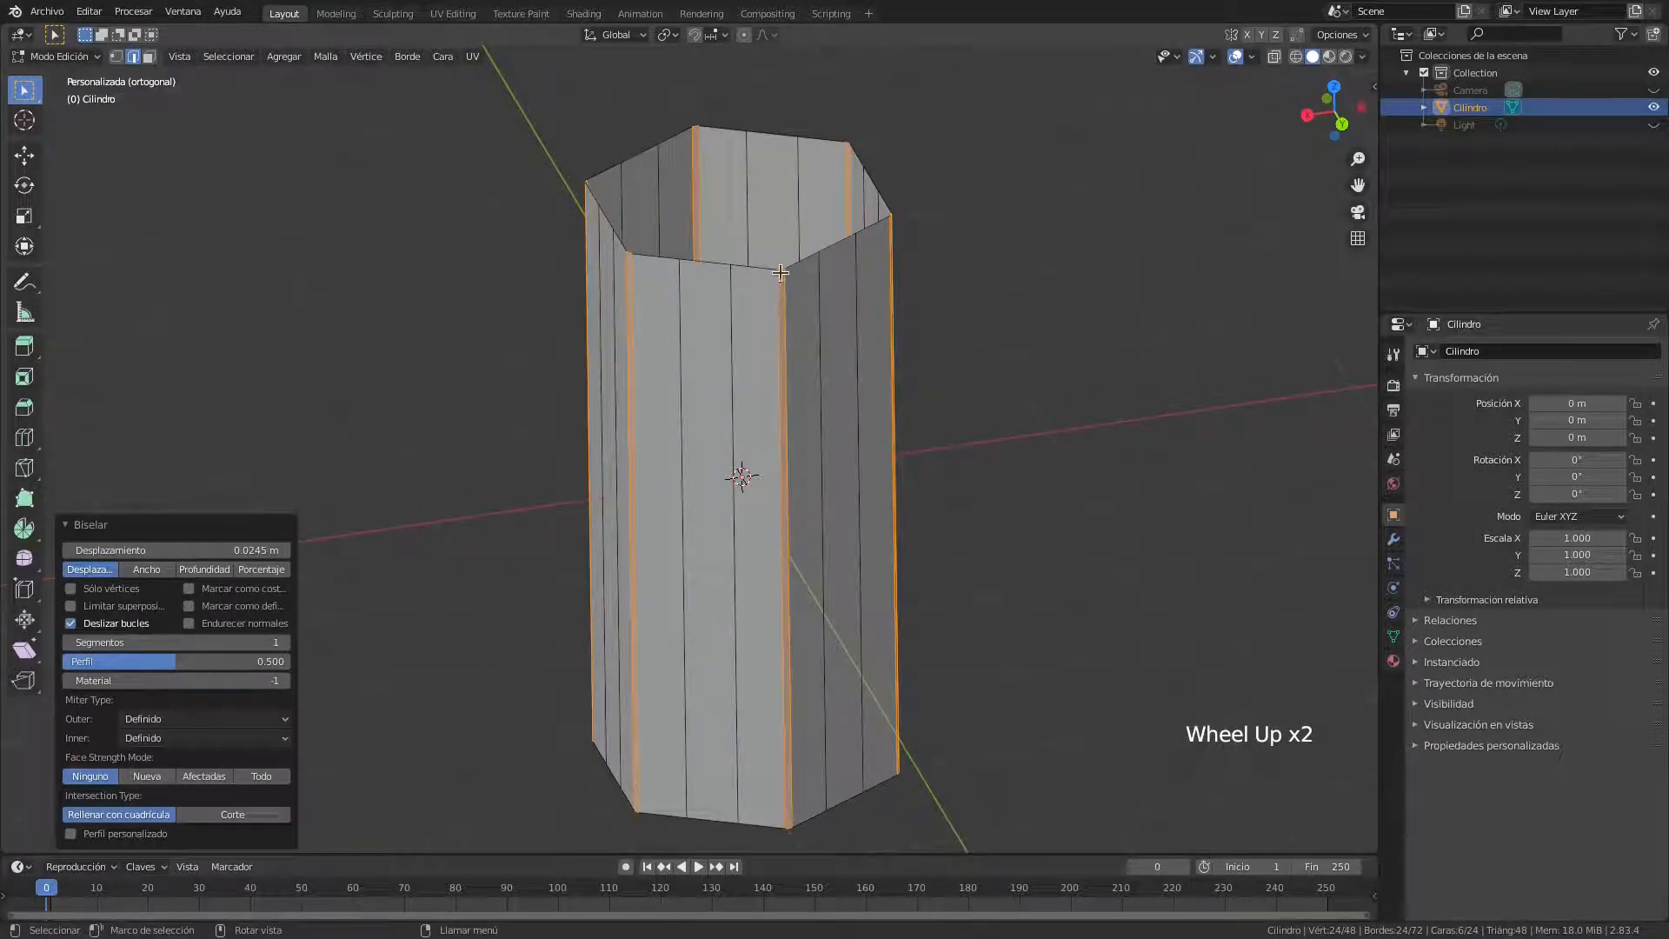
left_click(286, 643)
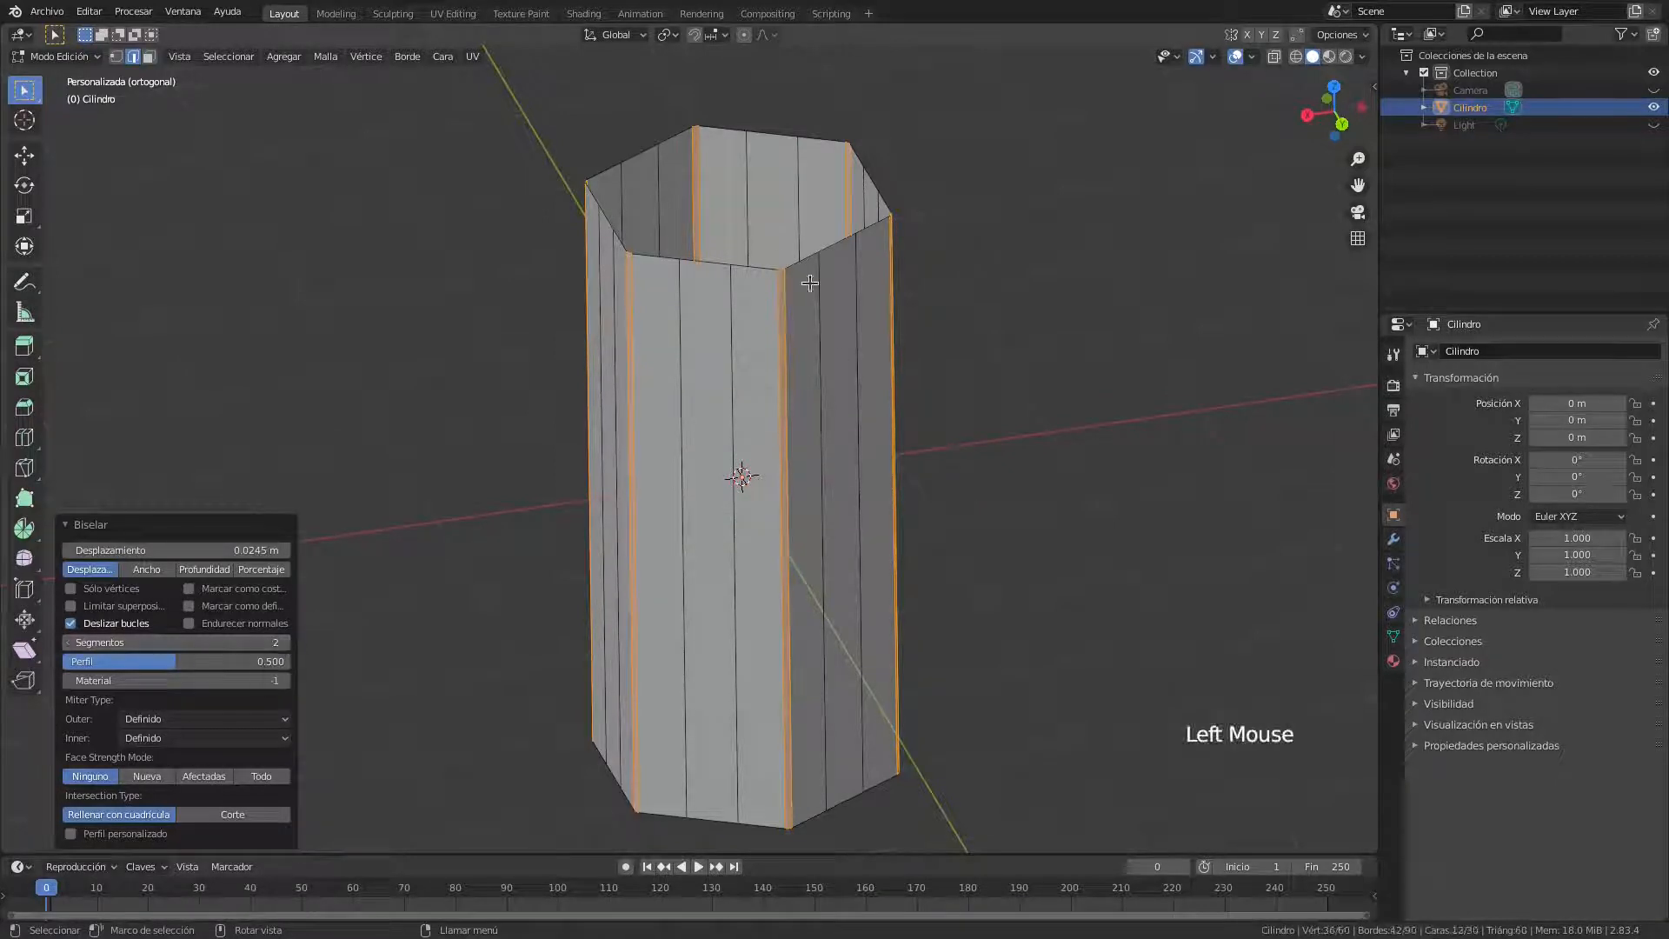
scroll(818, 261, "up", 3)
scroll(818, 261, "up", 2)
middle_click_drag(1103, 227, 663, 290, "shift")
scroll(859, 375, "up", 1)
scroll(859, 375, "down", 5)
middle_click_drag(853, 455, 904, 347, "shift")
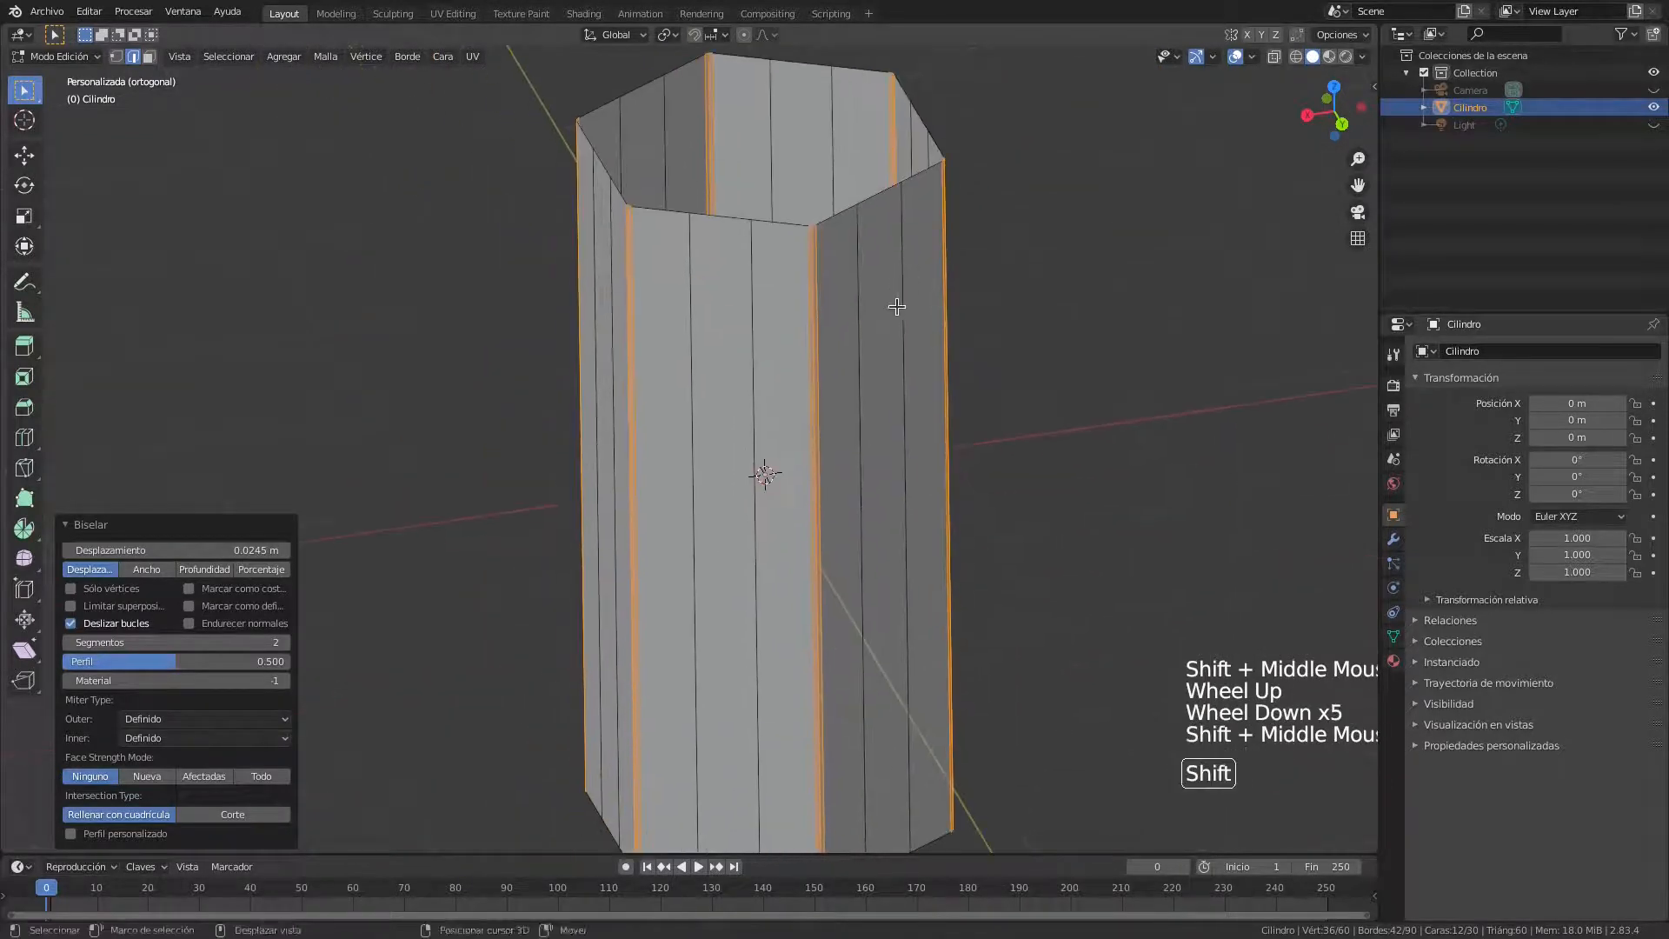
scroll(907, 334, "down", 2)
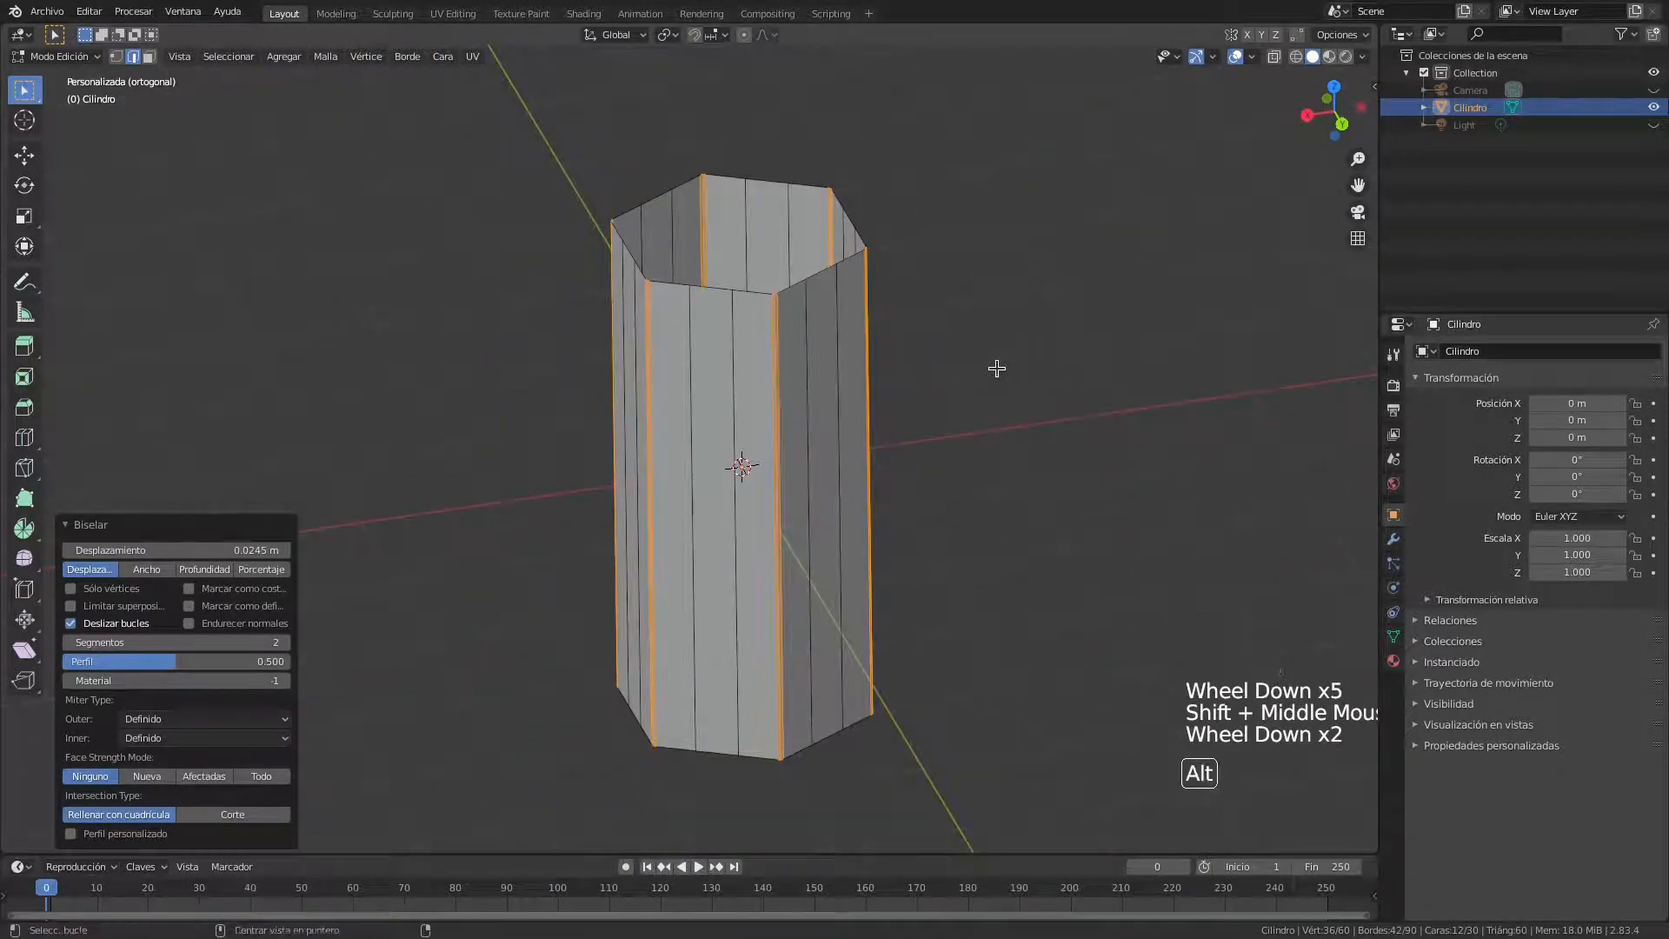
Clear the selection and select the middle edge of each of the six sides along the prism's lower rim
key("alt+a")
middle_click_drag(980, 397, 794, 582)
left_click(740, 563)
middle_click_drag(682, 632, 757, 656)
left_click(641, 566, "shift")
middle_click_drag(596, 626, 648, 621)
left_click(553, 593, "shift")
left_click(669, 614, "shift")
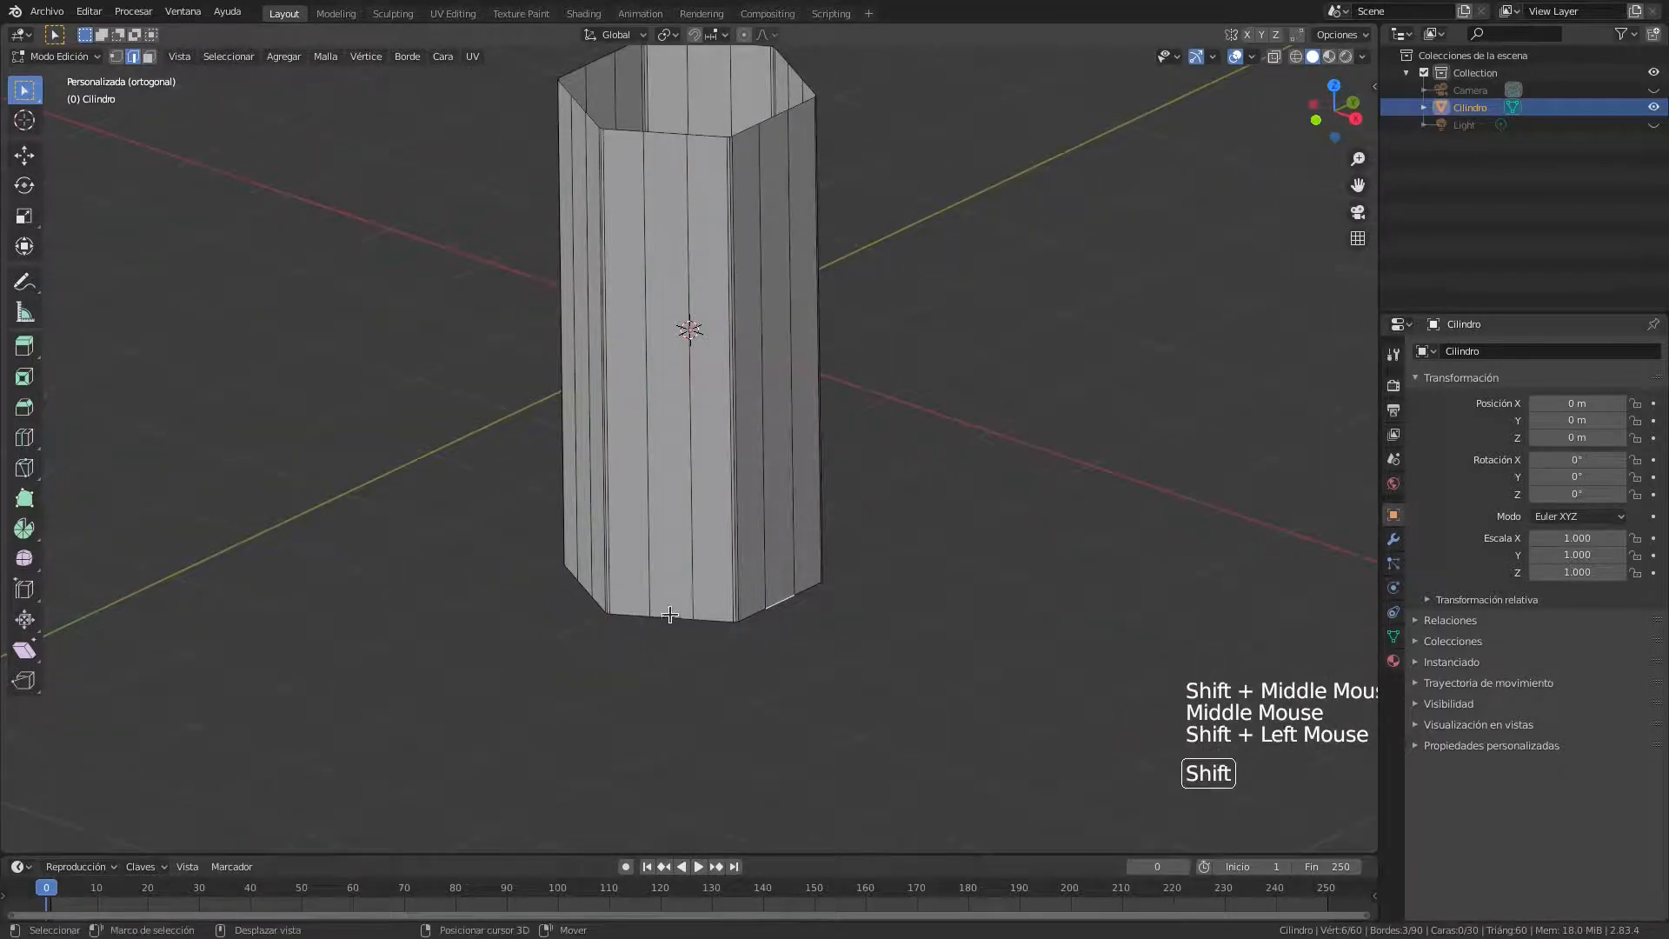
middle_click_drag(536, 649, 640, 664)
left_click(542, 671, "shift")
left_click(705, 641, "shift")
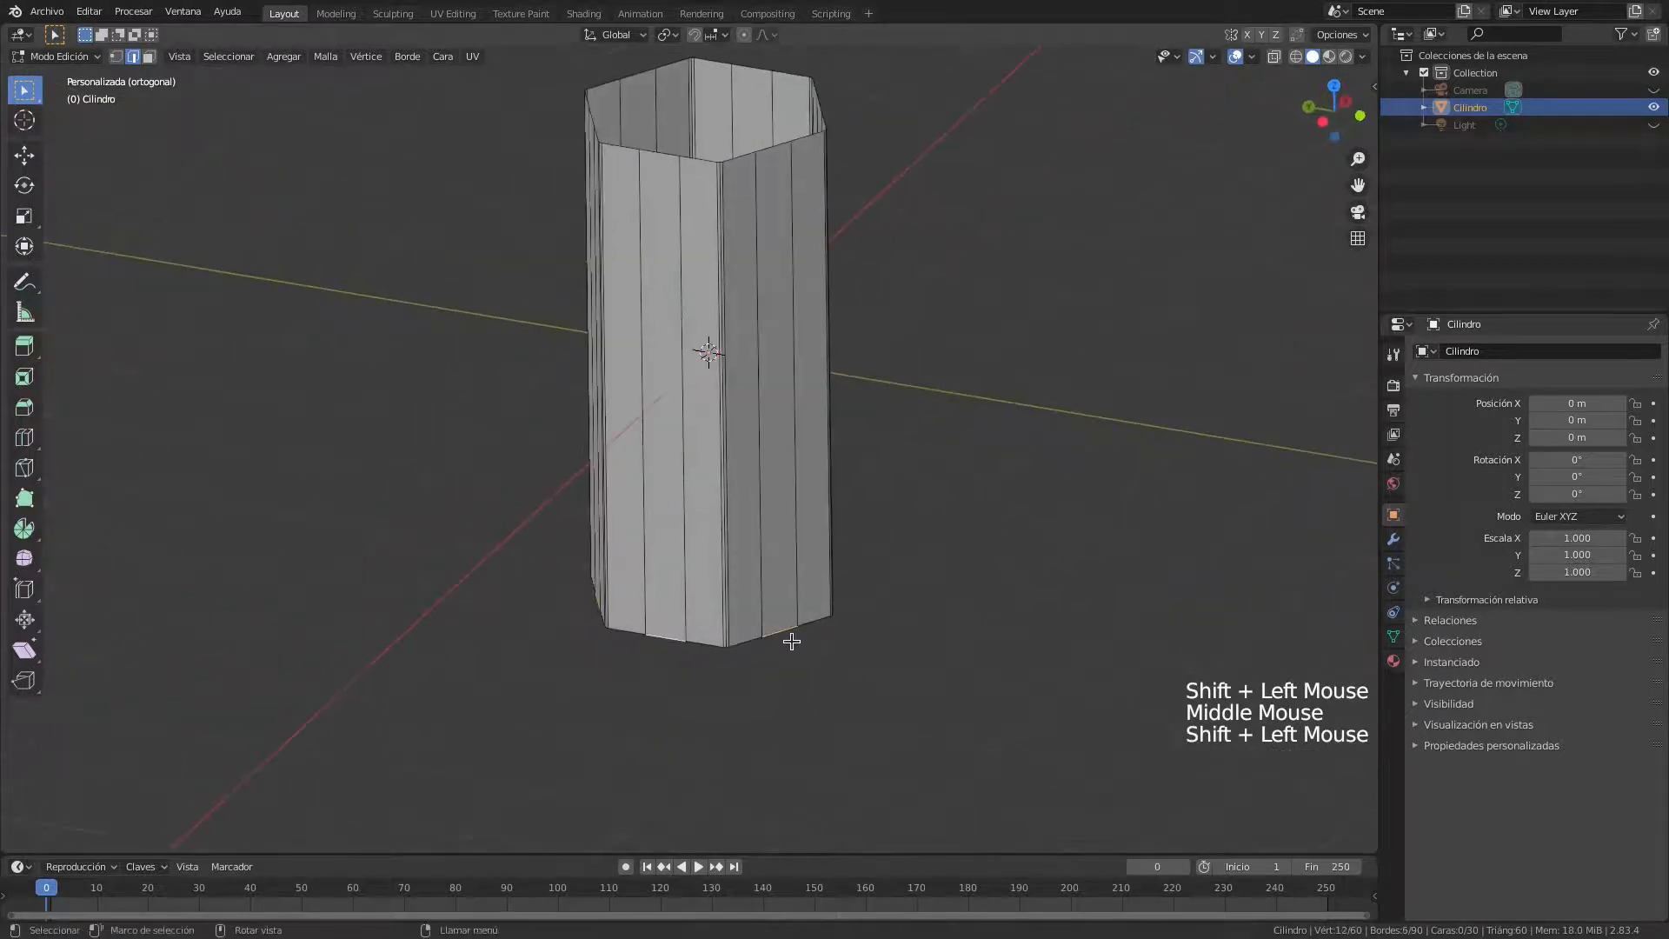
middle_click_drag(825, 628, 947, 626)
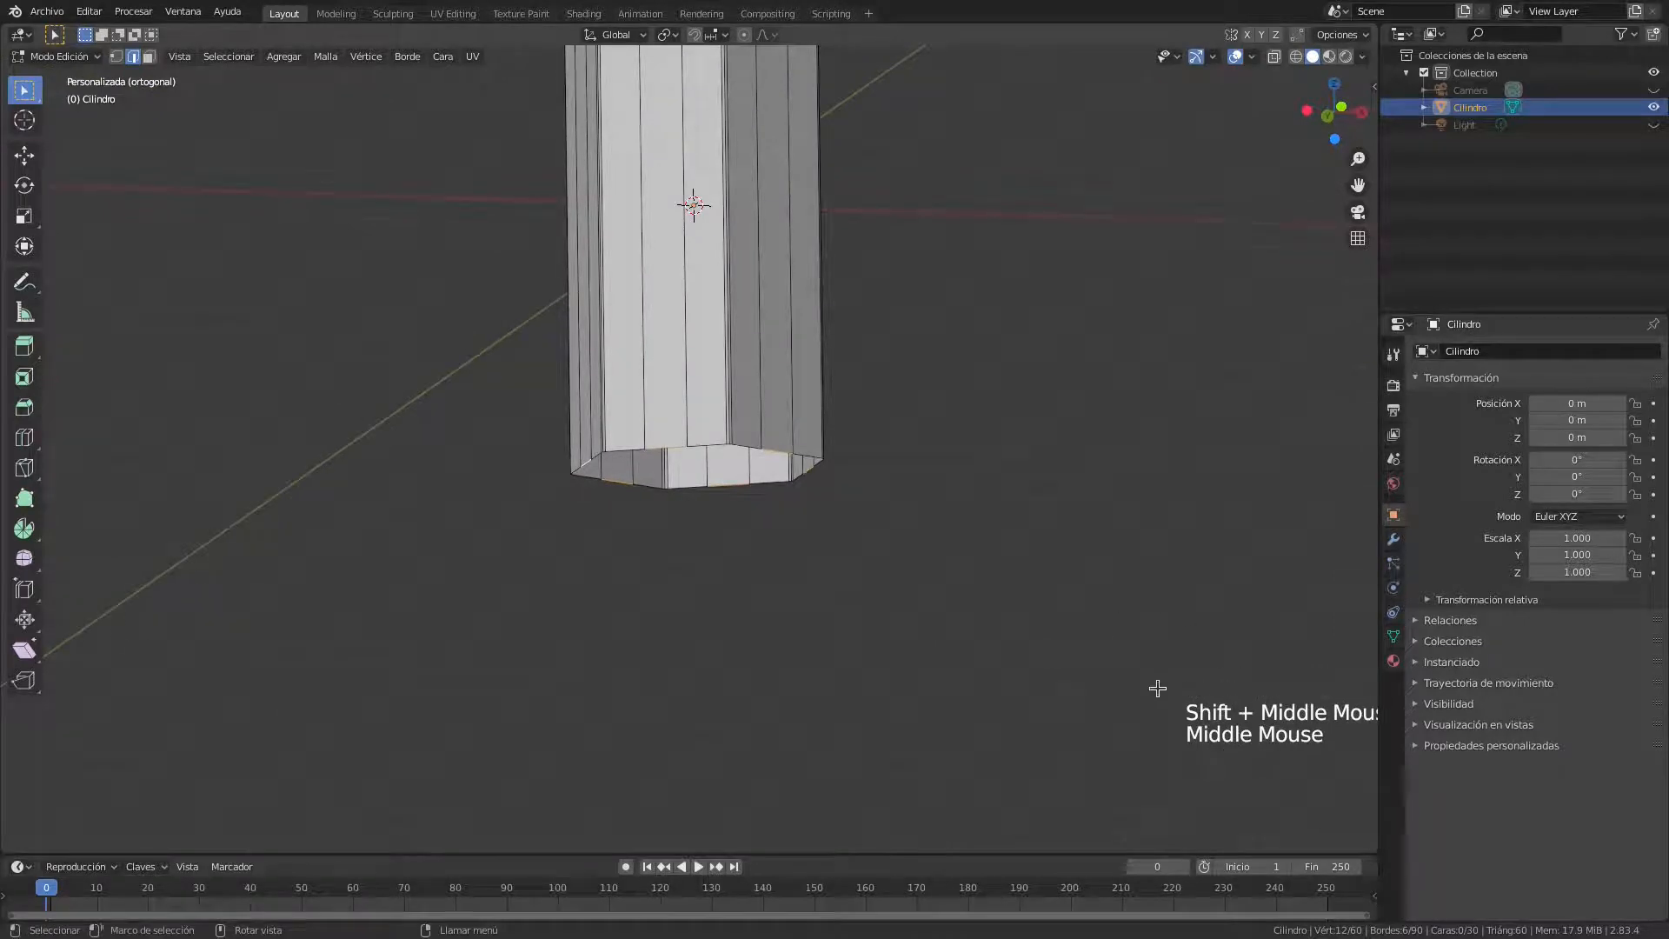
key("d")
mouse_move(1039, 539)
left_mouse_down()
mouse_move(1166, 640)
mouse_move(1334, 826)
left_mouse_up()
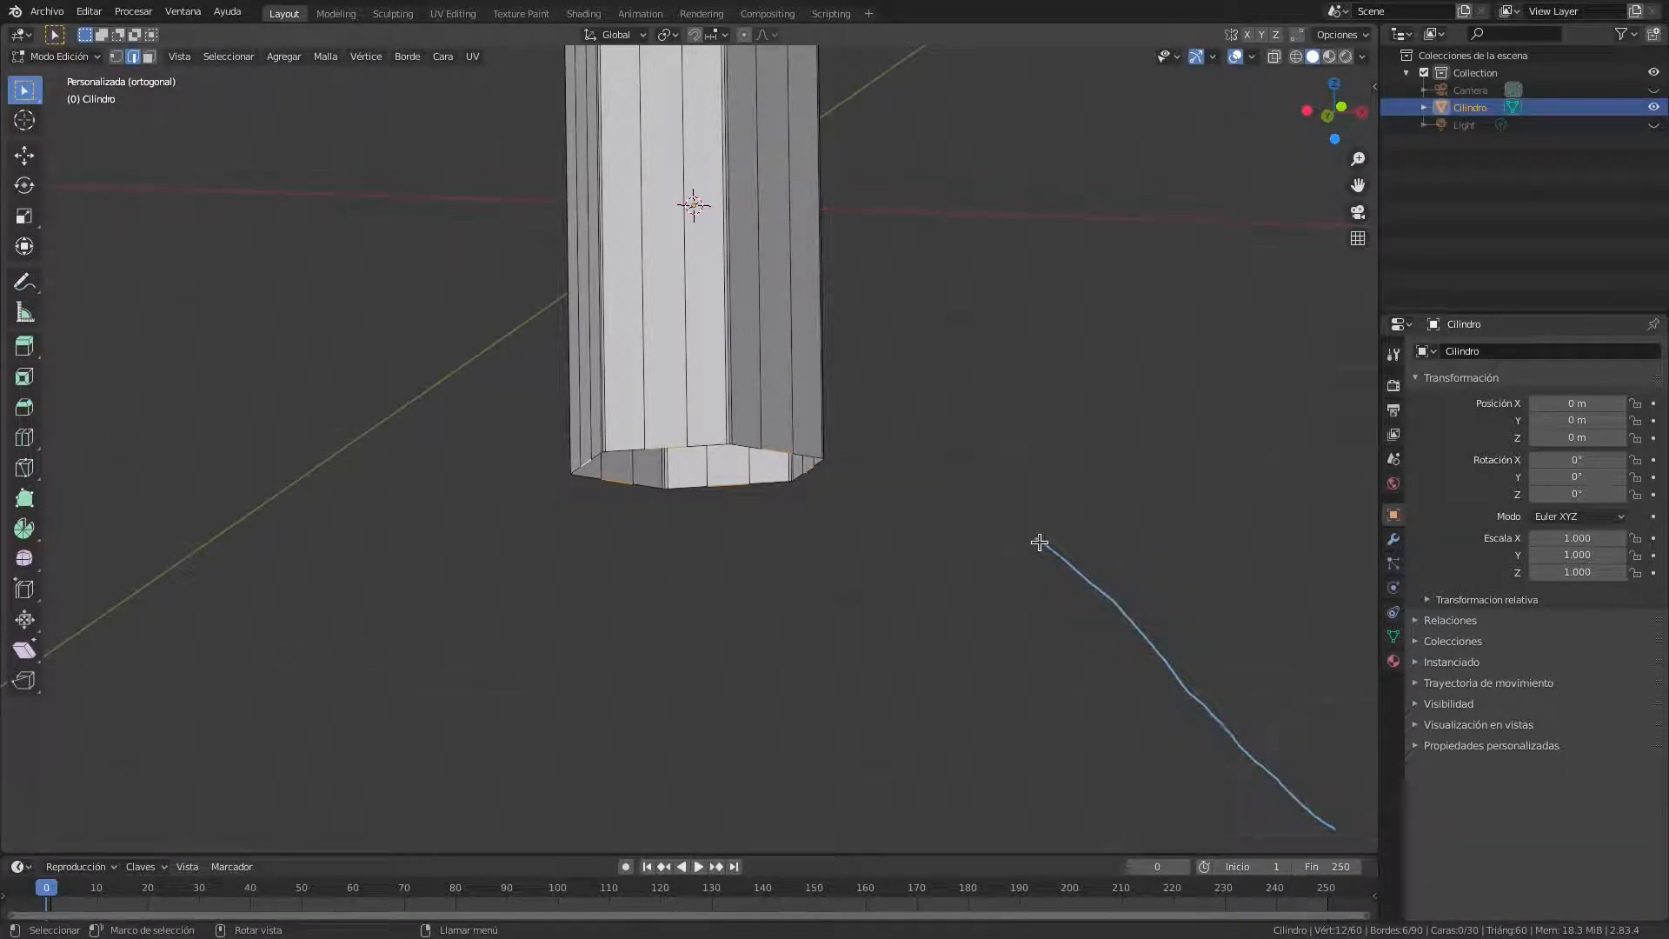
right_click_drag(1035, 539, 1093, 565)
right_click_drag(1234, 743, 1301, 795)
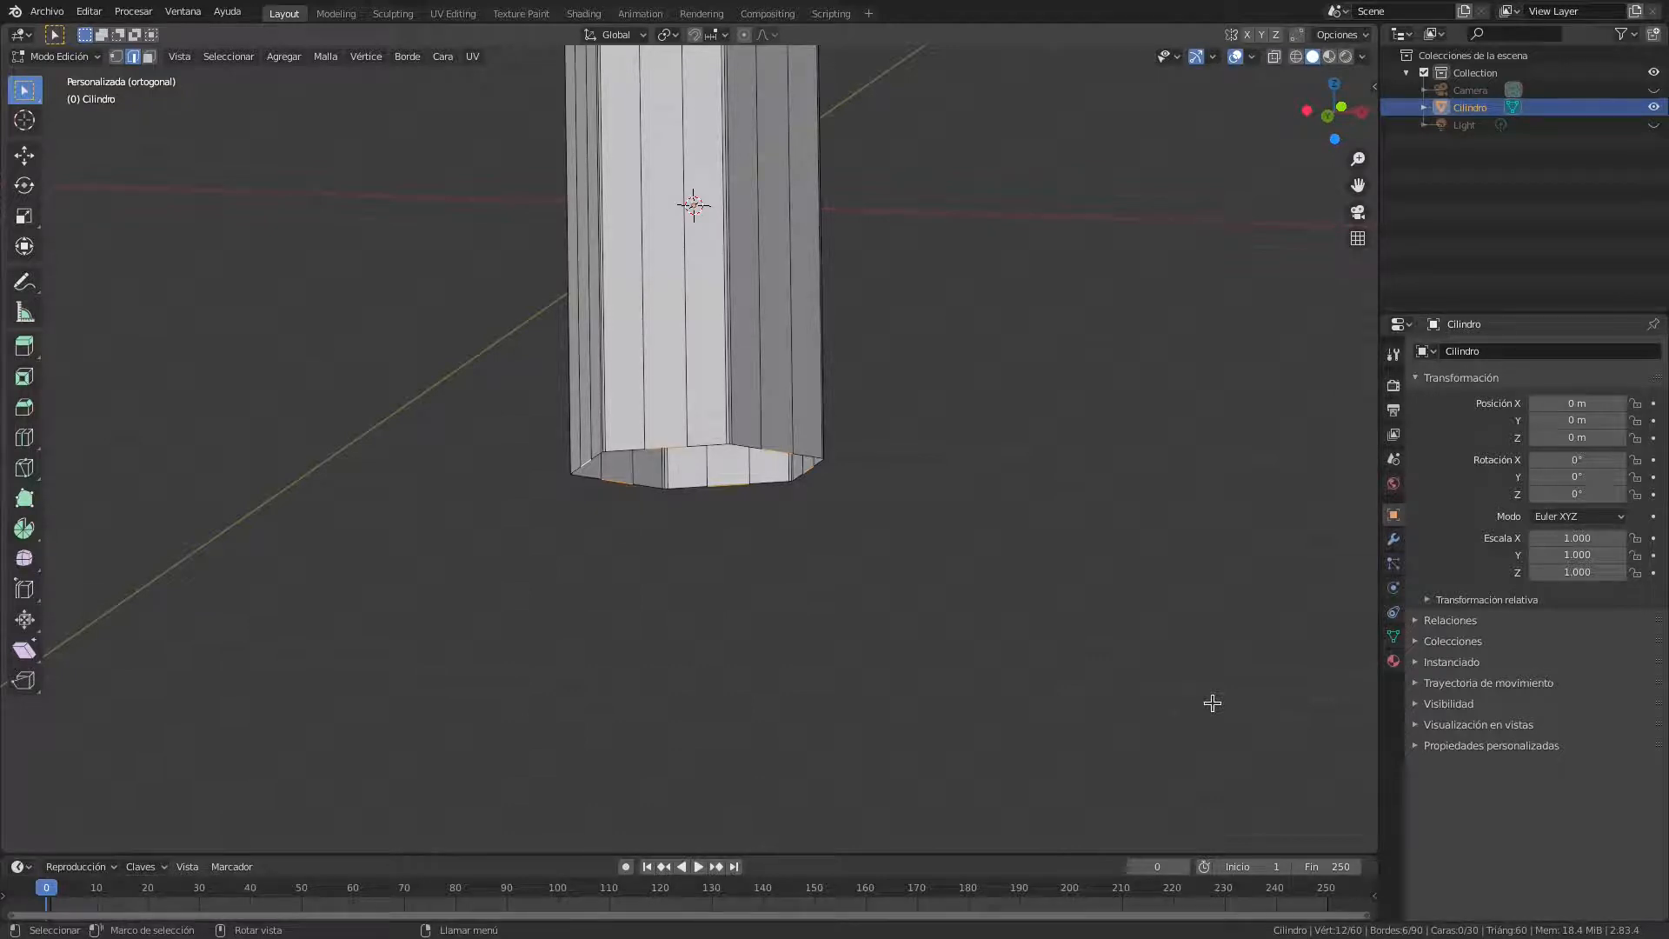
In front view, move the selected lower rim edges down along Z by about 0.168 m, and return to the selection tool
middle_click_drag(1009, 585, 952, 603)
middle_click_drag(1060, 544, 1032, 583)
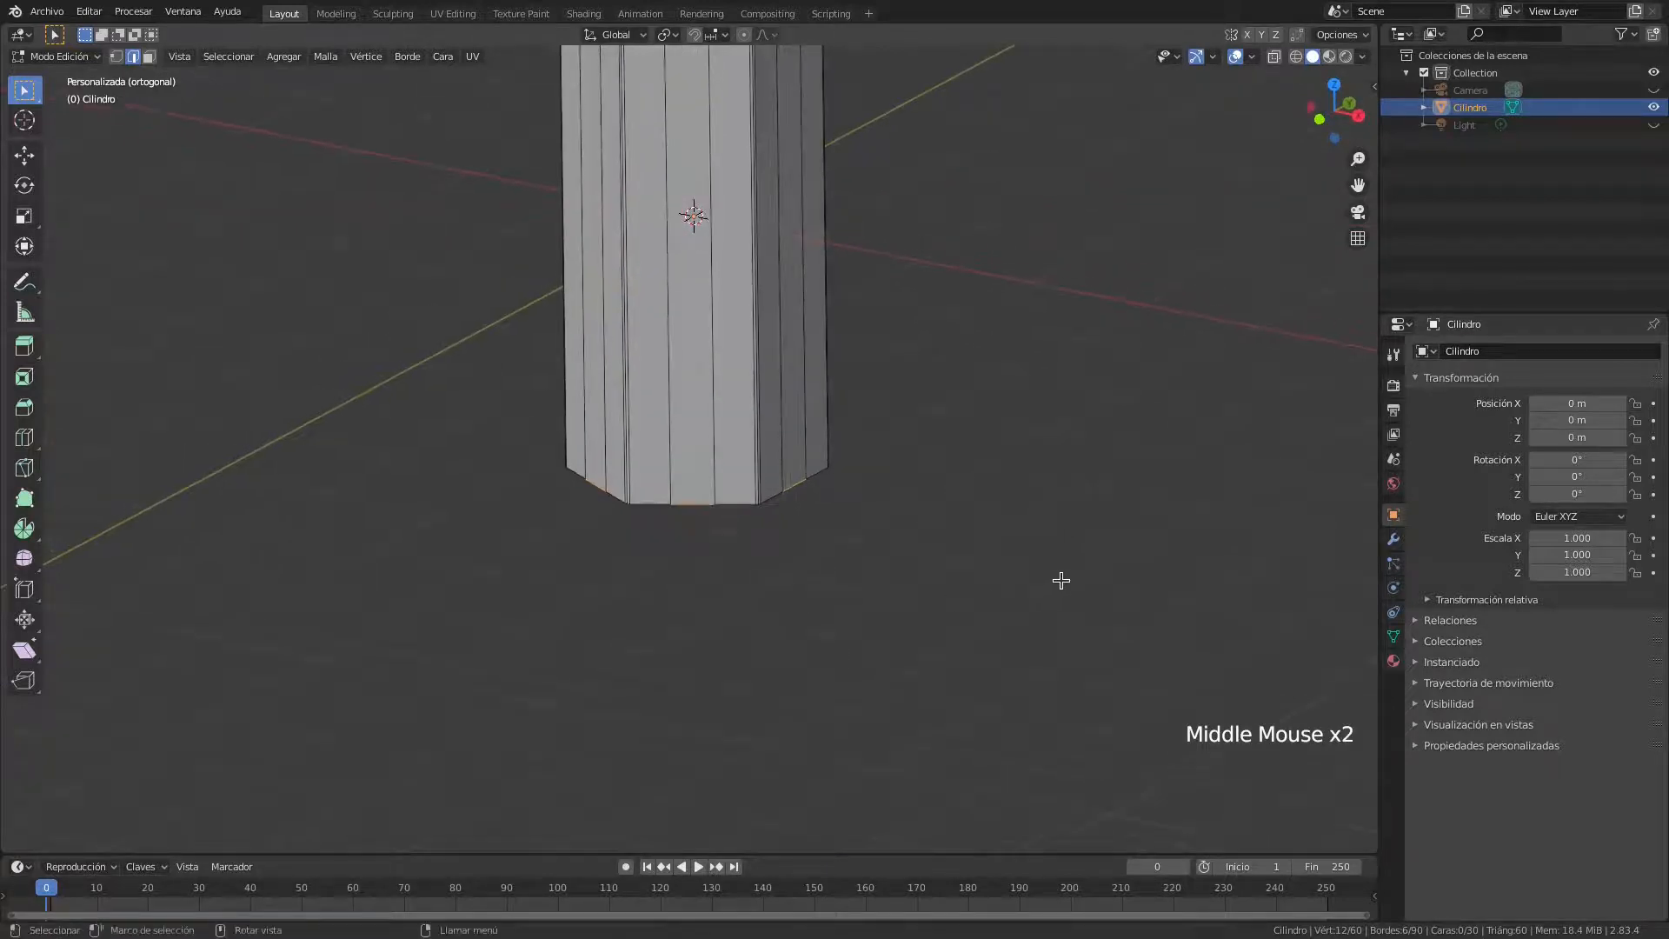
middle_click_drag(1020, 563, 981, 585)
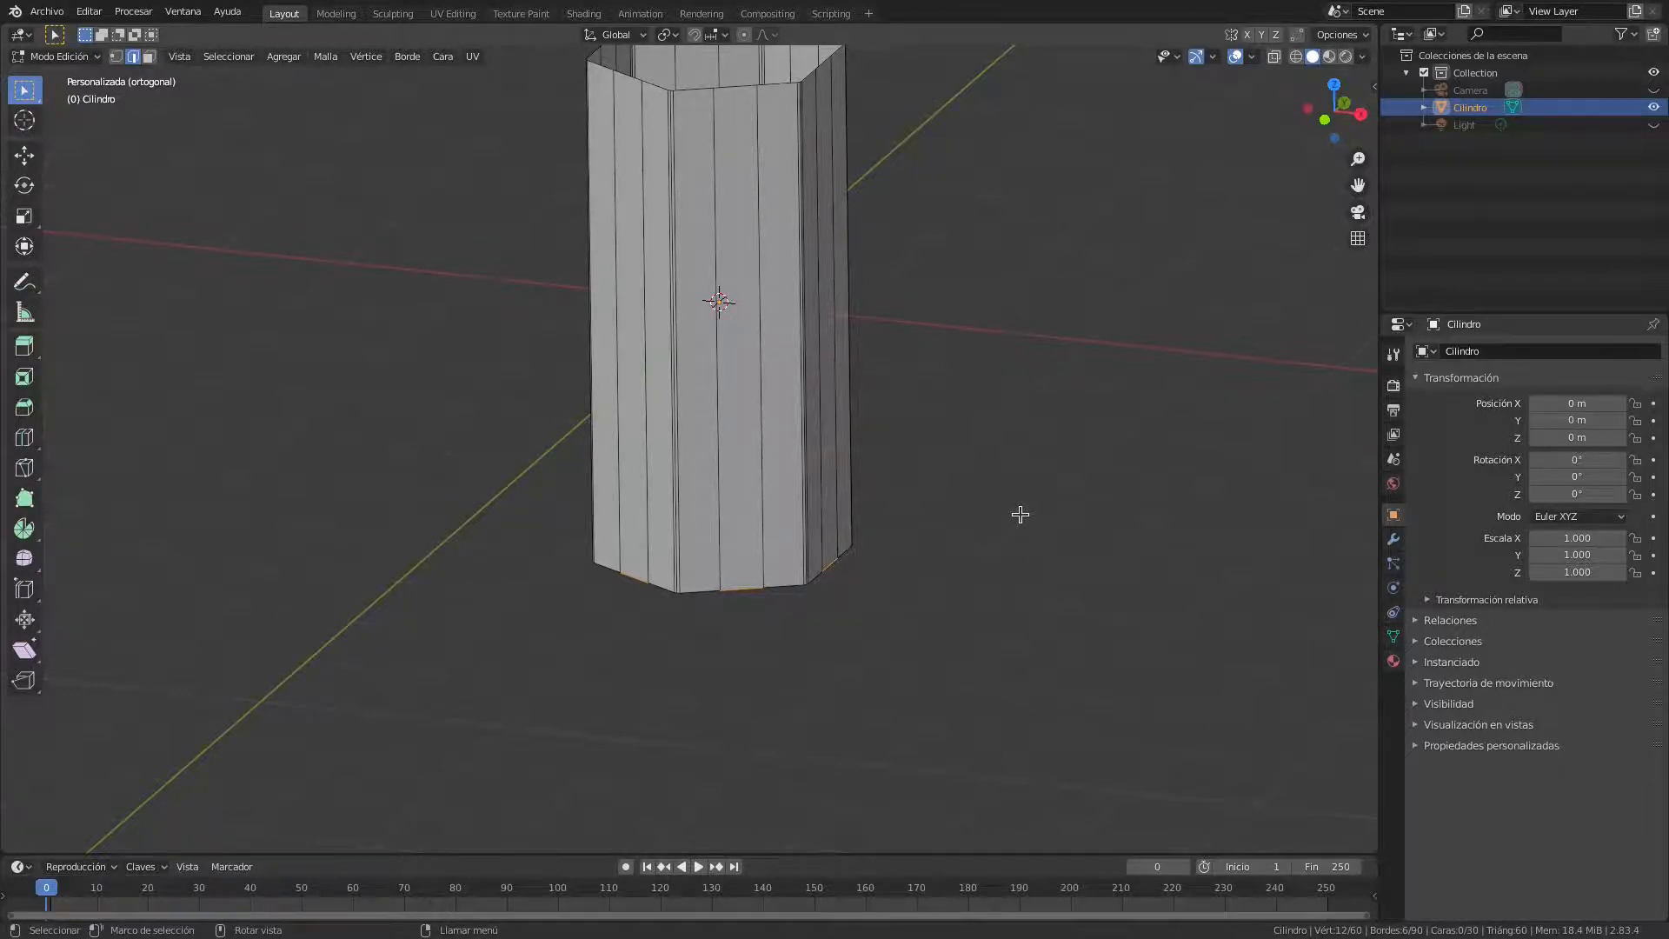
middle_click_drag(945, 570, 896, 587)
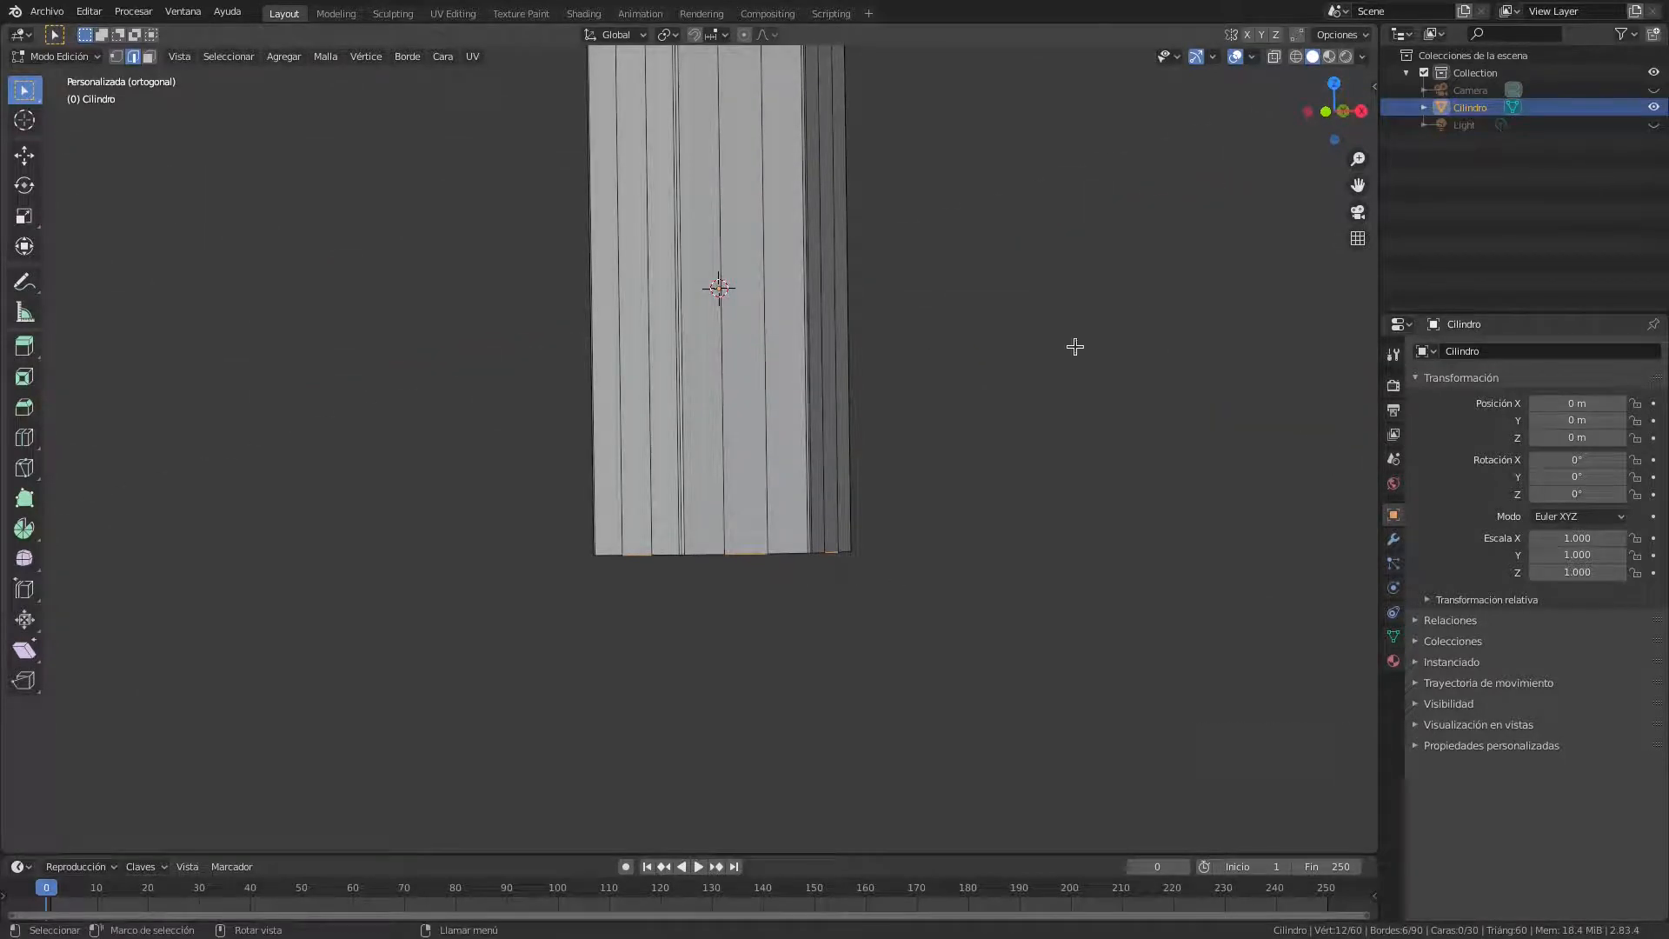
key("KP_1")
middle_click_drag(1021, 362, 1013, 436, "shift")
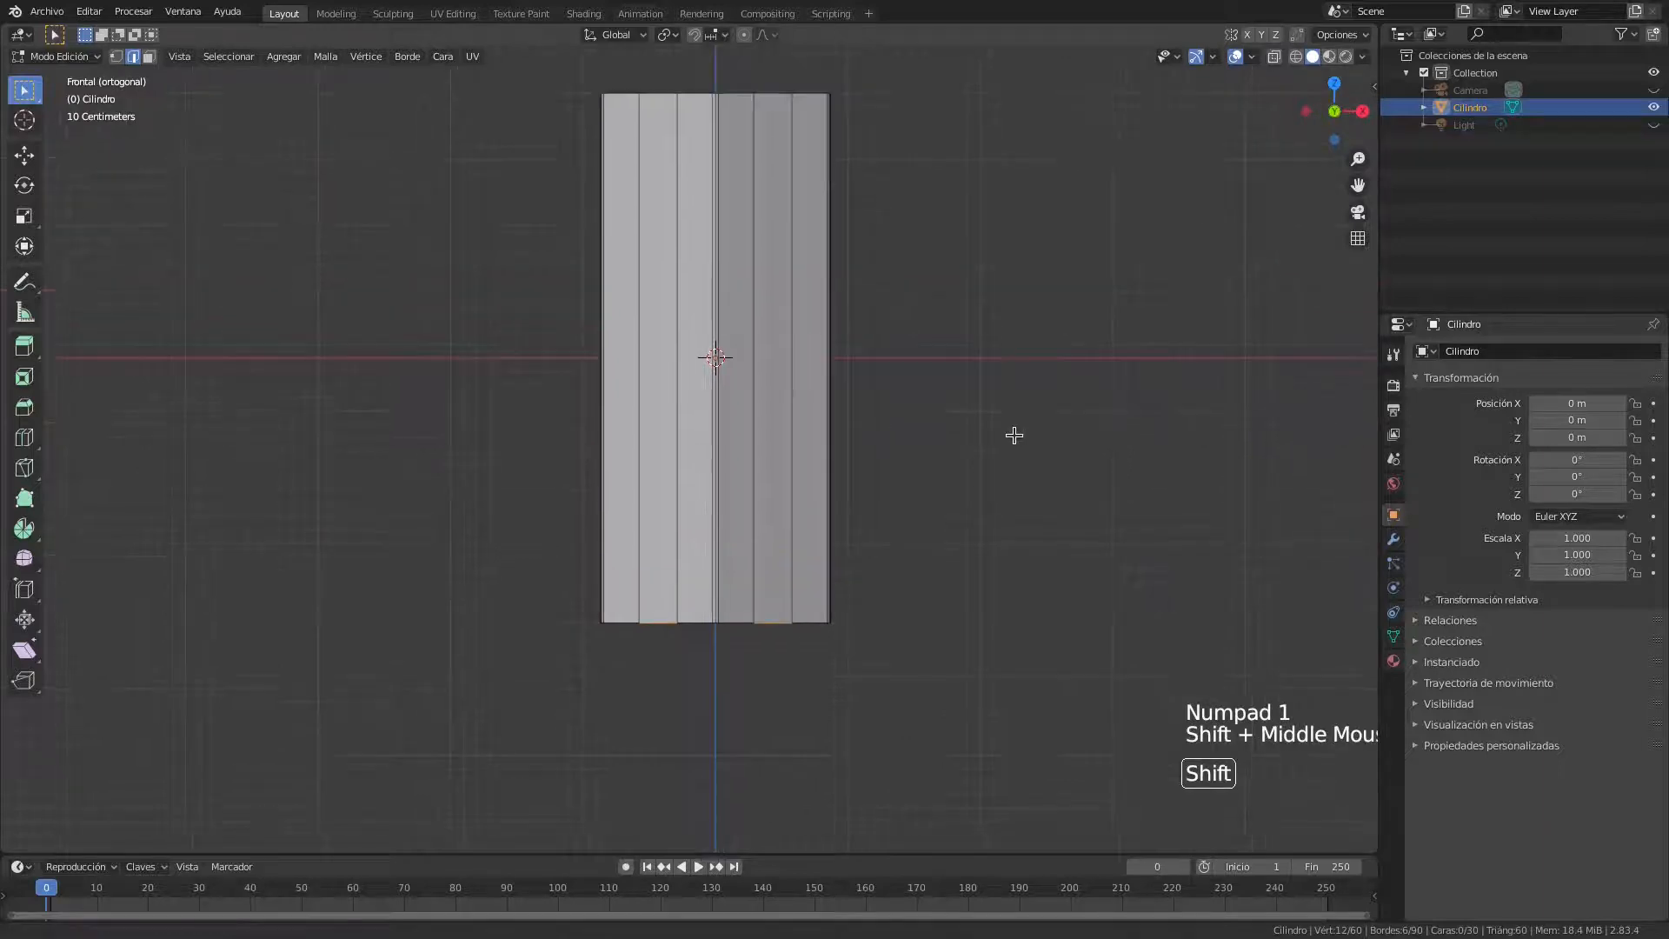
scroll(807, 642, "up", 1)
middle_click_drag(1000, 567, 1043, 444, "shift")
mouse_move(1104, 339)
middle_mouse_down()
mouse_move(1155, 325)
mouse_move(1116, 348)
middle_mouse_up()
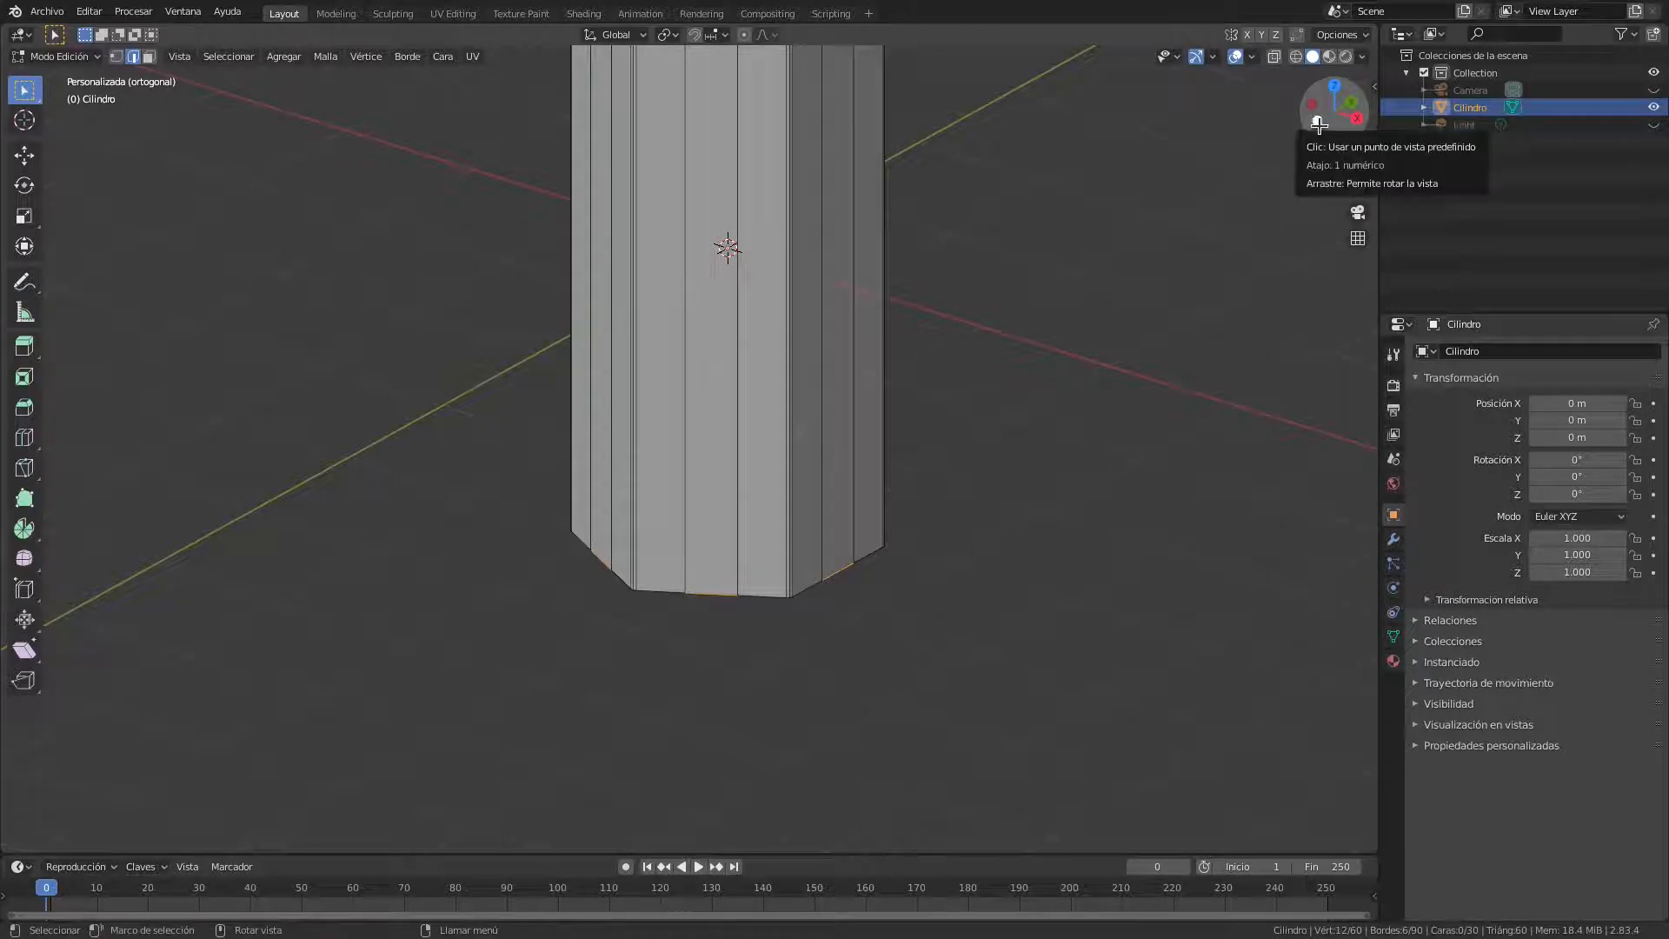
left_click(1318, 120)
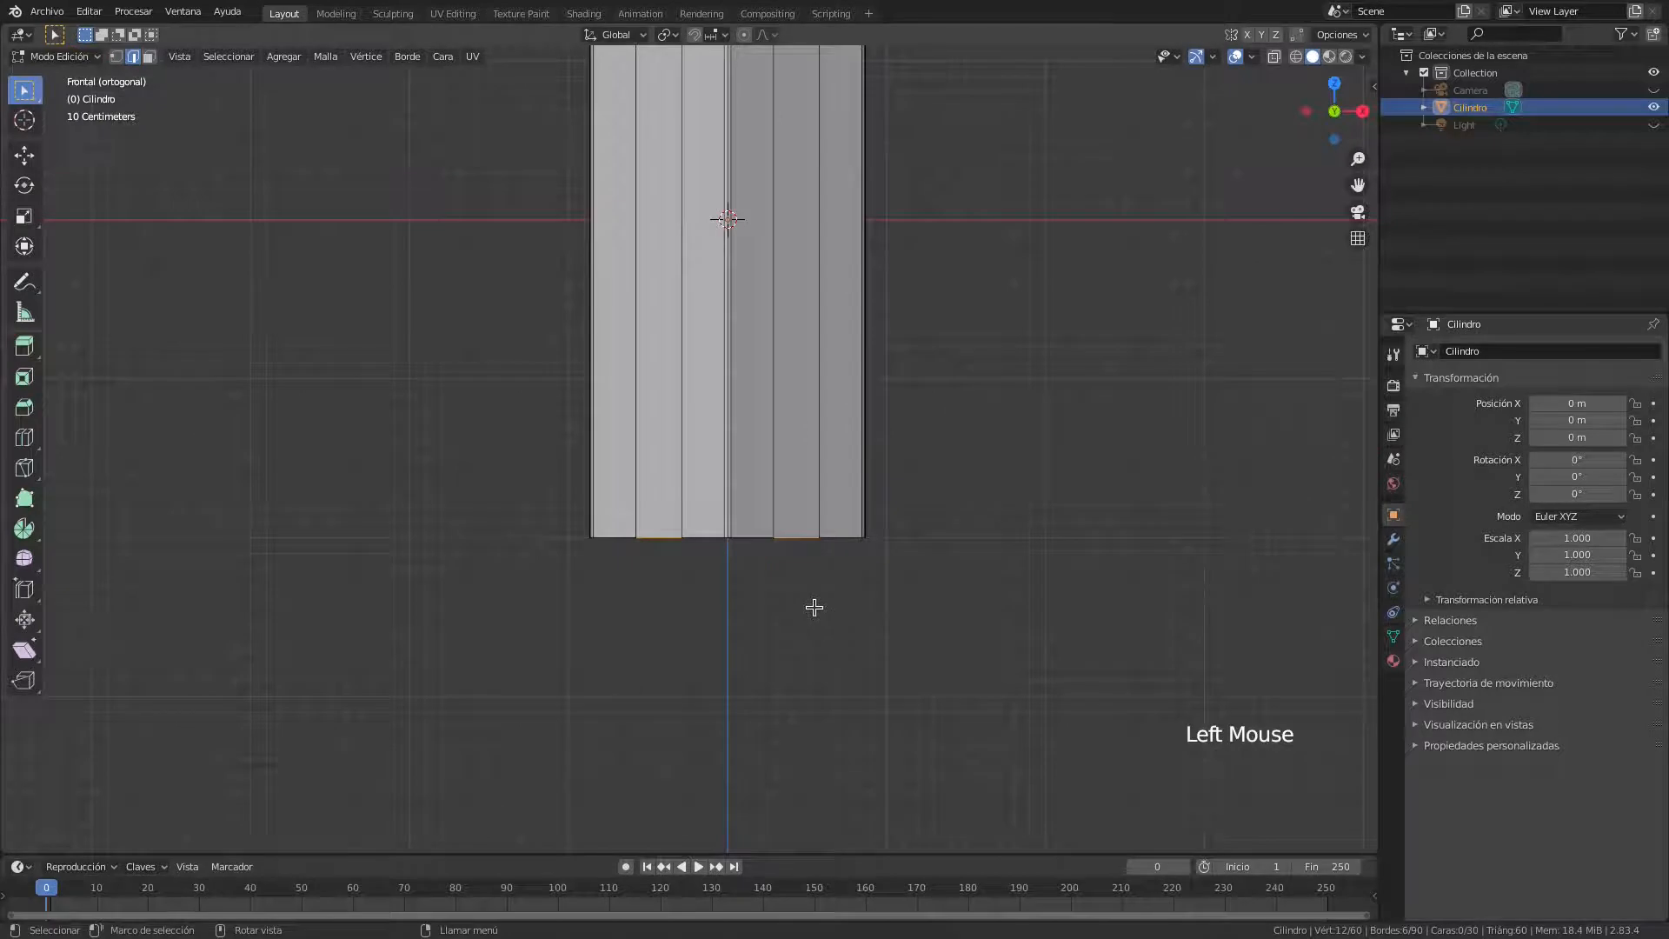
left_click(24, 155)
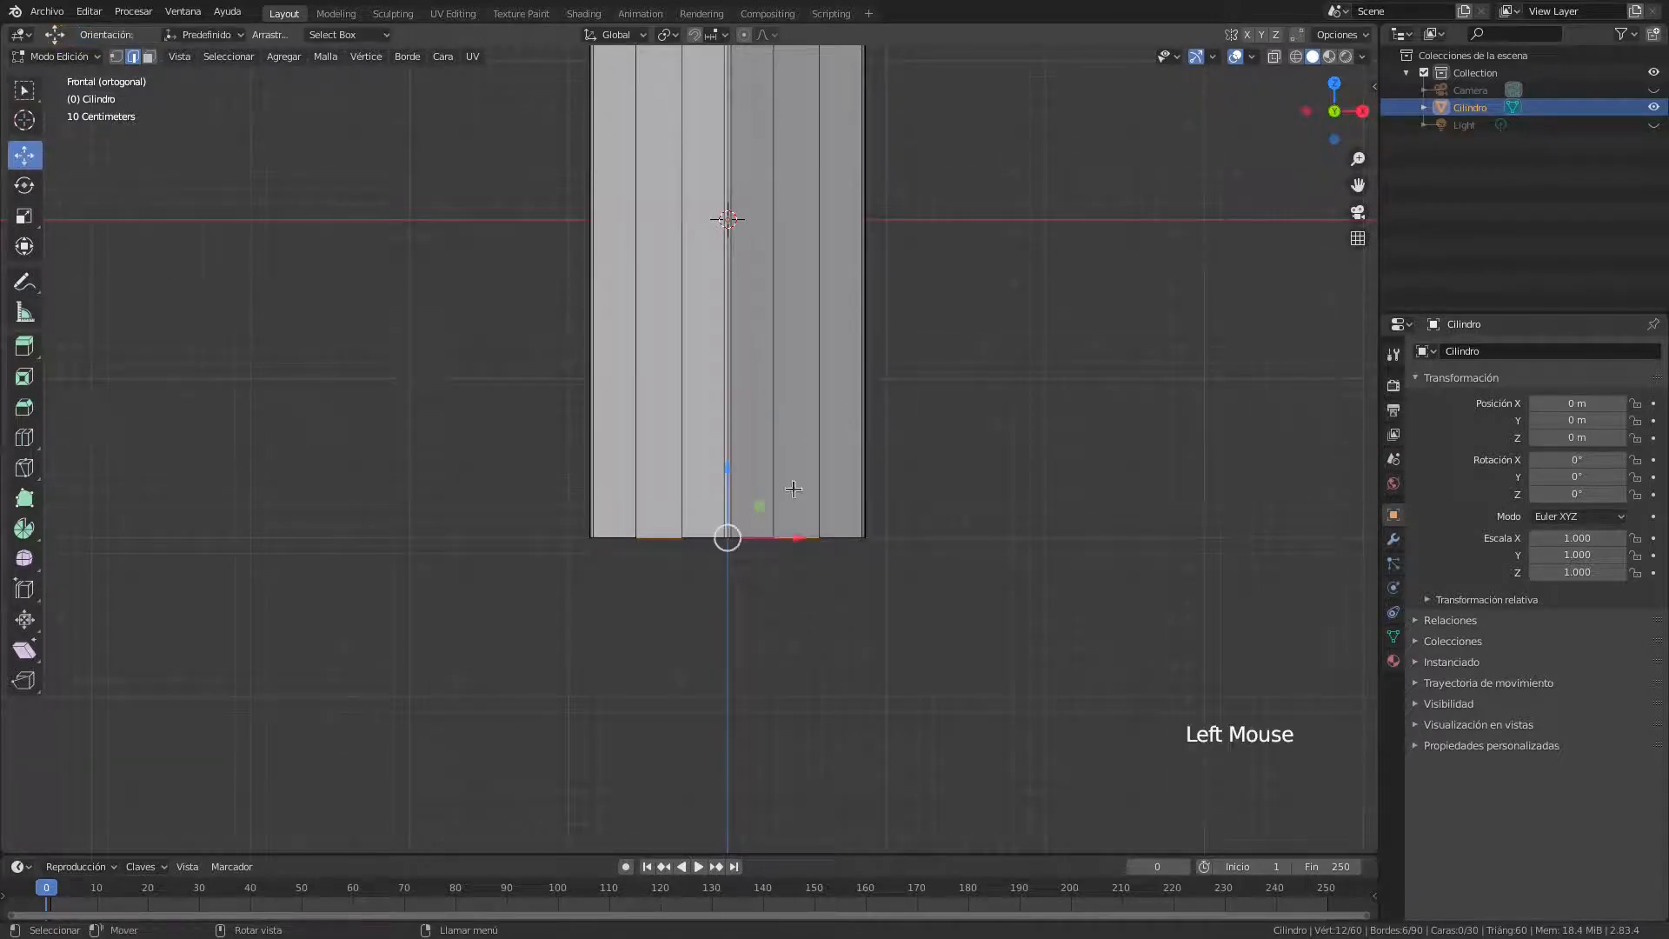
scroll(730, 530, "up", 3)
left_click_drag(753, 528, 744, 578)
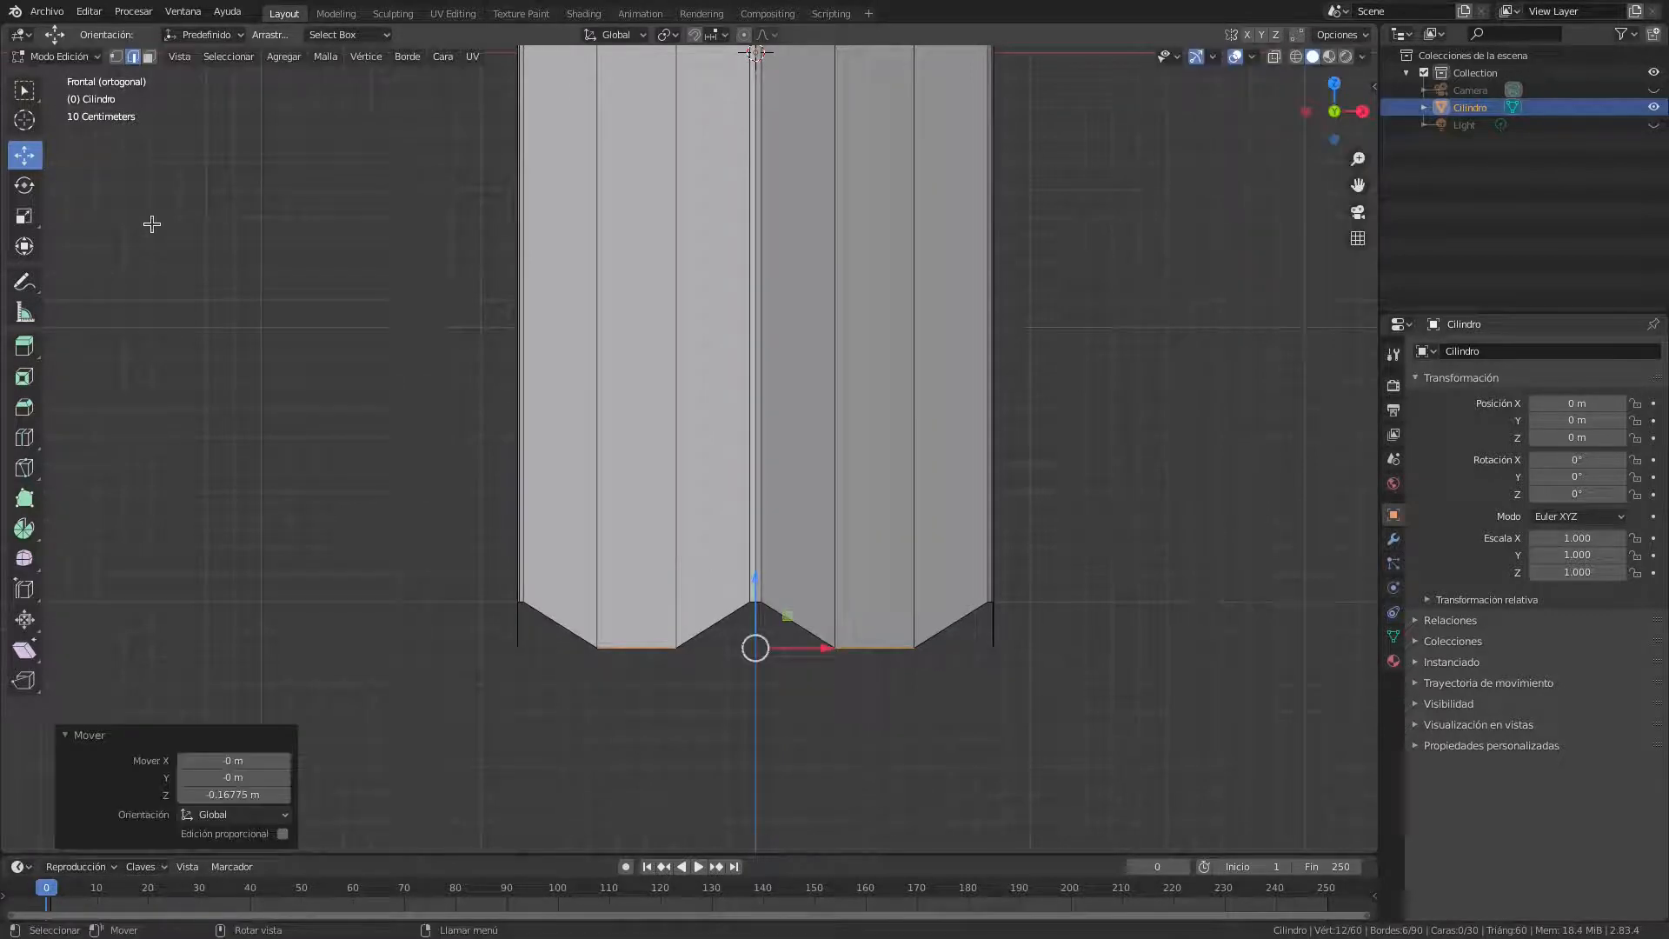
left_click(22, 92)
middle_click_drag(1025, 488, 759, 303)
scroll(991, 533, "down", 3)
scroll(947, 457, "up", 2)
scroll(872, 551, "down", 2)
key("d")
key("d")
key("d")
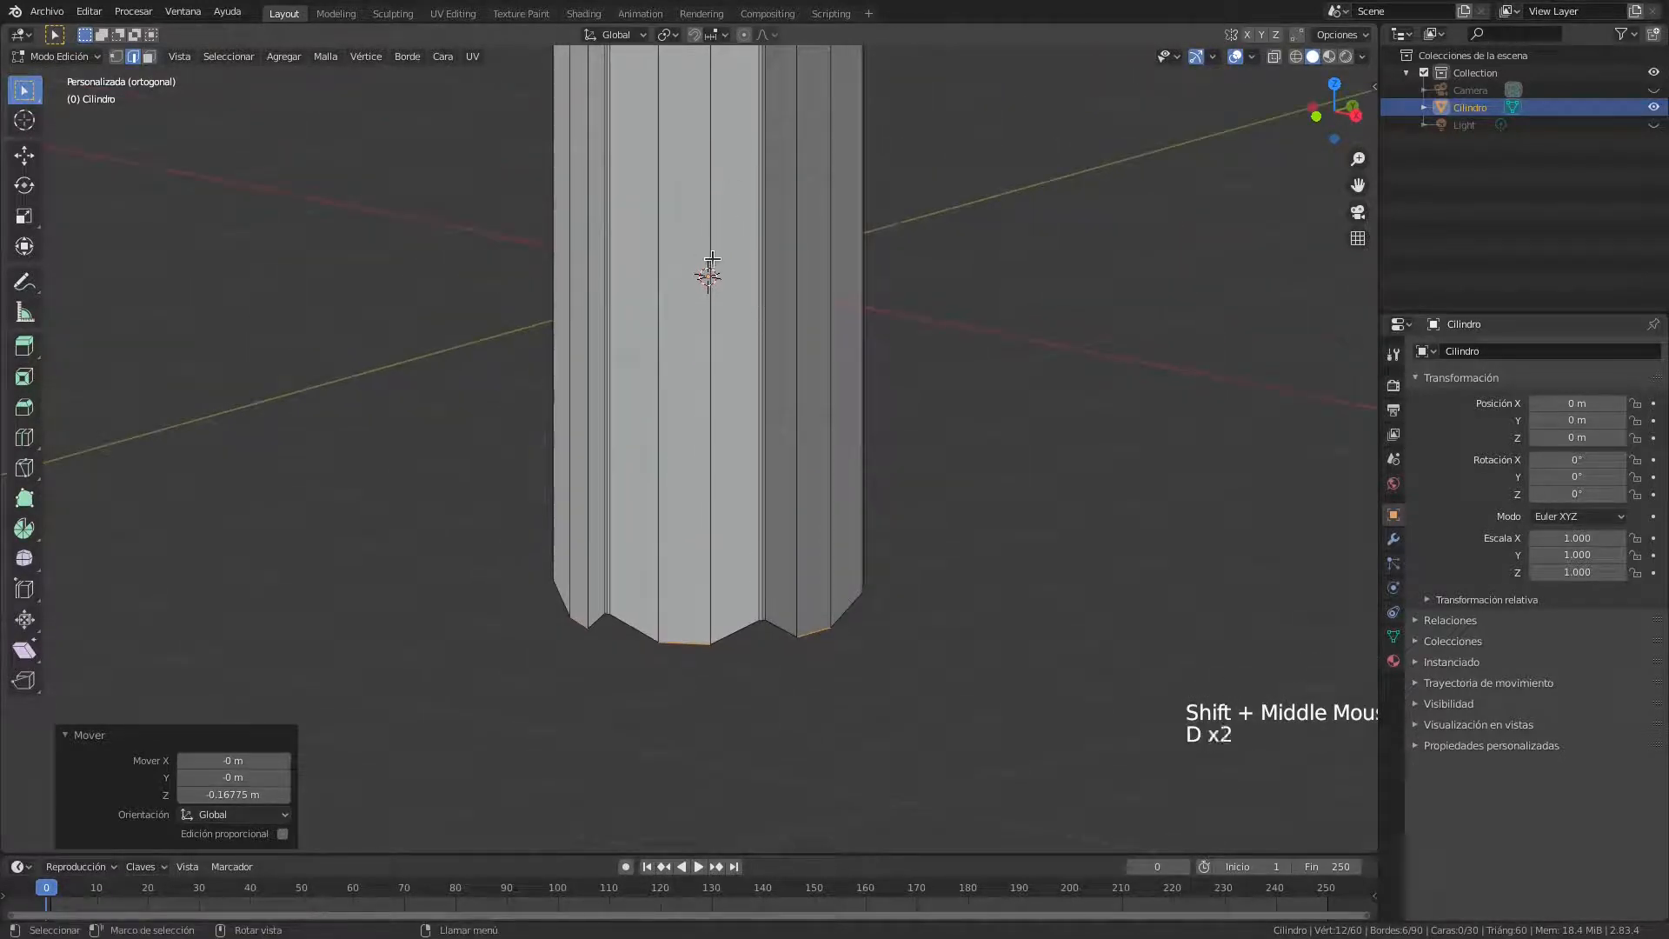
left_click(693, 281)
key("d")
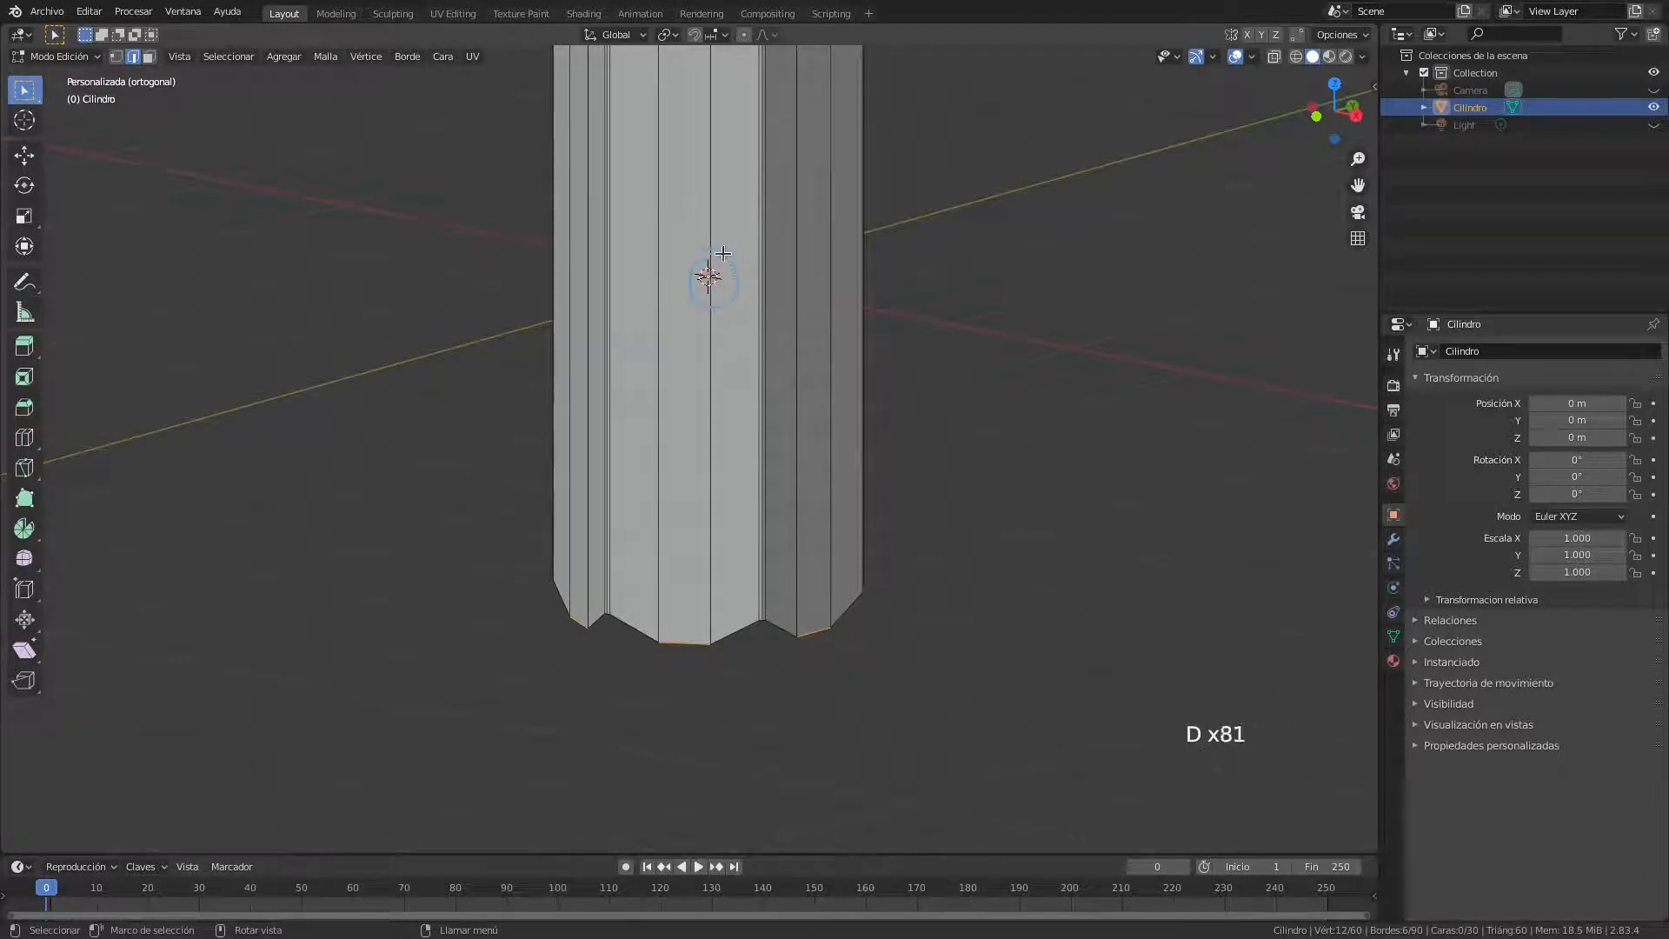
right_click(704, 279)
key("d")
Snap the 3D cursor to the centre of the selected lower rim edges
middle_click_drag(764, 496, 745, 583)
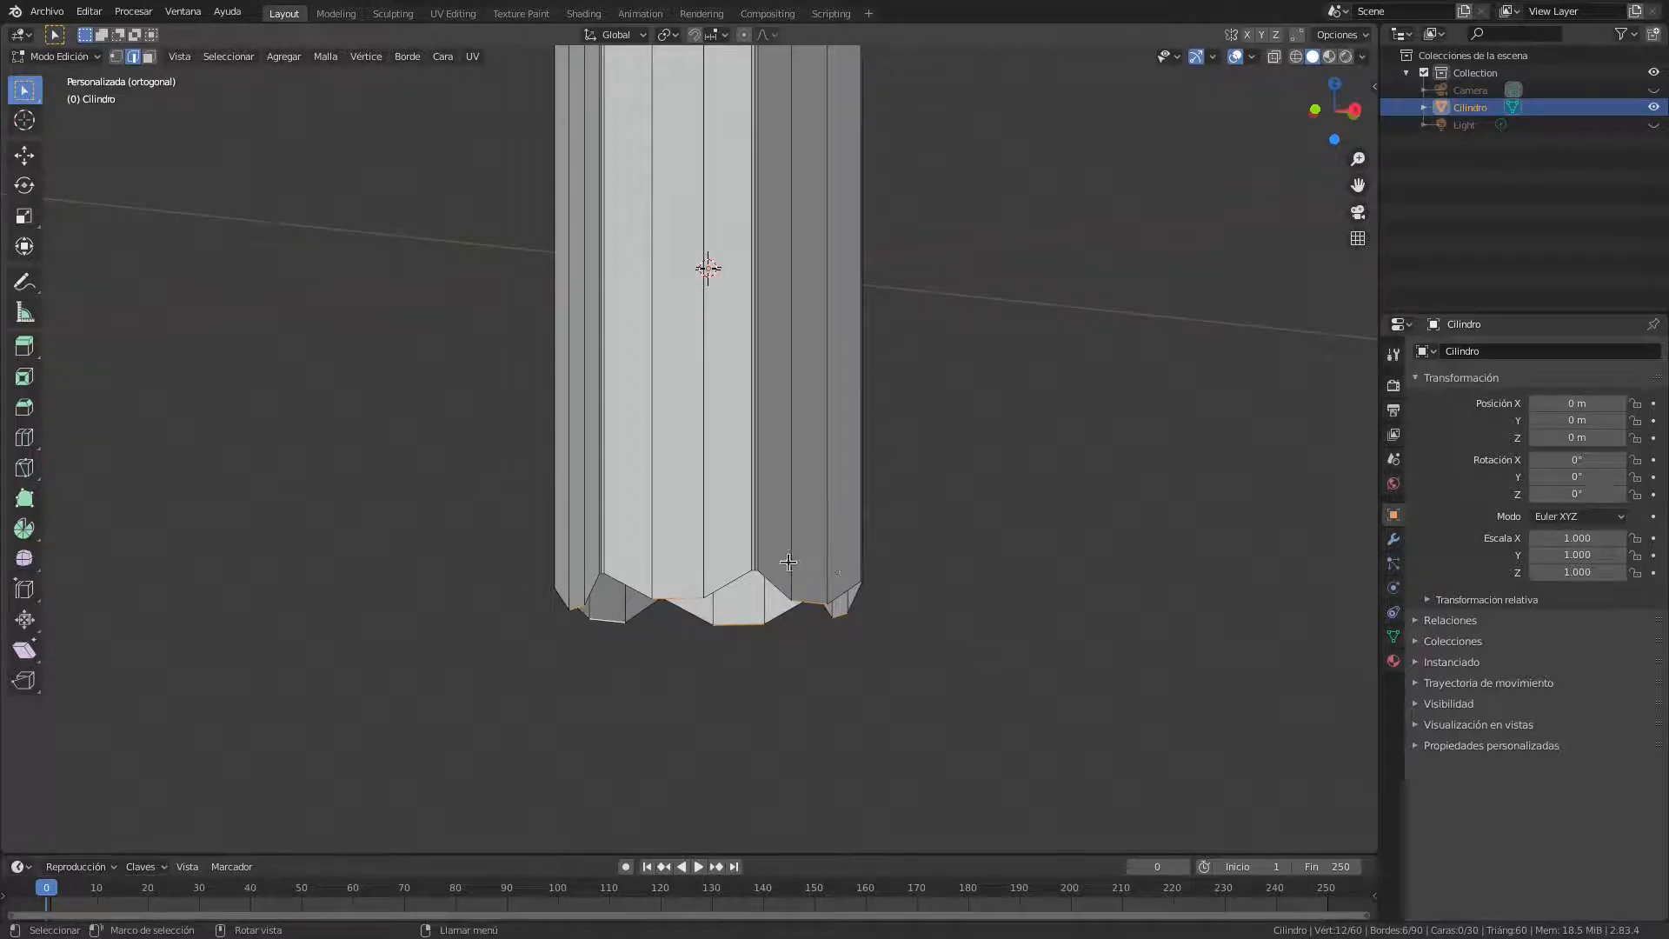
left_click(328, 57)
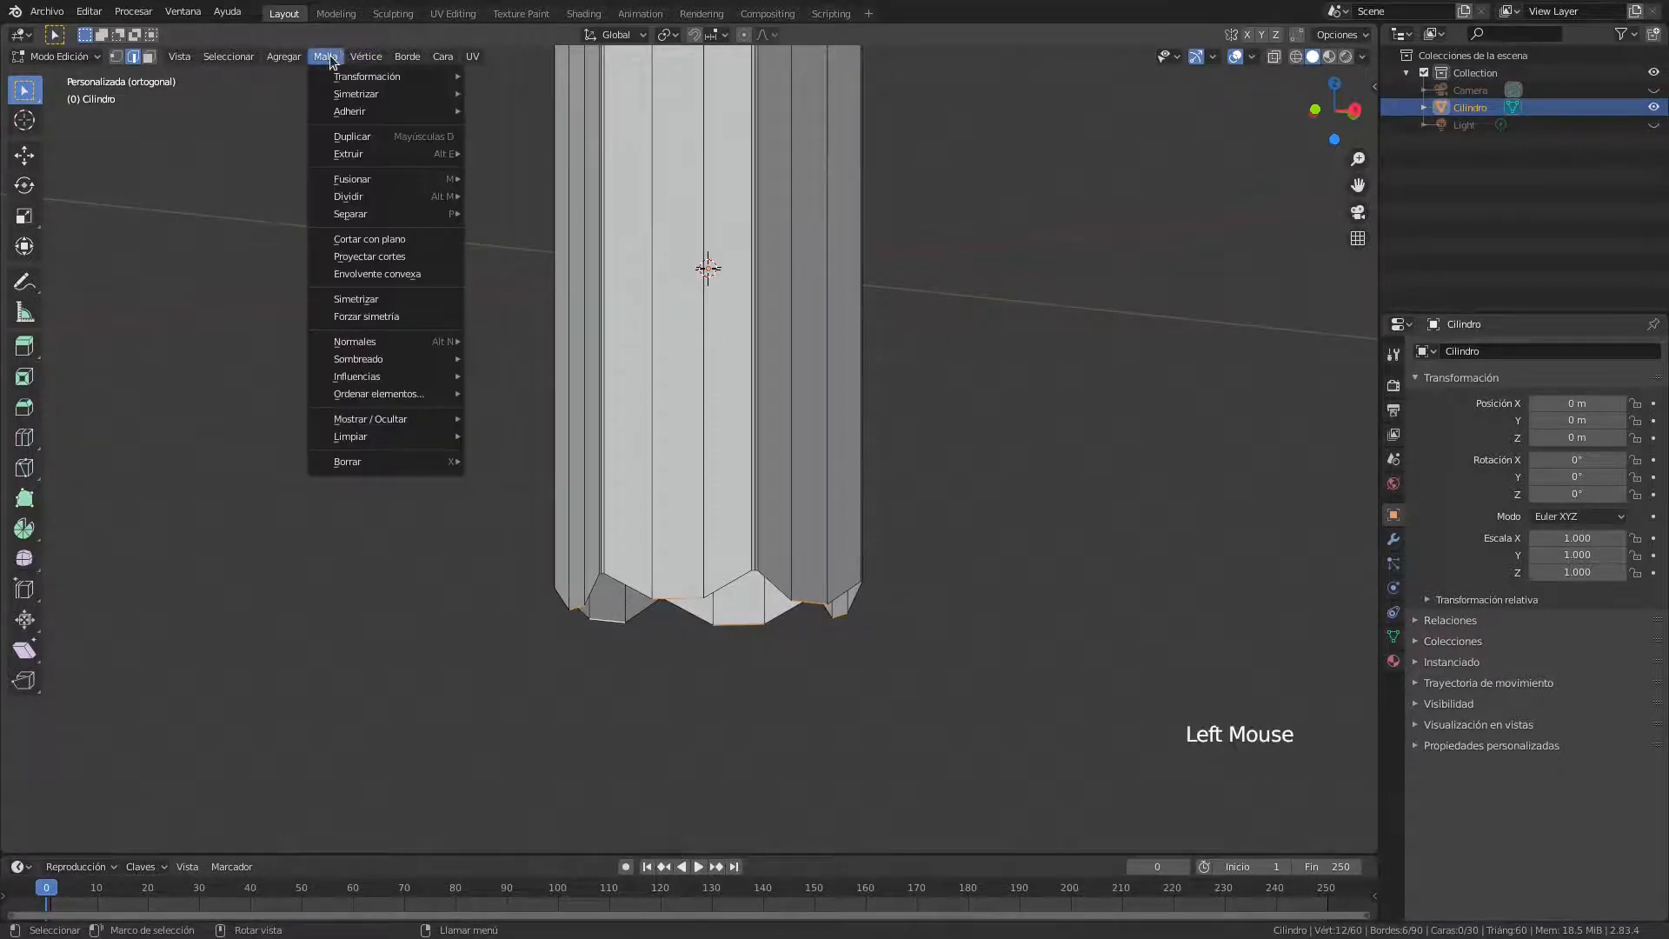
mouse_move(357, 117)
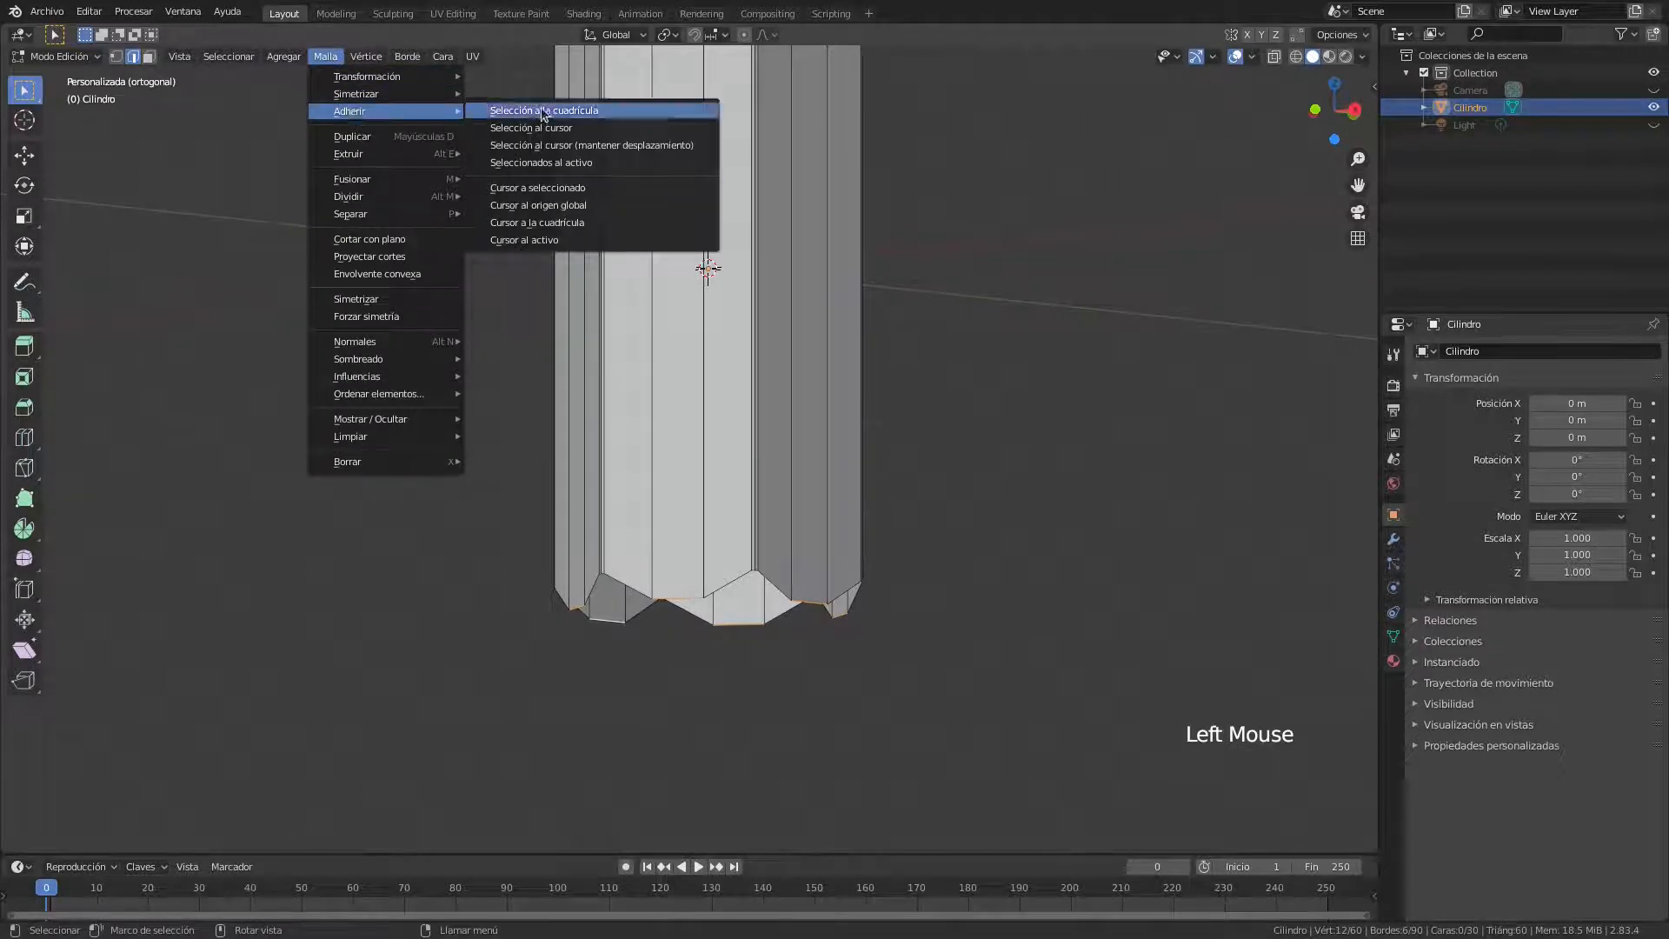
left_click(583, 188)
Add an unfilled circle to the mesh at the 3D cursor and set its vertex count to 30
middle_click_drag(802, 688, 764, 629)
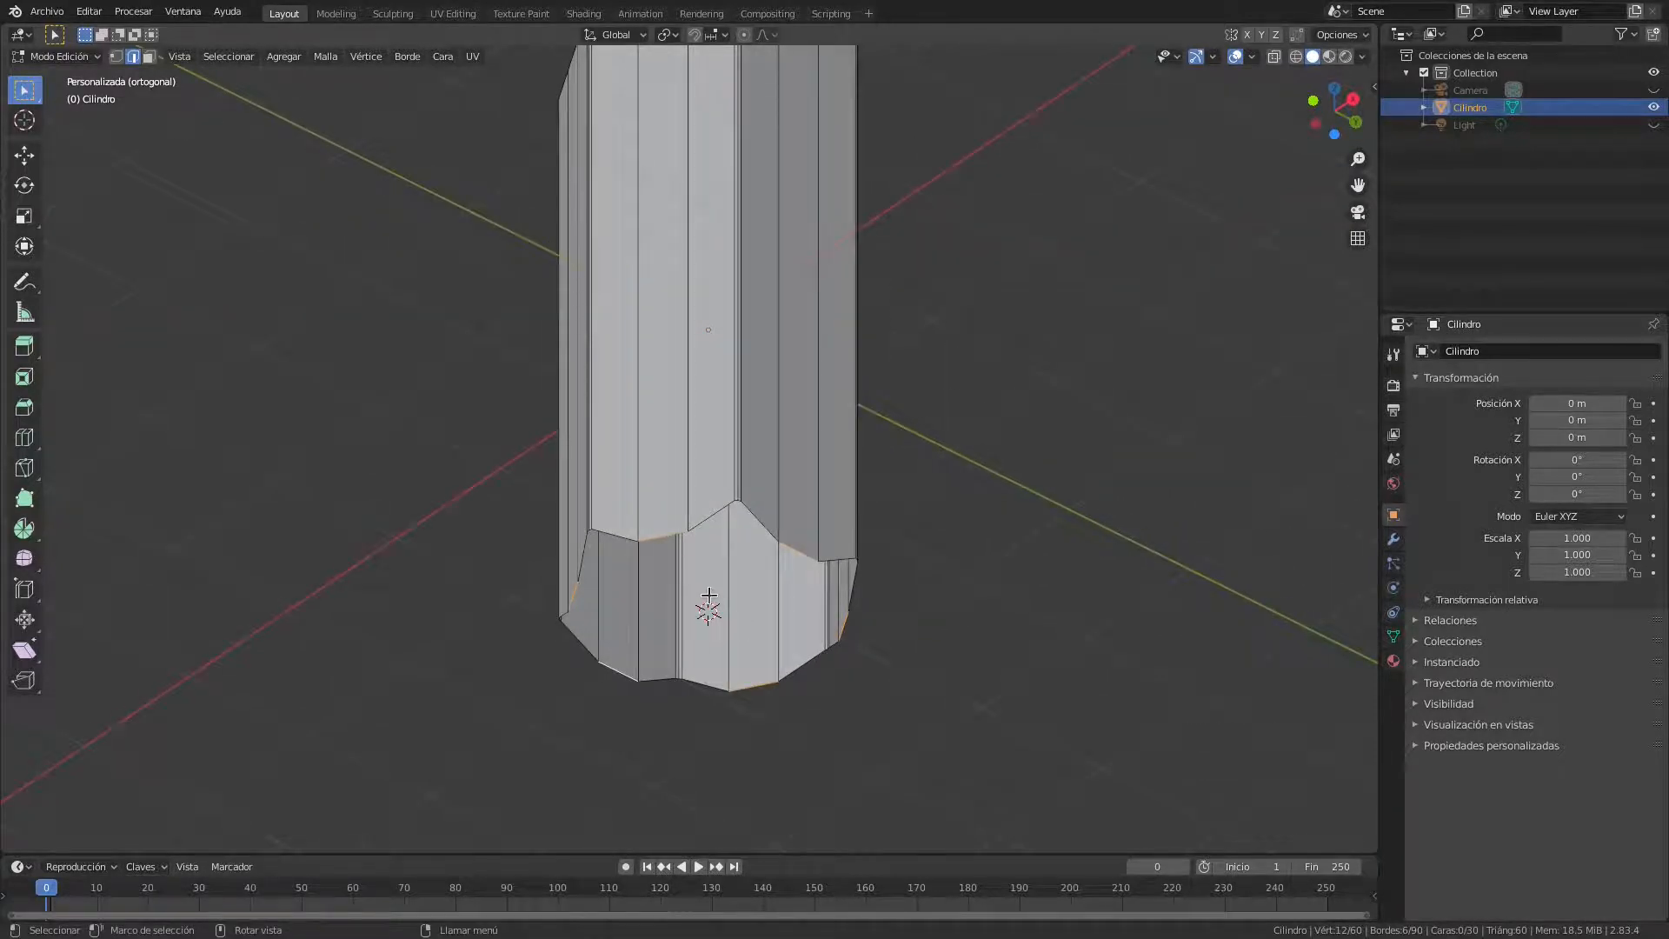
middle_click_drag(726, 598, 777, 467)
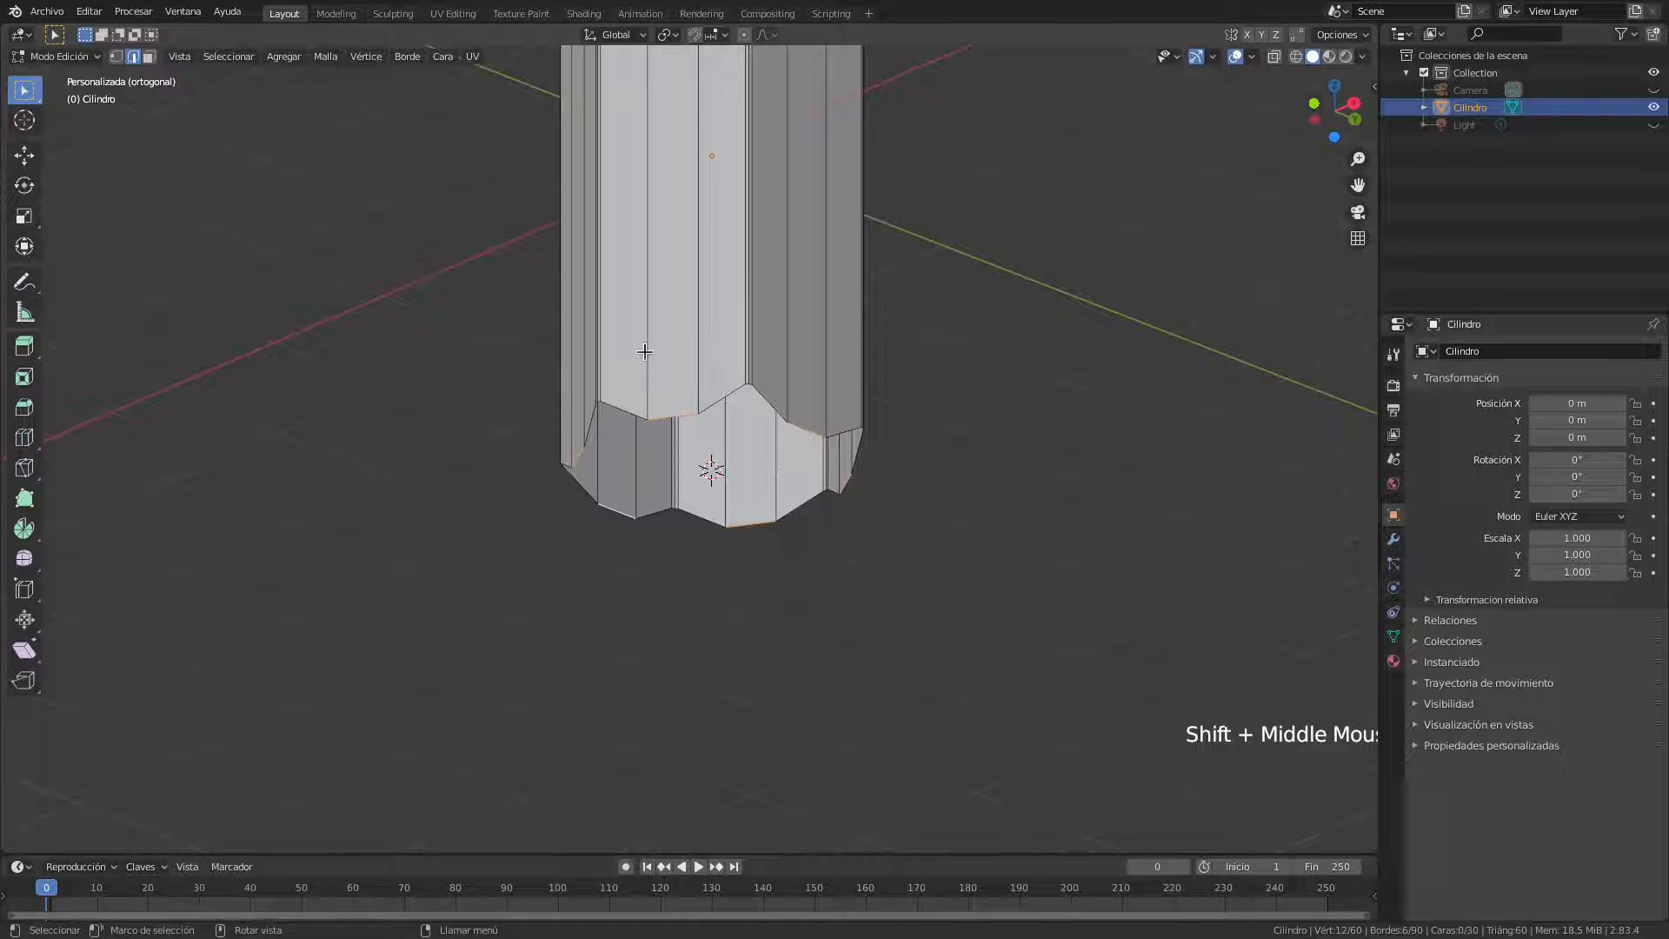
left_click(290, 55)
left_click(317, 111)
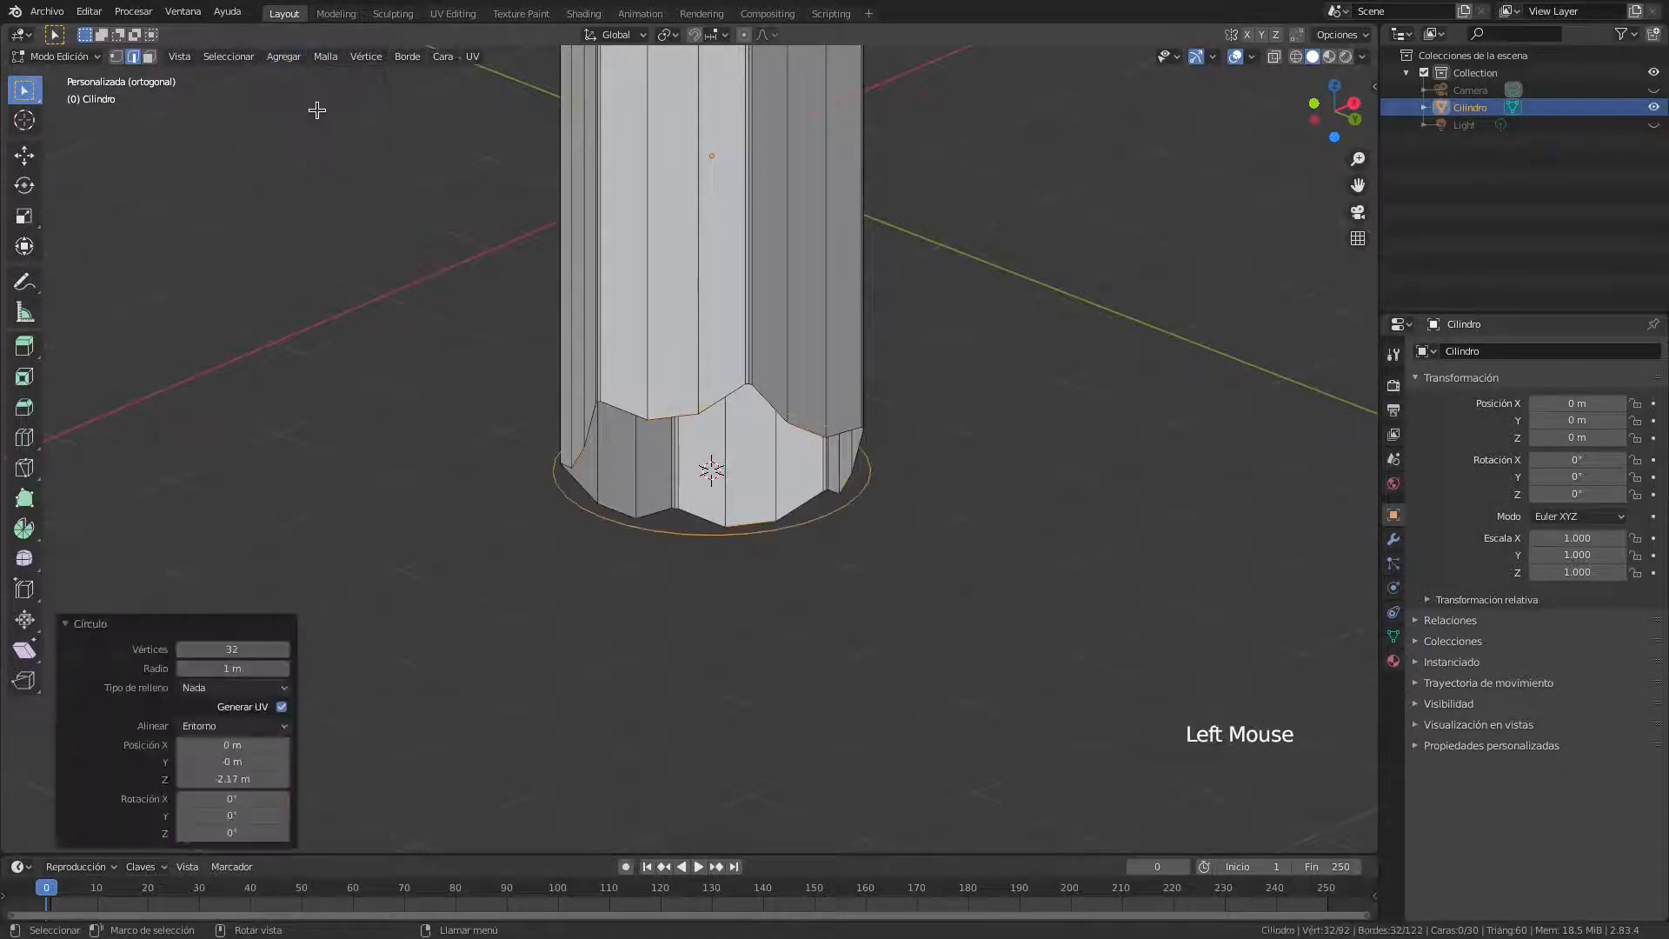
scroll(711, 385, "up", 1)
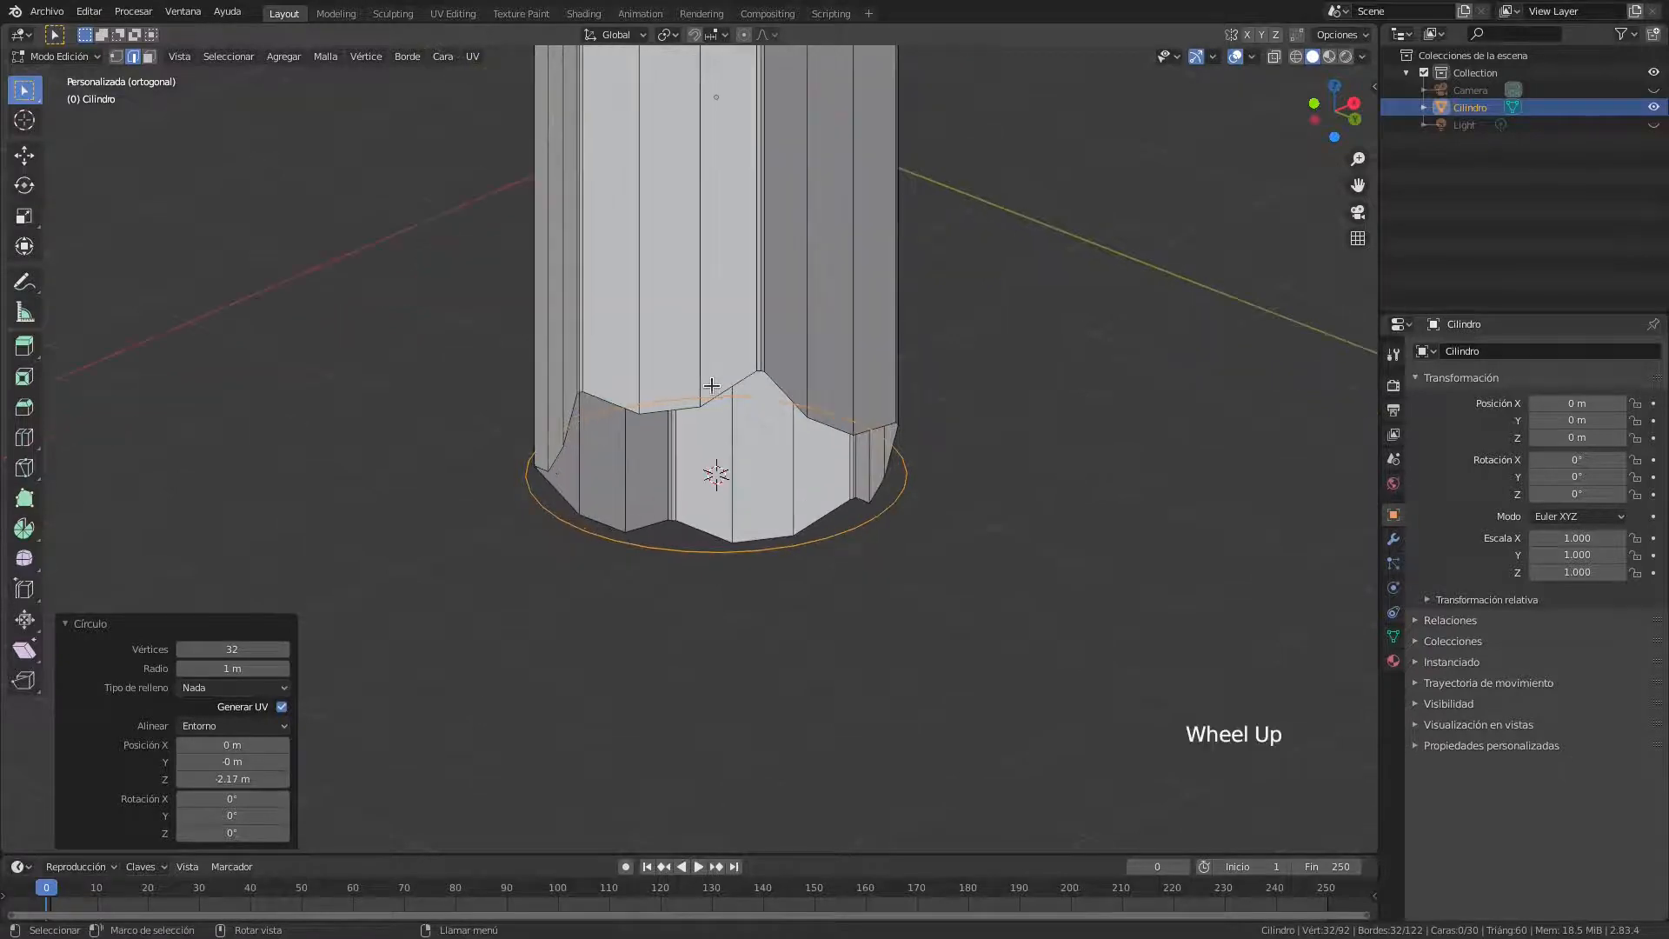
left_click(182, 650)
left_click(183, 651)
middle_click_drag(765, 548, 769, 555)
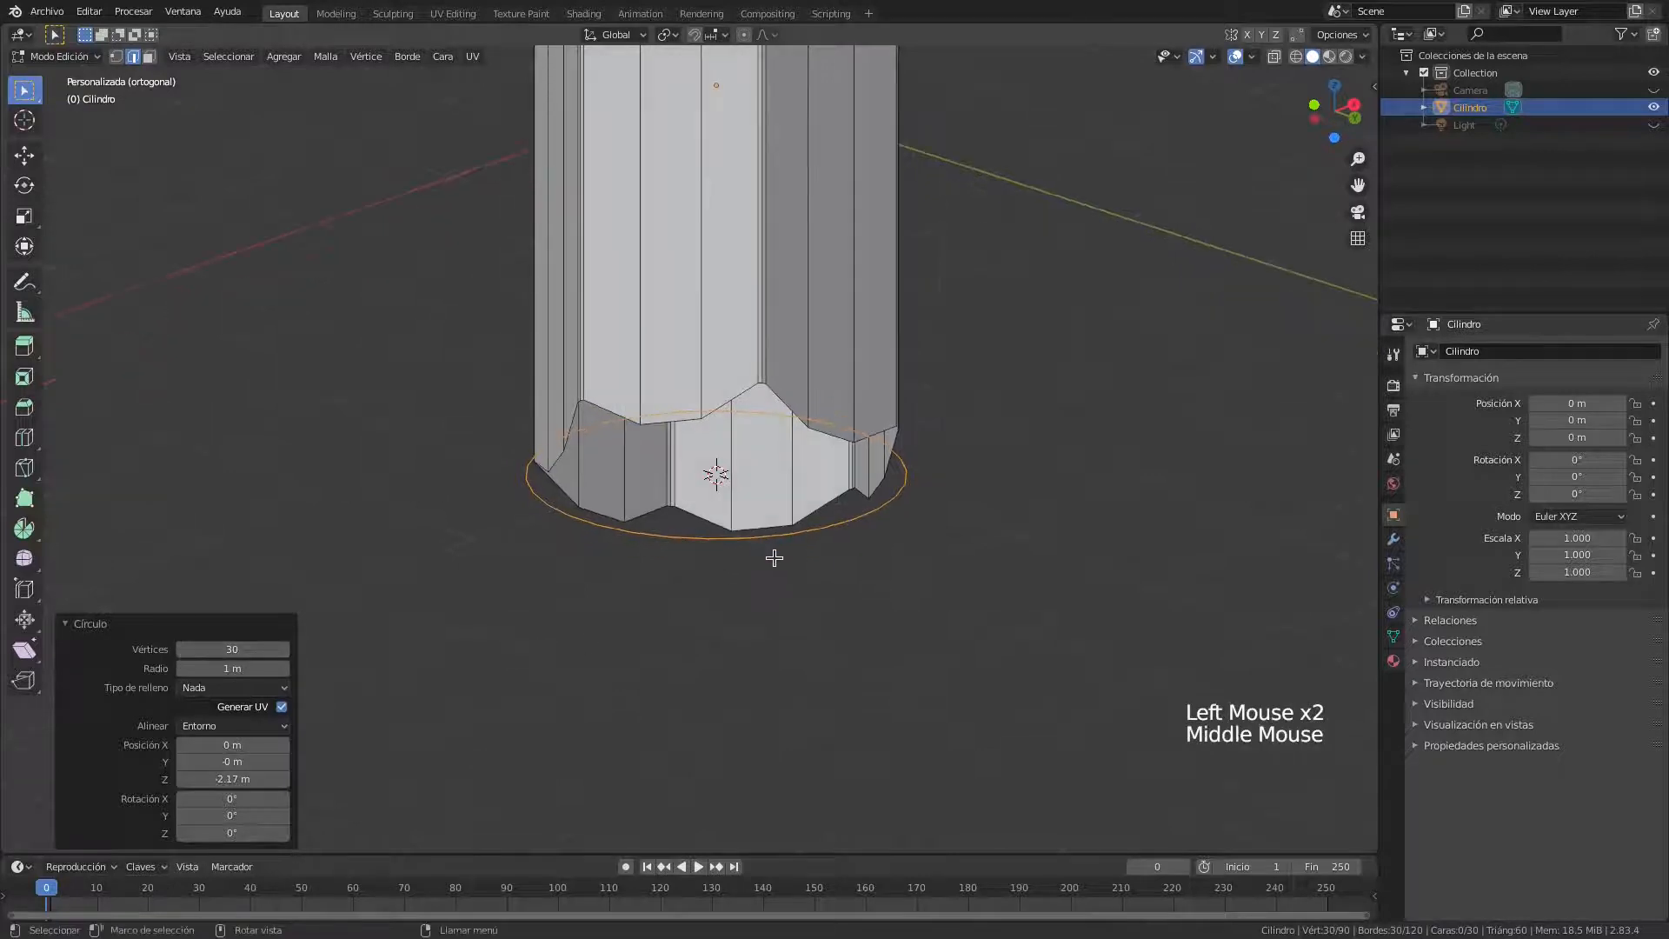
Move the circle straight down along Z by about 0.44 m, below the prism's jagged rim
left_click(25, 155)
left_click_drag(730, 416, 713, 491)
middle_click_drag(827, 442, 879, 559)
scroll(877, 575, "up", 1)
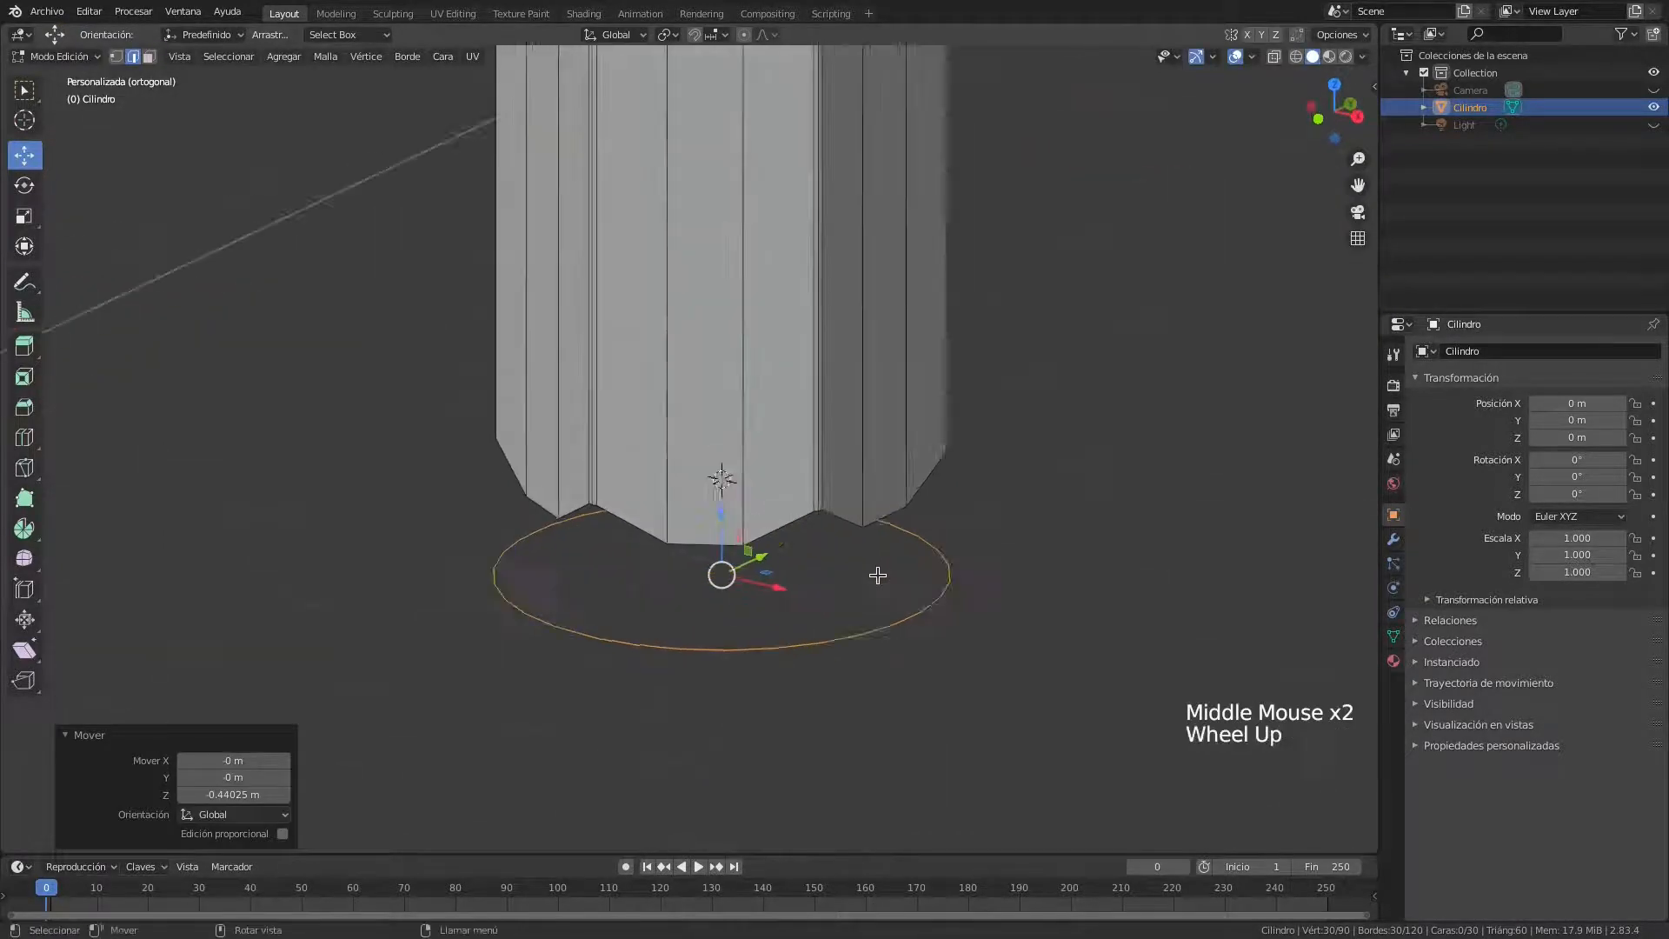
scroll(877, 574, "up", 1)
middle_click_drag(962, 603, 935, 544, "shift")
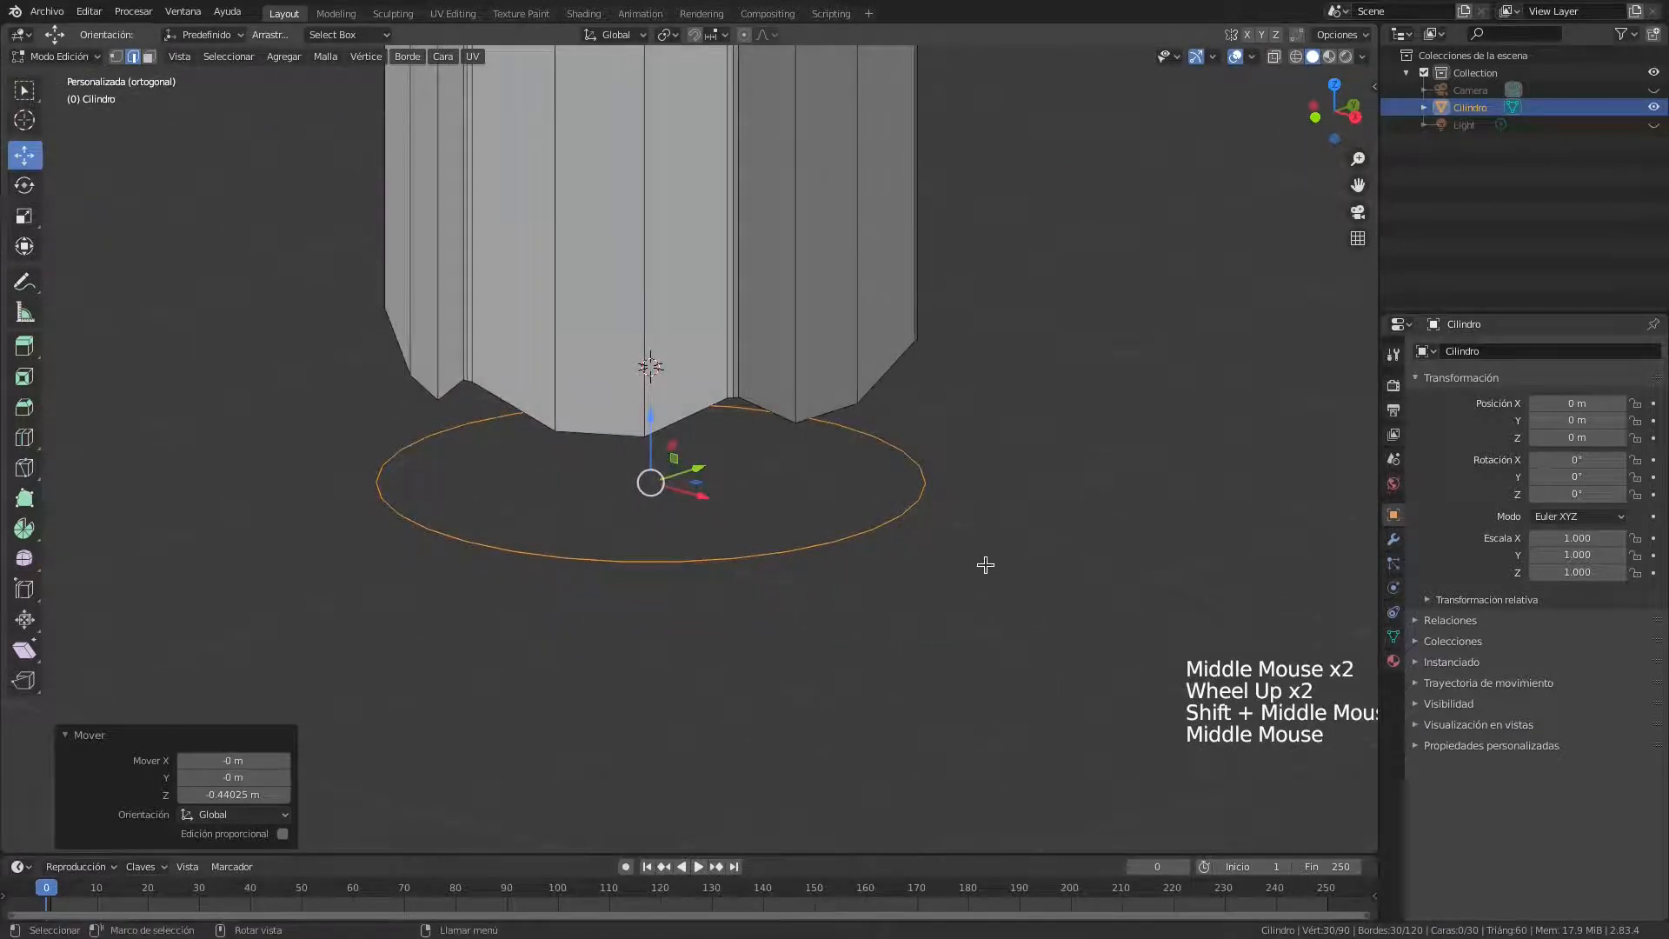
Clear the selection and select the whole jagged edge loop around the prism's lower rim
middle_click_drag(791, 473, 852, 516)
key("alt+a")
left_click(859, 516, "alt+shift")
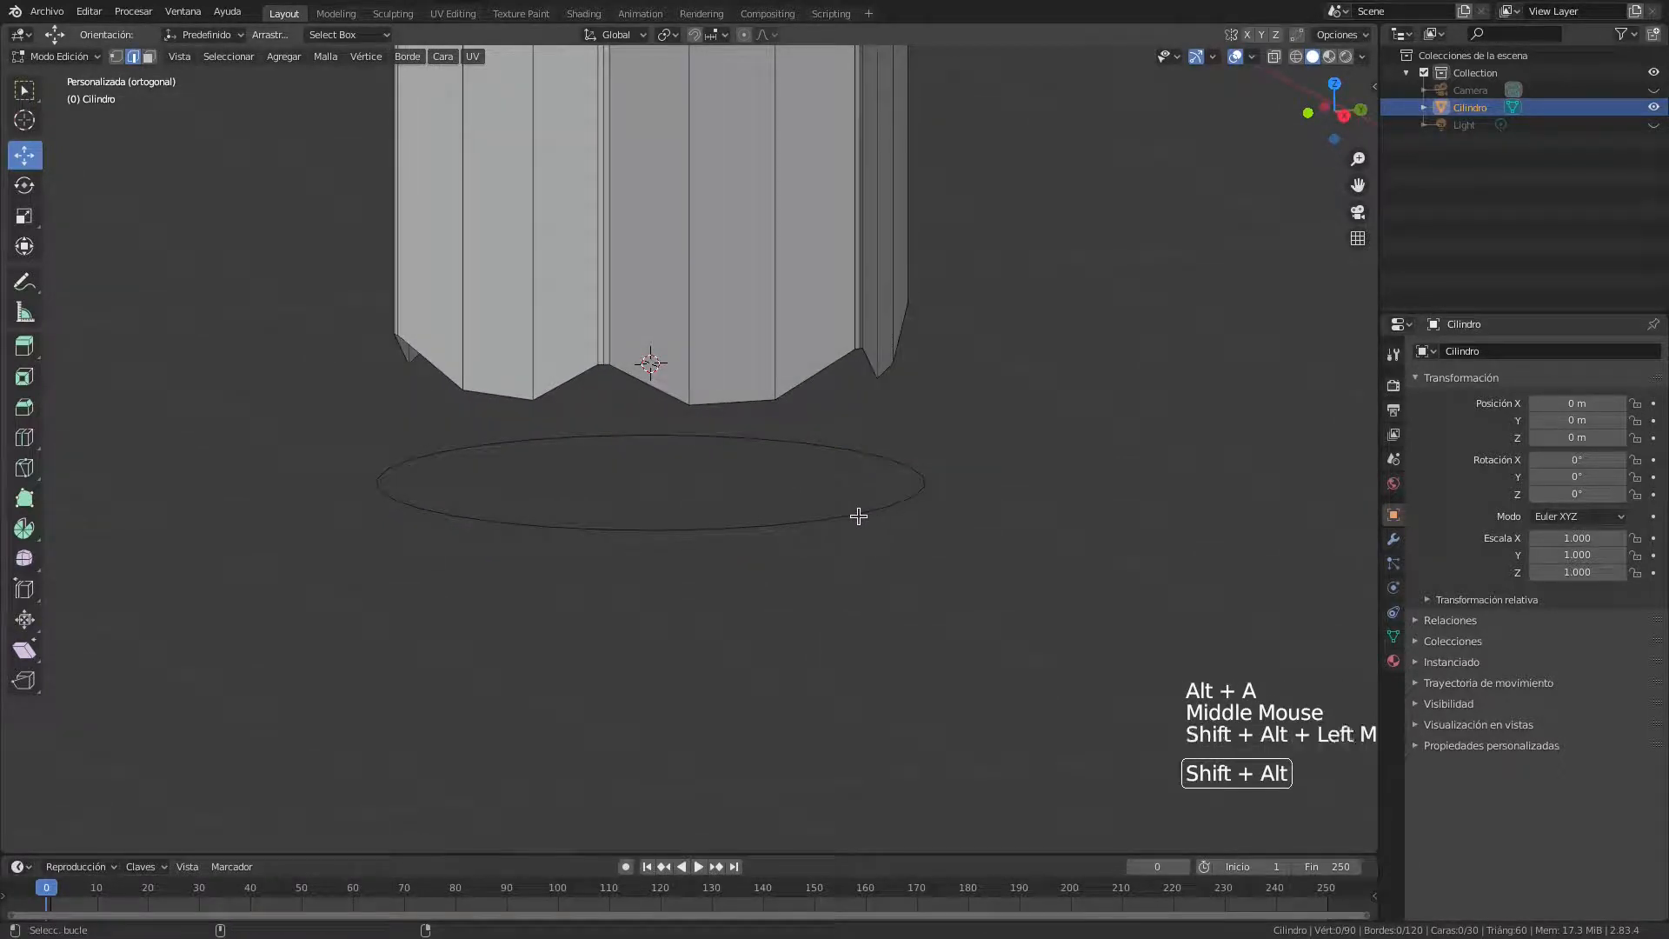
middle_click_drag(827, 375, 913, 477)
key("alt+a")
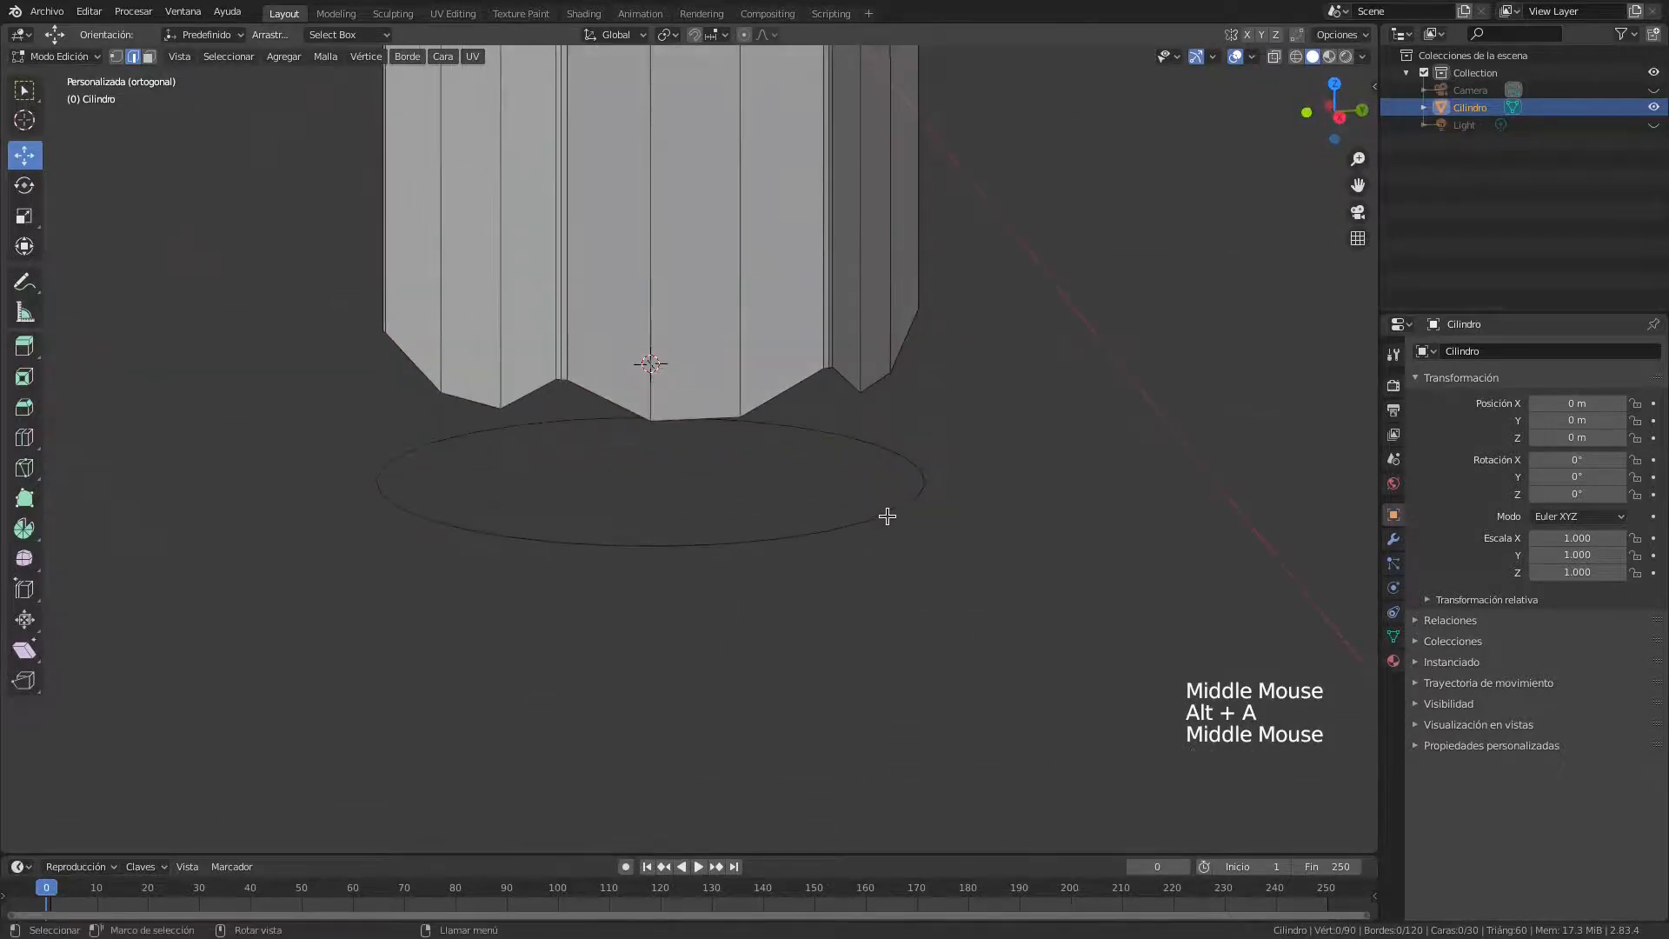
left_click(828, 402, "alt+shift")
middle_click_drag(828, 402, 1095, 544)
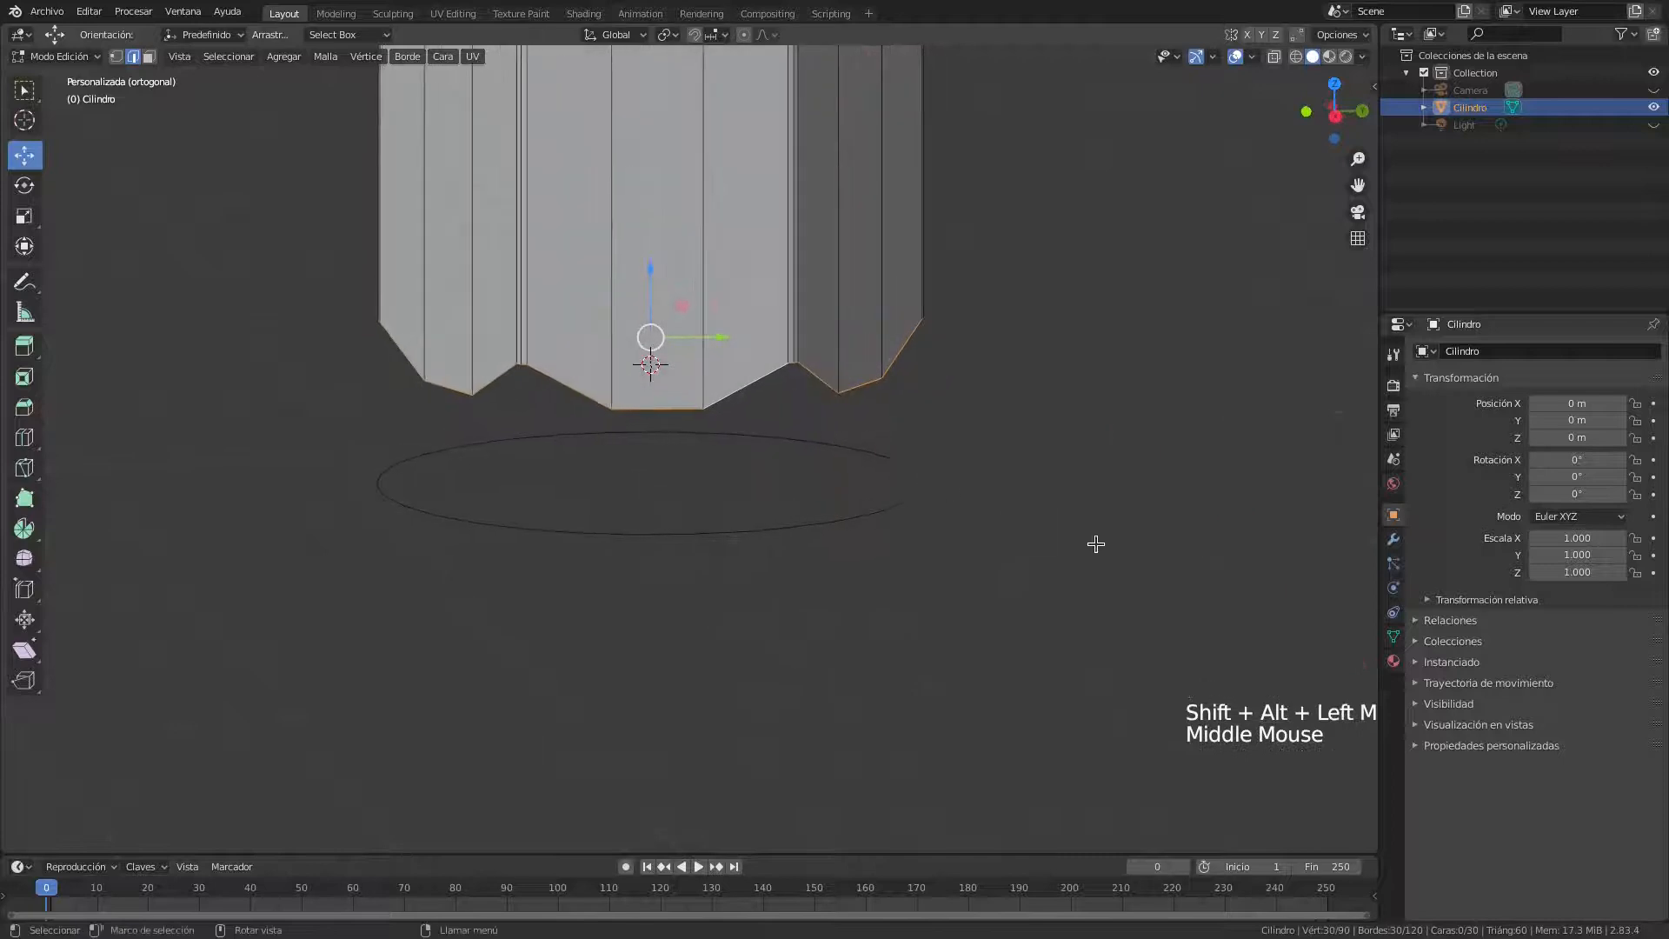
Add the lower circle's edge loop to the selection and bridge it with the prism's jagged rim
left_click_drag(1099, 631, 1278, 795)
mouse_move(1081, 608)
right_mouse_down()
mouse_move(1267, 745)
mouse_move(1274, 793)
right_mouse_up()
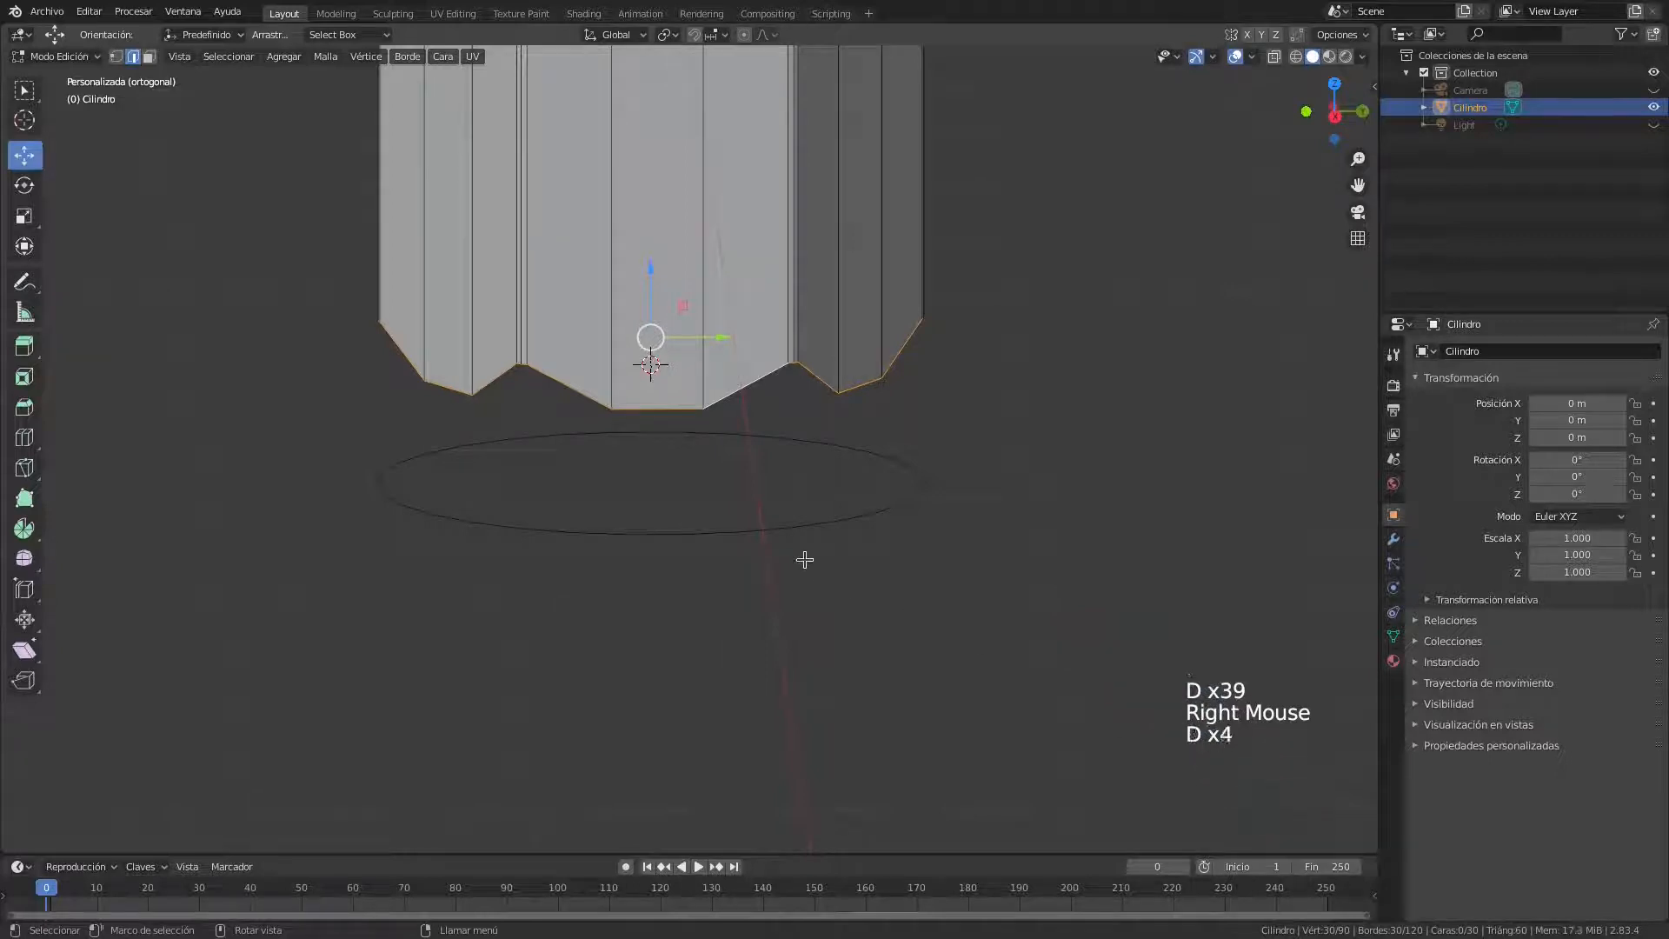
left_click(719, 527, "alt+shift")
middle_click_drag(795, 570, 917, 407)
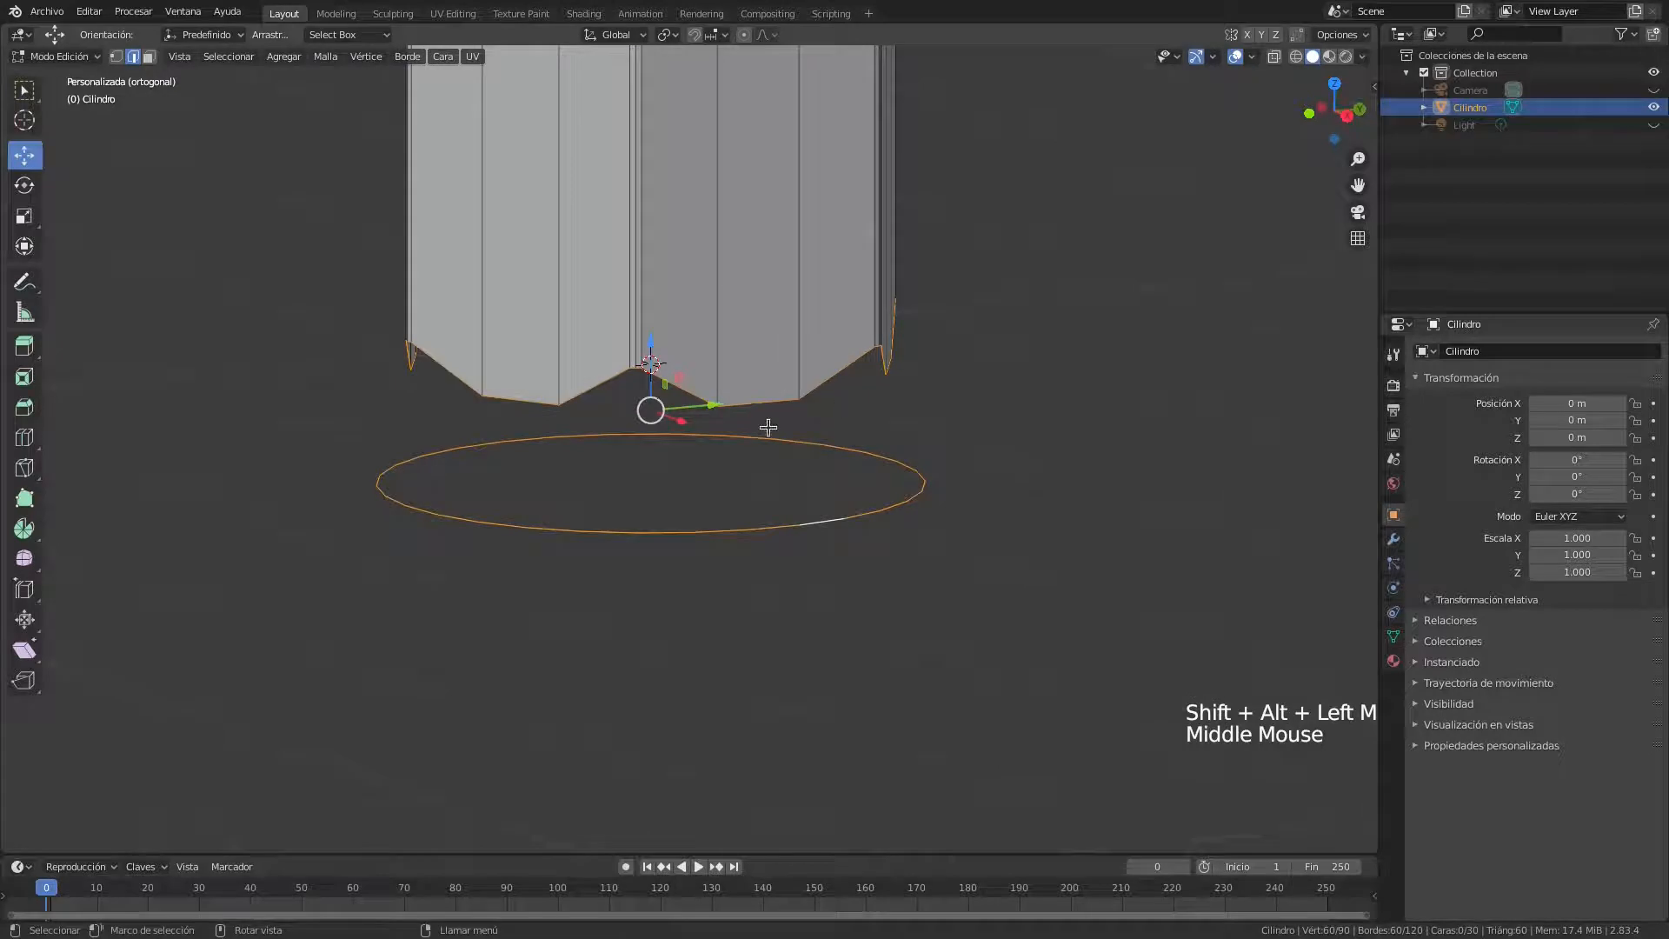
middle_click_drag(1052, 515, 1054, 561)
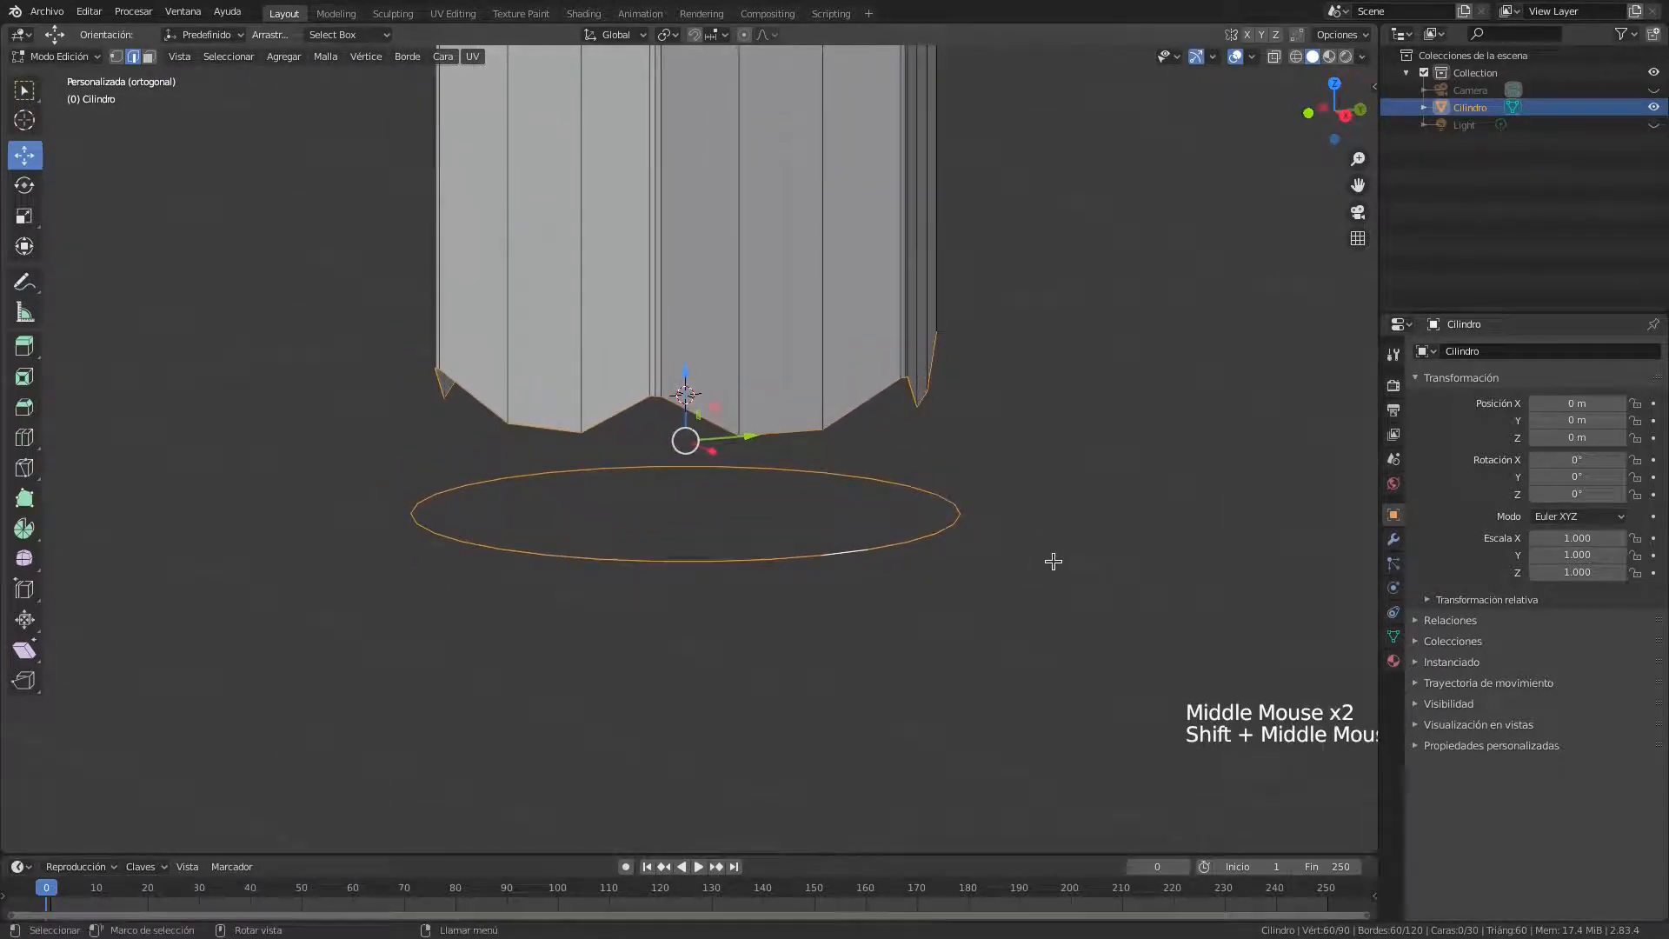
left_click(406, 57)
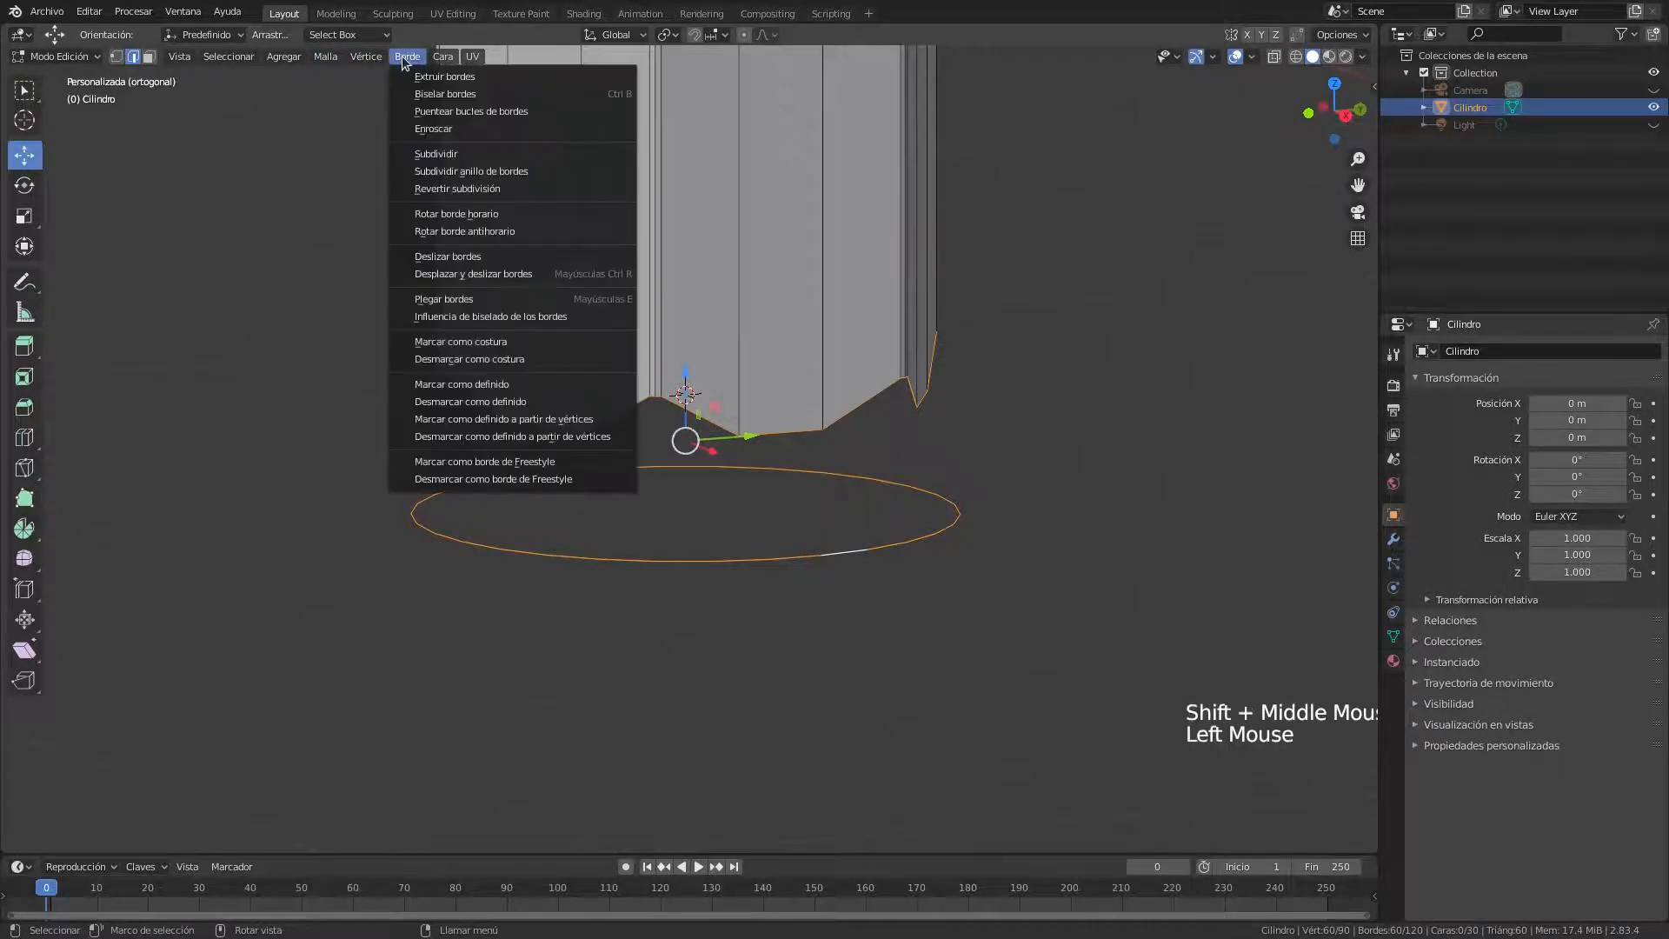
left_click(539, 111)
Examine the bridged faces between the prism's jagged rim and the circle from several sides and from below
middle_click_drag(835, 408, 759, 534)
scroll(859, 485, "down", 2)
middle_click(835, 506)
scroll(820, 551, "up", 2)
scroll(840, 559, "down", 1)
scroll(840, 559, "down", 1)
scroll(760, 534, "up", 1)
middle_click_drag(924, 556, 901, 582)
scroll(887, 539, "down", 2)
middle_click_drag(869, 496, 824, 443)
scroll(891, 508, "down", 3)
scroll(824, 443, "up", 2)
middle_click_drag(545, 303, 964, 378)
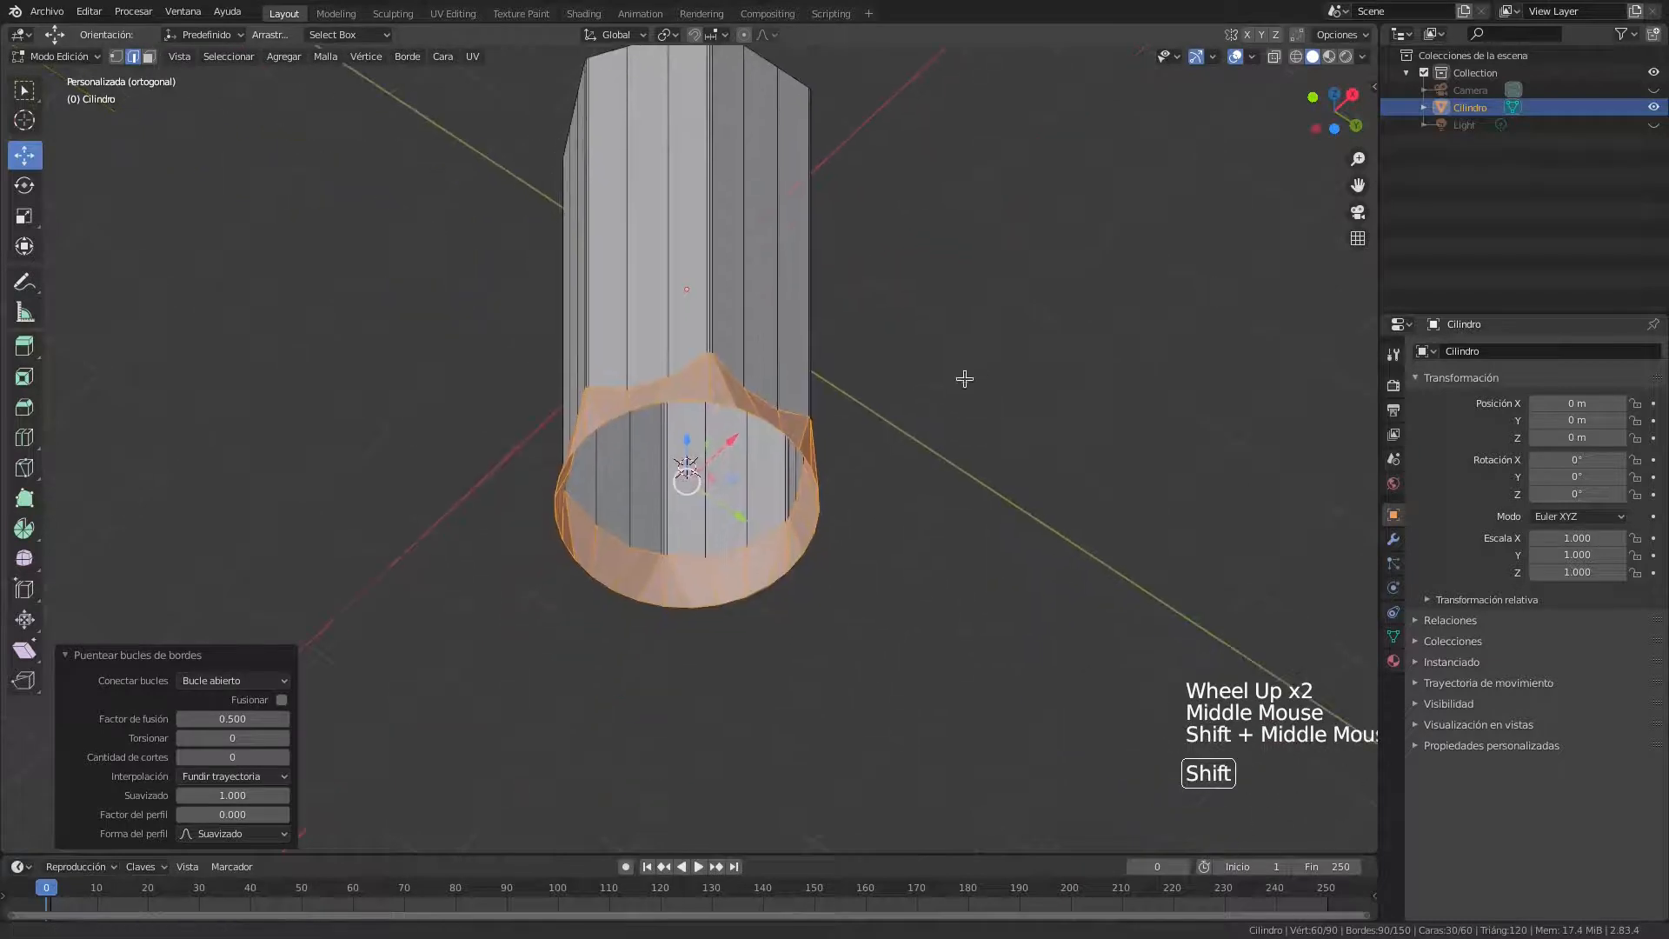
scroll(791, 514, "up", 2)
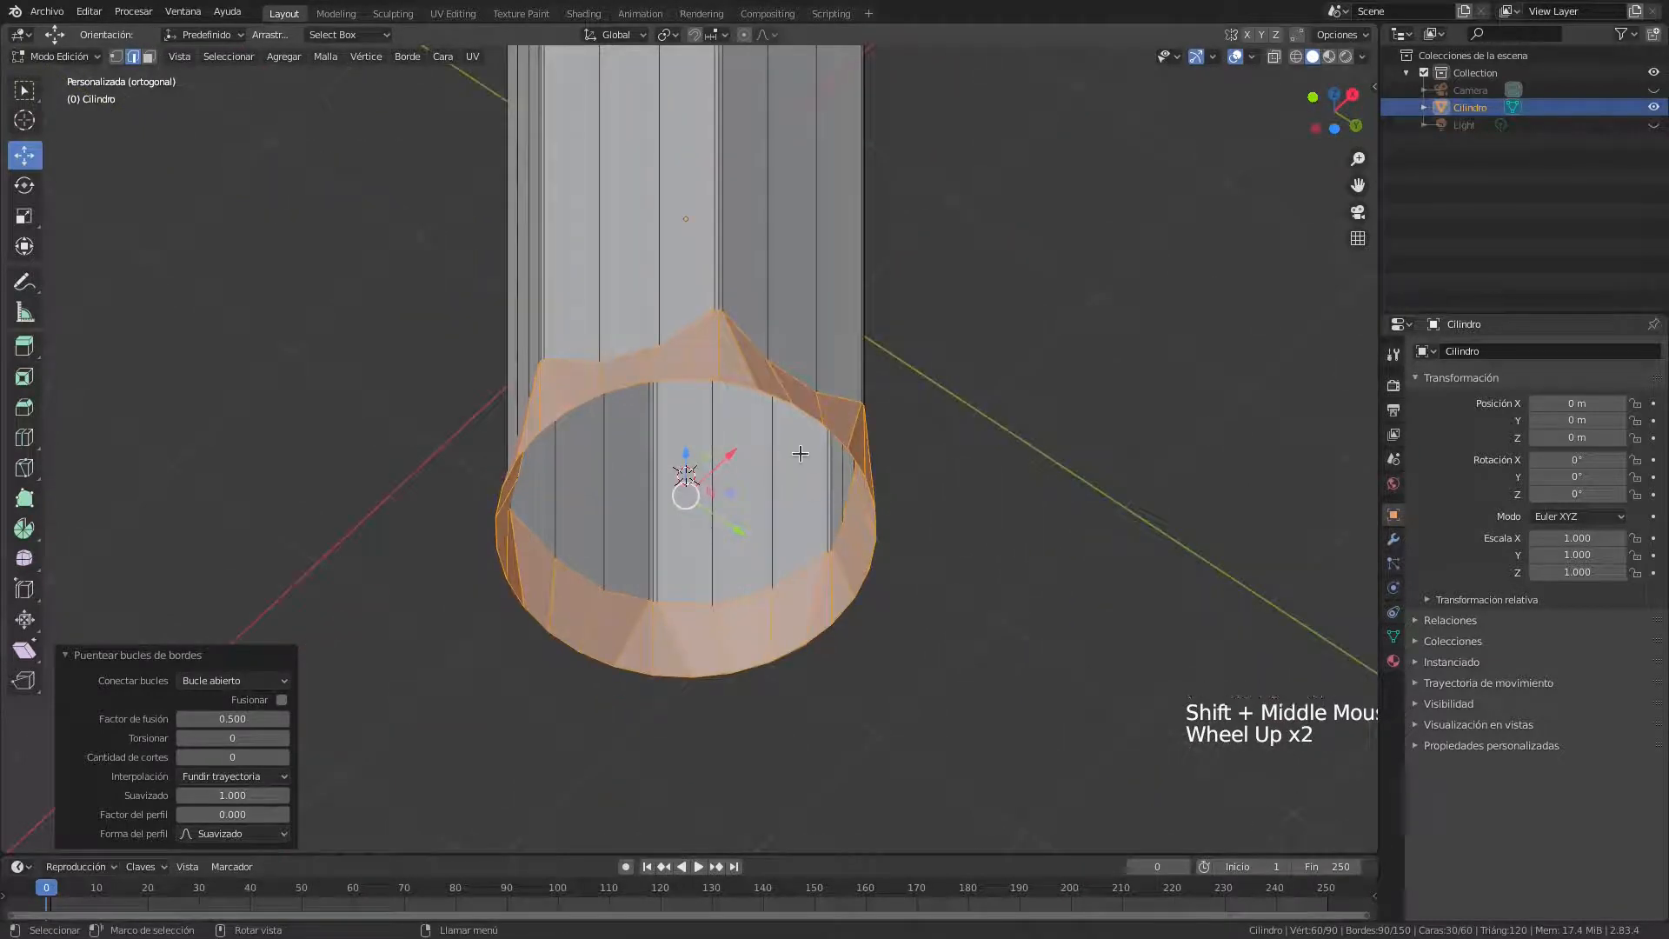
Select only the open circular edge loop at the bottom and scale it uniformly to about 0.86 in front view
key("alt+a")
left_click(786, 441, "alt+shift")
middle_click_drag(787, 441, 820, 502)
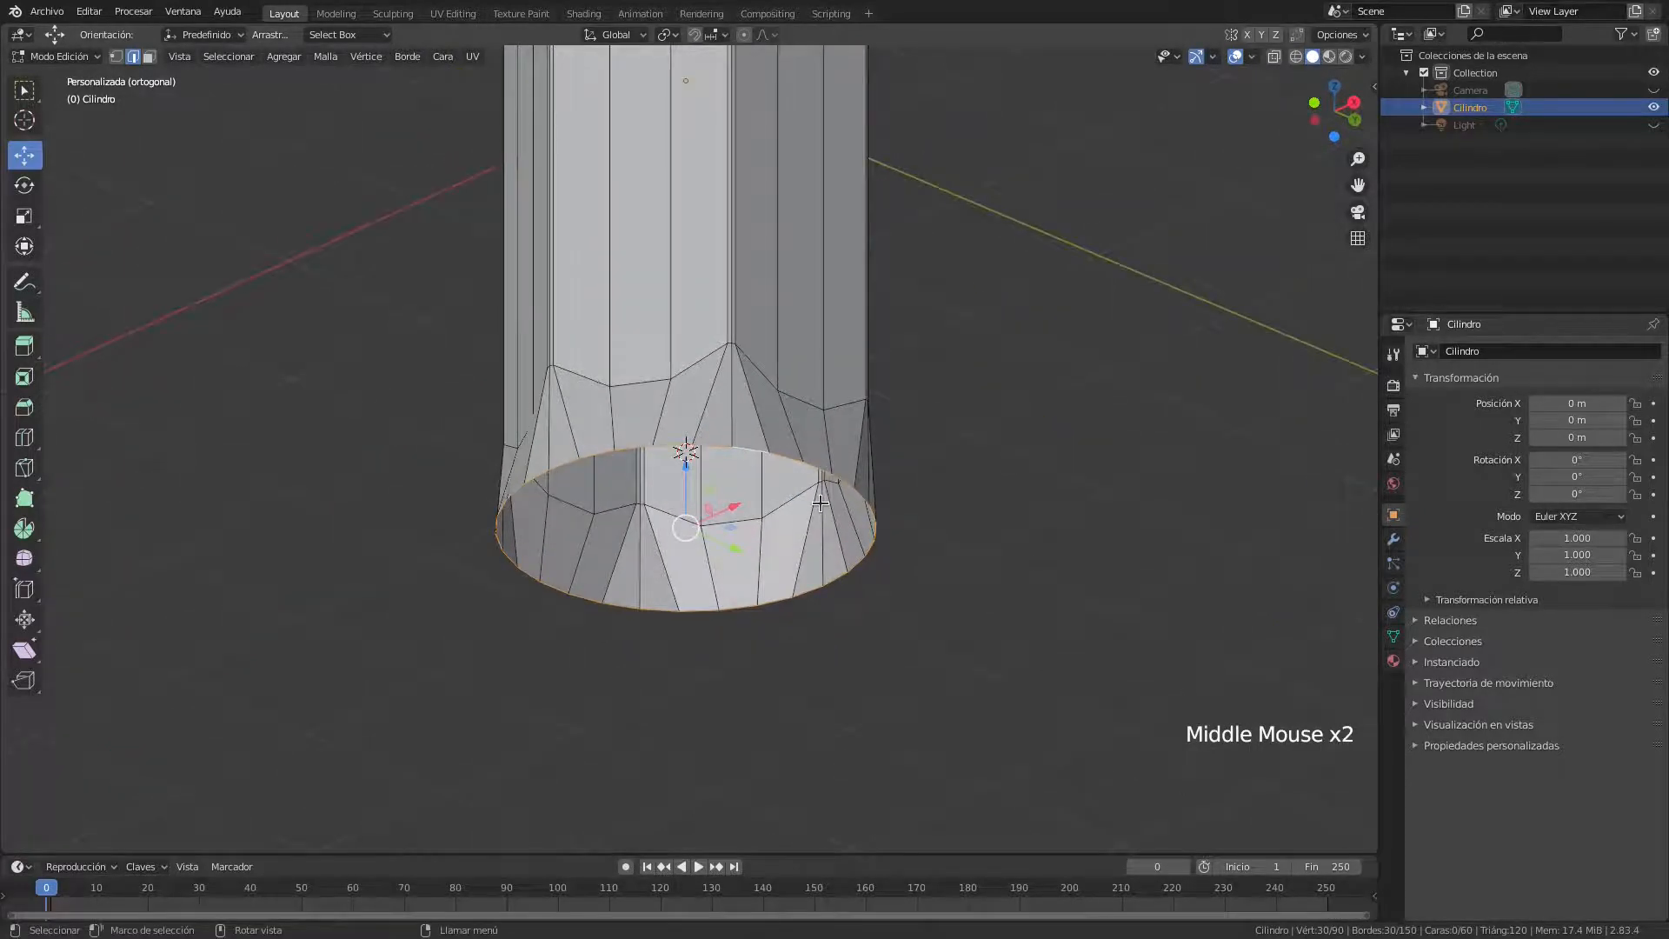
left_click(1317, 98)
scroll(936, 481, "up", 5)
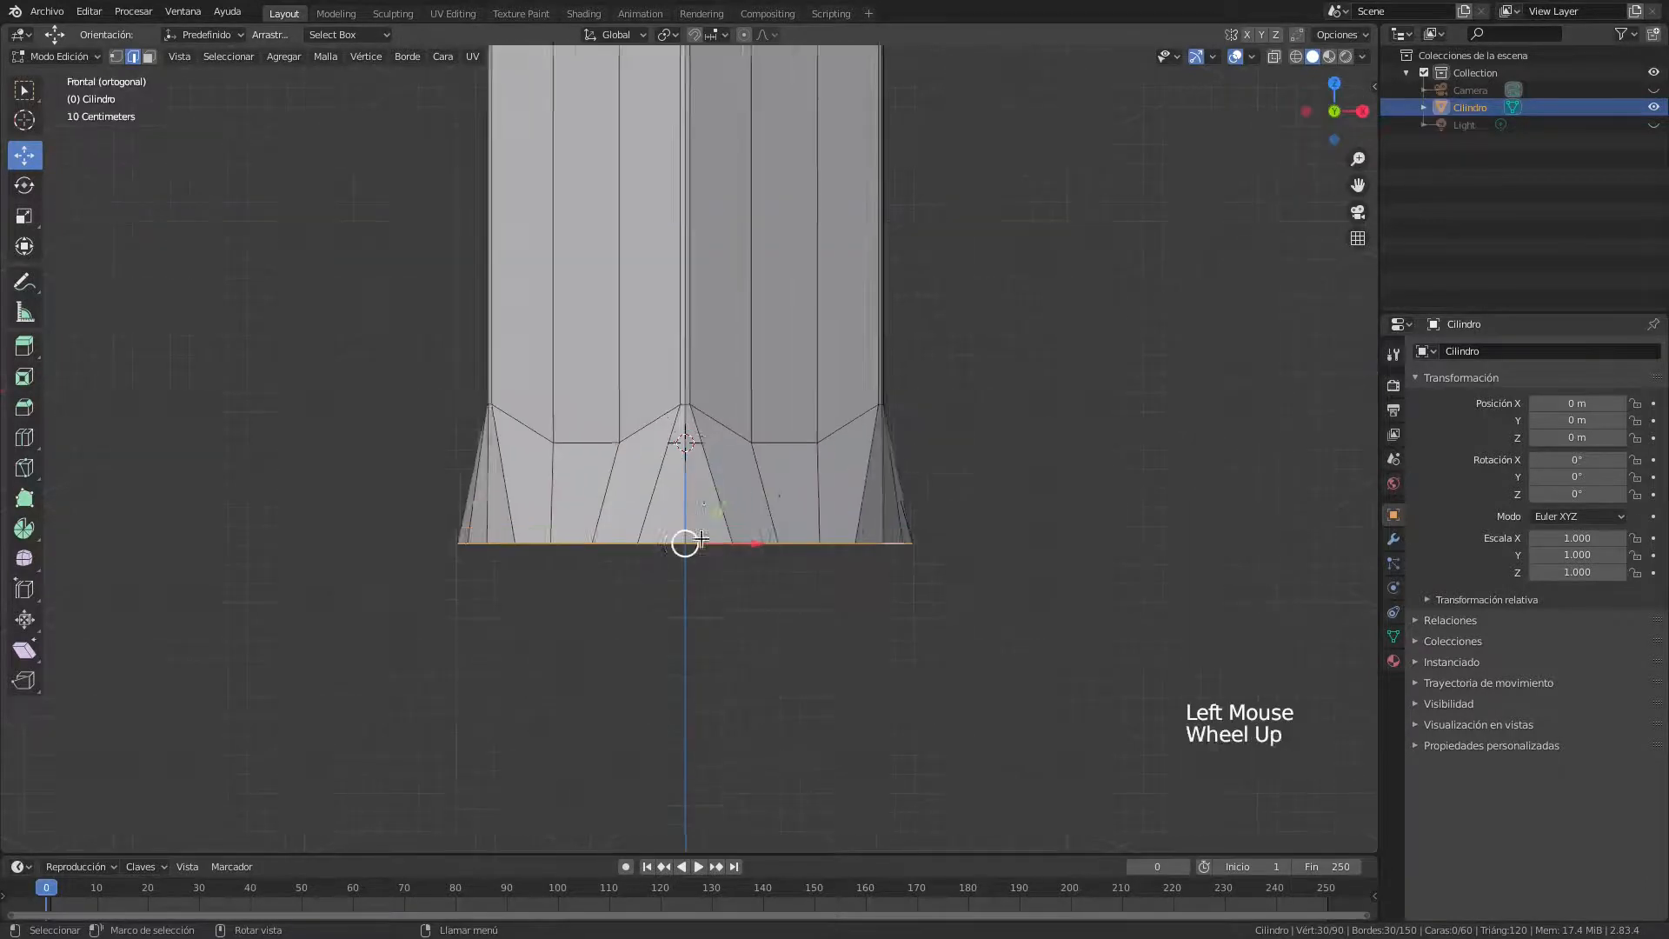
scroll(942, 626, "down", 1)
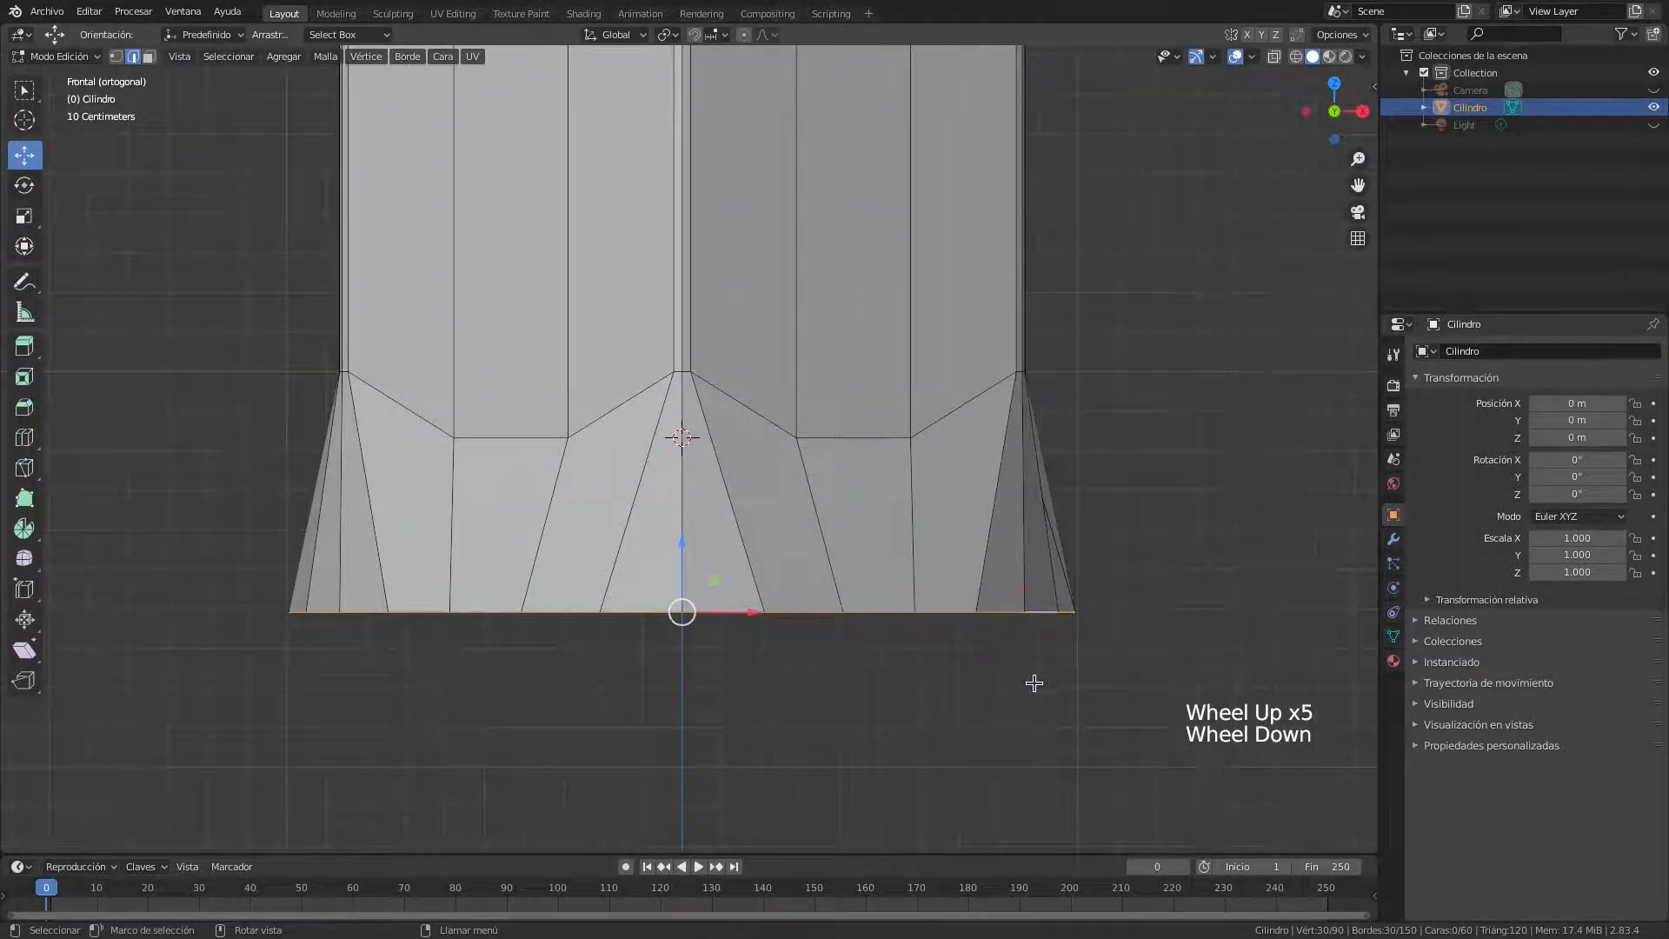
key("s")
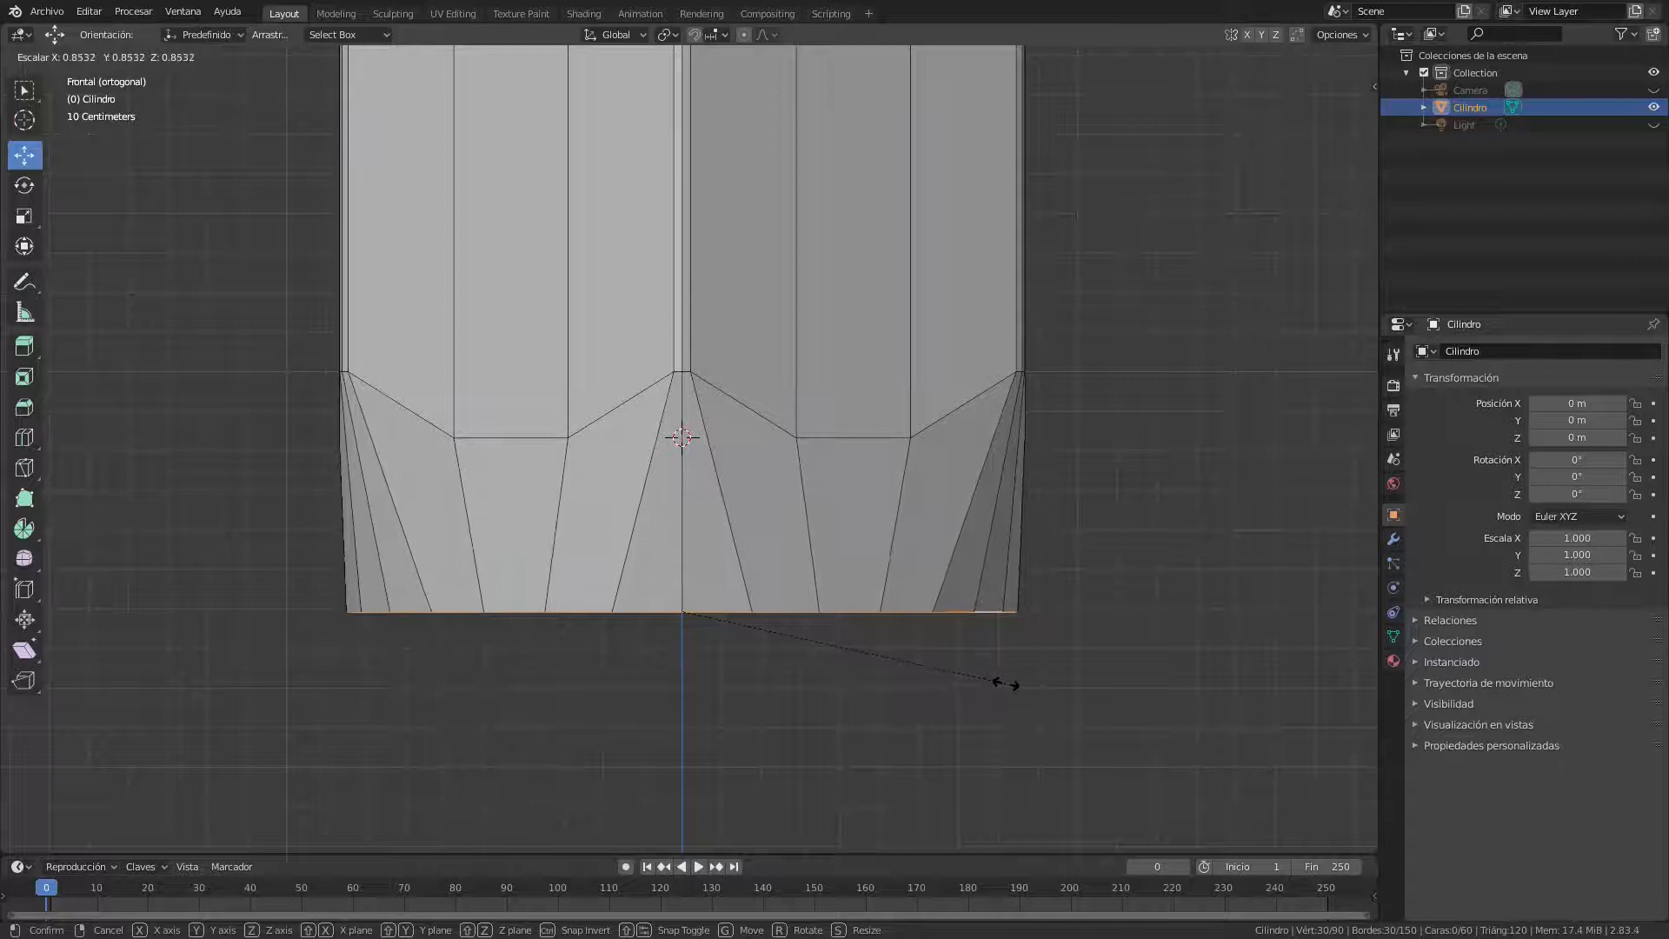
left_click(1007, 683)
key("d")
left_click_drag(1065, 270, 1066, 268)
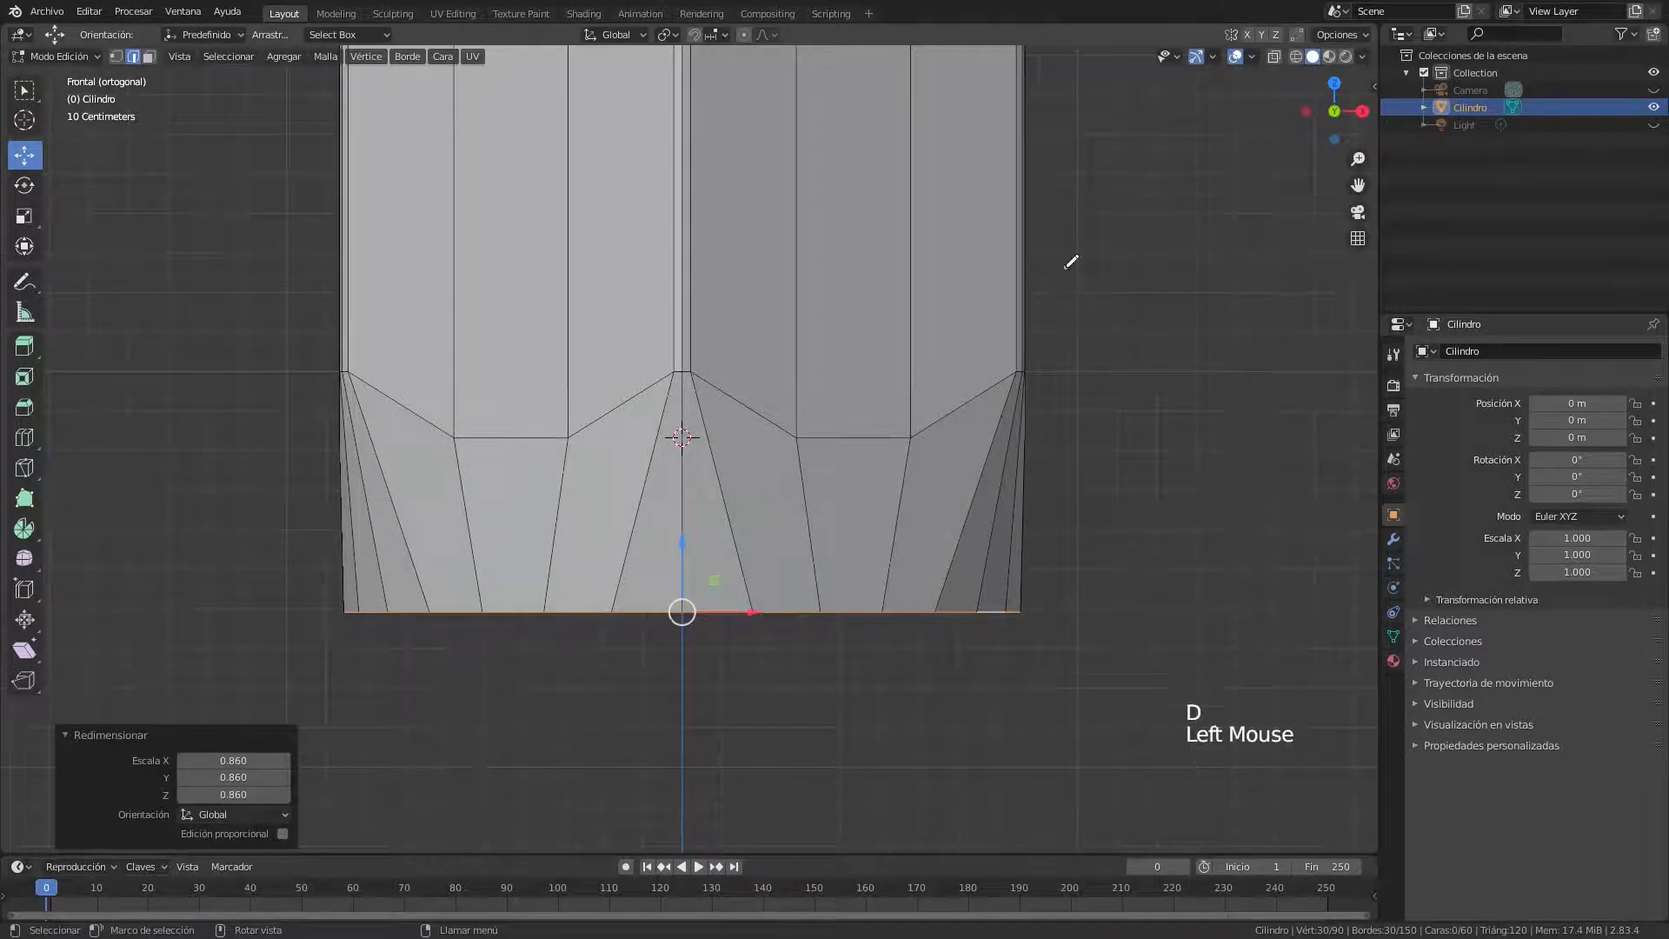
right_click_drag(1061, 253, 1069, 484)
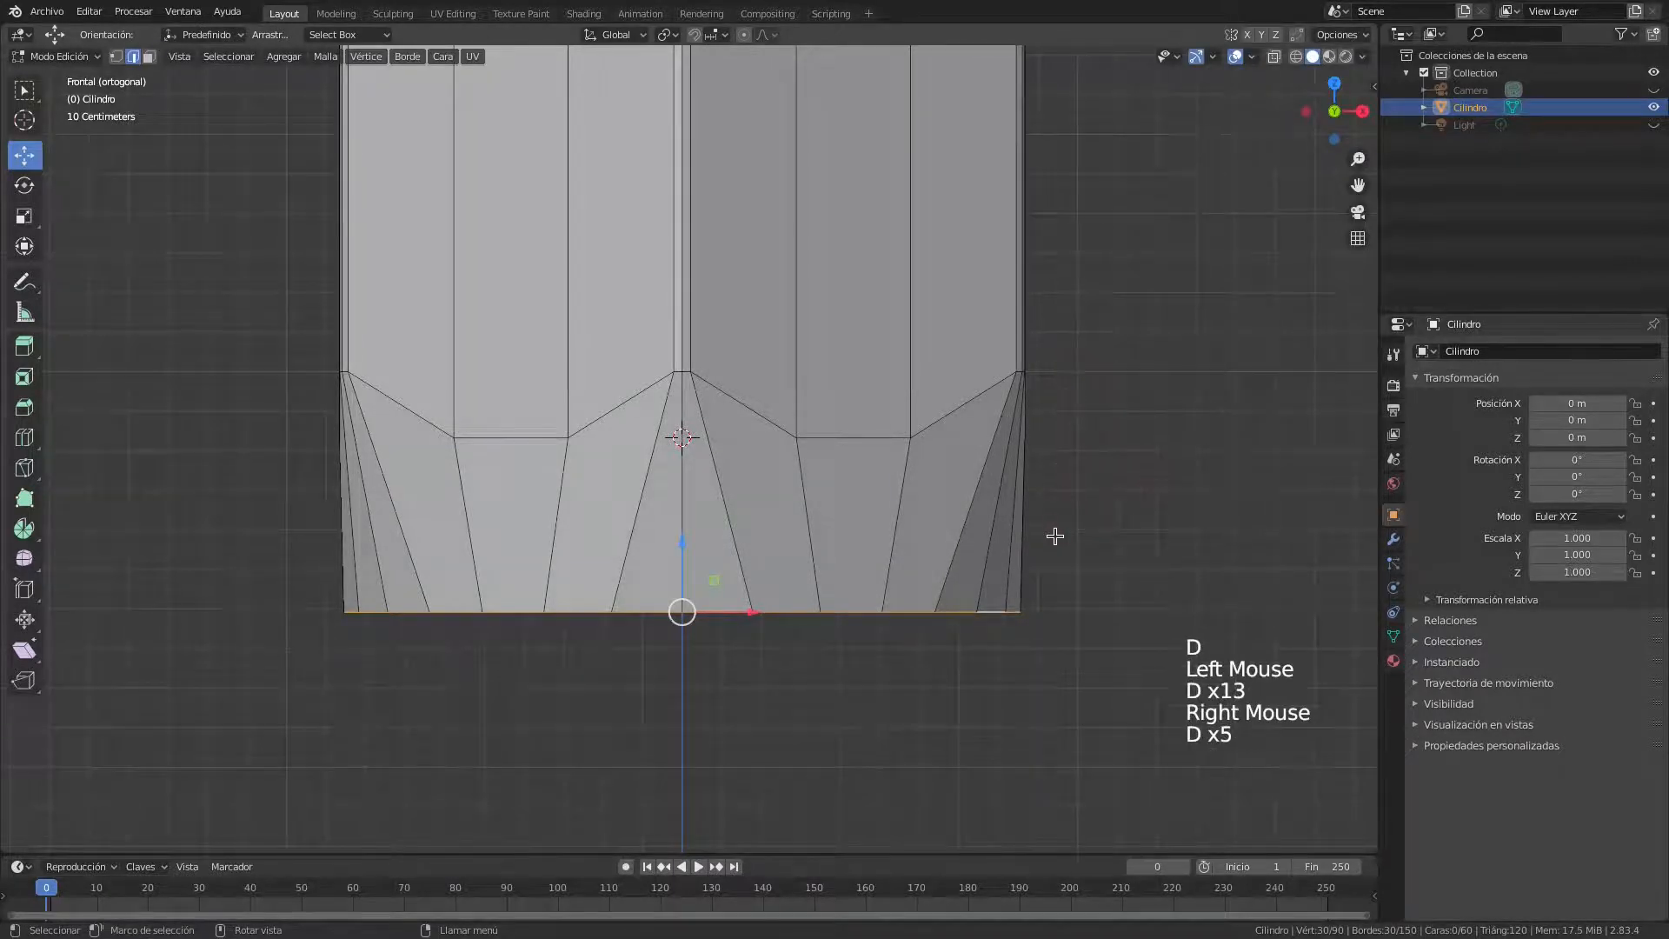
Return to Object Mode and add a Subdivision Surface modifier to the pencil body with viewport level 2
scroll(1050, 541, "down", 2)
middle_click_drag(969, 627, 921, 708, "shift")
scroll(977, 578, "down", 2)
scroll(891, 566, "down", 2)
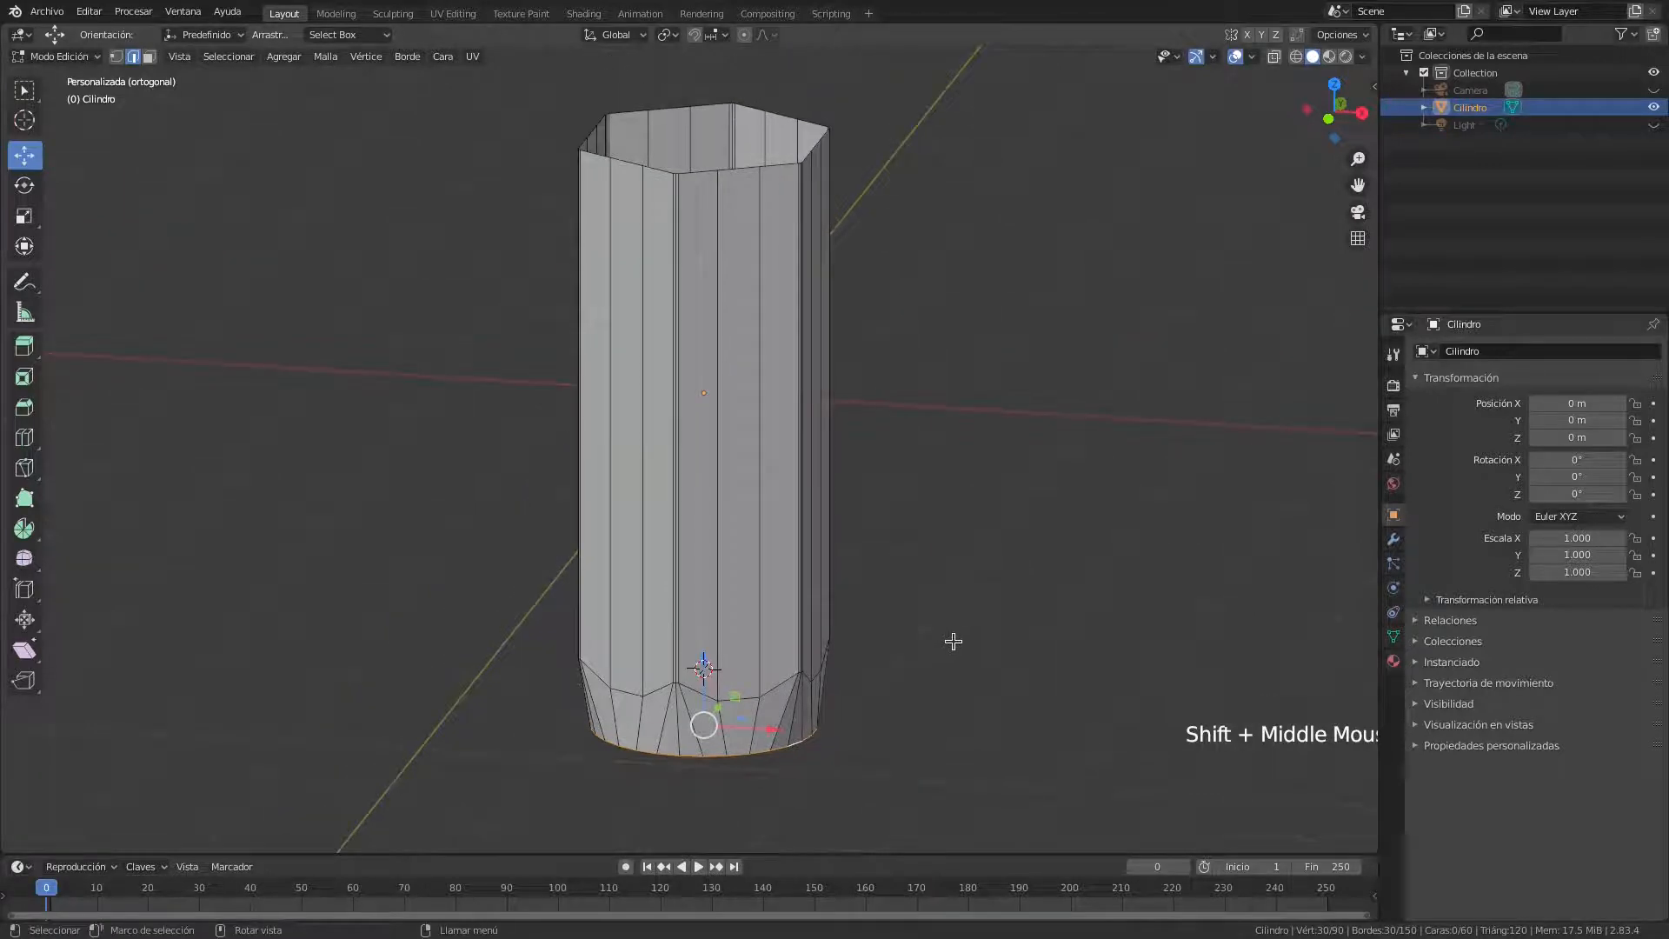
left_click(87, 56)
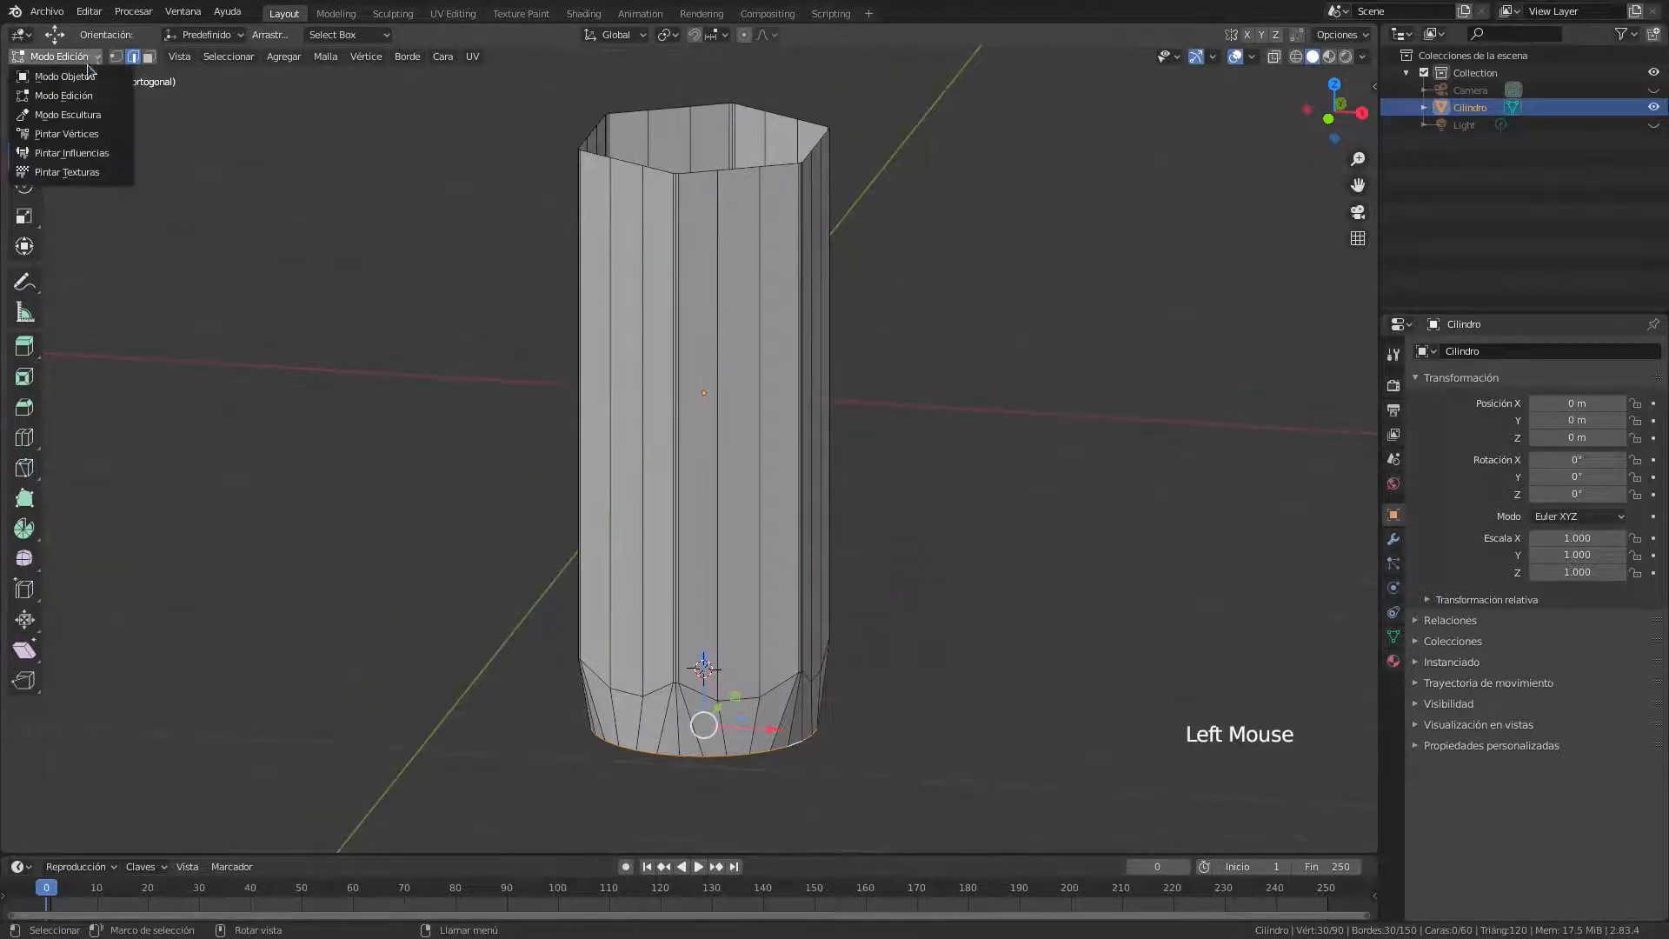
left_click(93, 77)
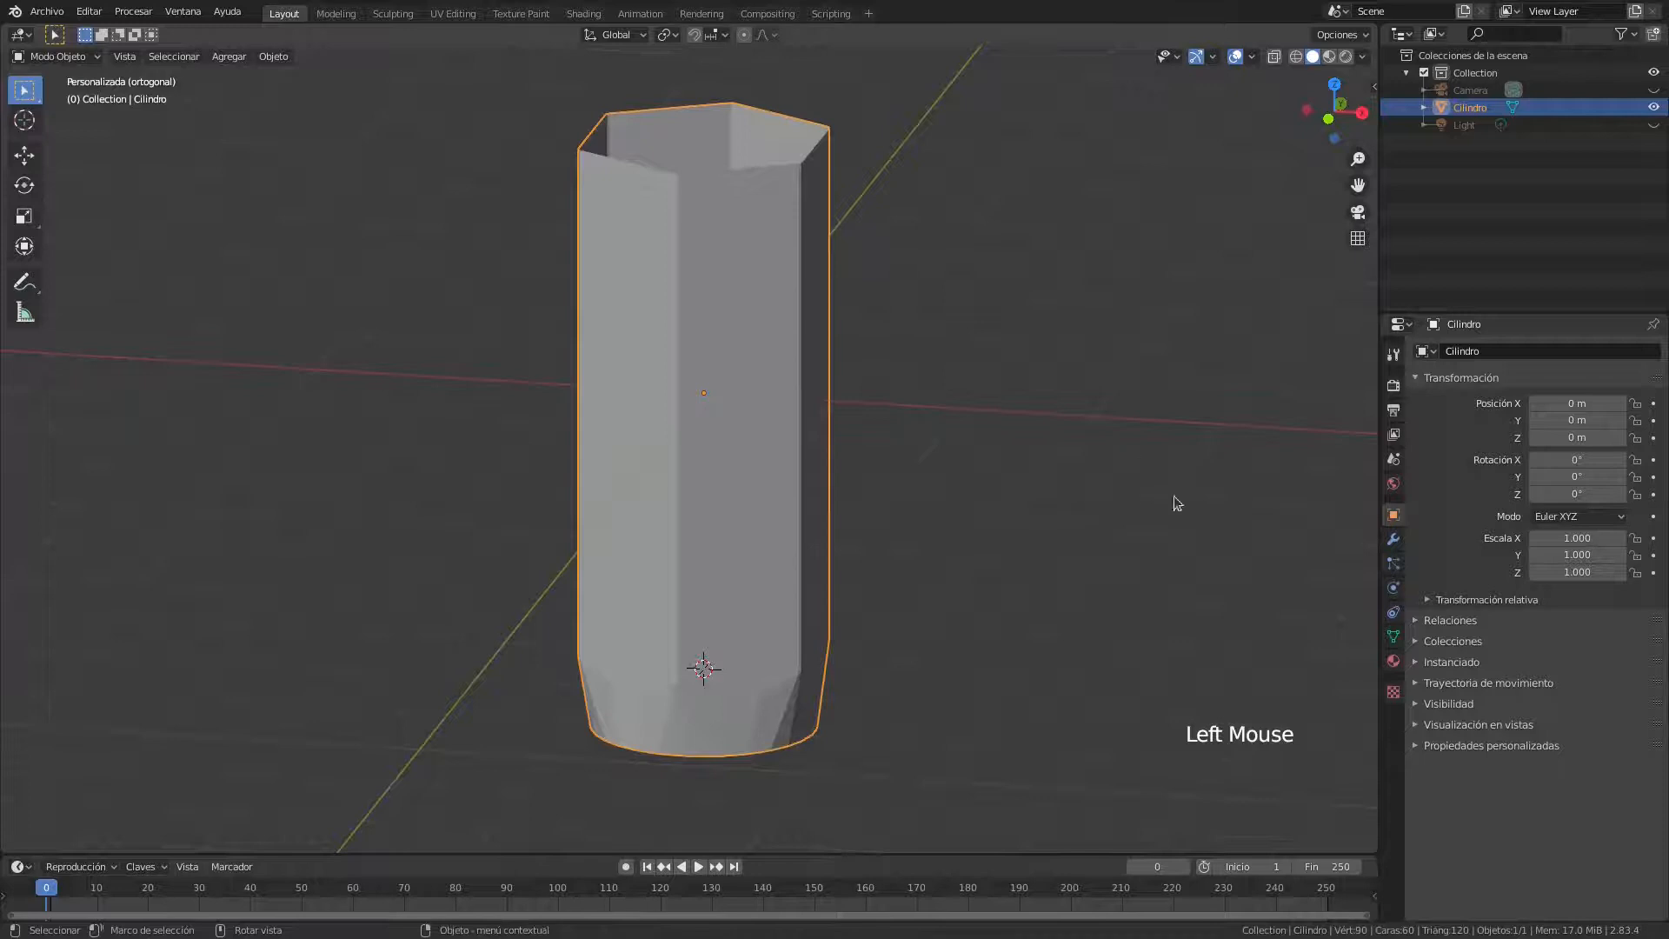
left_click(1395, 540)
left_click(1531, 351)
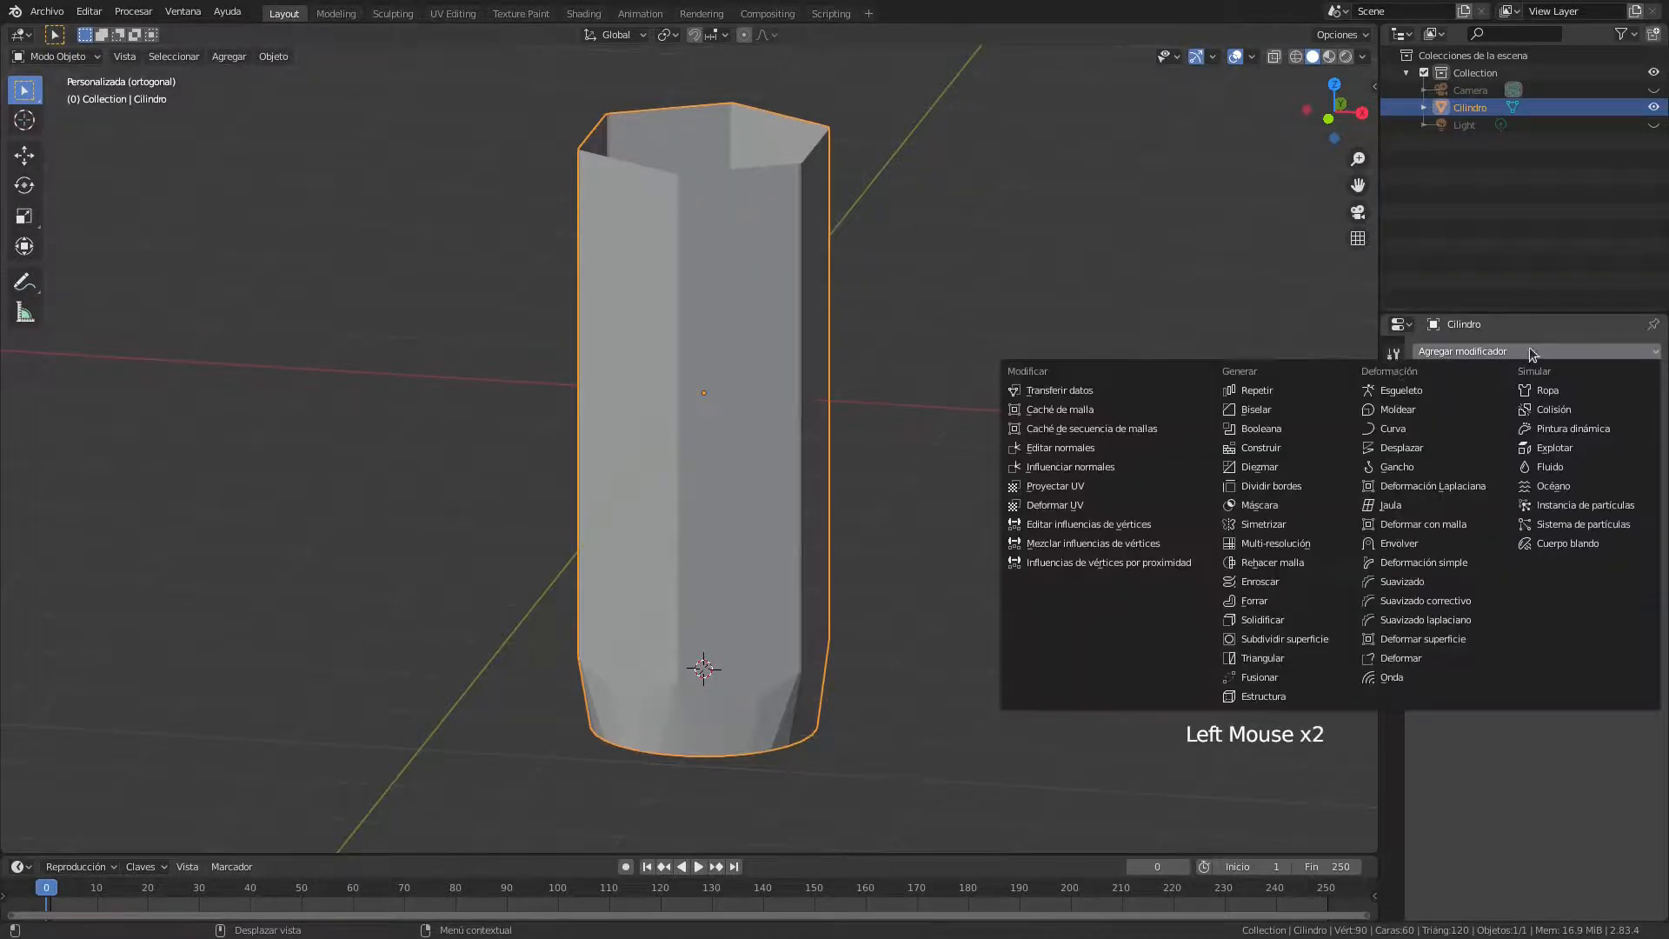
left_click(1289, 640)
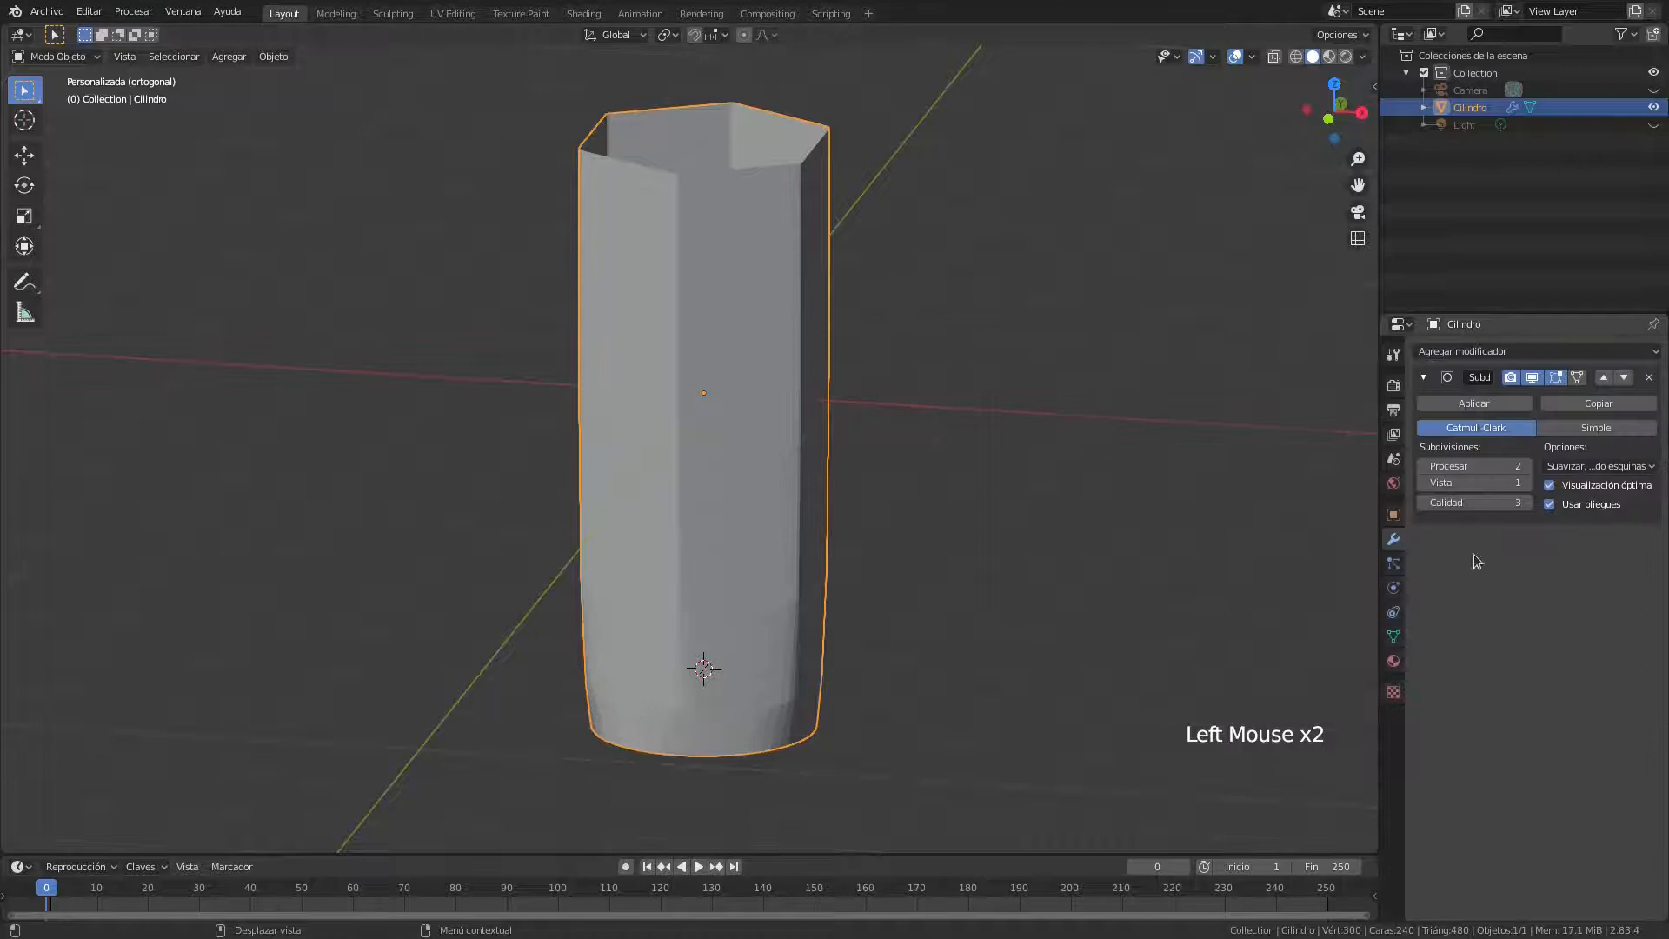
left_click(1527, 484)
Examine the subdivided body's lower silhouette in front view and in perspective
middle_click_drag(889, 626, 895, 619)
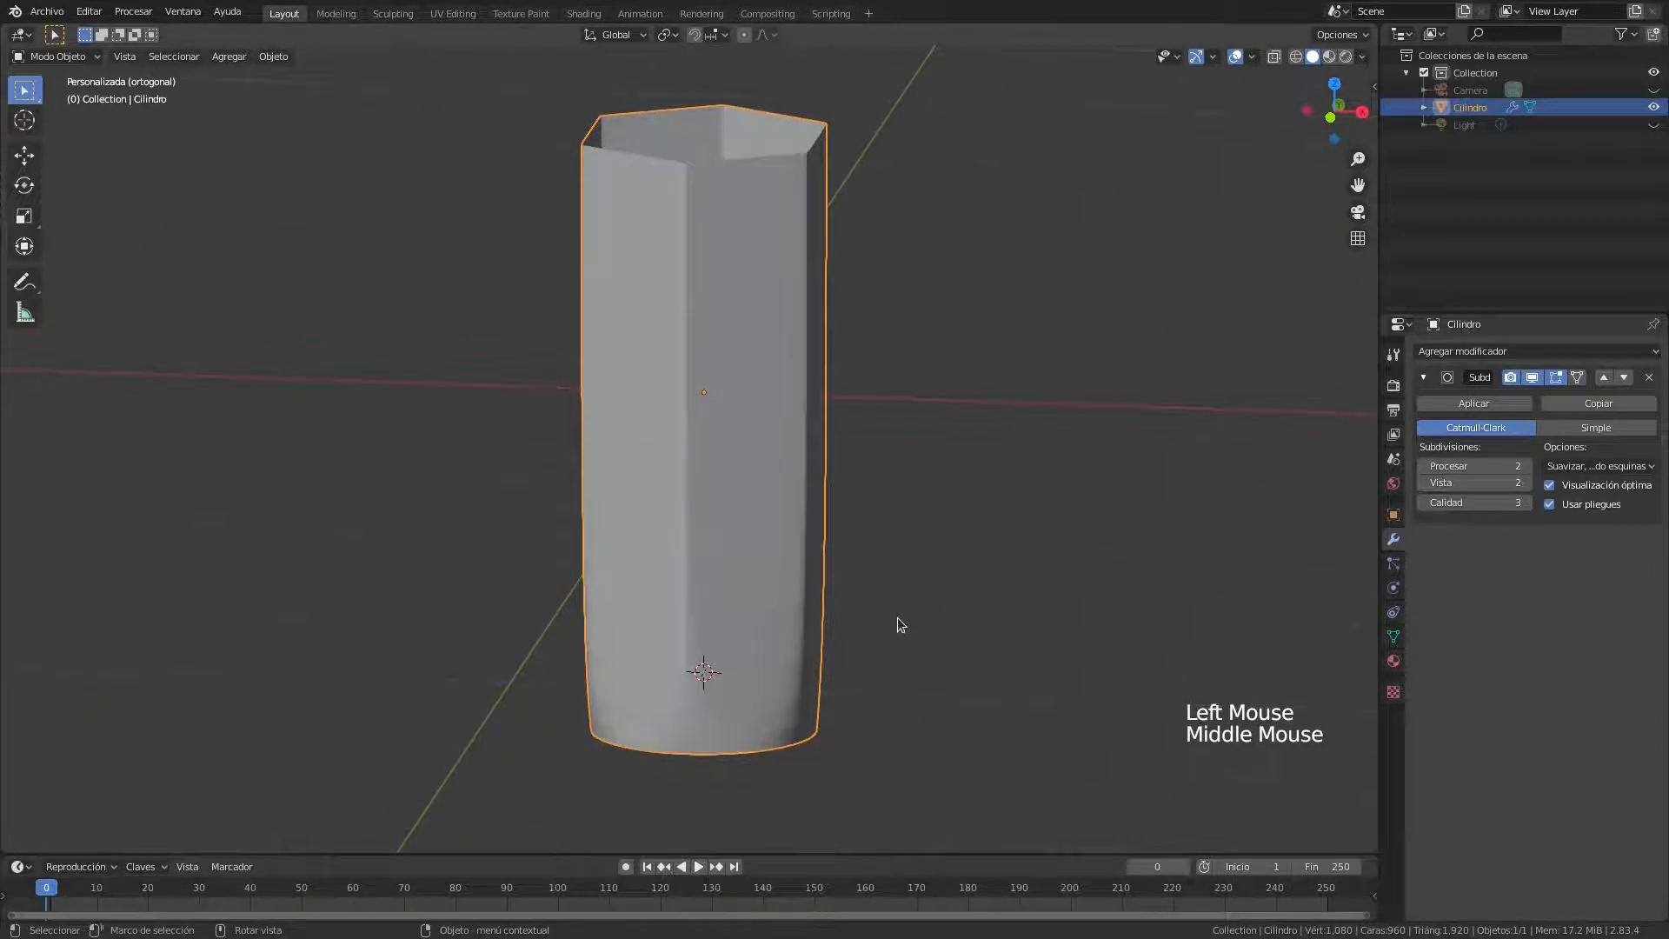
left_click(1328, 120)
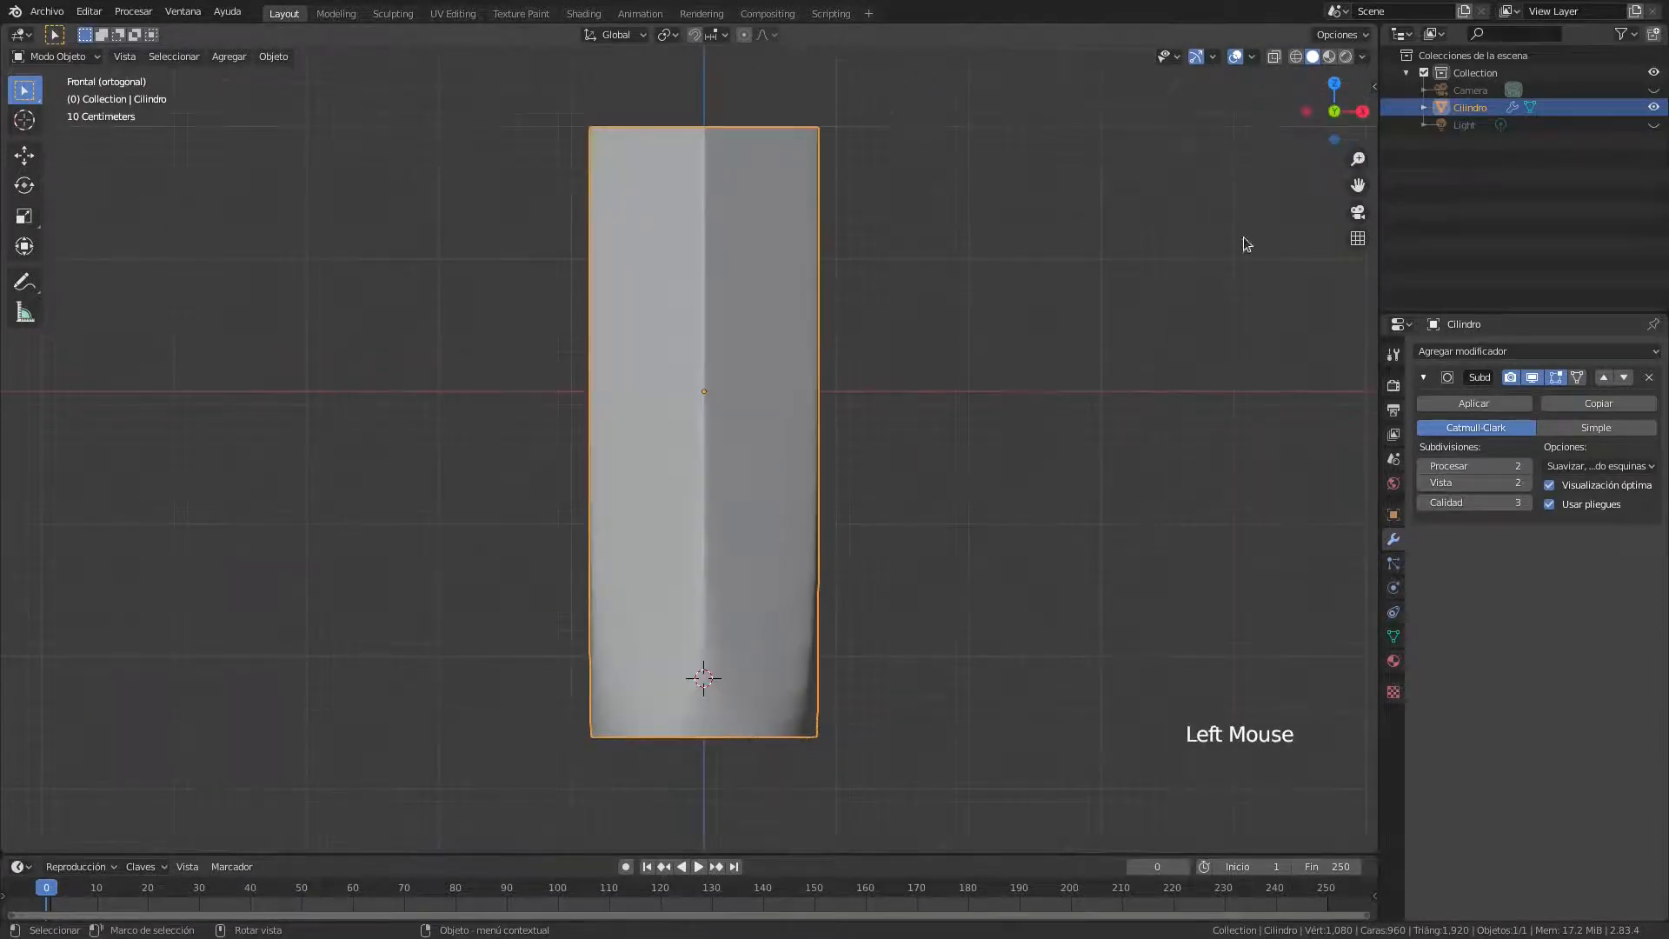
middle_click_drag(942, 625, 965, 503, "shift")
scroll(877, 473, "up", 2)
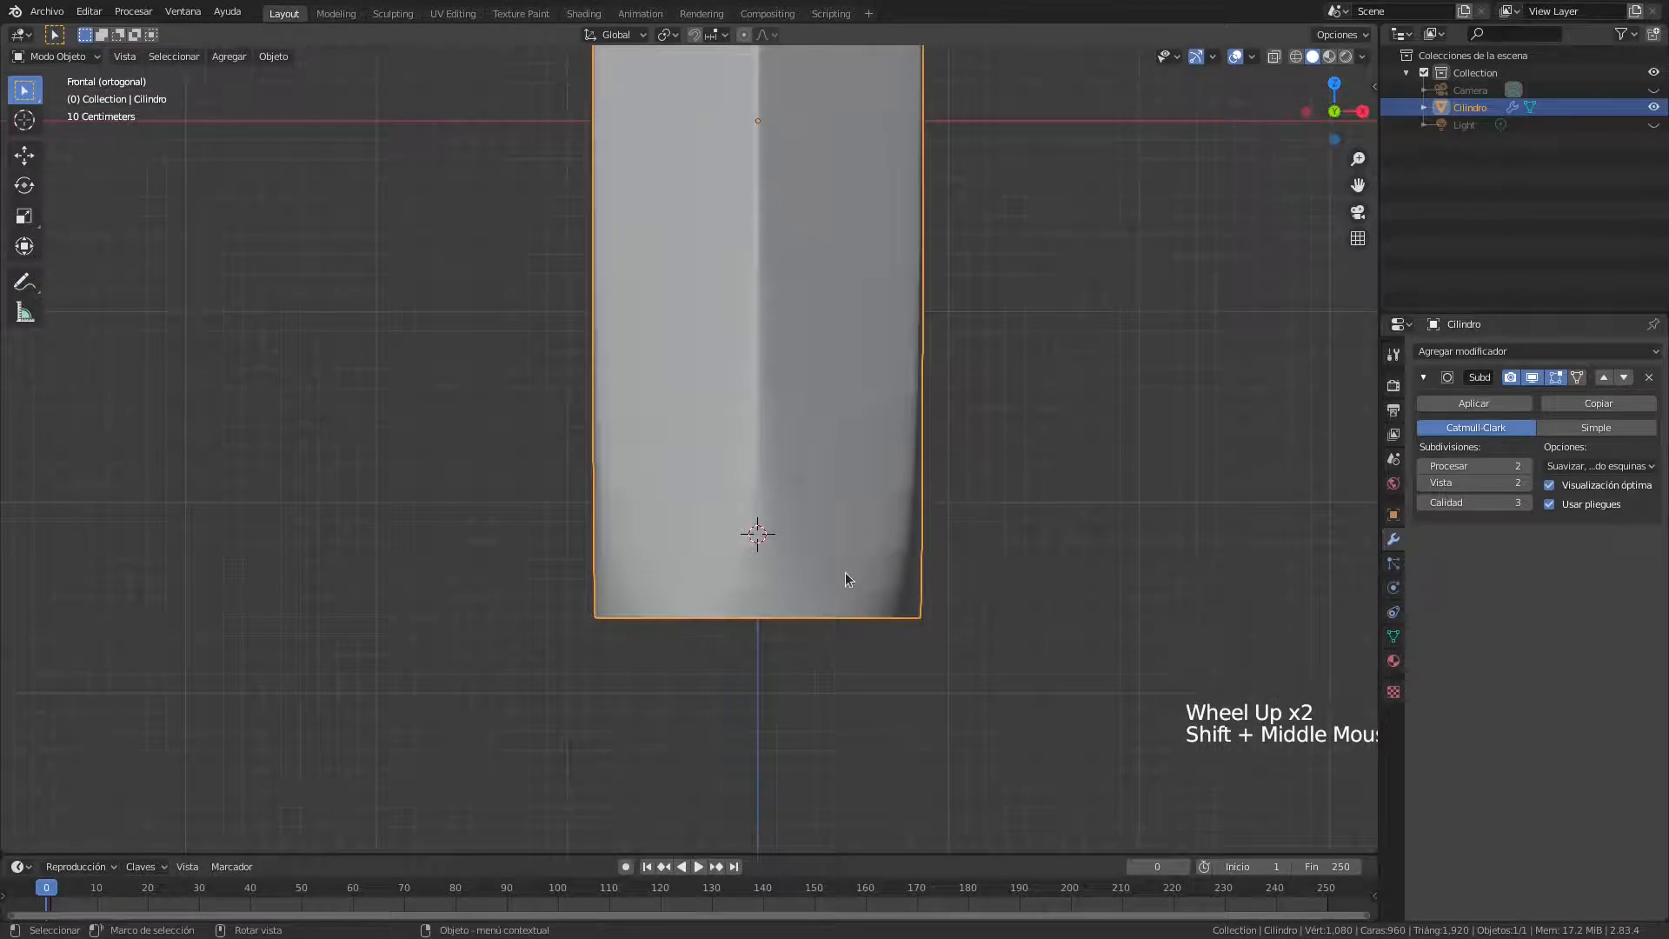
scroll(1043, 612, "up", 5)
scroll(1059, 638, "down", 8)
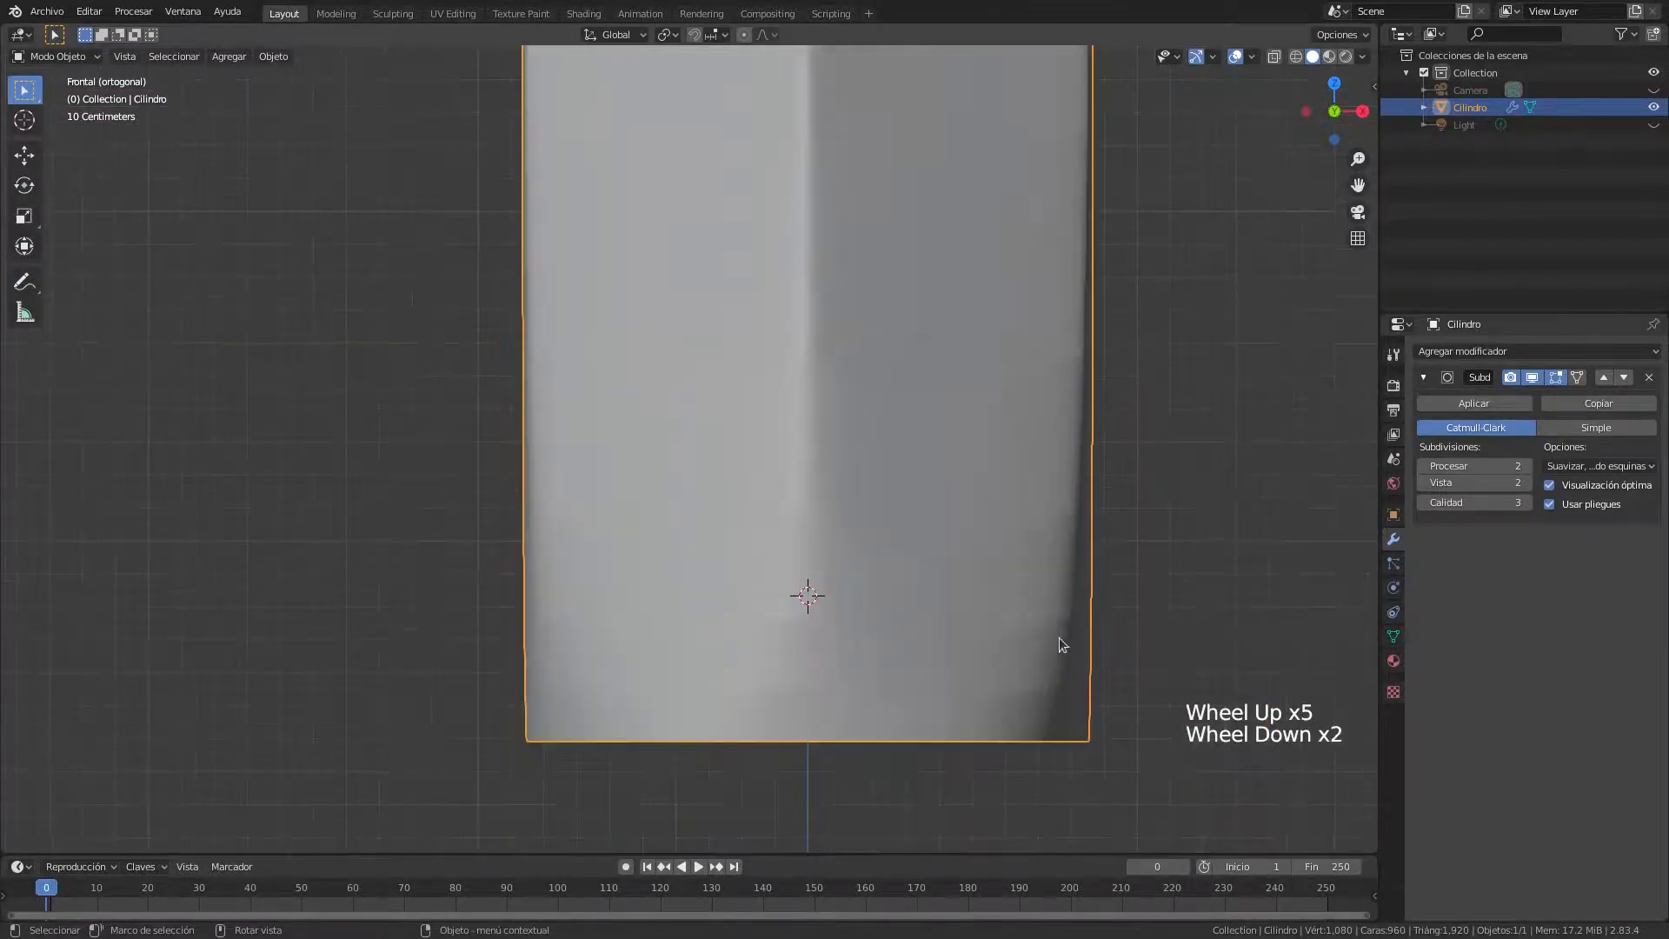
middle_click_drag(1014, 466, 1022, 504, "shift")
middle_click_drag(1021, 504, 838, 454)
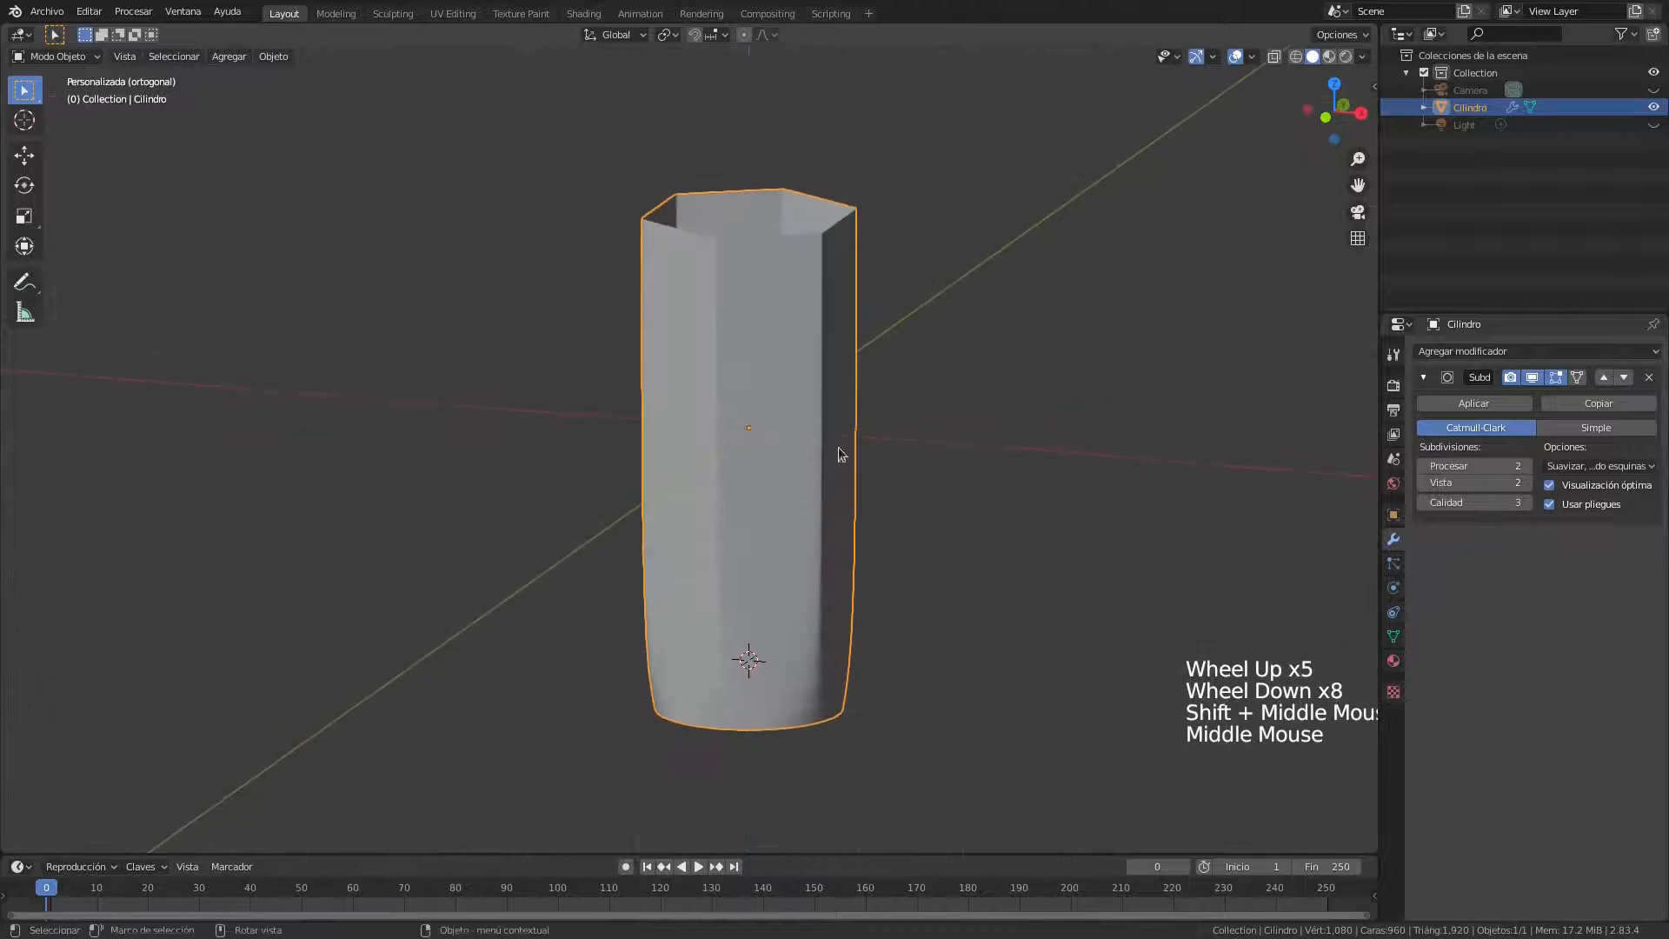
Apply smooth shading to the pencil body and check its lower end up close
right_click(758, 320)
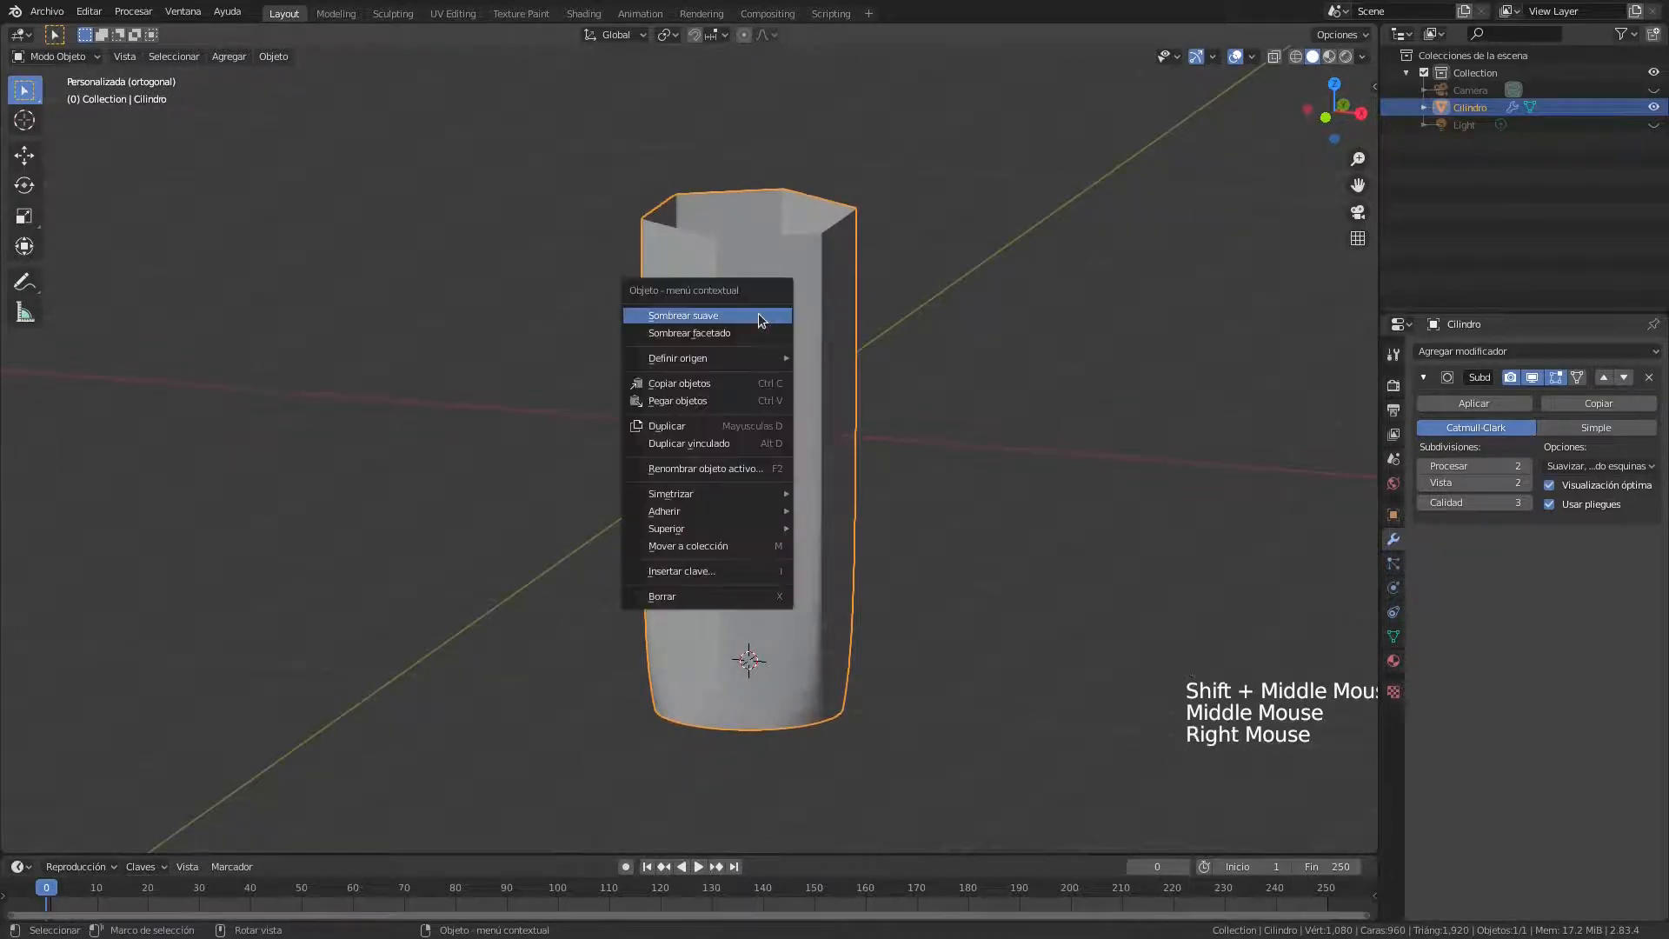
left_click(758, 316)
middle_click_drag(753, 379, 813, 609)
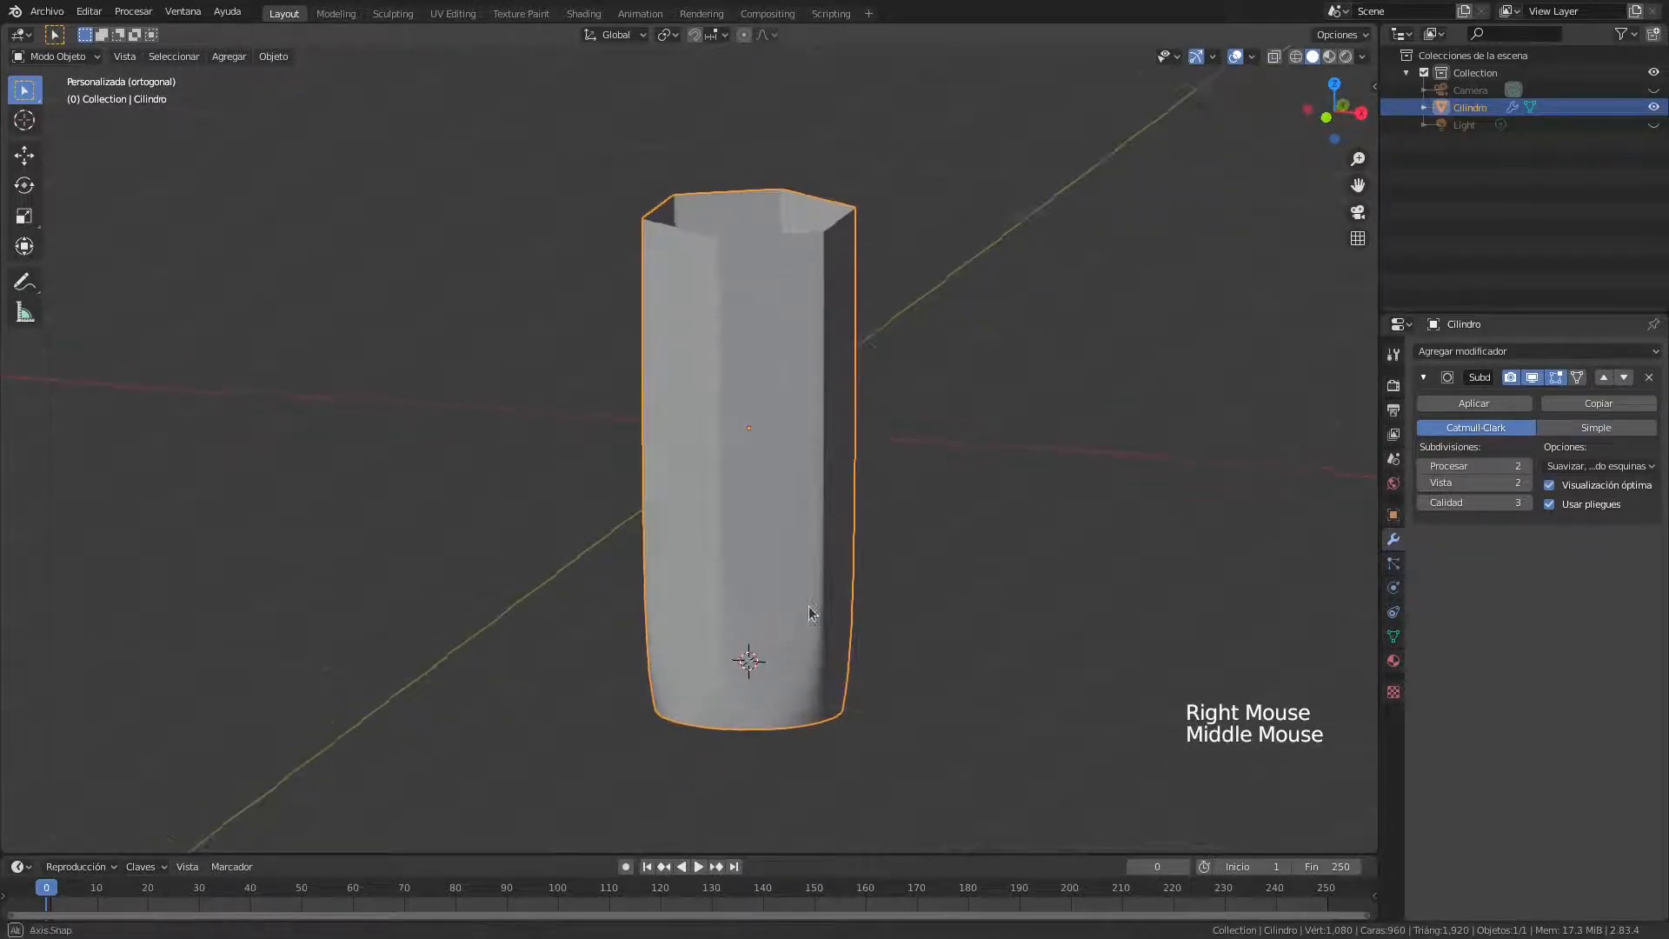
scroll(812, 701, "up", 3)
middle_click_drag(812, 700, 784, 300, "shift")
scroll(785, 472, "up", 3)
middle_click_drag(821, 500, 875, 519)
scroll(847, 510, "down", 2)
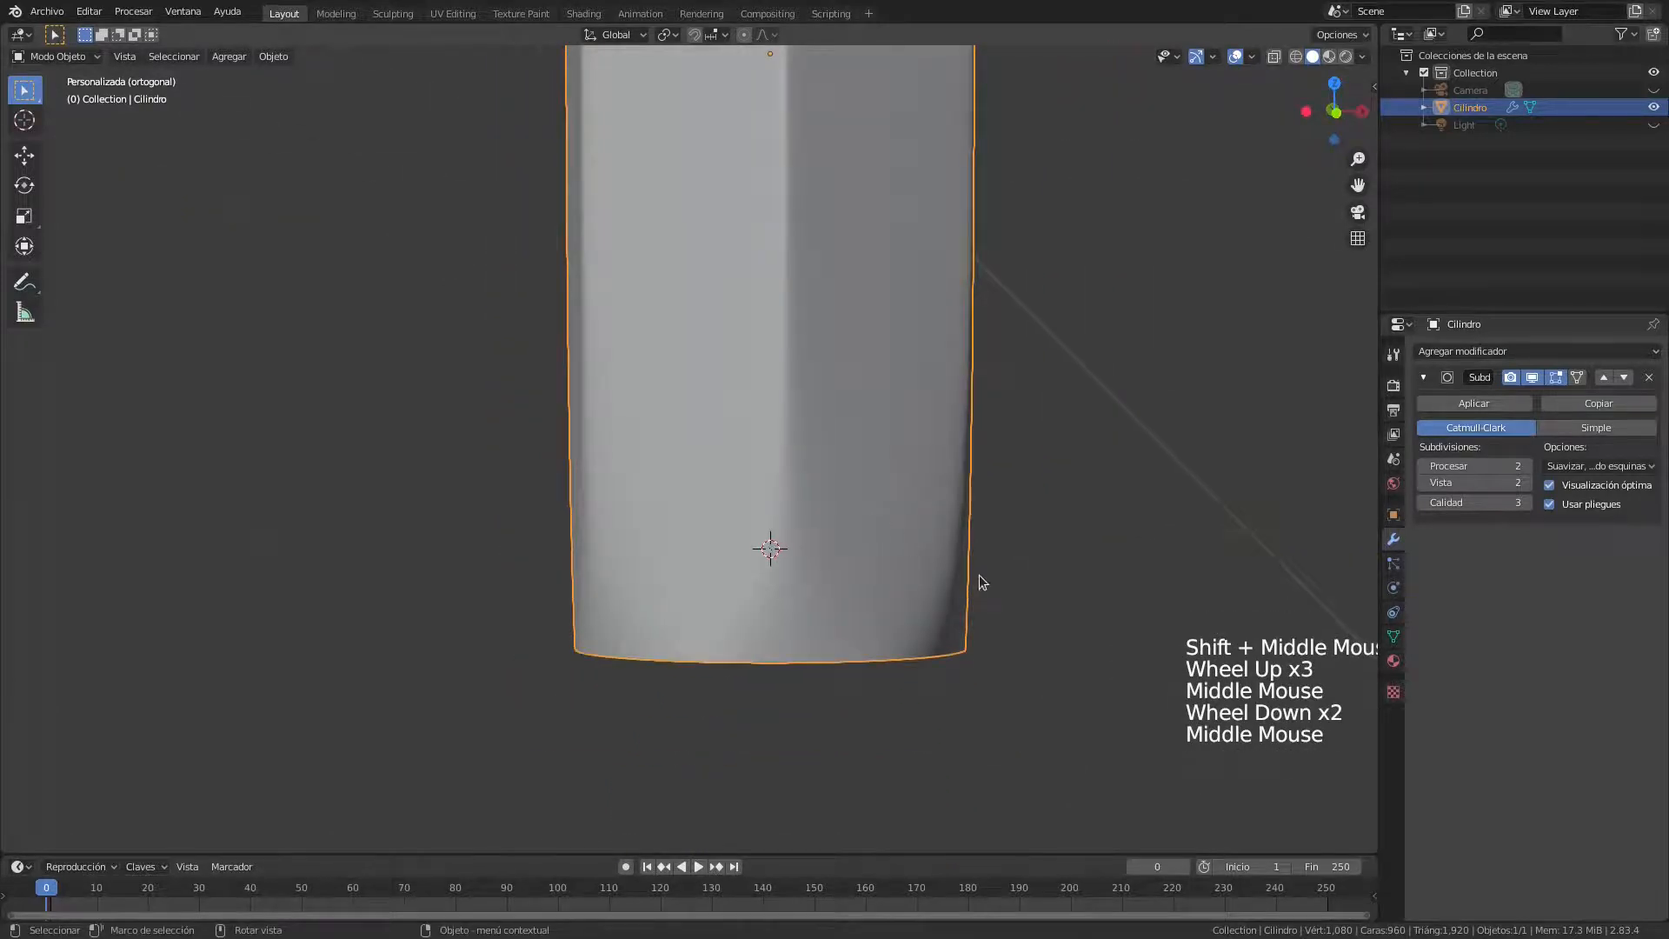
key("KP_1")
key("d")
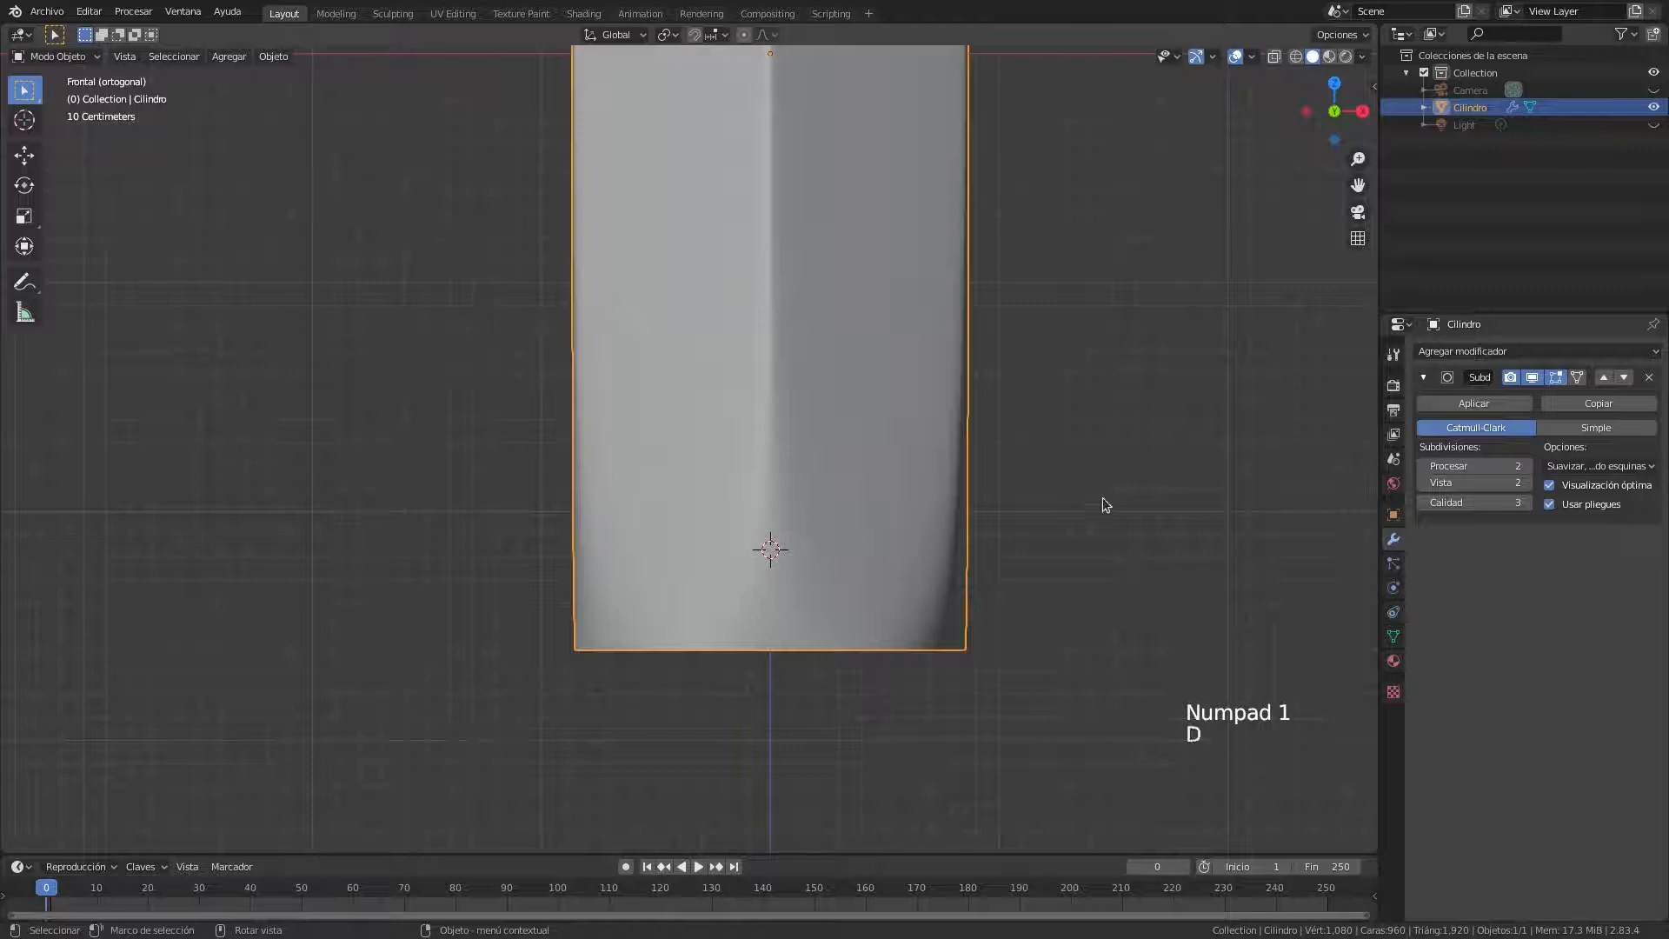
left_click_drag(1033, 433, 1035, 572)
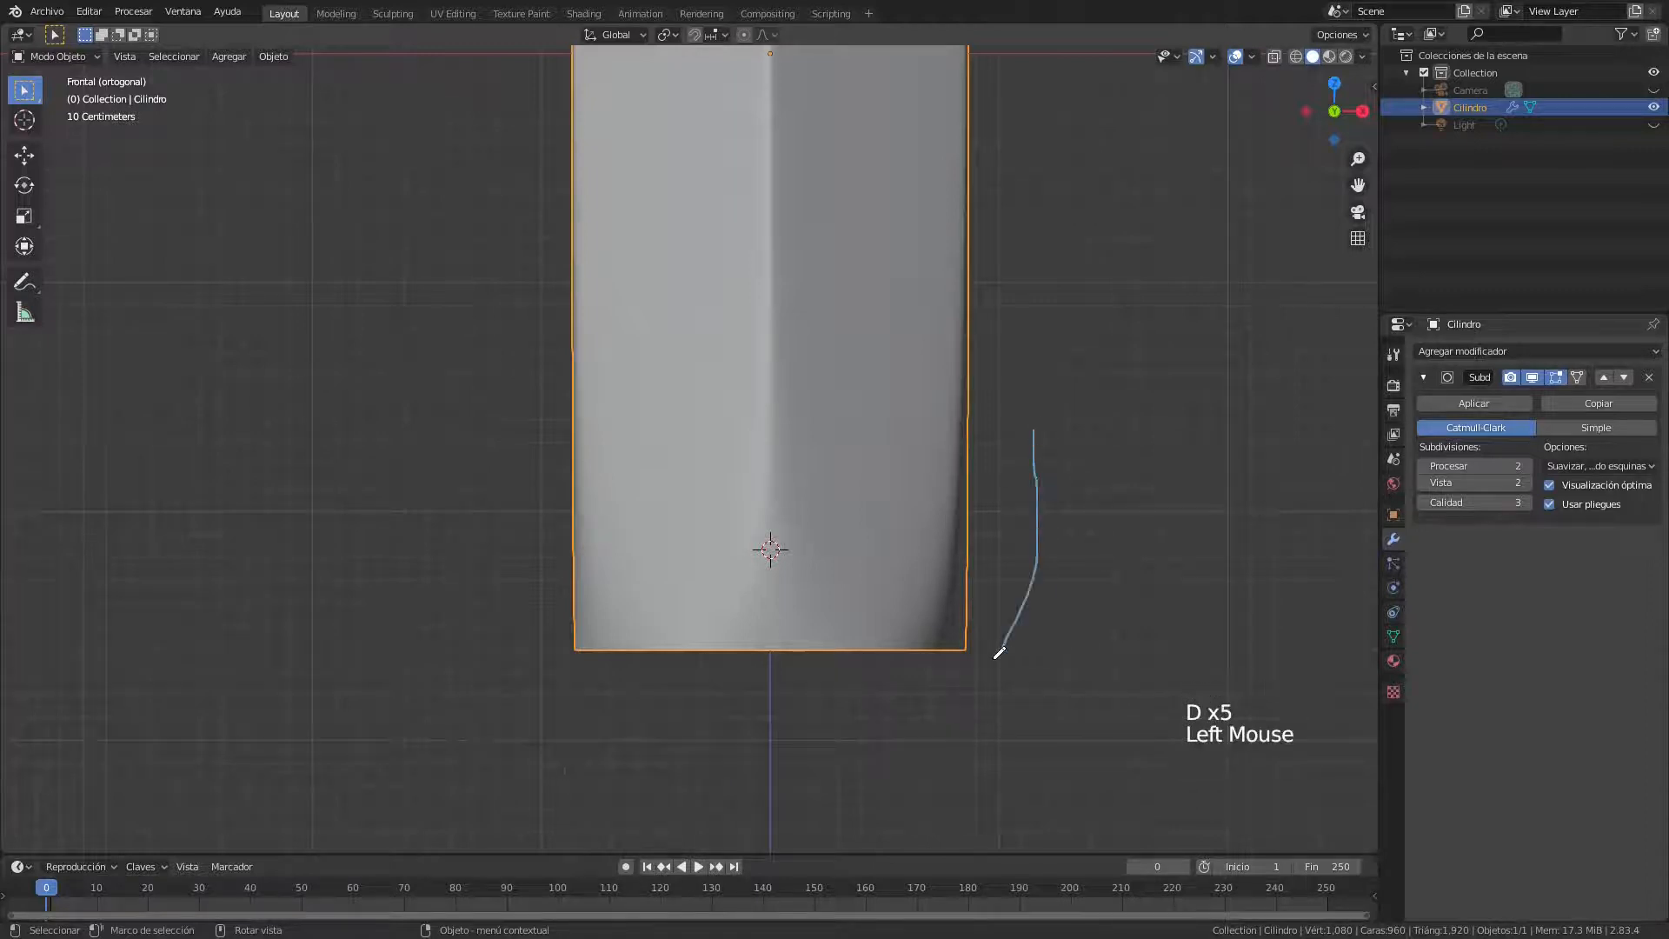
left_click_drag(999, 652, 998, 659)
right_click_drag(1030, 422, 1030, 571)
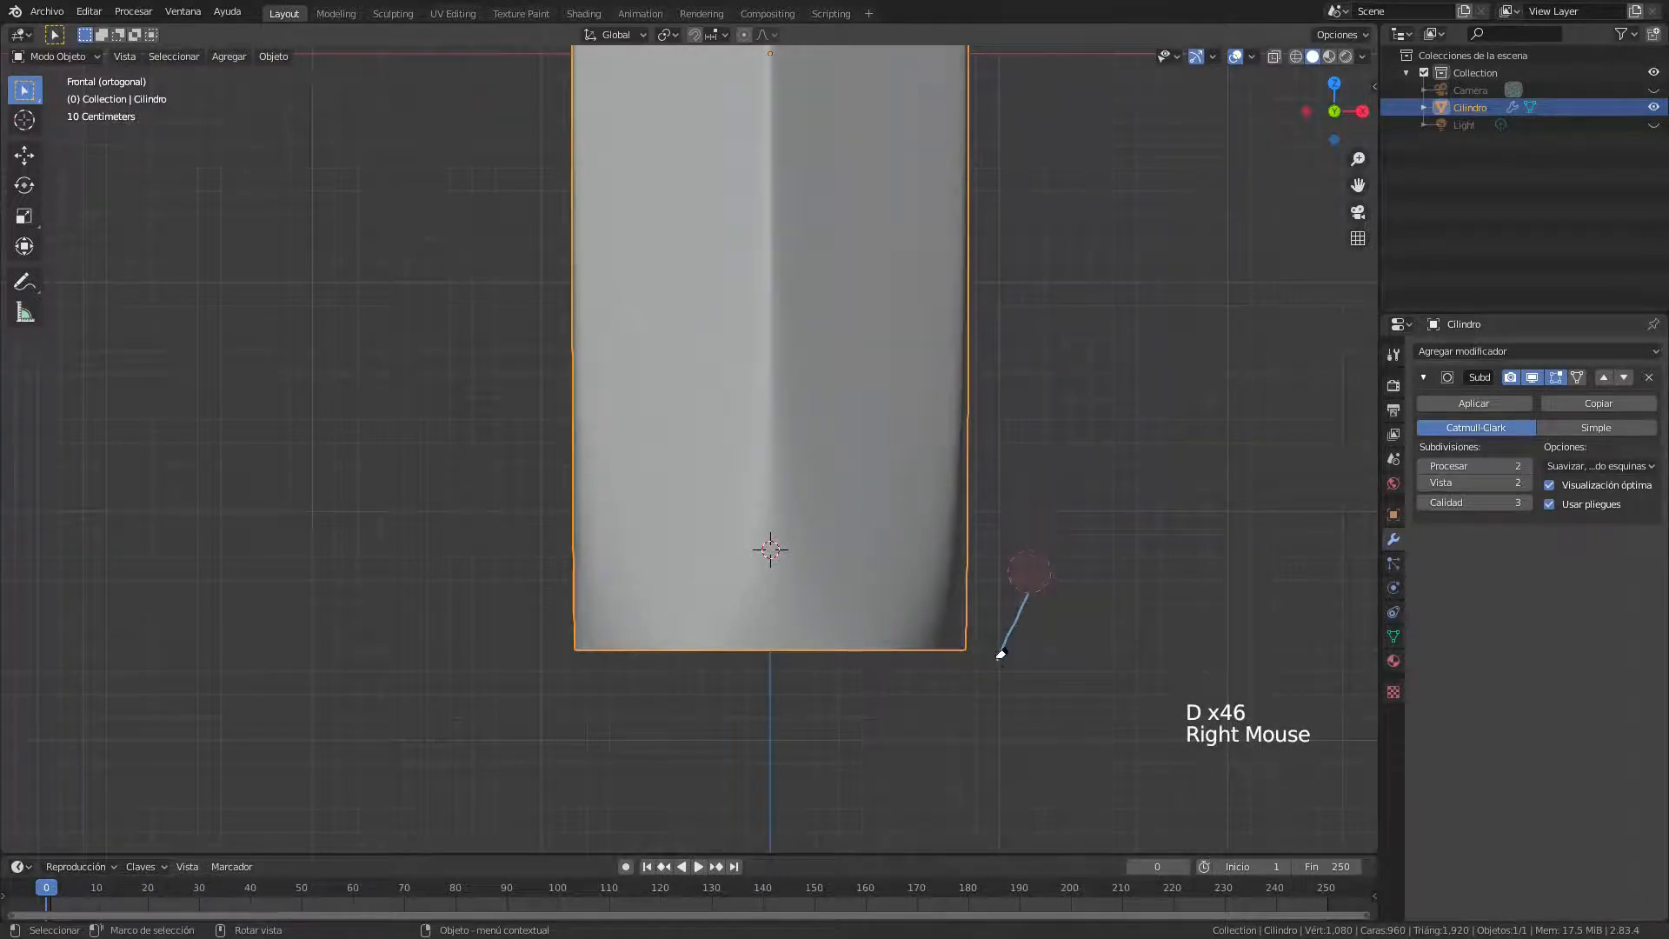
In Edit Mode, scale the bottom circular edge loop uniformly to about 0.657 in front view, then return to Object Mode
scroll(860, 634, "down", 1)
key("Tab")
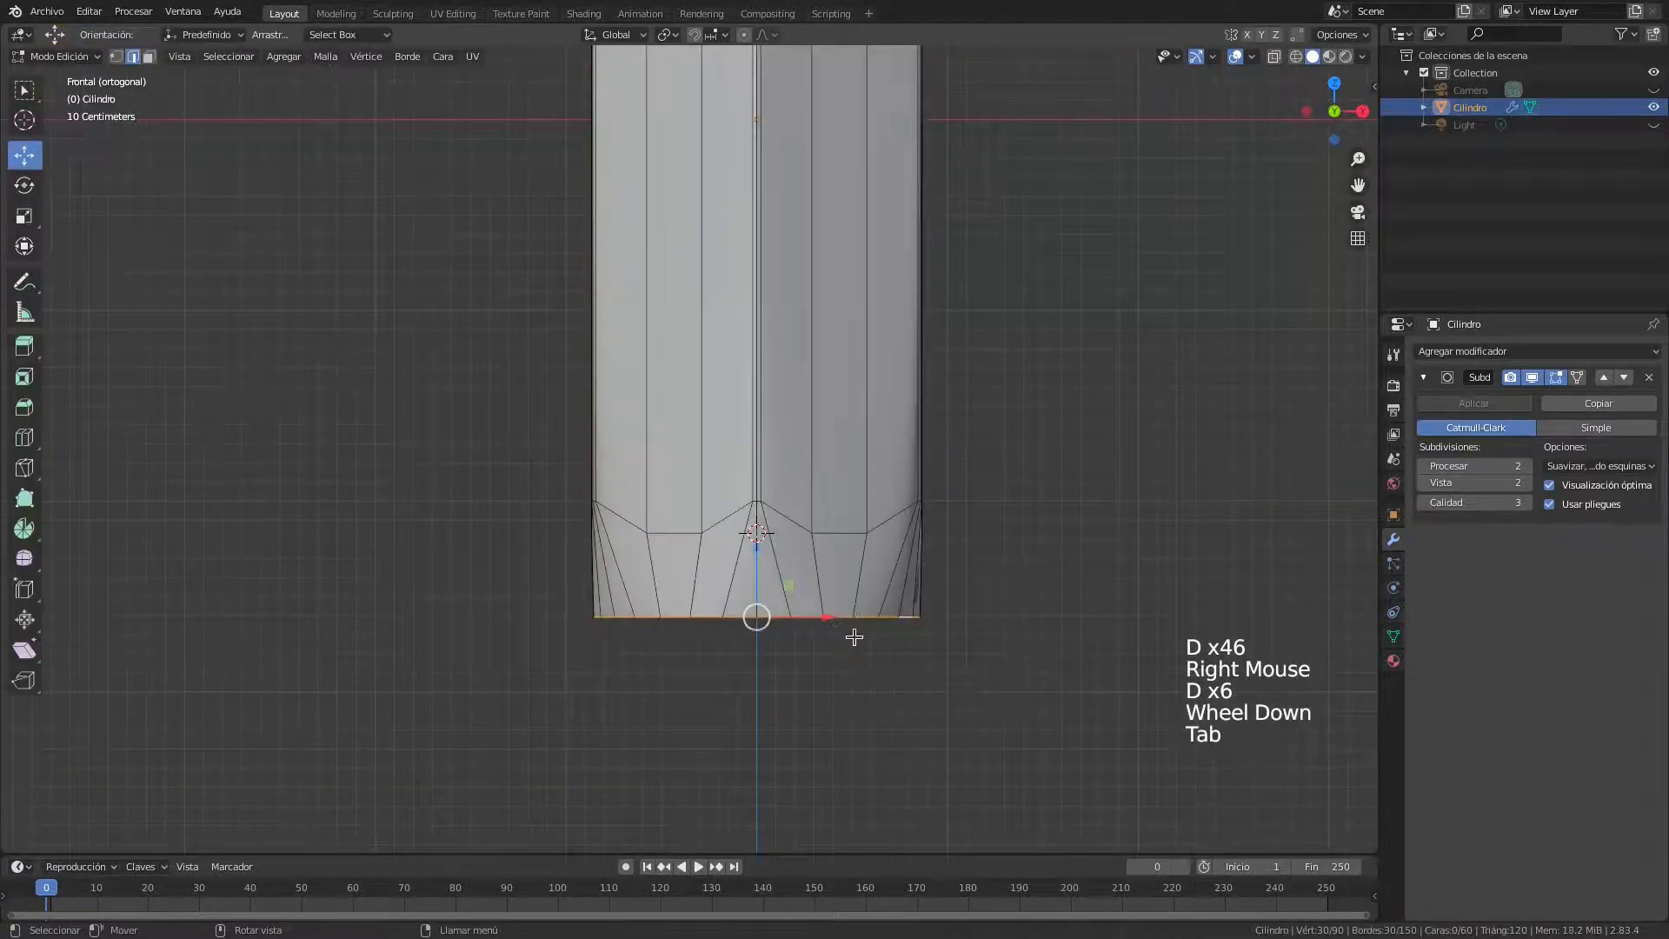
scroll(1055, 675, "up", 2)
middle_click_drag(1055, 674, 991, 451, "shift")
scroll(1029, 540, "up", 1)
middle_click_drag(1029, 540, 1084, 533)
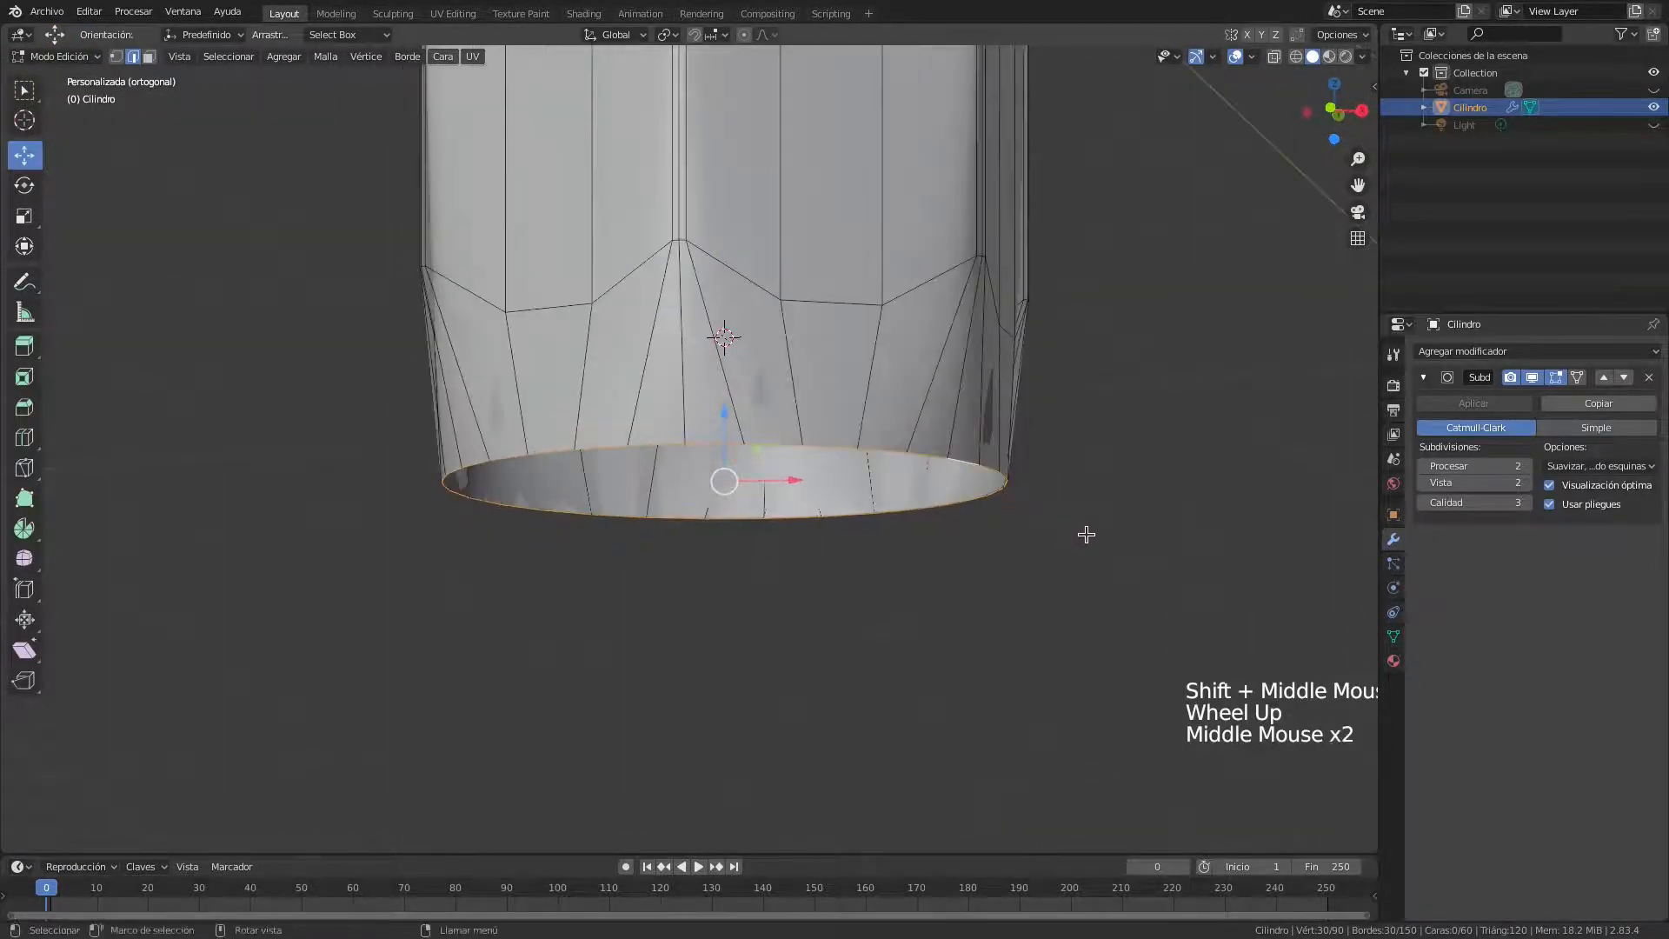
key("KP_1")
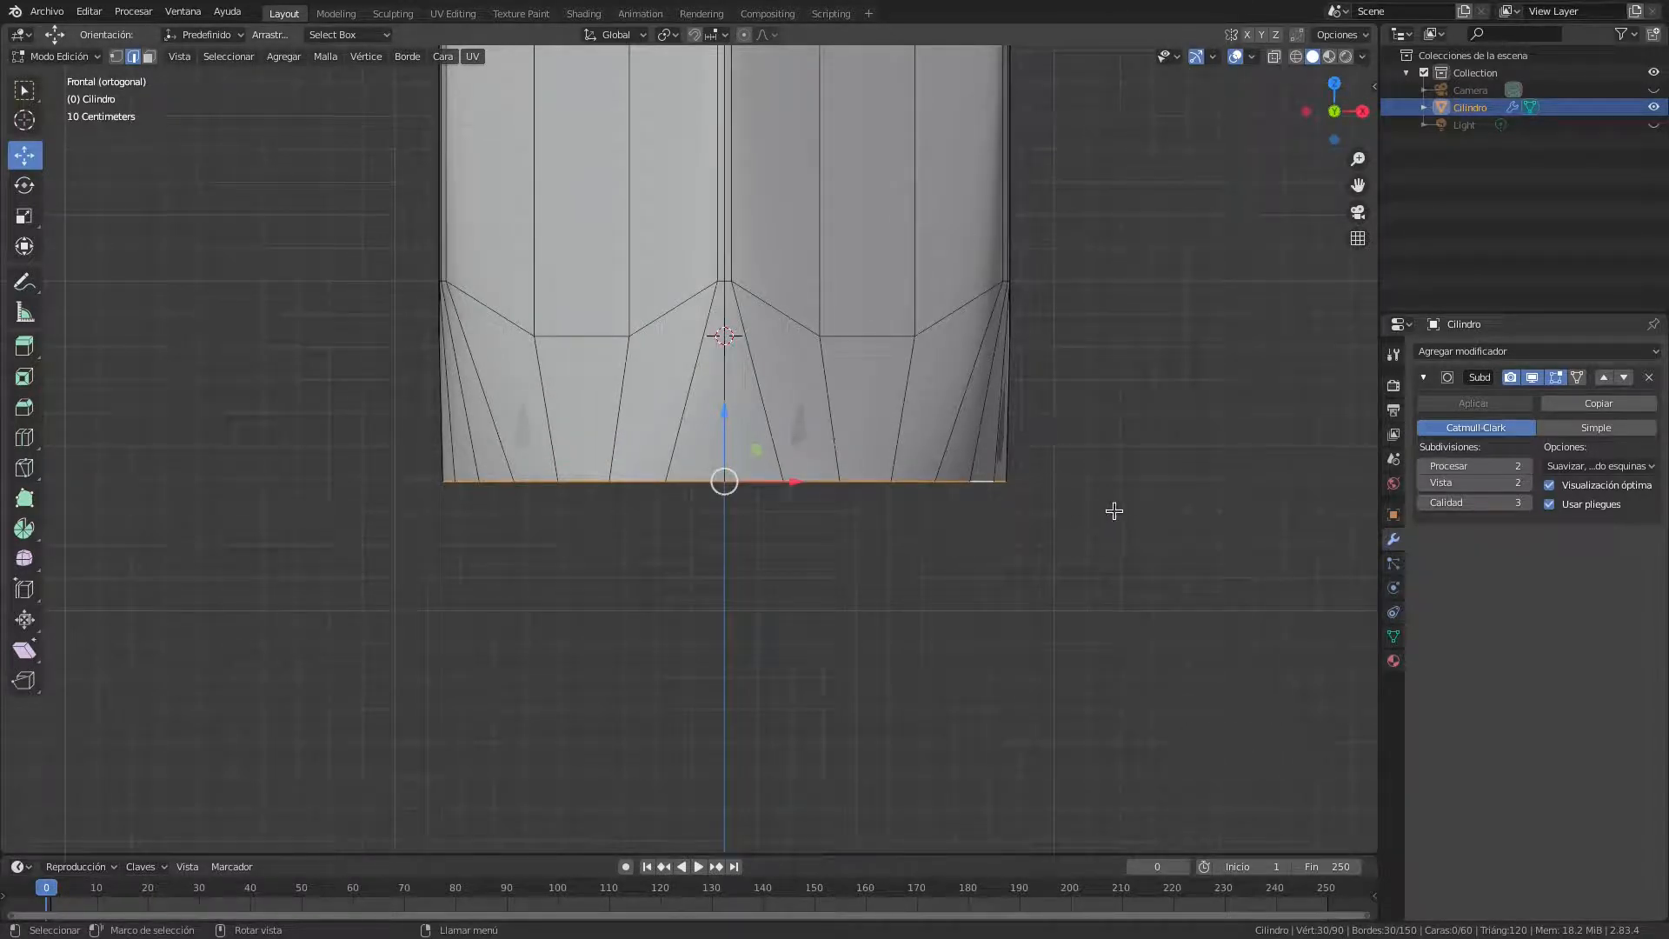
key("s")
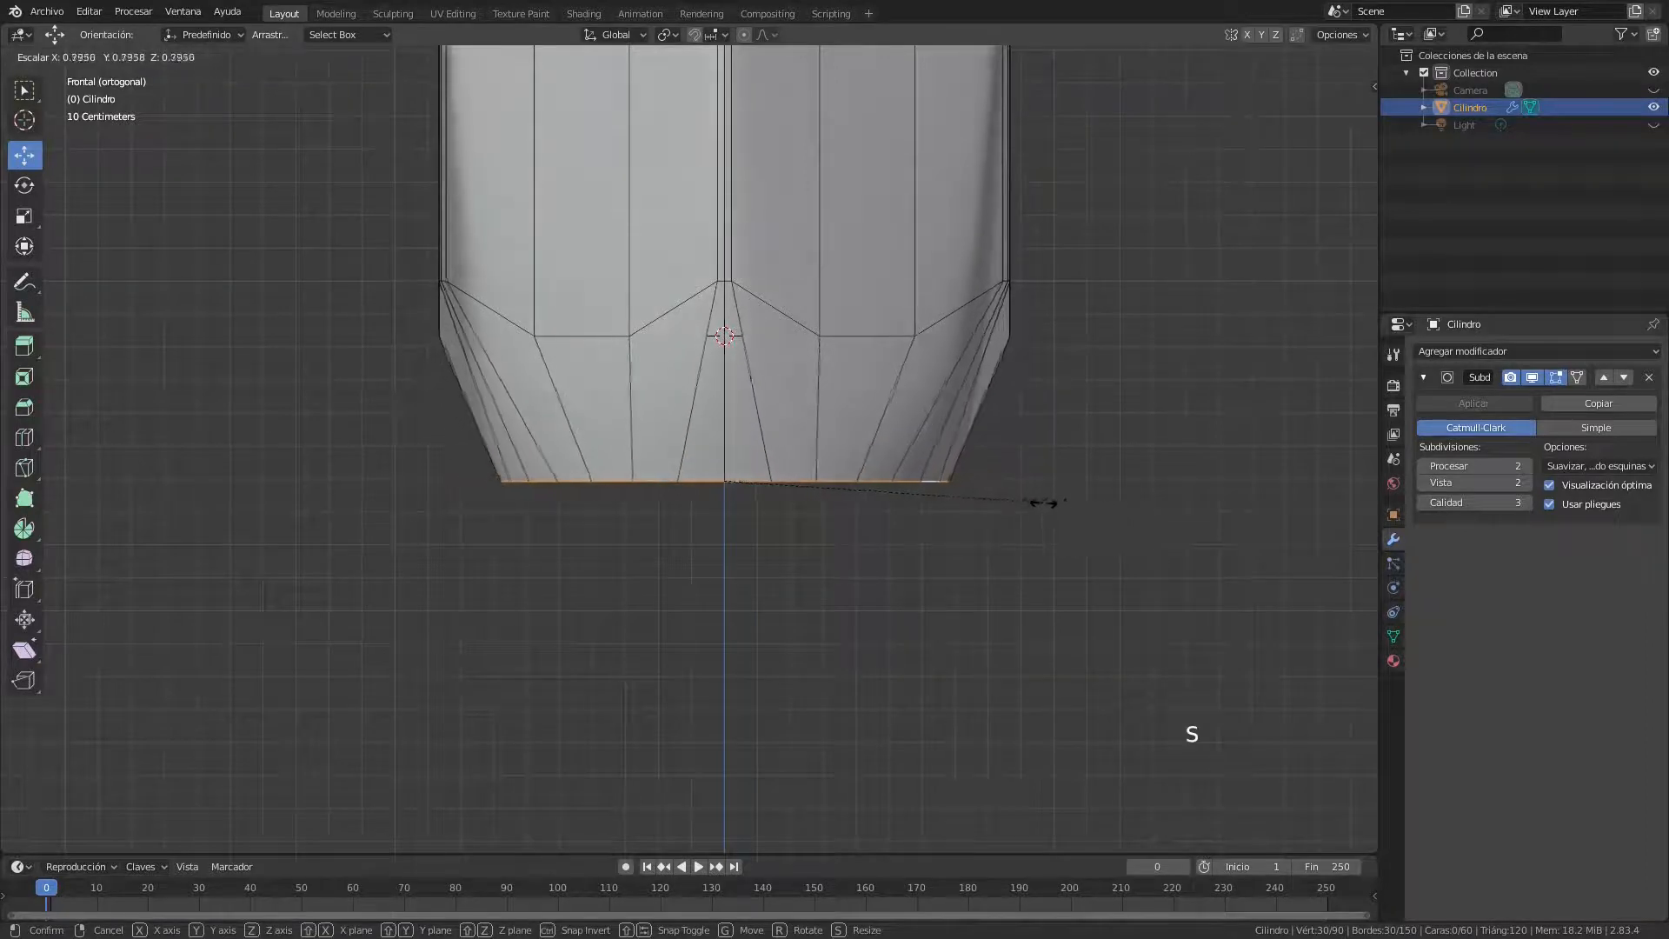
left_click(987, 496)
scroll(962, 518, "down", 3, "shift")
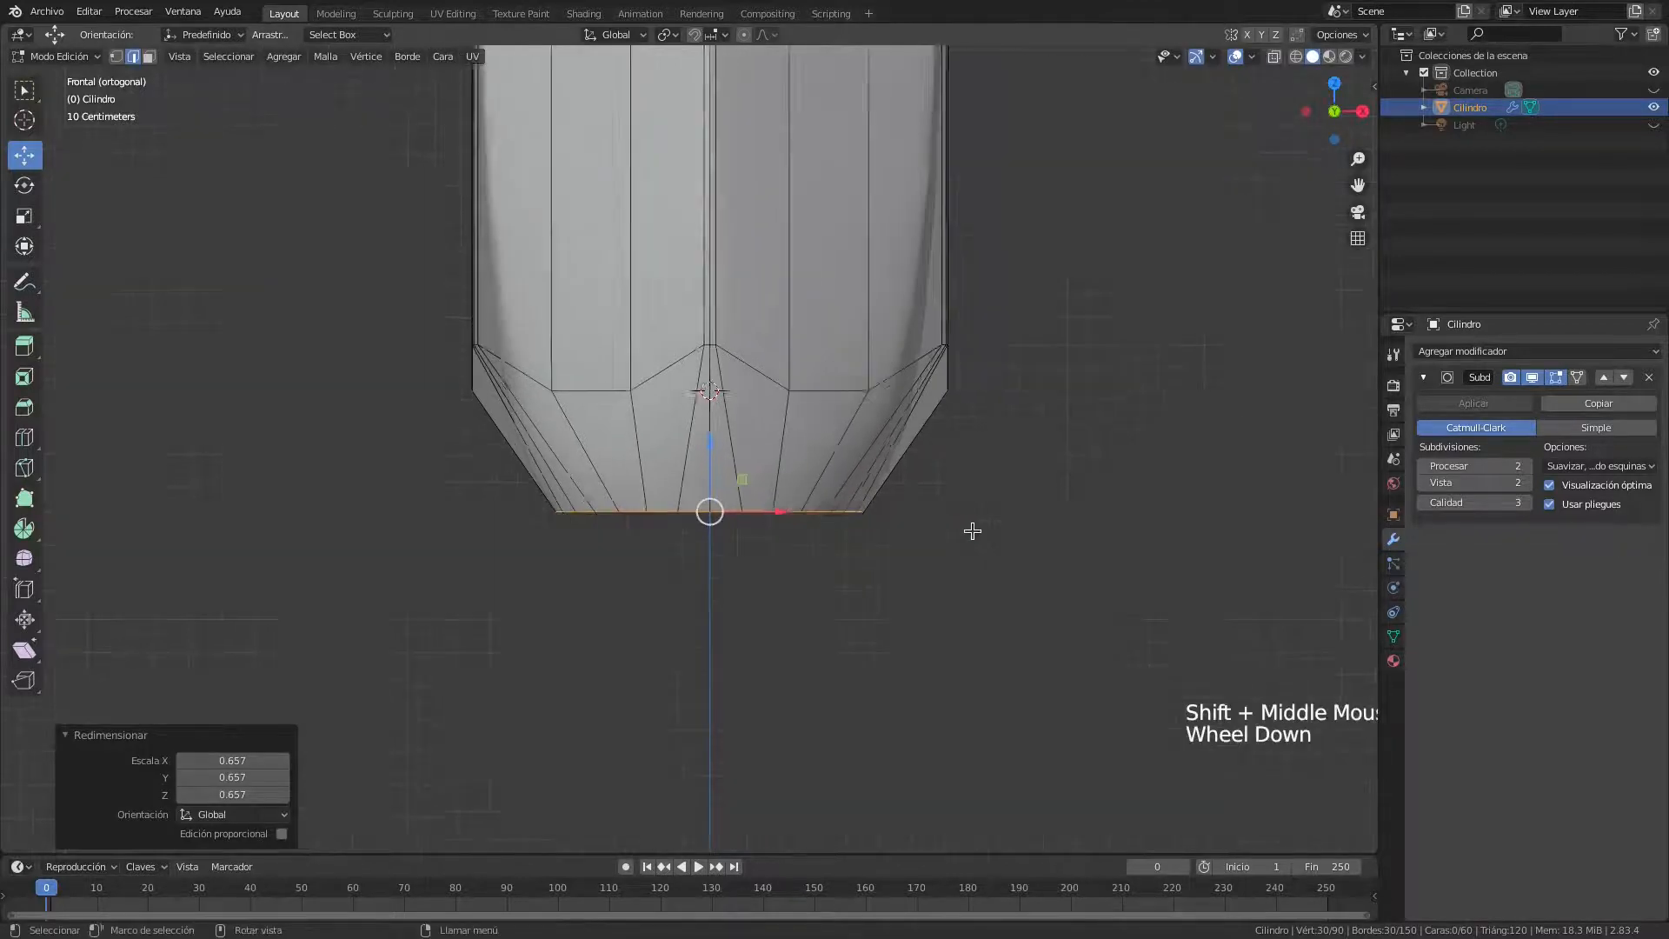
scroll(972, 531, "down", 1)
key("Tab")
Sketch an annotation stroke beside the curved lower silhouette of the pencil body in Object Mode, then erase it
middle_click_drag(981, 493, 933, 544, "shift")
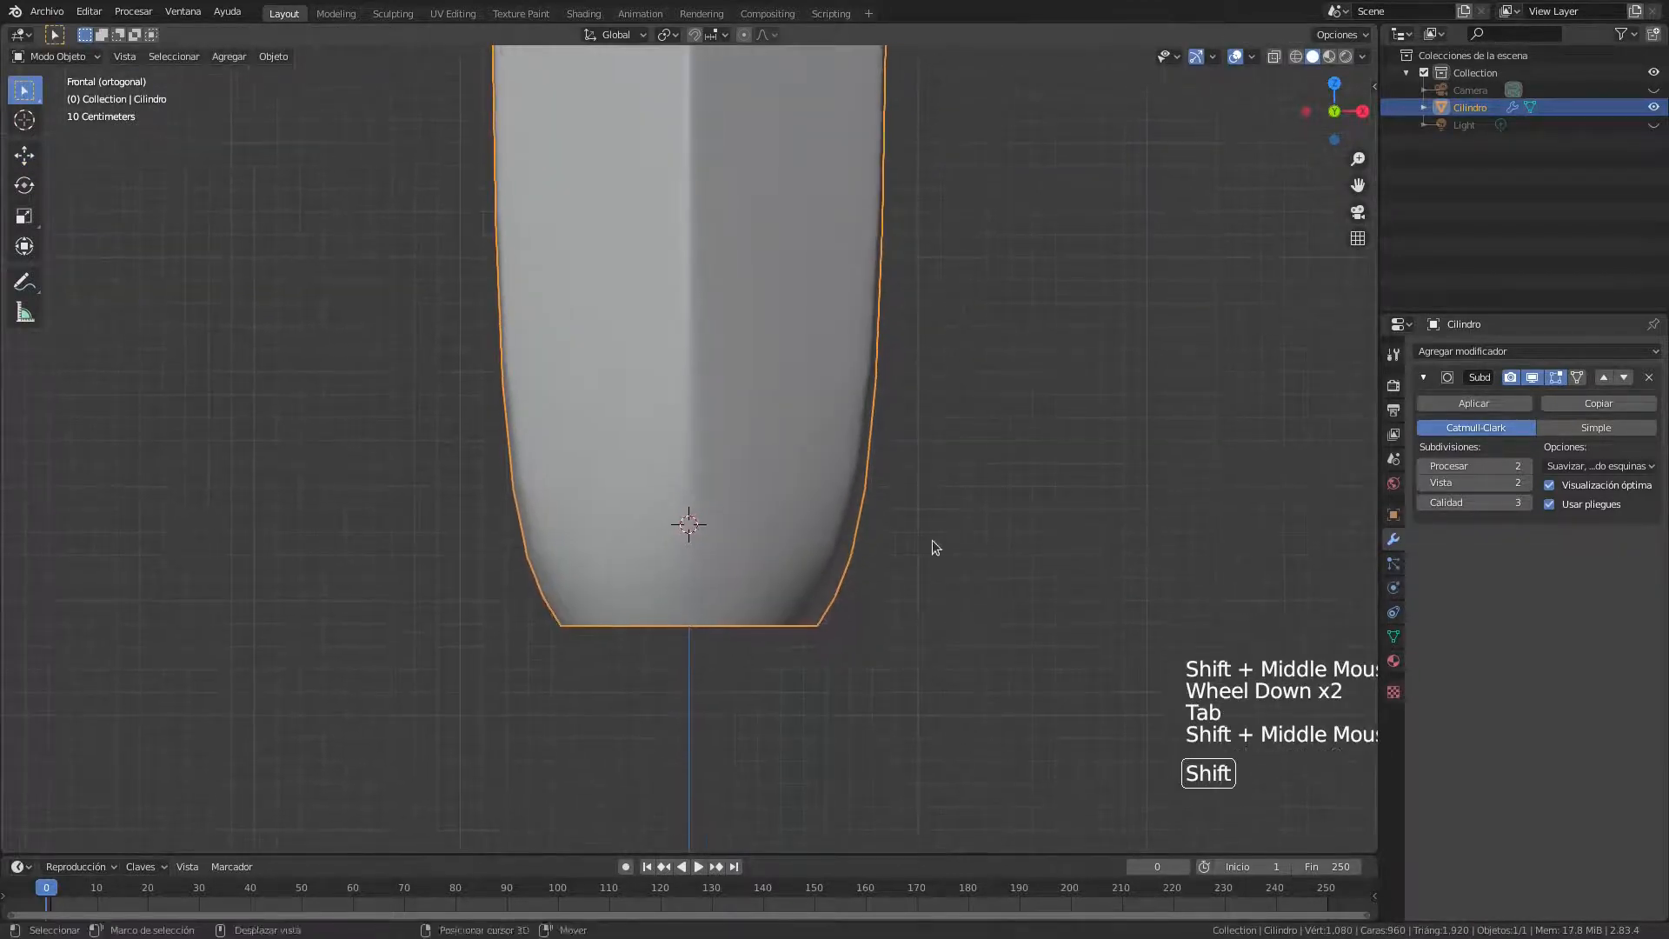
key("d")
left_click_drag(908, 371, 909, 463)
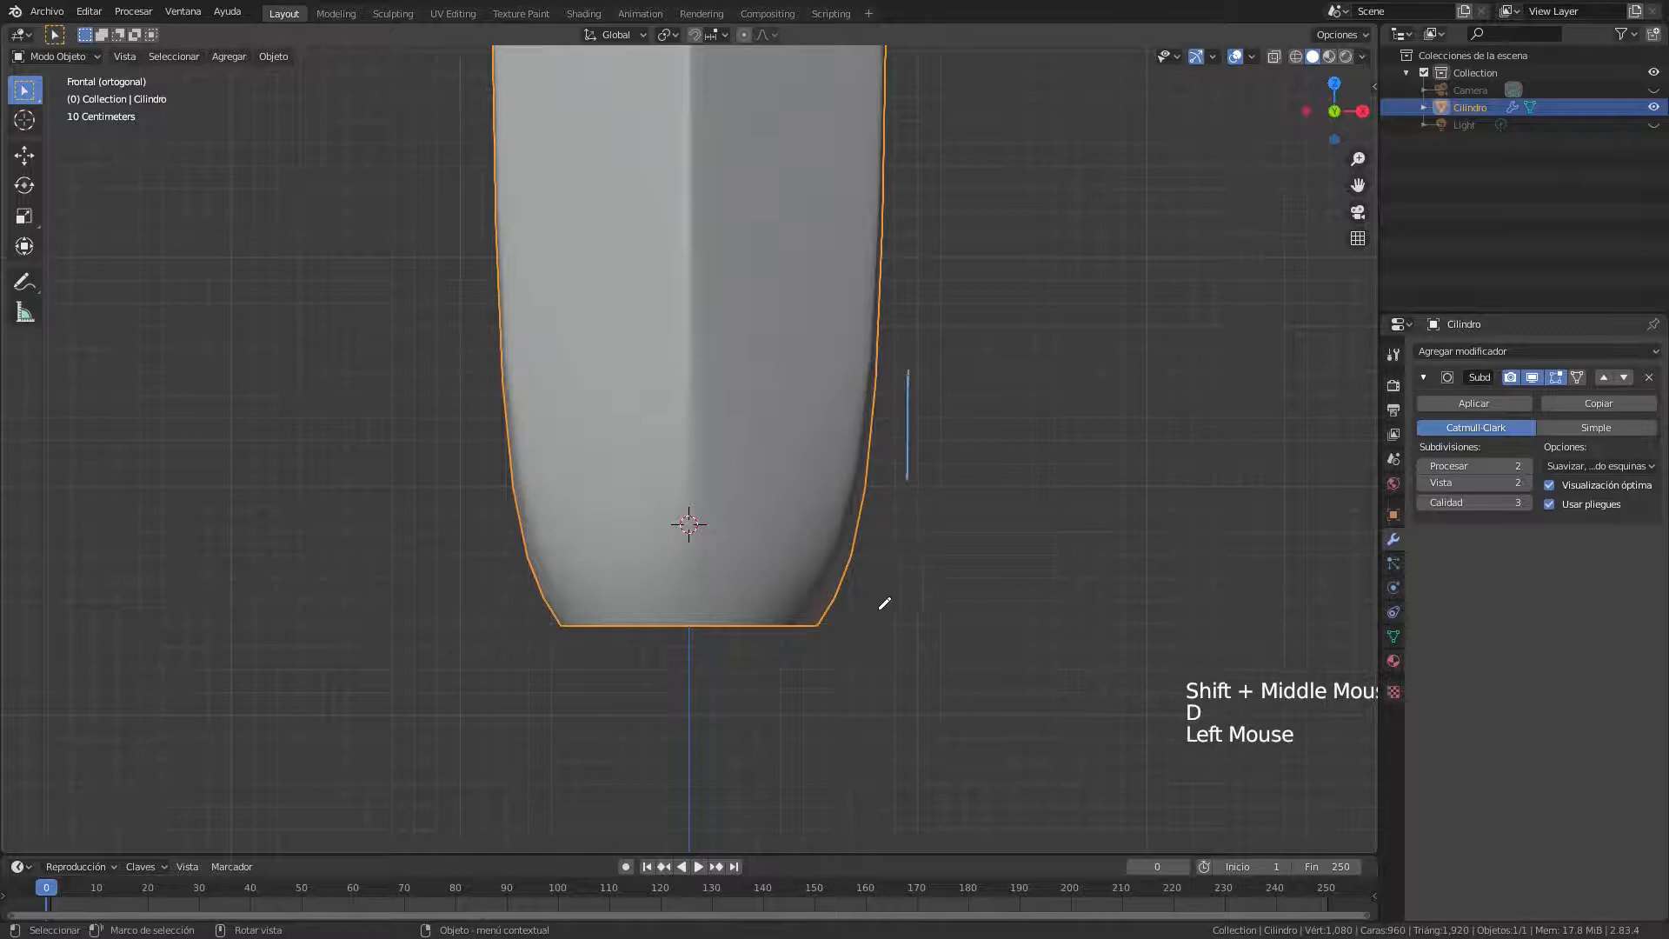
left_click_drag(884, 603, 868, 630)
right_click_drag(905, 367, 904, 514)
right_click_drag(852, 652, 860, 624)
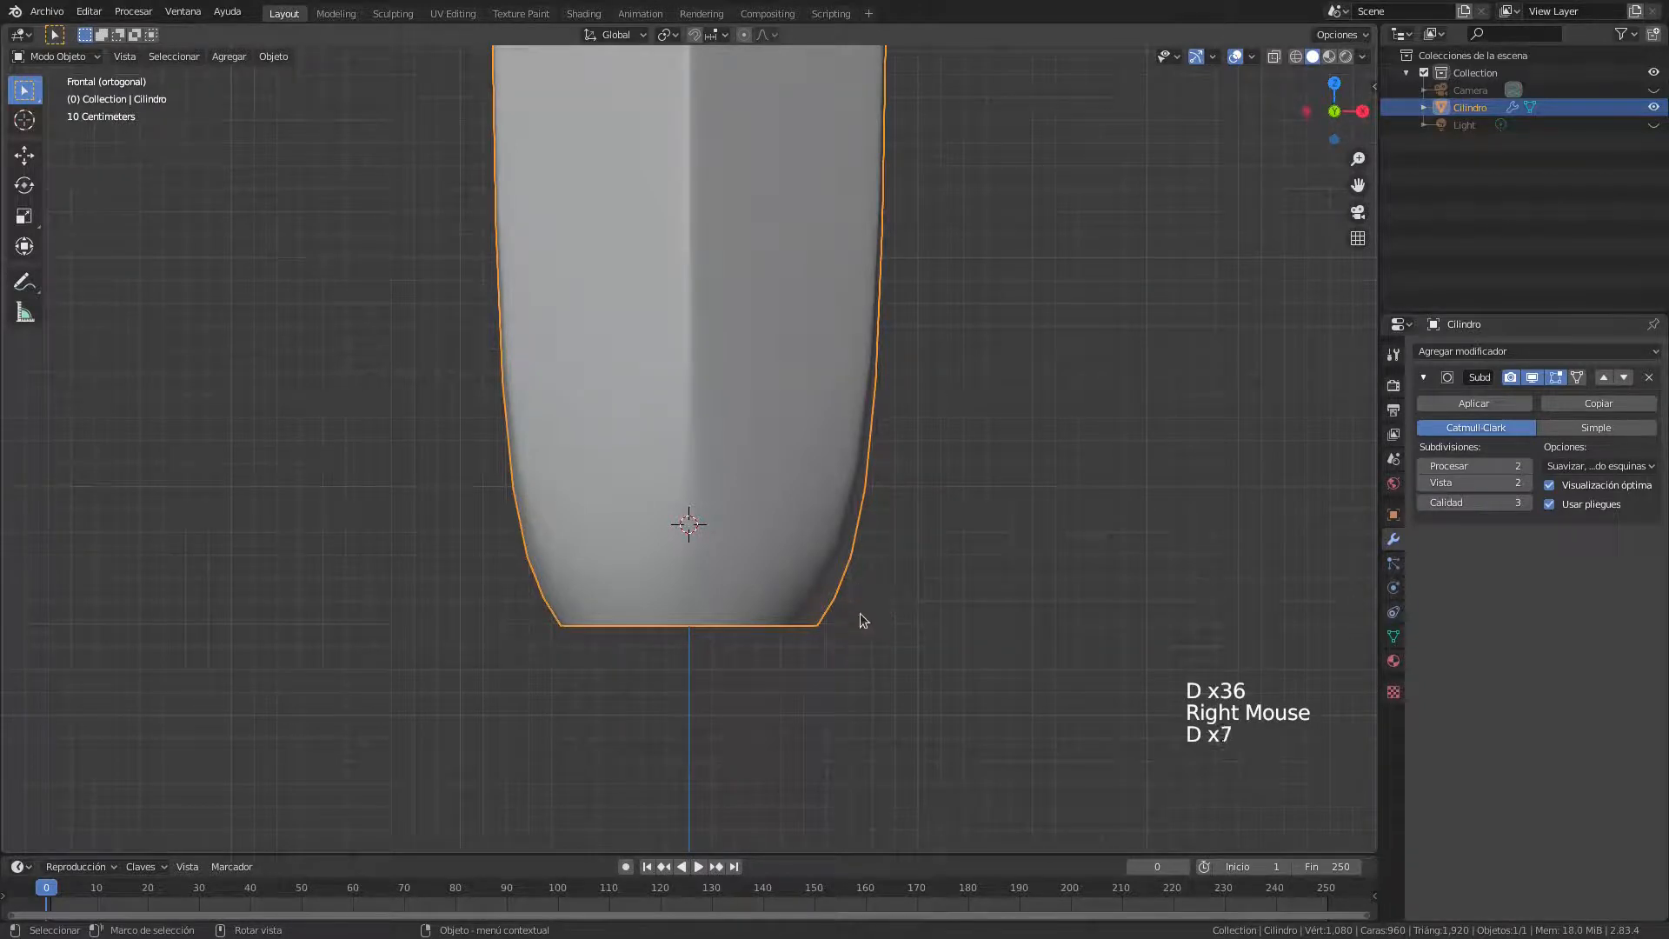
In Edit Mode, add one loop cut around the body slid to factor 0.990, just above the zigzag edge, and return to Object Mode
scroll(864, 596, "down", 2)
key("Tab")
mouse_move(857, 522)
middle_mouse_down("shift")
mouse_move(888, 502)
mouse_move(898, 558)
middle_mouse_up("shift")
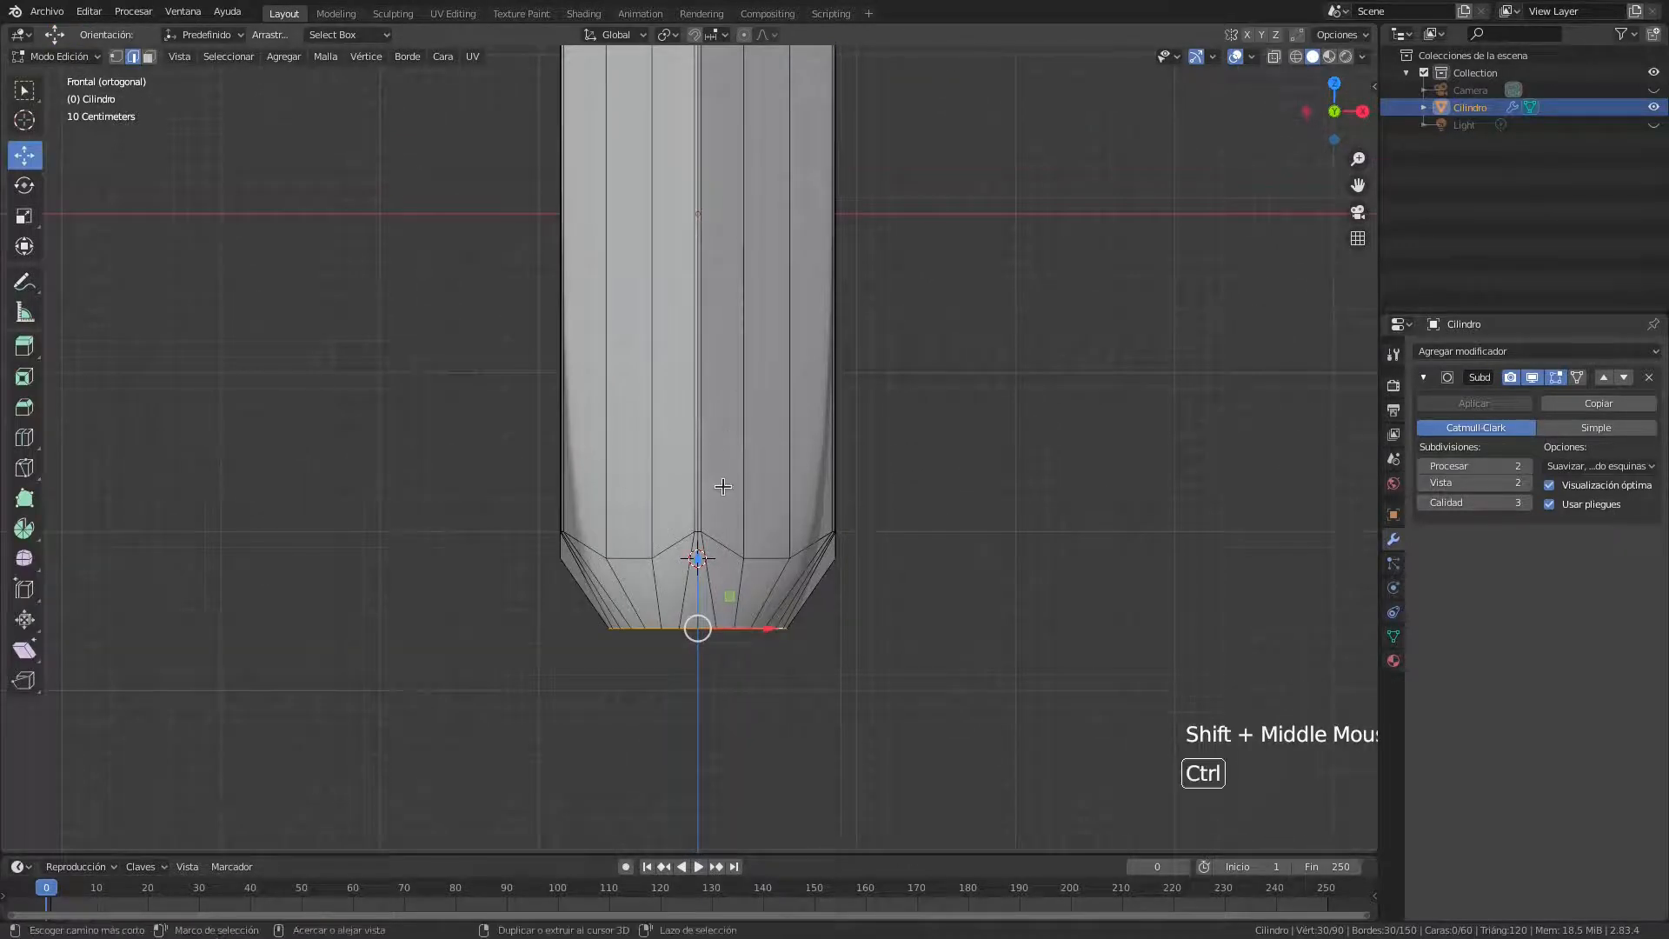
key("ctrl+r")
left_click(761, 409)
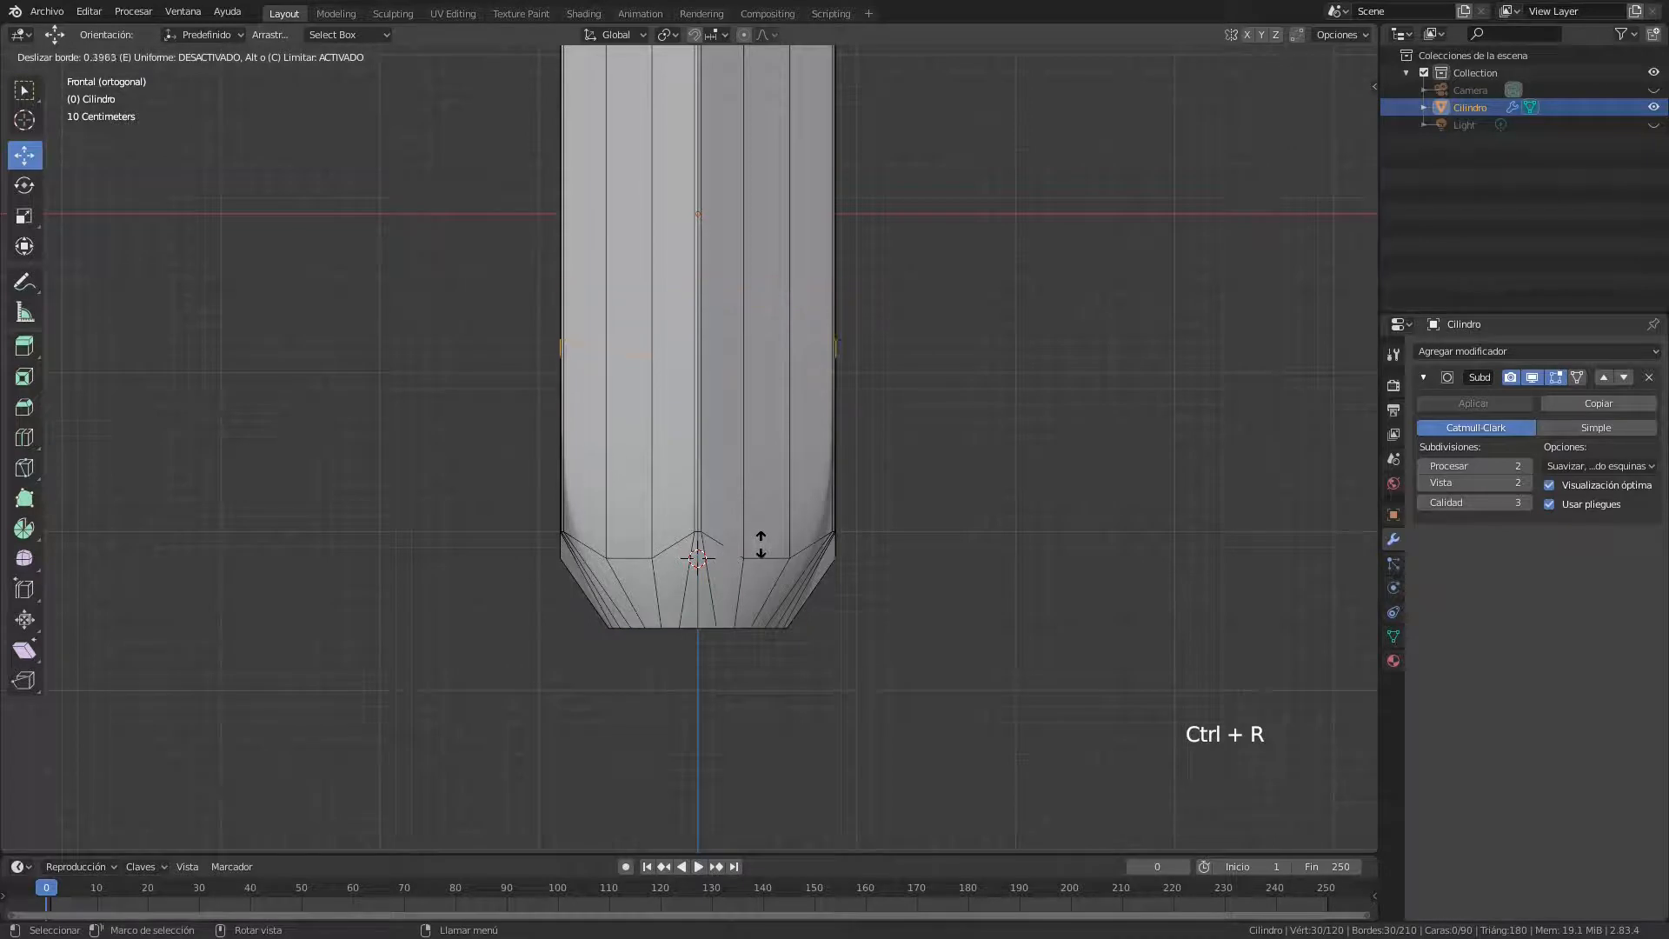
left_click(735, 733)
scroll(950, 663, "up", 4)
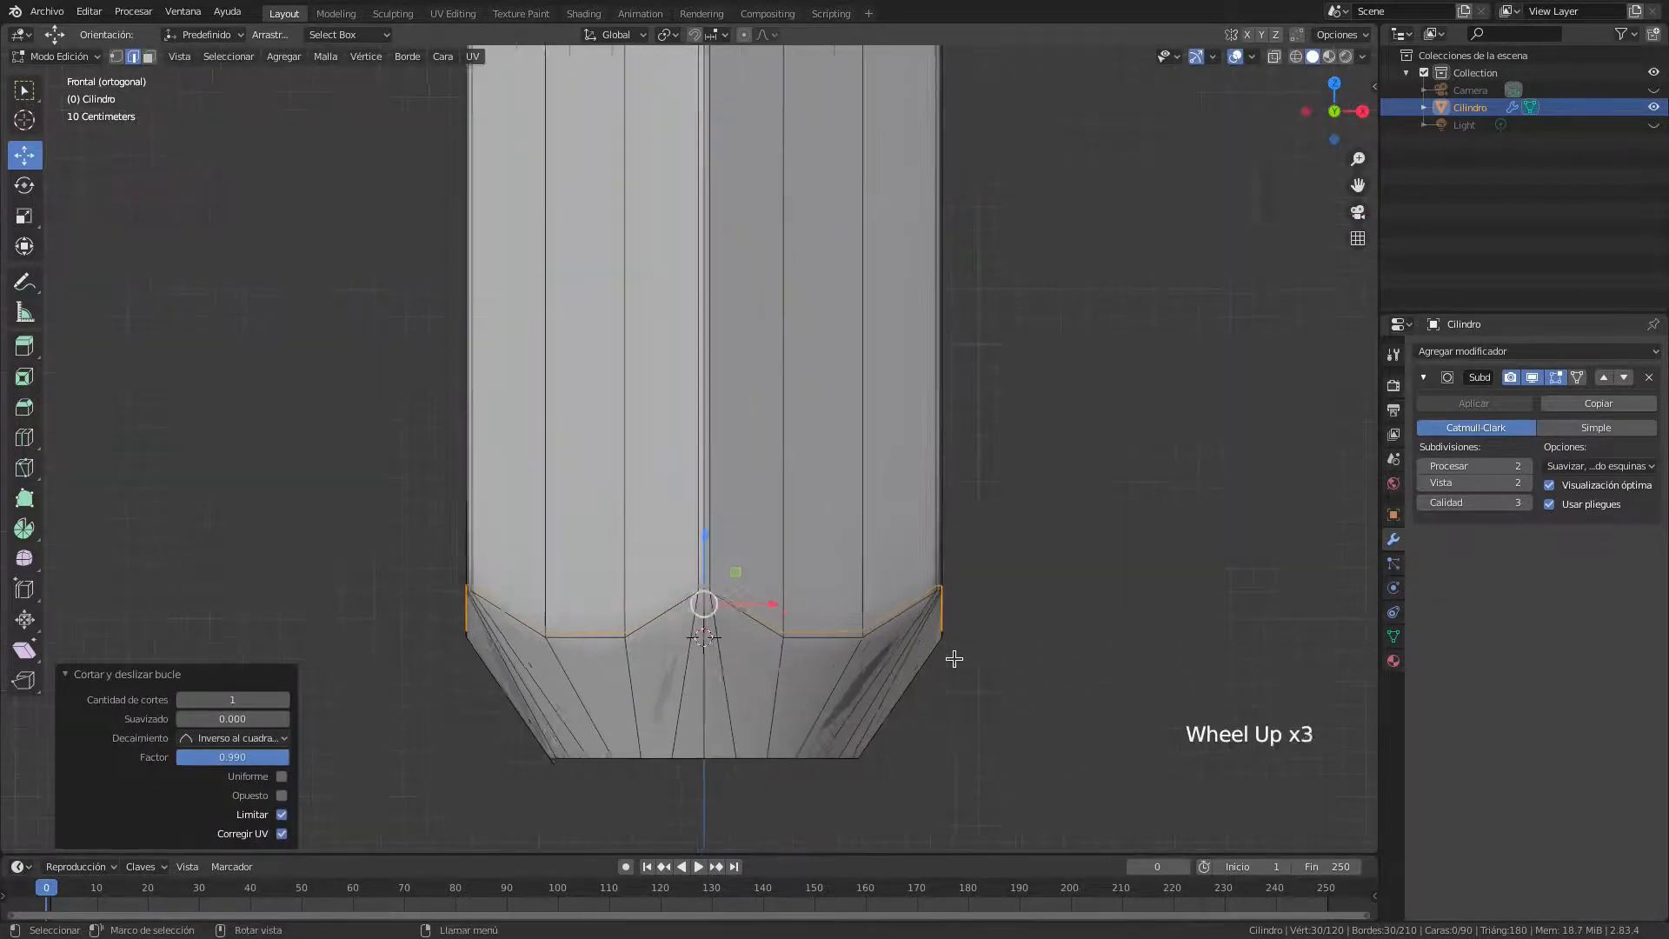
middle_click_drag(1078, 639, 1048, 404, "shift")
key("Tab")
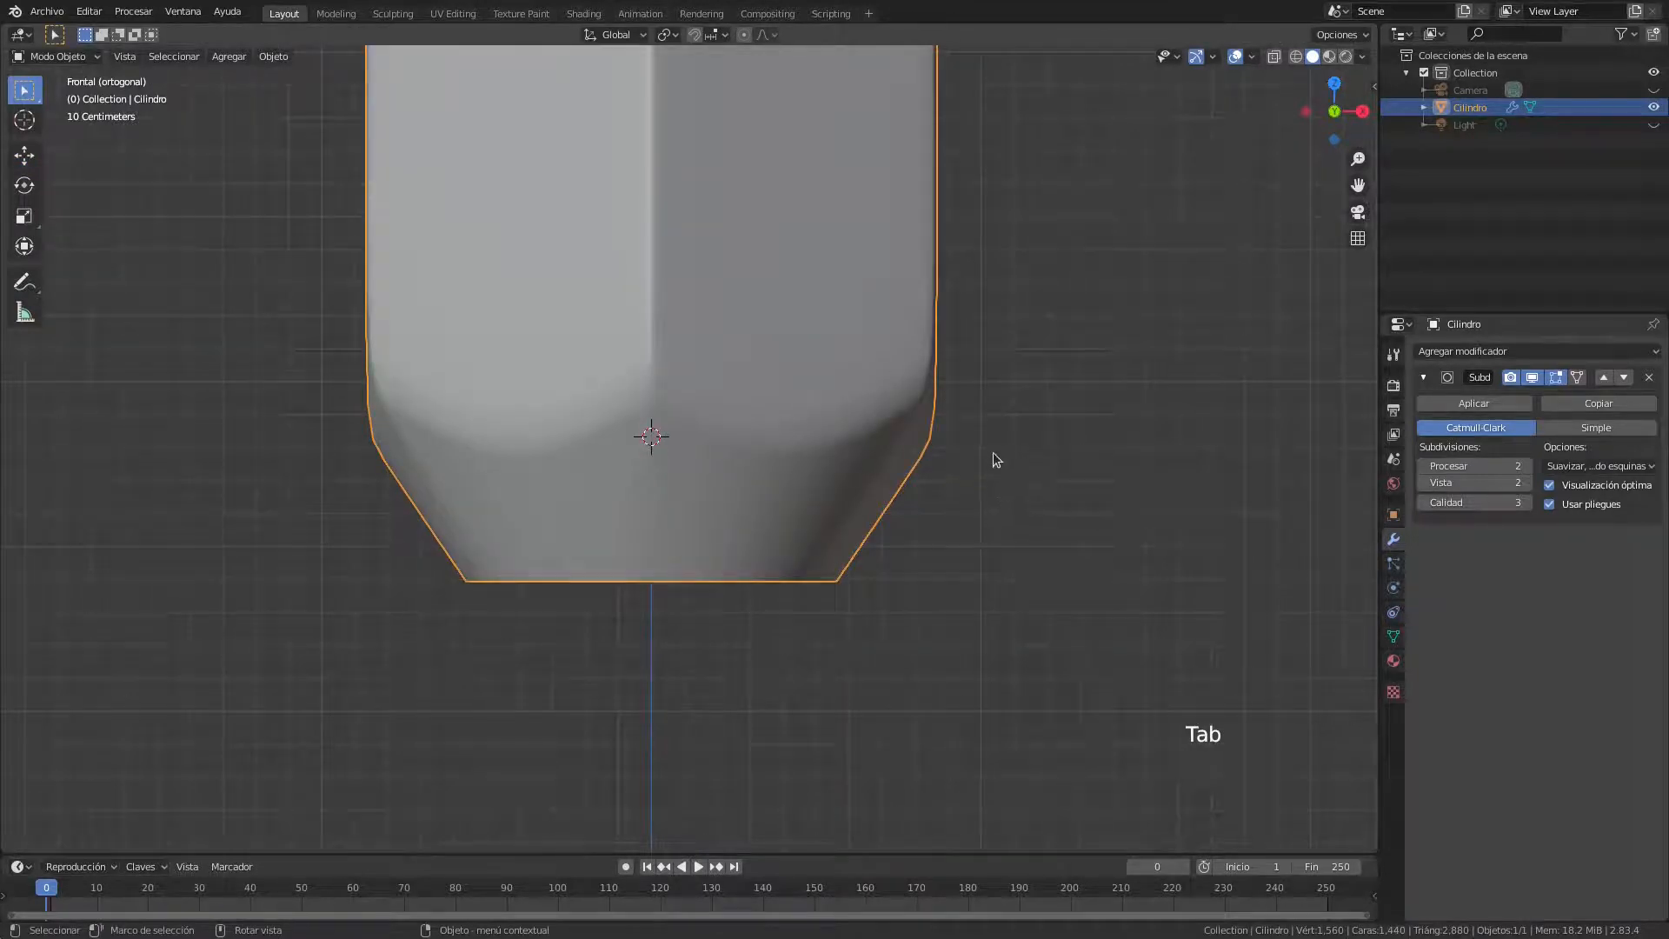
Sketch an annotation stroke following the sharper bend where the body meets the taper, then erase it
left_click_drag(967, 364, 967, 398)
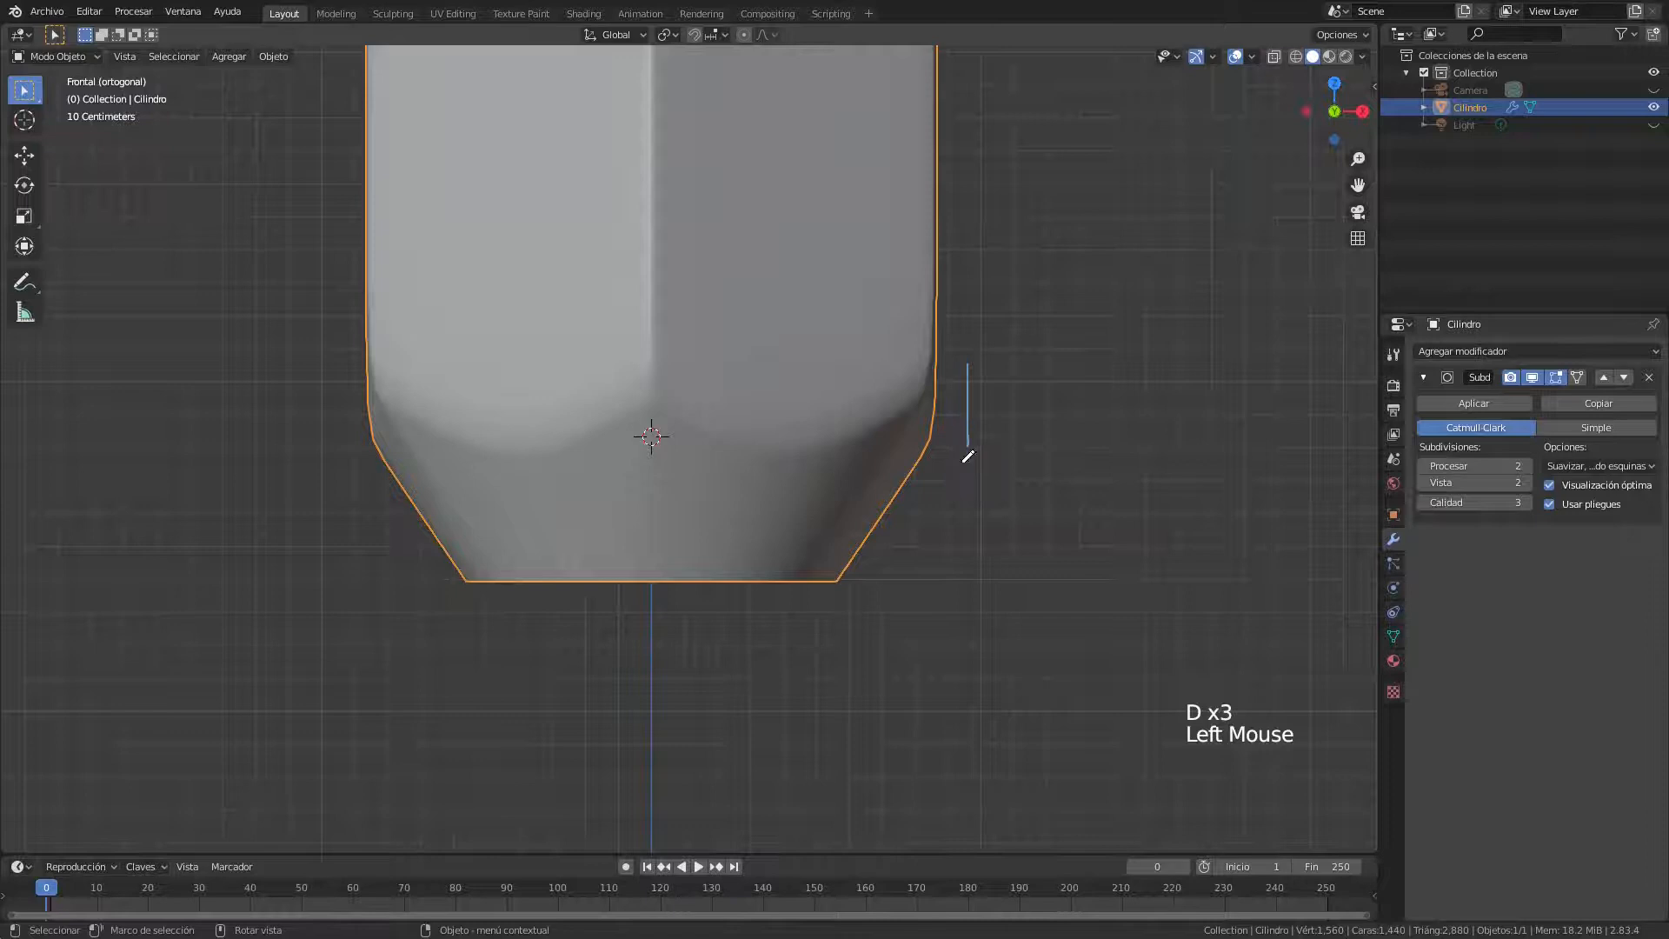
left_click_drag(926, 522, 923, 525)
right_click_drag(972, 364, 974, 414)
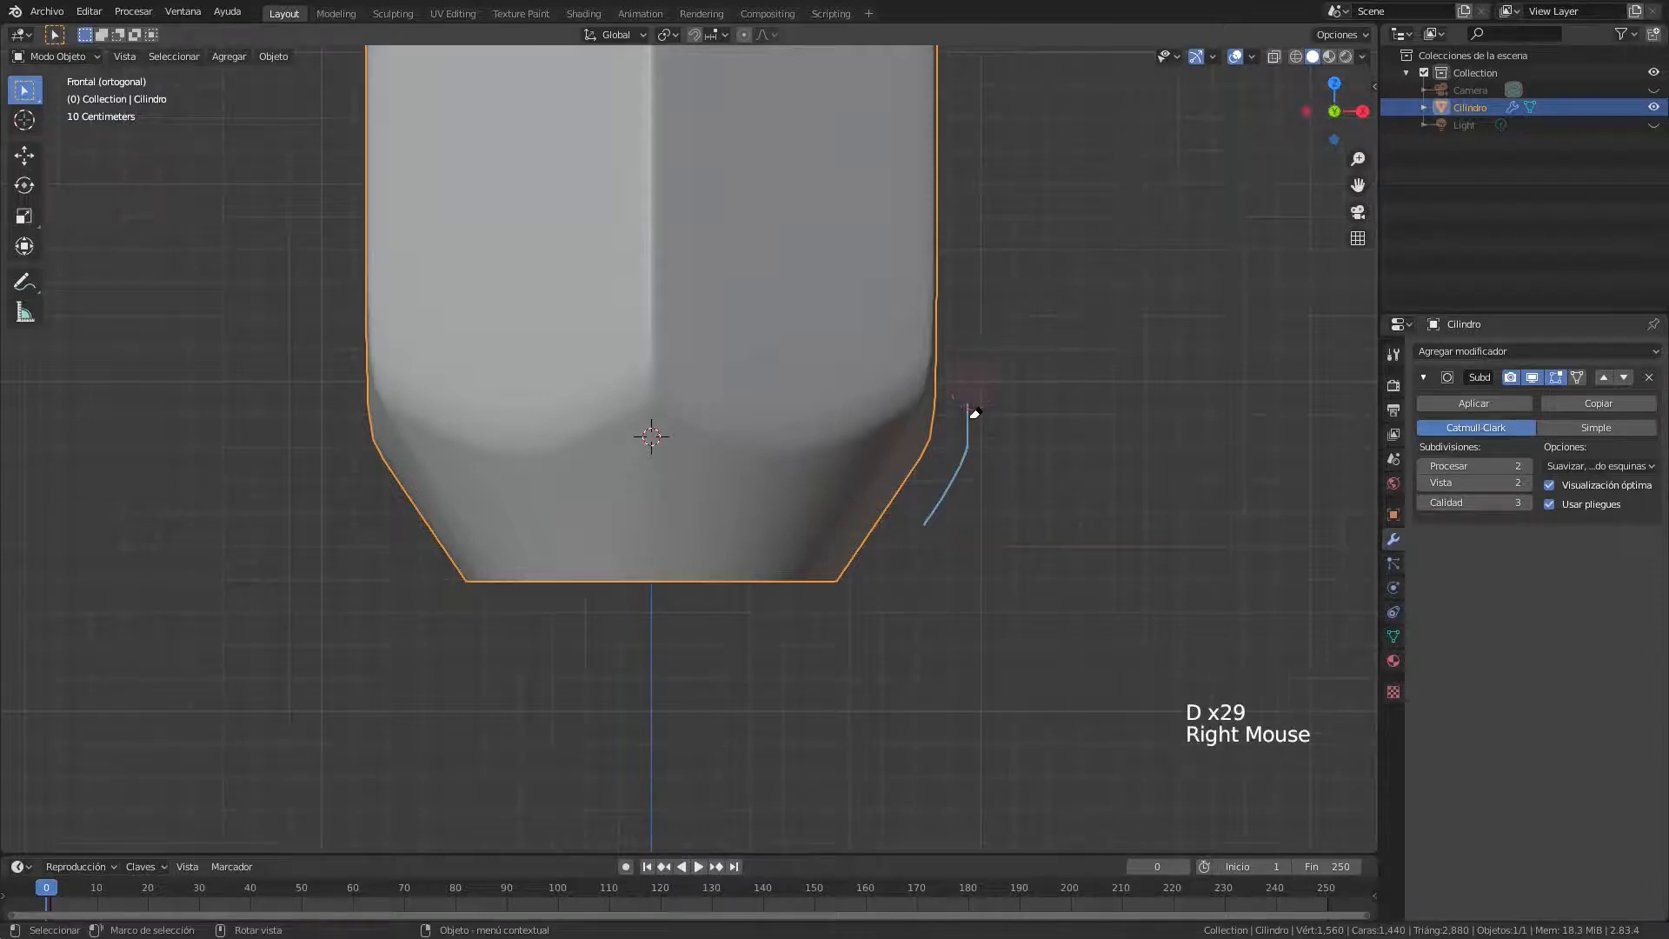
right_click_drag(923, 529, 916, 524)
scroll(917, 519, "down", 2)
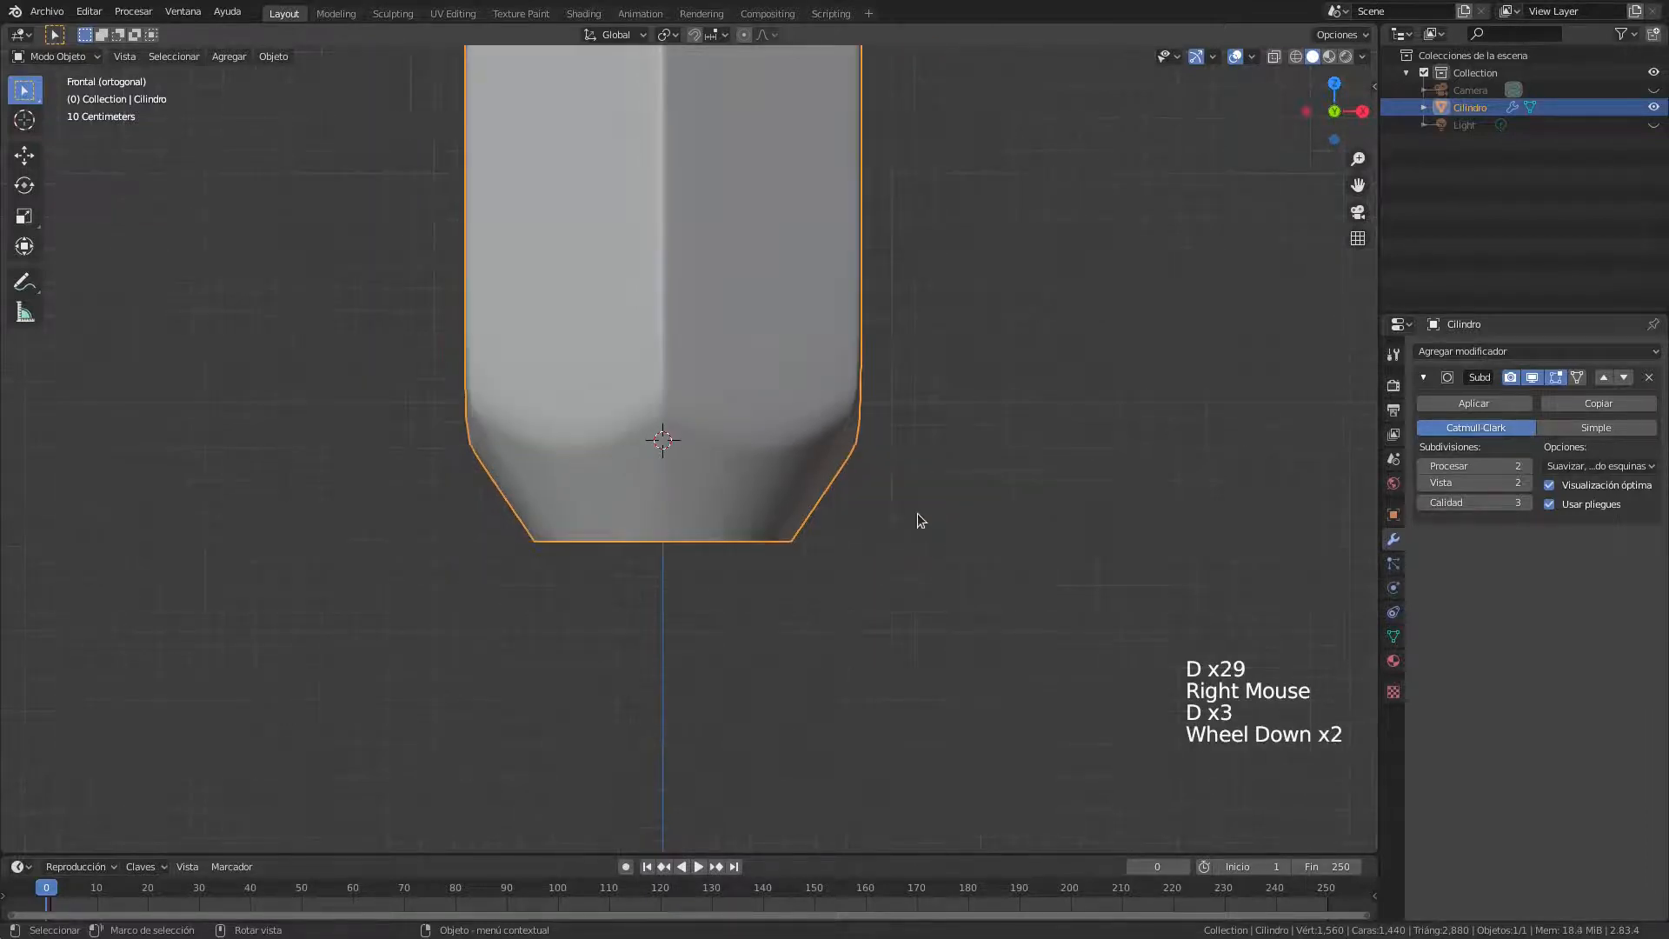
In Edit Mode, select only the bottom circular edge loop and extrude it about 0.772 m downward along Z in front view
key("Tab")
scroll(916, 511, "down", 2)
middle_click_drag(850, 505, 865, 499, "shift")
scroll(887, 499, "up", 1)
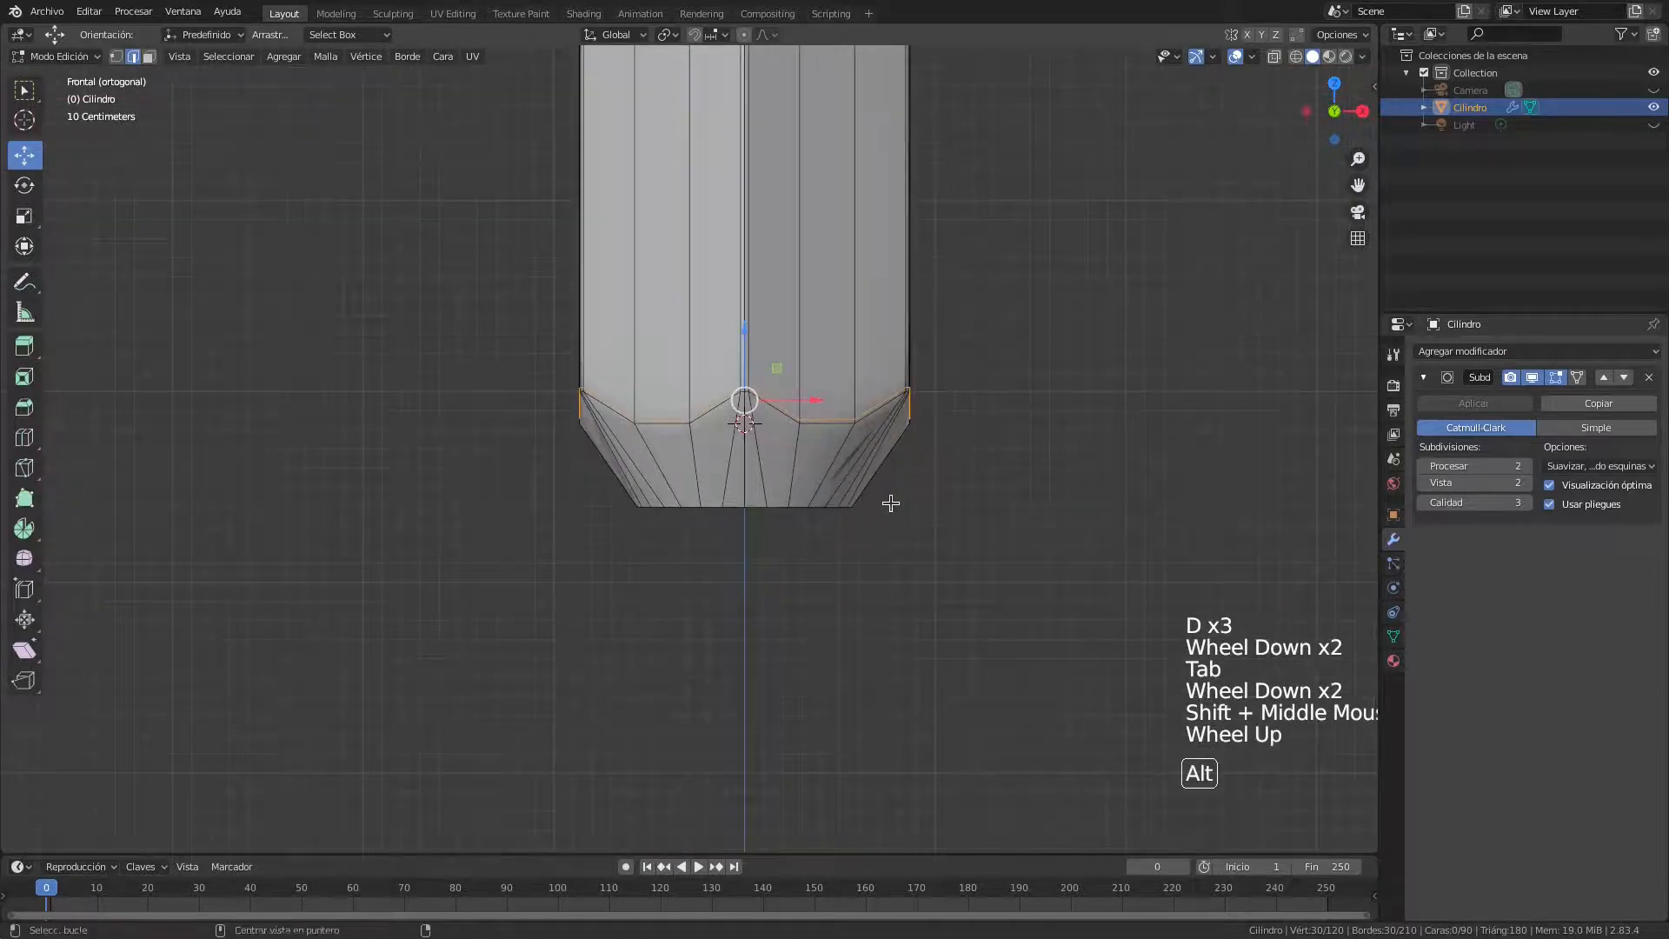
key("alt+a")
scroll(875, 525, "up", 3)
left_click(859, 561, "alt+shift")
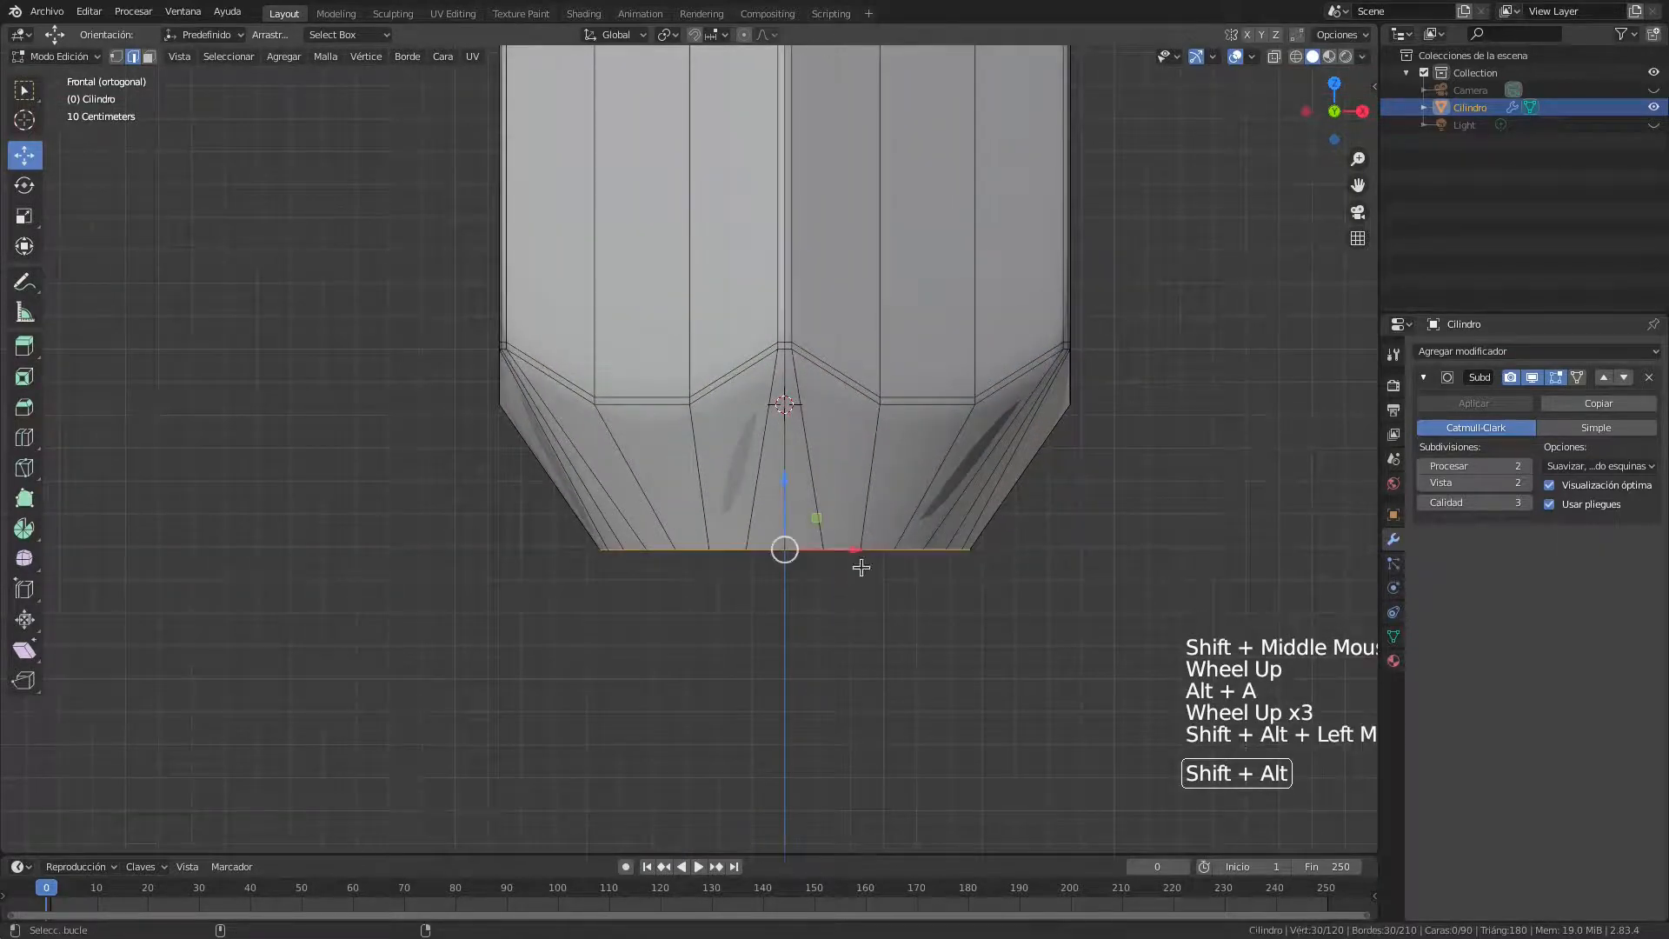
middle_click_drag(883, 603, 837, 567)
scroll(857, 574, "down", 3)
key("KP_1")
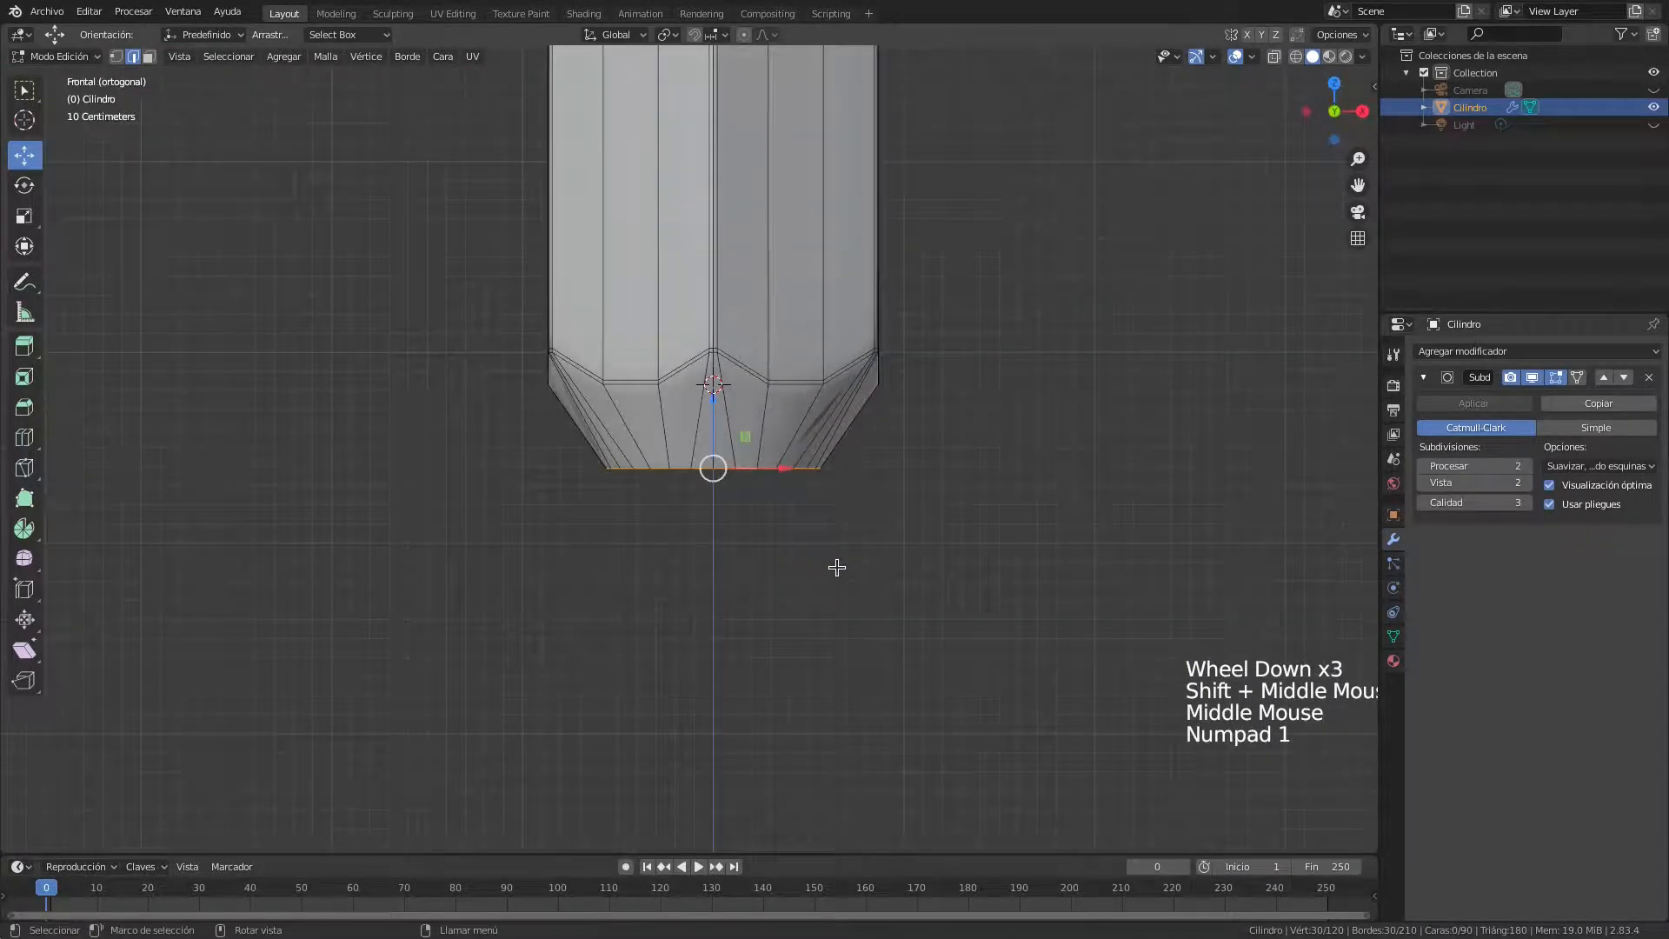
scroll(842, 554, "up", 1)
scroll(842, 554, "up", 1)
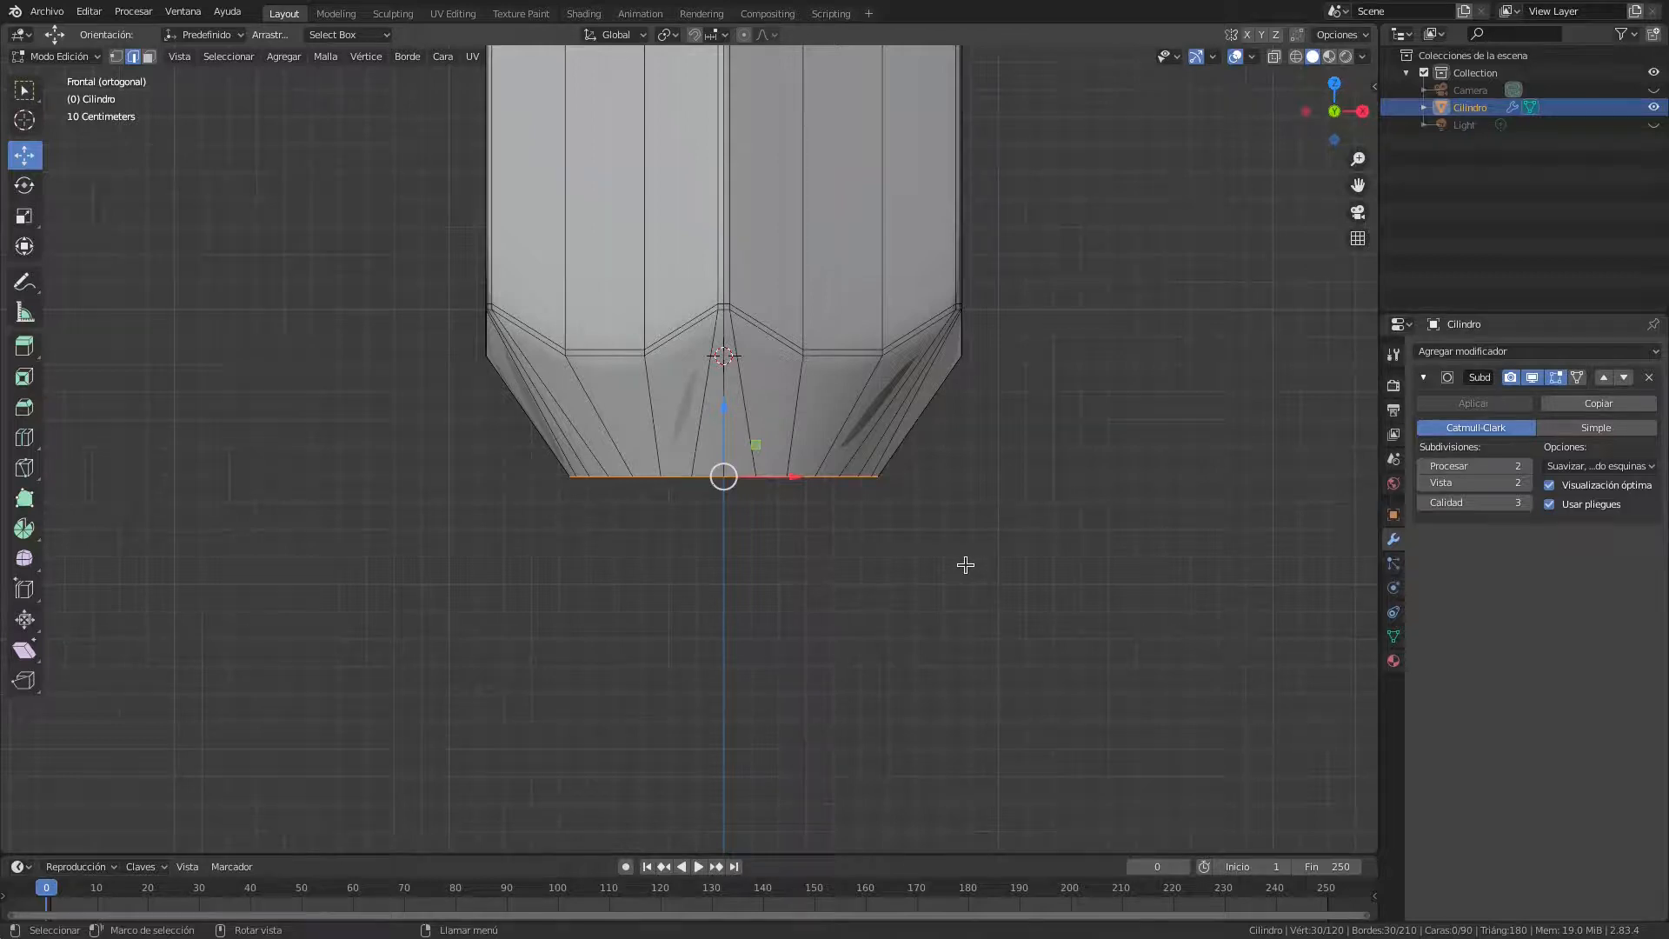
key("e")
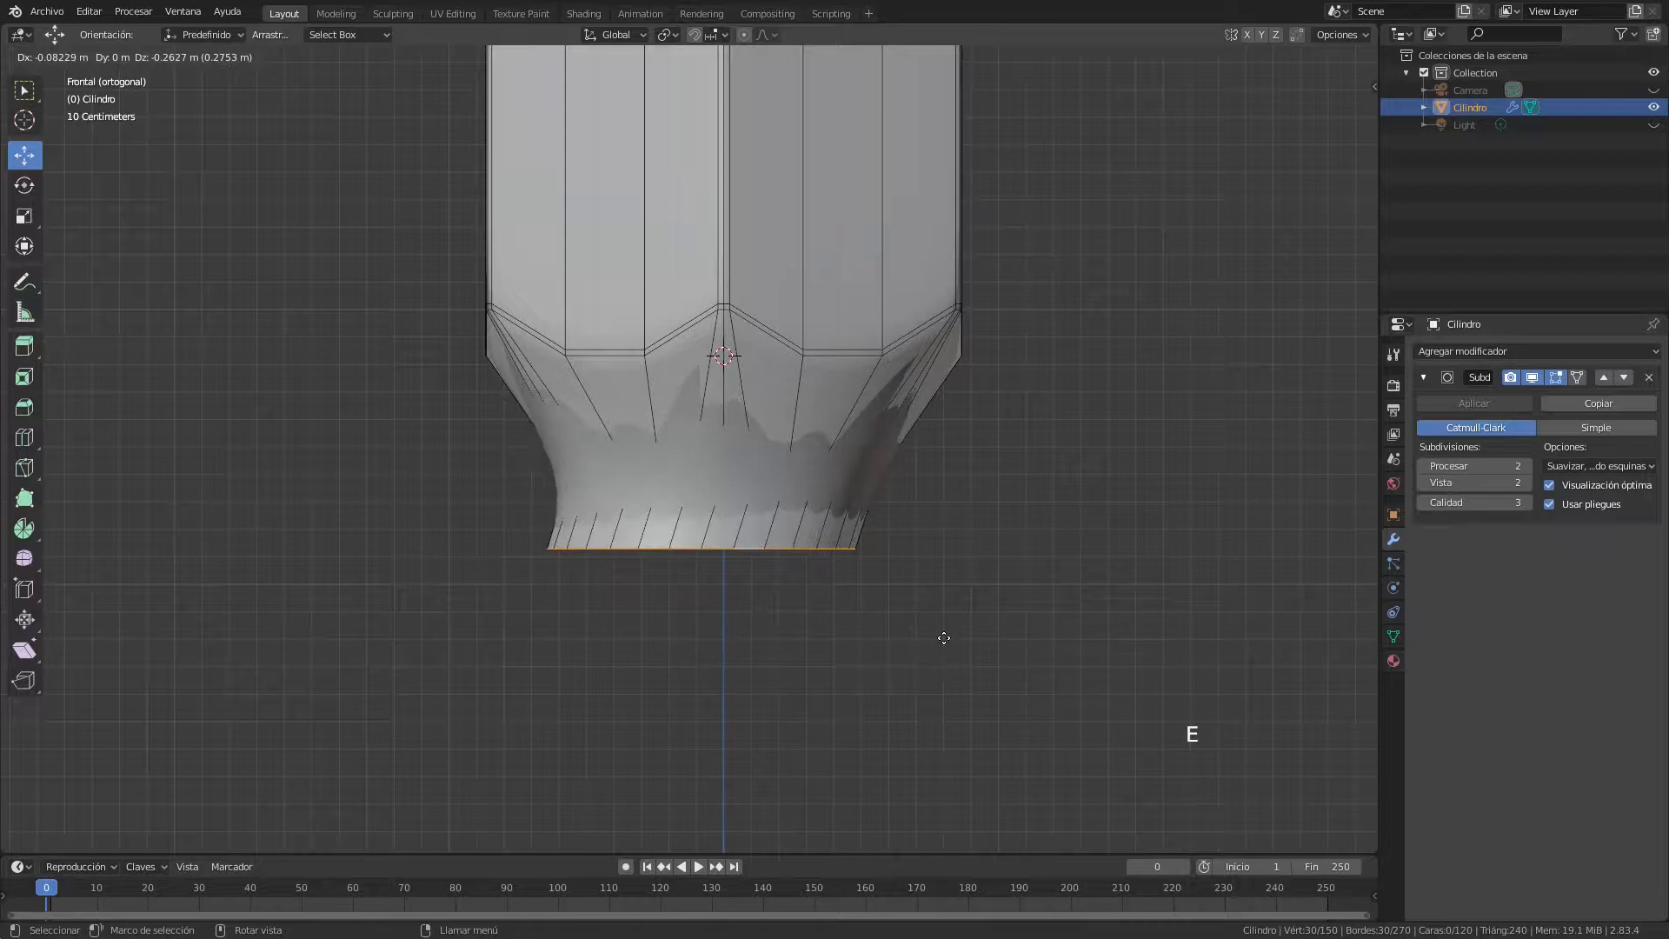
key("z")
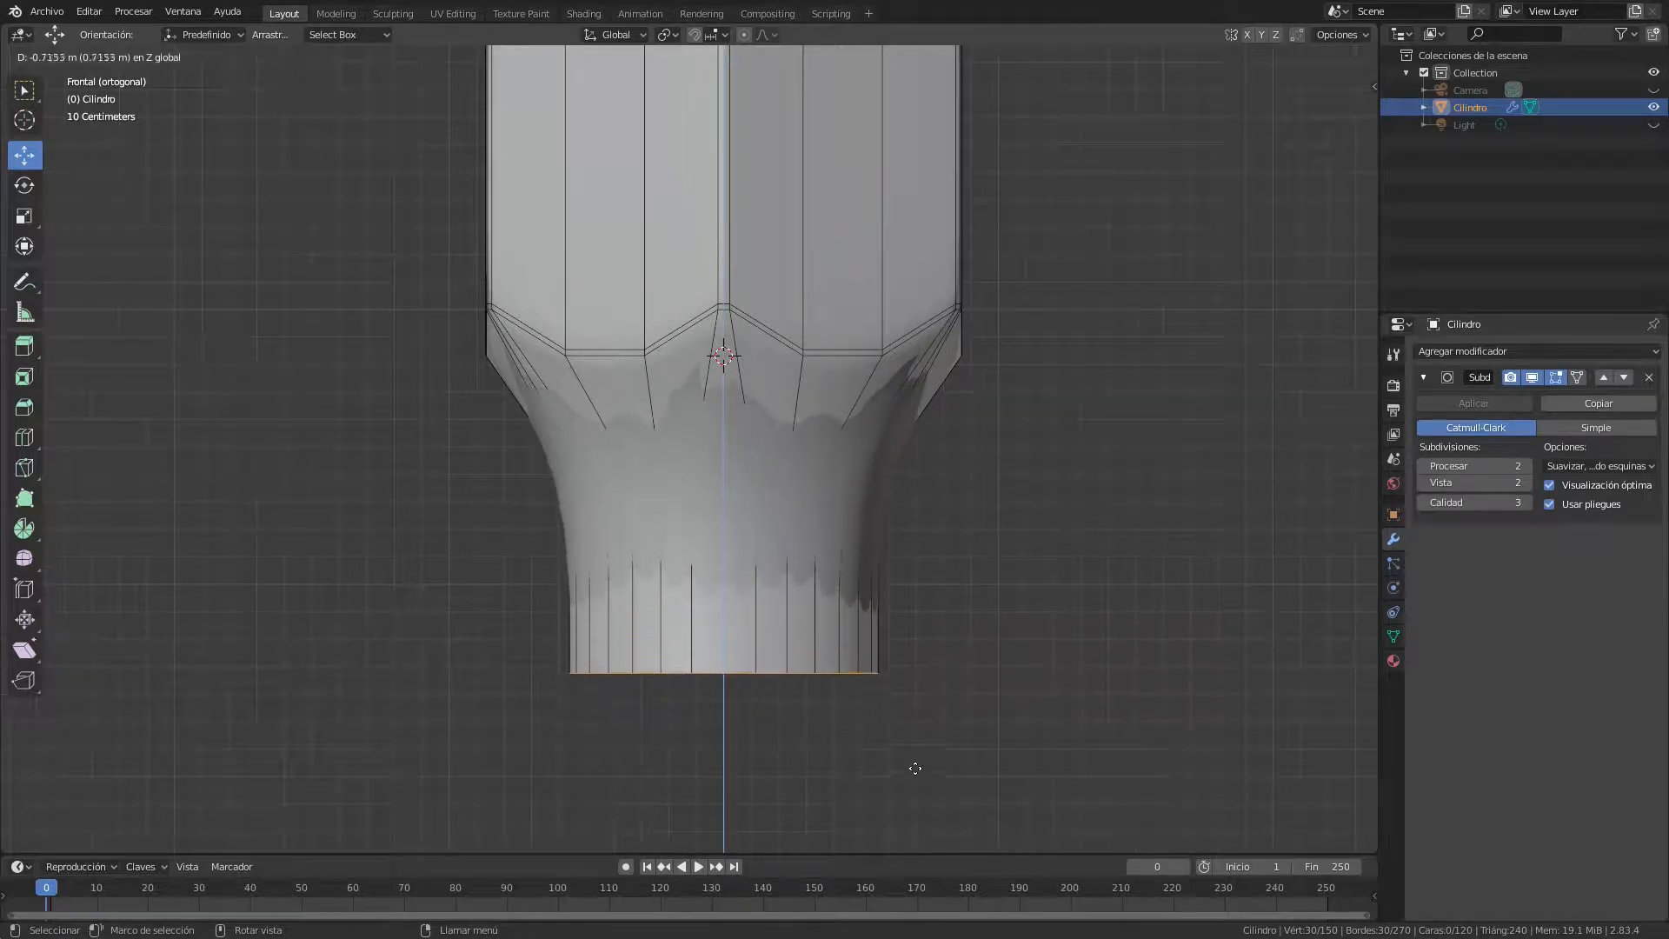
left_click(912, 777)
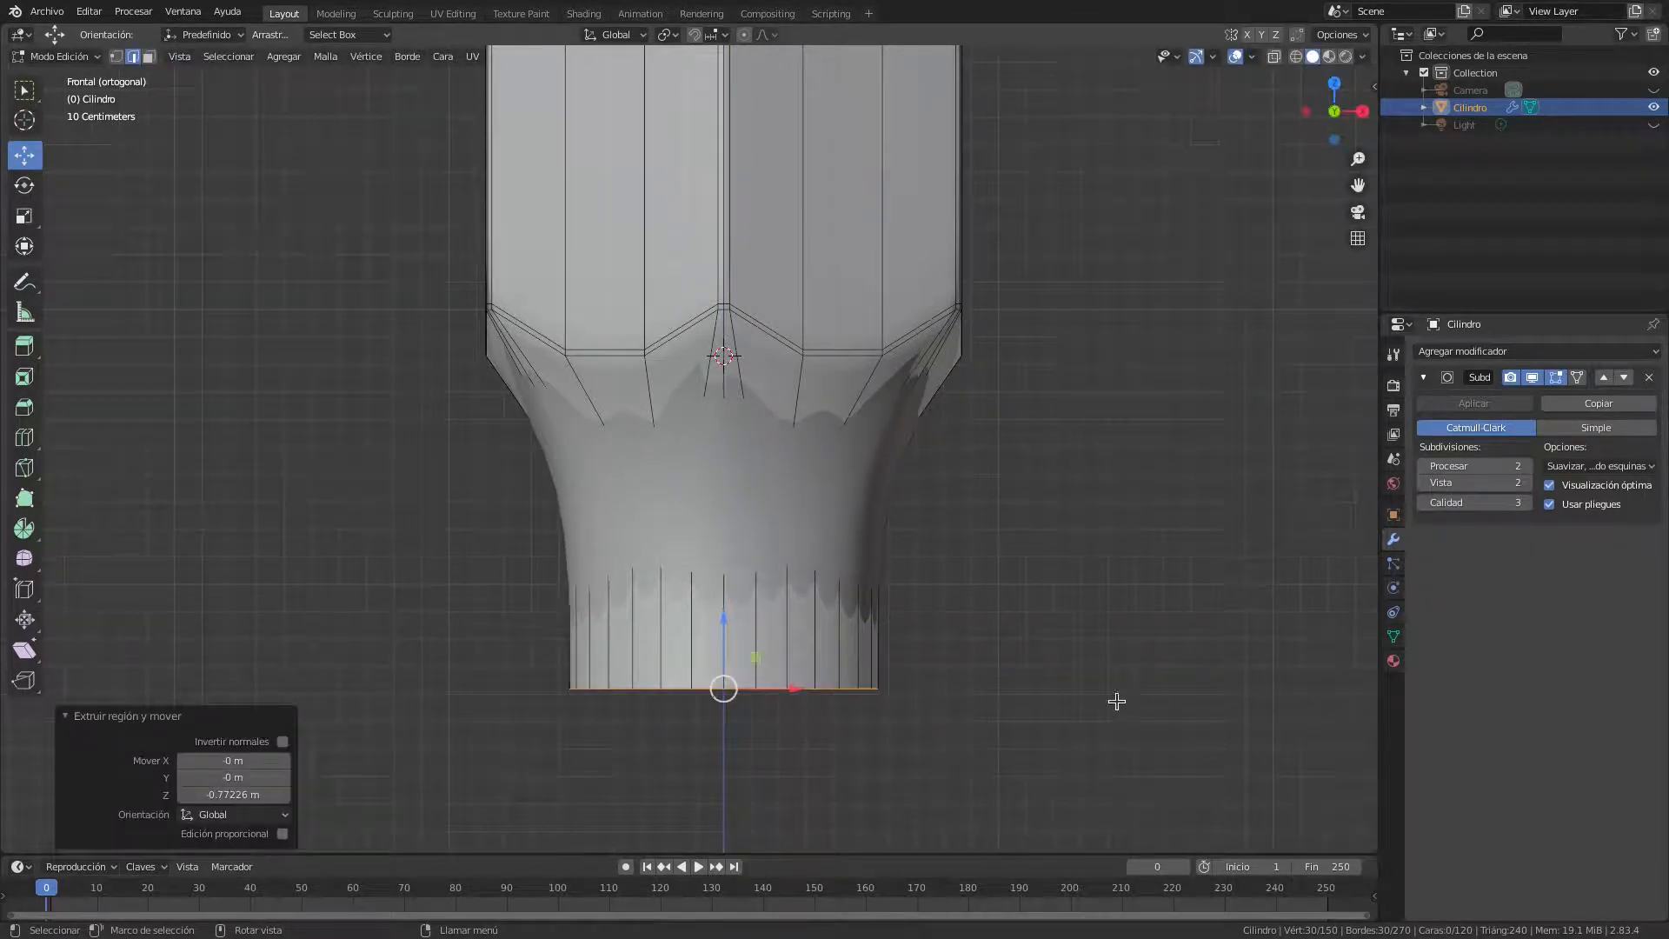
Shrink the extruded bottom loop toward a point, annotate beside the taper, and rescale the loop uniformly by about 1.892
key("s")
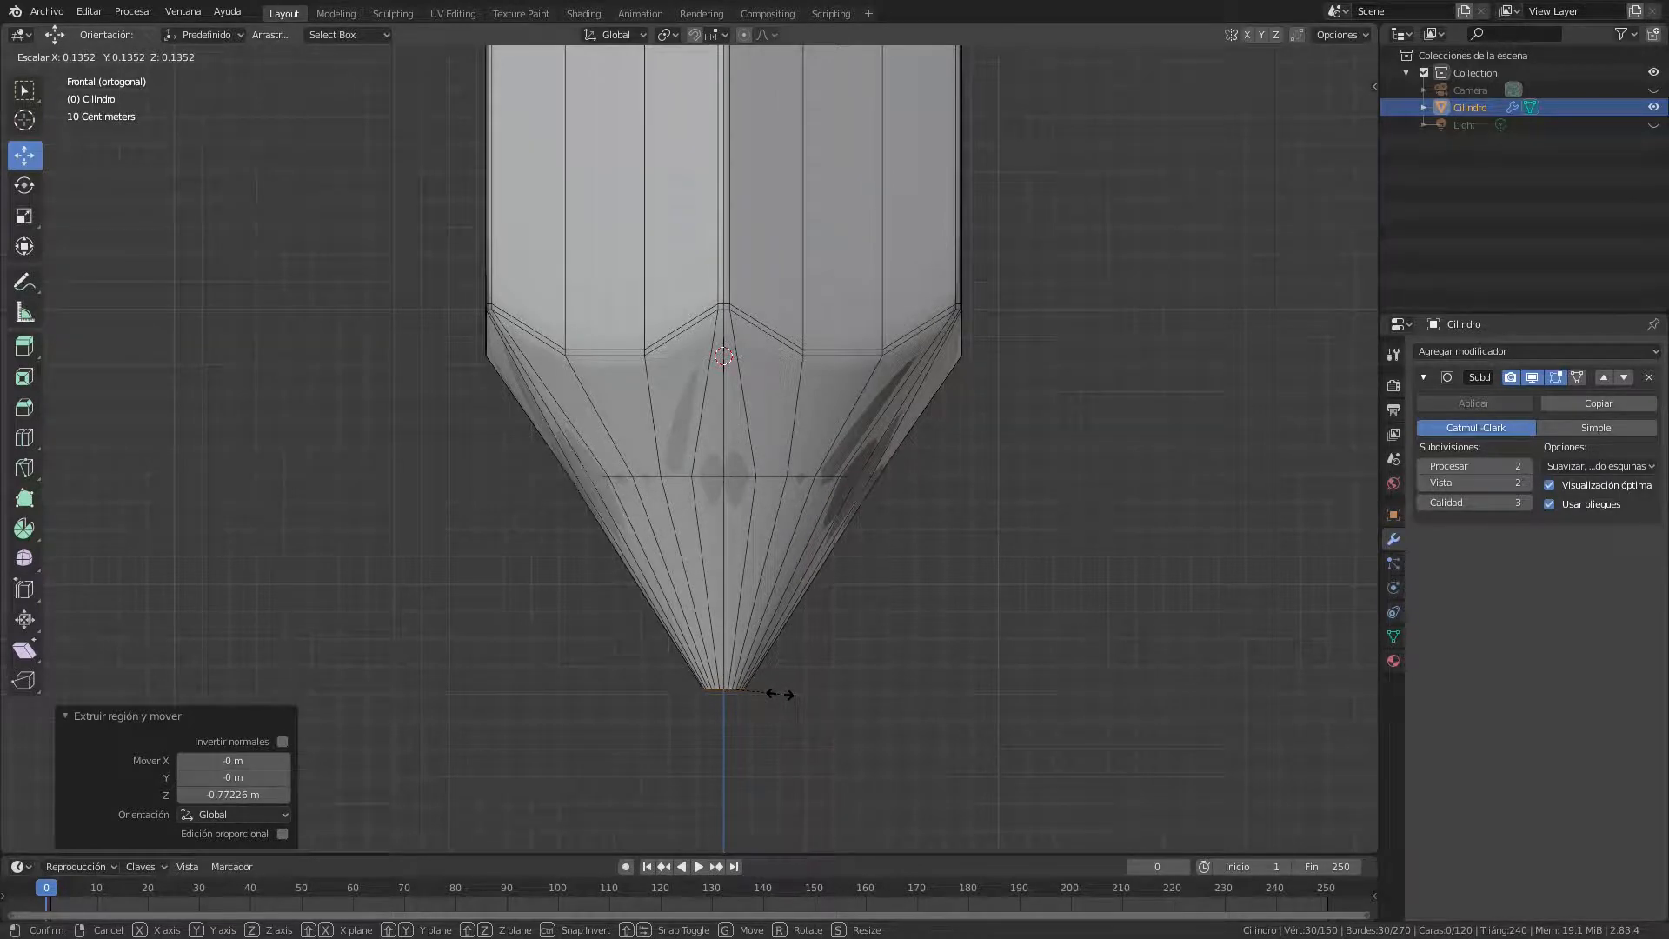
left_click(822, 690)
mouse_move(1081, 584)
left_mouse_down()
mouse_move(945, 498)
mouse_move(892, 490)
left_mouse_up()
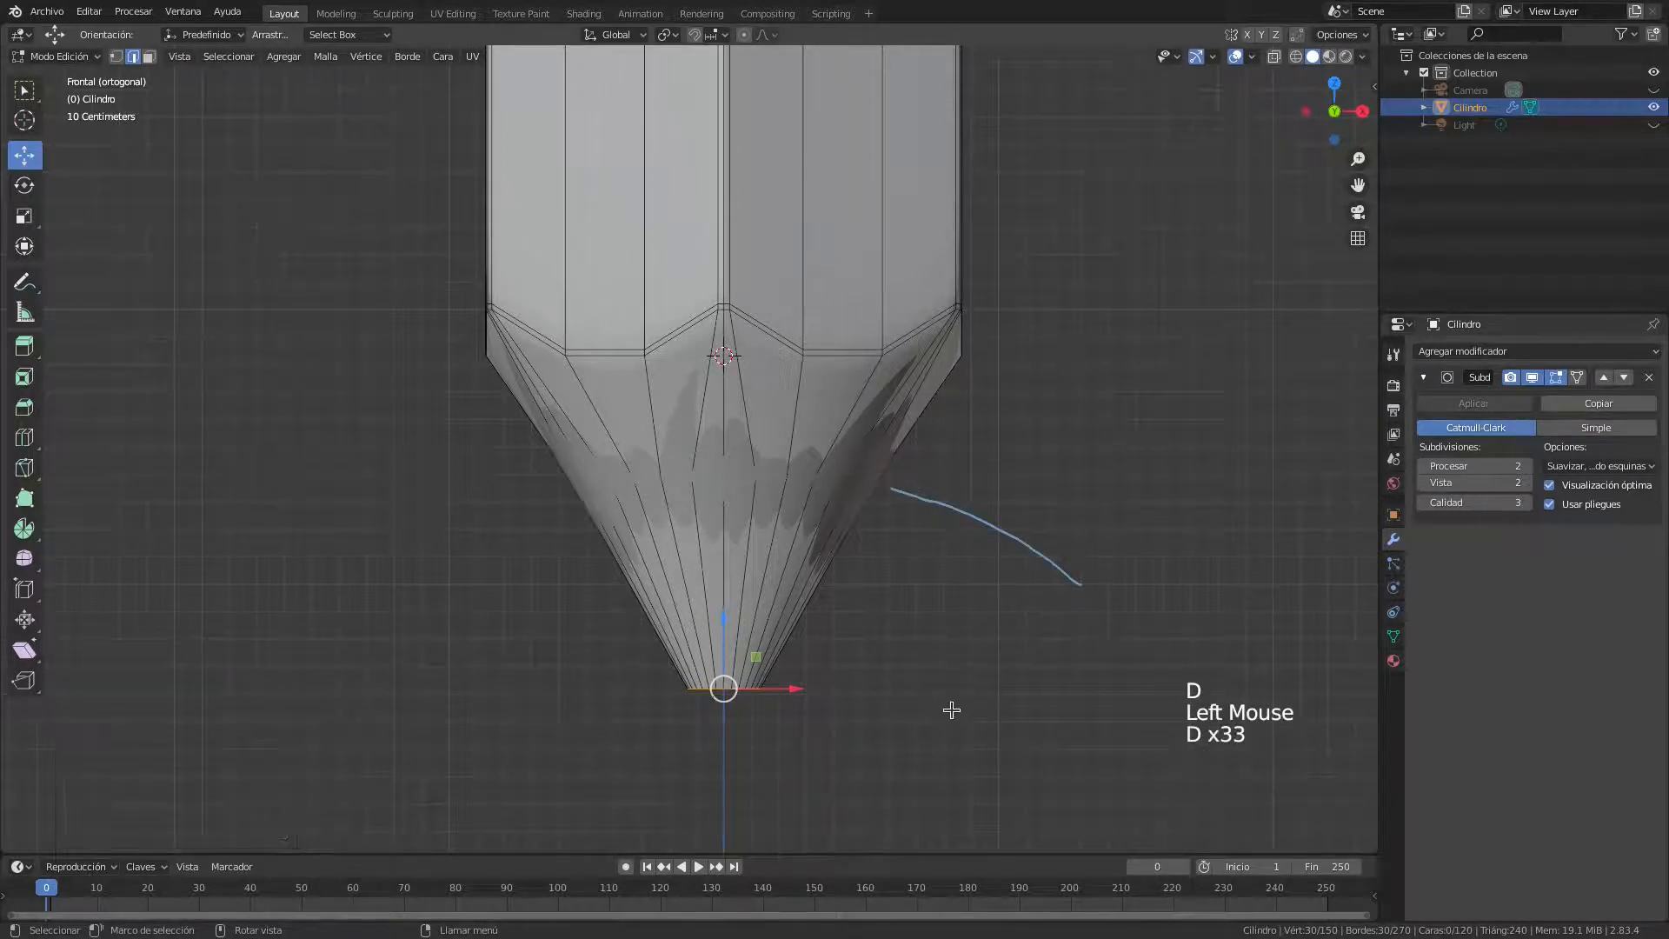
key("s")
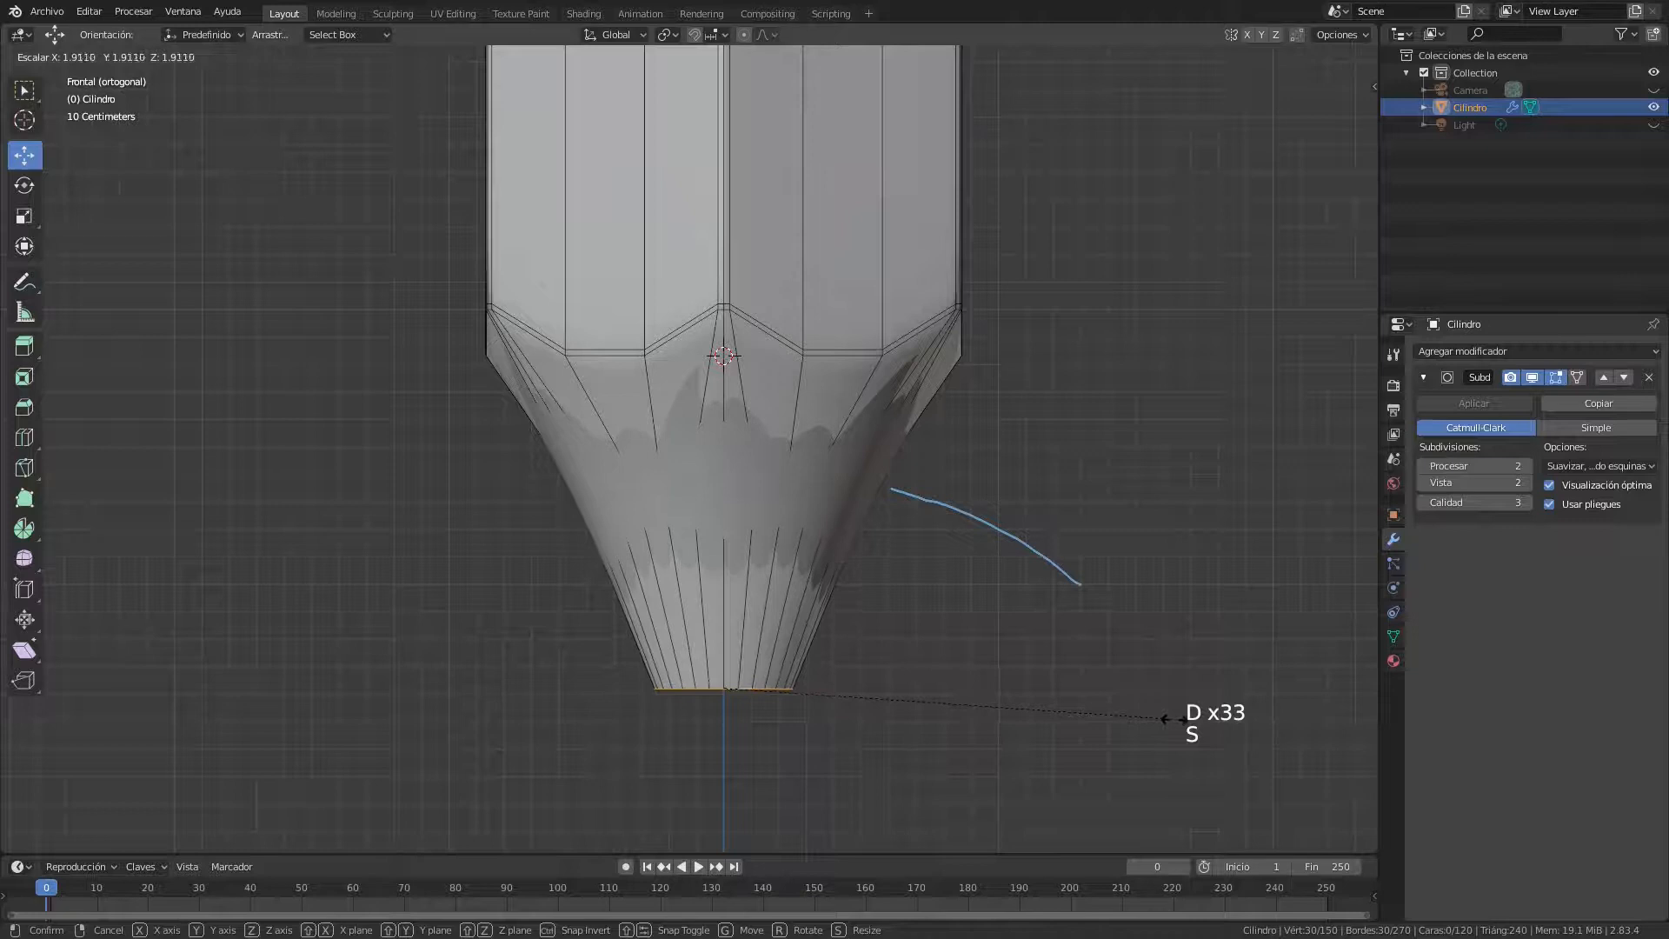
left_click(1160, 718)
Sketch a curved annotation beside the taper, then erase all the annotation strokes
left_click_drag(1043, 393, 1016, 411)
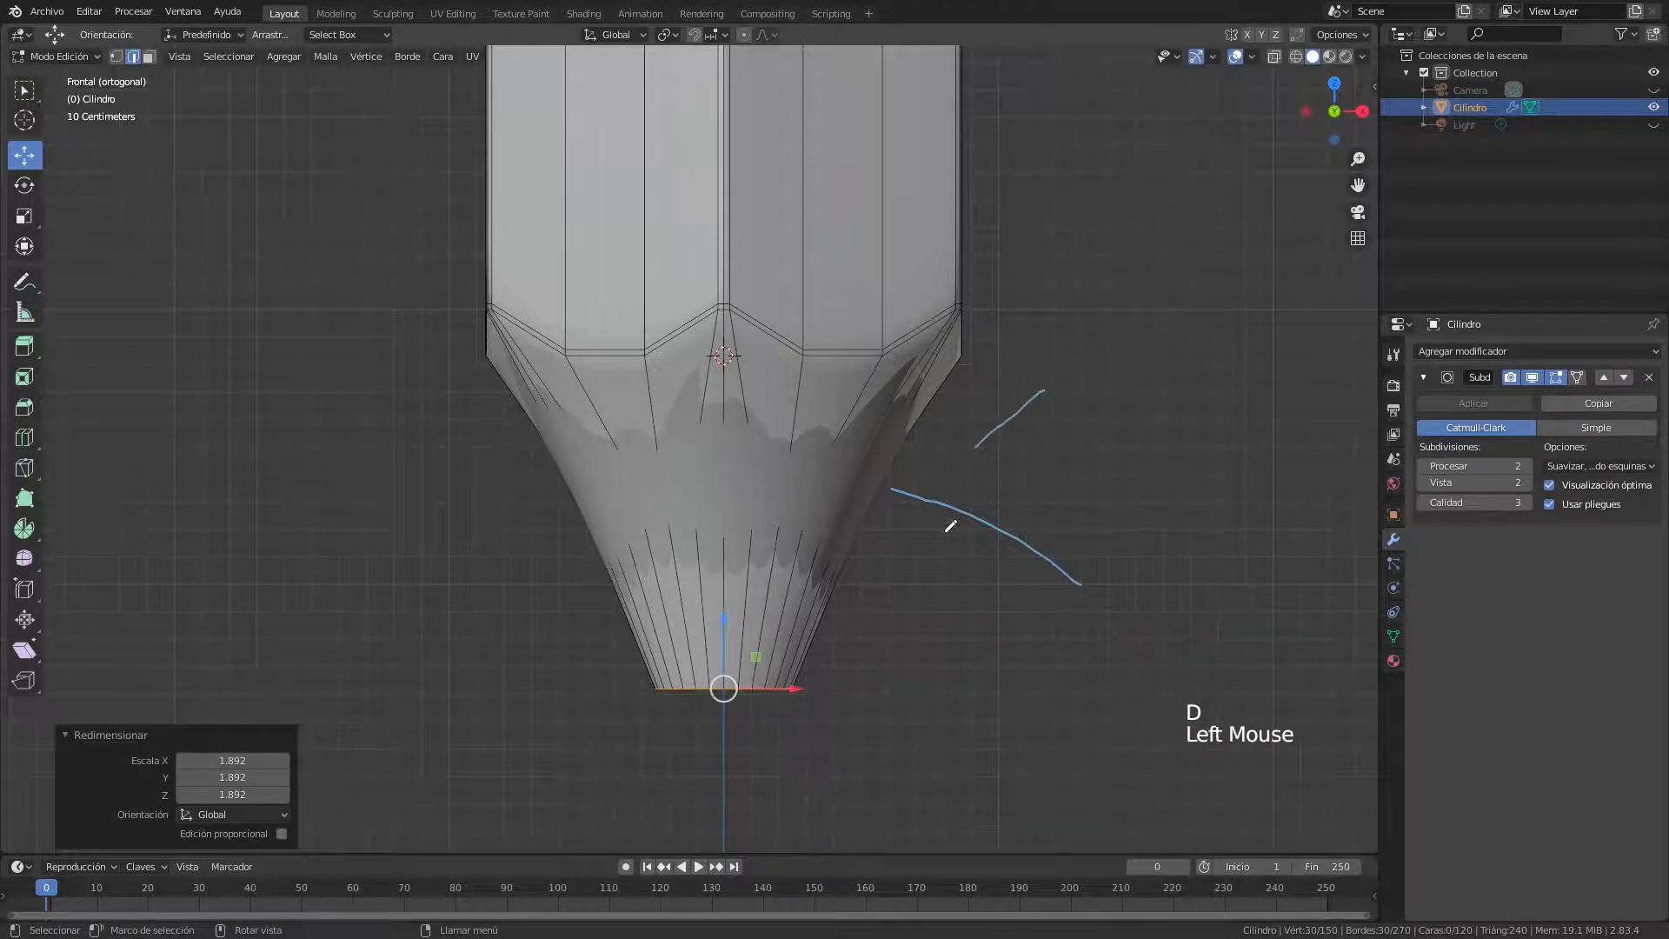
left_click_drag(966, 583, 959, 589)
right_click(1038, 389)
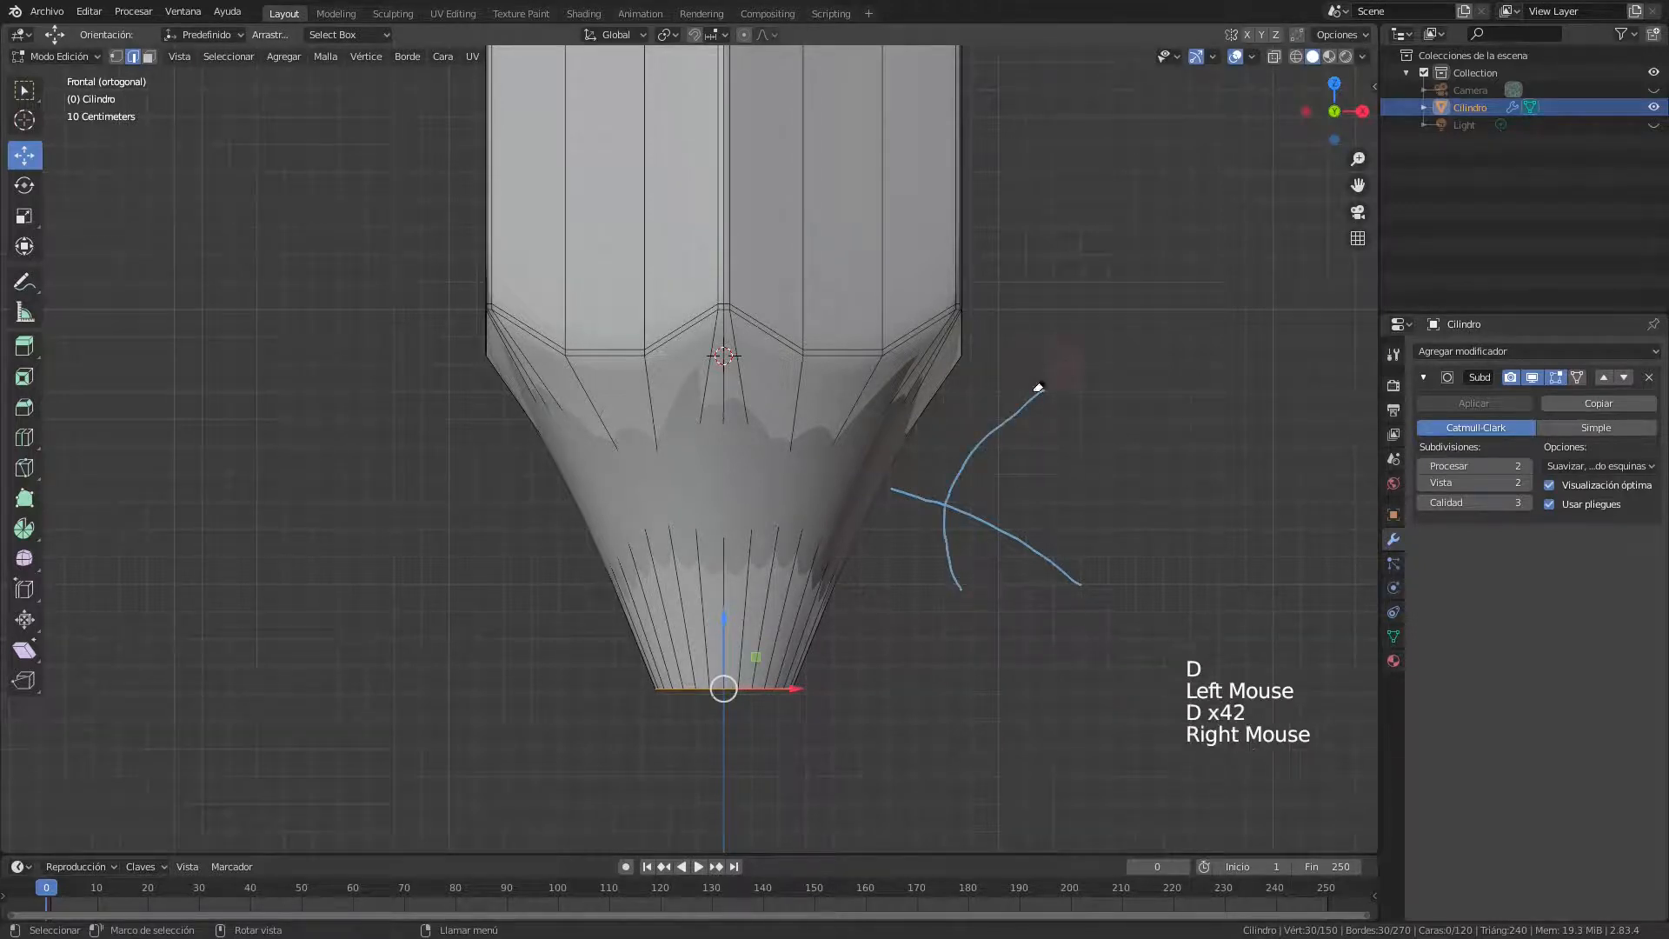
right_click_drag(1032, 391, 991, 430)
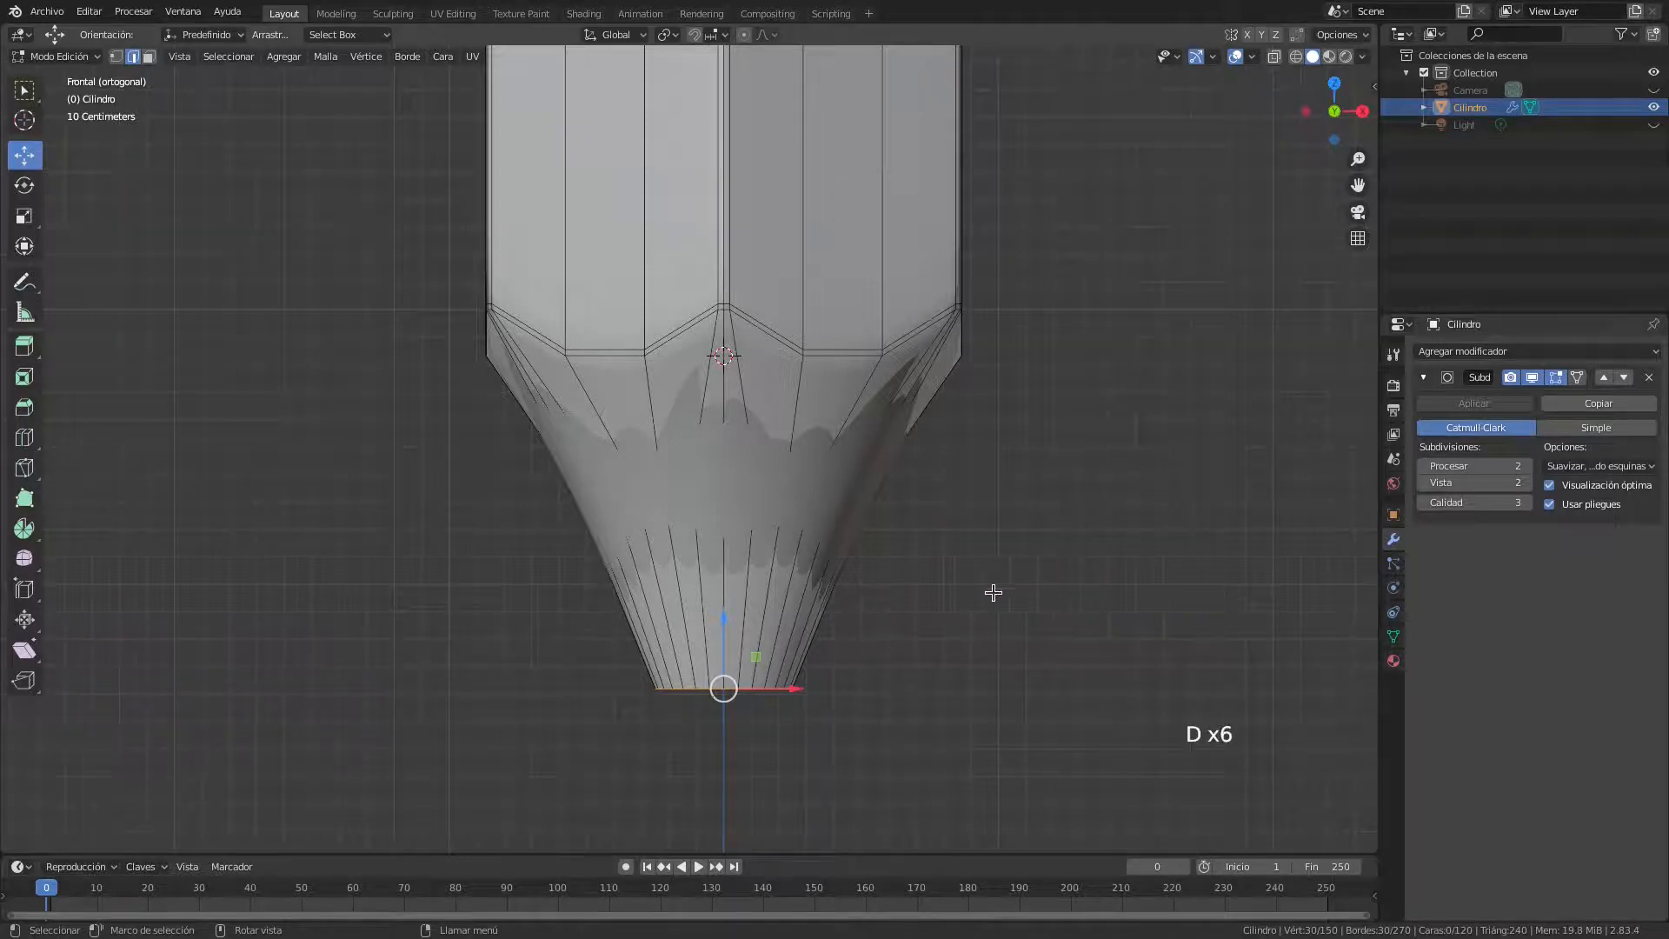
Scale the bottom loop uniformly to about 0.362 so the taper's sides run straight
key("s")
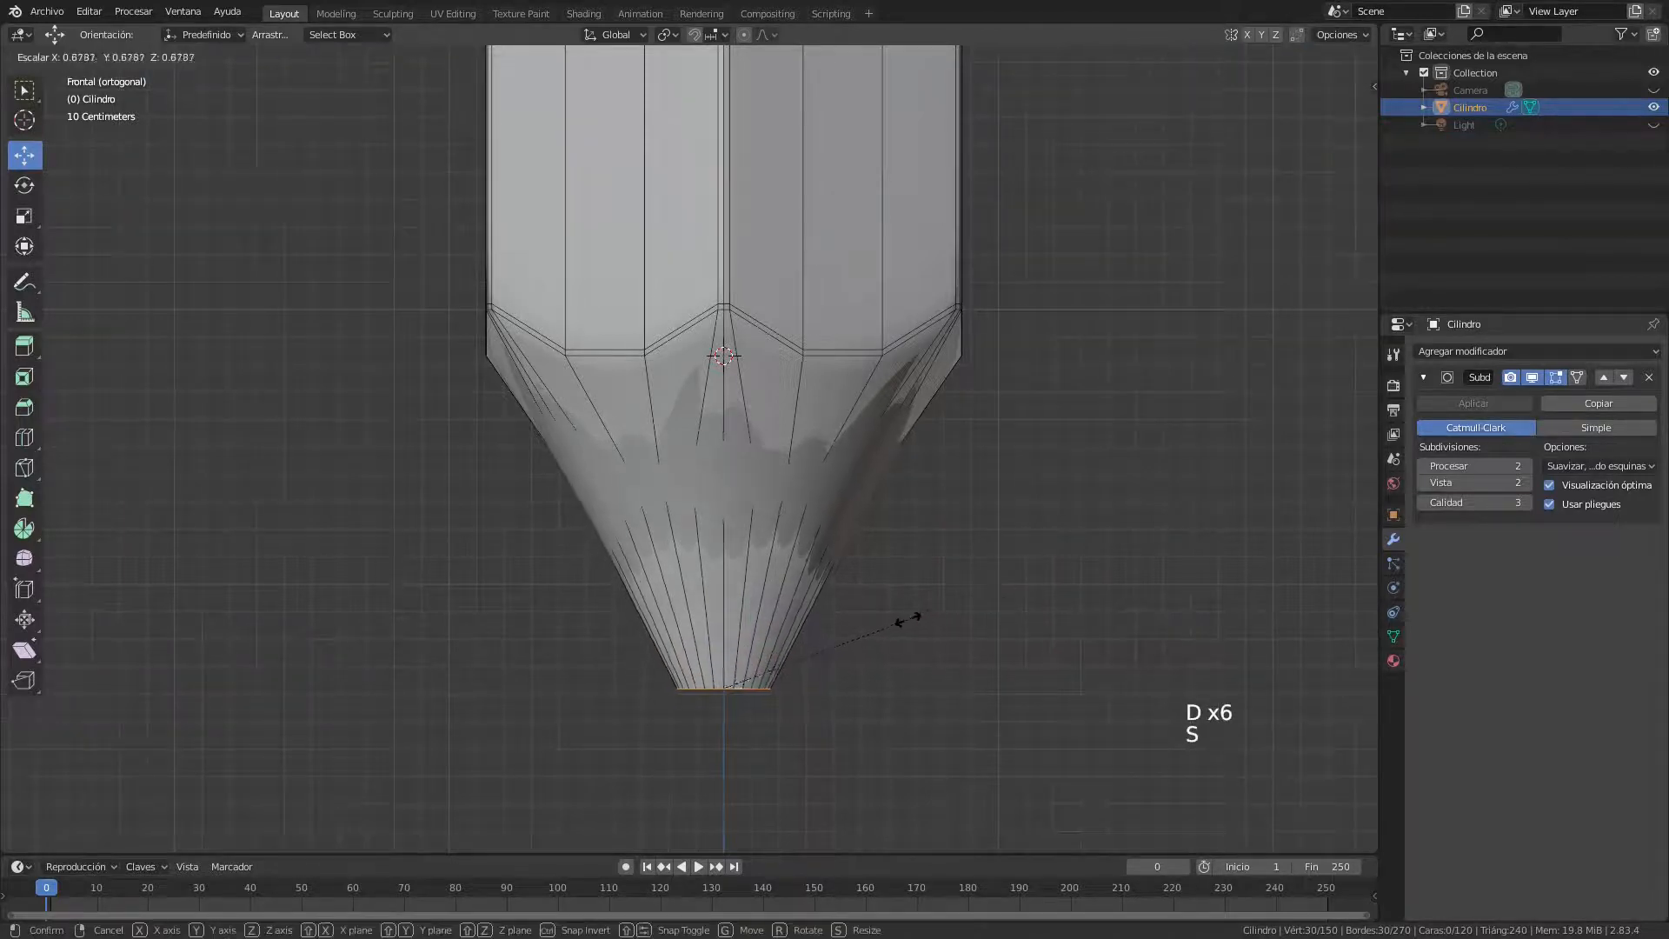
left_click(822, 654)
scroll(887, 652, "up", 3)
scroll(931, 634, "down", 1)
middle_click_drag(946, 693, 856, 363, "shift")
scroll(957, 435, "down", 3)
scroll(921, 433, "up", 3)
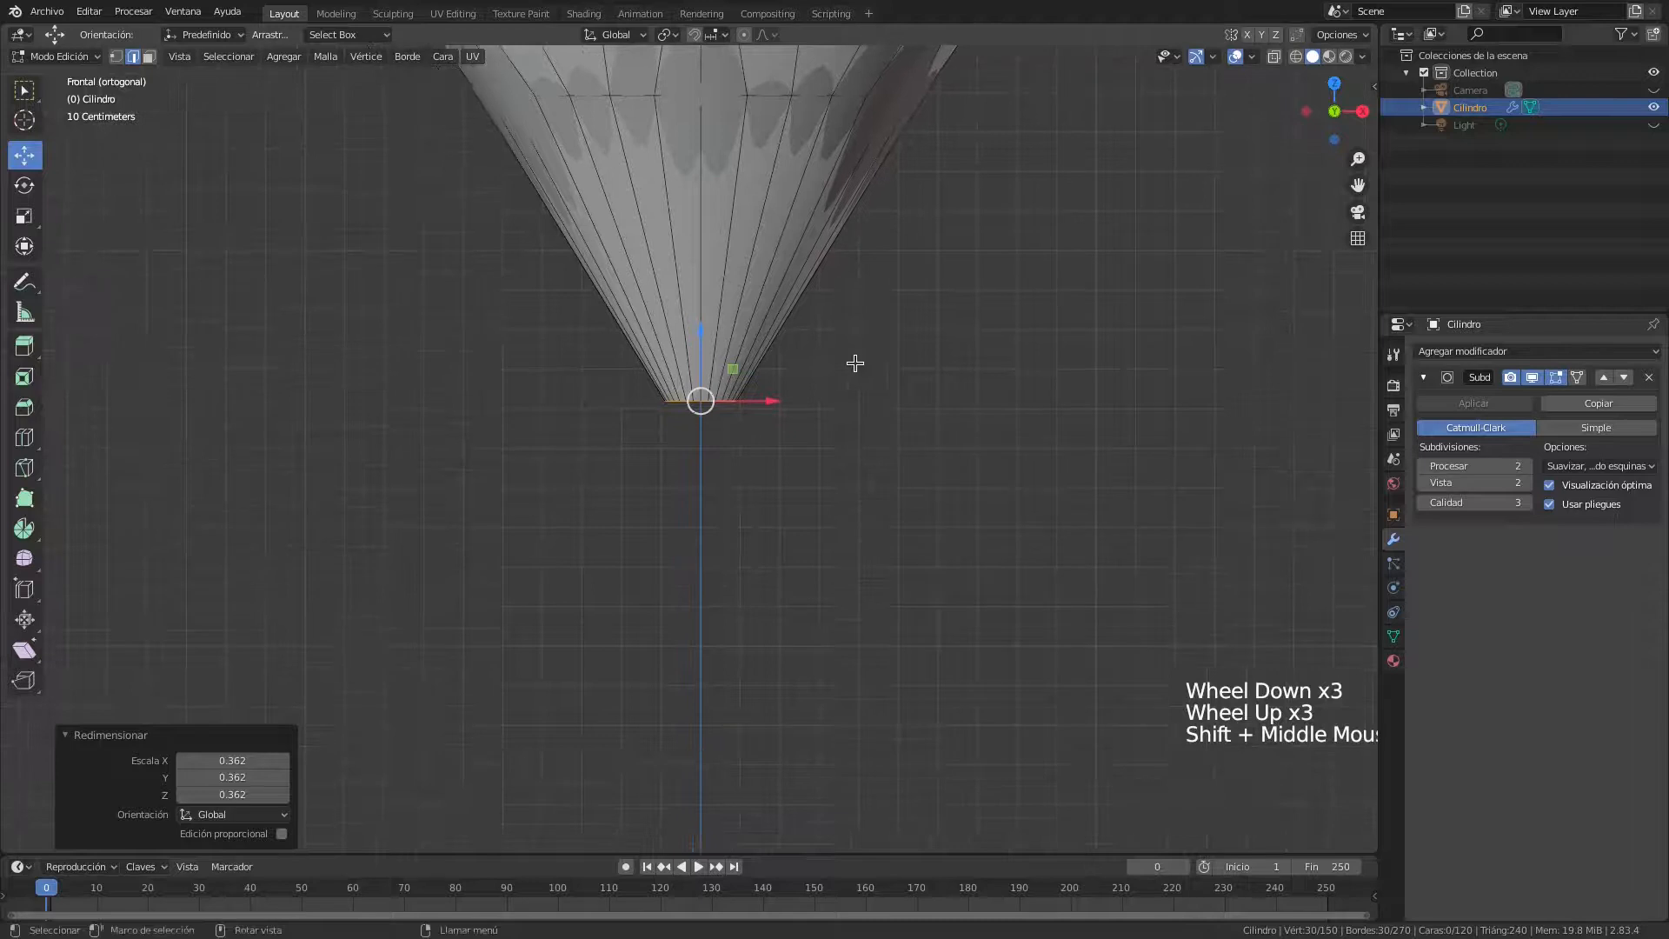
scroll(855, 363, "up", 1)
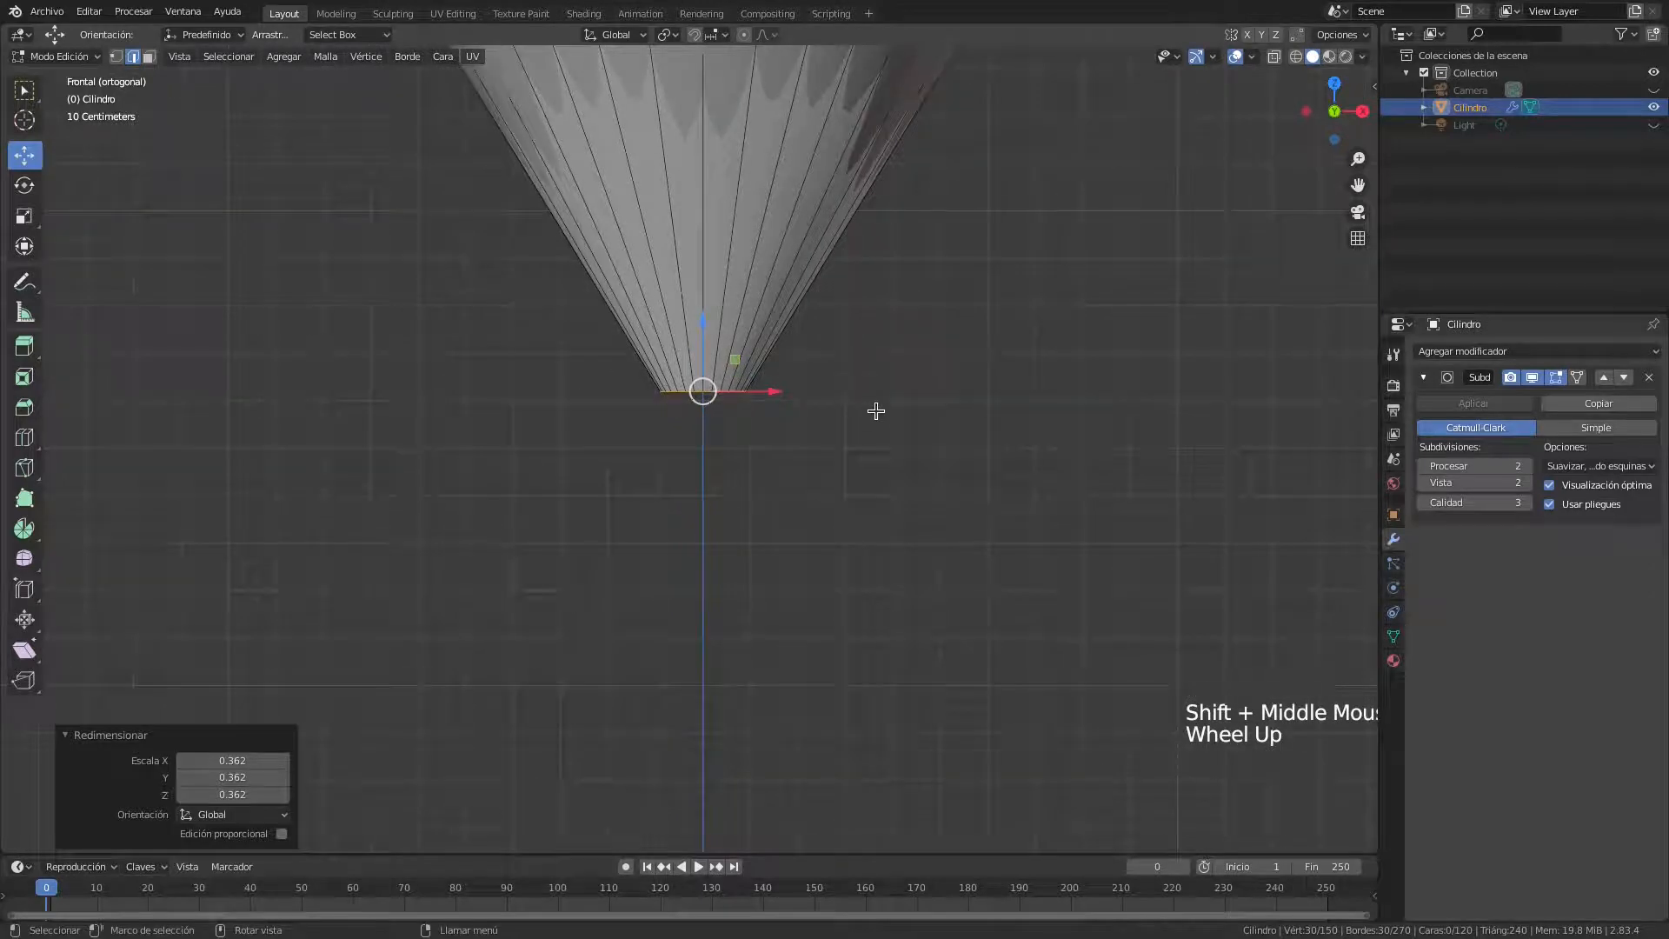
Extrude the narrow end loop about 0.084 m downward along Z
key("e")
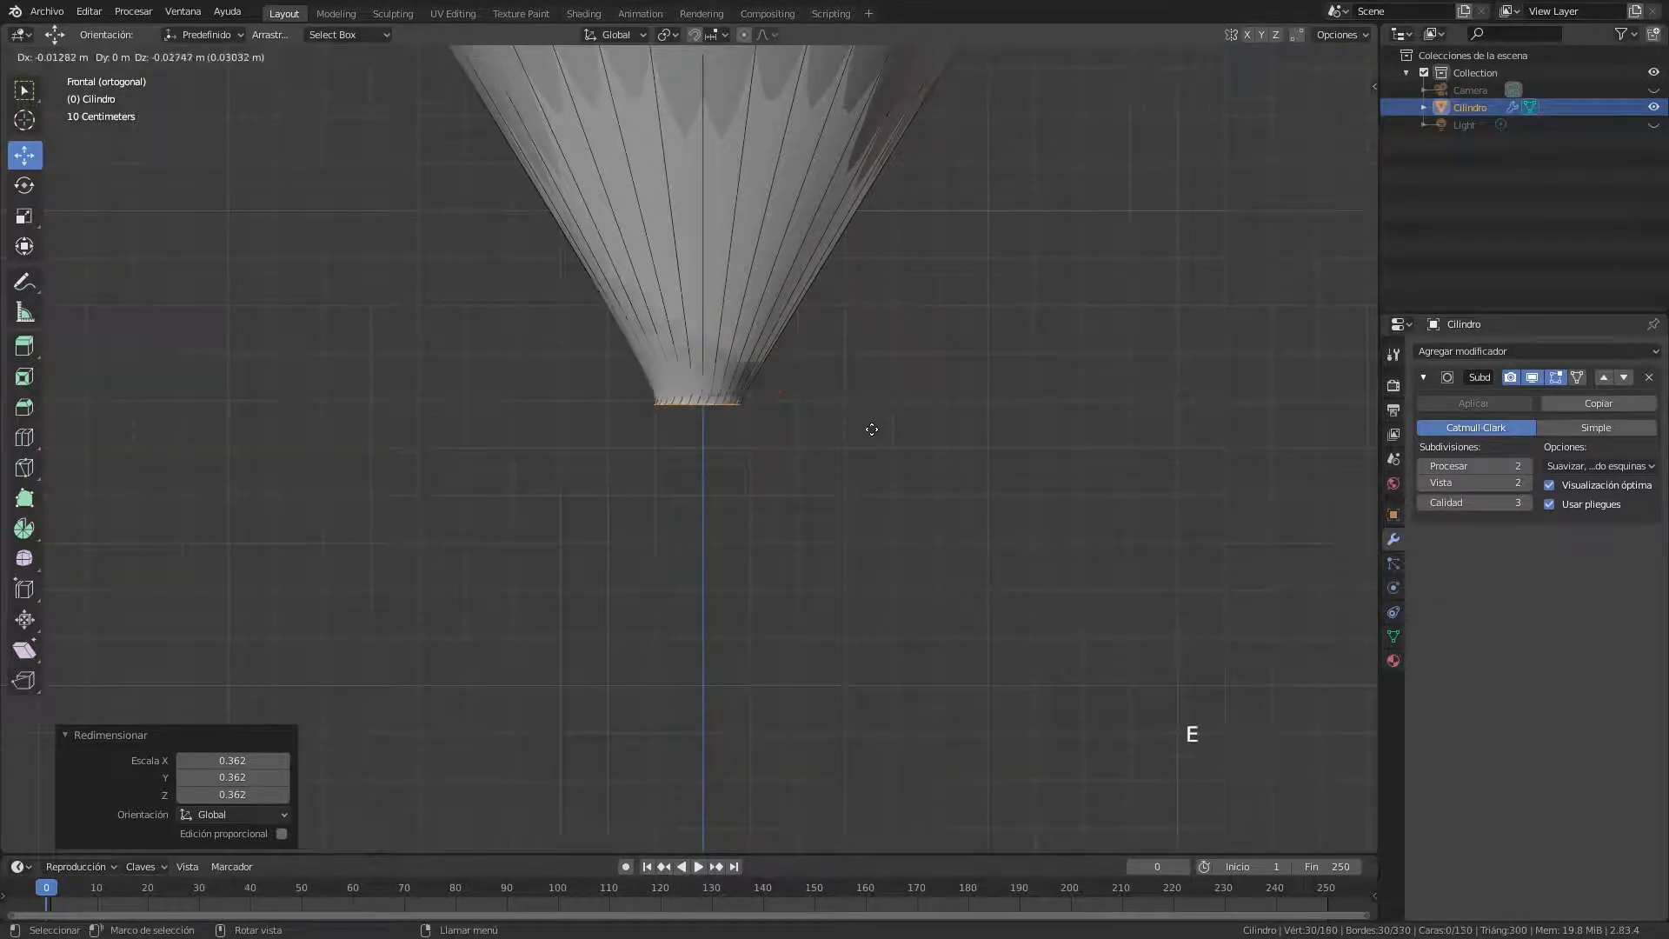
key("z")
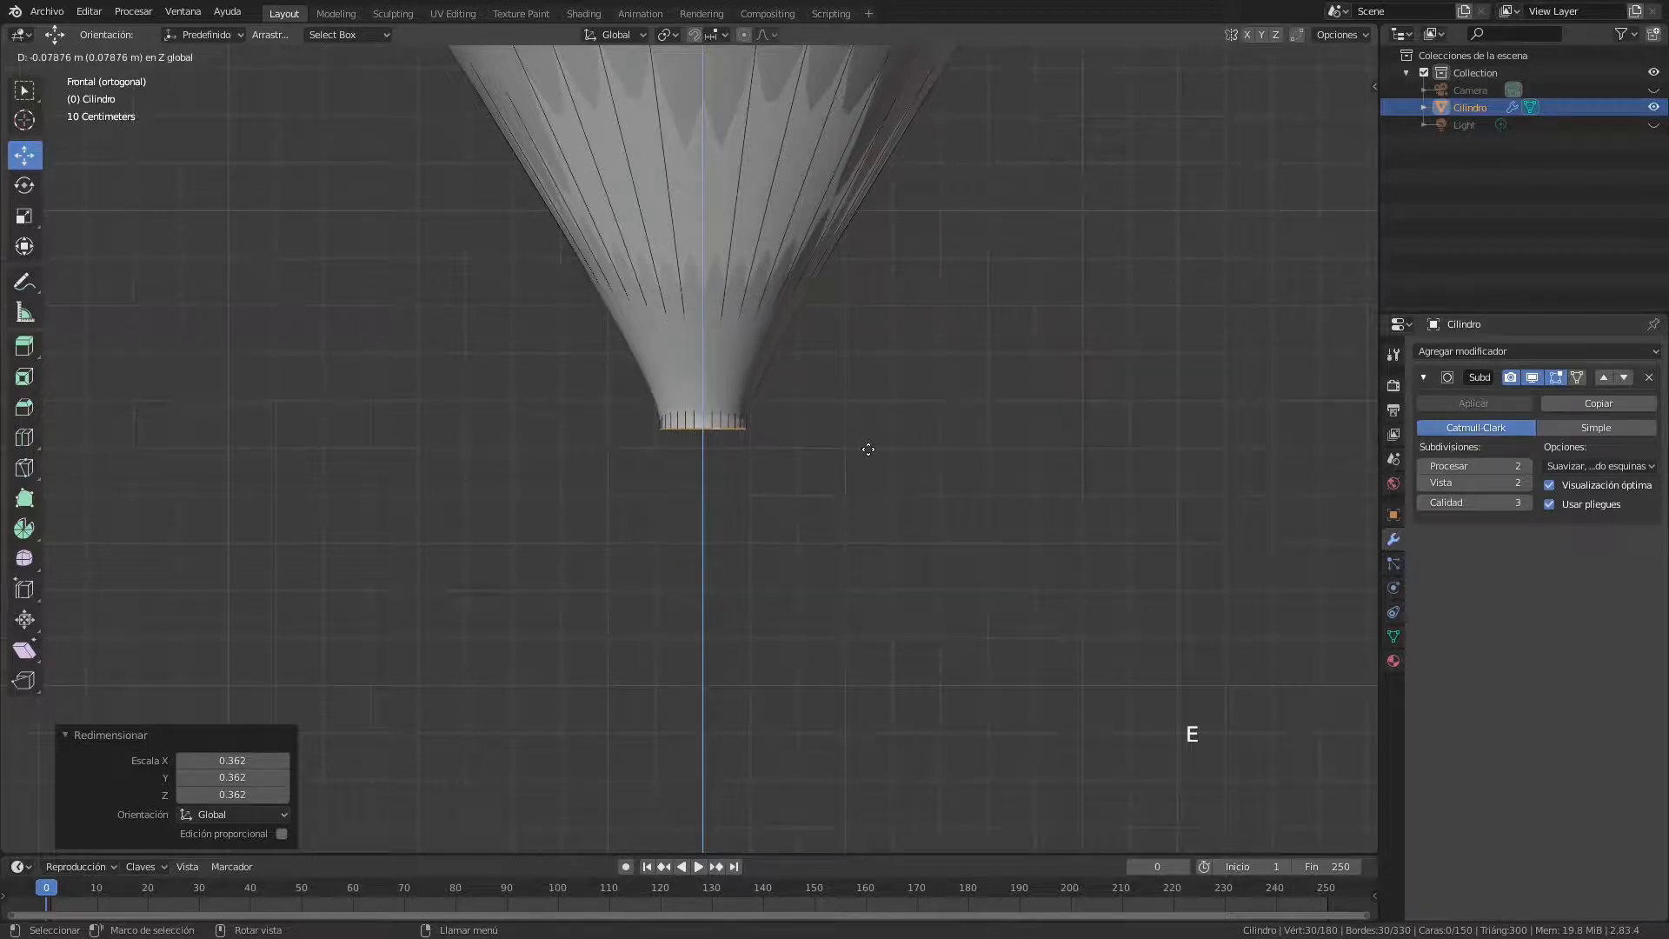
left_click(867, 452)
mouse_move(859, 481)
middle_mouse_down()
mouse_move(838, 421)
mouse_move(879, 481)
middle_mouse_up()
scroll(851, 418, "up", 3)
scroll(861, 422, "up", 1)
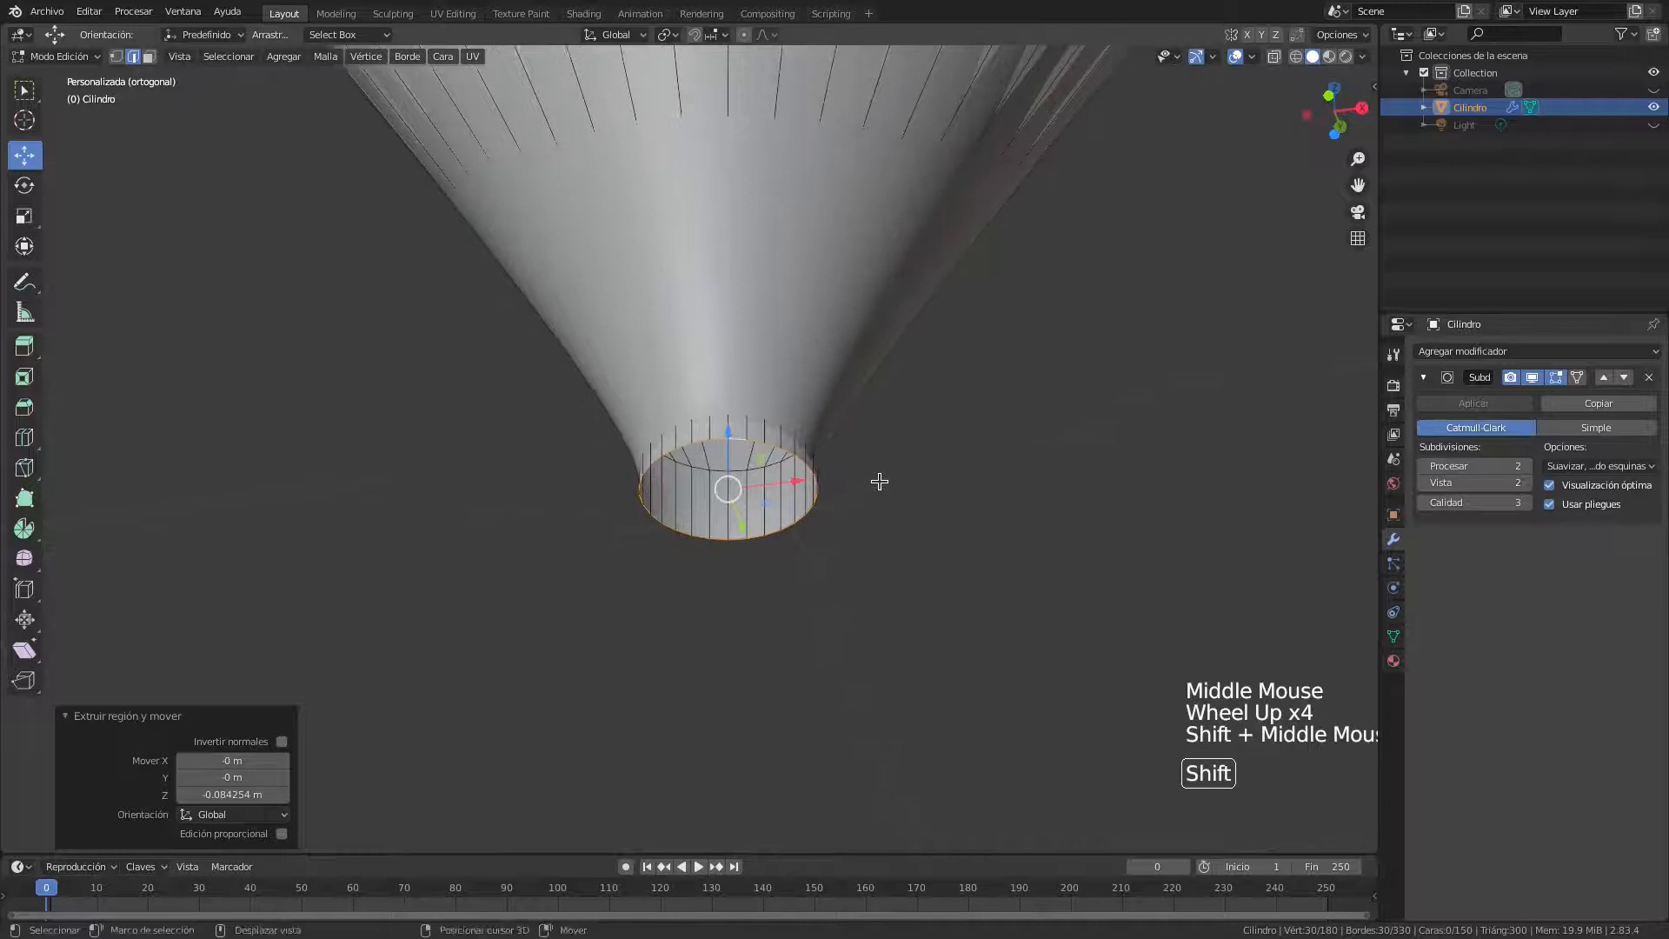
Scale the newly extruded end loop uniformly to about 0.437 to continue the cone toward the tip
scroll(1073, 478, "up", 2)
key("s")
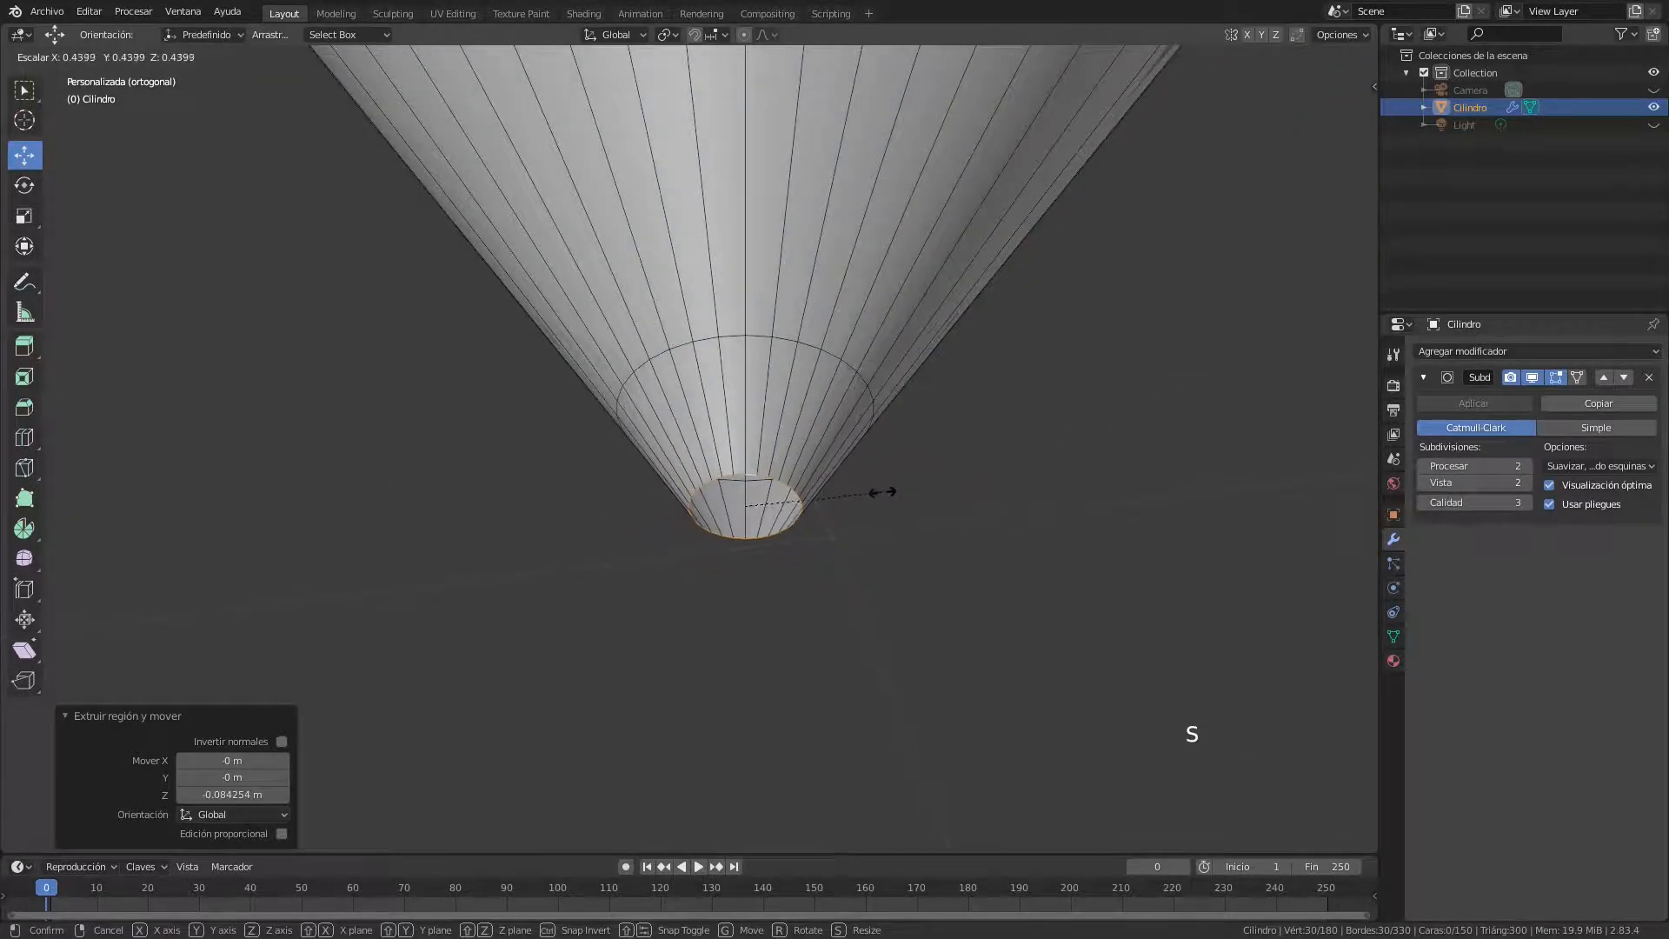
left_click(881, 492)
scroll(882, 492, "down", 5)
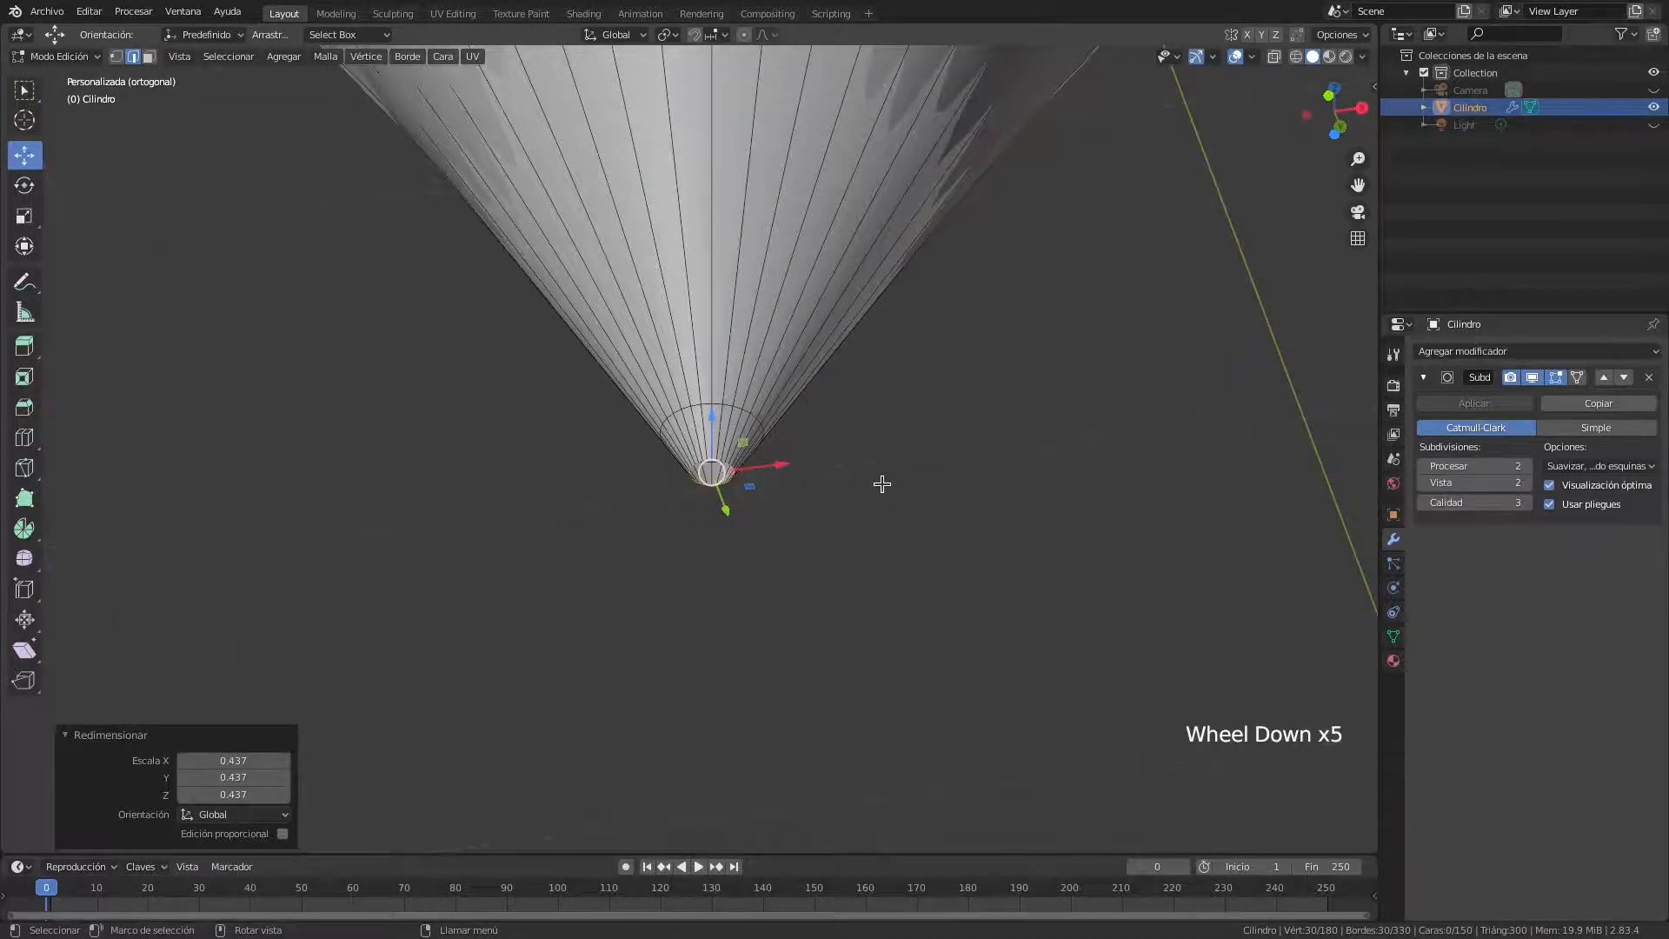
Merge the vertices of the narrow end loop at their center to close the pencil tip
scroll(887, 476, "up", 5)
middle_click_drag(929, 446, 947, 440)
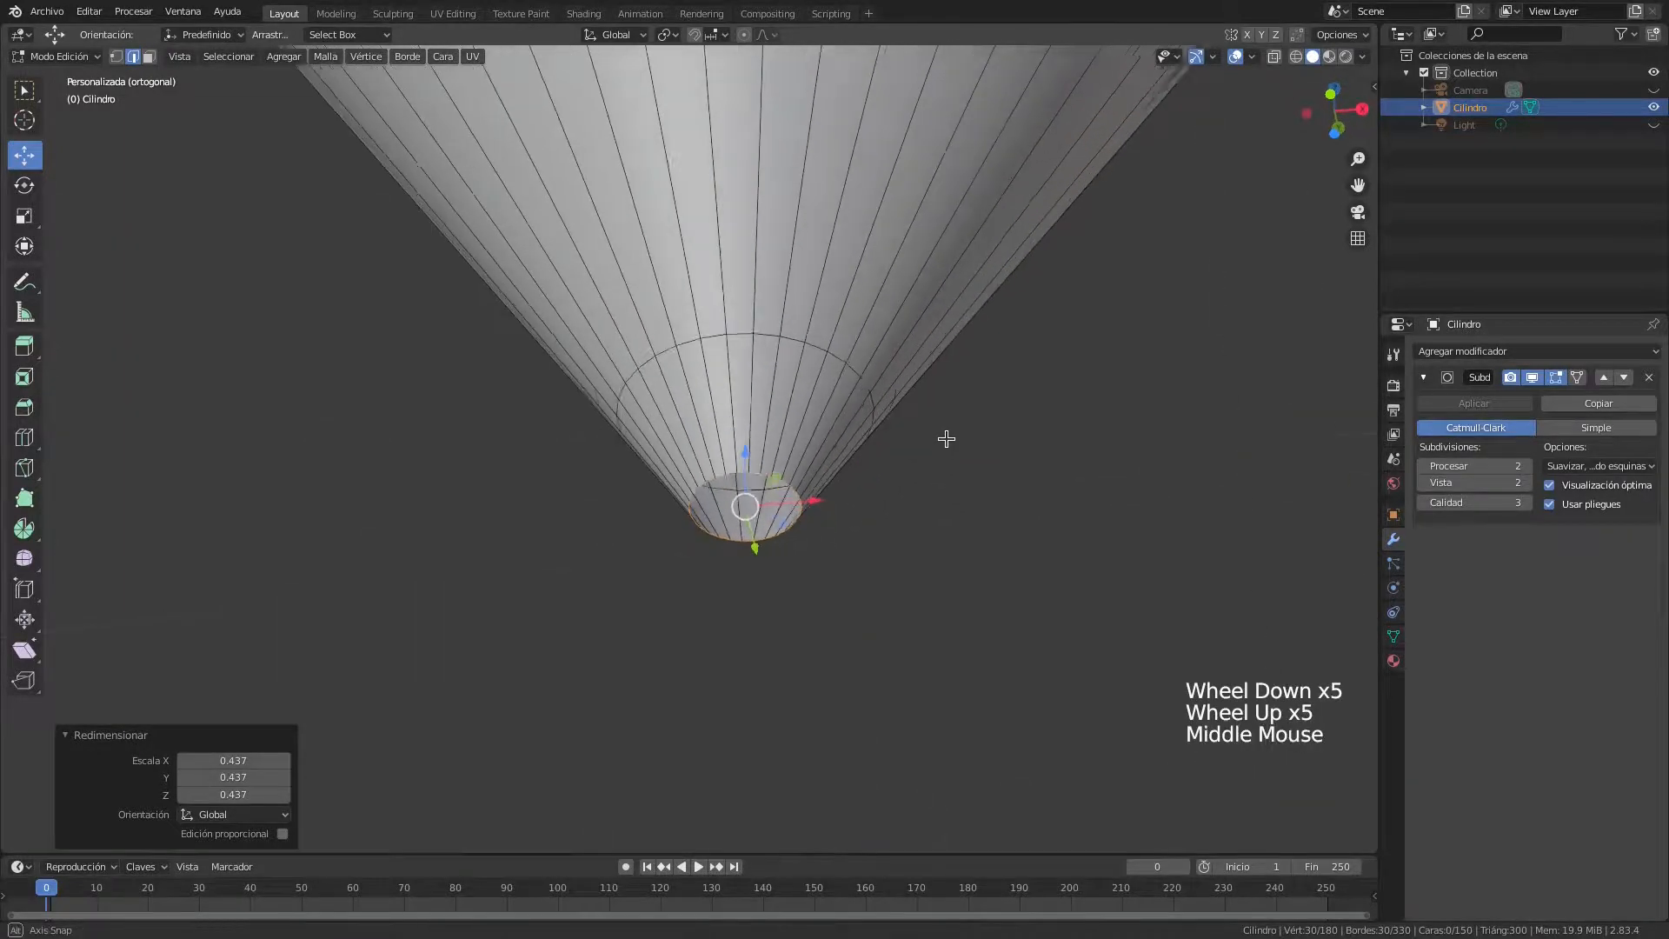
scroll(982, 490, "up", 2)
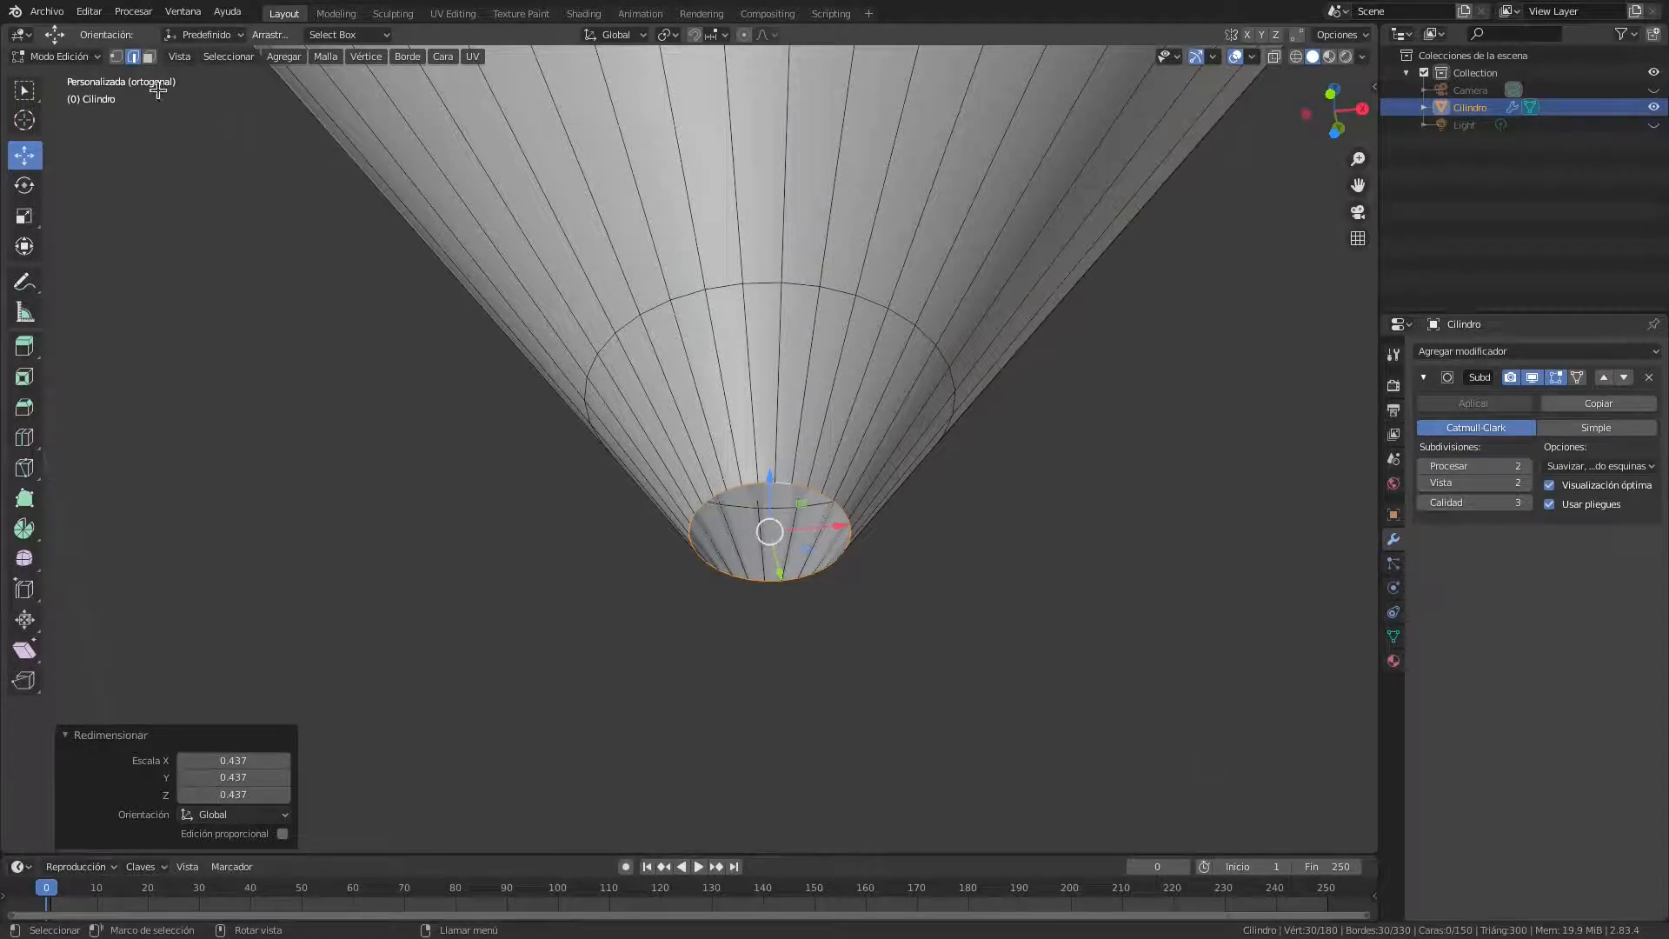
left_click(118, 57)
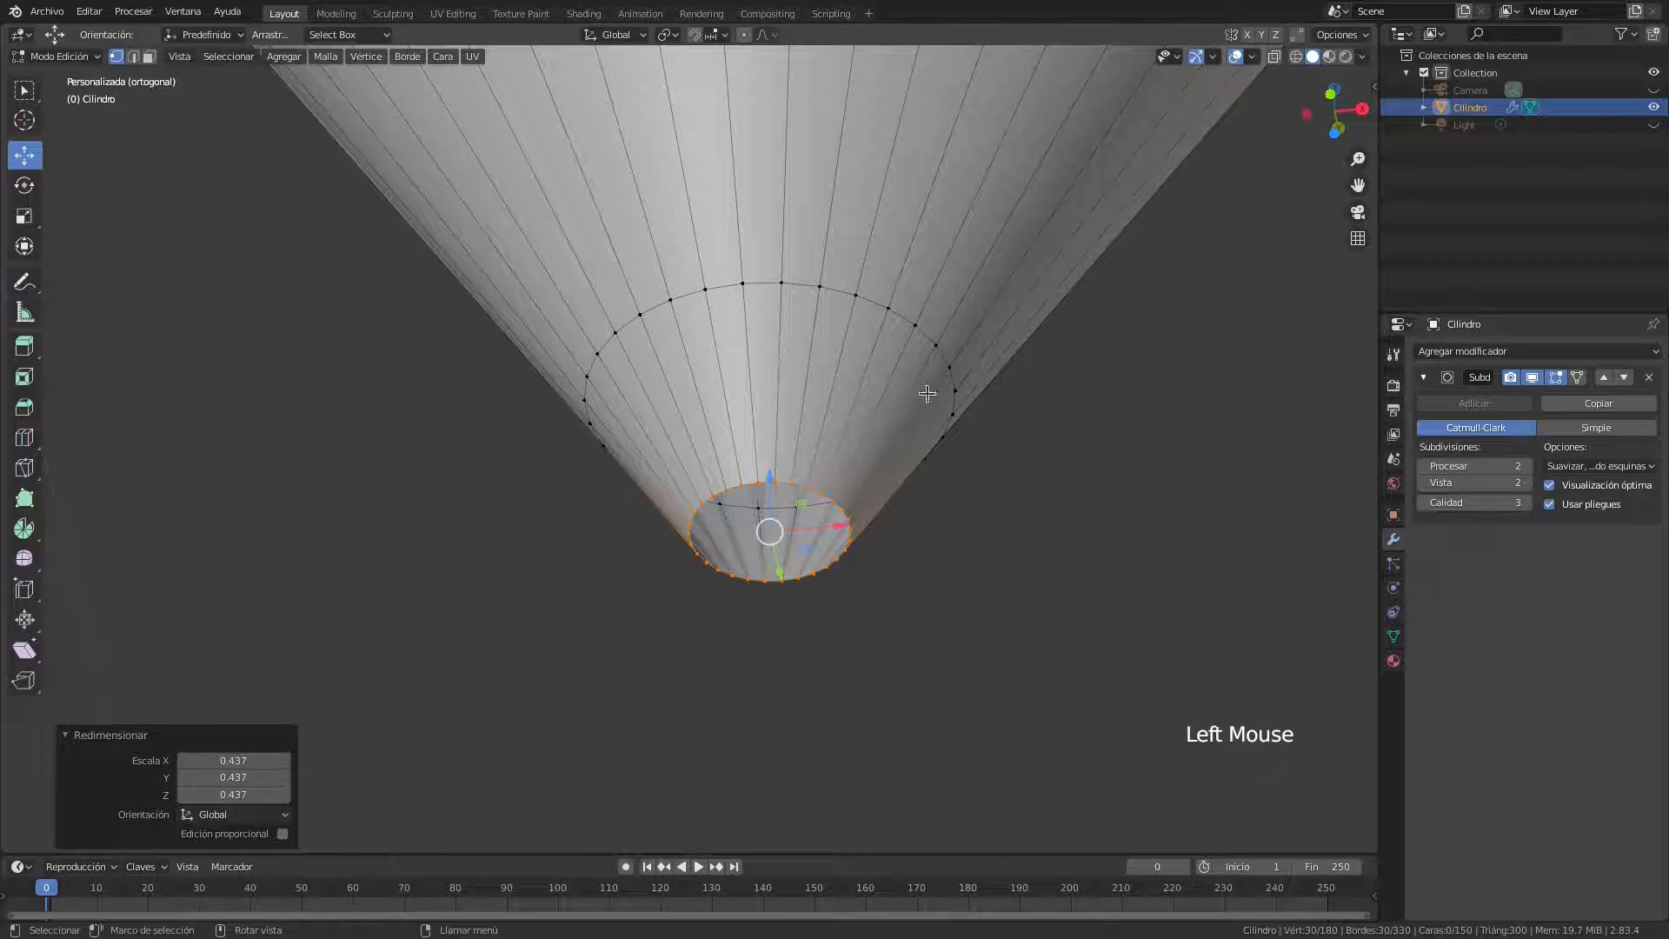
right_click(979, 384)
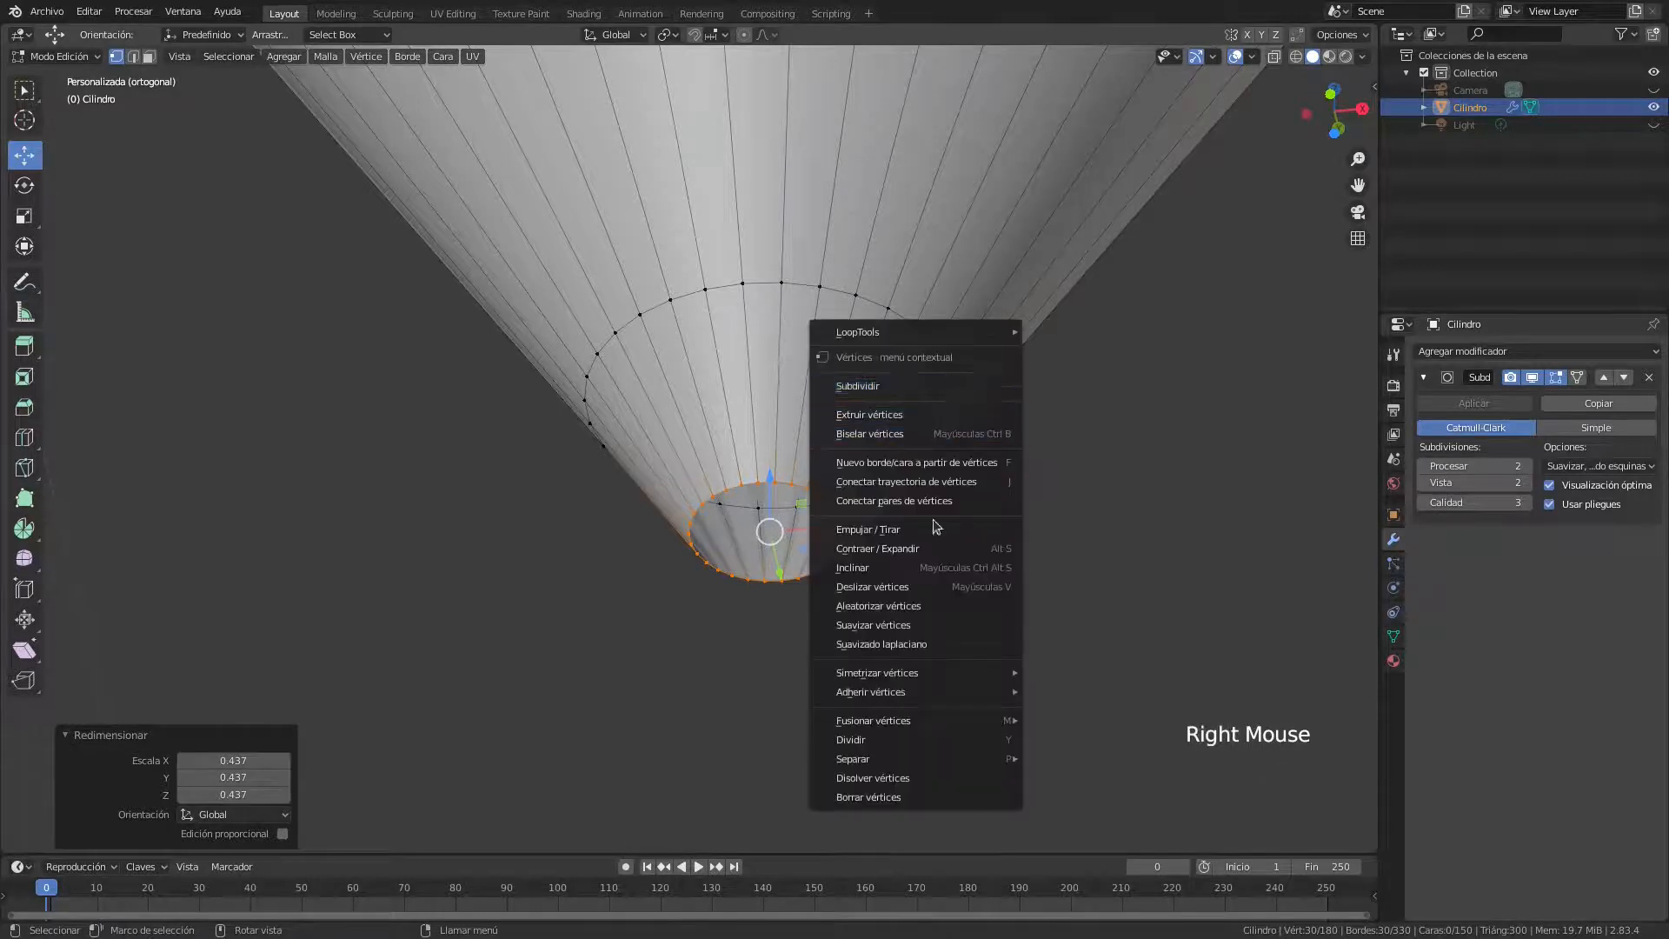
mouse_move(939, 700)
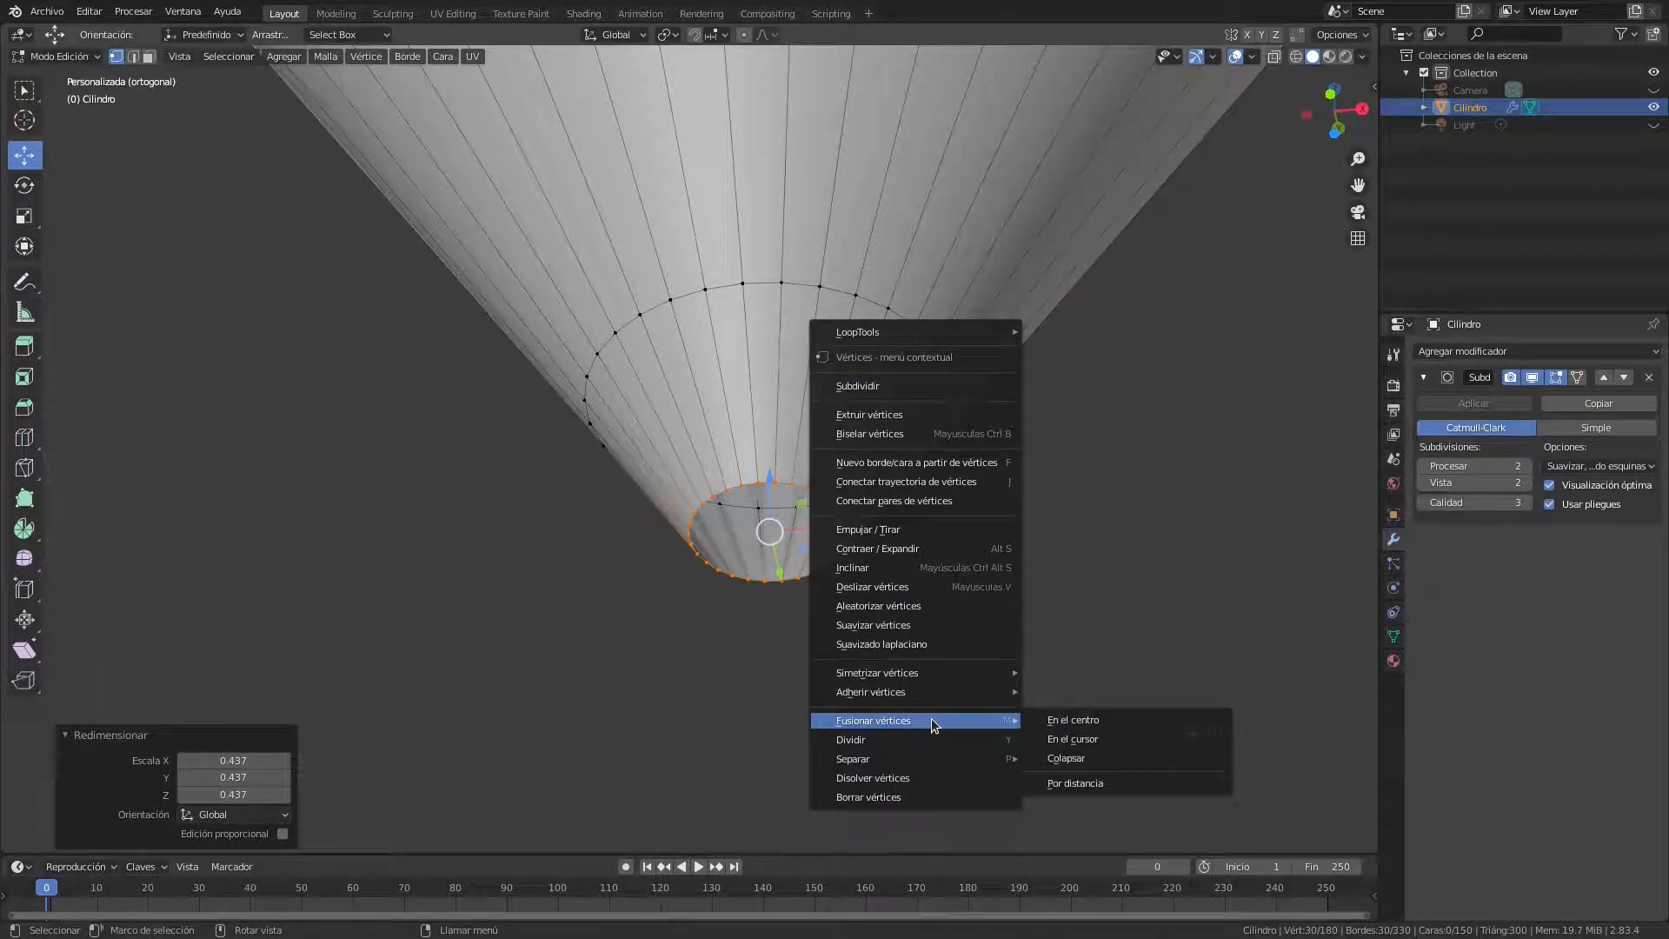
left_click(1092, 721)
Raise the edge loop across the middle of the taper about 0.145 m along Z and scale it uniformly to about 1.160
mouse_move(825, 501)
middle_mouse_down()
mouse_move(876, 525)
mouse_move(842, 493)
middle_mouse_up()
scroll(884, 537, "down", 11)
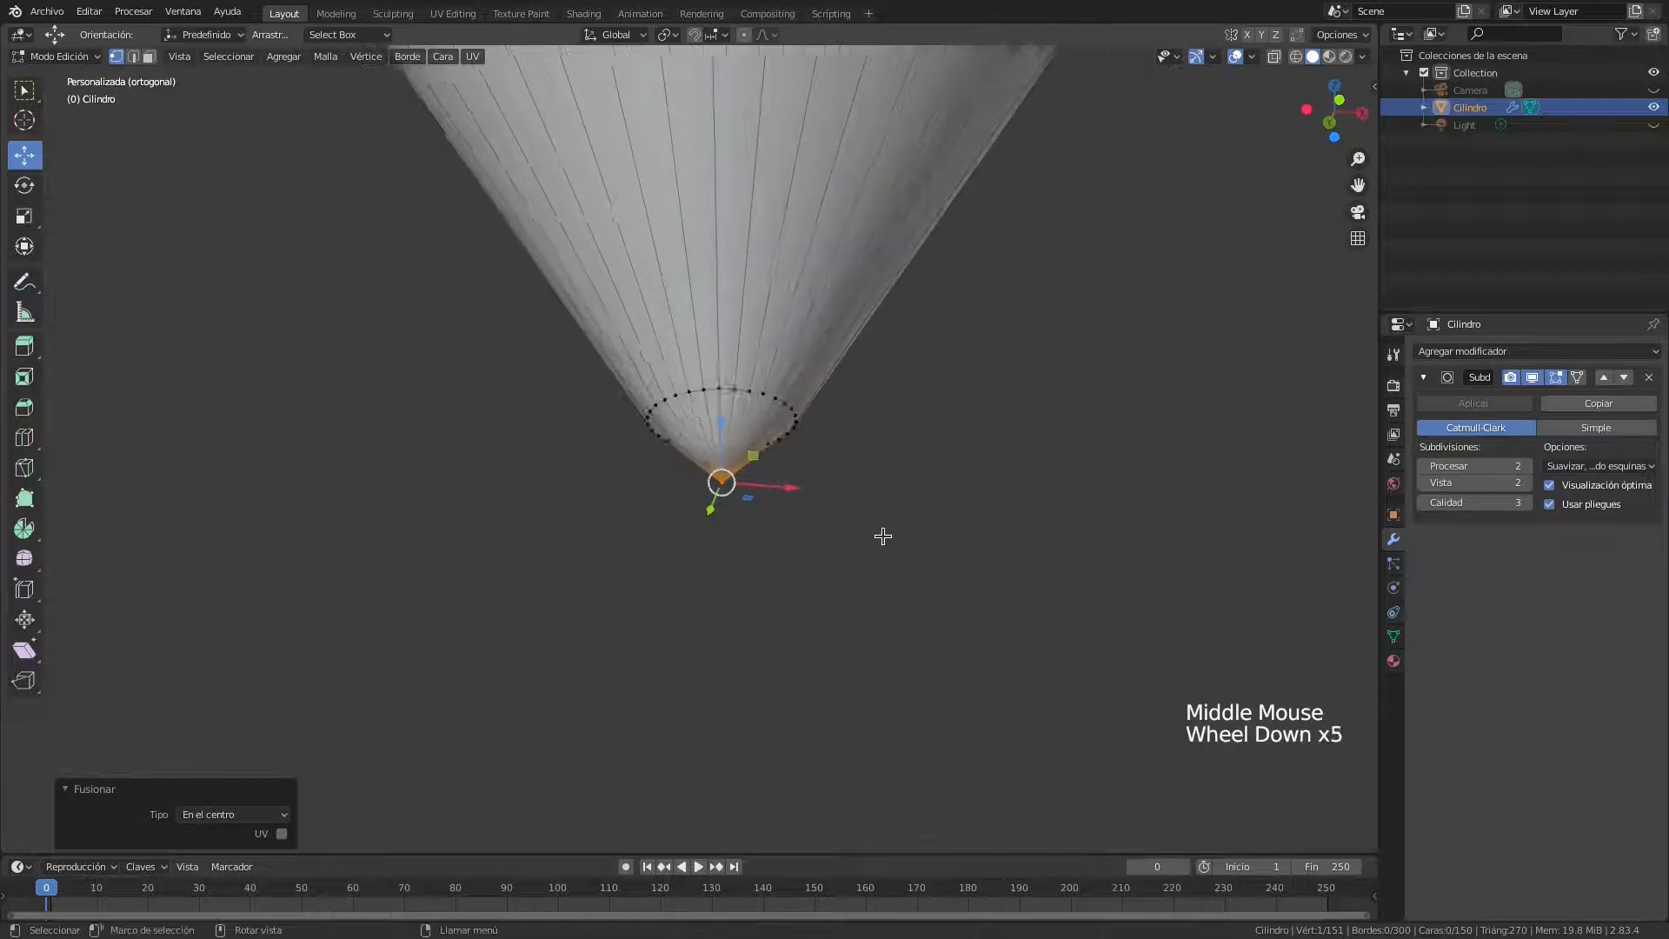
middle_click_drag(811, 483, 808, 558, "shift")
scroll(805, 551, "up", 4)
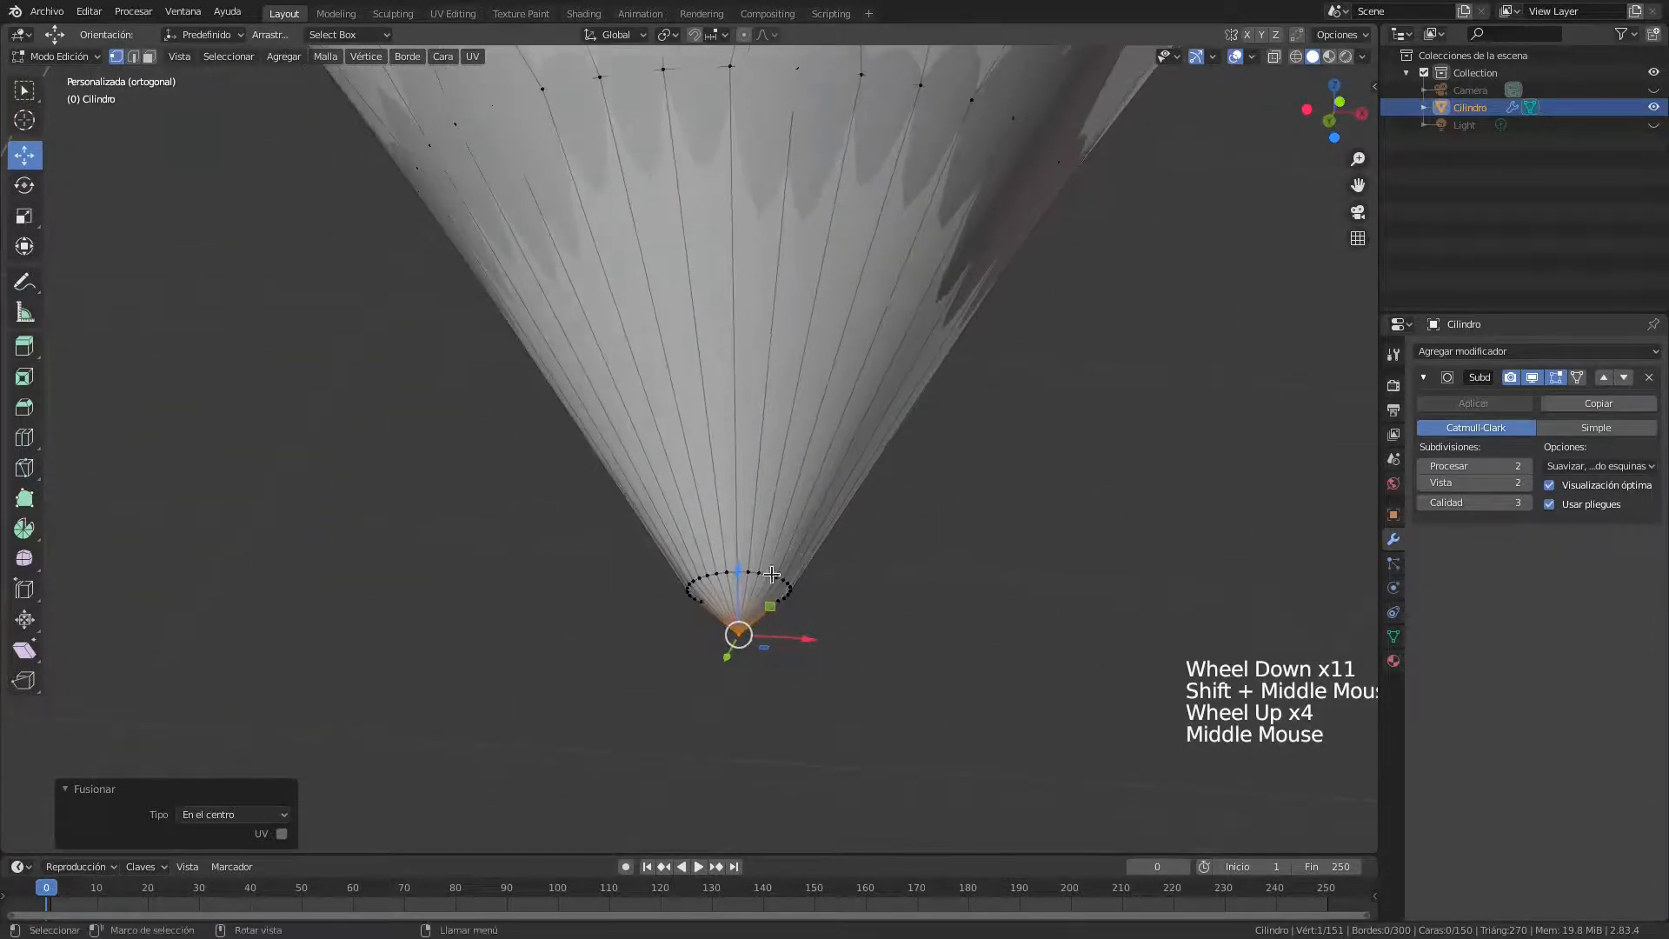
scroll(838, 560, "down", 1)
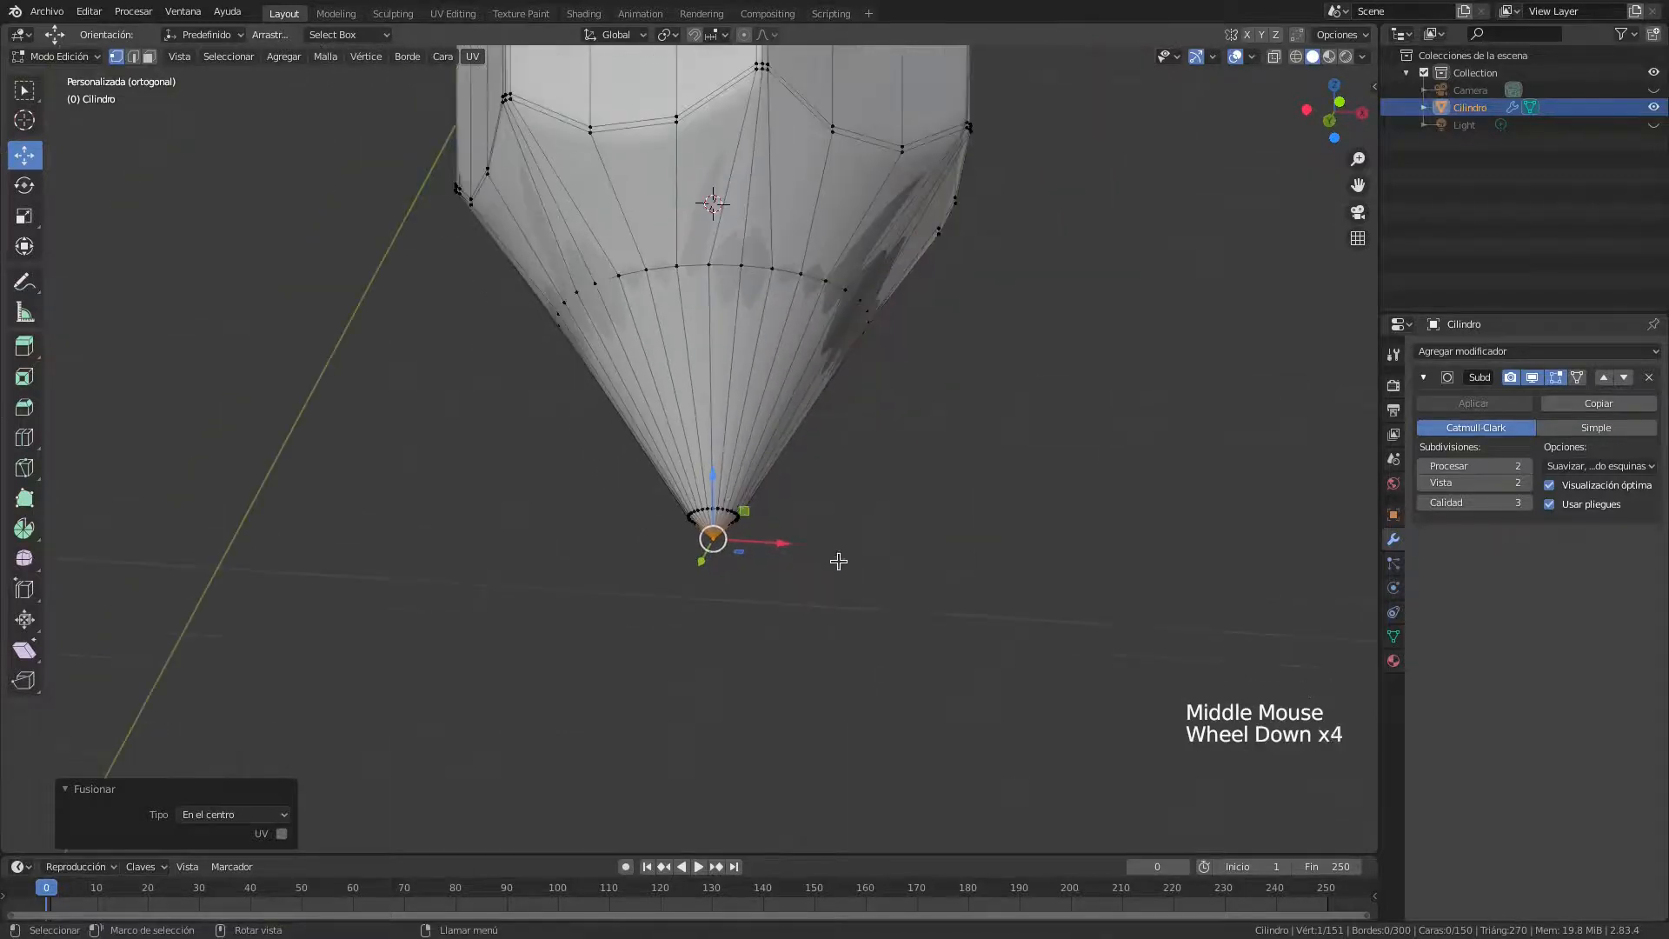
key("KP_1")
middle_click_drag(1085, 528, 1085, 646, "shift")
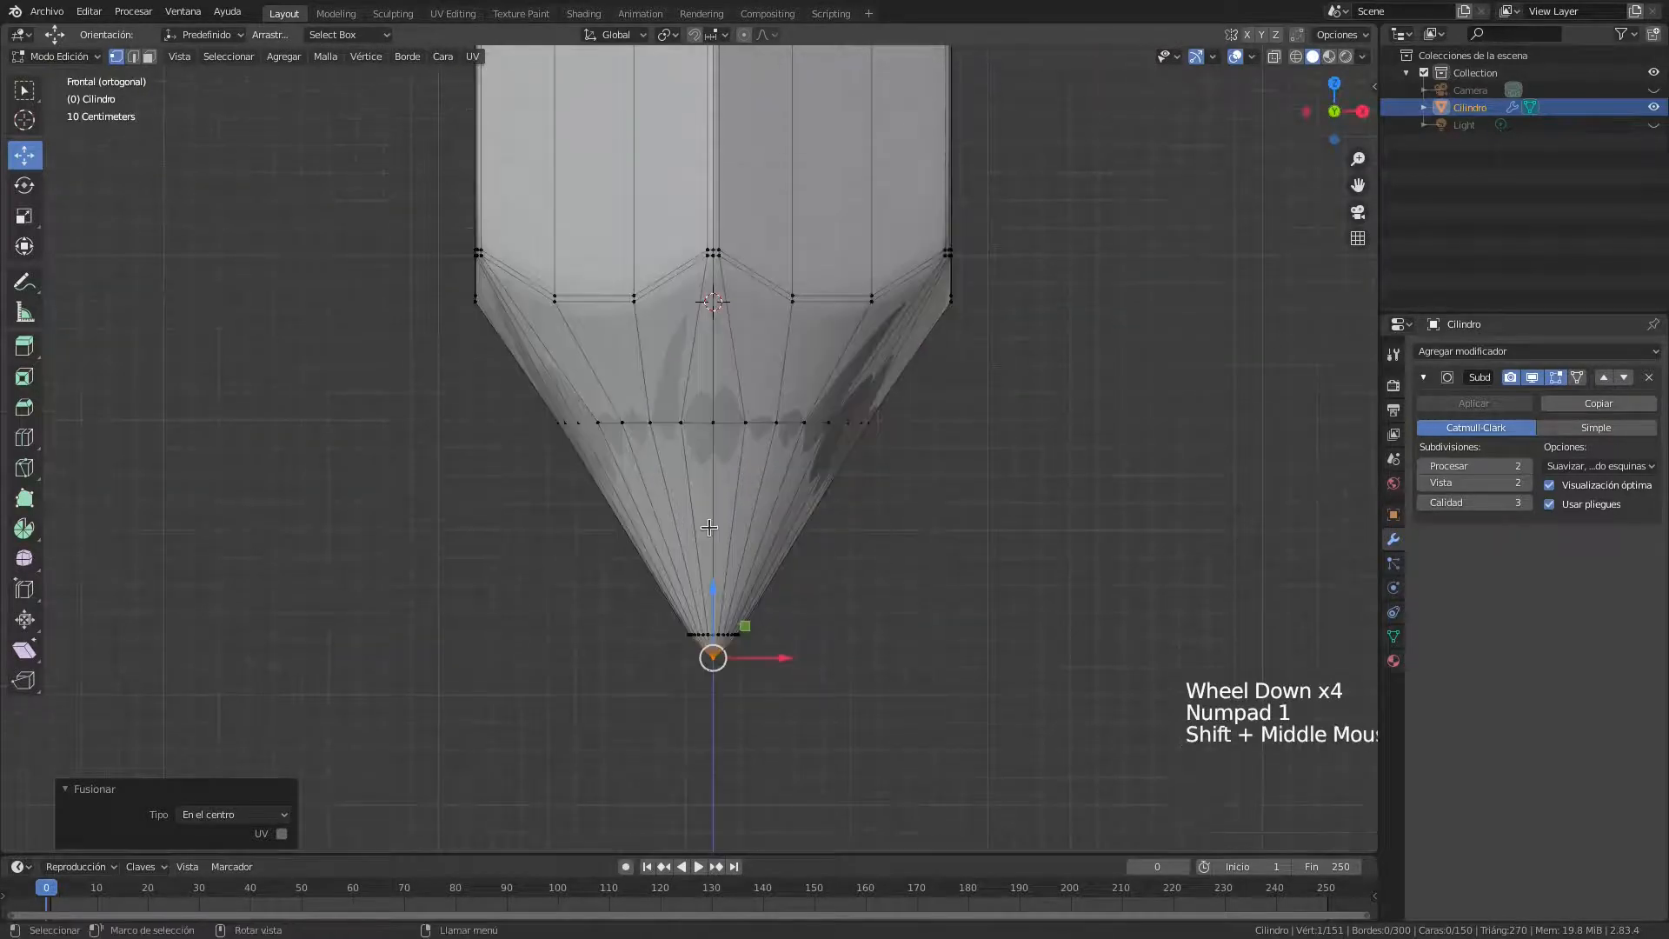
scroll(766, 467, "up", 1)
key("alt+a")
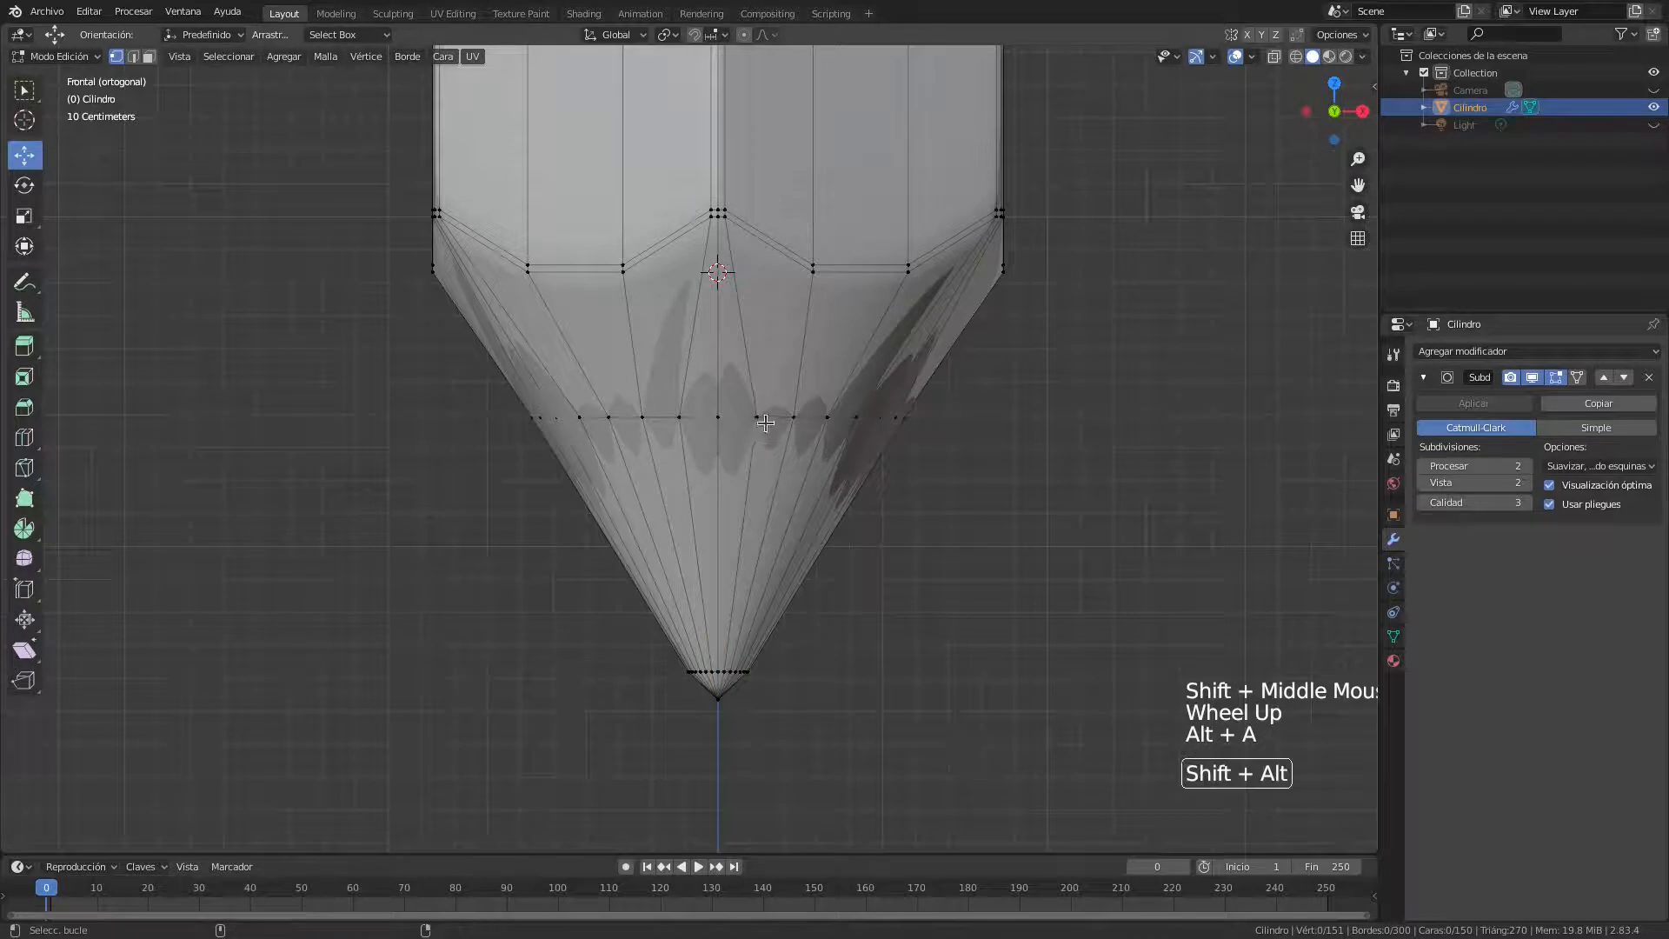
left_click(825, 479, "alt+shift")
key("g")
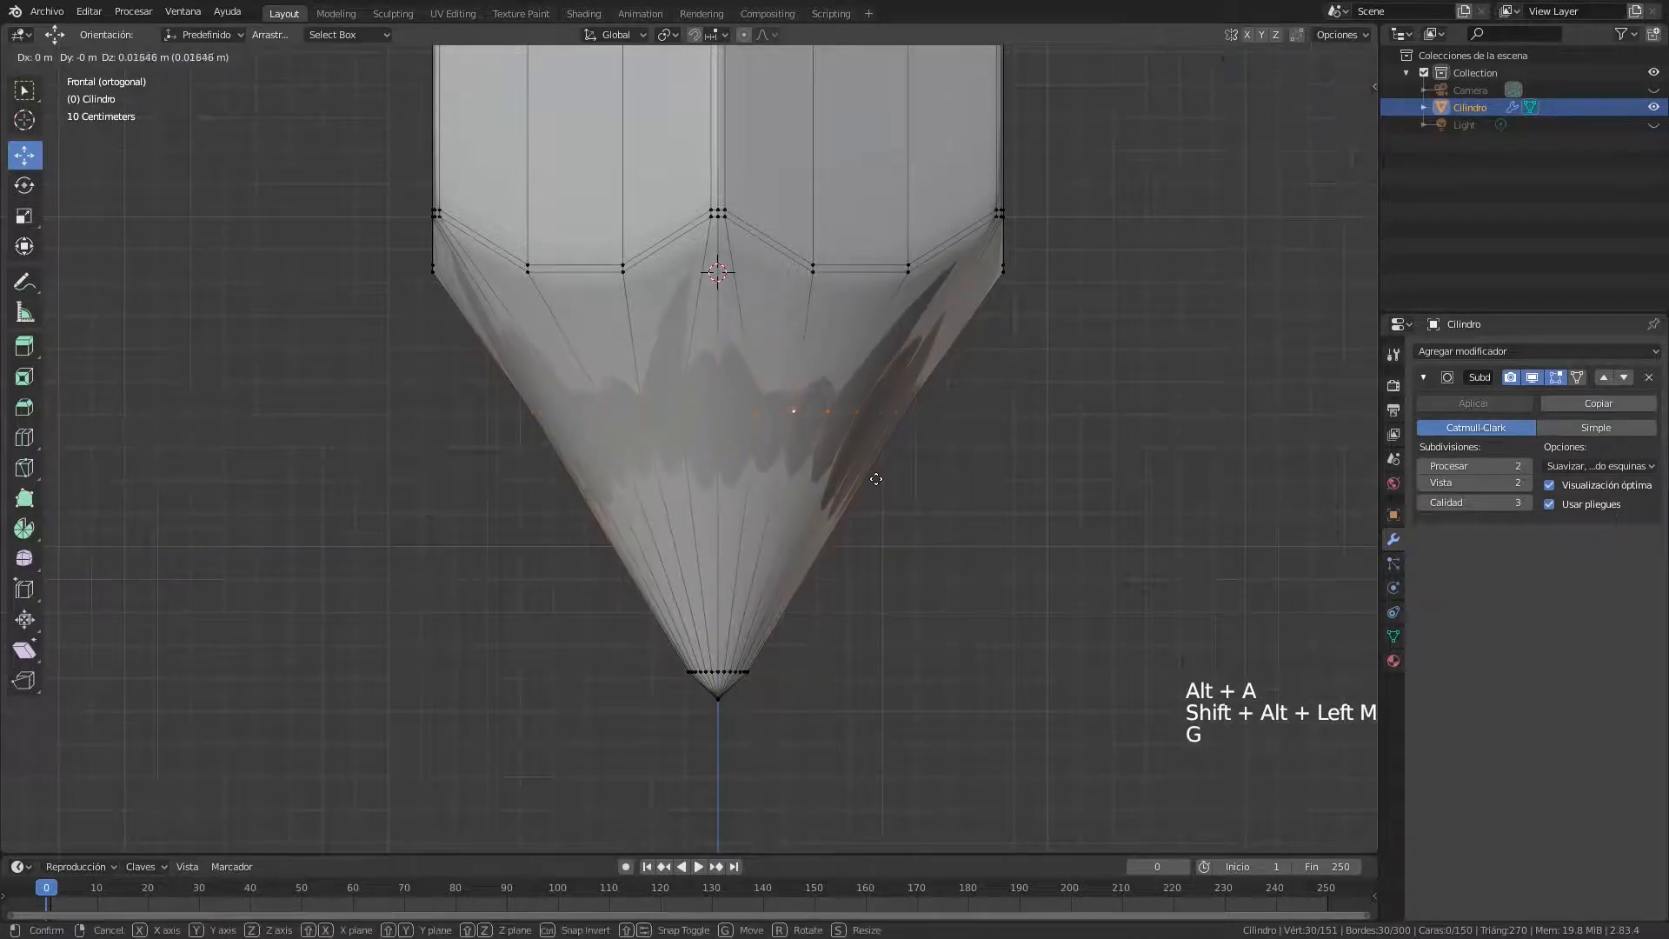
key("z")
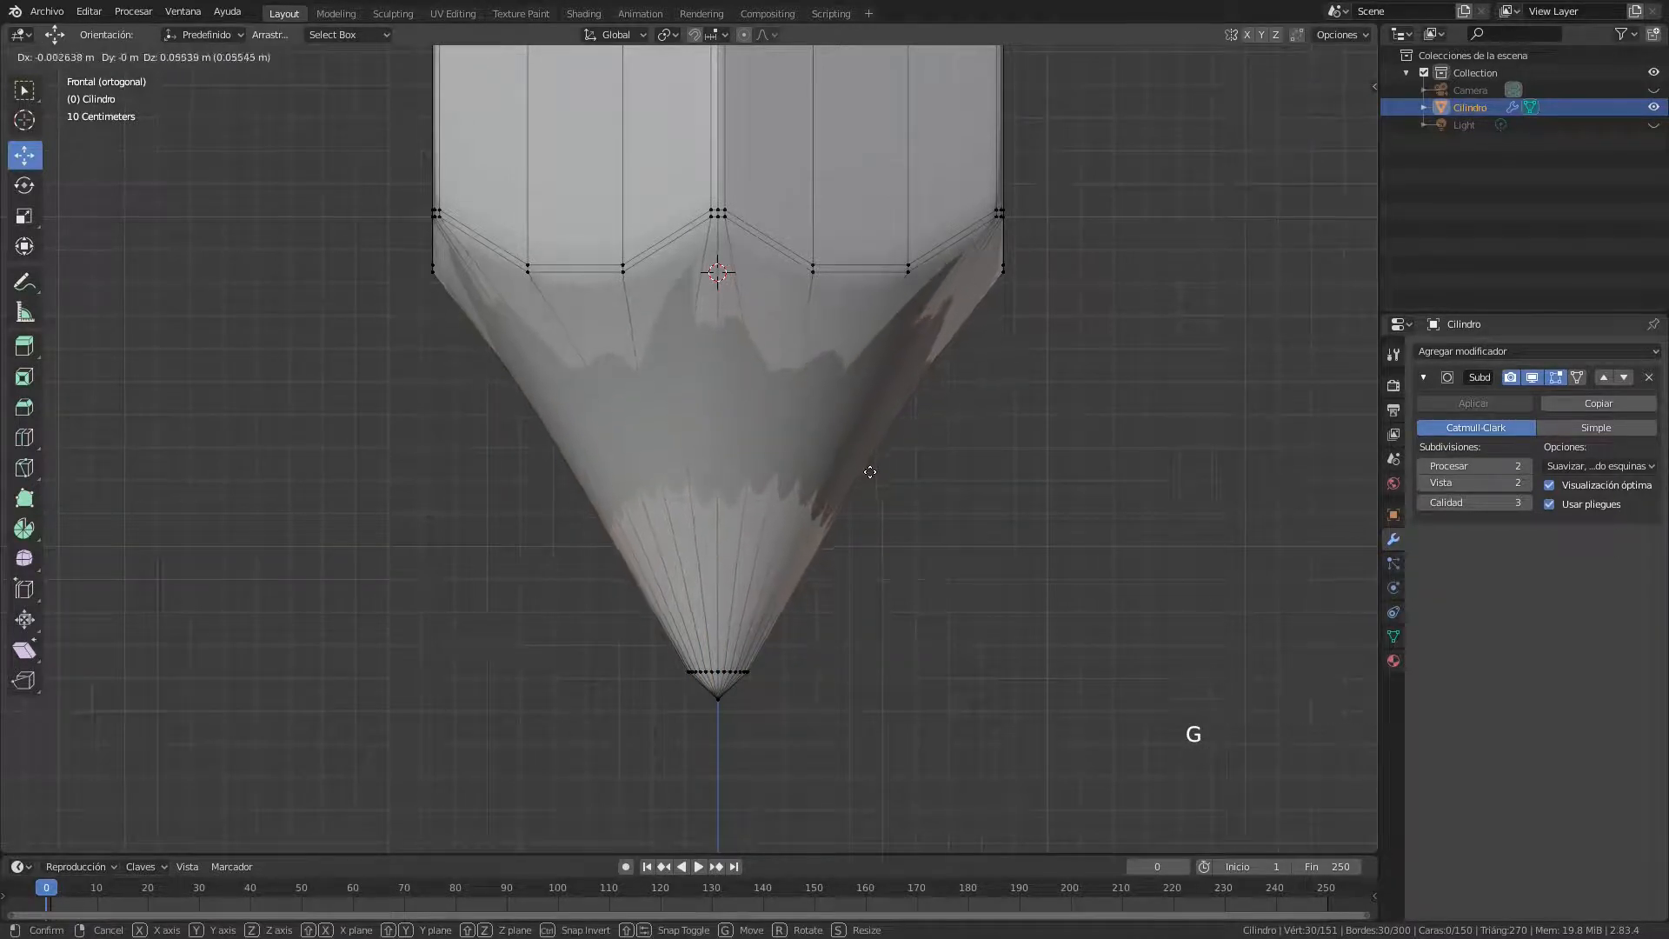
left_click(870, 439)
key("s")
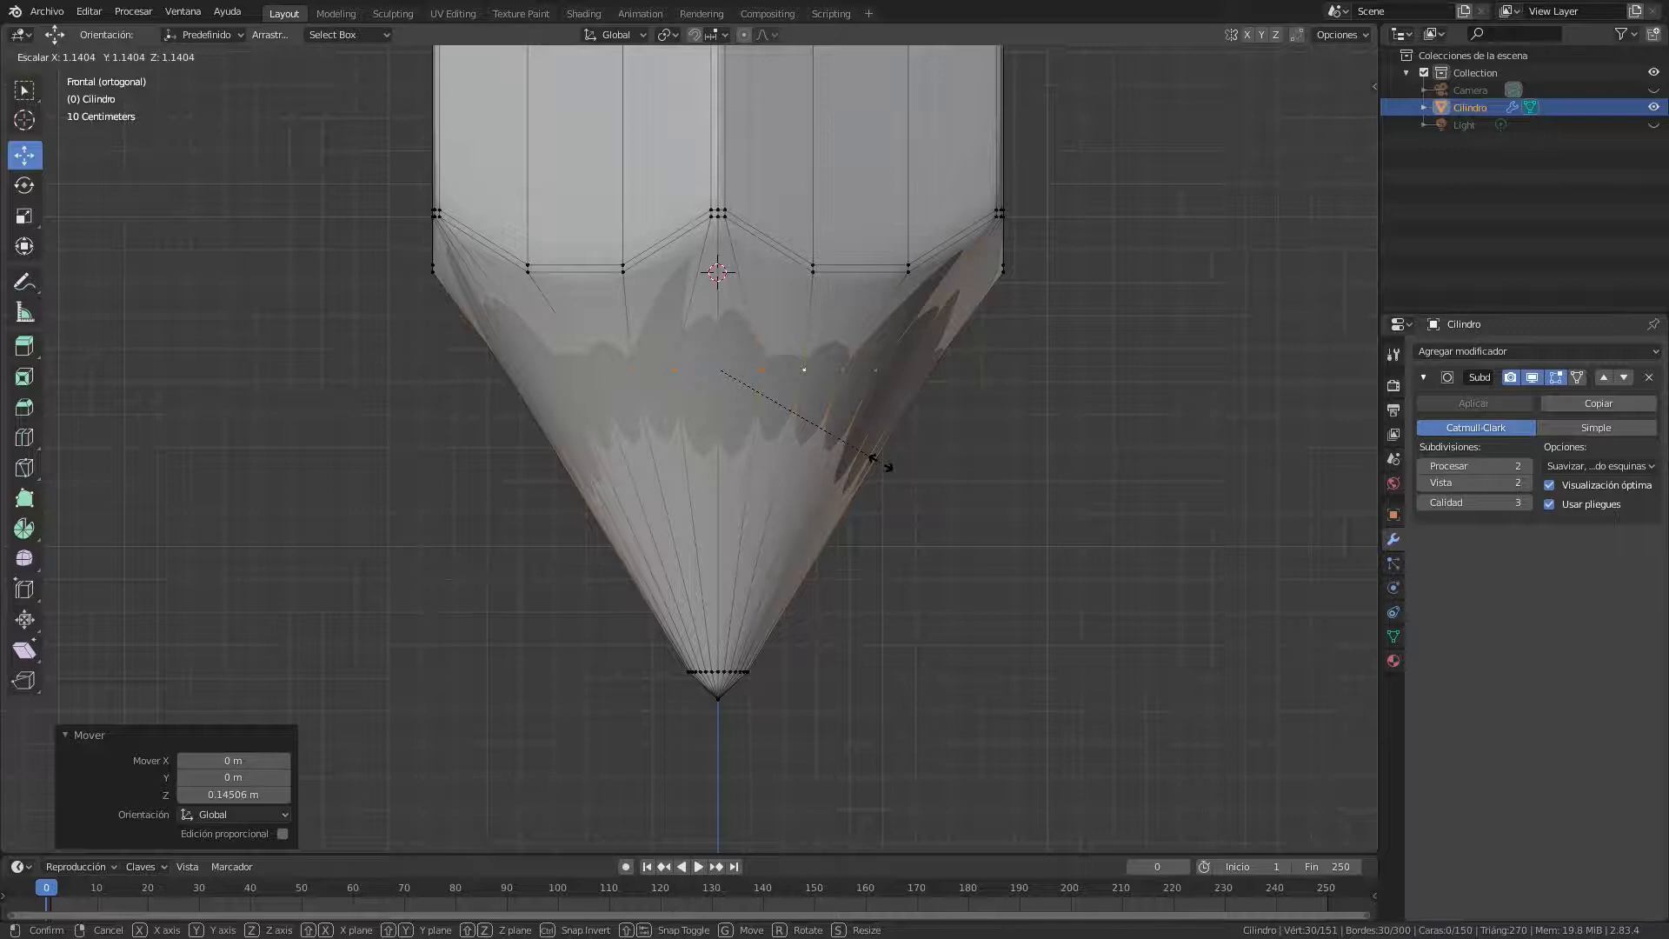
left_click(881, 465)
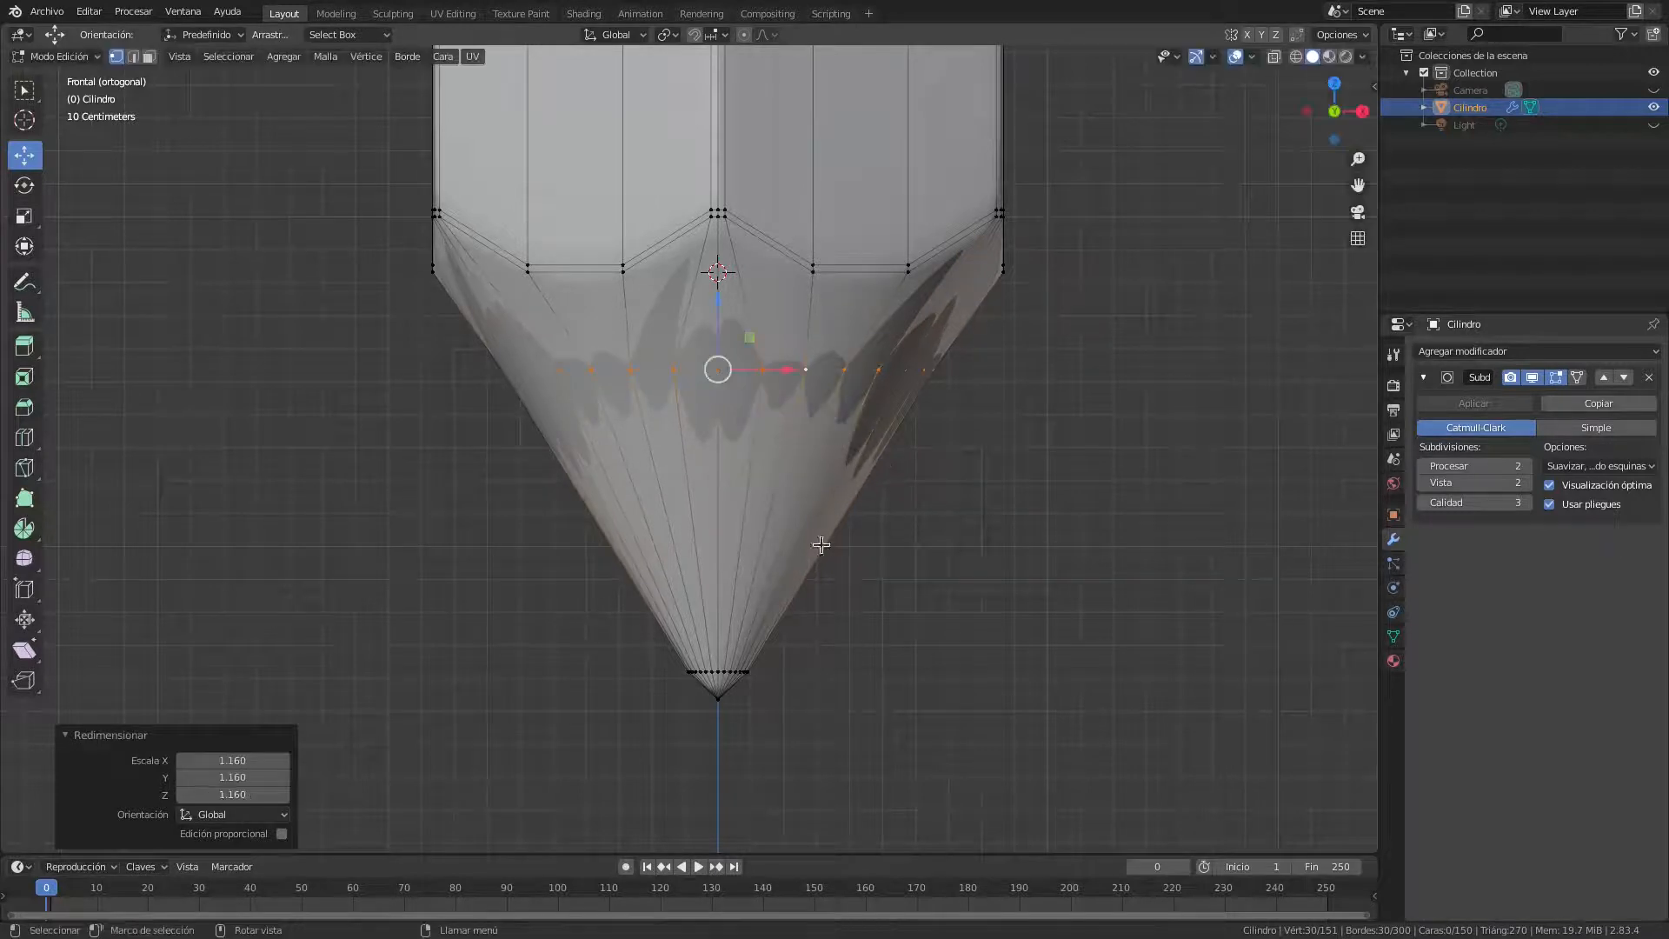
Add one loop cut around the lower cone between the raised loop and the tip, with a slide factor of about -0.211
scroll(757, 581, "up", 1)
scroll(770, 576, "down", 1)
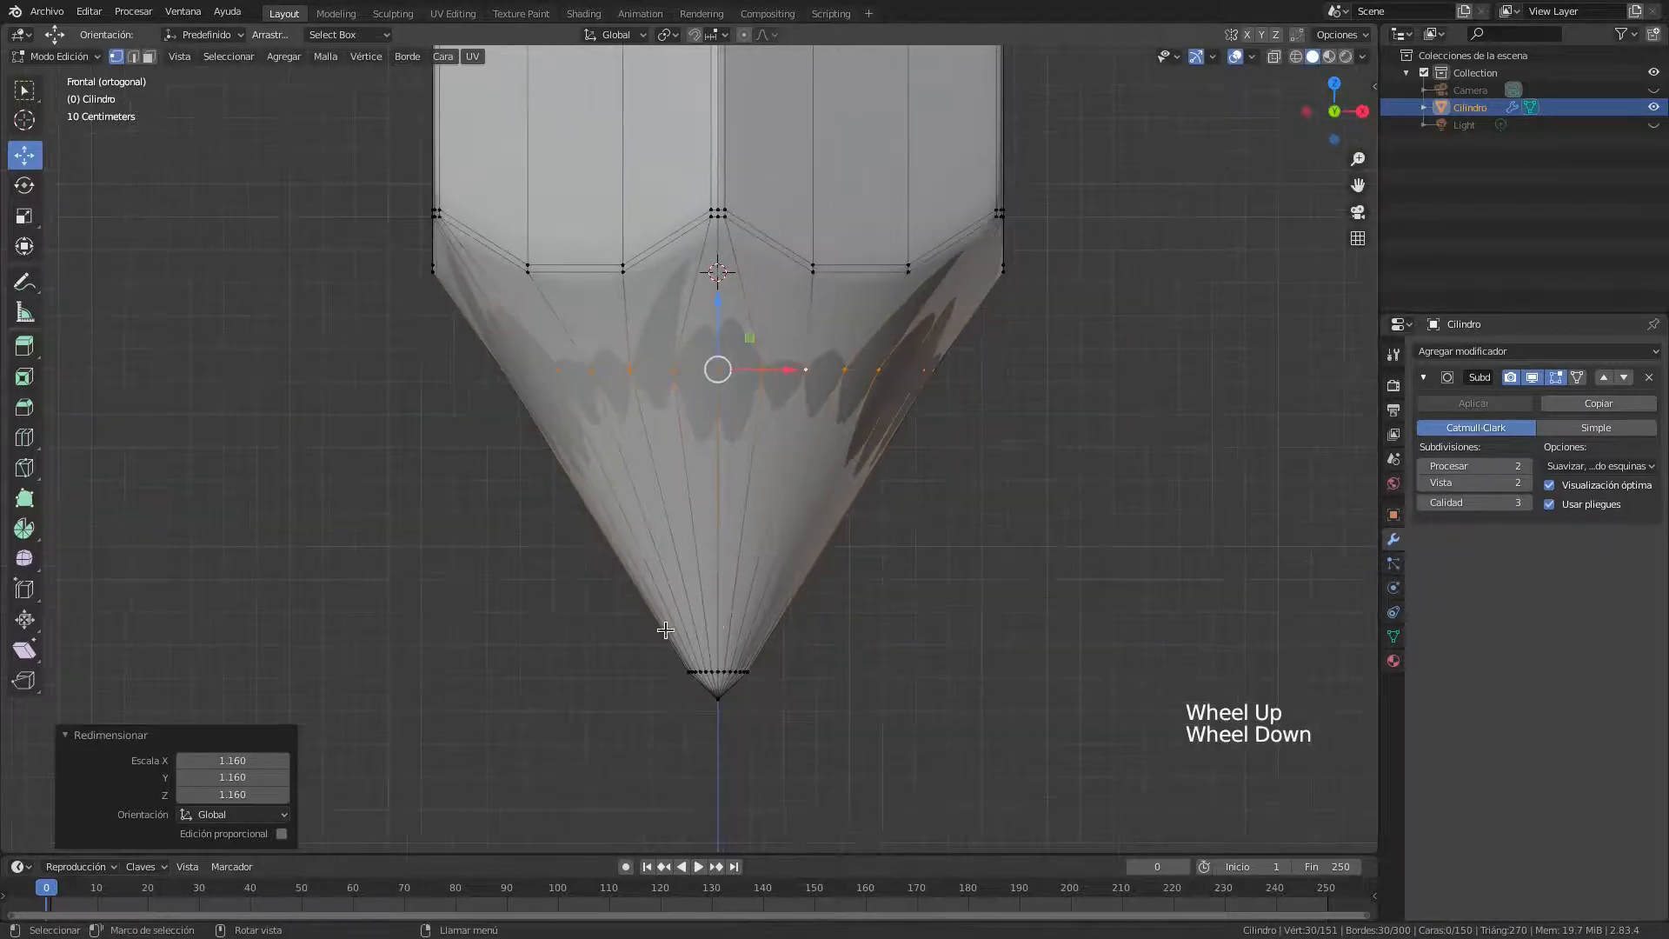
scroll(669, 622, "down", 2)
scroll(700, 571, "up", 1)
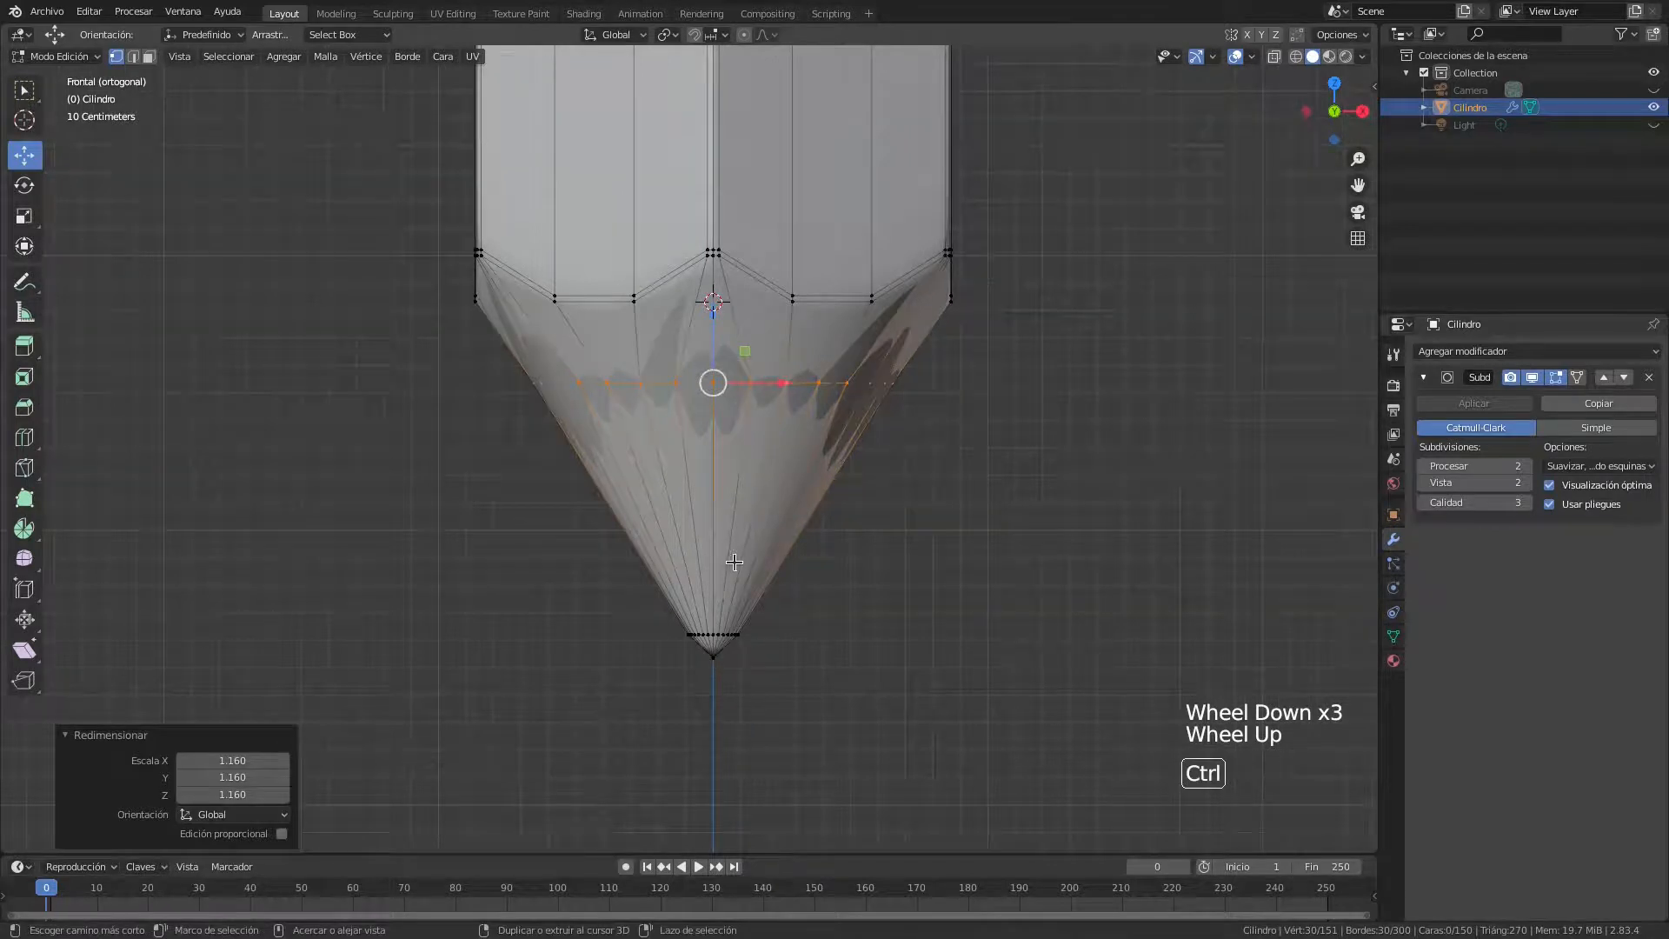
key("ctrl+r")
left_click(737, 563)
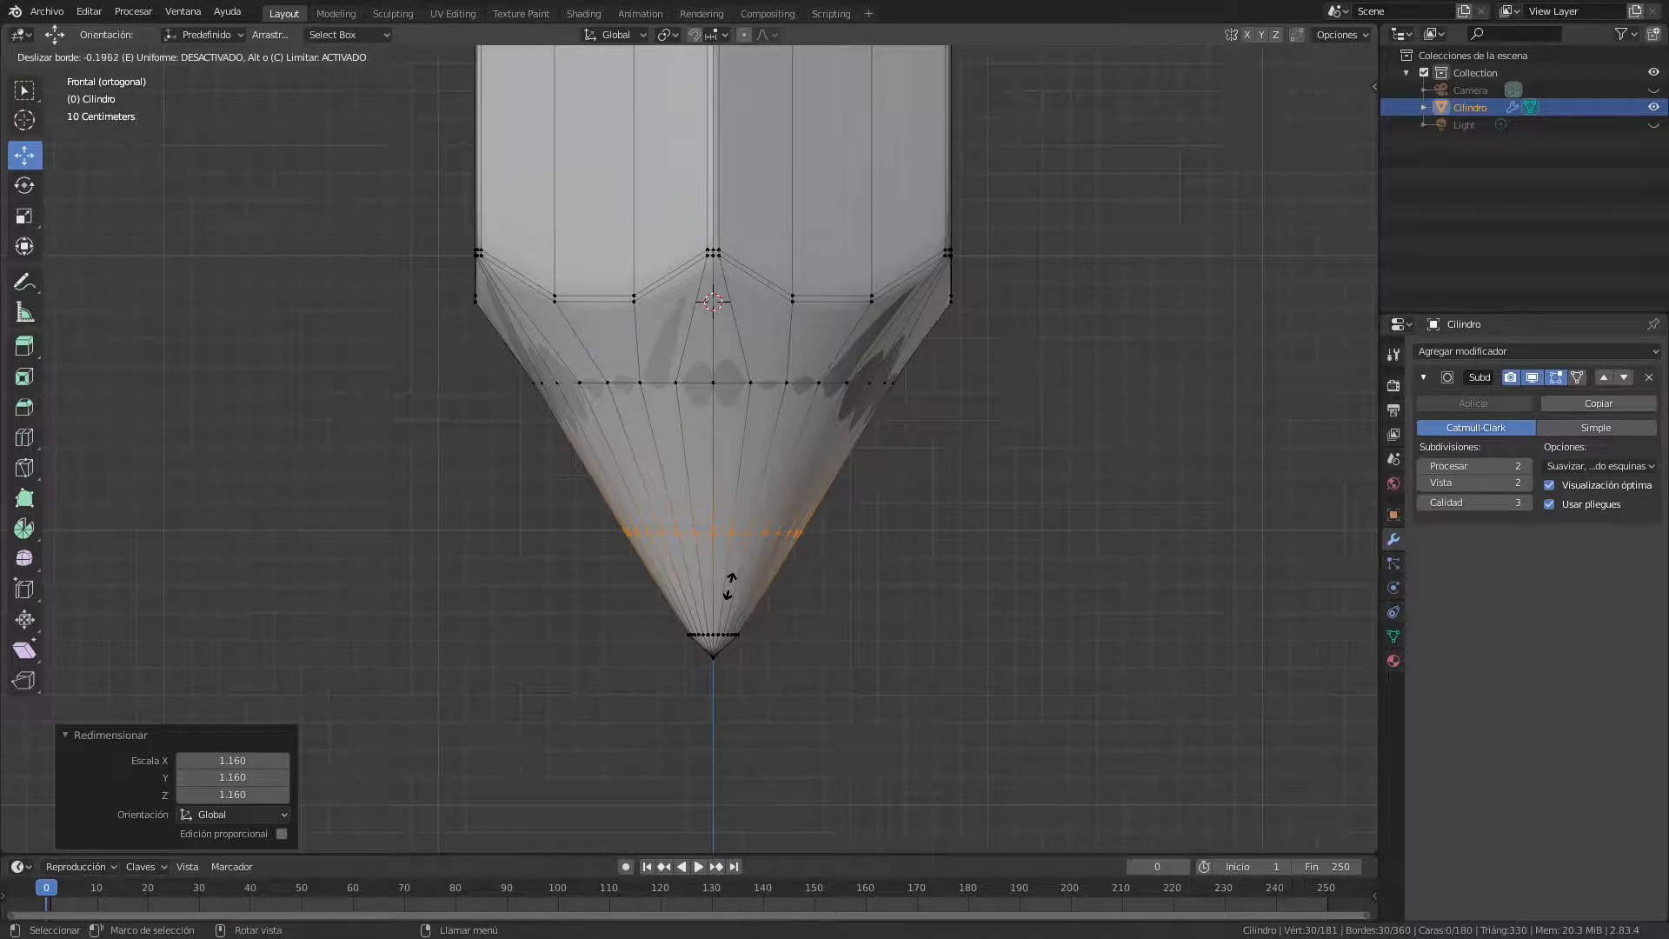
left_click(729, 588)
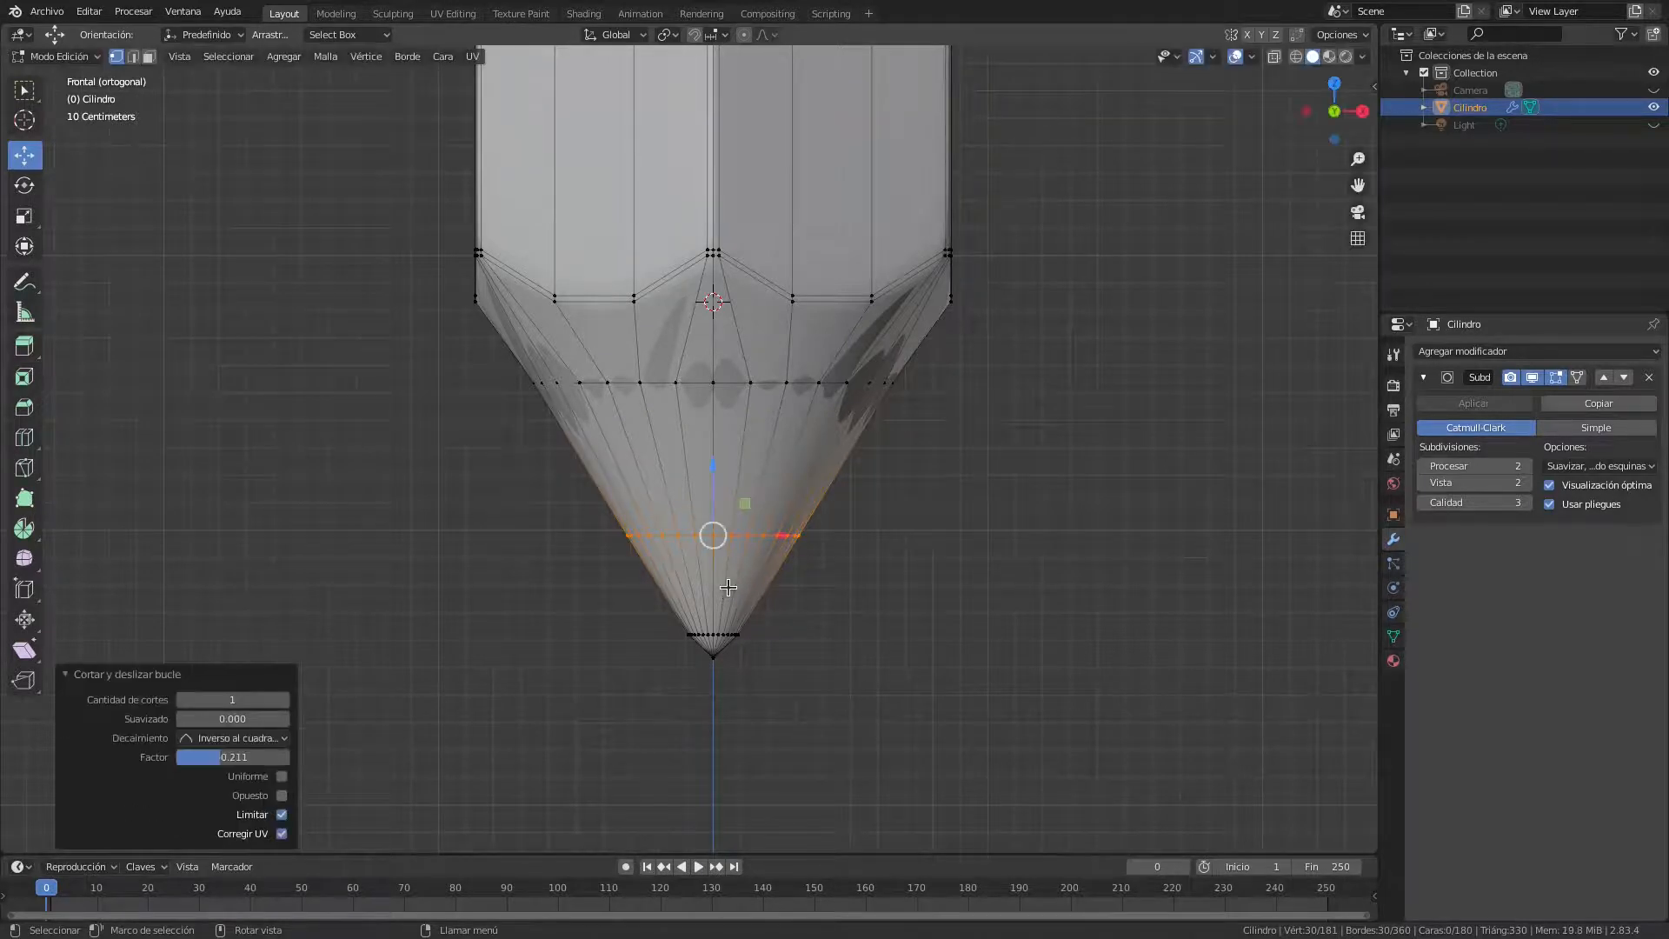
Bevel the new cone loop with an offset of about 0.0163 m and 4 segments
scroll(730, 588, "up", 3)
middle_click_drag(891, 591, 902, 525, "shift")
scroll(844, 539, "up", 2)
key("KP_1")
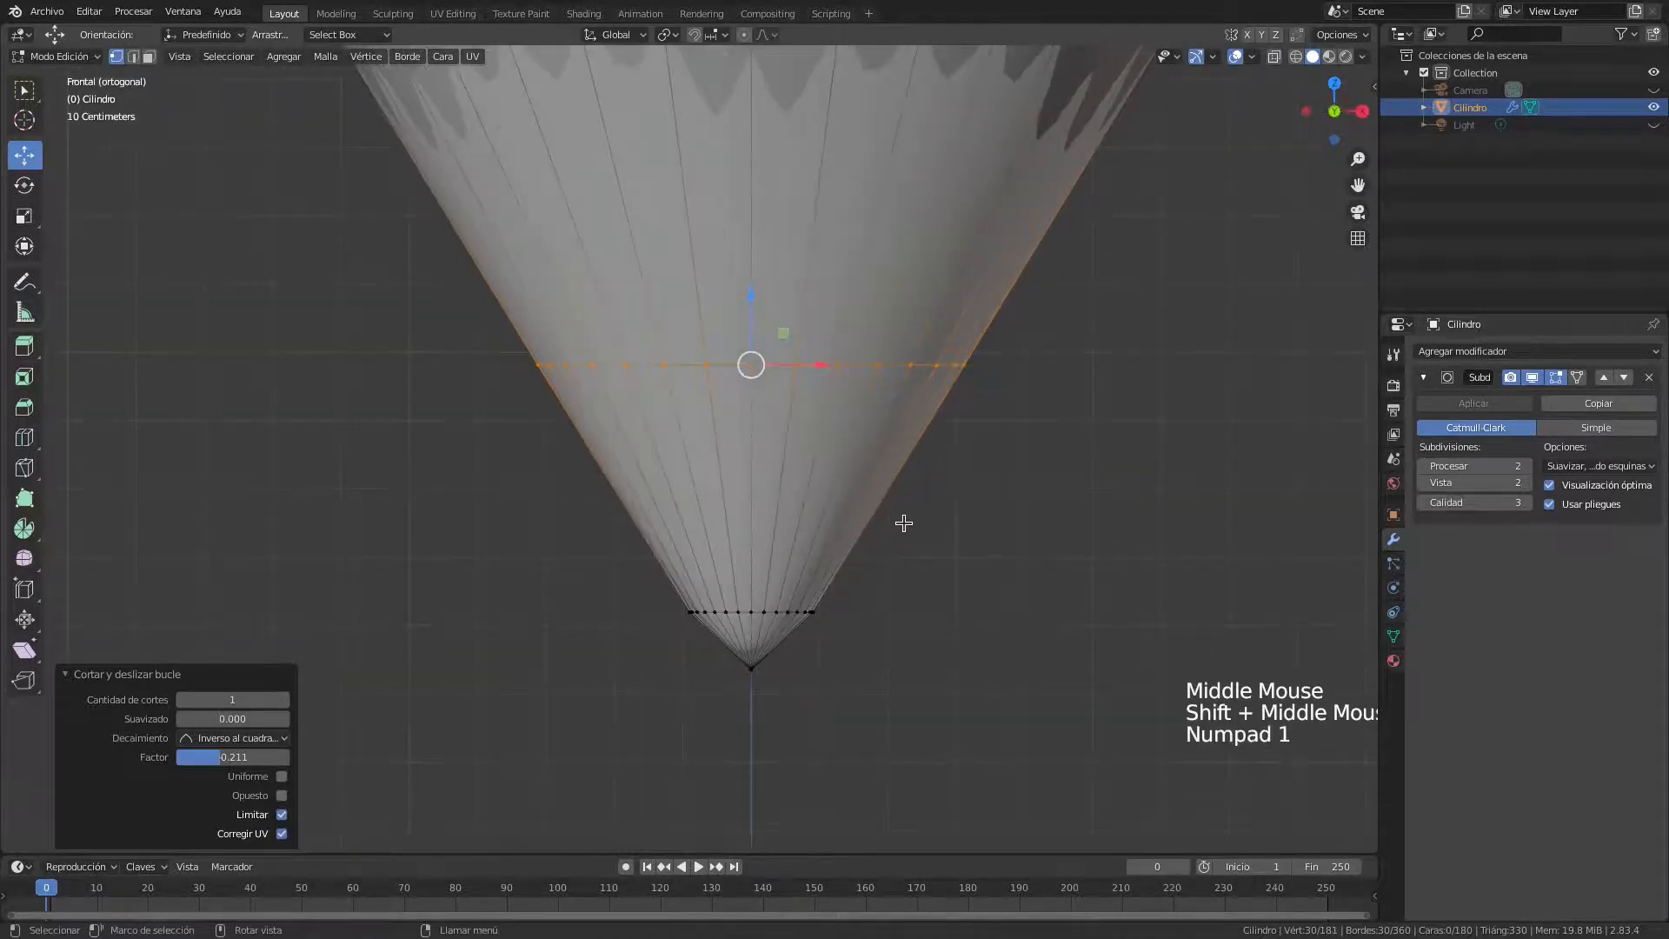
left_click(134, 58)
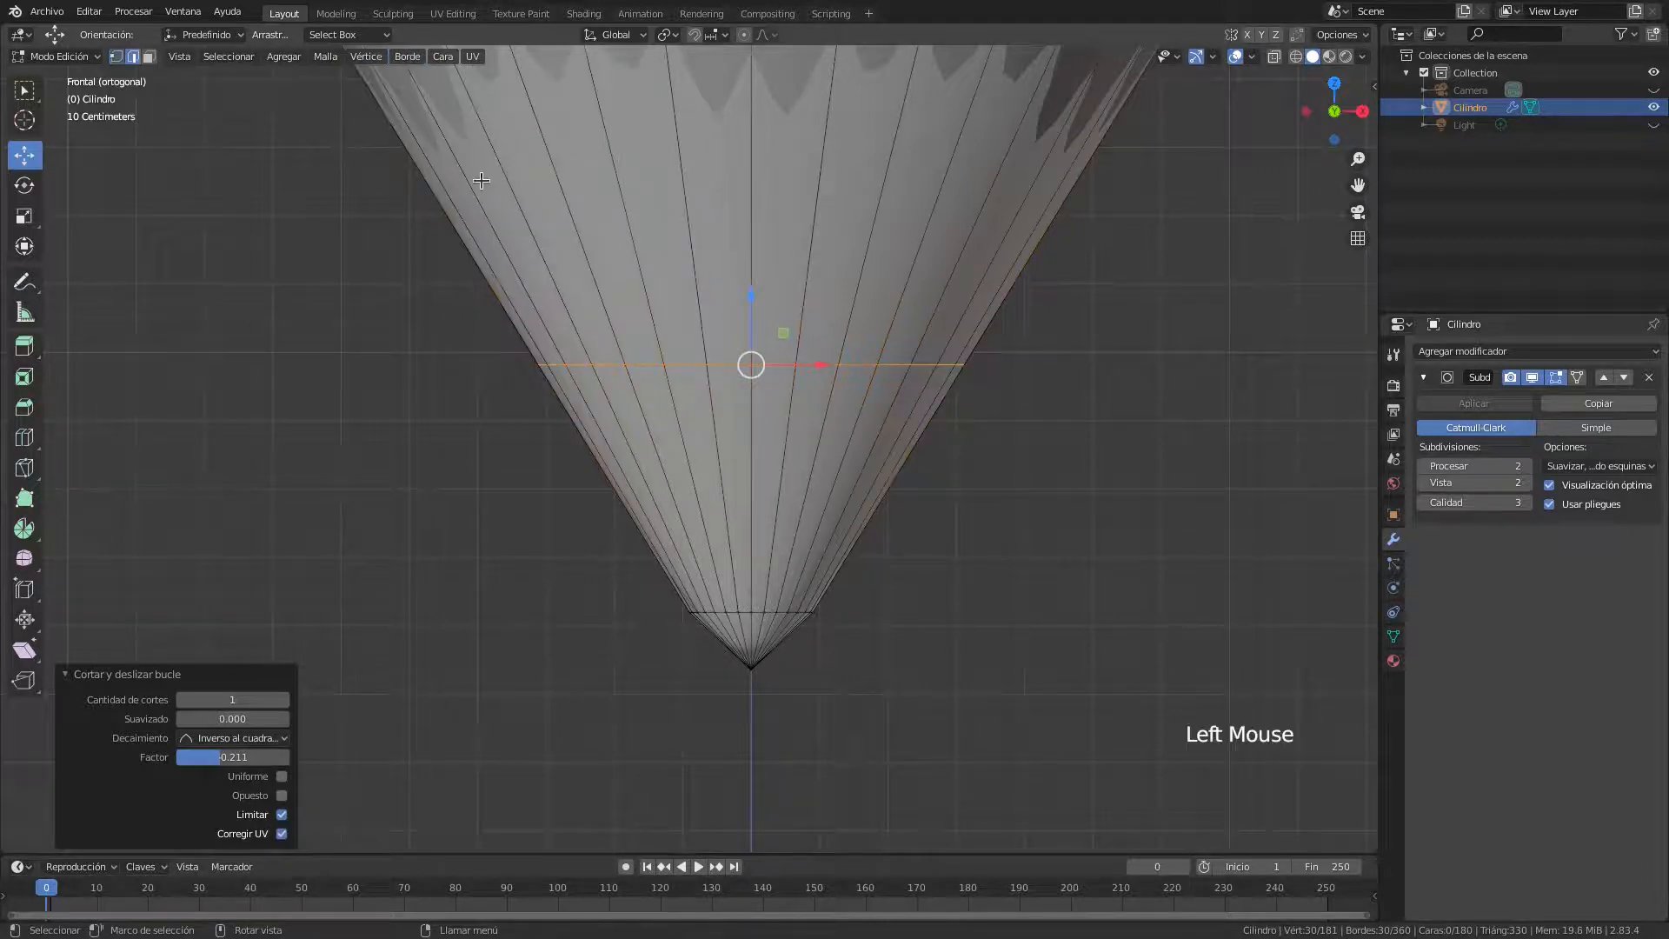
left_click(410, 60)
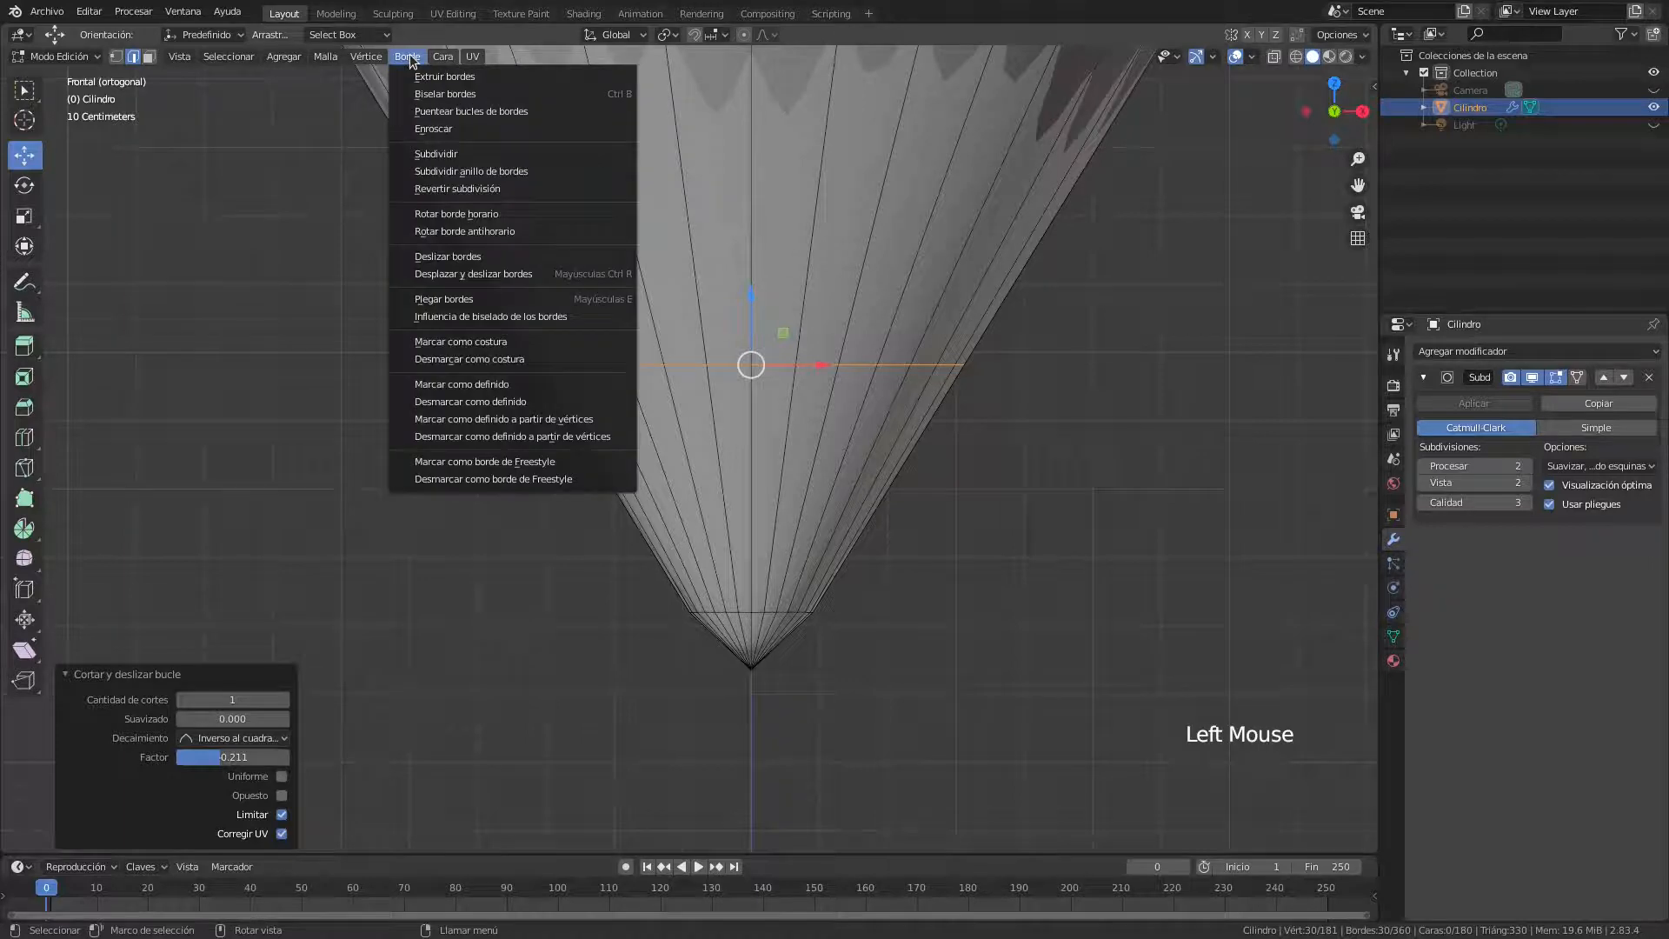
left_click(454, 95)
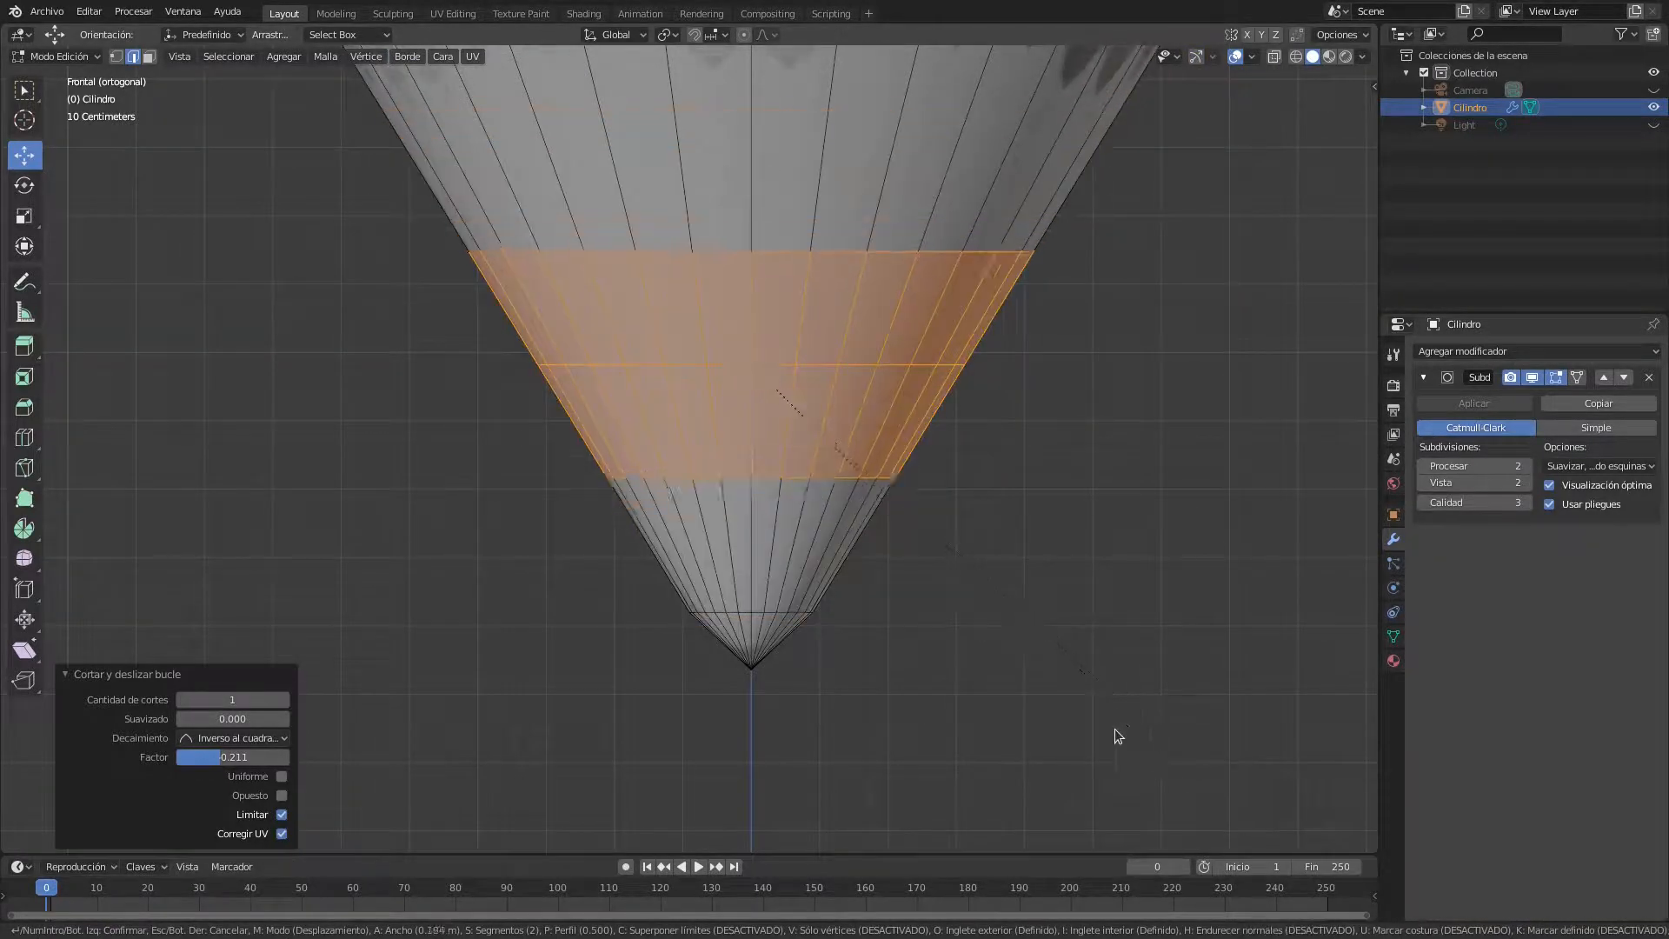
left_click(1034, 674)
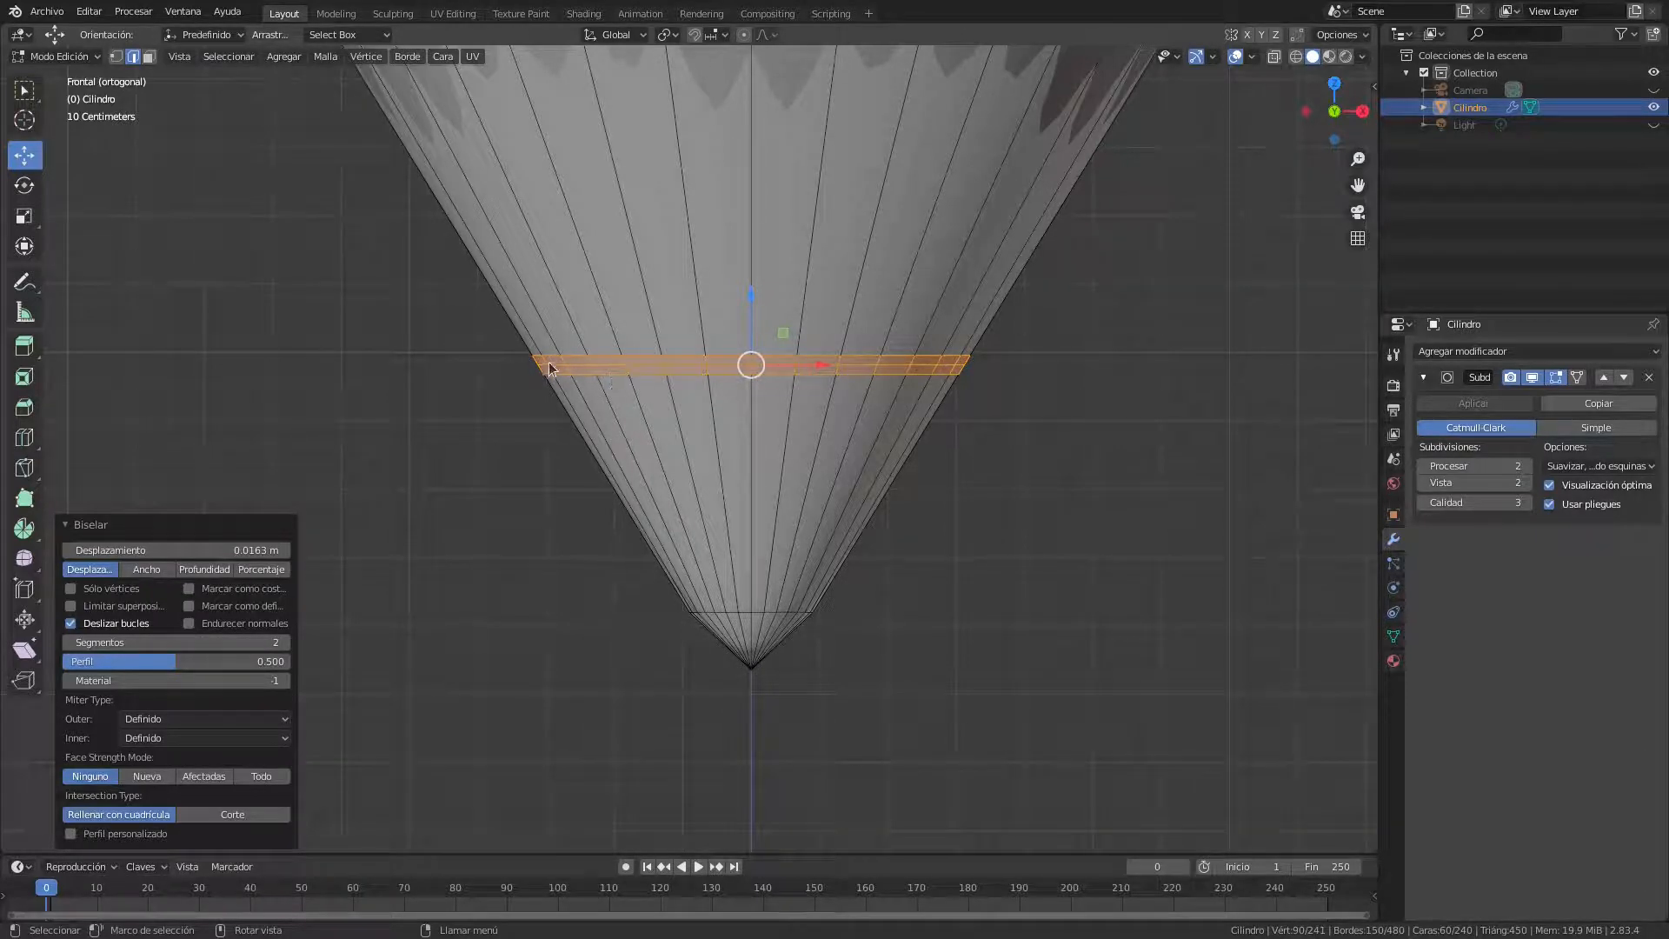
left_click(287, 642)
left_click(287, 642)
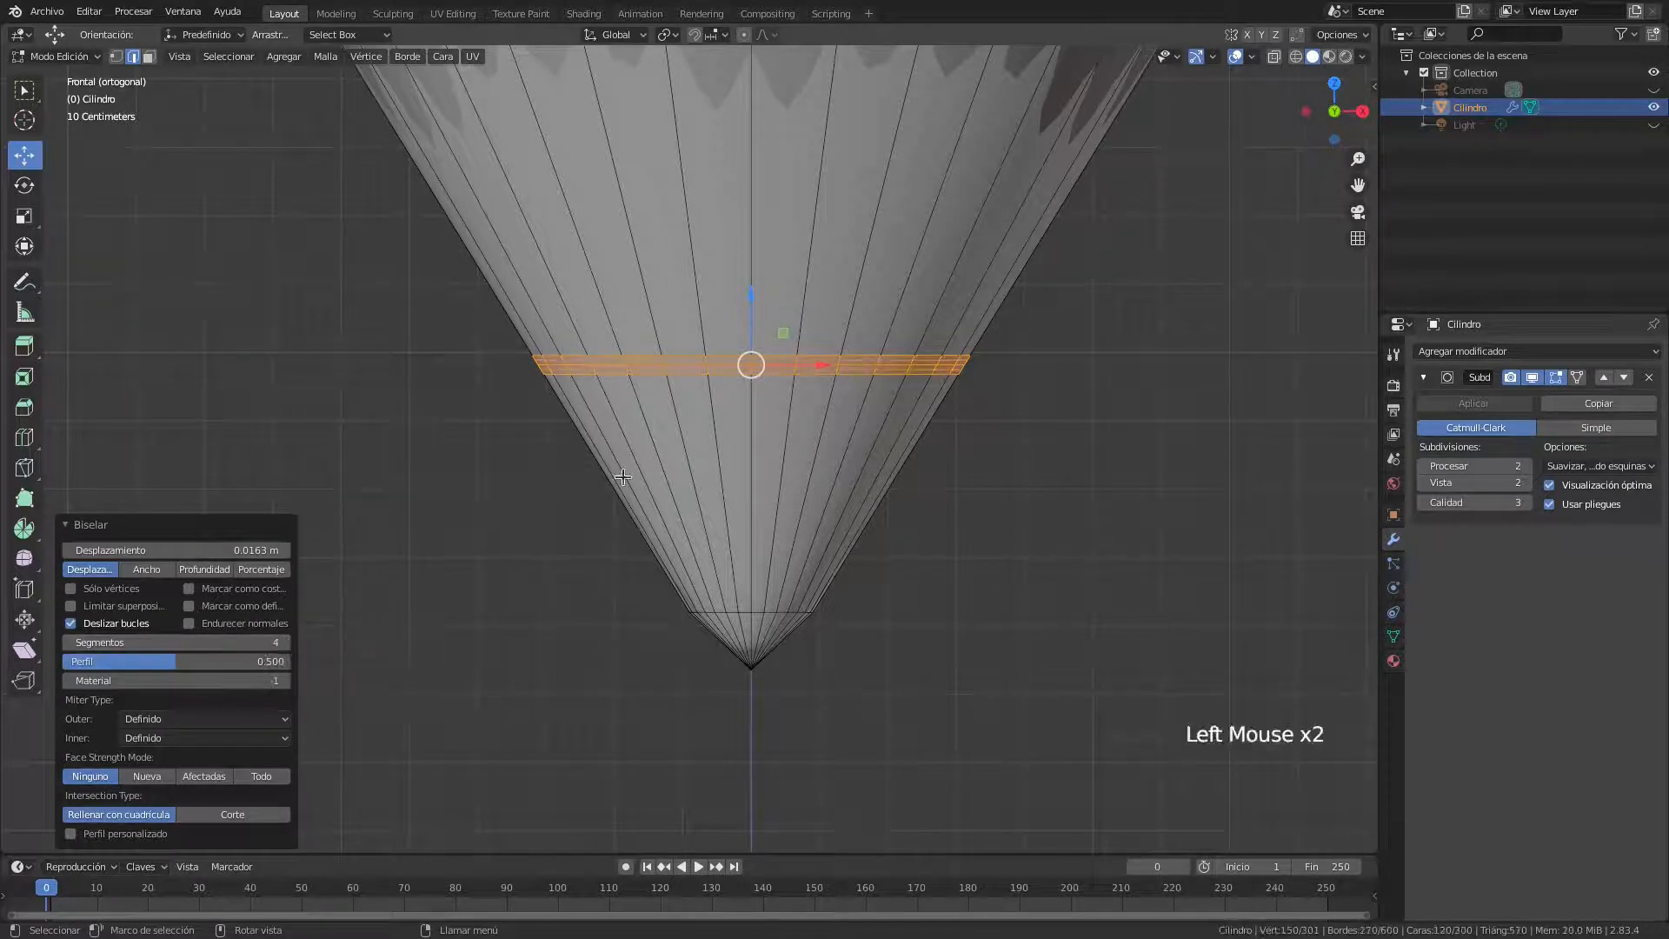
Scale the central edge loop of the bevel inward to about 0.79 in X and Y only, forming a groove around the cone
scroll(622, 478, "up", 6)
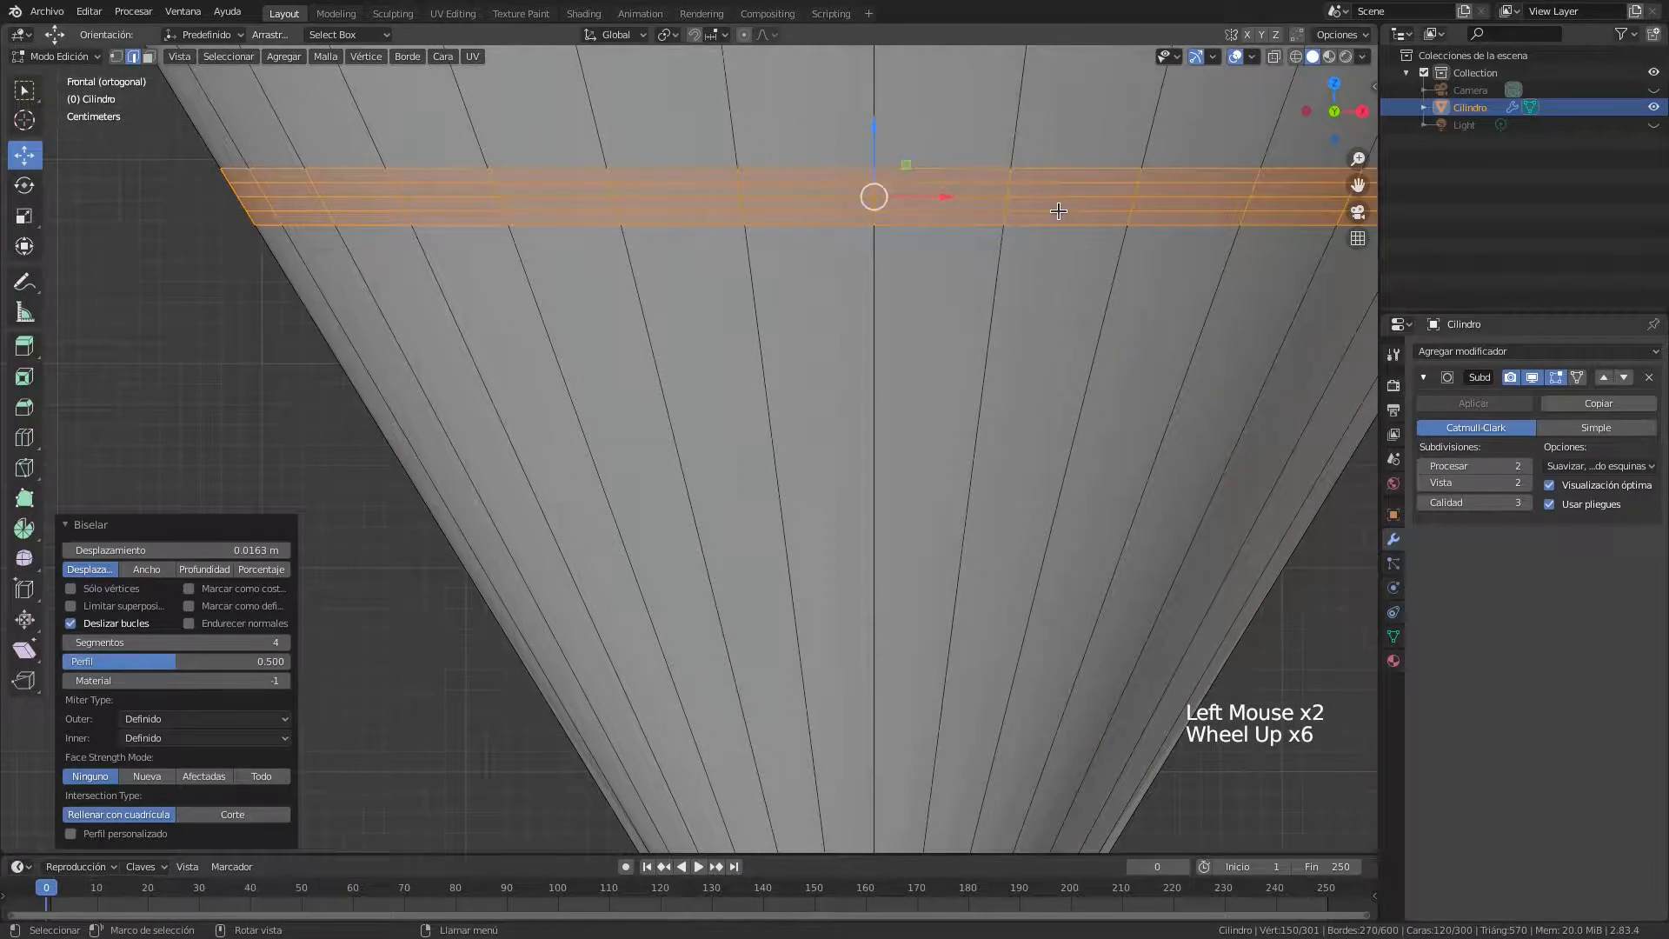
left_click(977, 199)
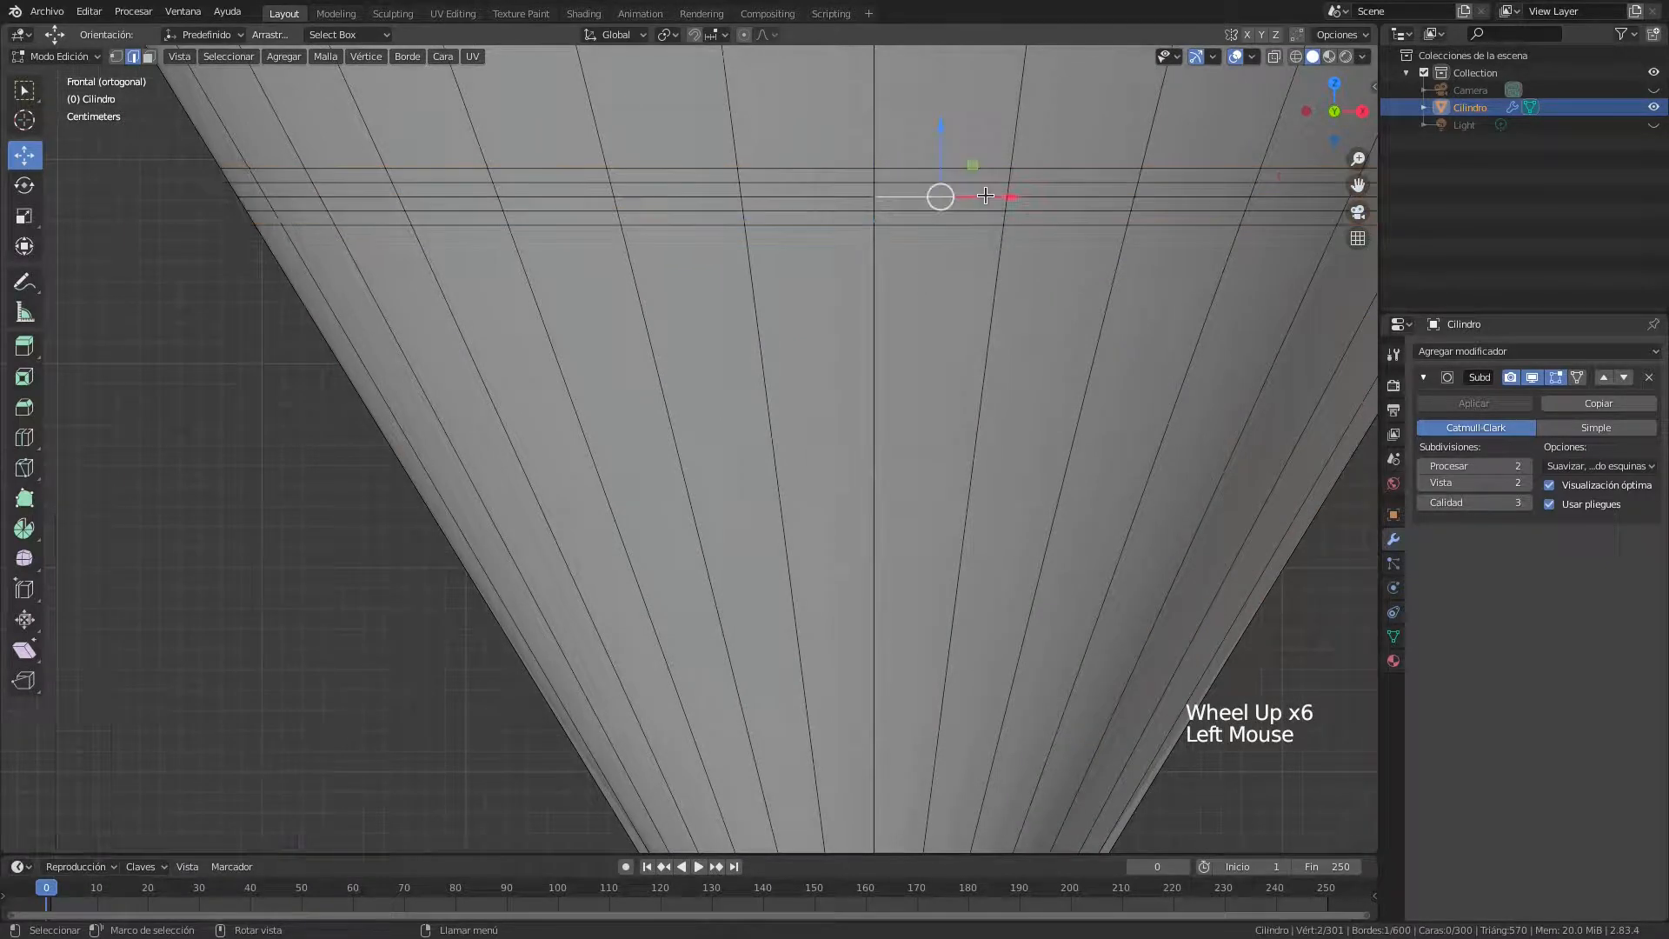
left_click(852, 197, "alt+shift")
scroll(837, 247, "down", 4)
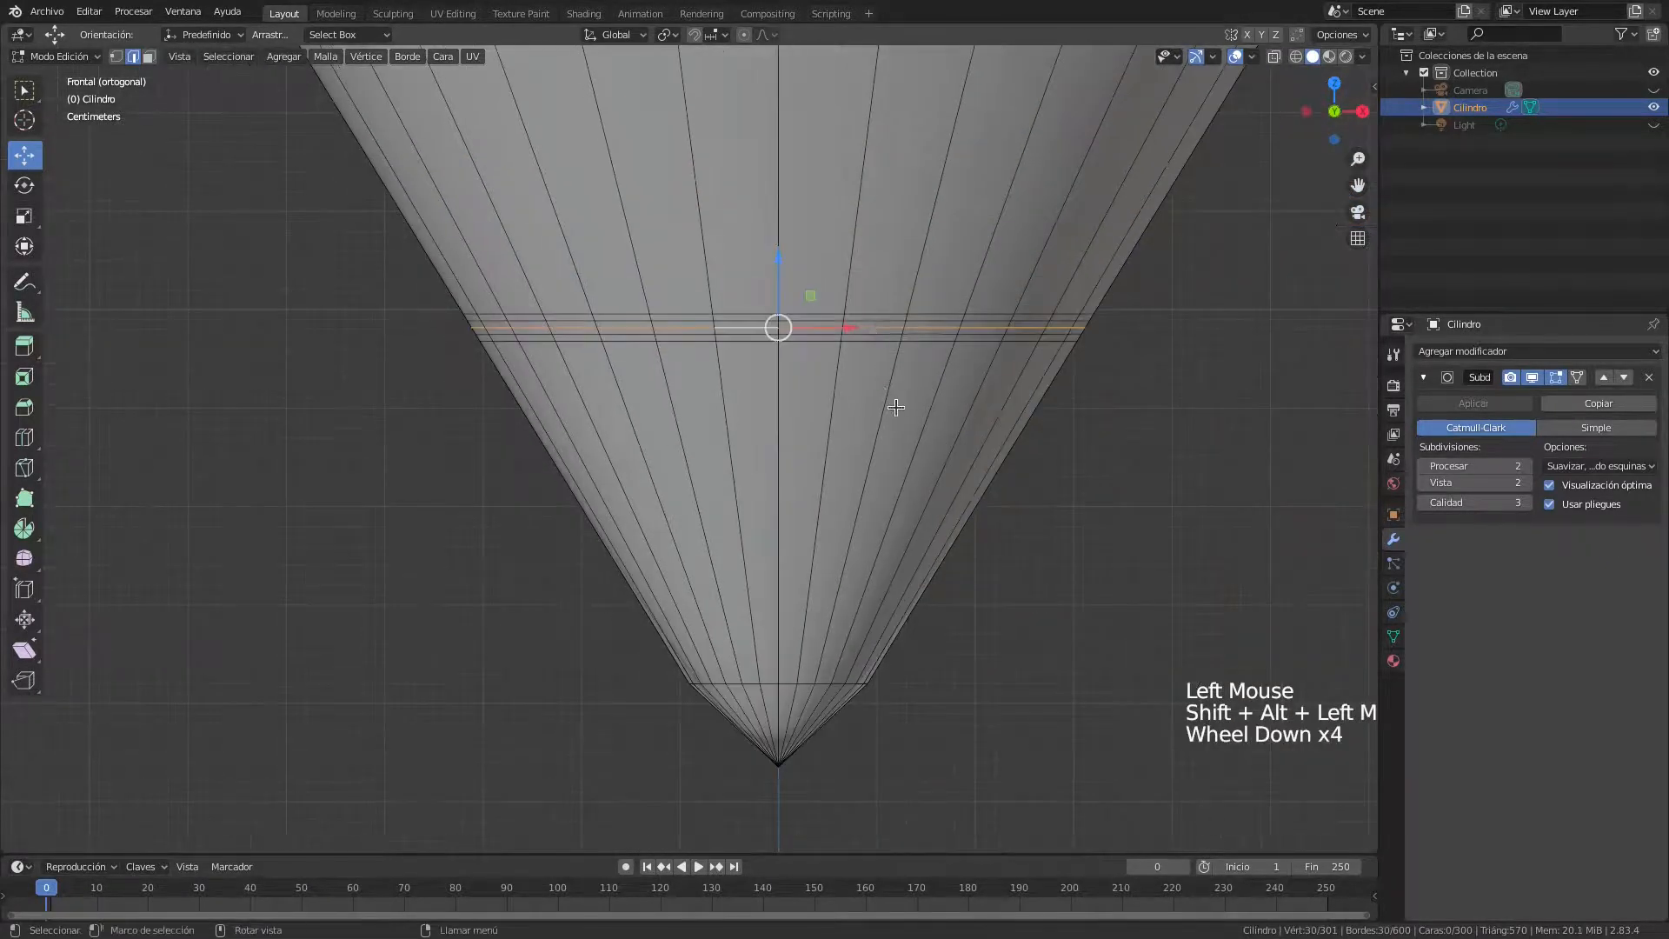
scroll(896, 406, "up", 2)
middle_click_drag(925, 402, 927, 441, "shift")
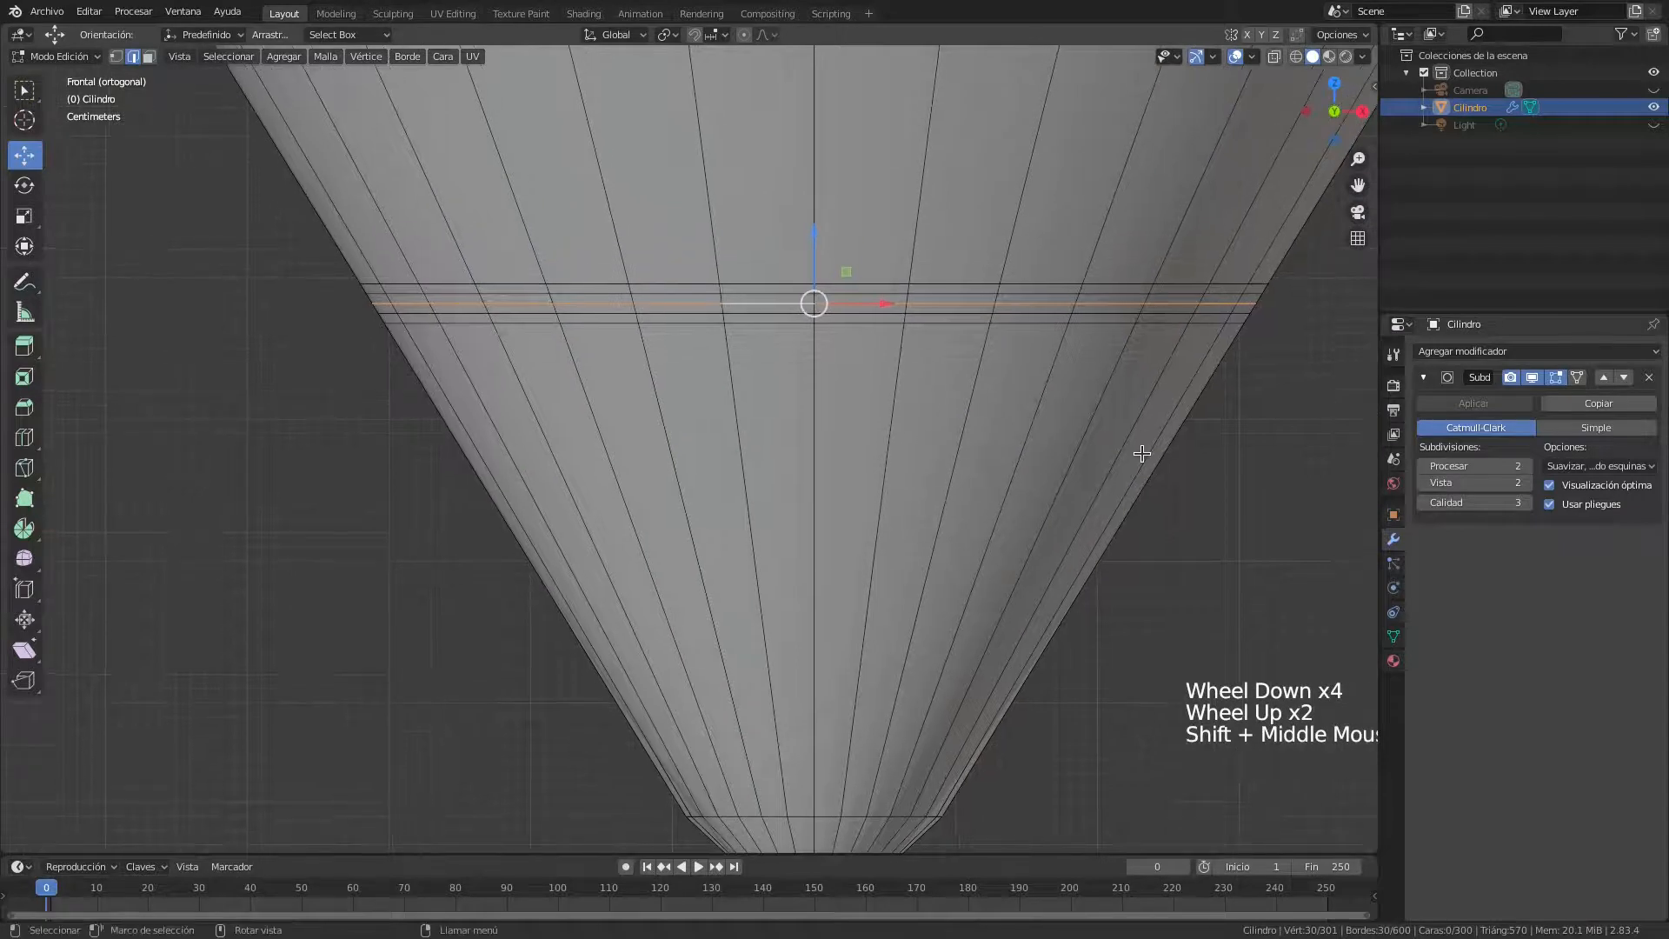
middle_click_drag(1141, 453, 1112, 483)
scroll(1112, 483, "down", 1)
scroll(1112, 483, "down", 1)
key("s")
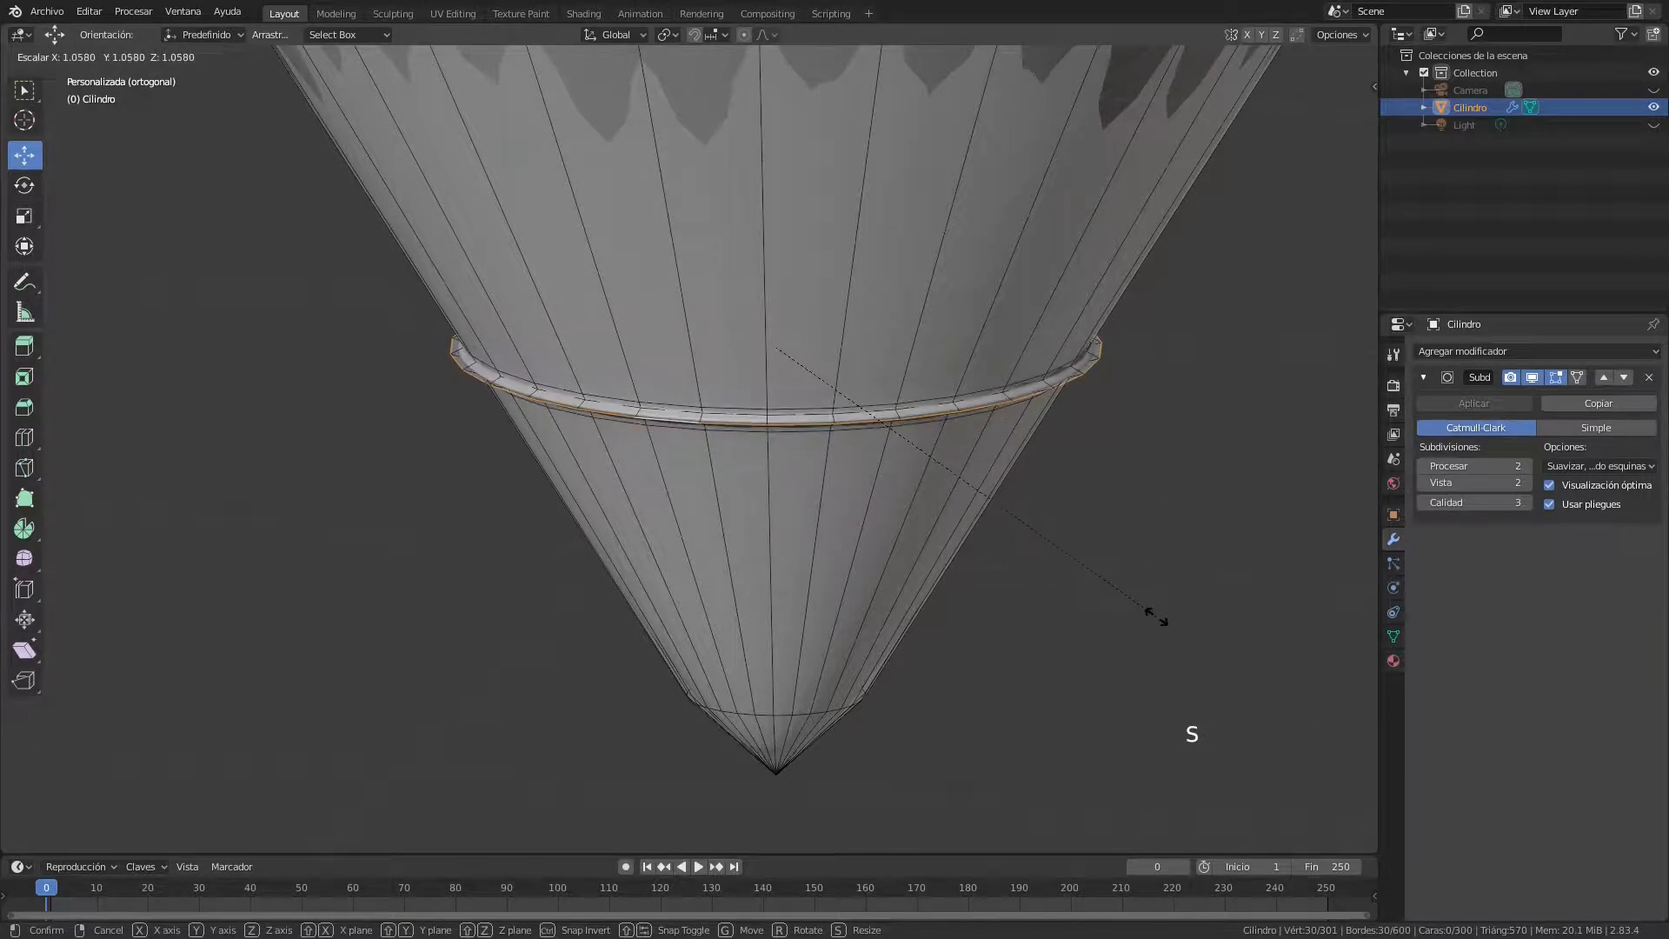
key("shift+z")
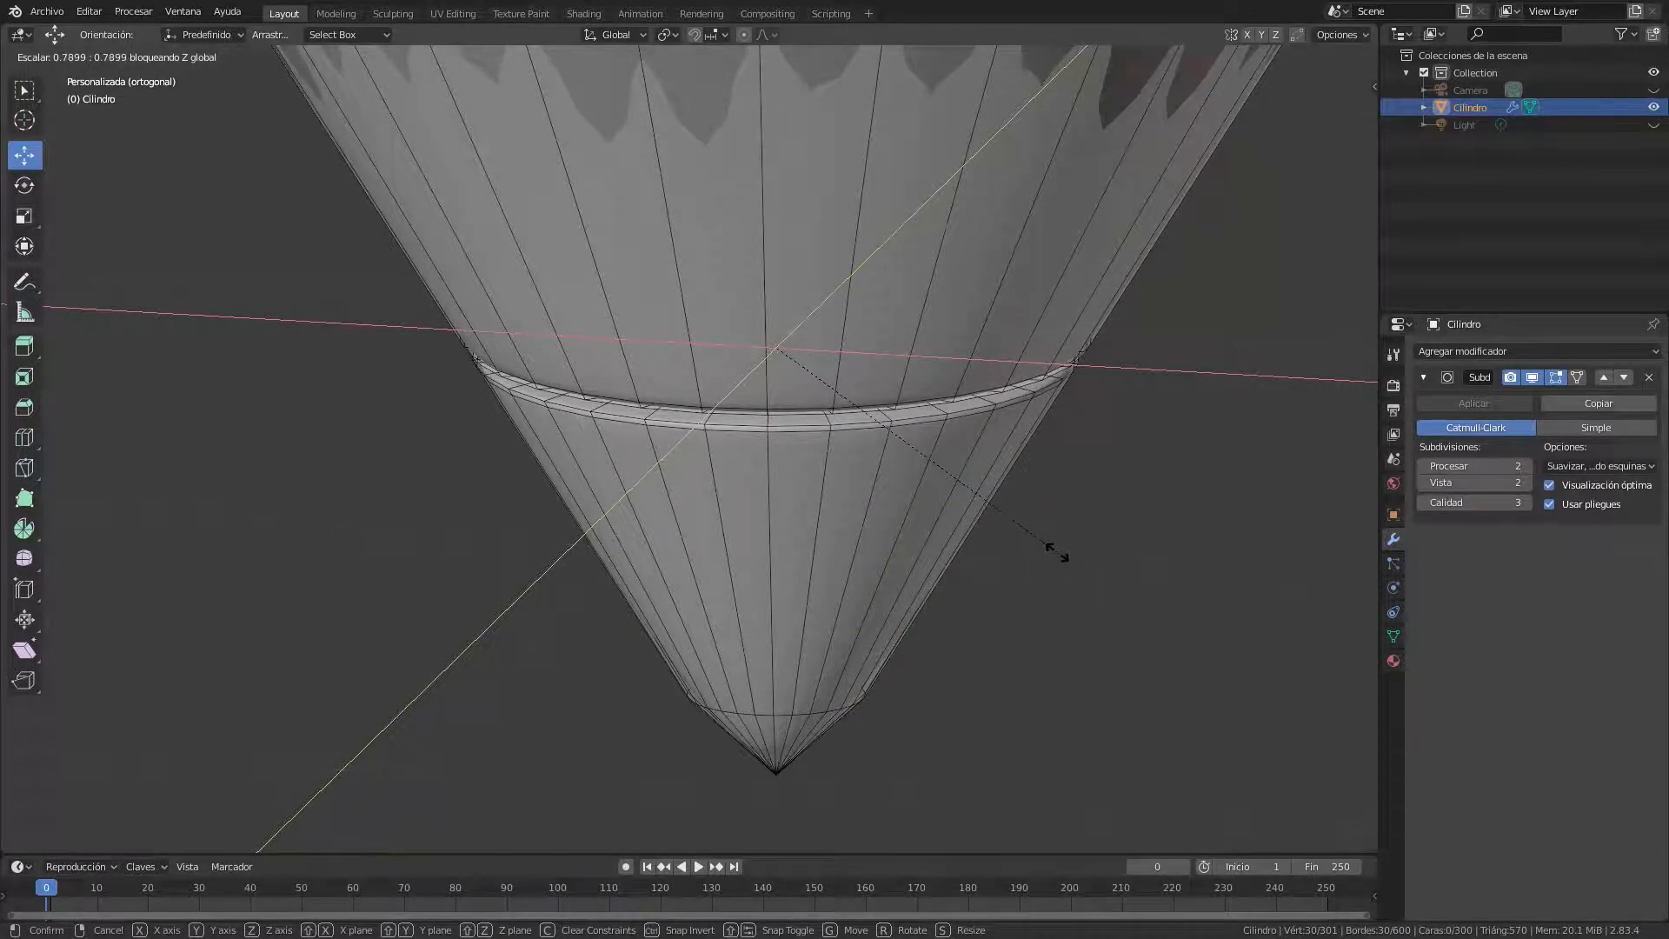
left_click(1056, 565)
Inspect the grooved tip and taper from several angles in both Object Mode and Edit Mode
scroll(1055, 567, "down", 8)
key("Tab")
mouse_move(1007, 552)
middle_mouse_down()
mouse_move(915, 578)
mouse_move(920, 546)
mouse_move(987, 545)
mouse_move(921, 544)
middle_mouse_up()
scroll(921, 544, "down", 2)
scroll(880, 537, "up", 6)
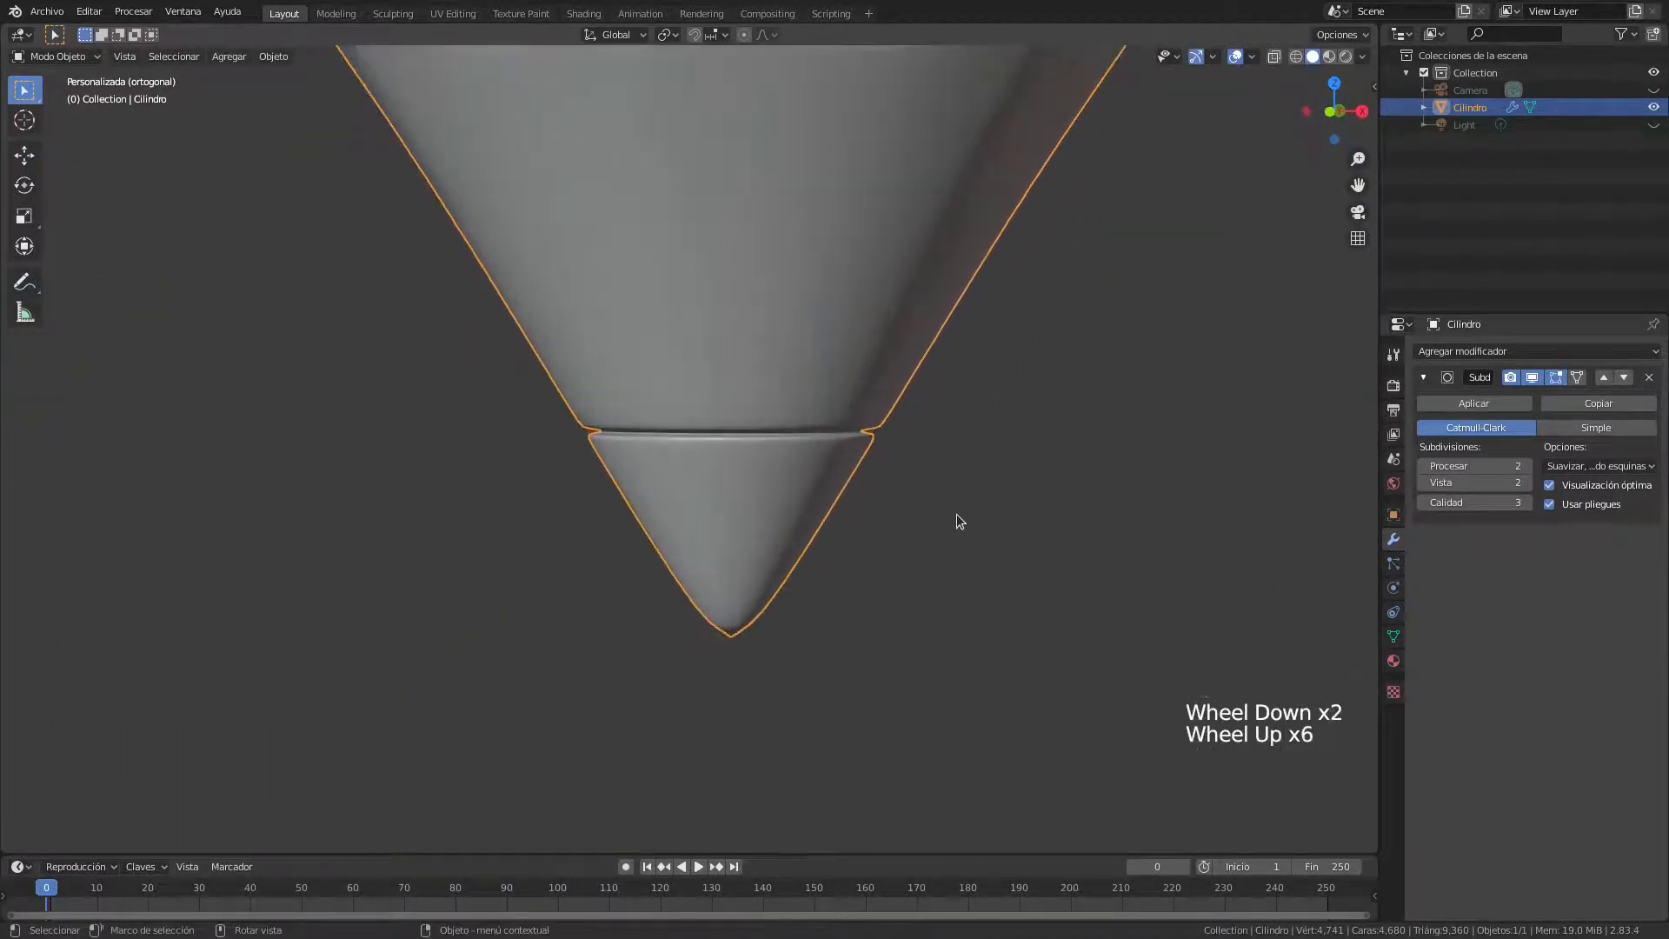
scroll(956, 517, "down", 2)
scroll(958, 515, "up", 1)
key("Tab")
middle_click_drag(905, 603, 887, 611)
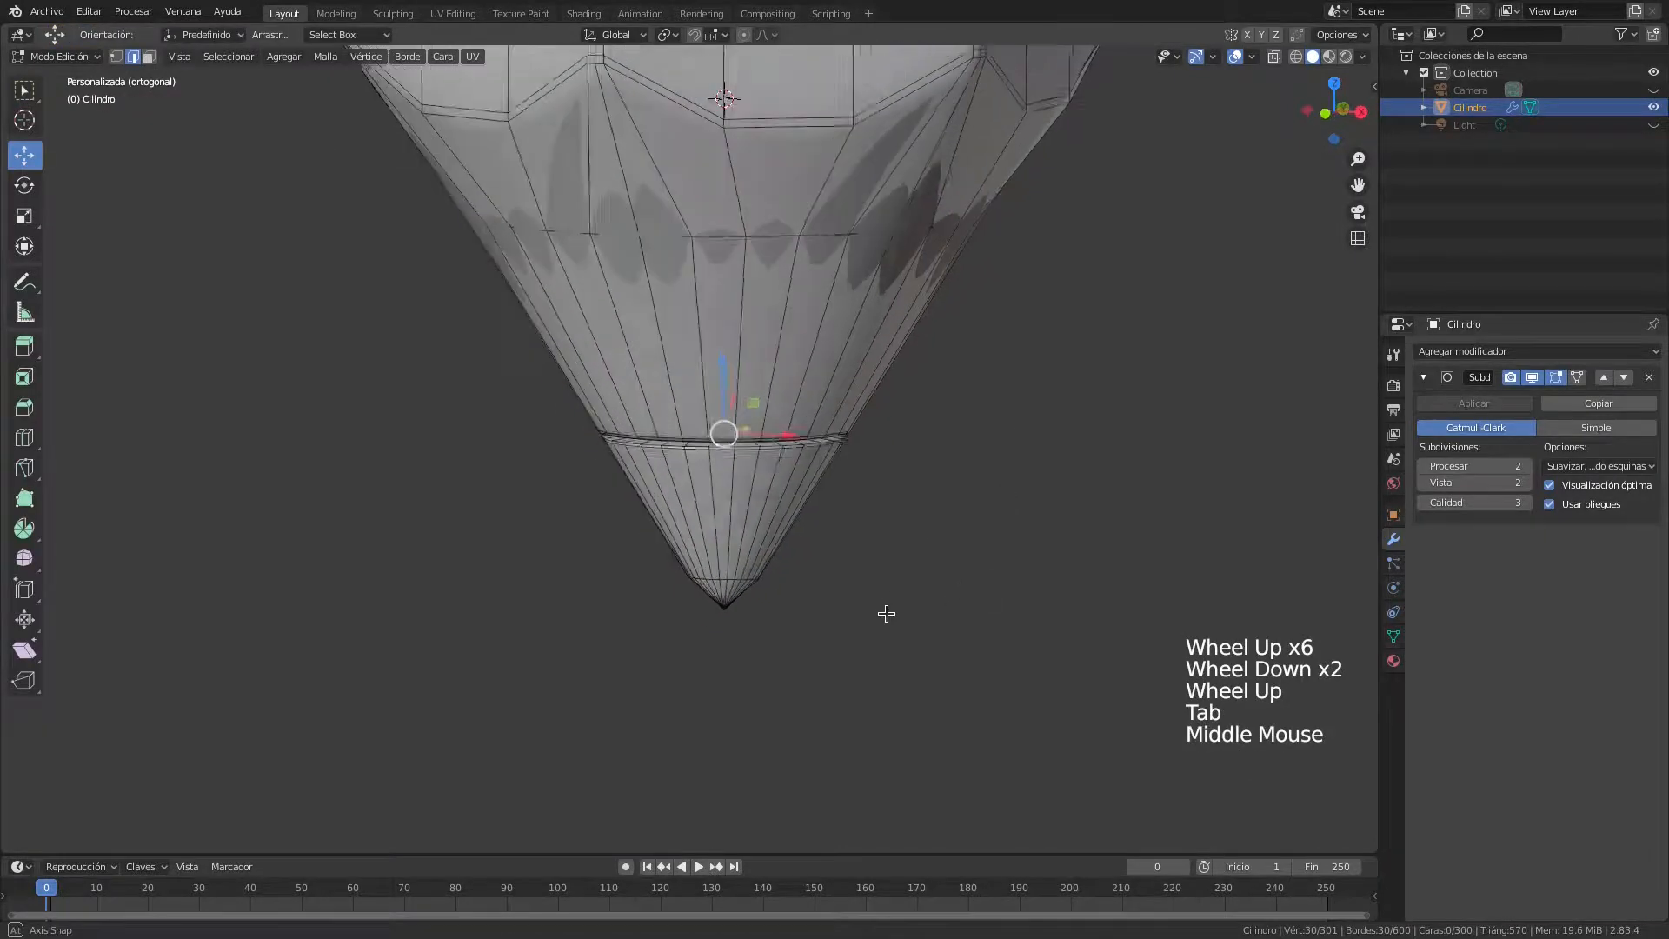
scroll(878, 467, "down", 1)
middle_click_drag(877, 467, 890, 608, "shift")
scroll(890, 518, "down", 2)
middle_click_drag(891, 518, 928, 530)
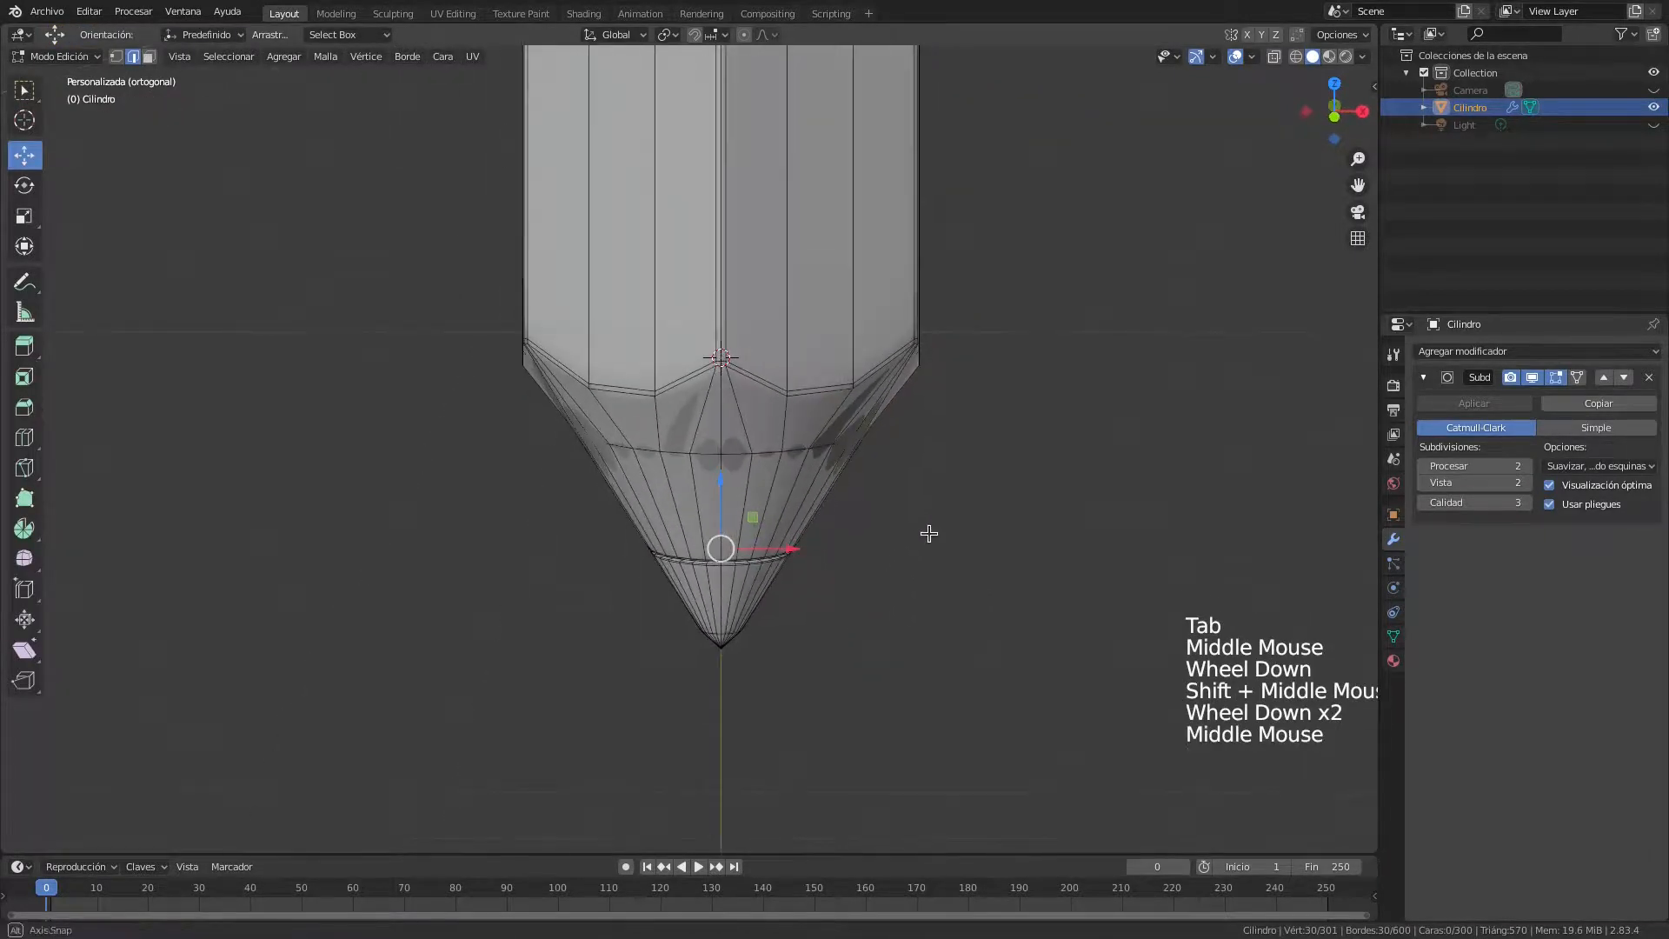
scroll(898, 481, "up", 2)
scroll(969, 559, "down", 1)
key("Tab")
scroll(972, 583, "down", 3)
mouse_move(972, 580)
middle_mouse_down()
mouse_move(848, 583)
mouse_move(832, 492)
mouse_move(853, 443)
middle_mouse_up()
scroll(833, 492, "up", 4)
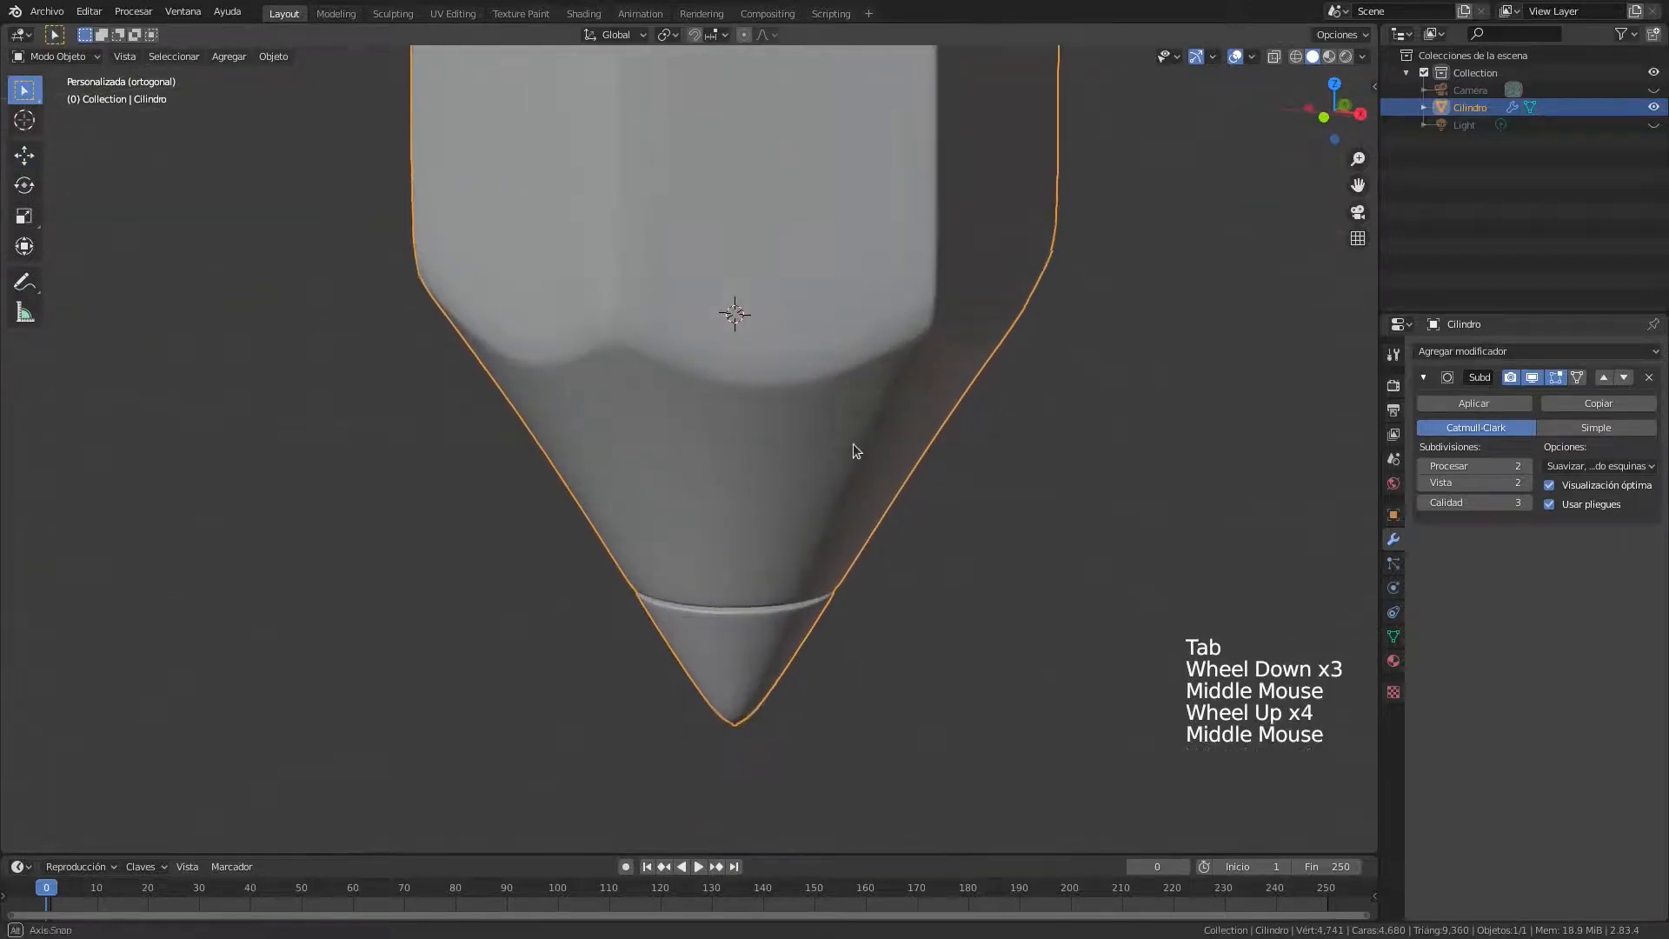
Add a loop cut around the upper cone and slide it by about -0.8, tight against the scalloped edge of the hexagonal body
key("Tab")
scroll(982, 382, "up", 2)
middle_click_drag(988, 388, 872, 372)
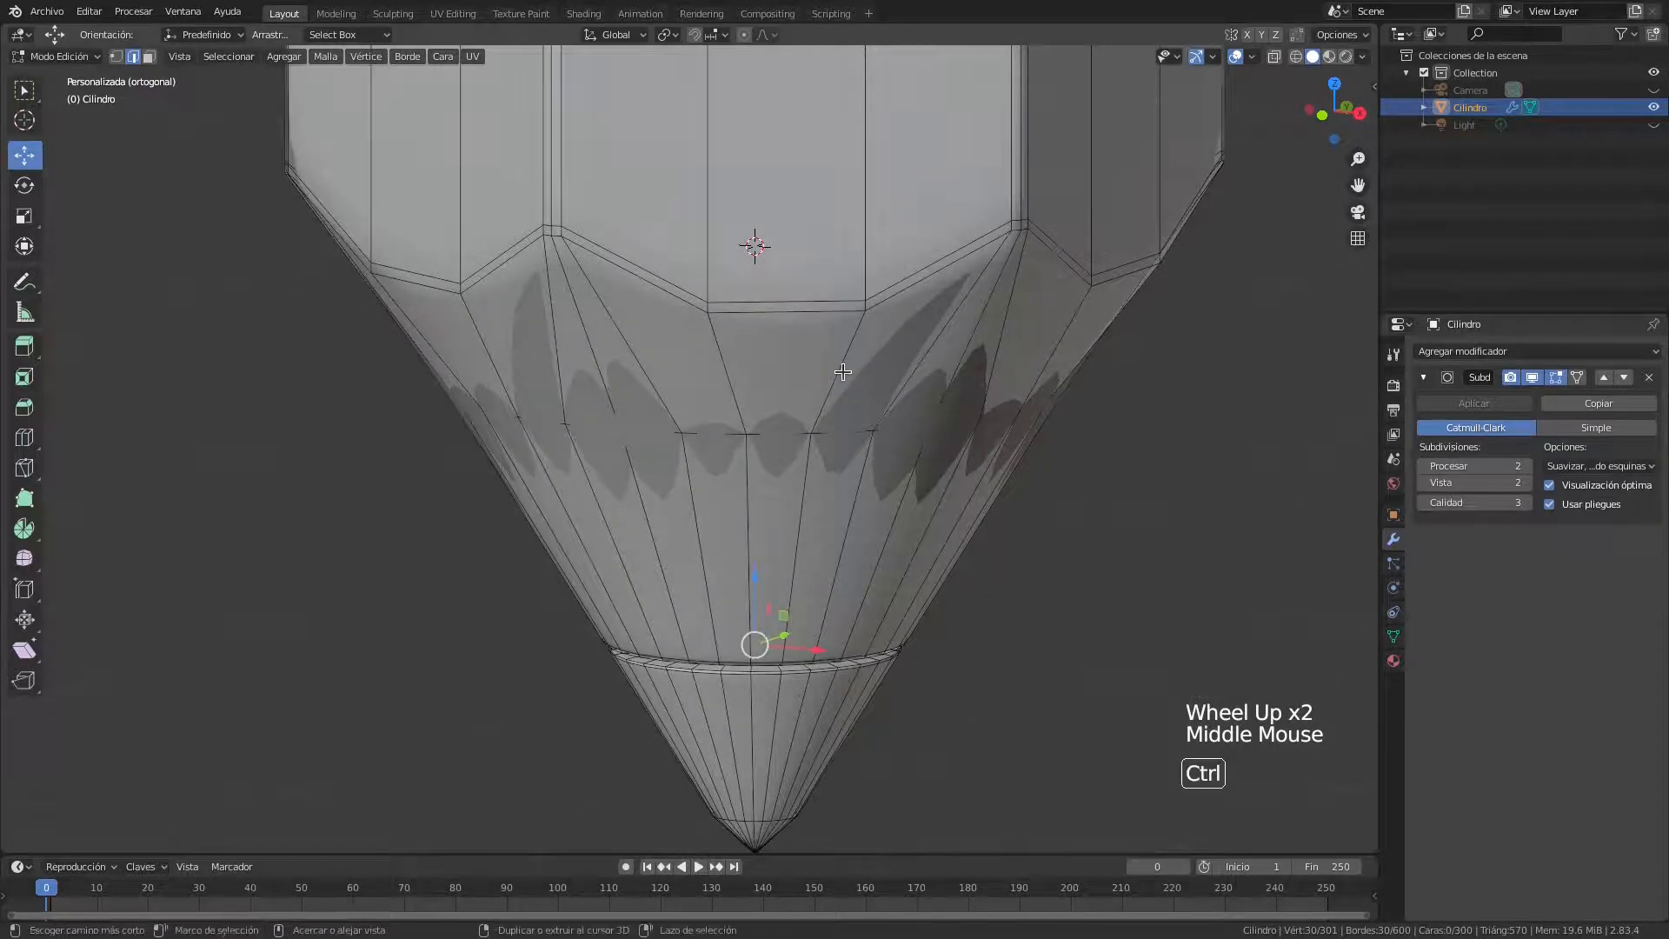
key("ctrl+r")
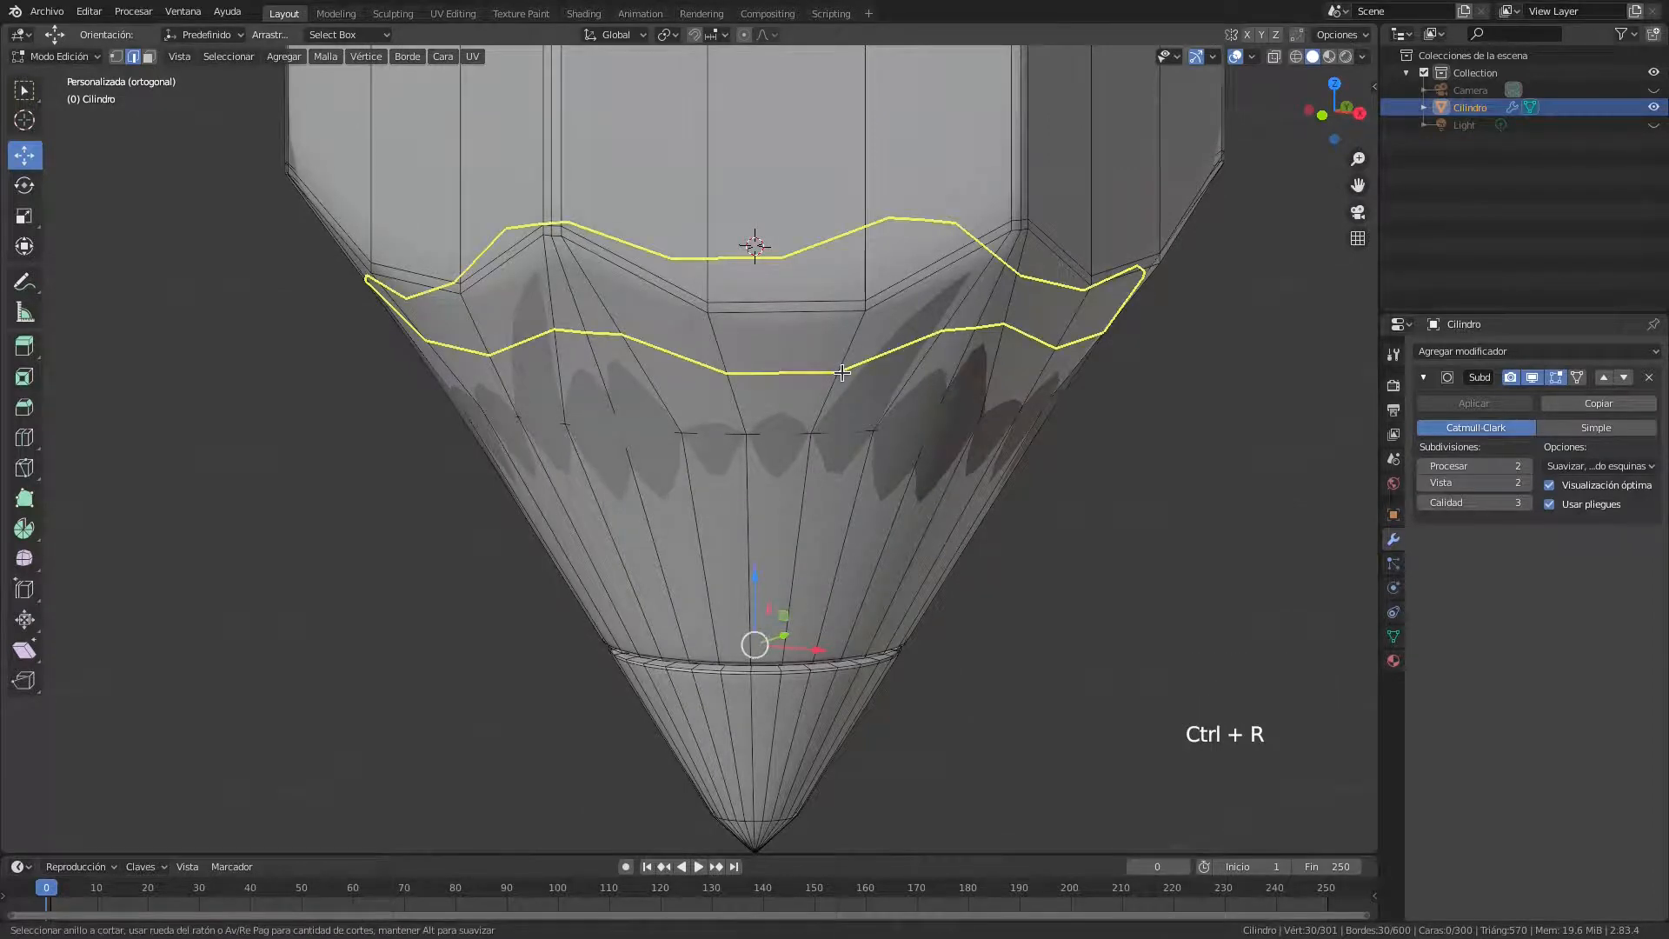
left_click(847, 366)
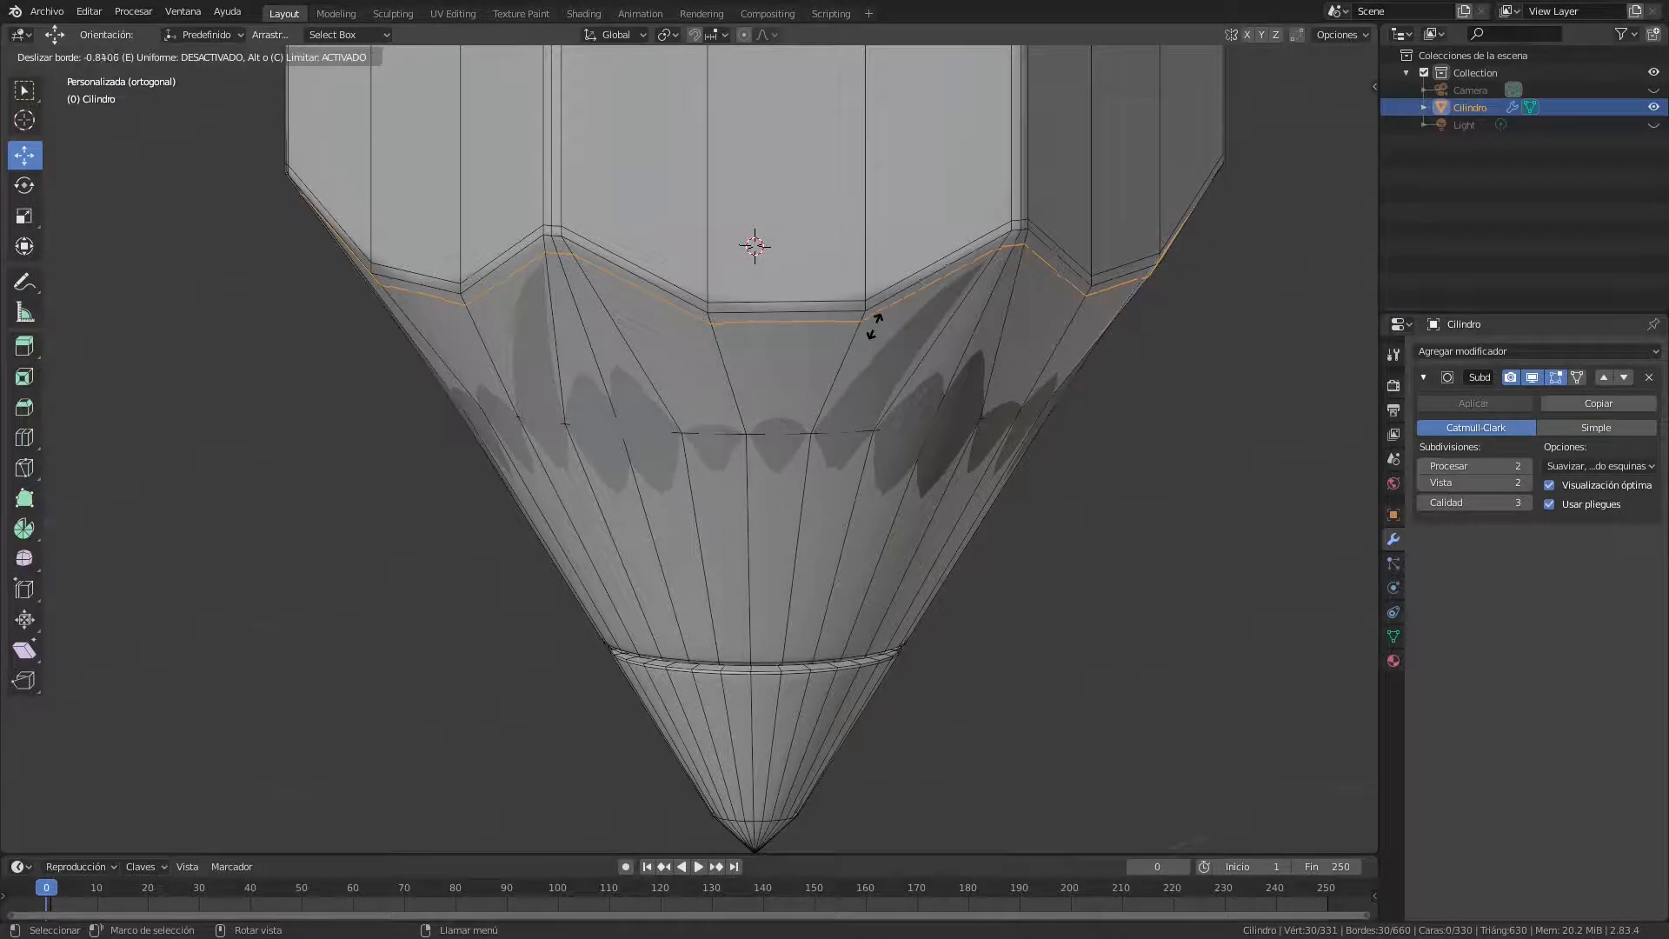
left_click(873, 326)
scroll(882, 356, "down", 2)
key("Tab")
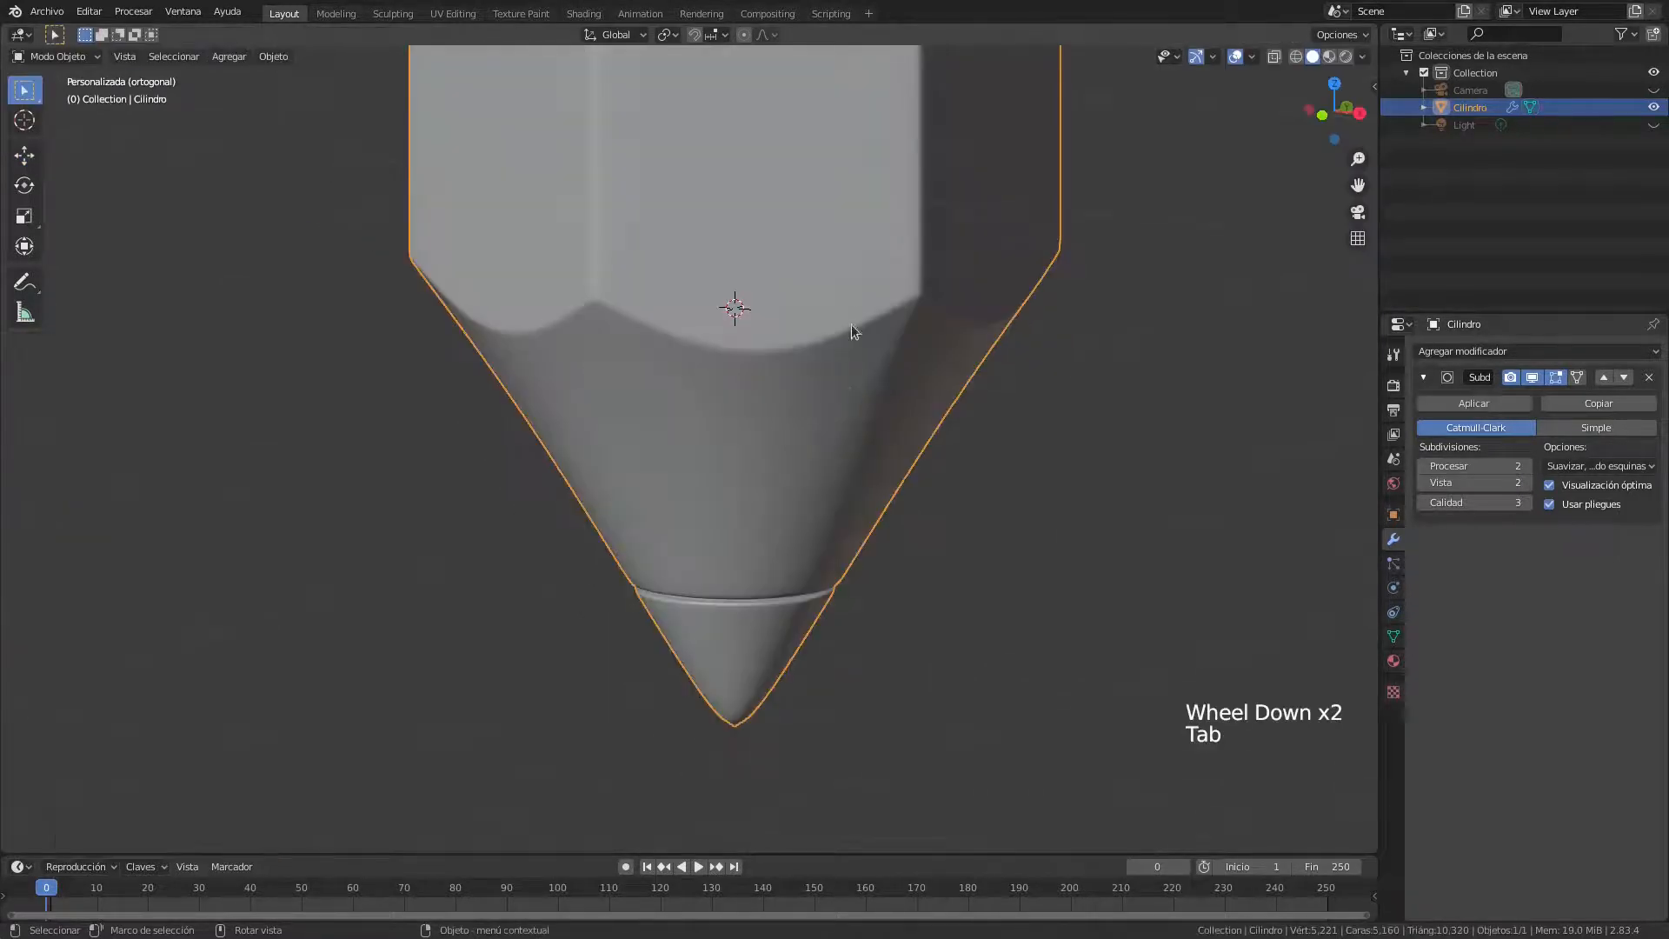
scroll(885, 358, "down", 5)
mouse_move(849, 388)
middle_mouse_down()
mouse_move(800, 369)
mouse_move(862, 385)
mouse_move(850, 417)
middle_mouse_up()
scroll(862, 387, "down", 3)
scroll(761, 403, "up", 2)
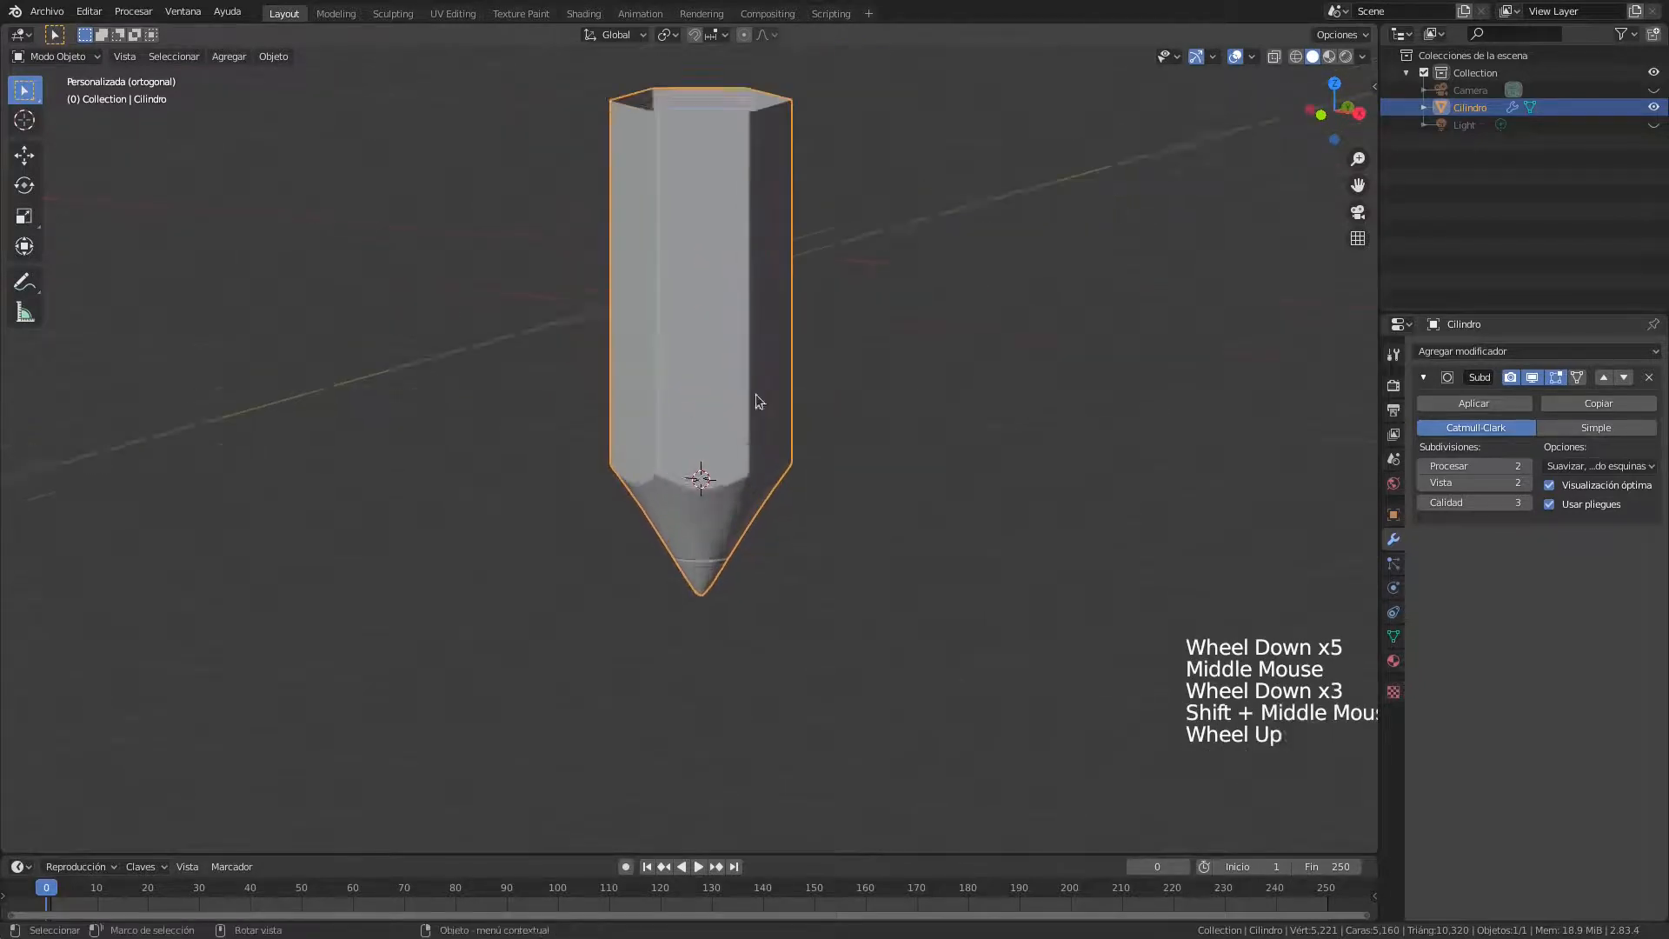
Select the single vertex at the pencil's tip and move it up about 0.037 m along Z to blunt the point
middle_click_drag(817, 517, 739, 474, "shift")
scroll(821, 500, "up", 6)
key("Tab")
middle_click_drag(793, 540, 749, 600)
scroll(748, 600, "up", 2)
left_click(746, 592)
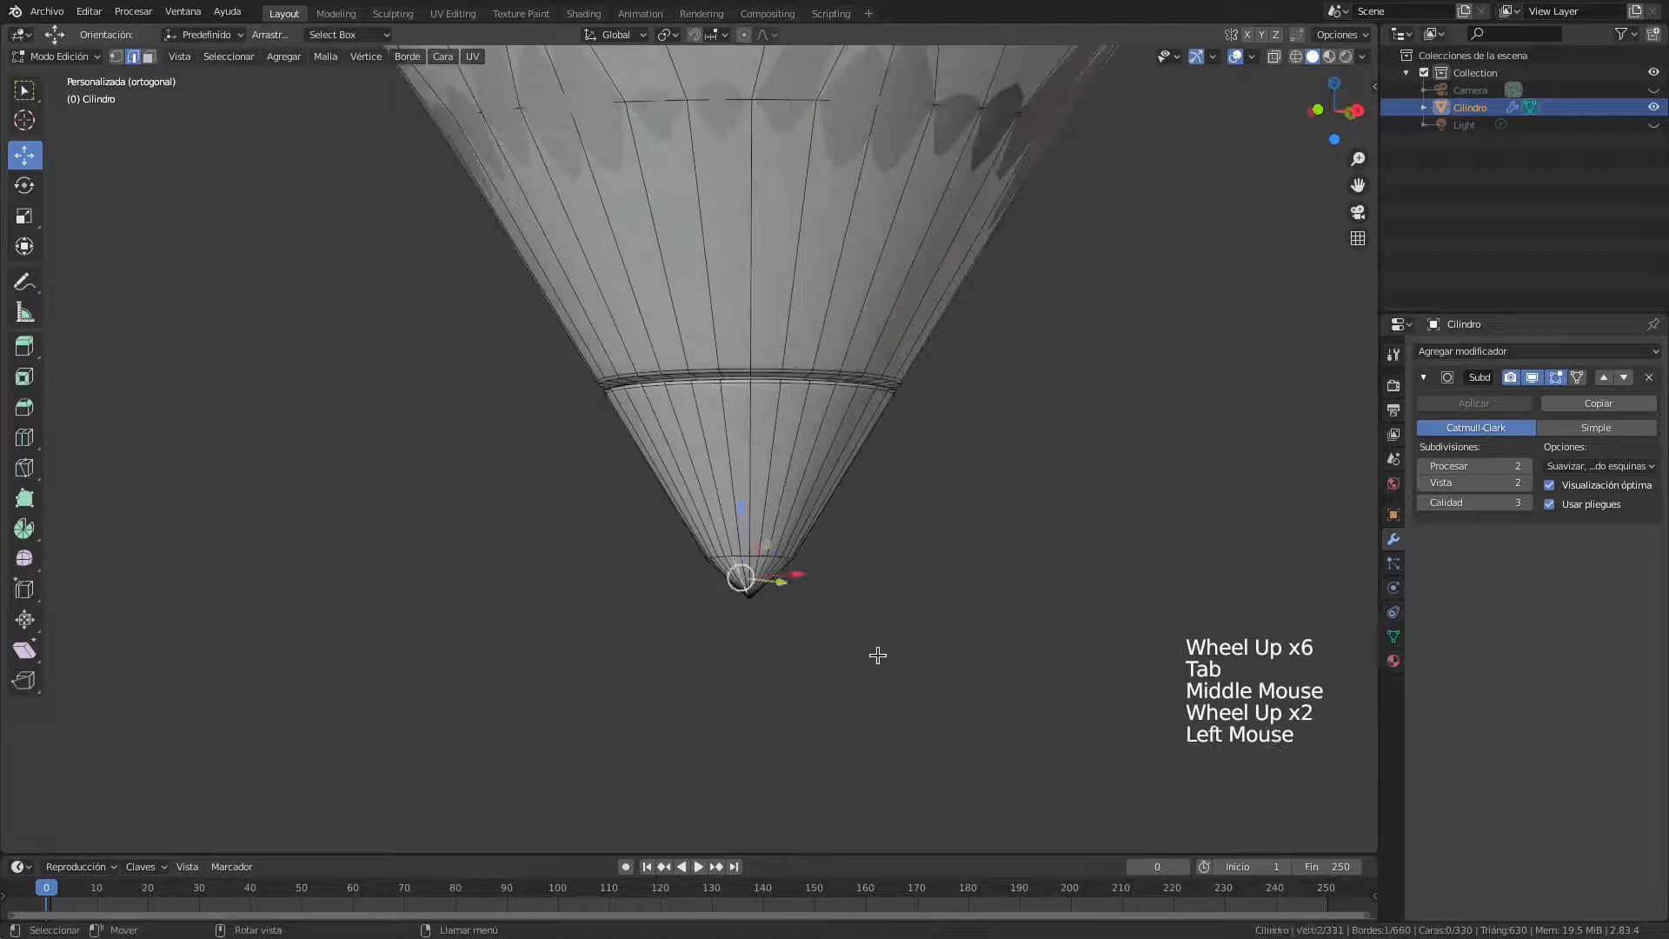
key("1")
left_click(751, 600)
scroll(758, 612, "up", 4)
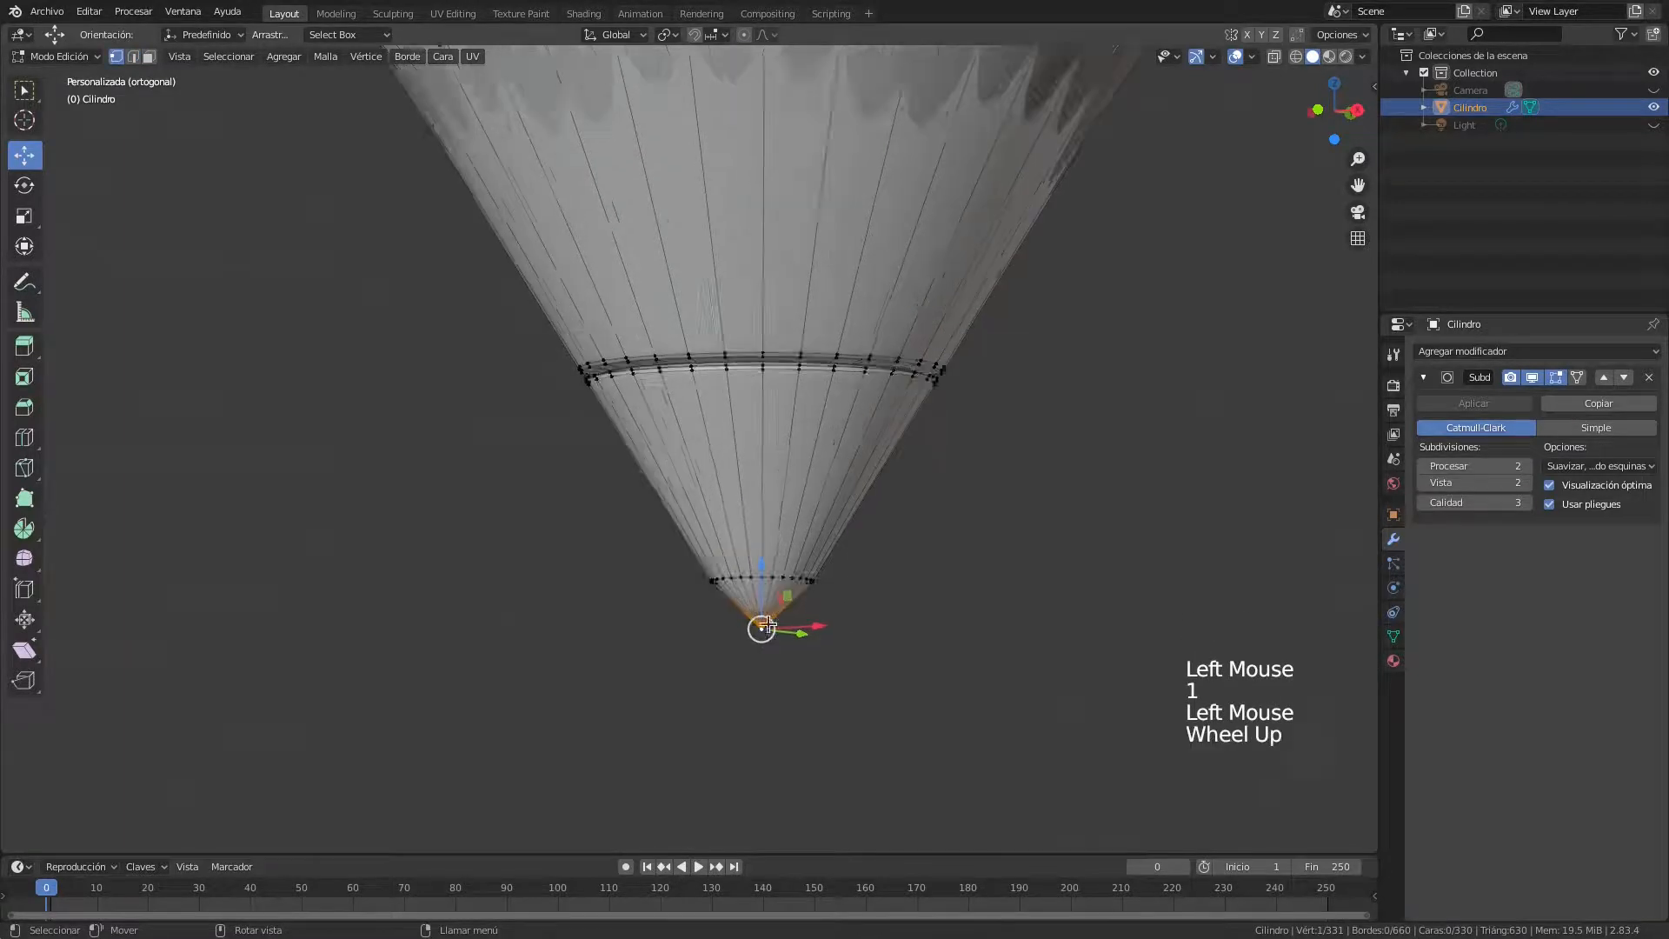
middle_click_drag(932, 630, 872, 536, "shift")
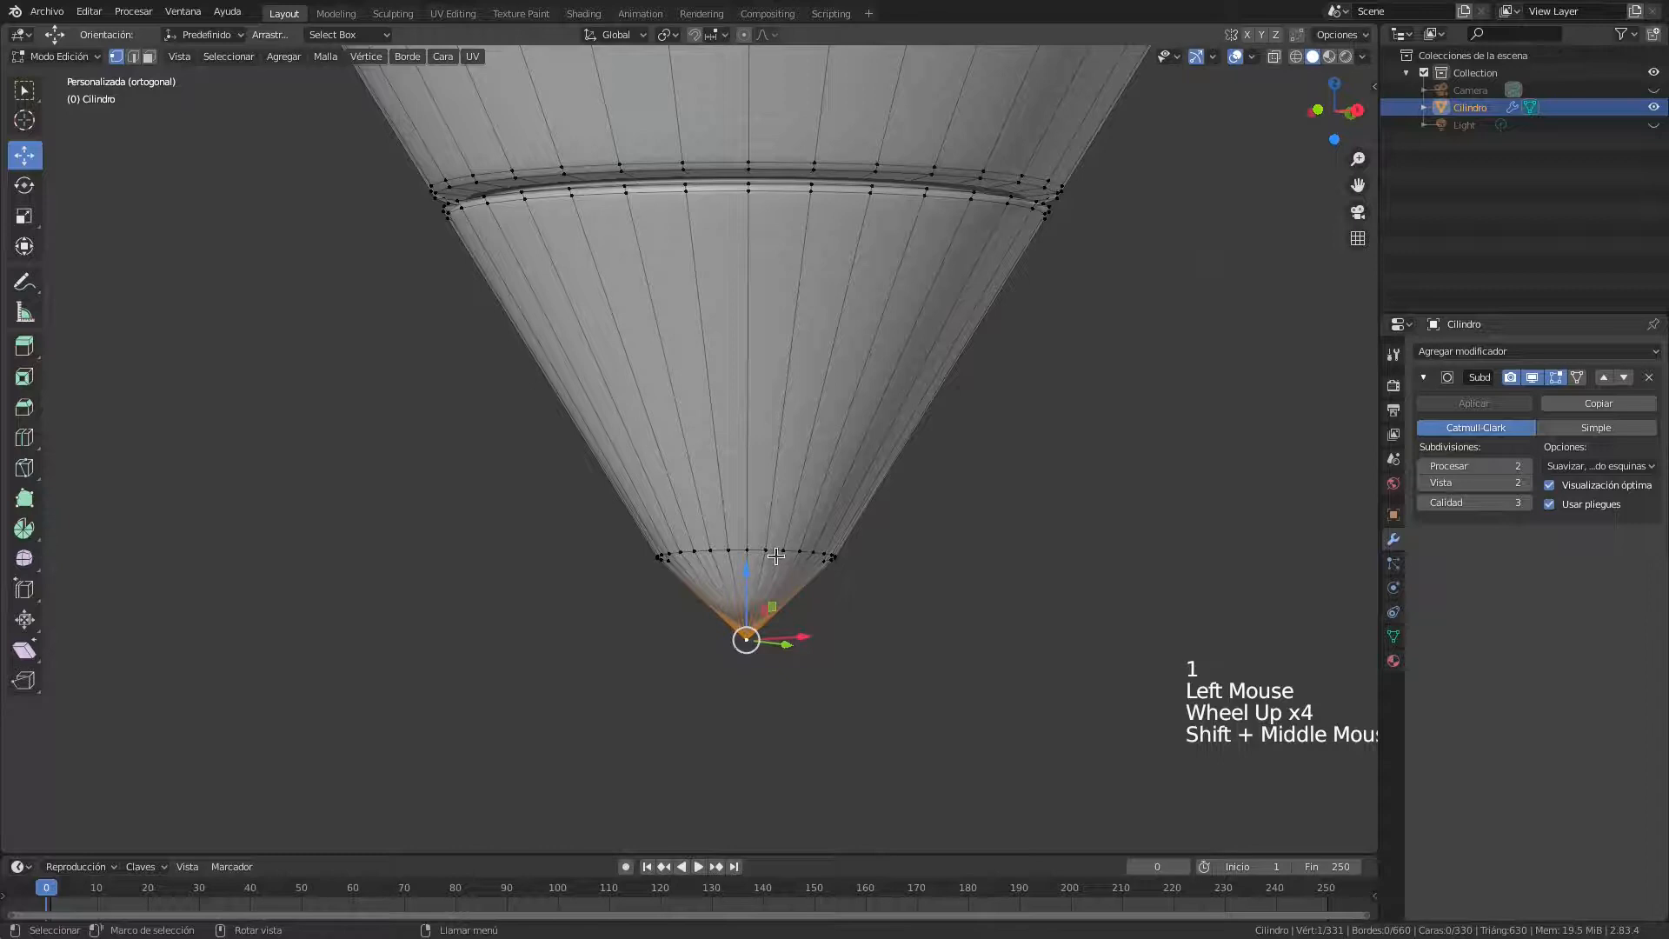
key("g")
key("z")
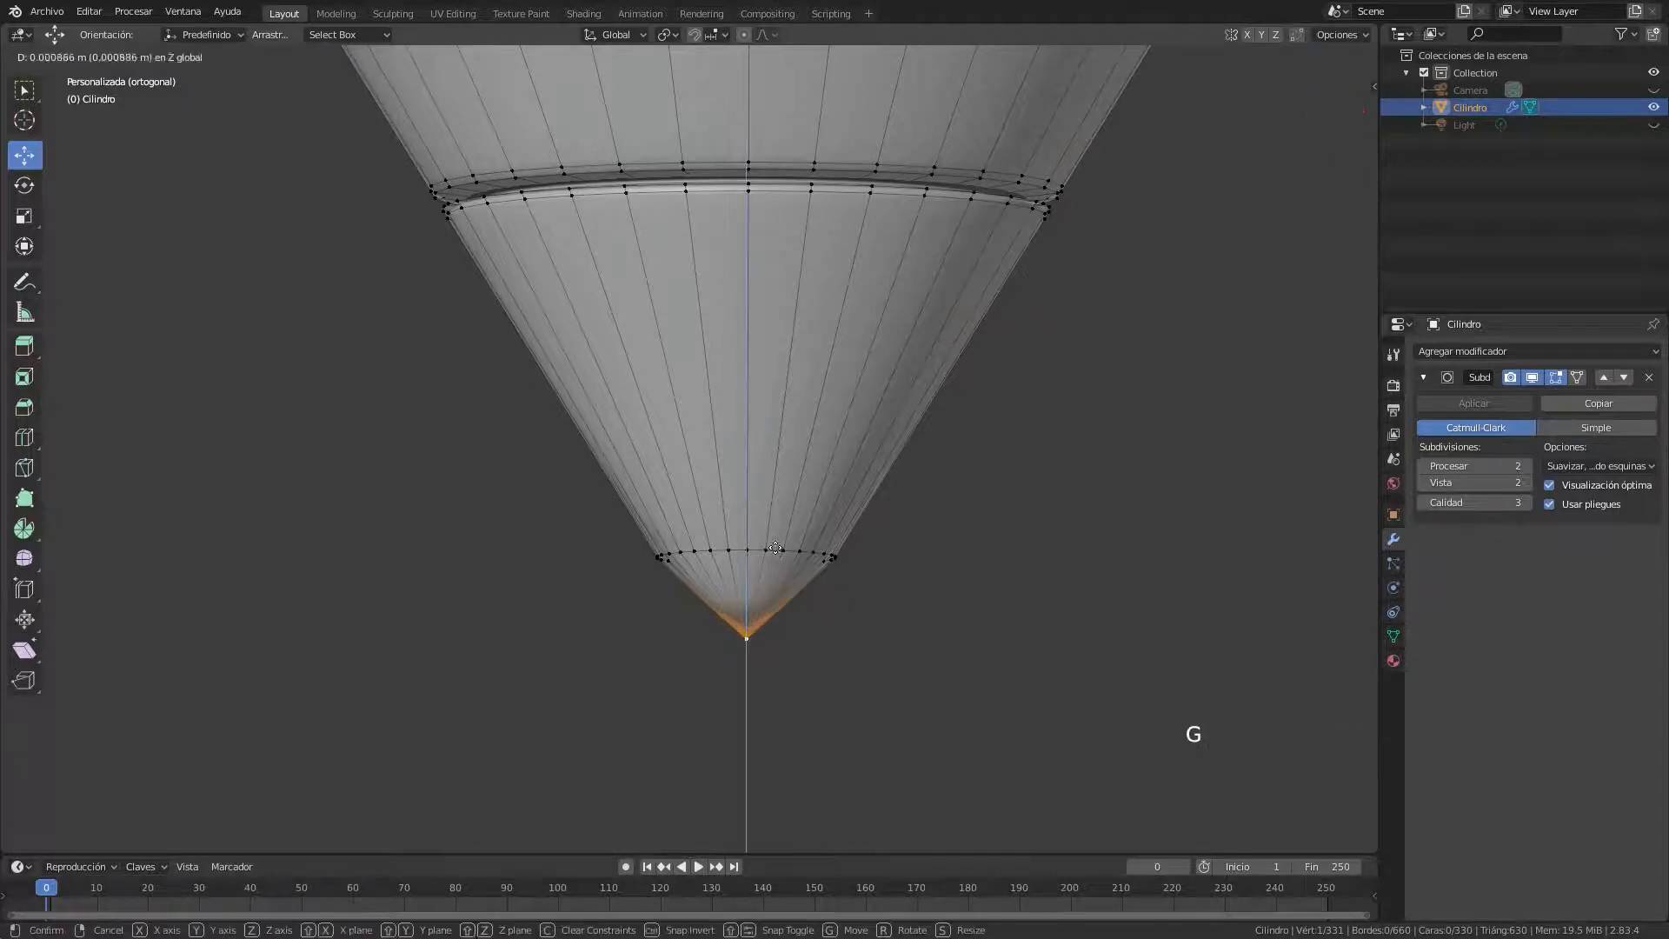
left_click(773, 523)
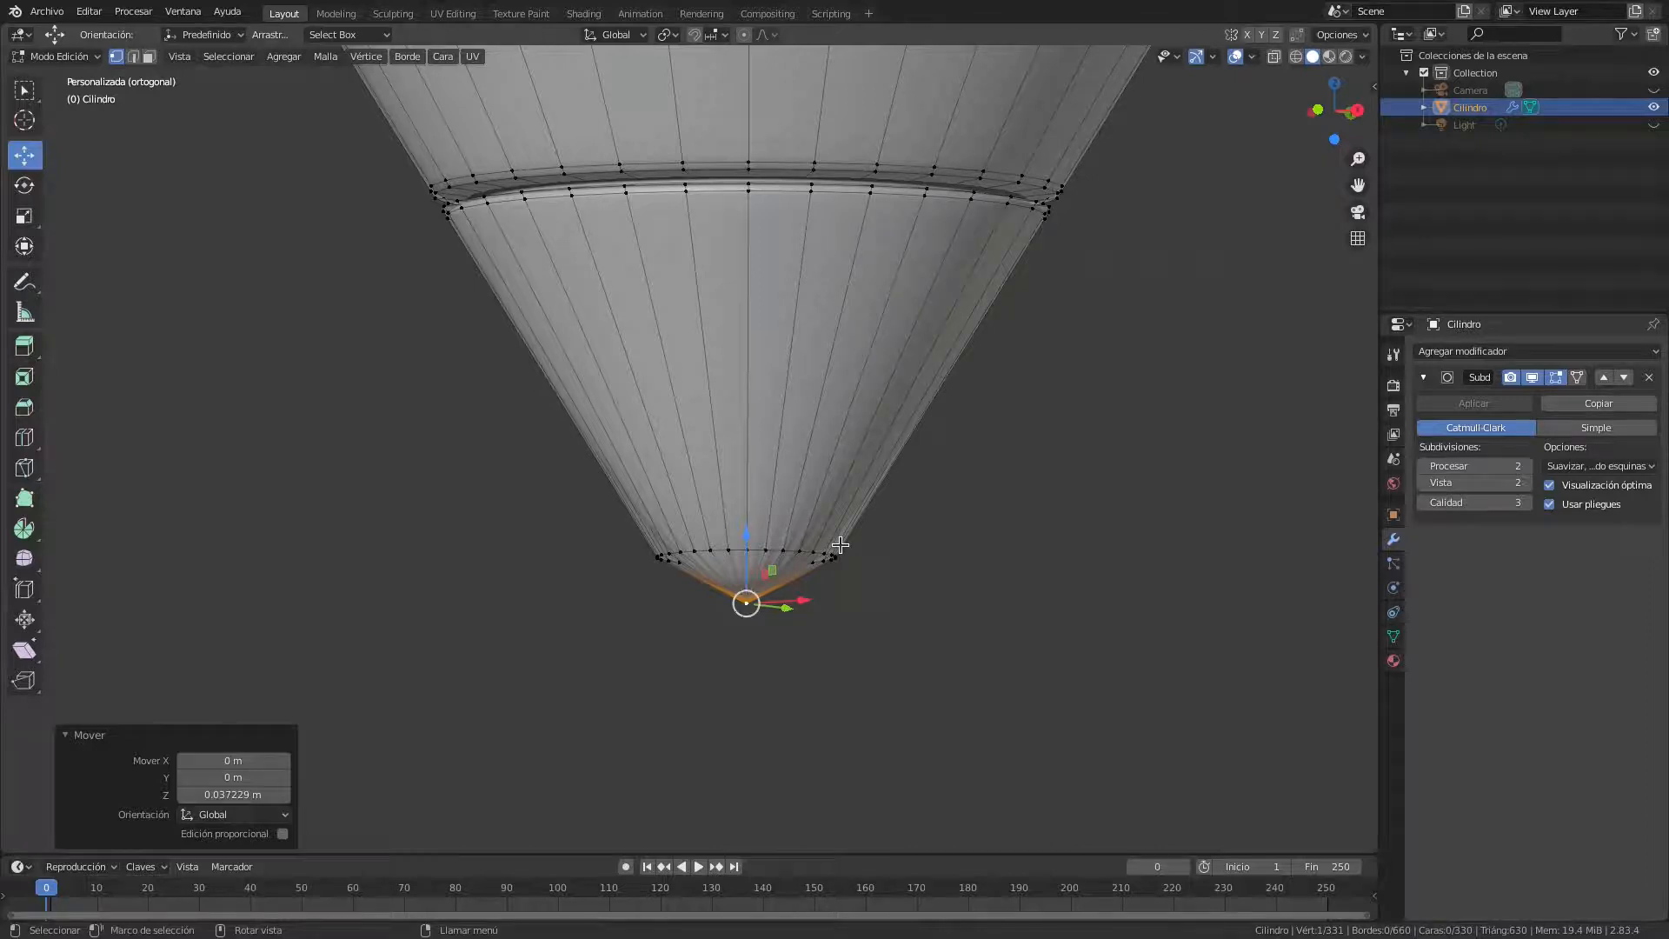
Grow the selection to include the ring around the tip and move it about 0.064 m down along Z to lengthen the lead
key("ctrl+KP_Add")
scroll(839, 545, "down", 1)
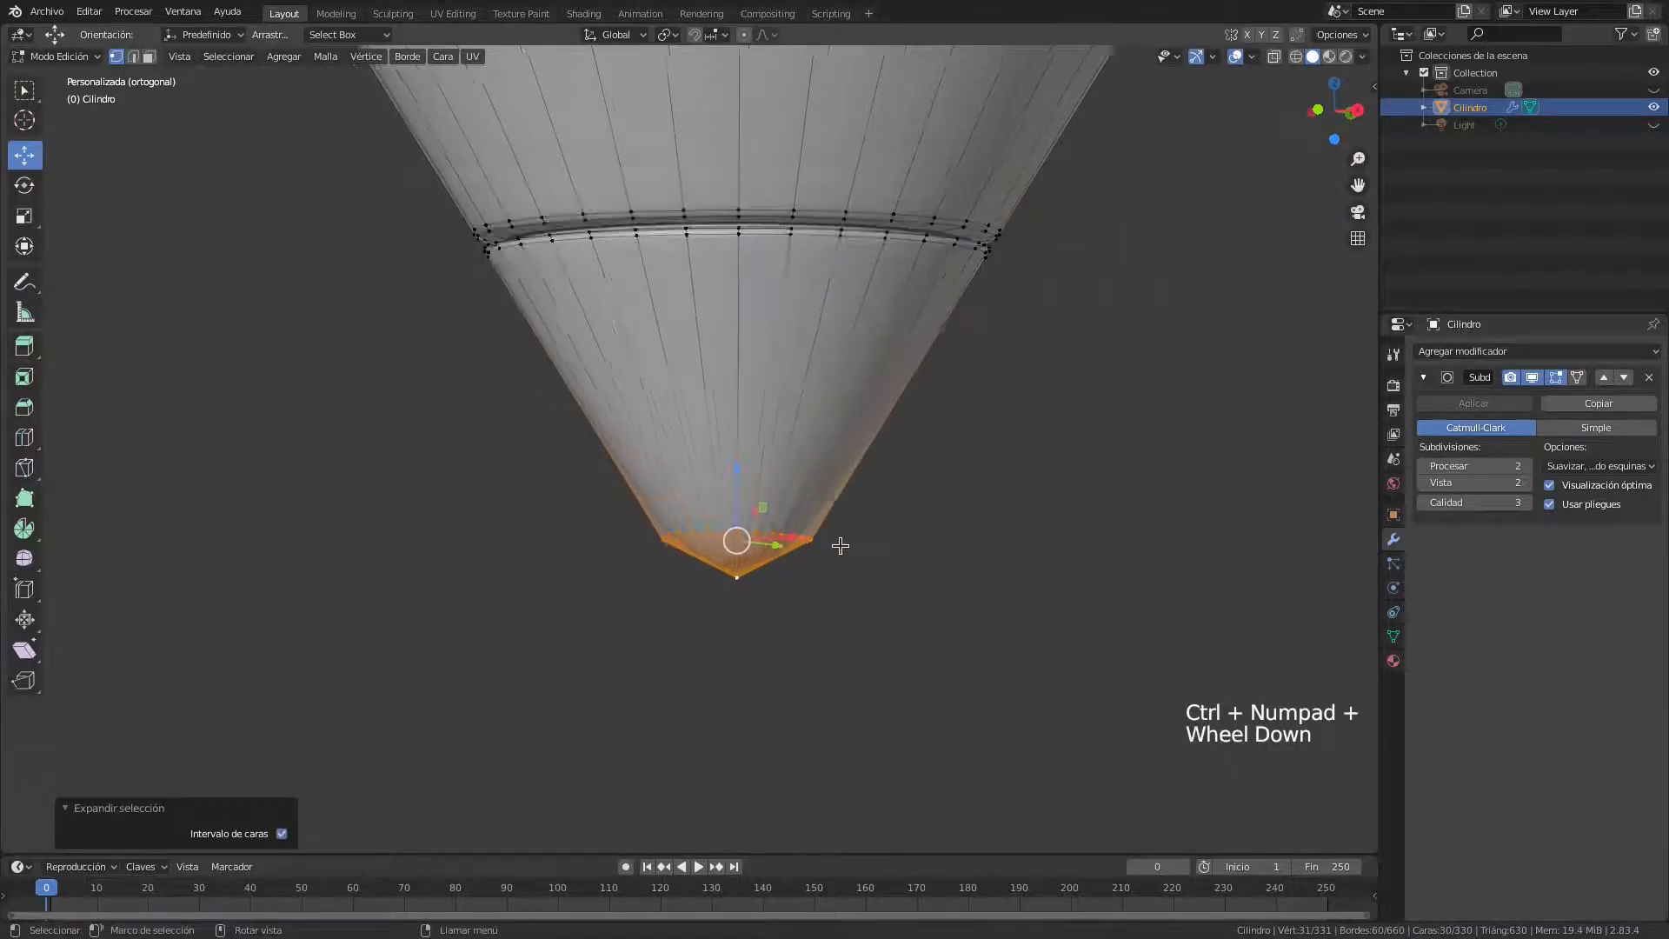
scroll(839, 545, "down", 4)
scroll(840, 545, "up", 2)
key("g")
key("z")
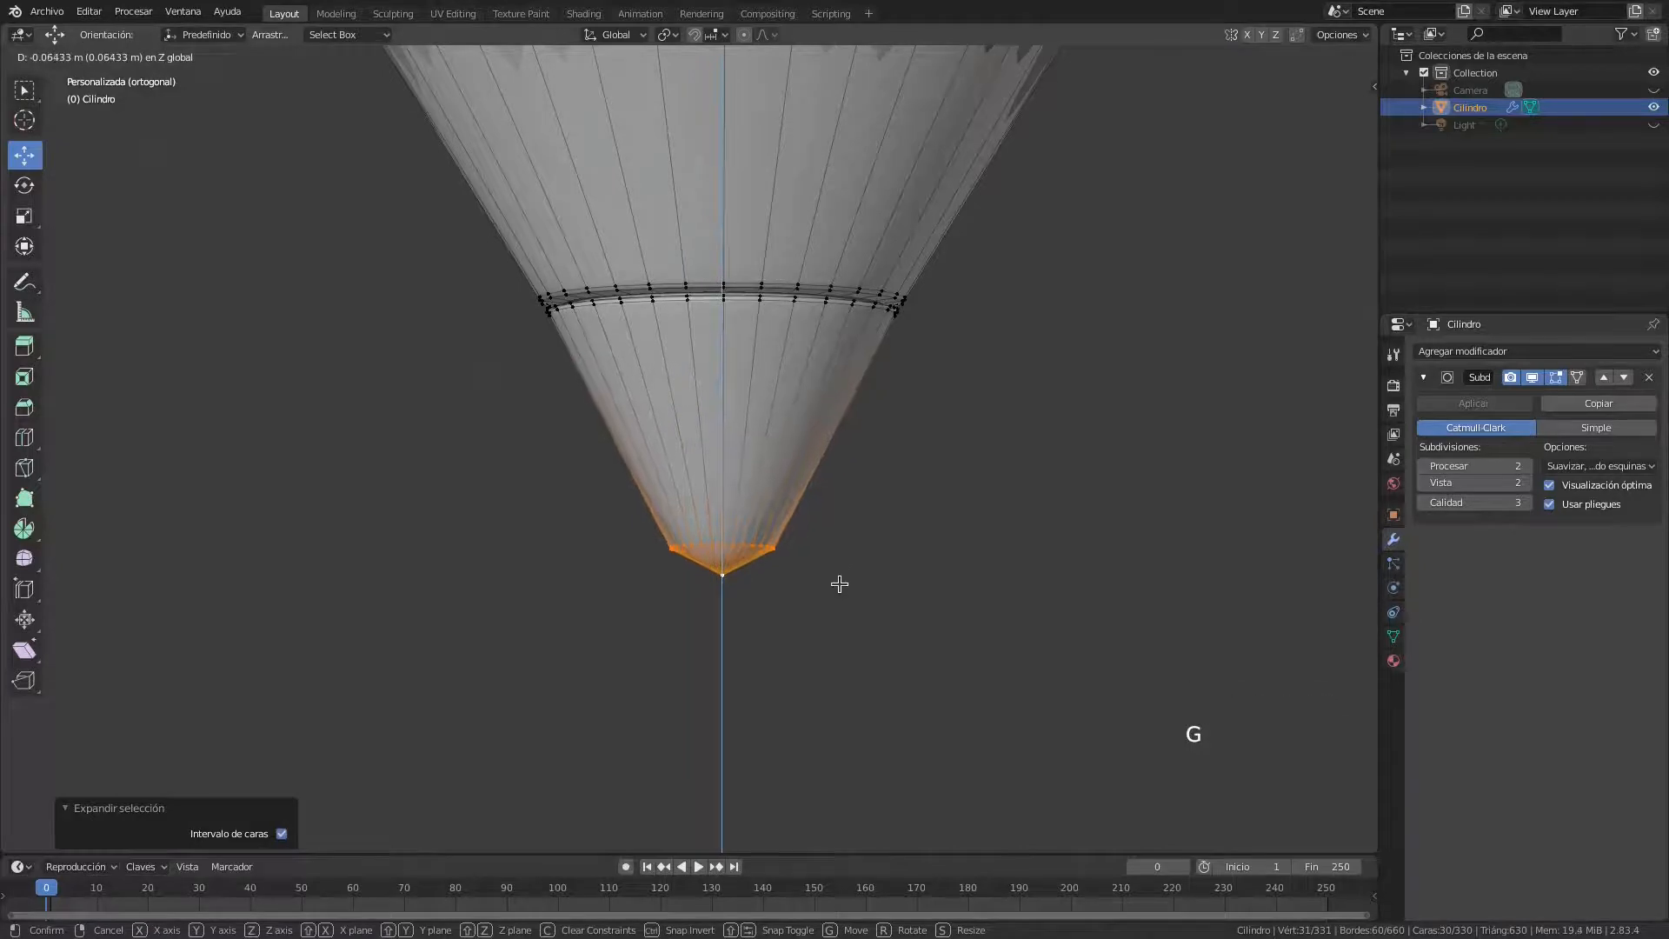
left_click(864, 451)
scroll(853, 470, "down", 2)
key("Tab")
scroll(852, 487, "down", 2)
scroll(776, 500, "up", 1)
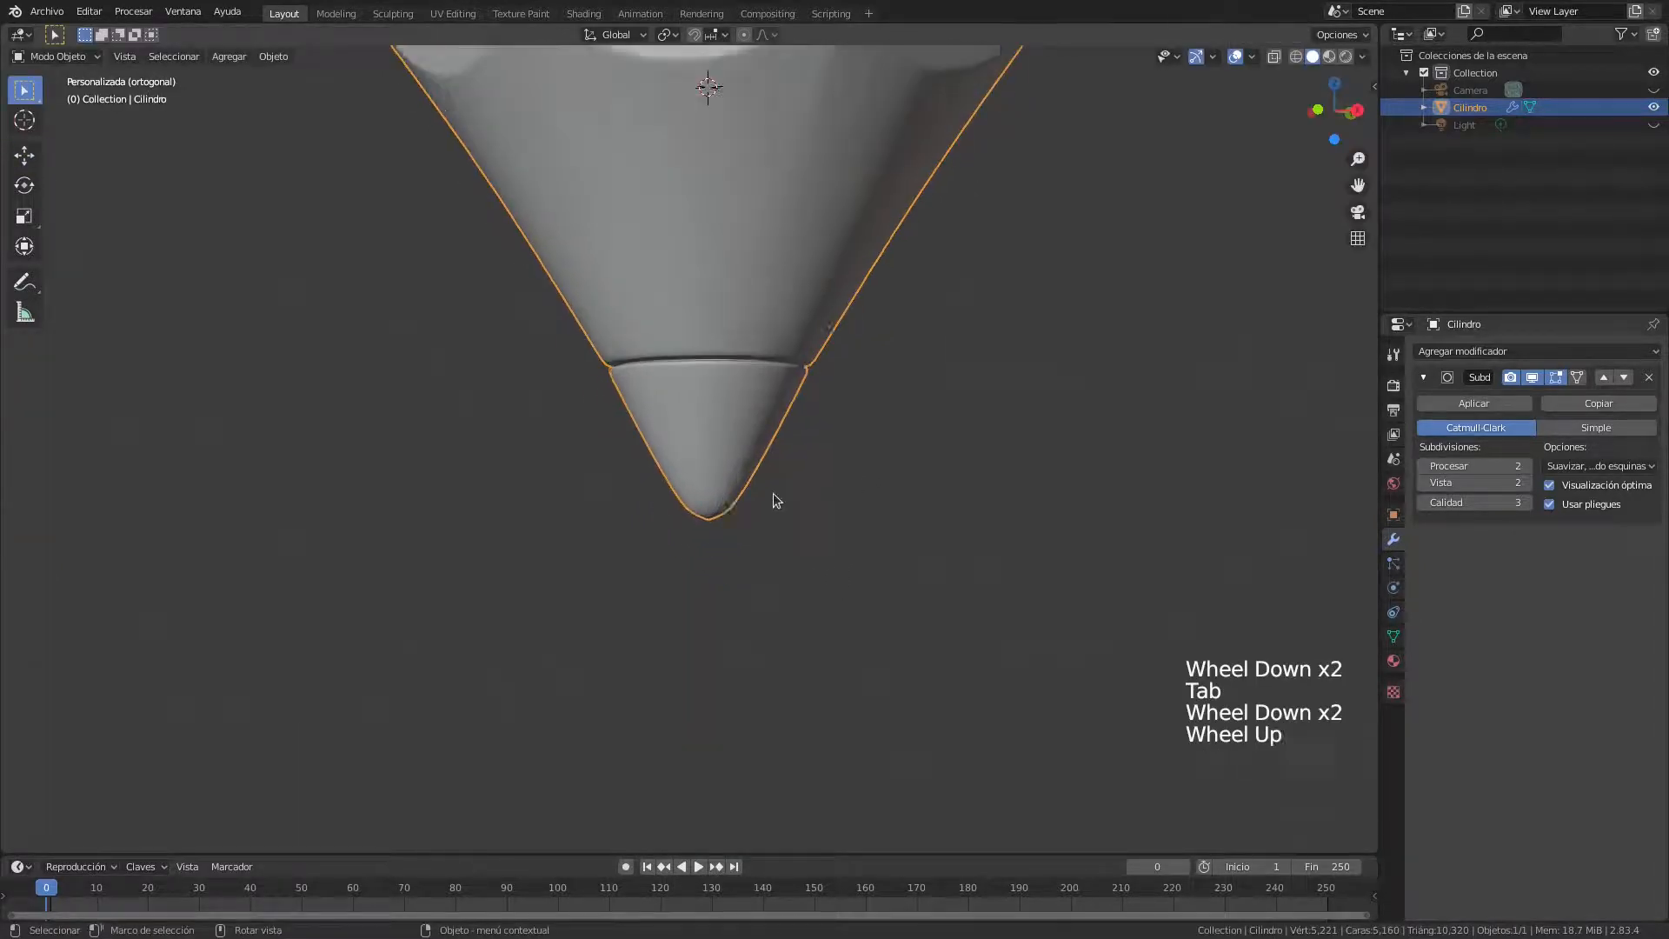
scroll(823, 545, "up", 8)
scroll(836, 572, "down", 5)
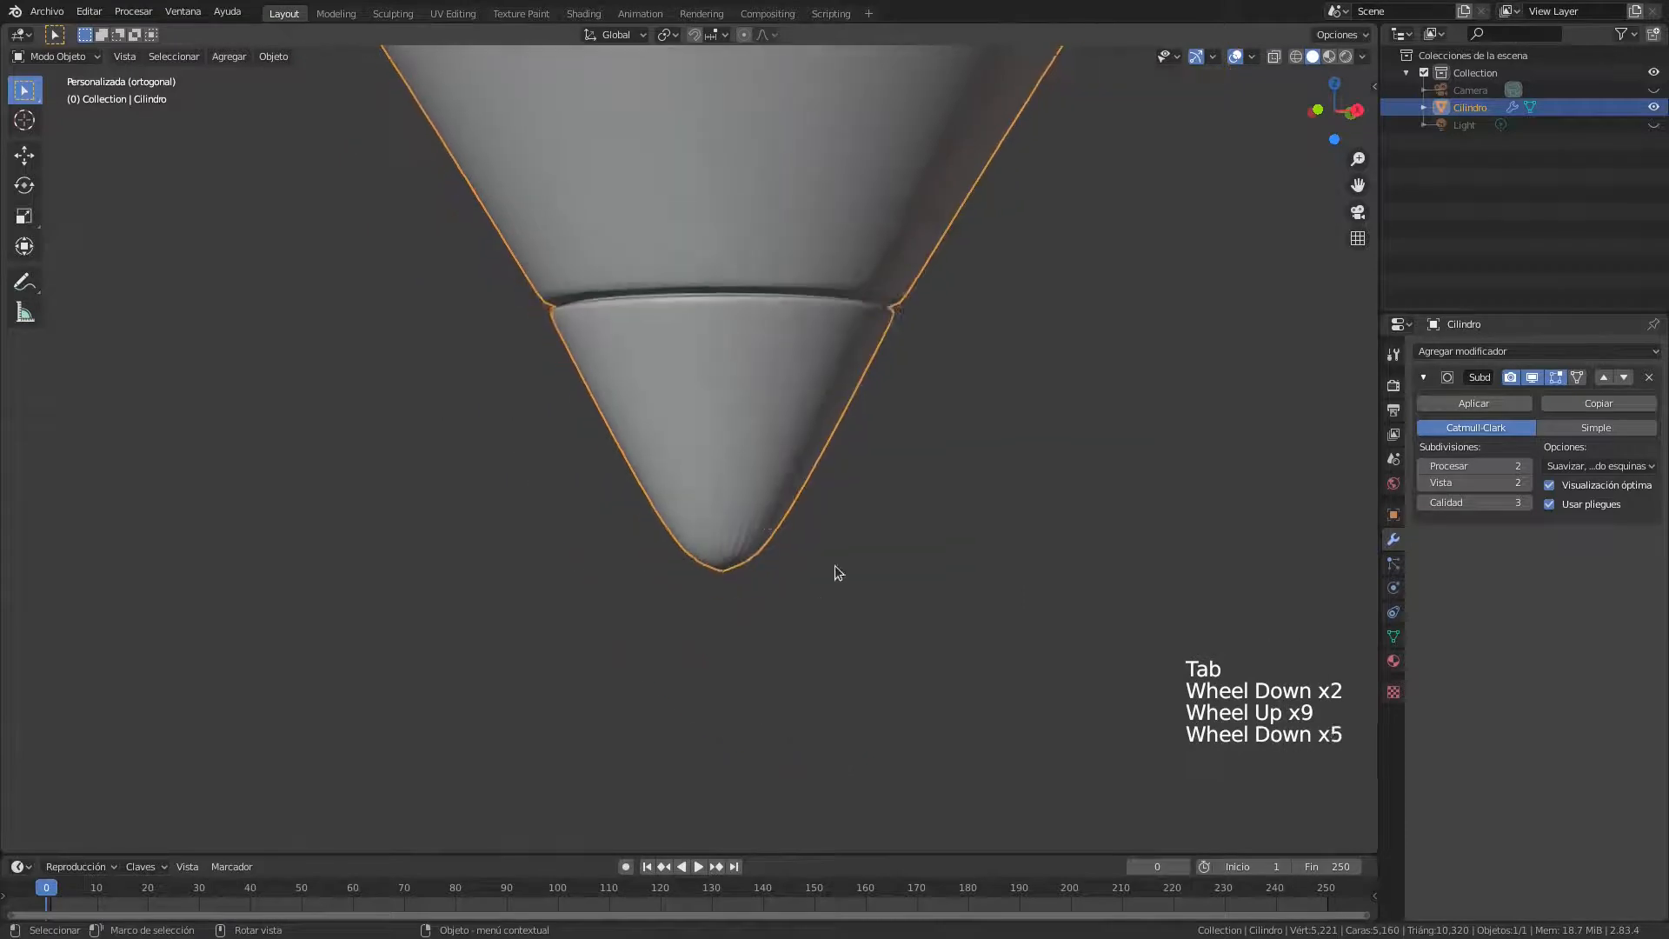
scroll(837, 571, "down", 1)
Add one loop cut around the lead below the groove and slide it down close to the tip ring
key("Tab")
scroll(767, 449, "up", 2)
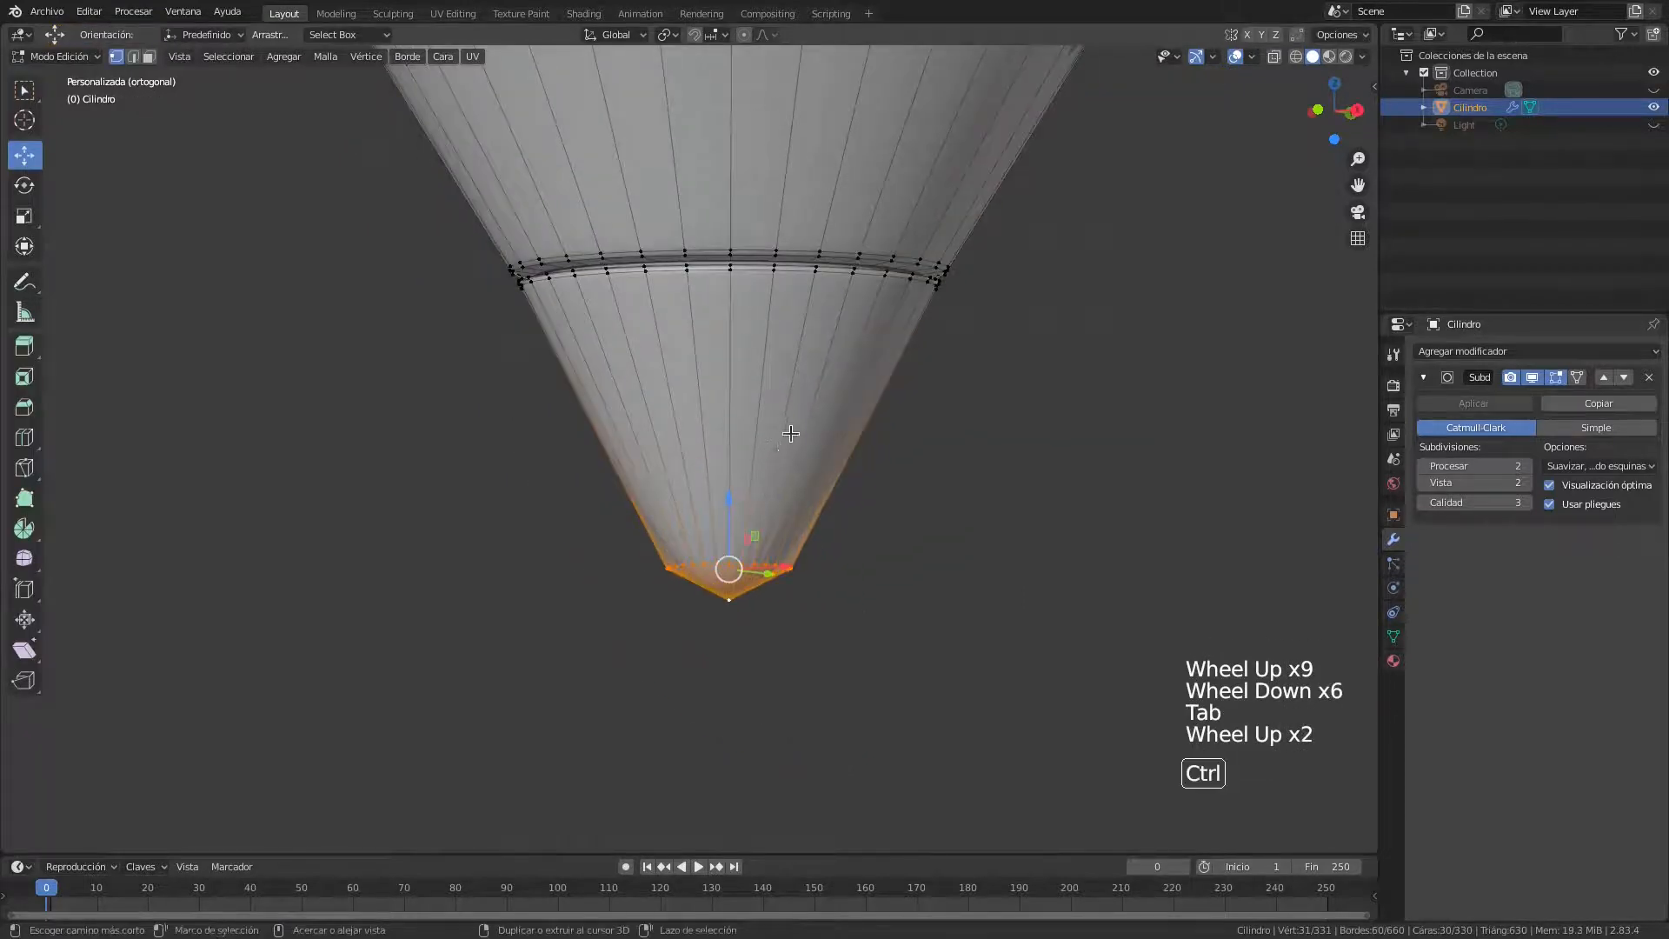
key("ctrl+r")
left_click(790, 433)
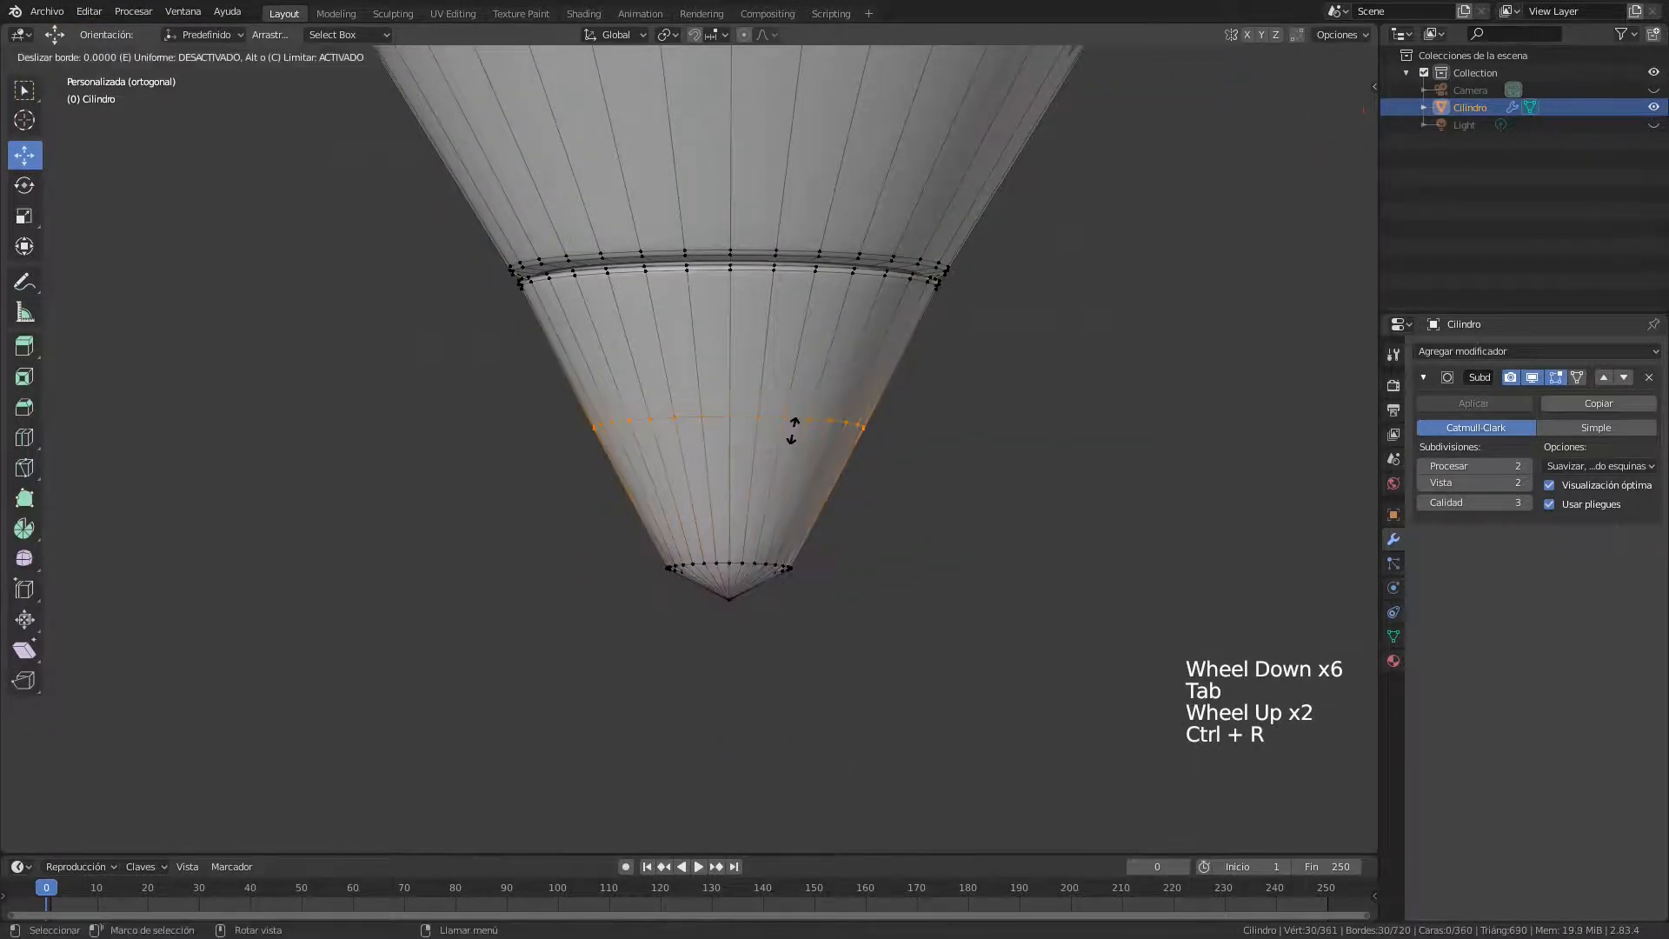
left_click(758, 522)
scroll(780, 533, "down", 2)
key("Tab")
scroll(829, 519, "down", 2)
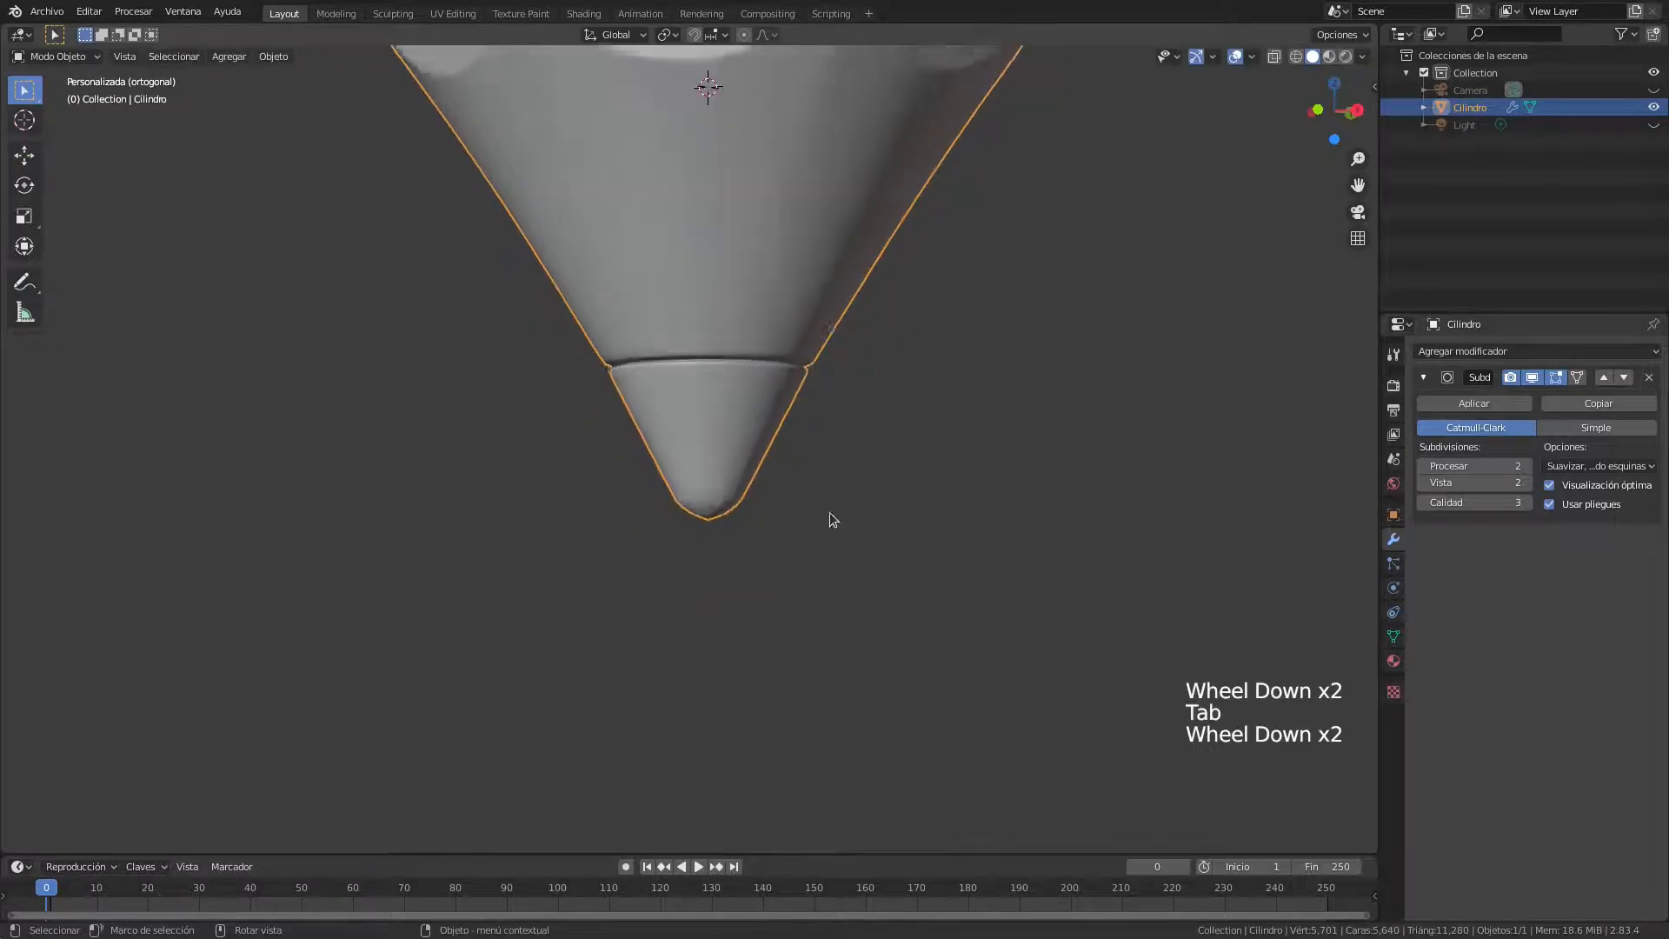
scroll(831, 470, "down", 5)
middle_click_drag(835, 474, 860, 515)
scroll(839, 509, "down", 3)
scroll(815, 540, "down", 2)
scroll(826, 450, "up", 3)
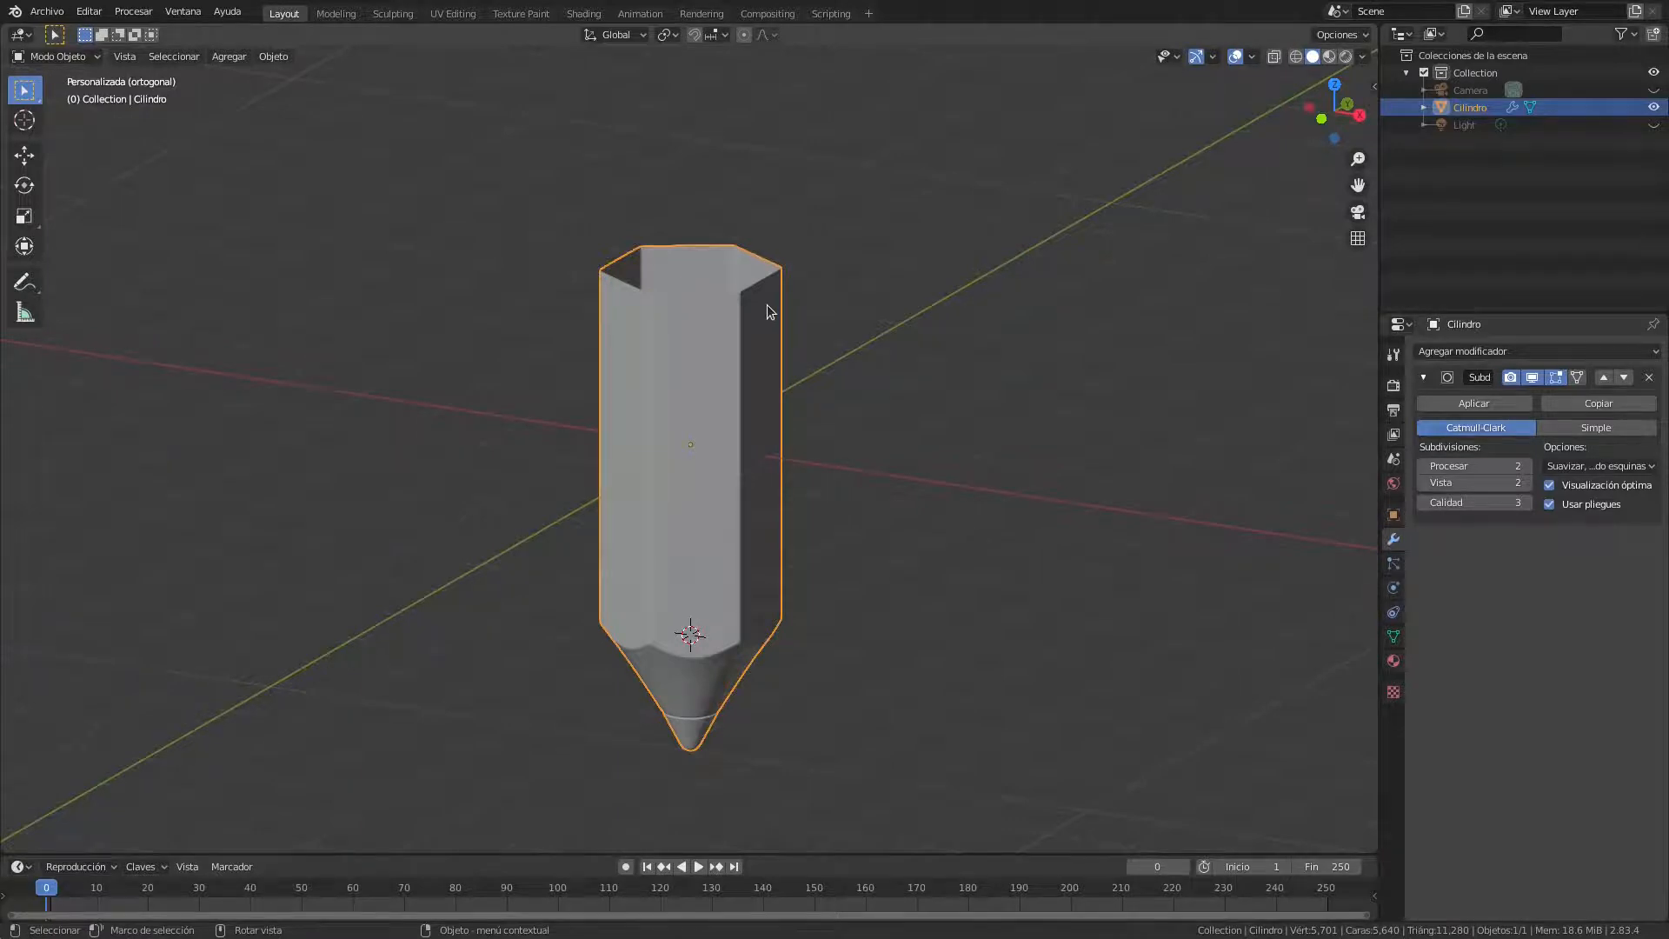
Enter Edit Mode on the pencil body and clear the selection, with the open upper end in view
middle_click_drag(774, 306, 722, 421, "shift")
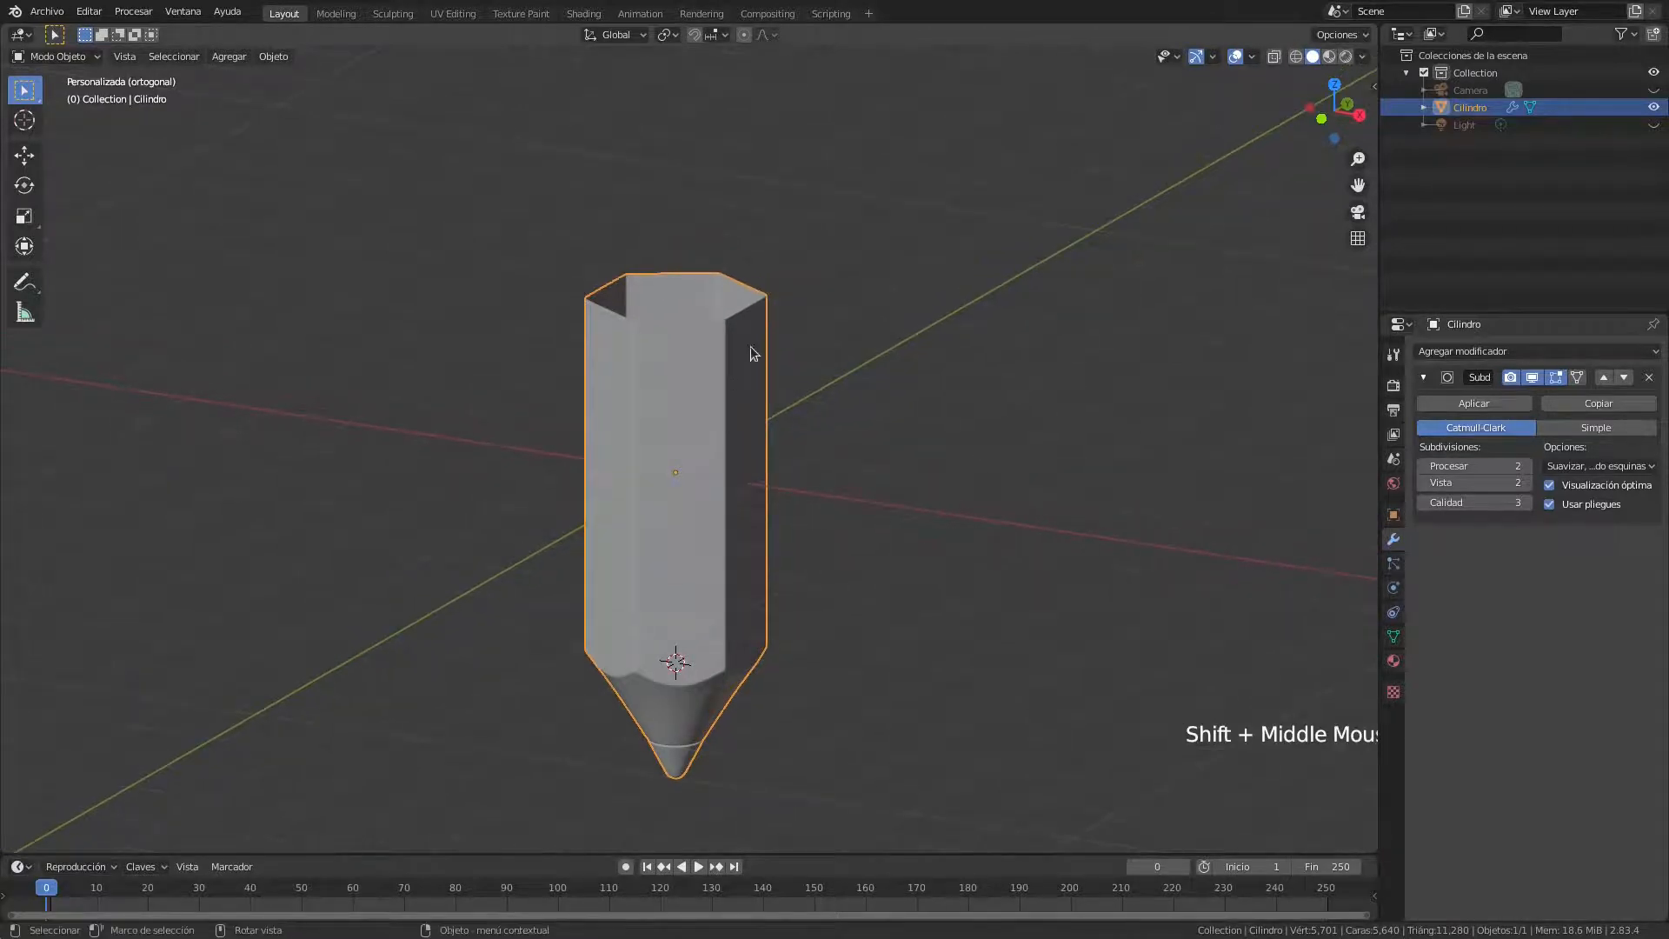
left_click(79, 57)
left_click(63, 96)
key("alt+a")
scroll(755, 394, "up", 1)
scroll(761, 400, "up", 1)
middle_click_drag(764, 402, 749, 353, "shift")
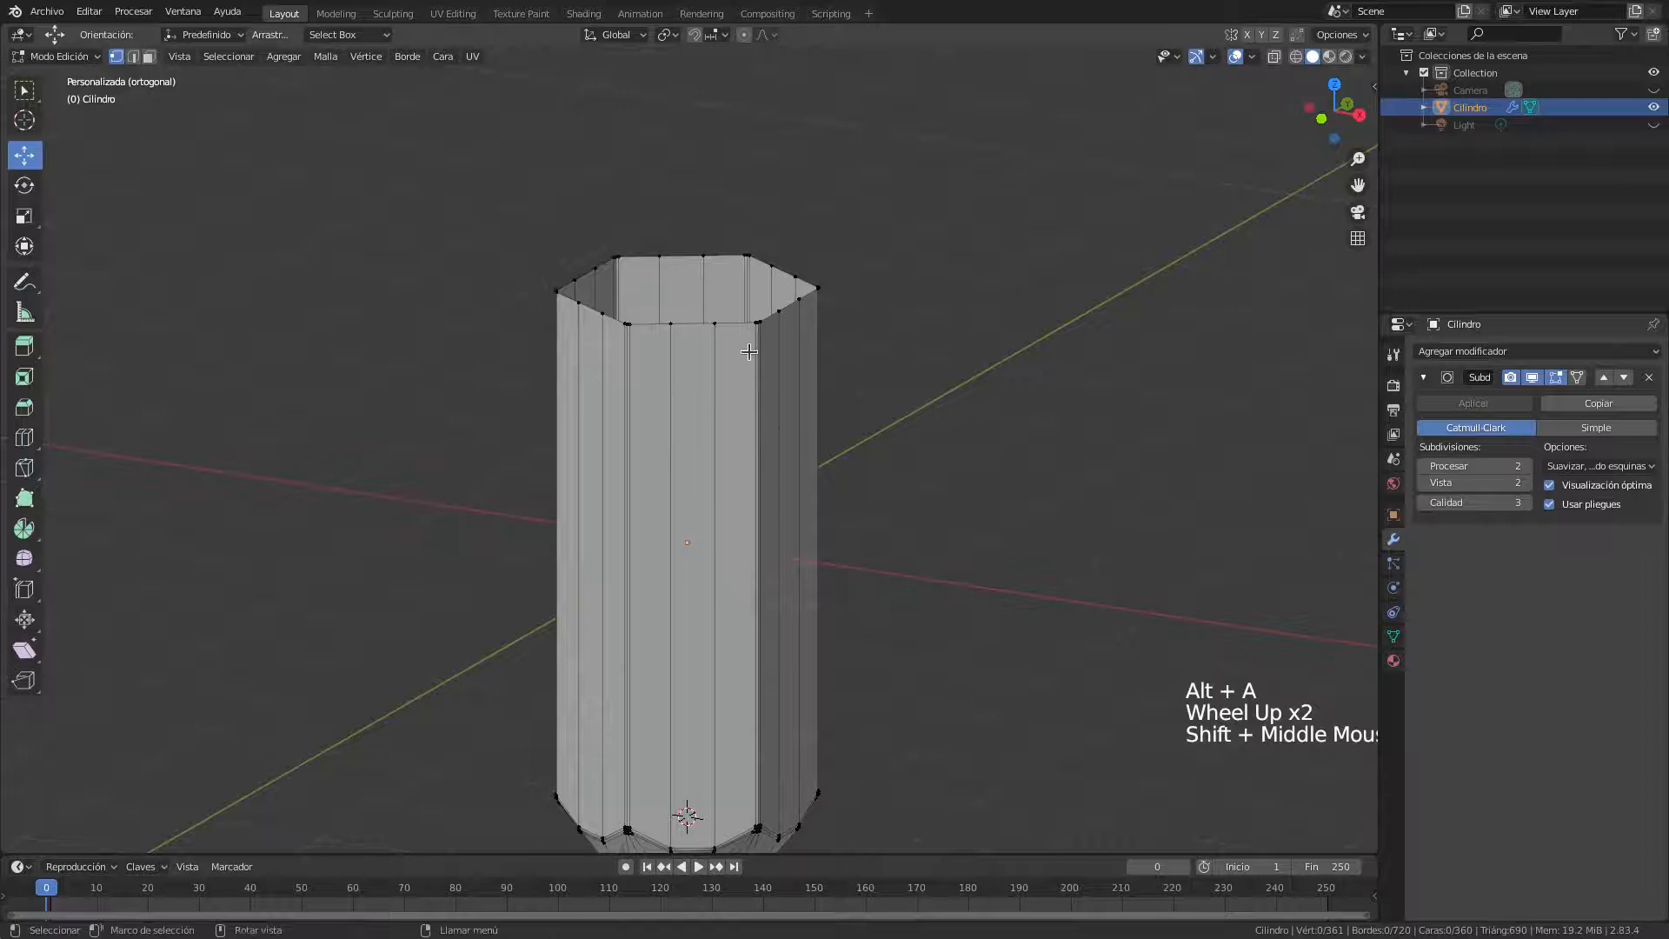
mouse_move(727, 246)
left_mouse_down()
mouse_move(665, 243)
mouse_move(621, 318)
left_mouse_up()
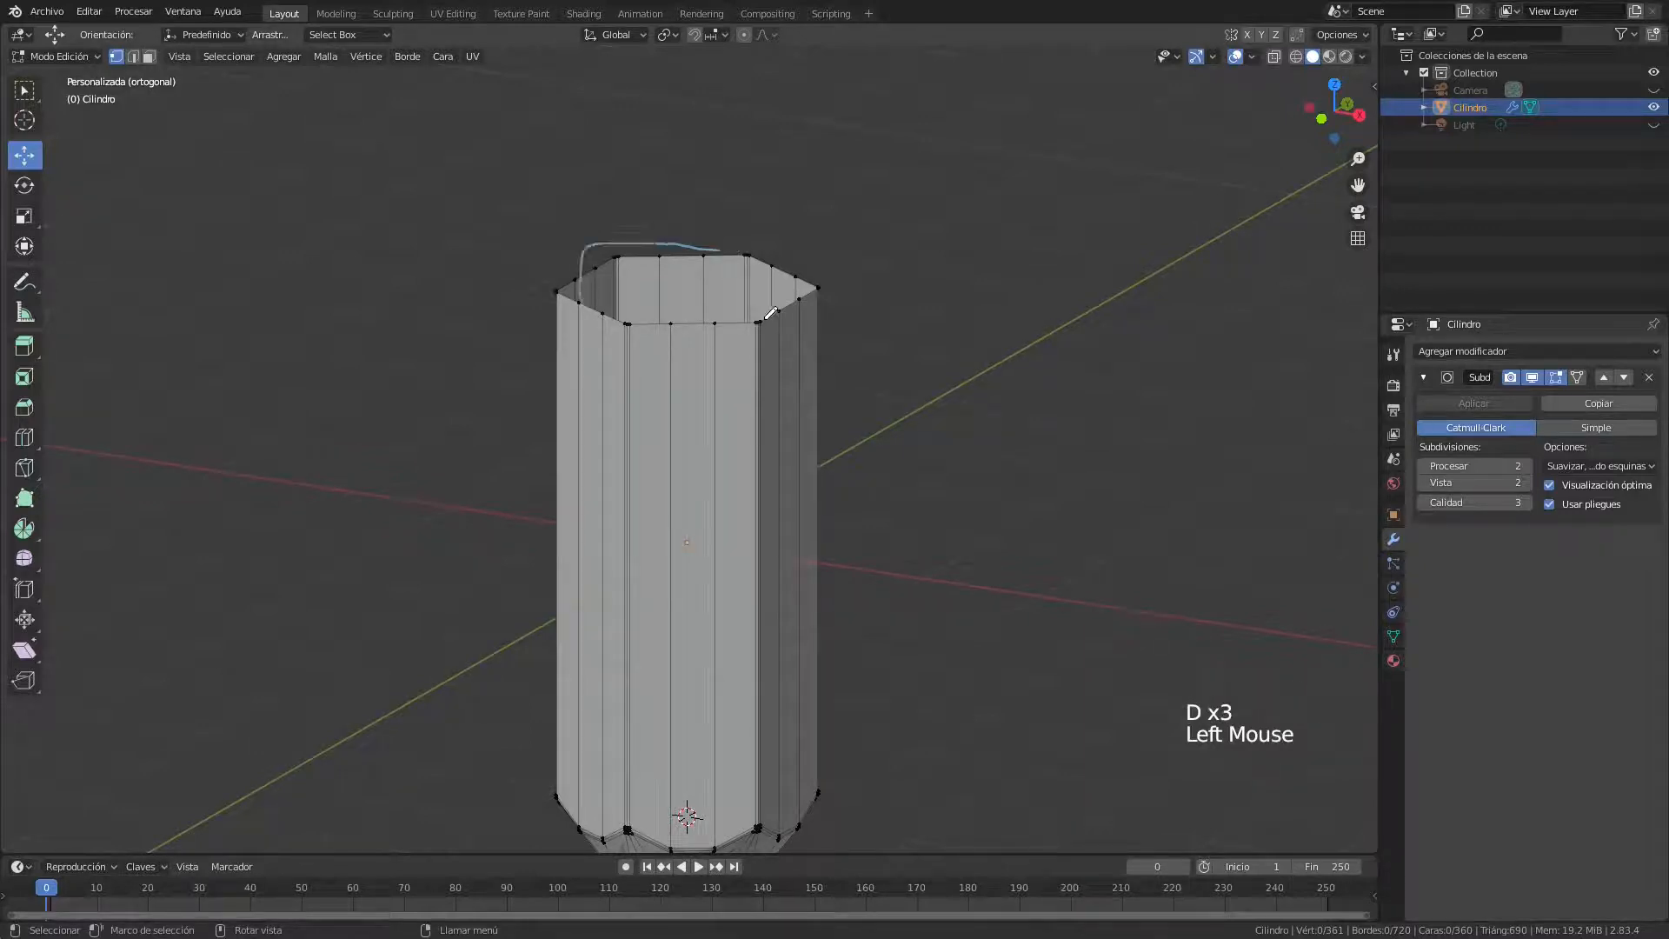
mouse_move(743, 258)
right_mouse_down()
mouse_move(596, 253)
mouse_move(626, 331)
right_mouse_up()
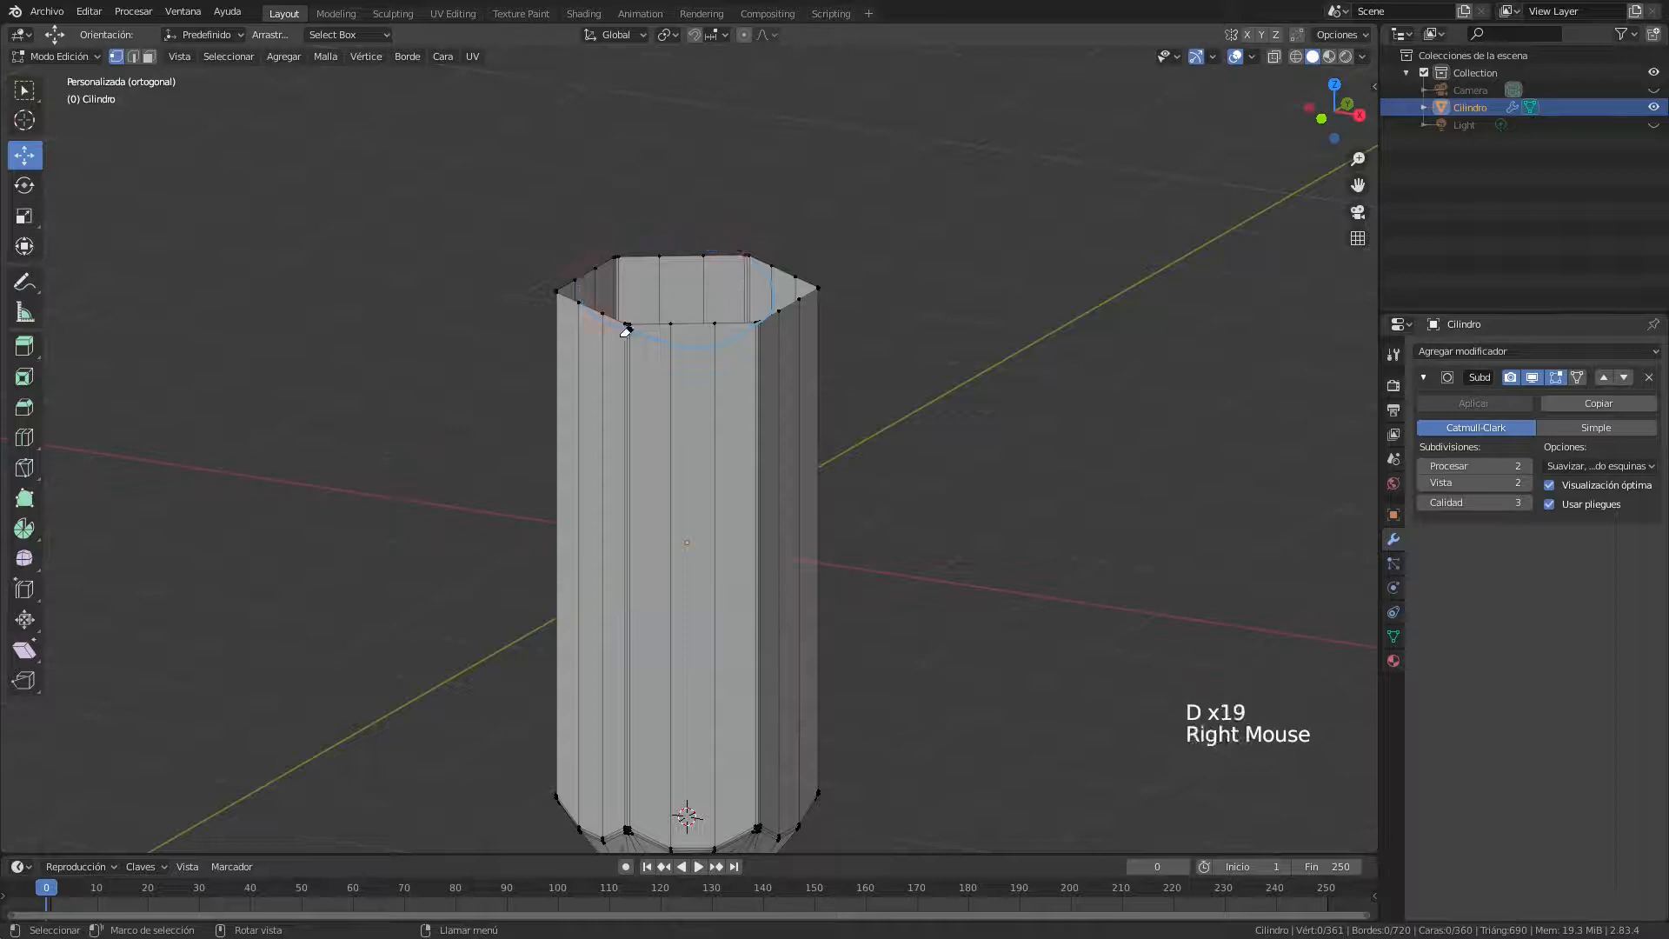
key("d")
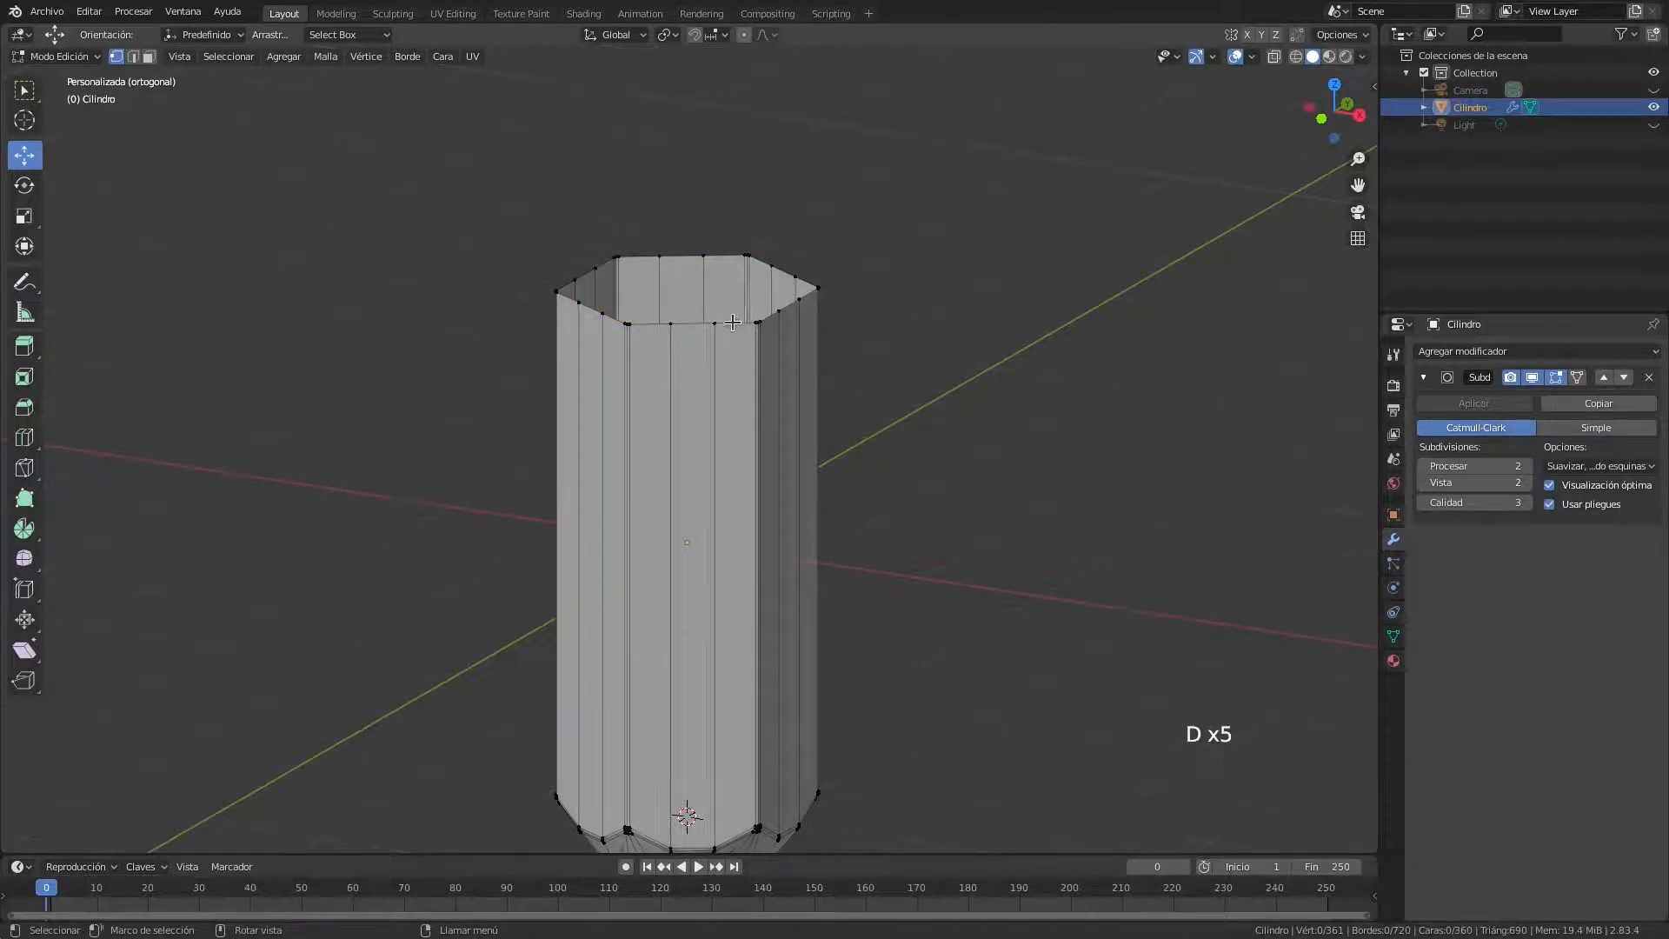
Select the whole edge loop of the body's open upper rim and snap the 3D cursor to its centre
key("shift+alt")
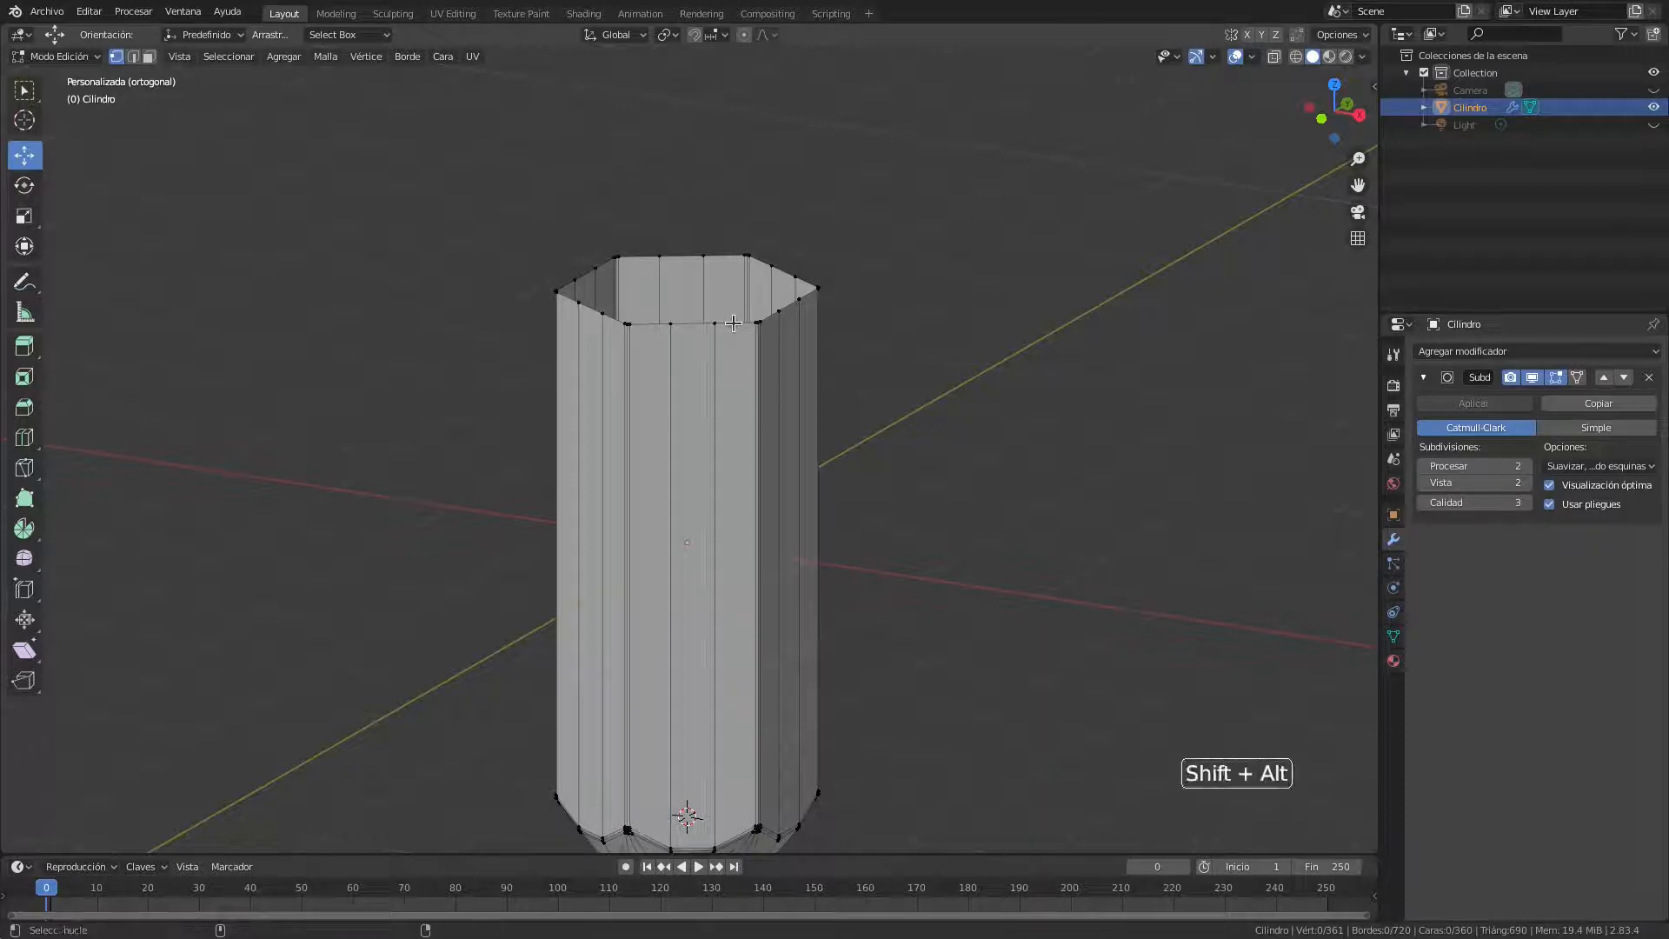
left_click(733, 323, "alt+shift")
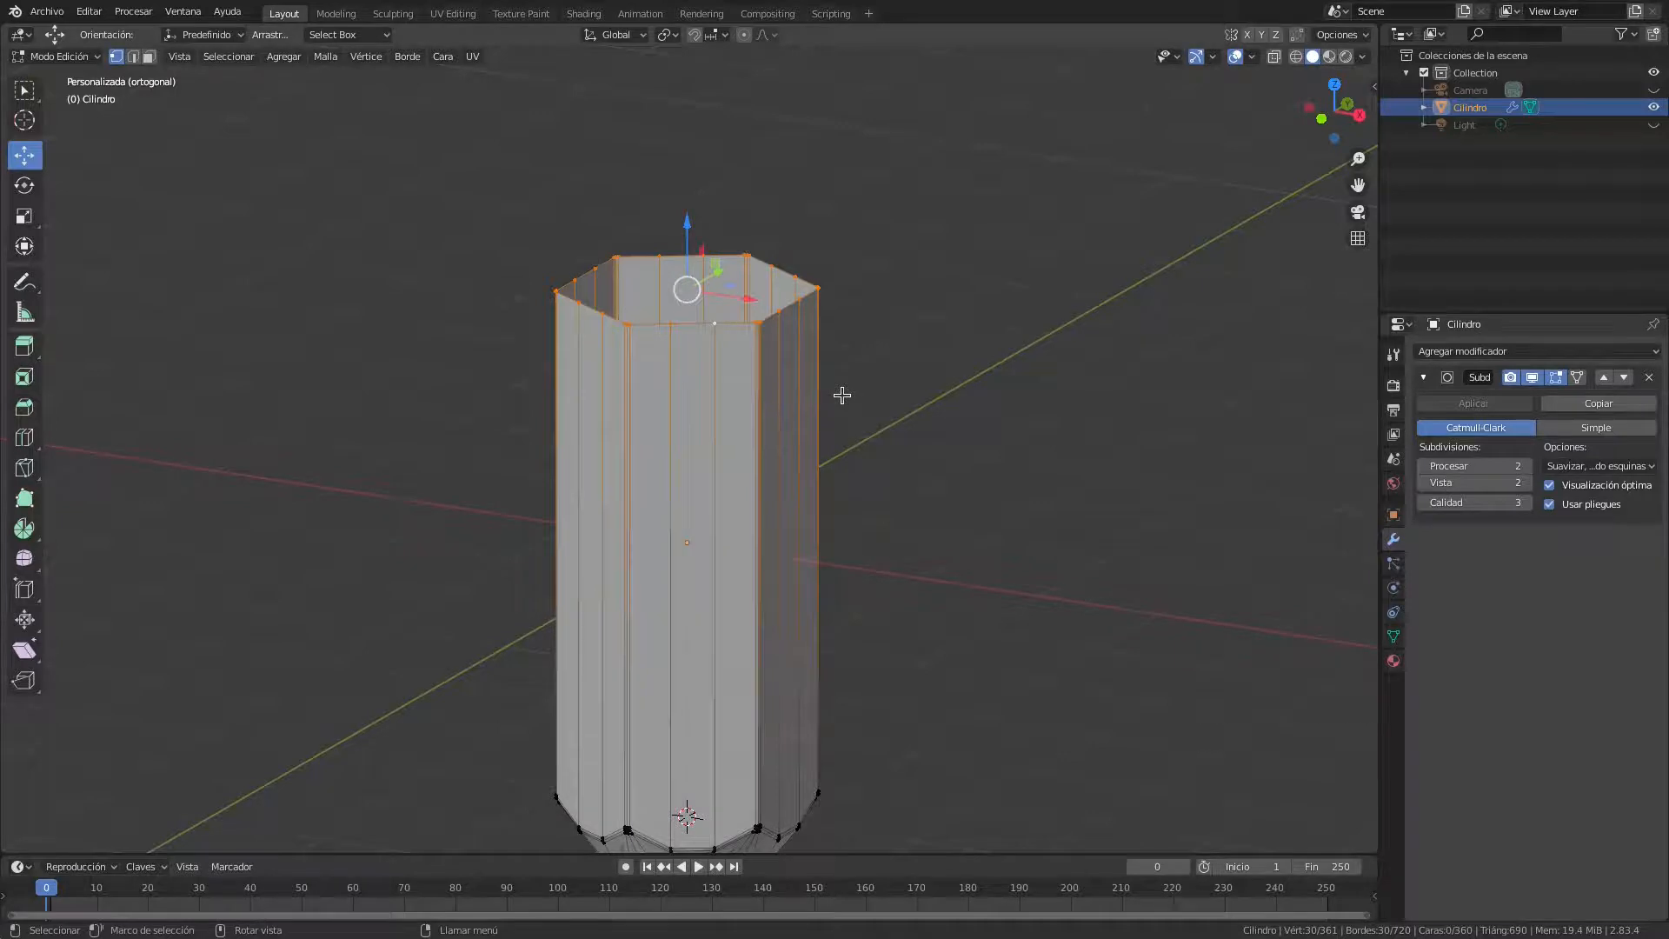
middle_click_drag(848, 394, 808, 411)
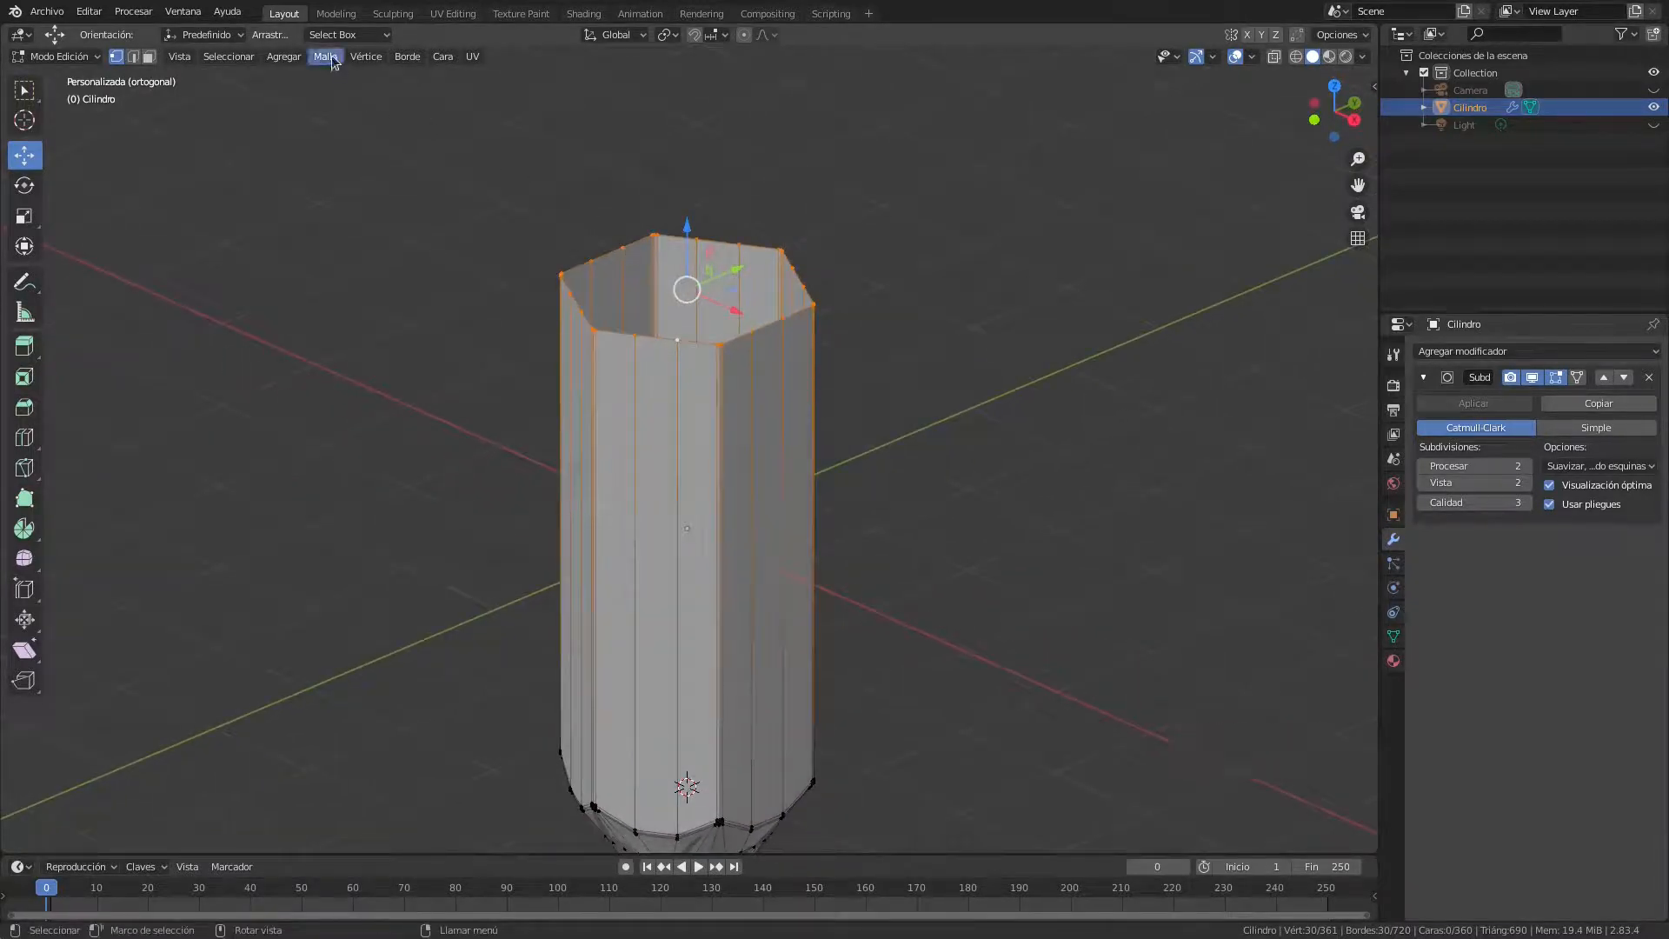
left_click(327, 57)
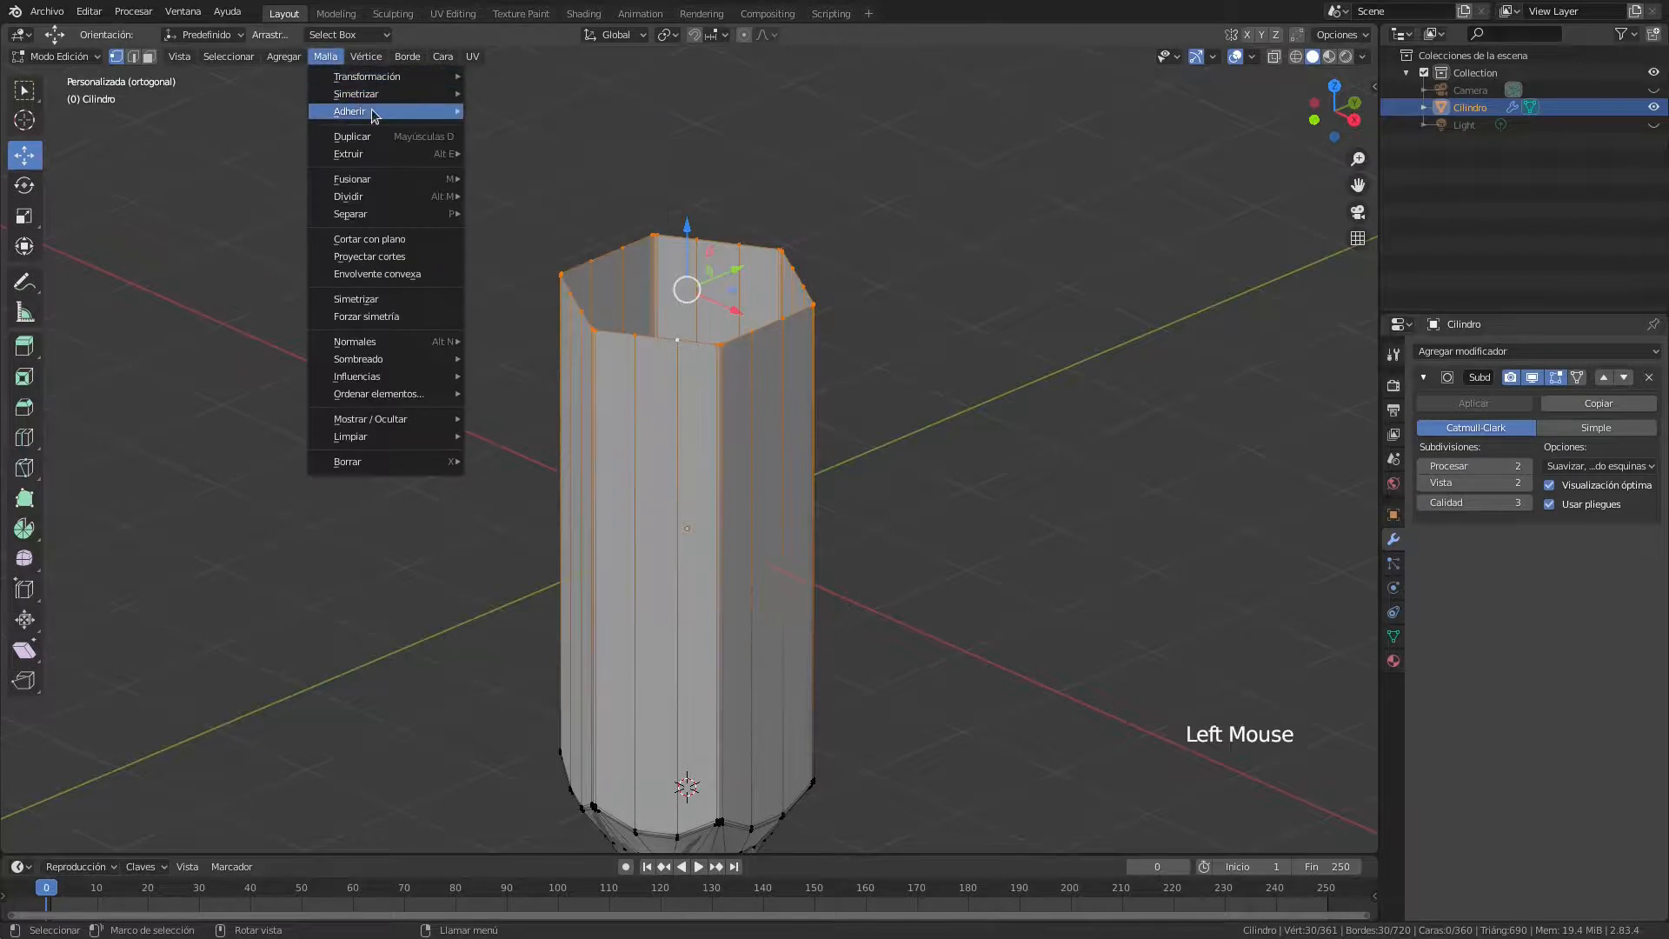
mouse_move(374, 114)
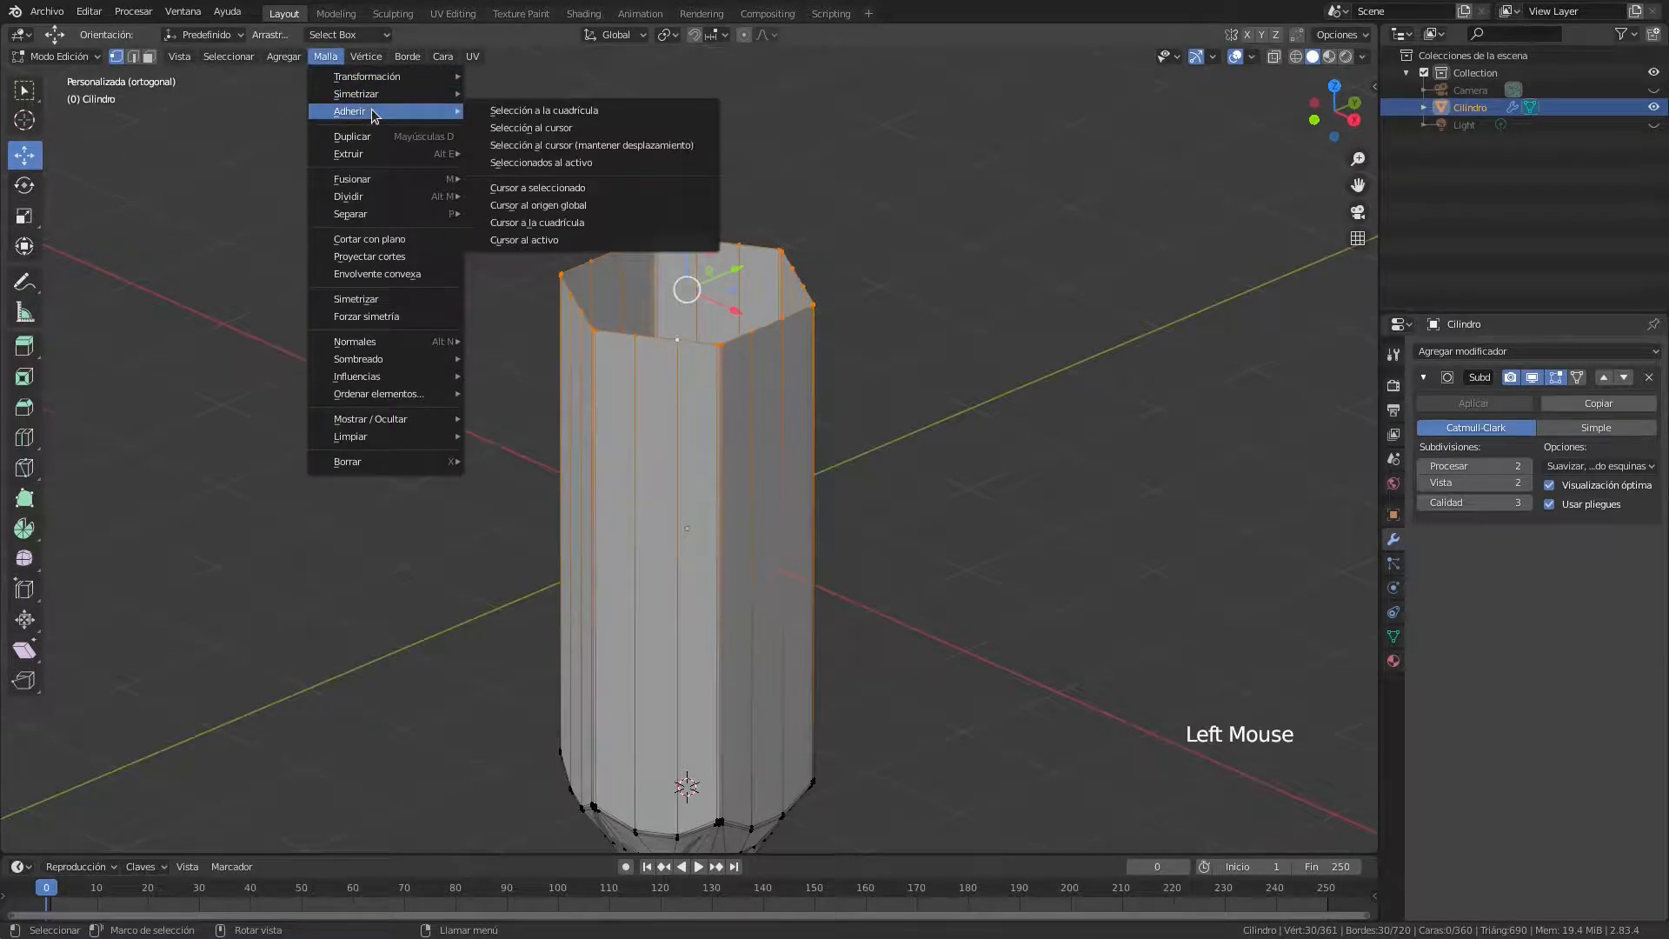
left_click(556, 189)
mouse_move(840, 506)
middle_mouse_down()
mouse_move(869, 488)
mouse_move(834, 485)
mouse_move(849, 461)
mouse_move(856, 488)
middle_mouse_up()
Clear the selection and add a circle with 8 vertices and a 1 m radius at the 3D cursor on the open rim
key("alt+a")
scroll(735, 499, "up", 1)
middle_click_drag(735, 499, 838, 485)
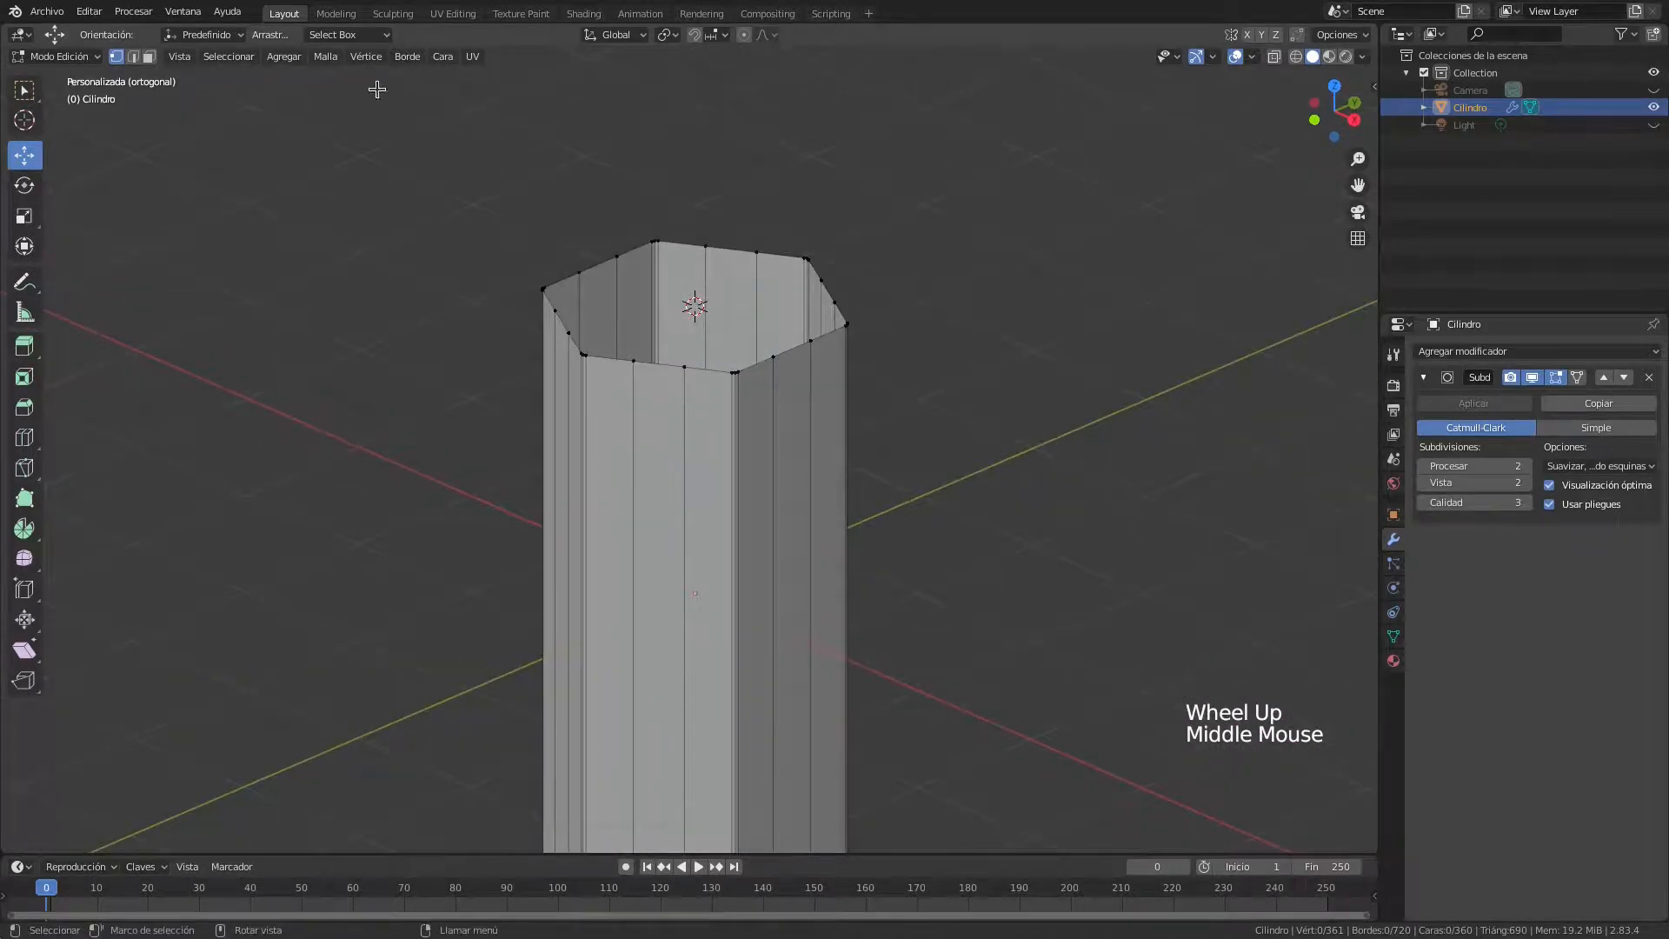
left_click(284, 56)
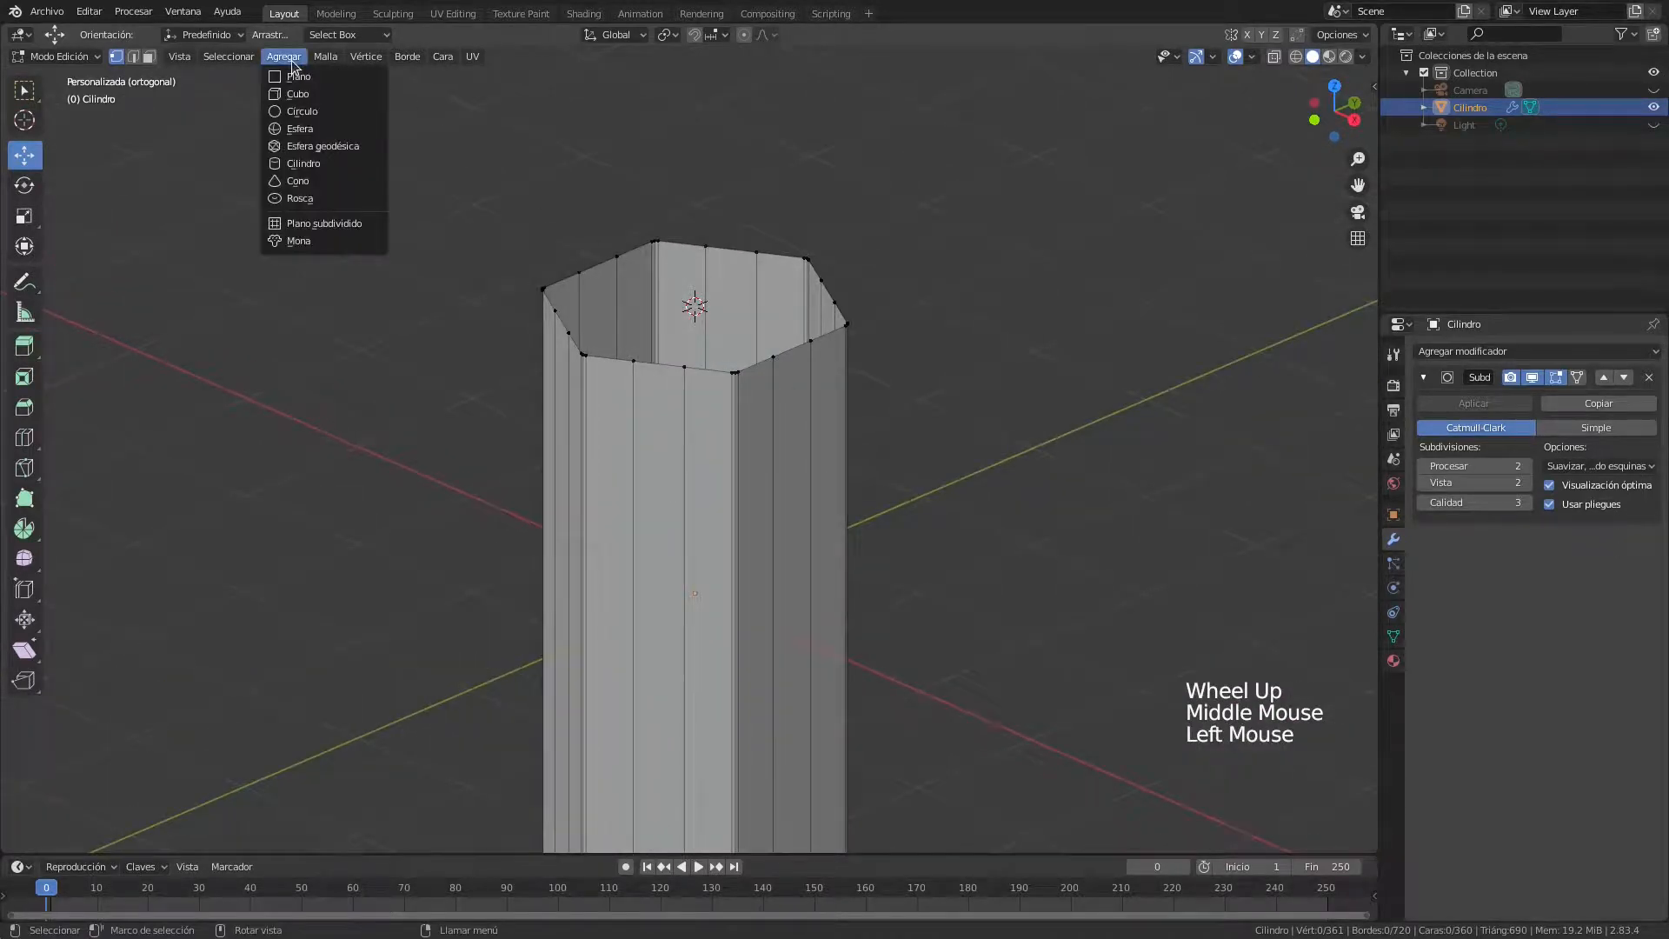
left_click(314, 113)
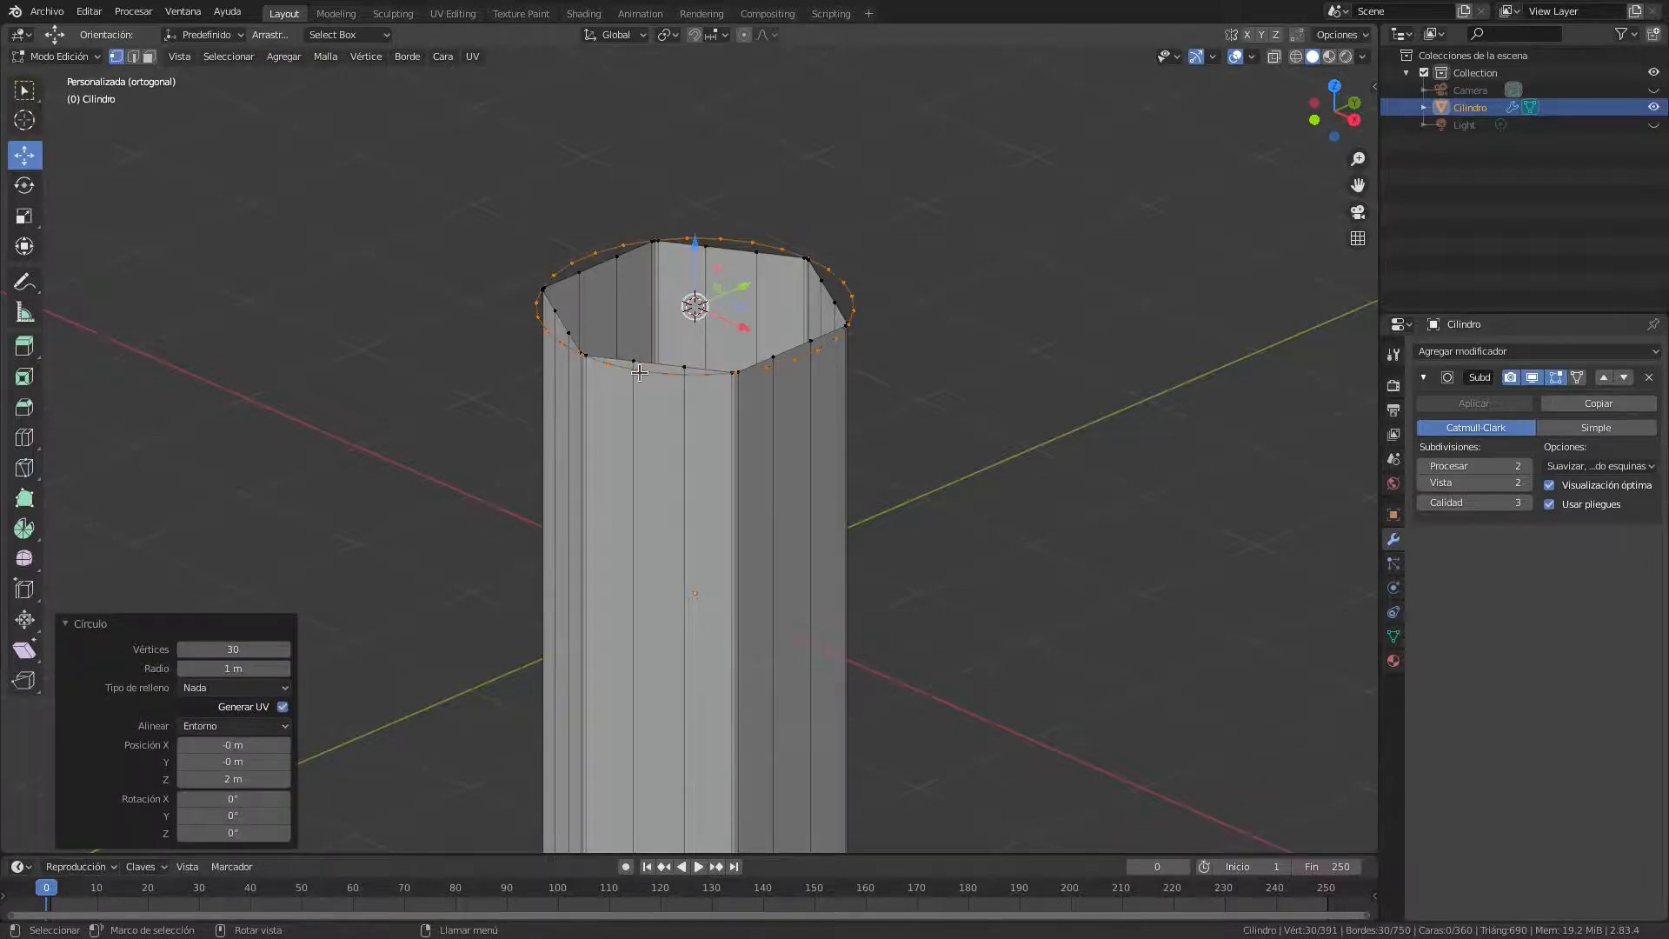
left_click(227, 654)
key("Return")
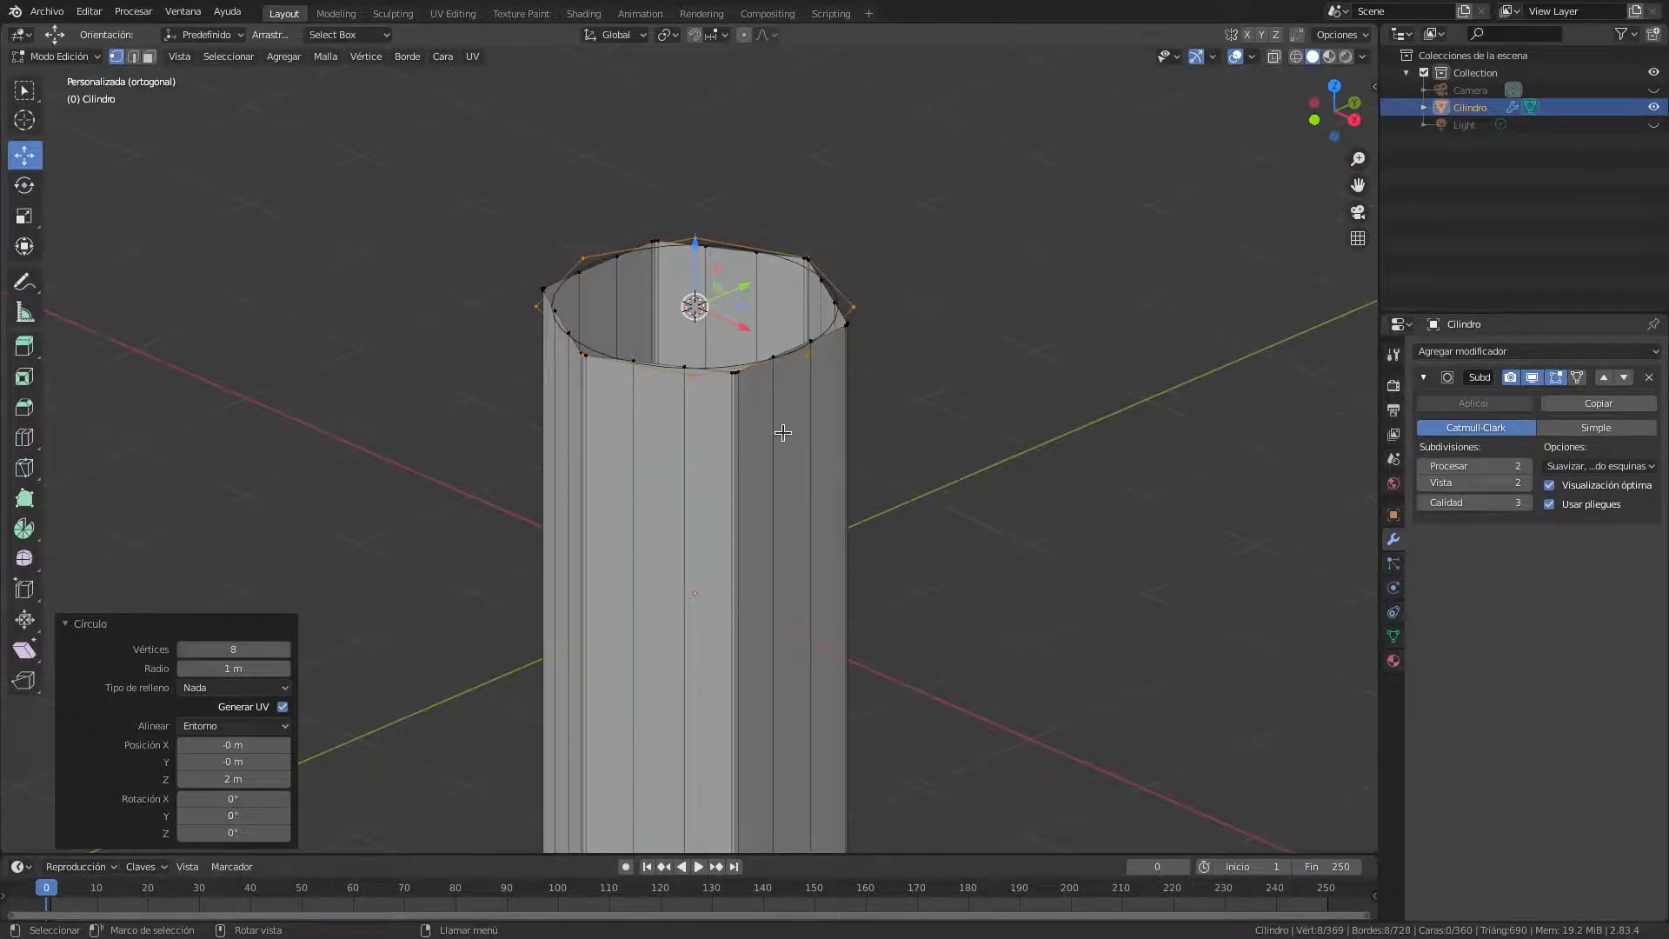
Extrude the new circle about 1.27 m upward along Z to form a round collar above the body
scroll(782, 432, "down", 1)
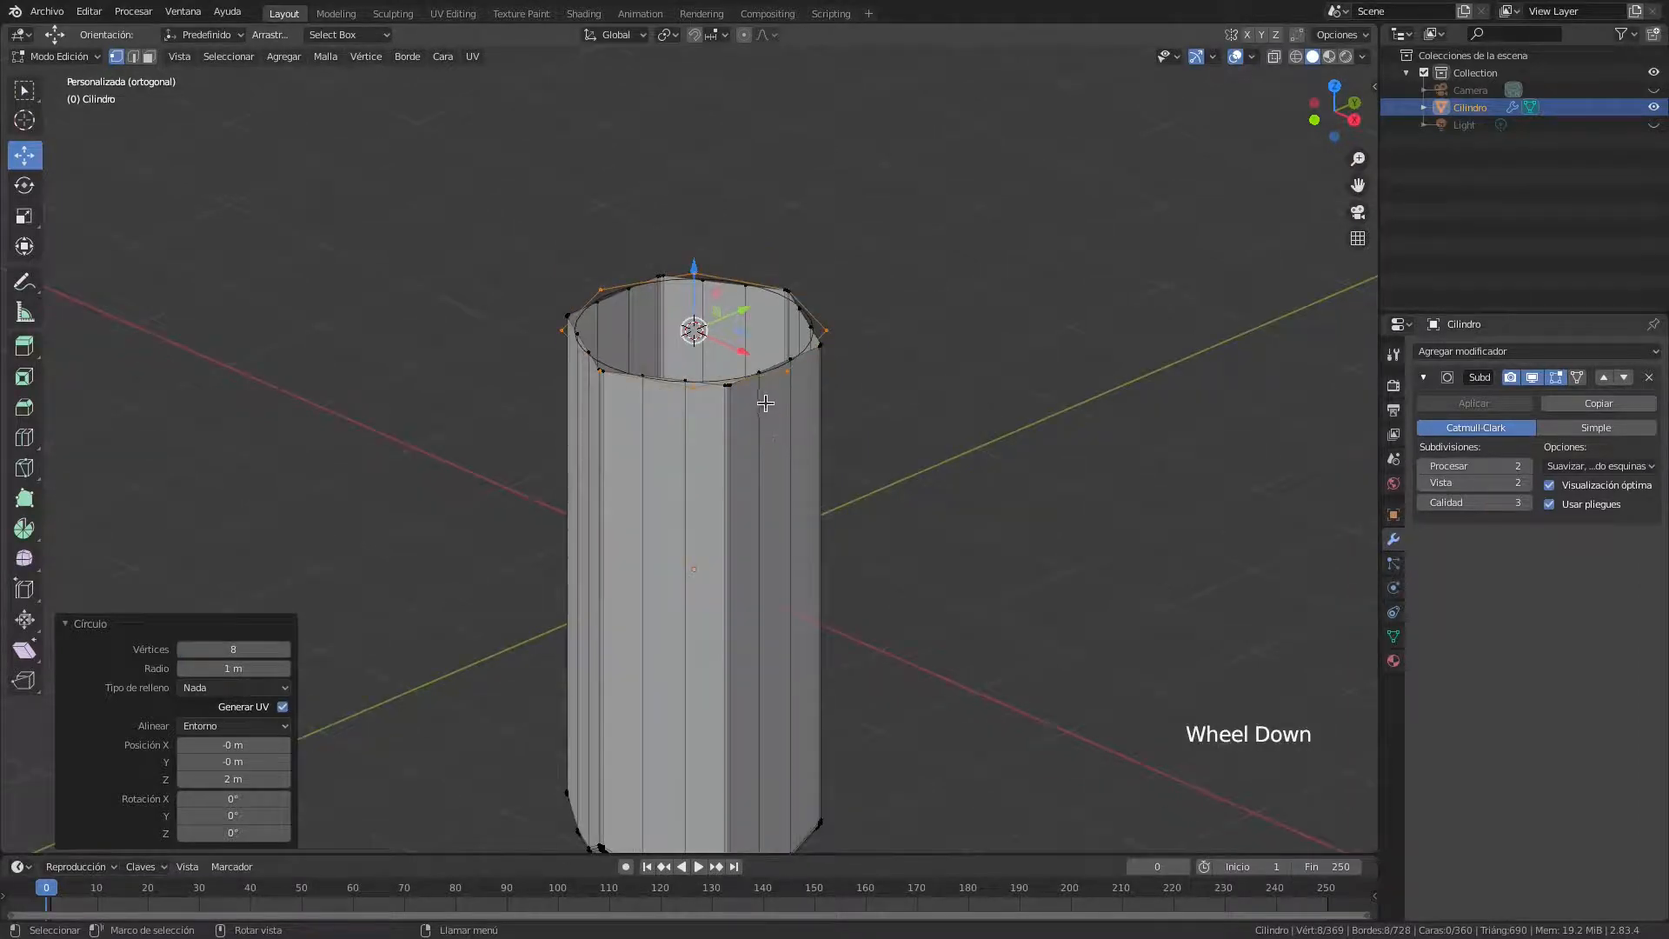
key("e")
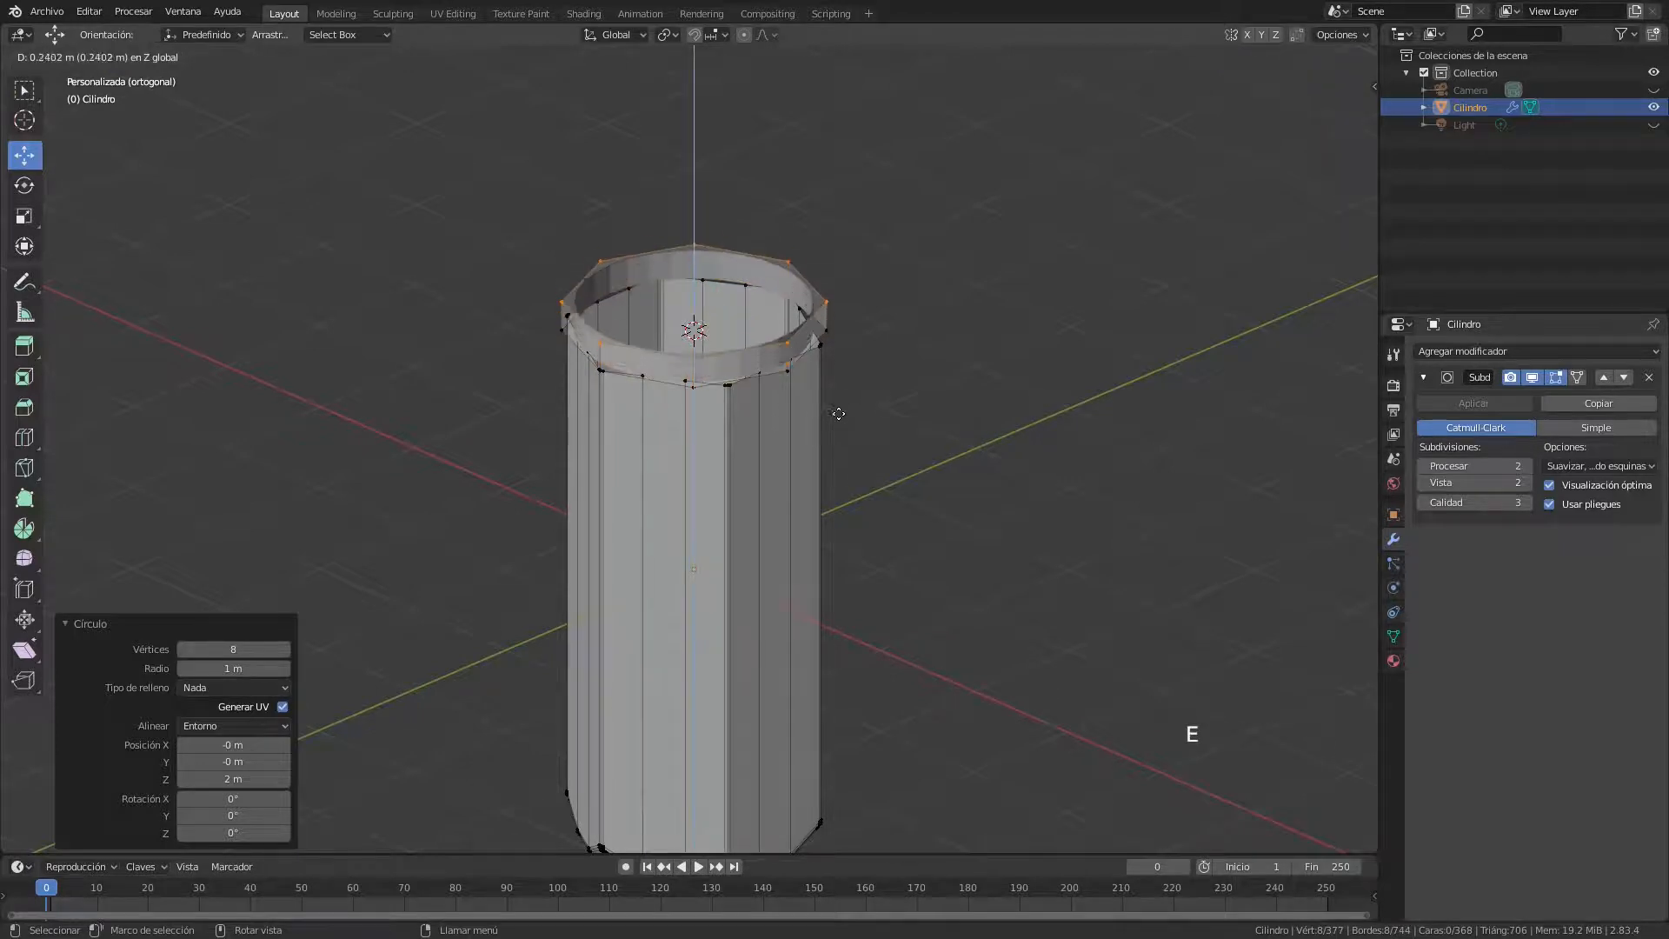
left_click(845, 296)
scroll(817, 434, "down", 3)
middle_click_drag(816, 451, 868, 470)
scroll(815, 400, "up", 2)
scroll(866, 427, "up", 2)
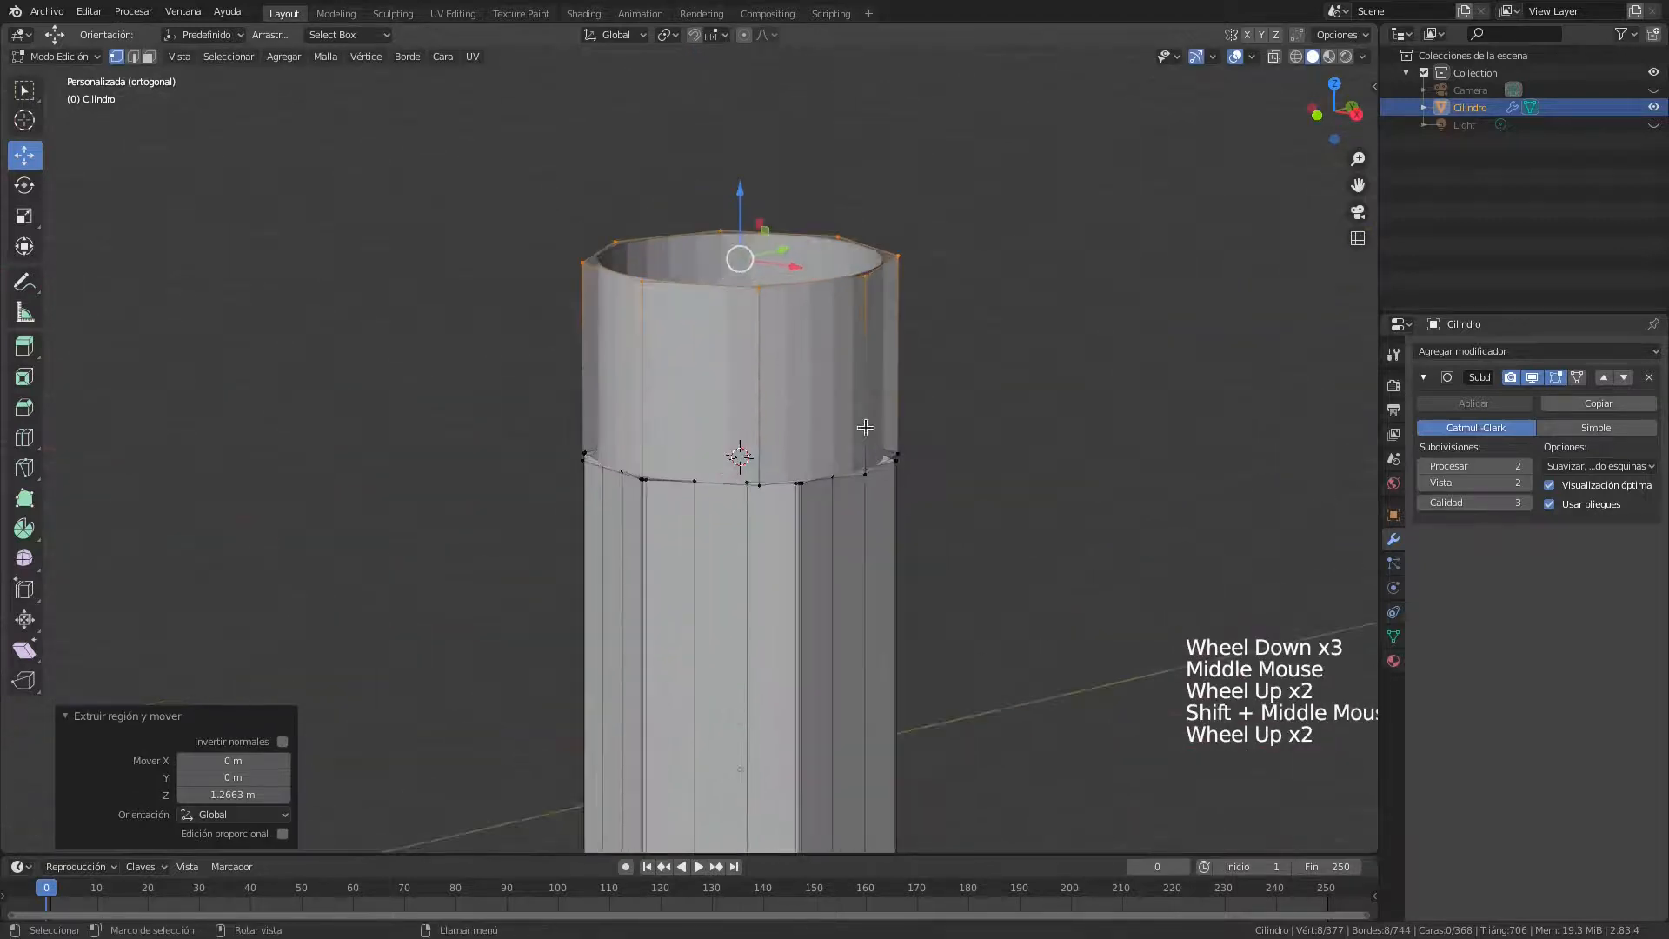
Switch to Object Mode and apply smooth shading to the pencil object with its new collar
middle_click_drag(939, 409, 916, 449, "shift")
scroll(916, 449, "up", 1)
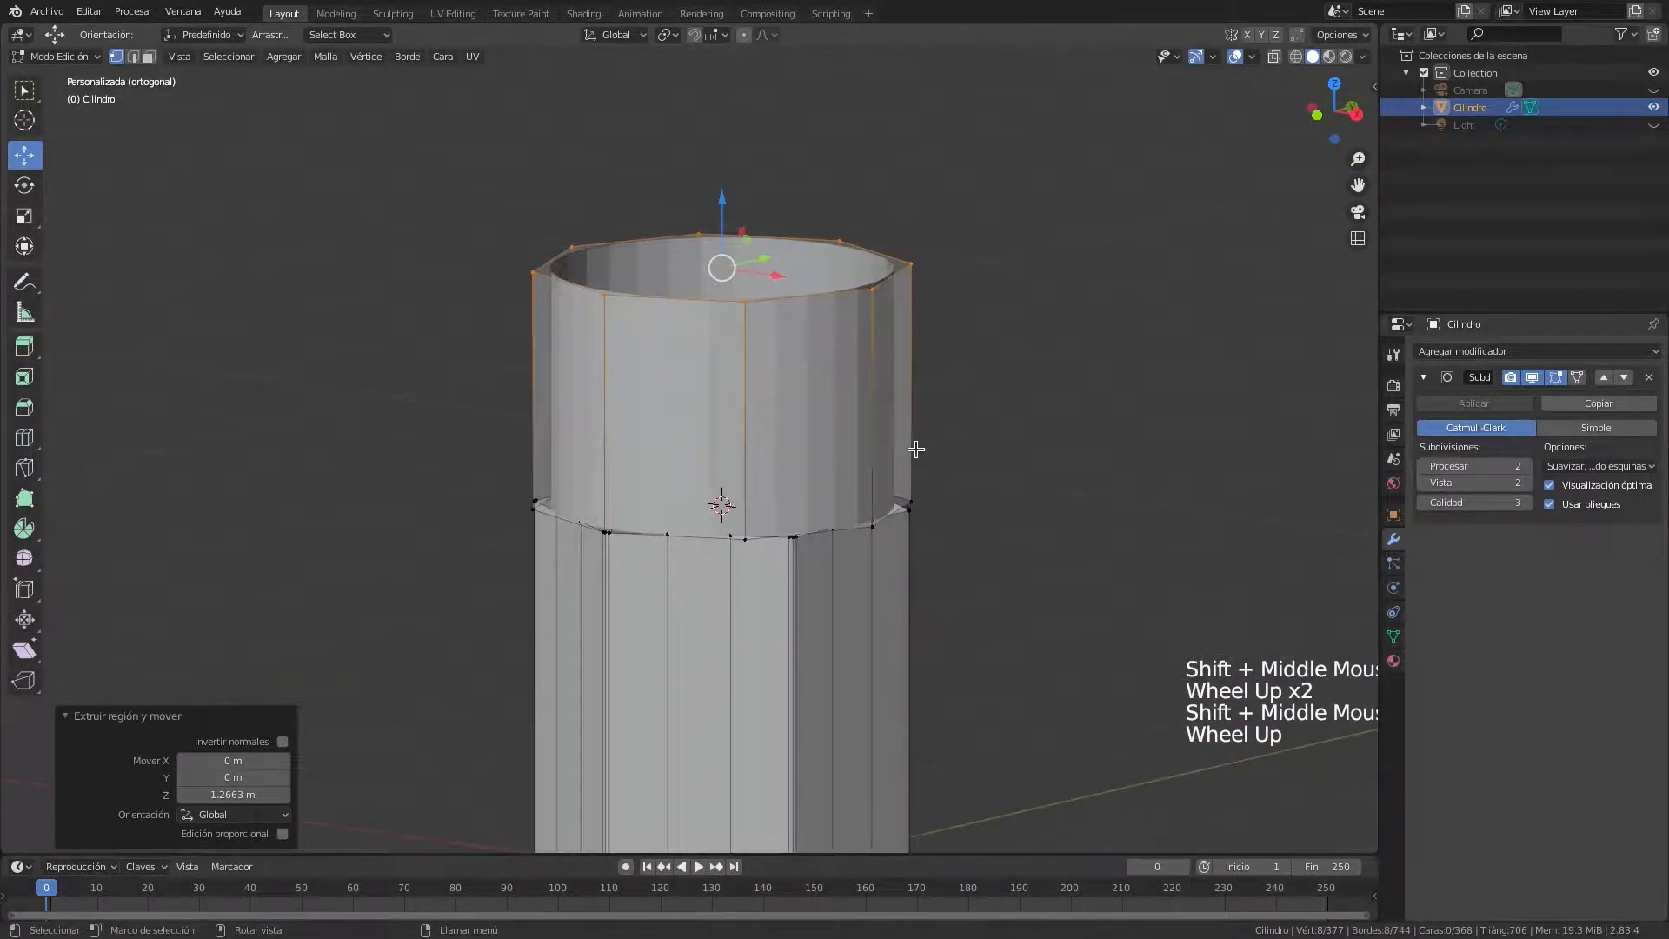
scroll(915, 451, "down", 1)
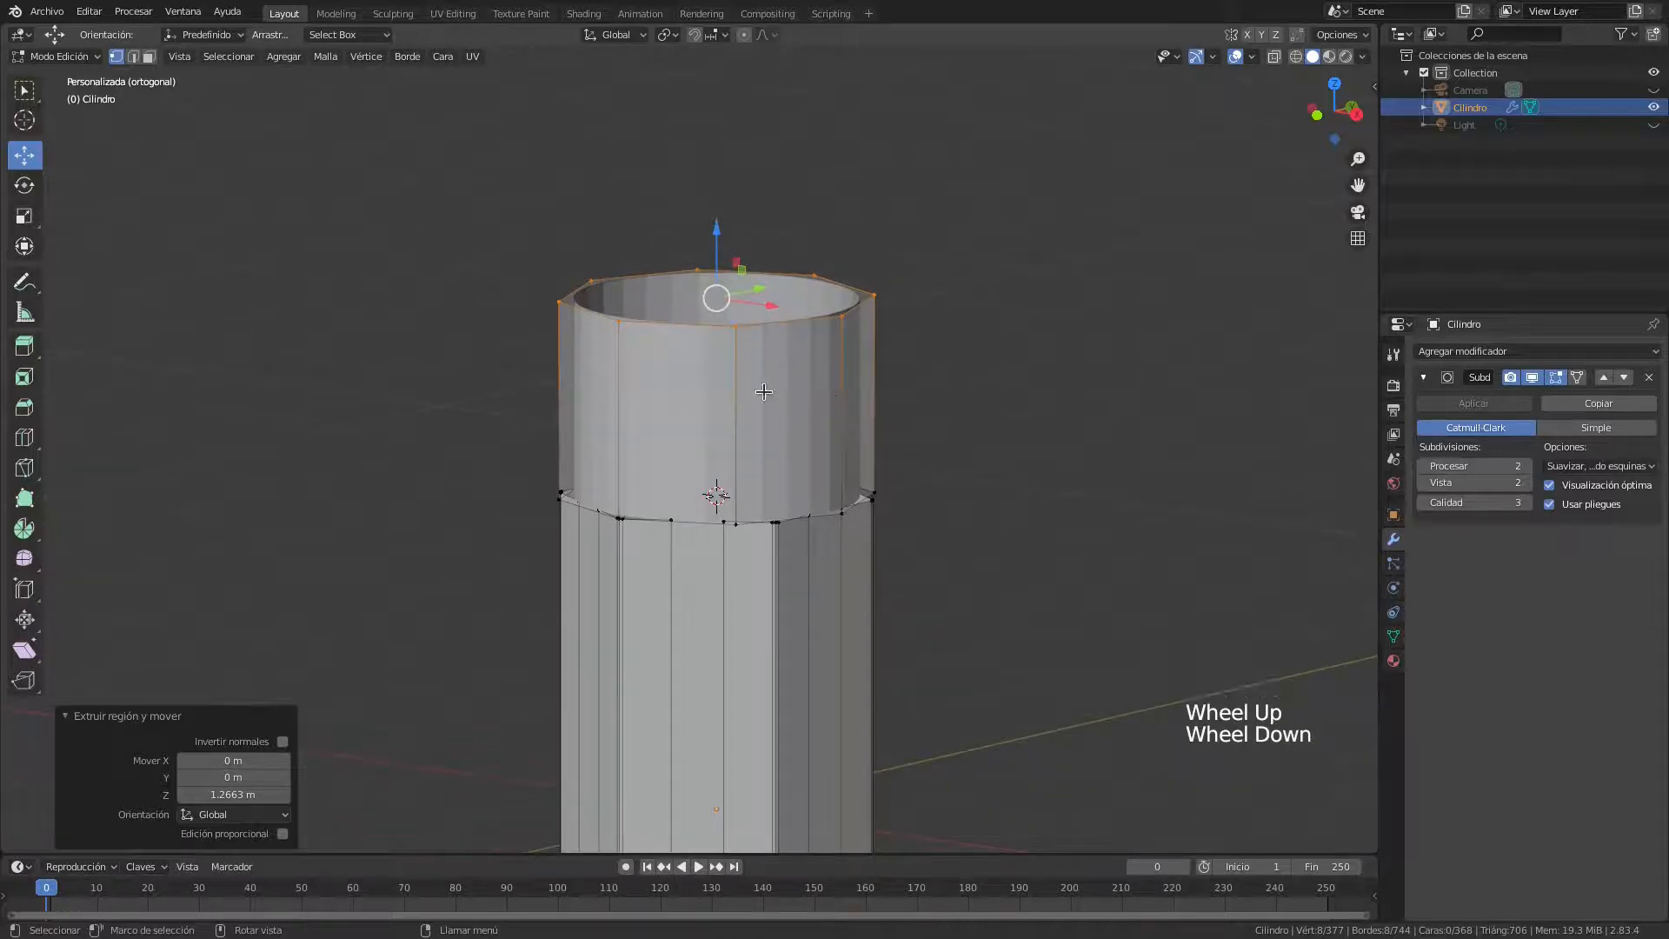
key("Tab")
scroll(835, 448, "down", 2)
scroll(831, 420, "up", 1)
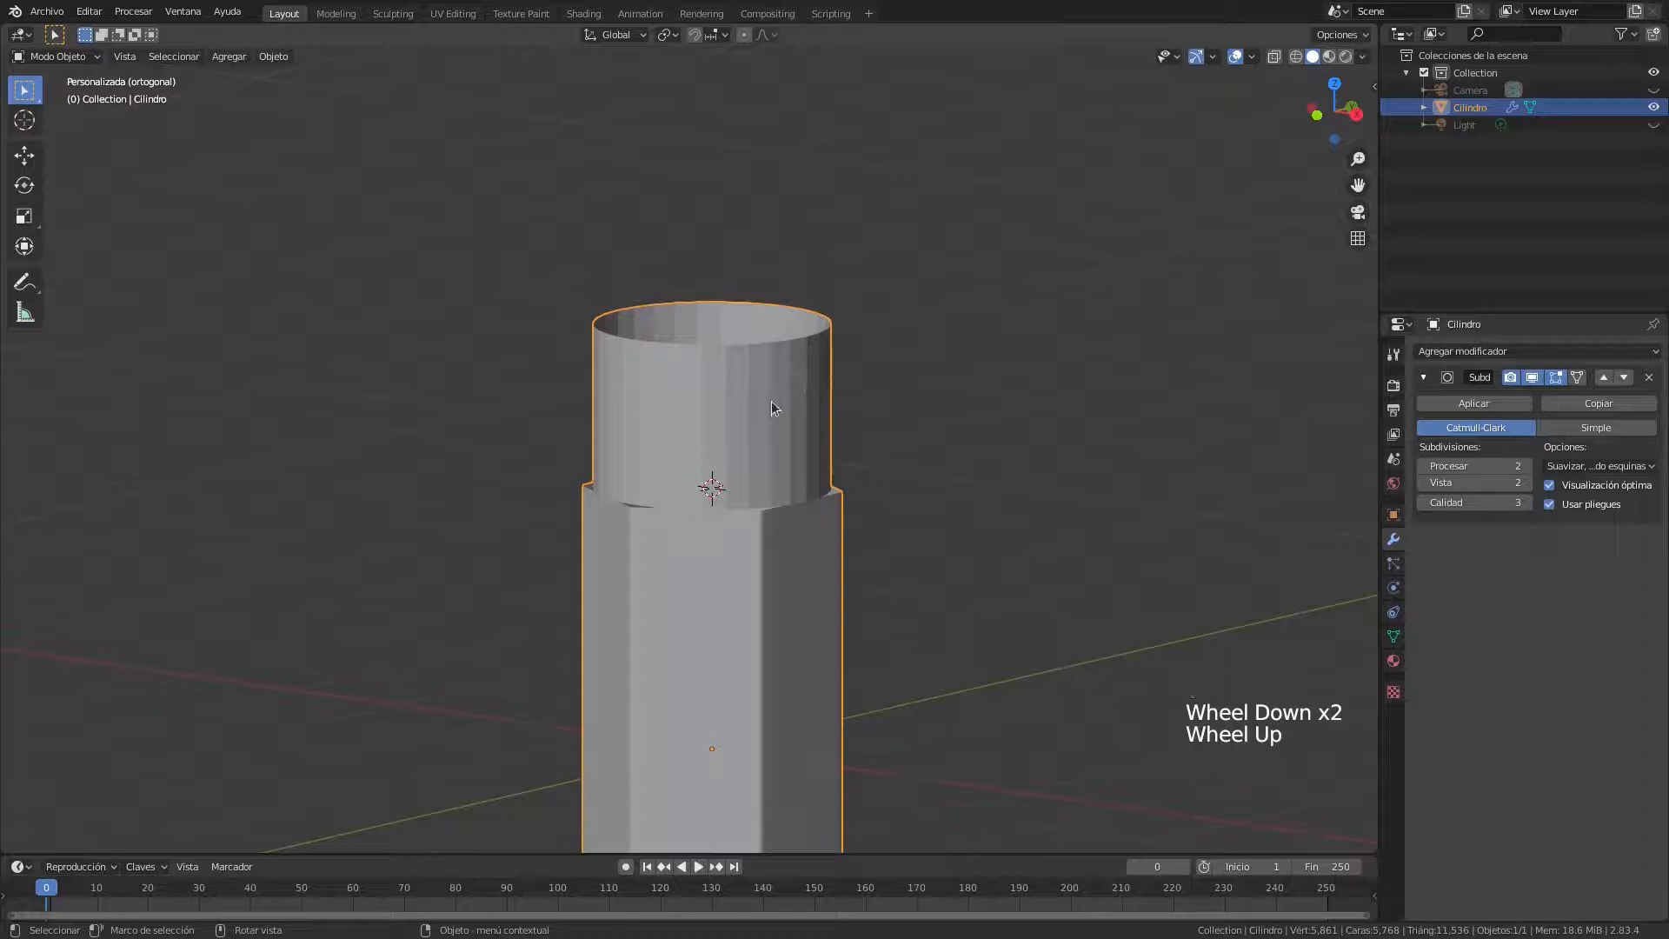
right_click(770, 402)
left_click(771, 401)
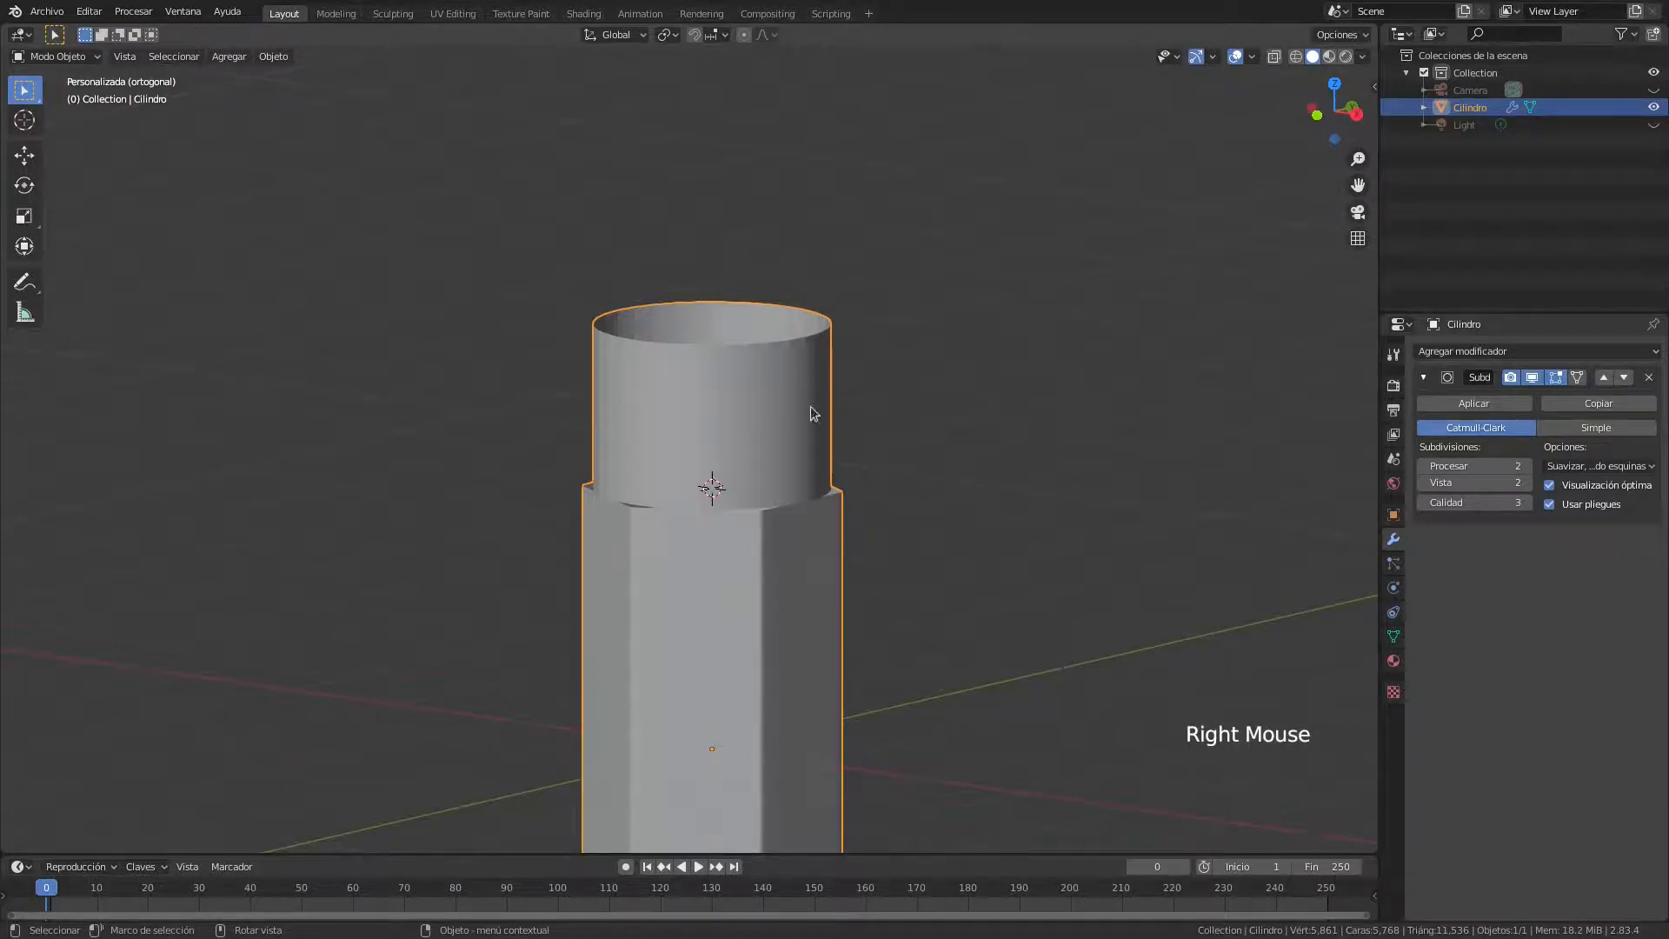
Return to Edit Mode, grow the selection to the whole collar and scale it by about 1.146 in X and Y only
middle_click_drag(811, 406, 942, 465)
key("Tab")
key("ctrl")
key("ctrl+KP_Add")
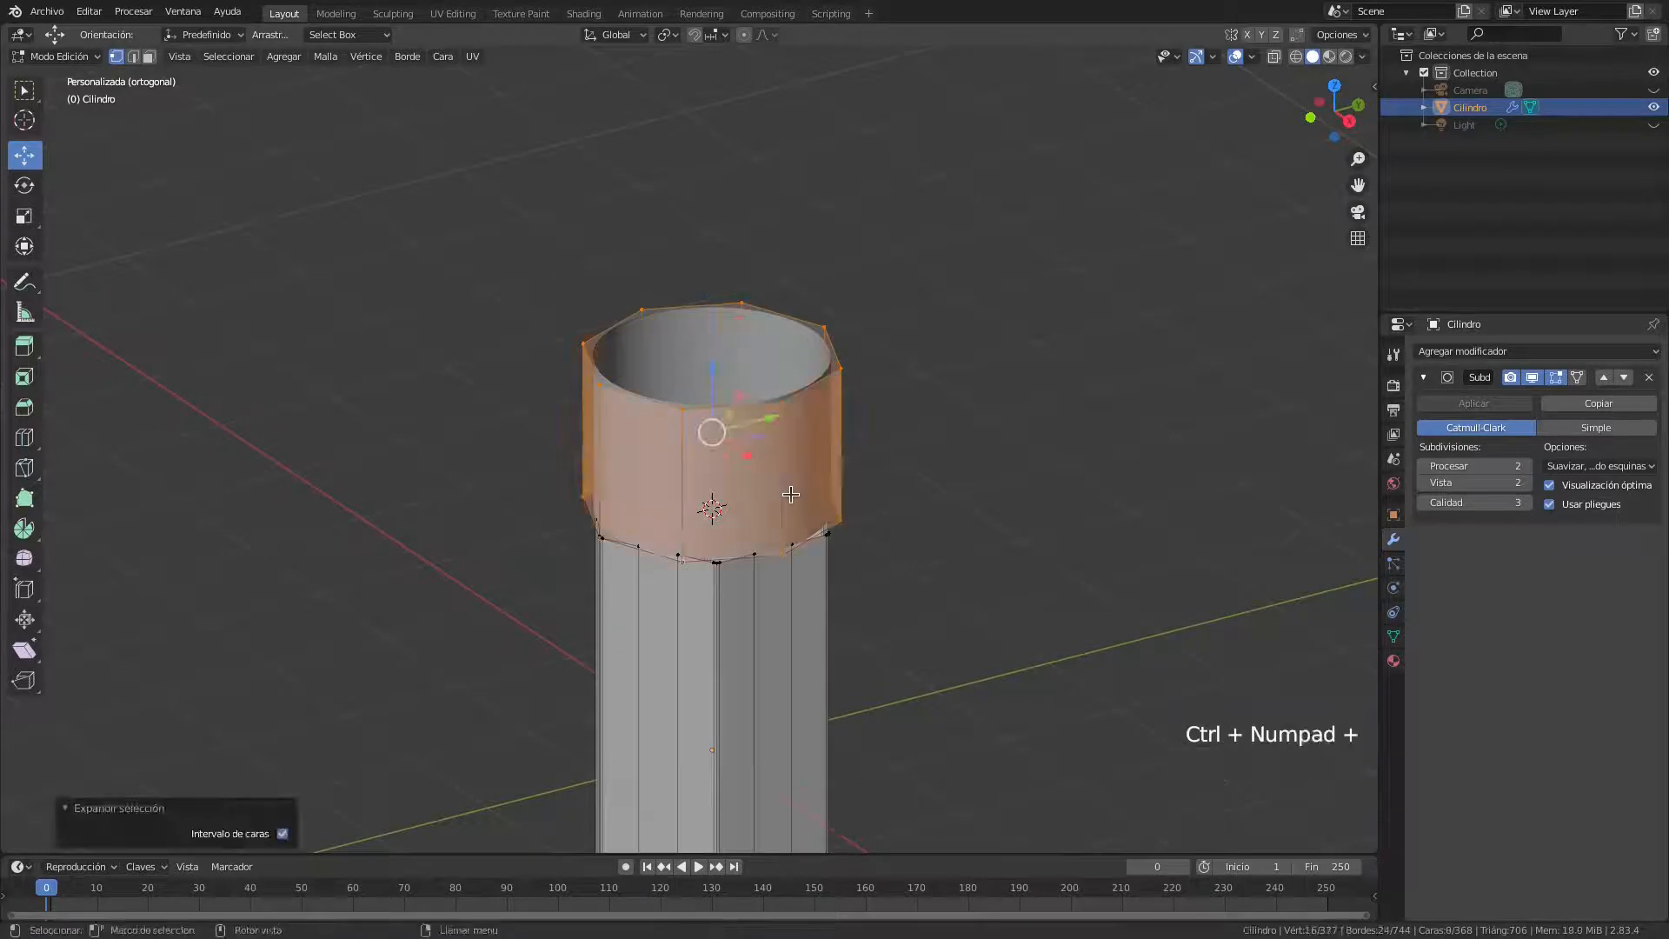
scroll(864, 547, "up", 1)
middle_click_drag(869, 565, 887, 570)
scroll(850, 575, "up", 1)
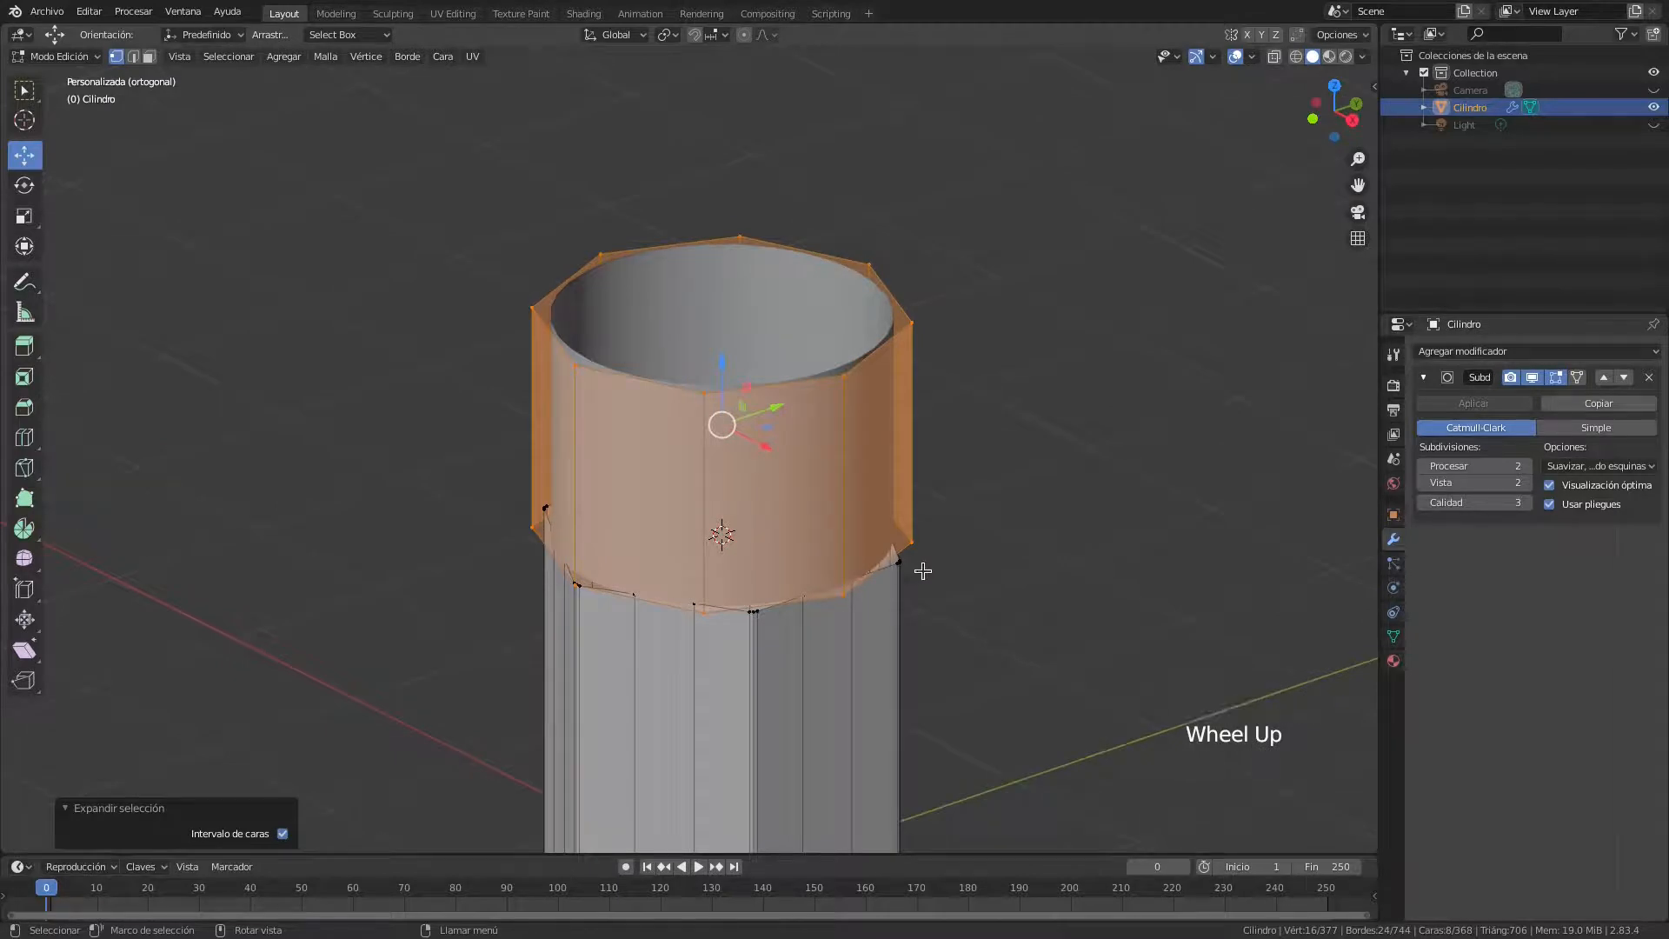
key("s")
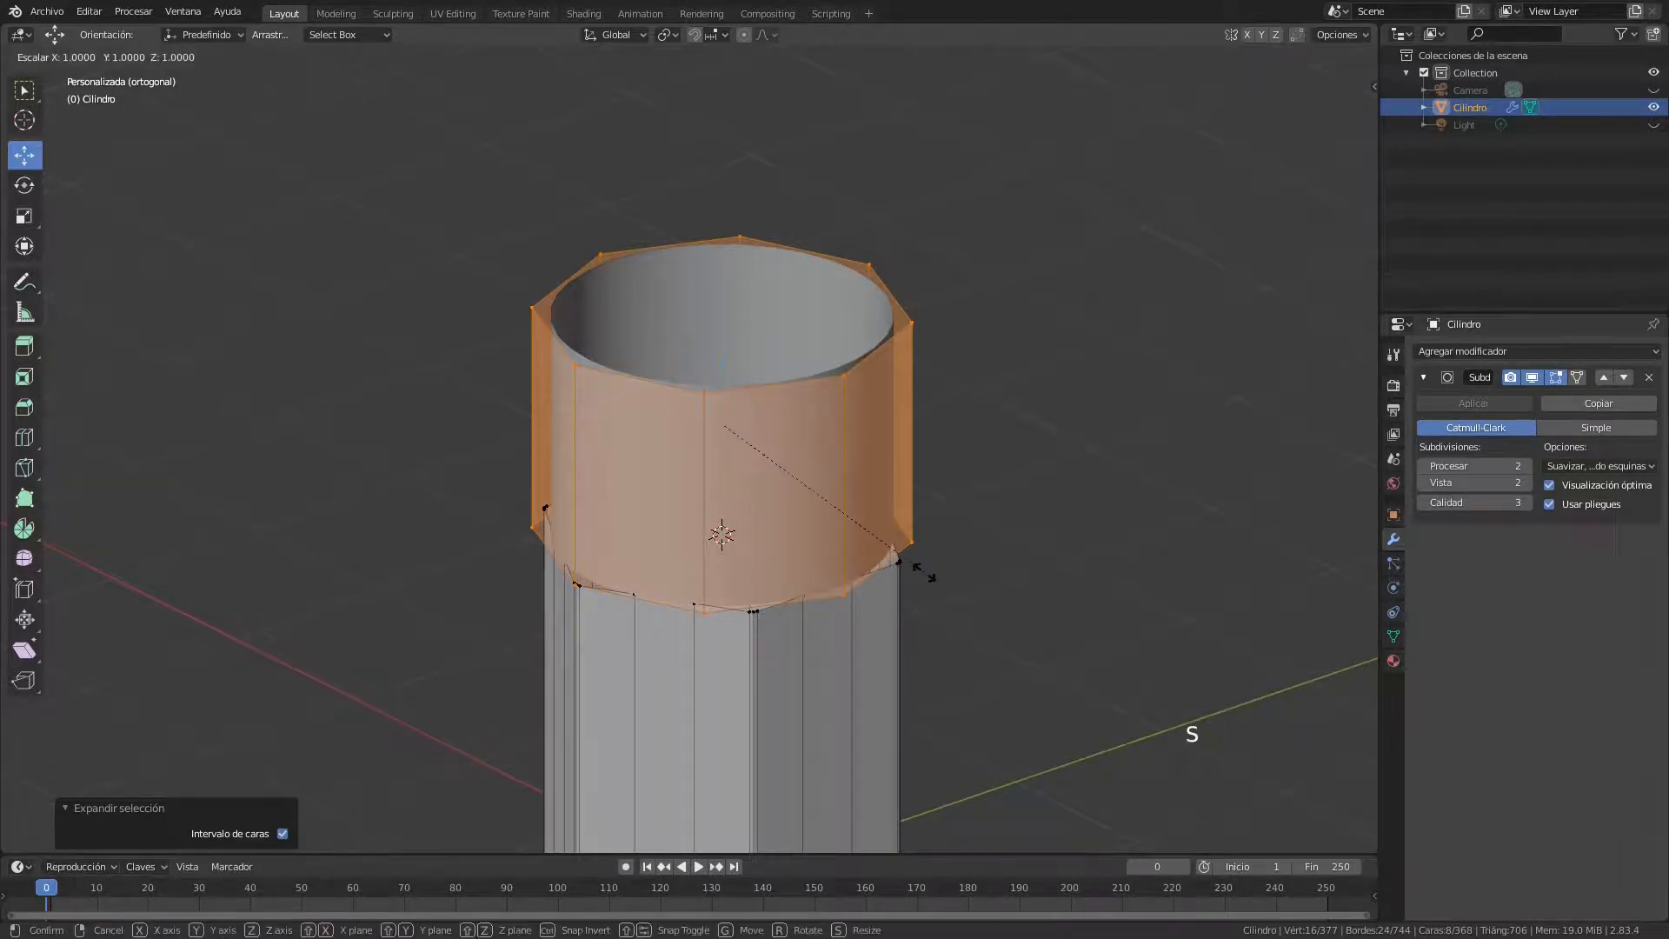
key("shift+z")
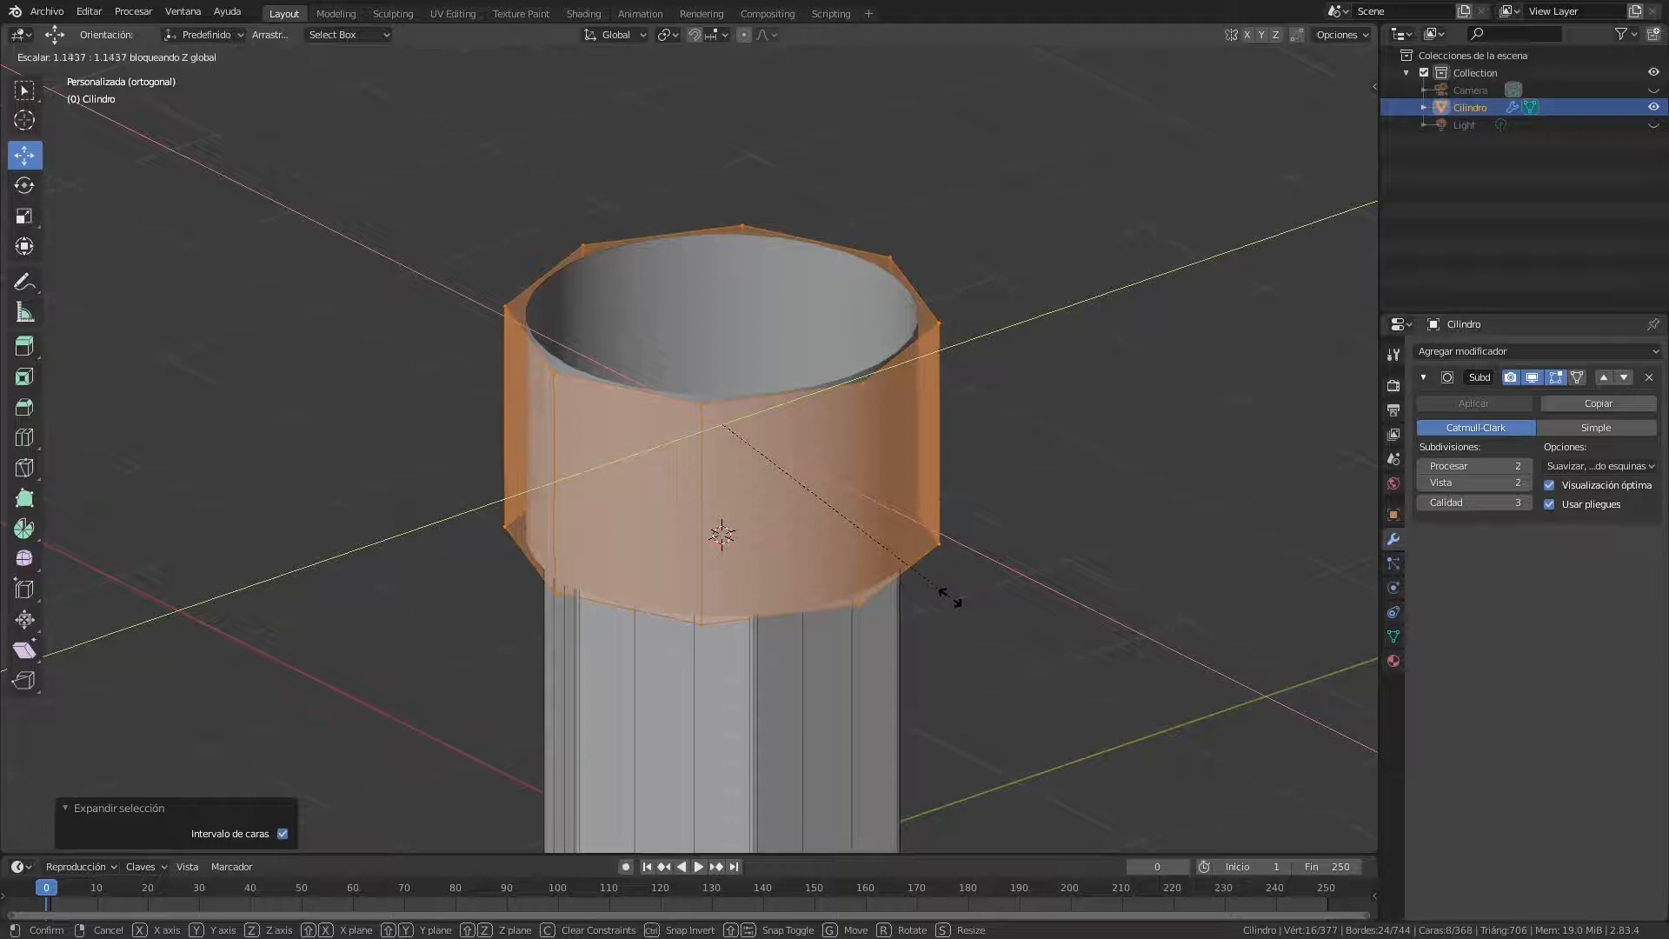
left_click(951, 598)
middle_click_drag(957, 634, 994, 480)
scroll(989, 634, "up", 1)
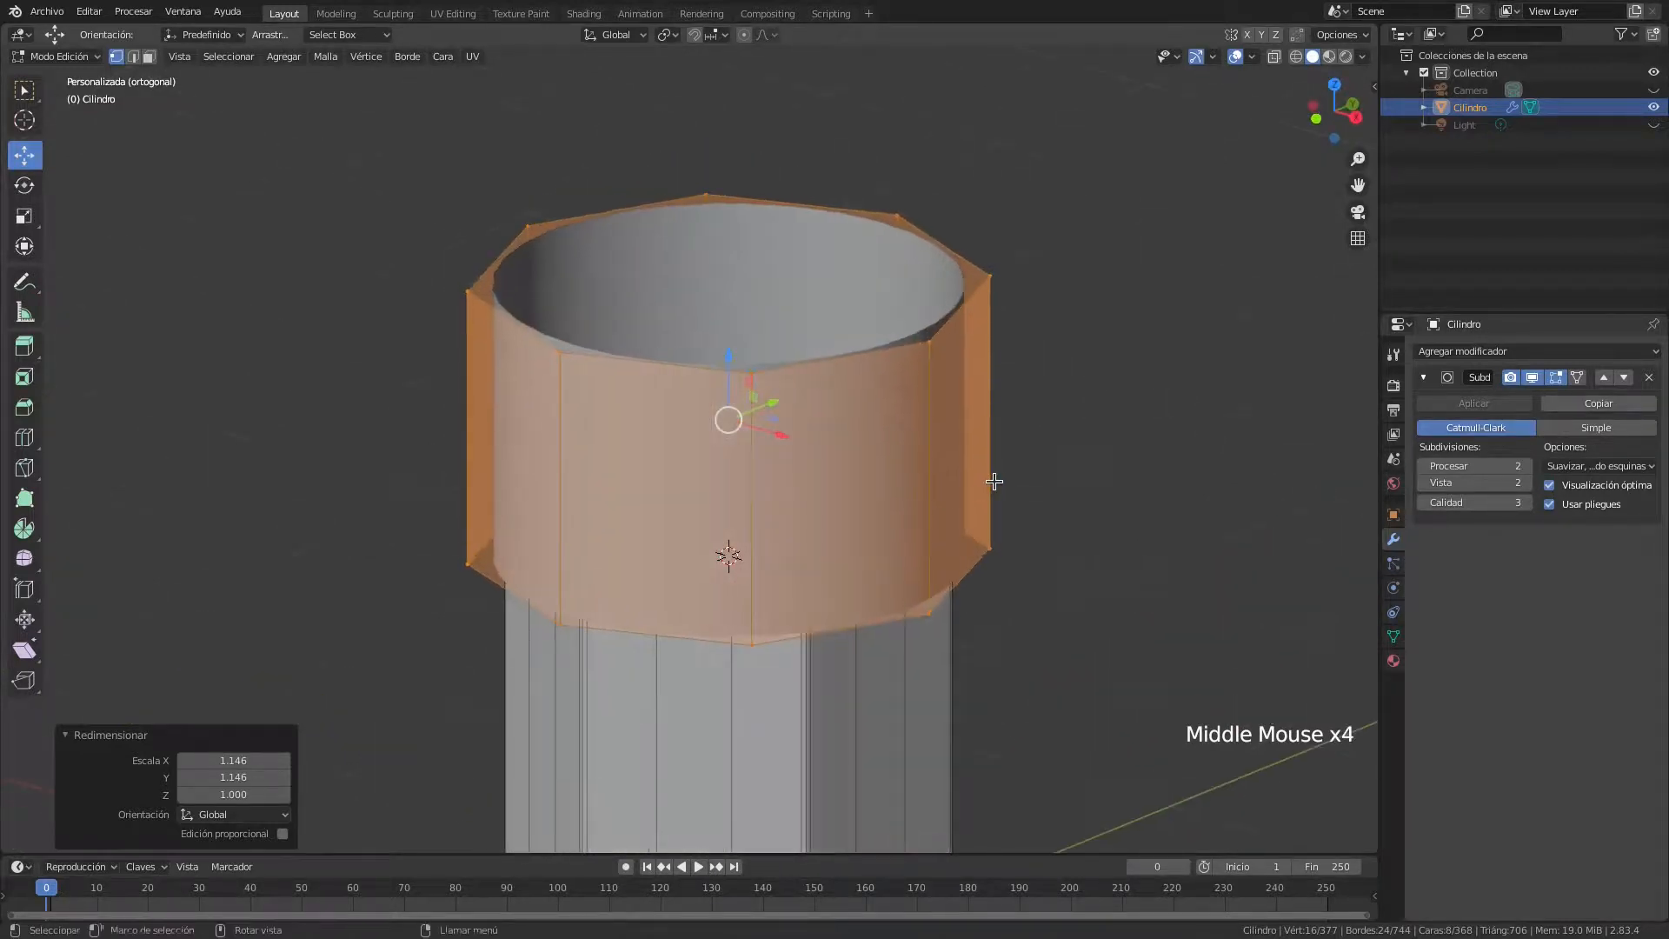
Clear the selection and add two evenly spaced horizontal loop cuts around the collar
key("alt+a")
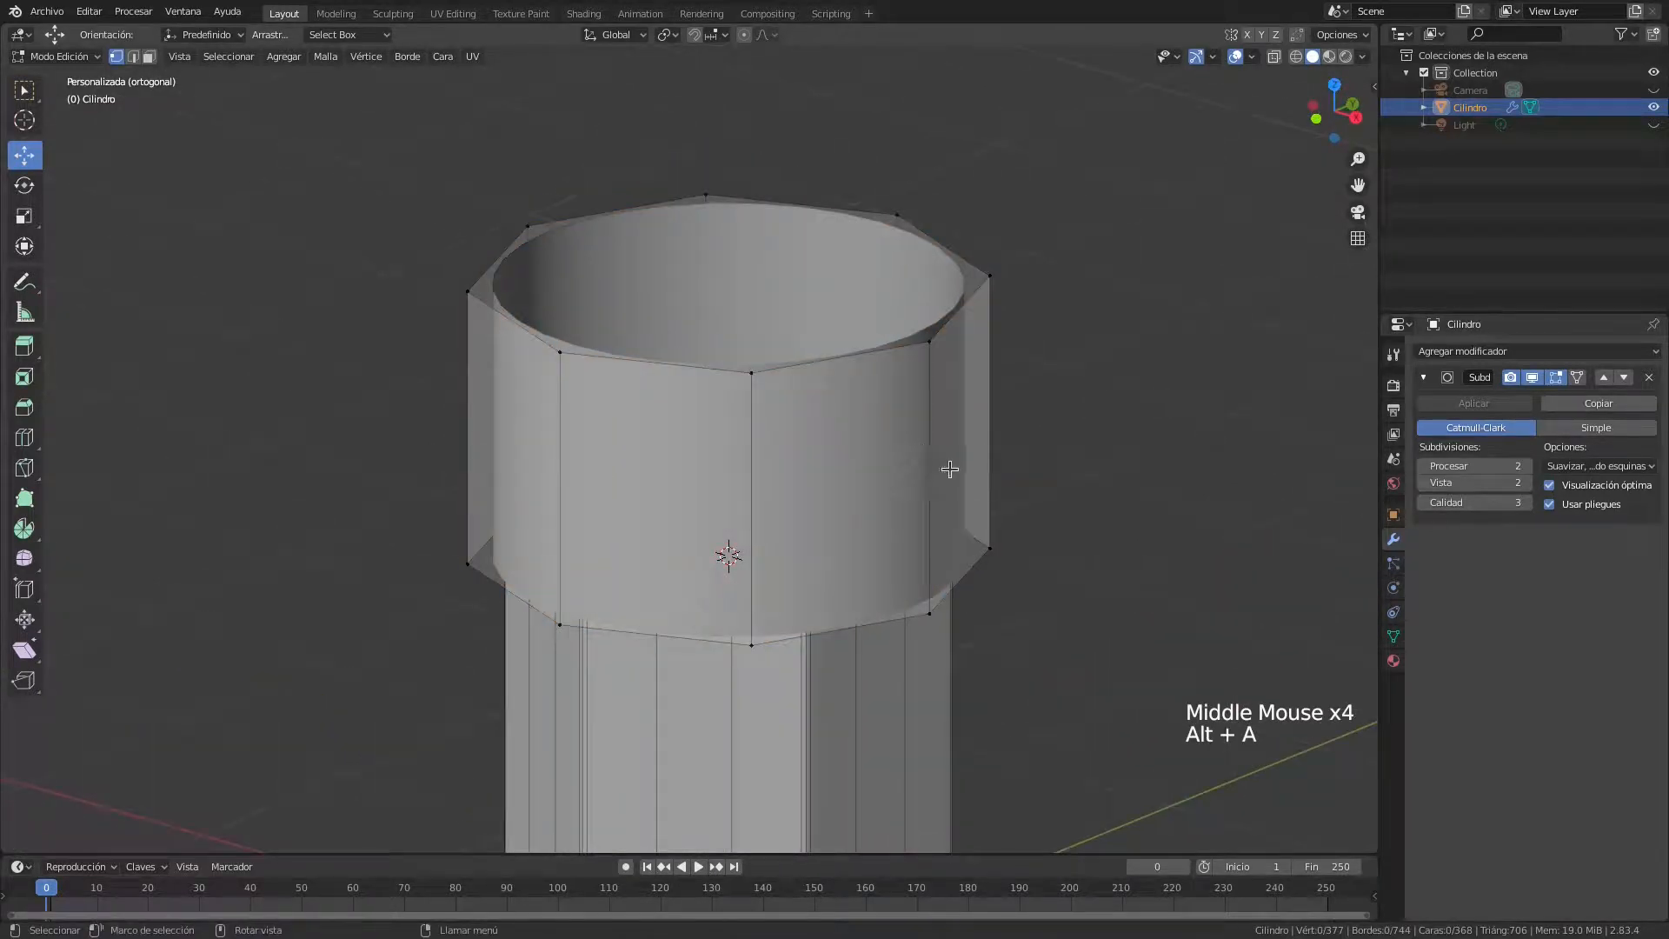
key("ctrl+r")
scroll(932, 473, "up", 1)
left_click(932, 473)
right_click(931, 474)
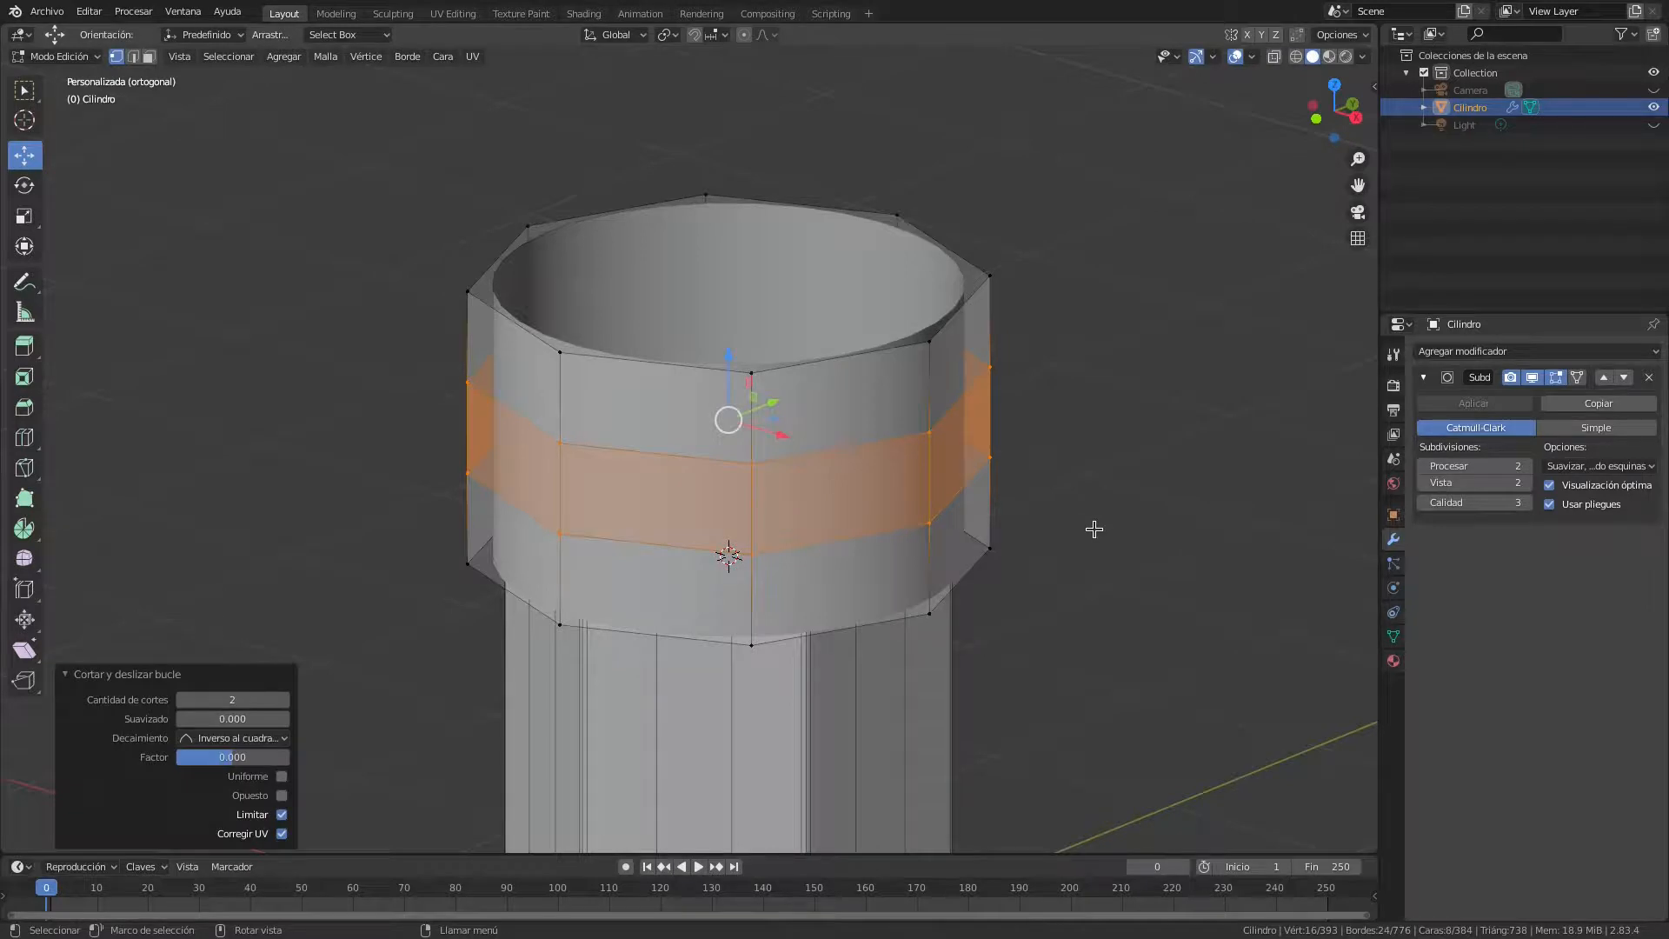
Scale the two new loops apart along Z until they sit close to the collar's upper and lower rims
key("s")
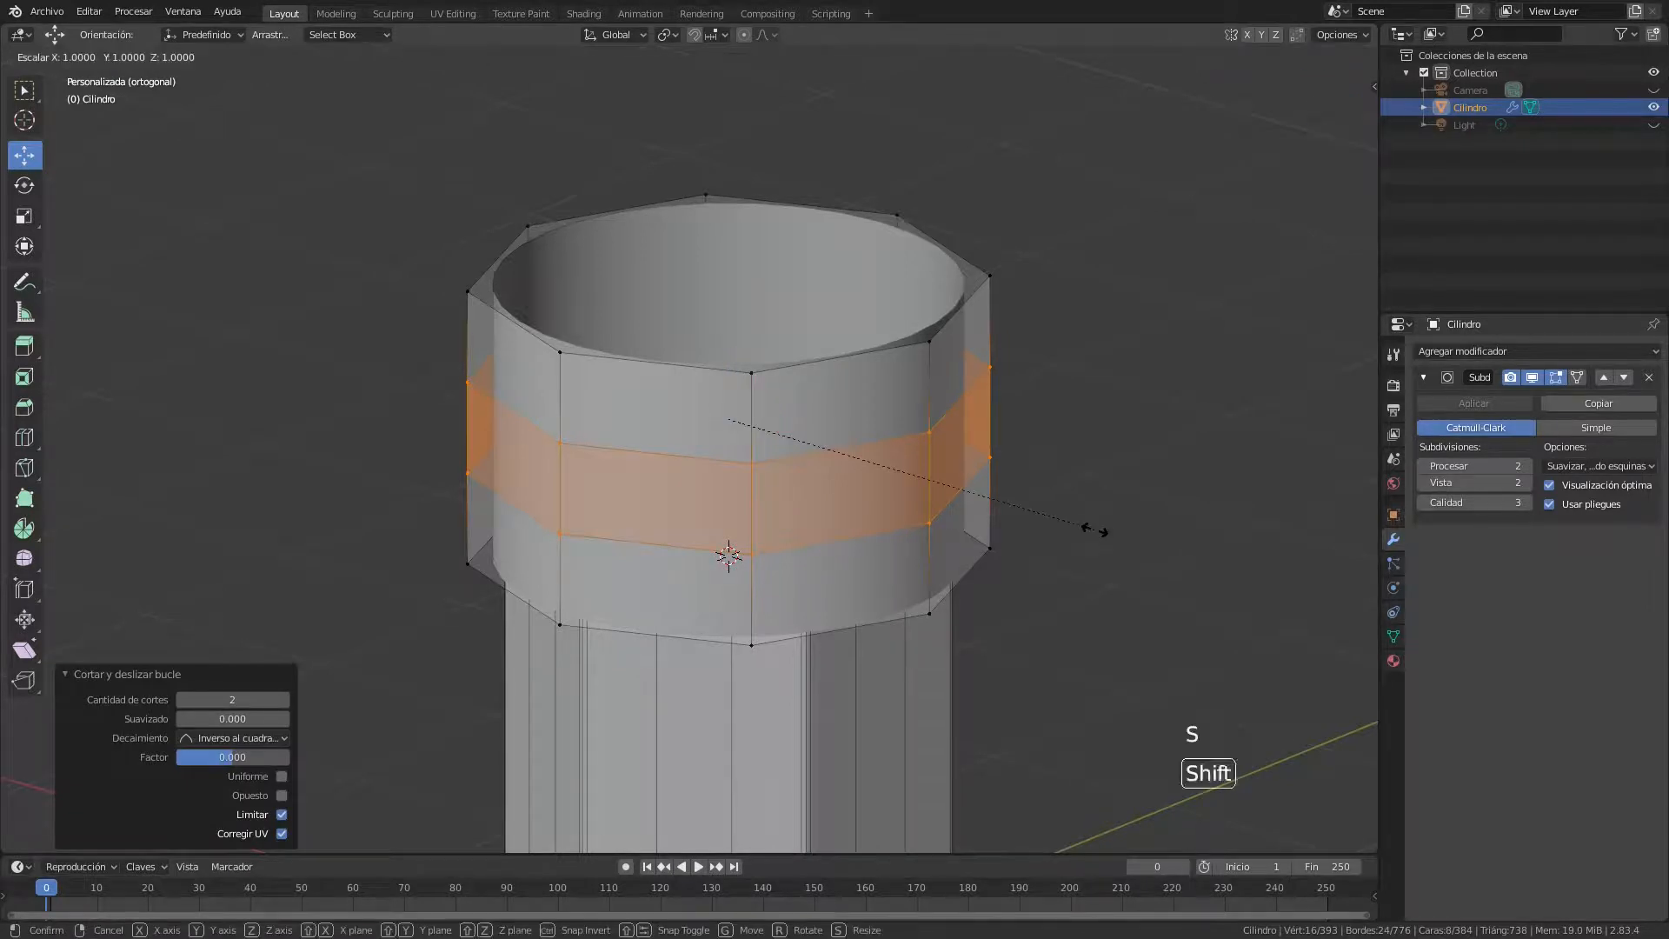
key("shift+z")
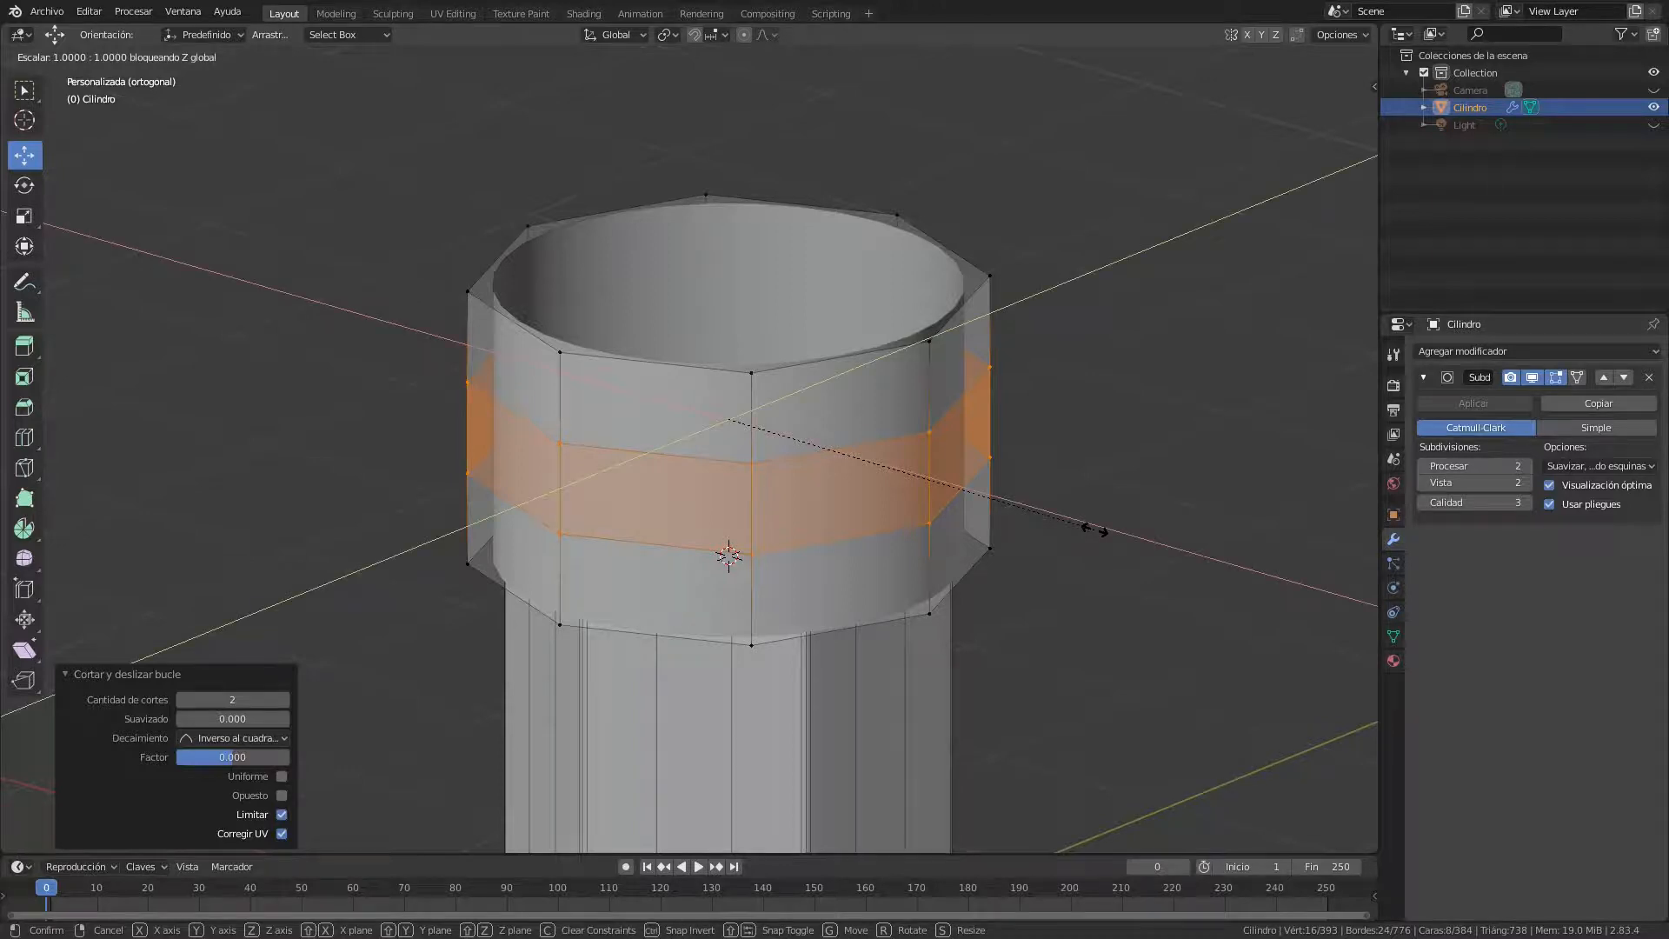
key("z")
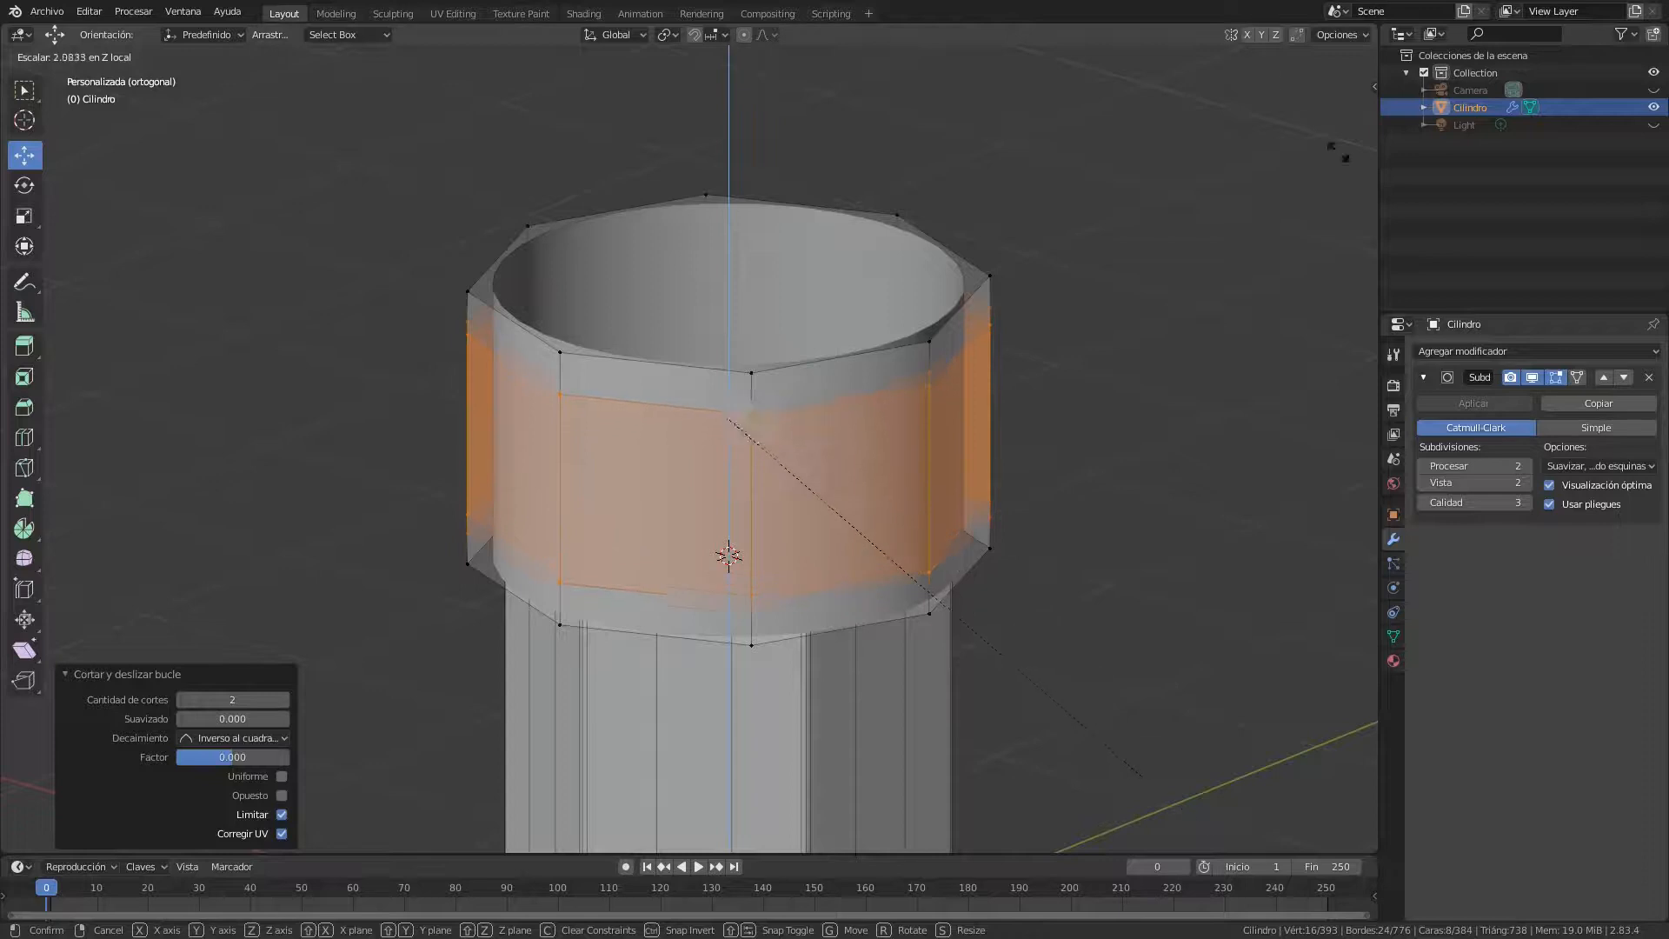
left_click(113, 428)
Clear the selection, switch to edge selection and select the collar's open upper and lower rim loops
key("alt+a")
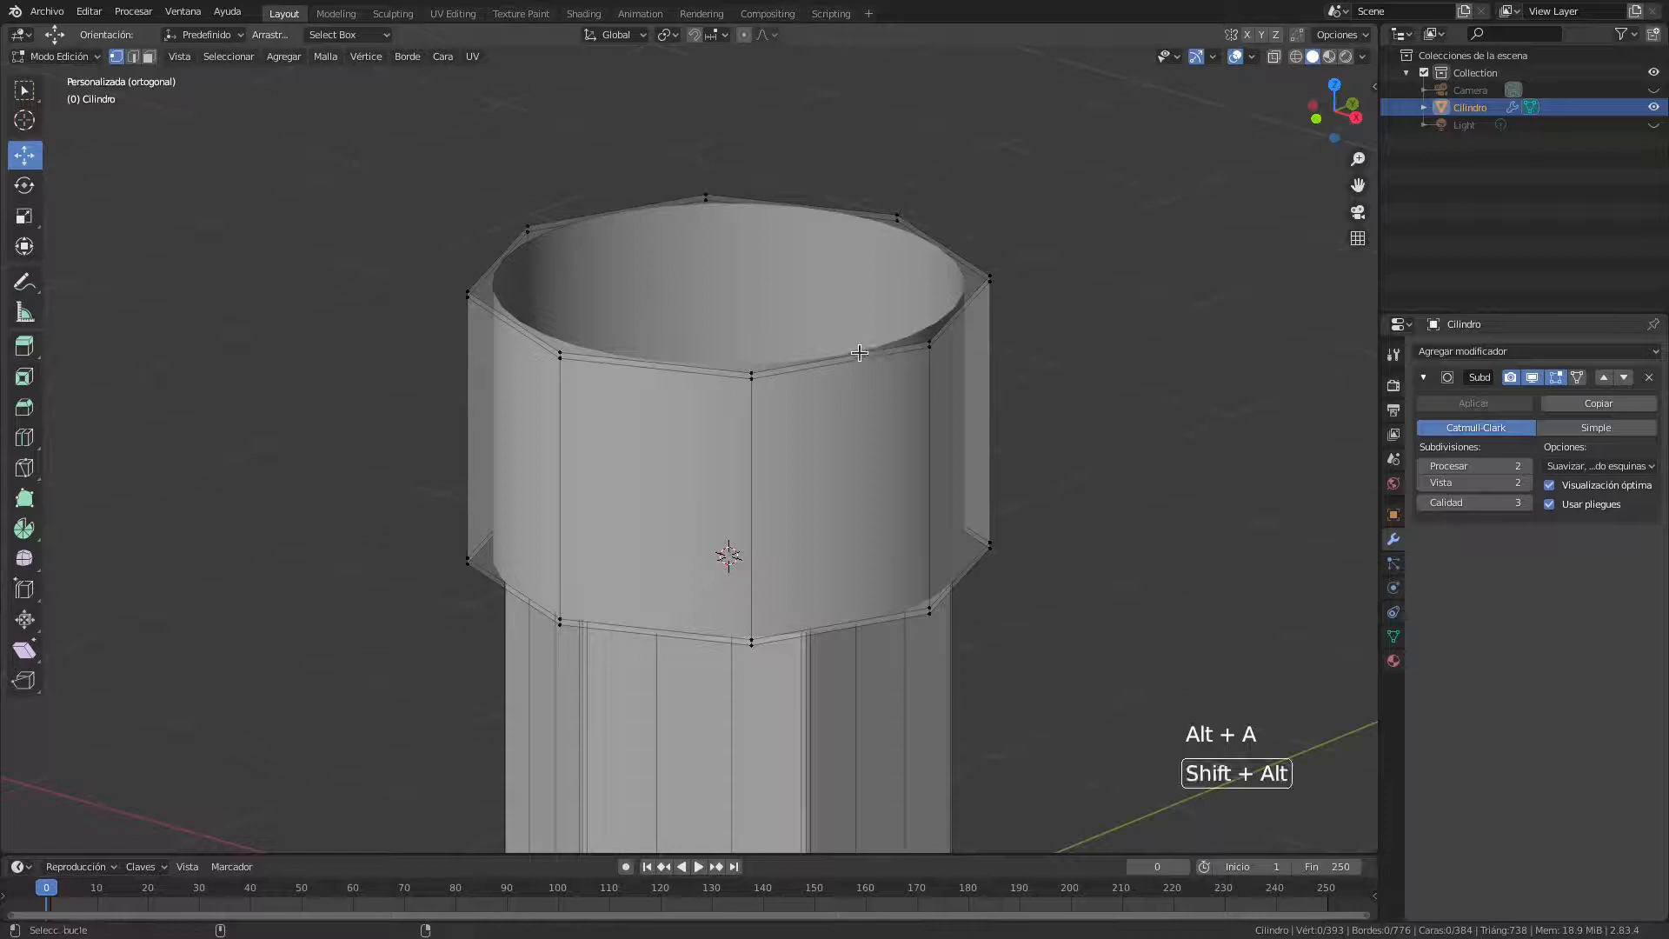
left_click(132, 57)
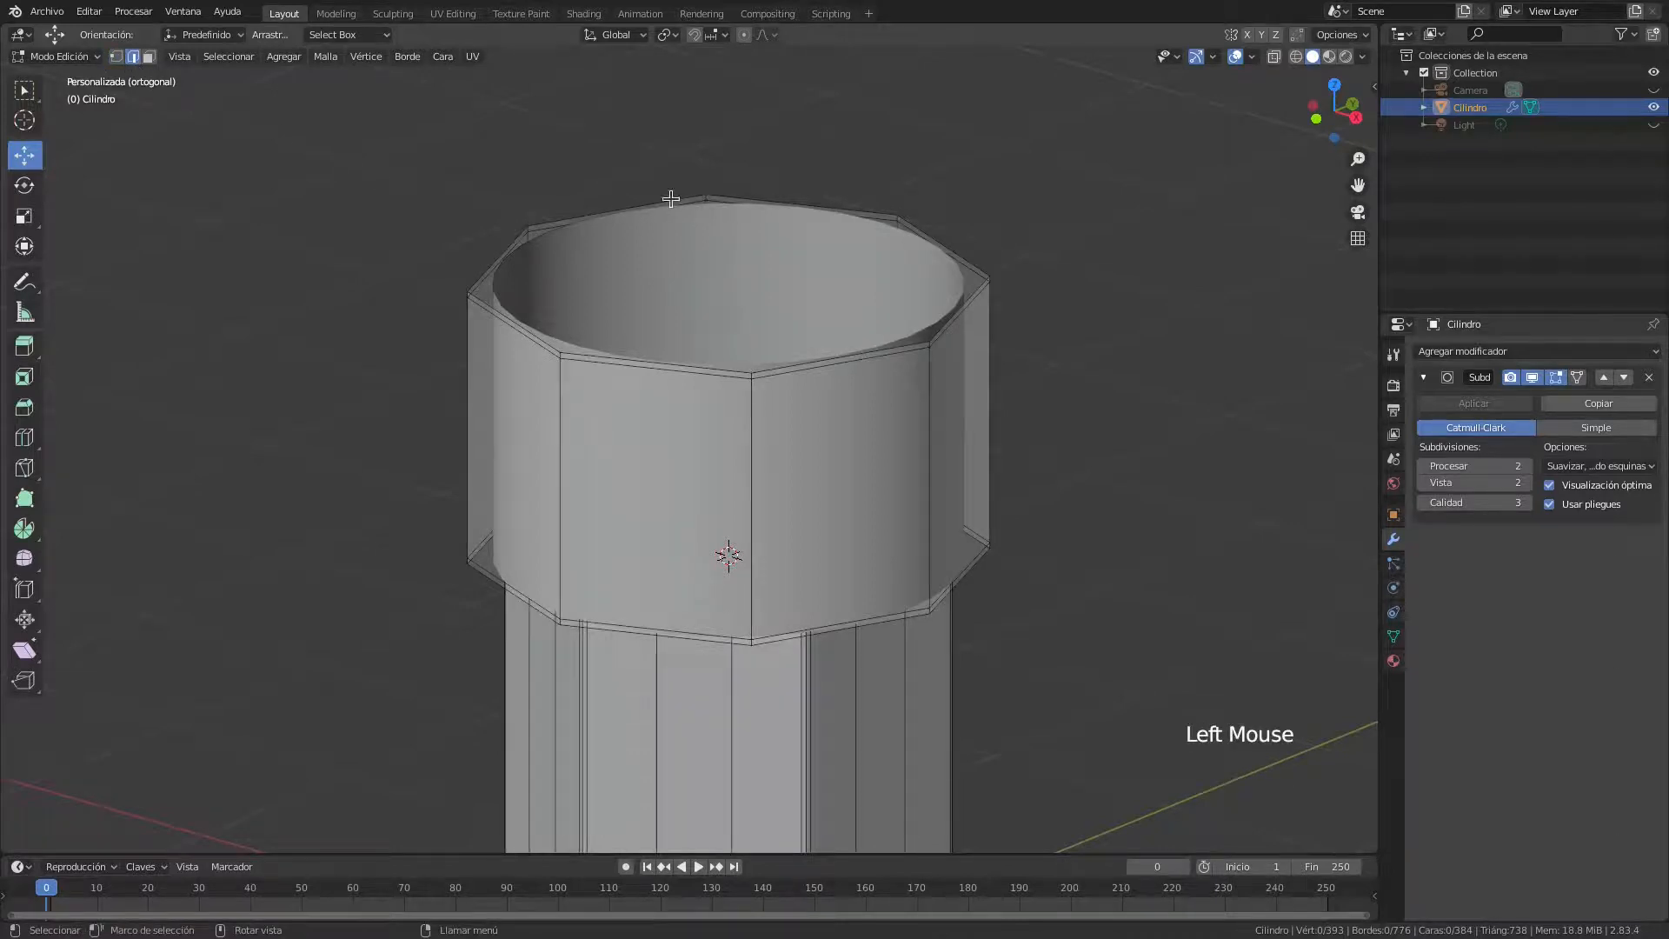
left_click(821, 358, "alt+shift")
mouse_move(861, 513)
middle_mouse_down()
mouse_move(853, 473)
mouse_move(862, 516)
middle_mouse_up()
middle_click_drag(842, 450, 887, 469)
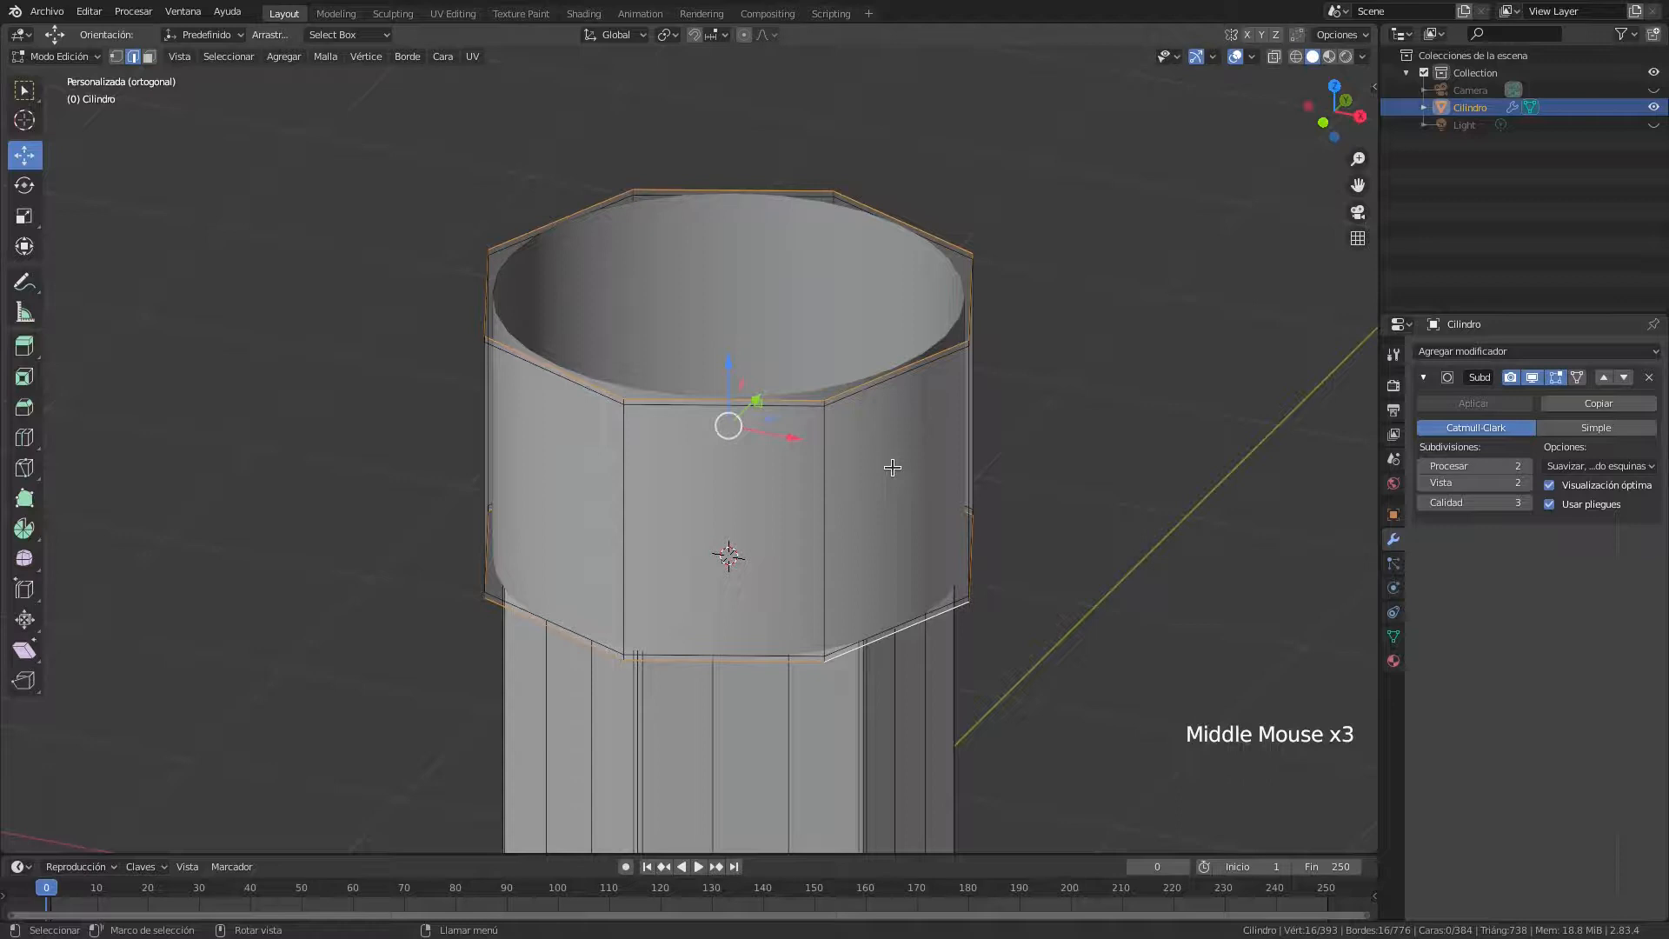
Extrude both rim loops in place and scale them inward to about 0.979 in X and Y only
key("e")
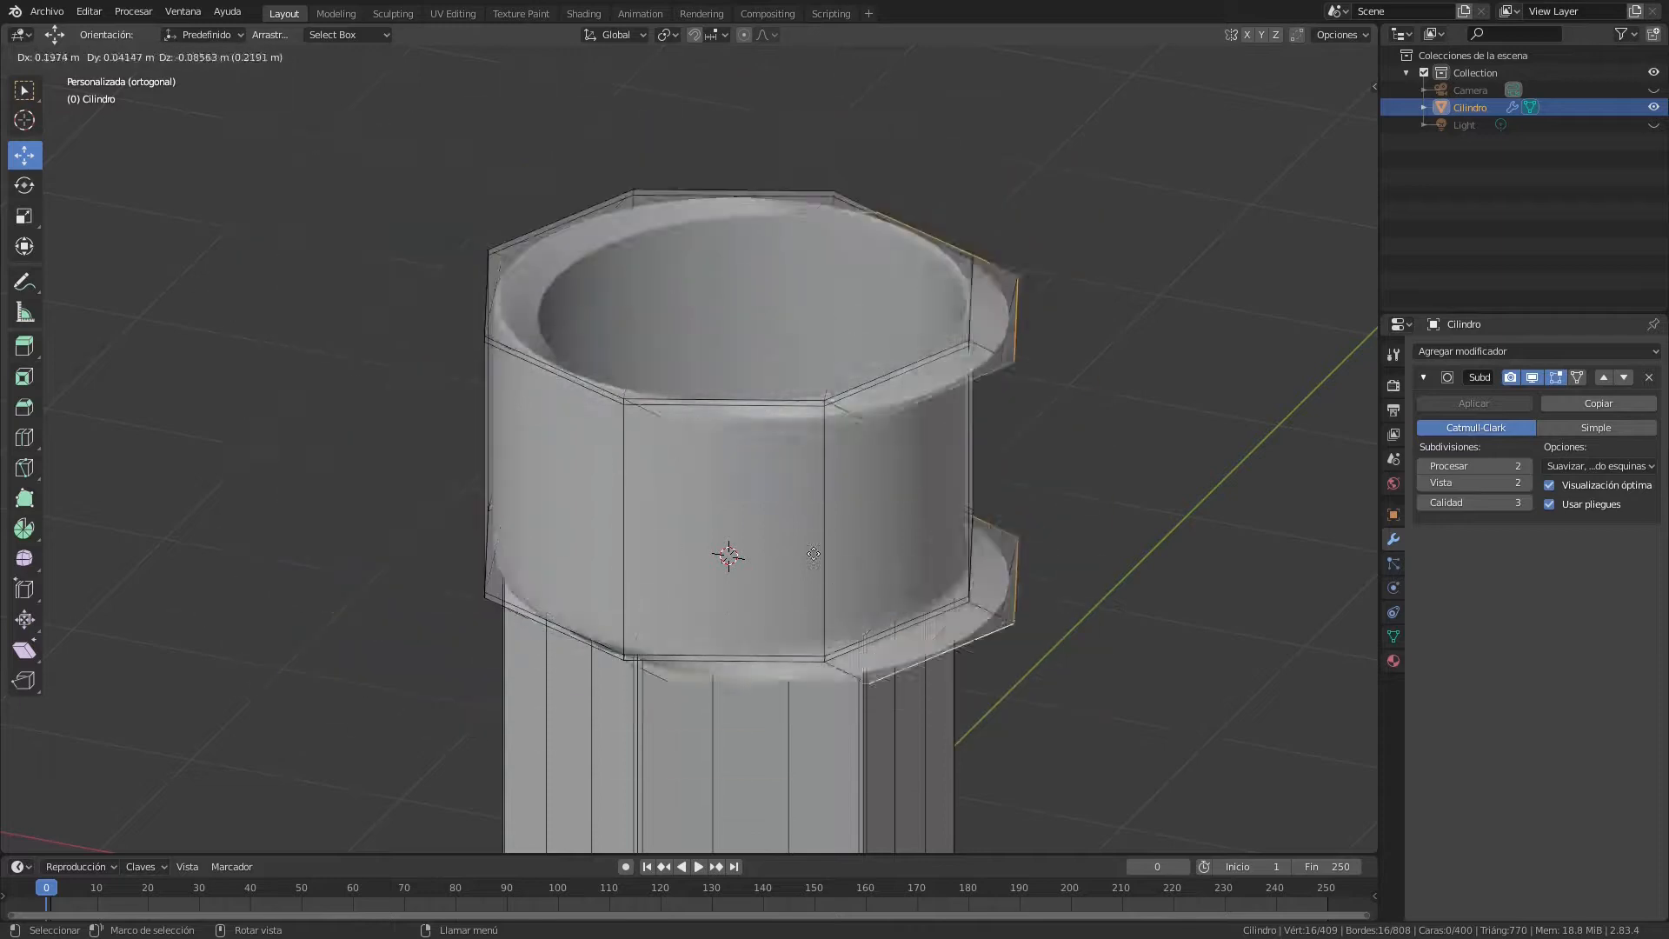
key("Escape")
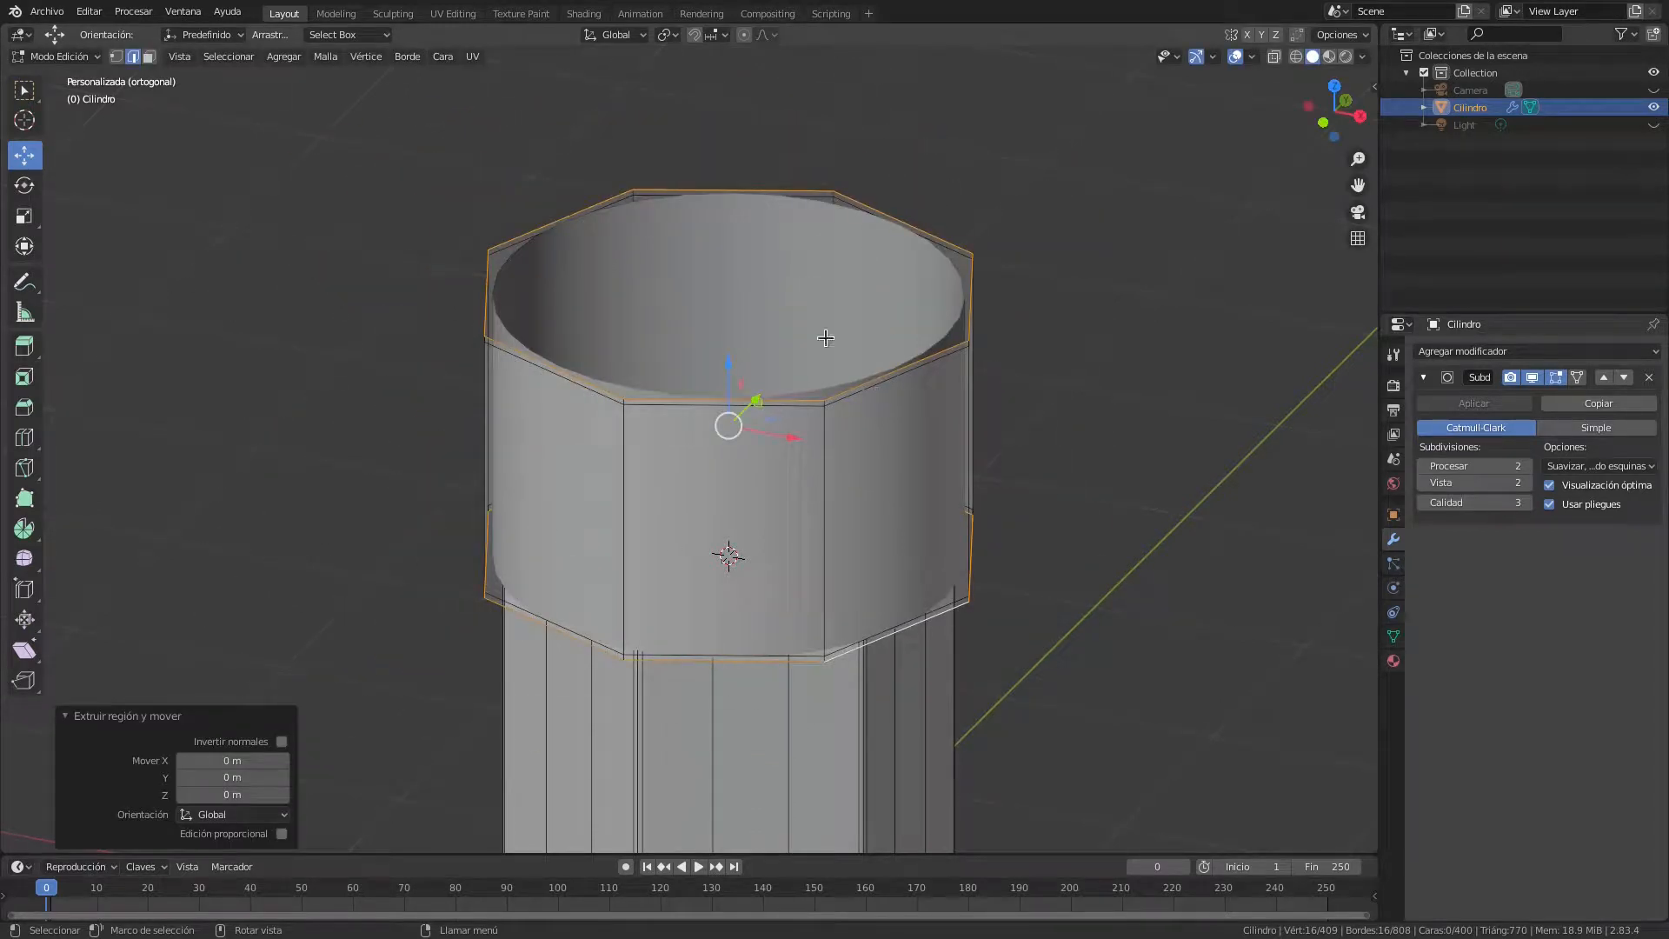
left_click(24, 217)
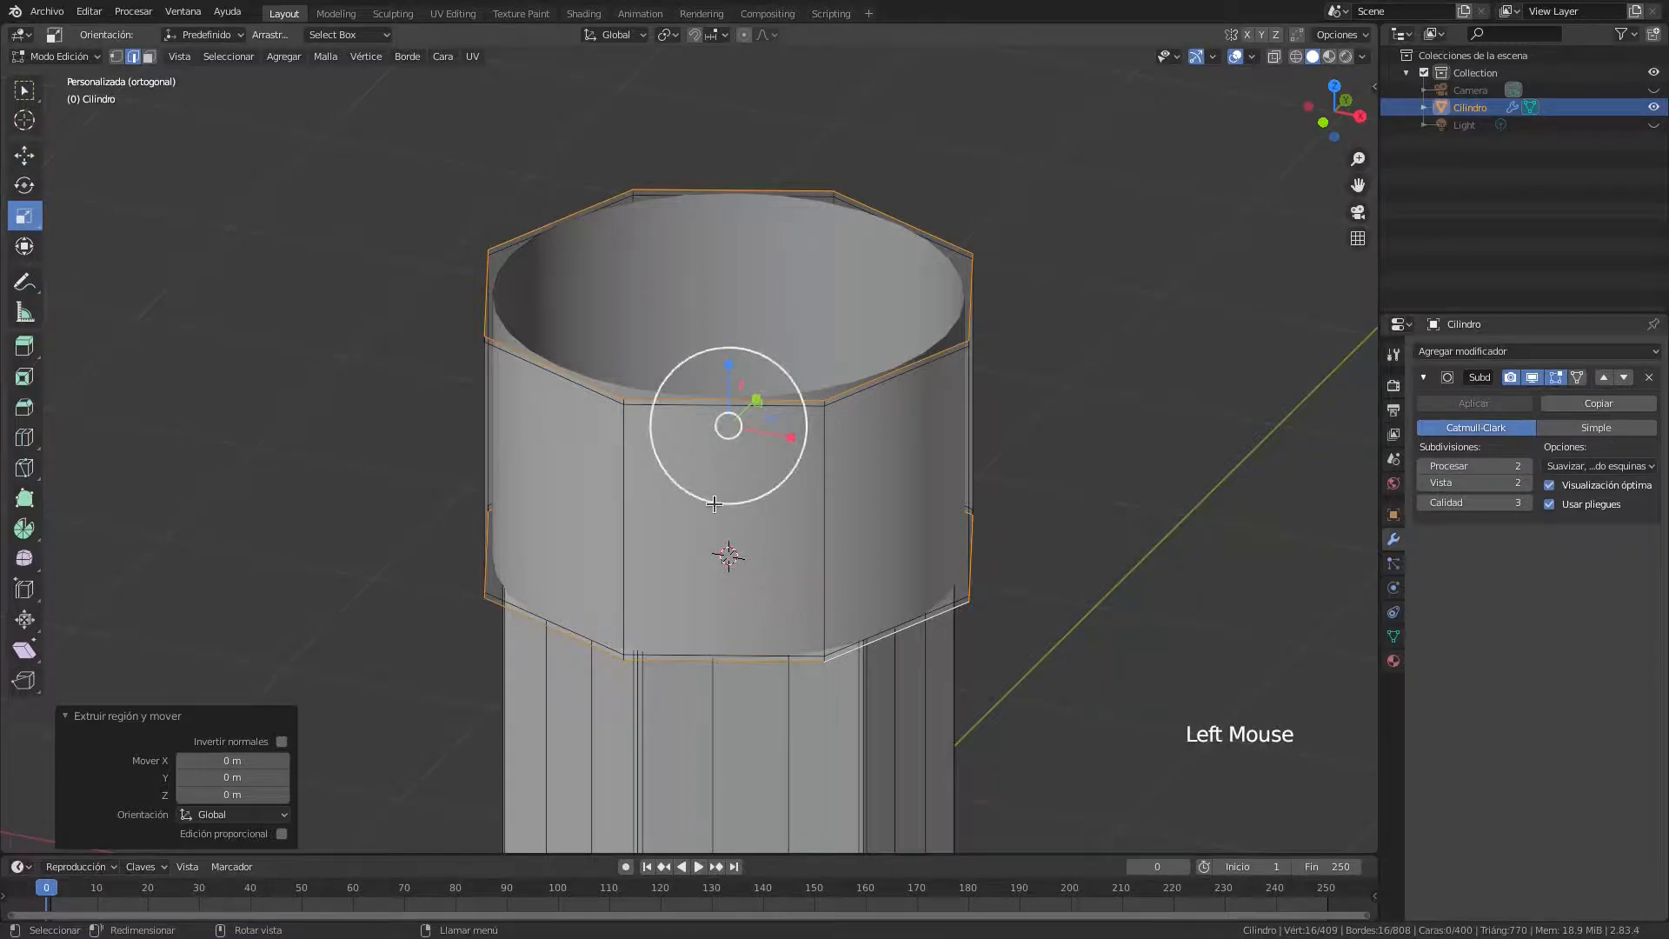
middle_click_drag(920, 556, 894, 569)
scroll(872, 566, "up", 3)
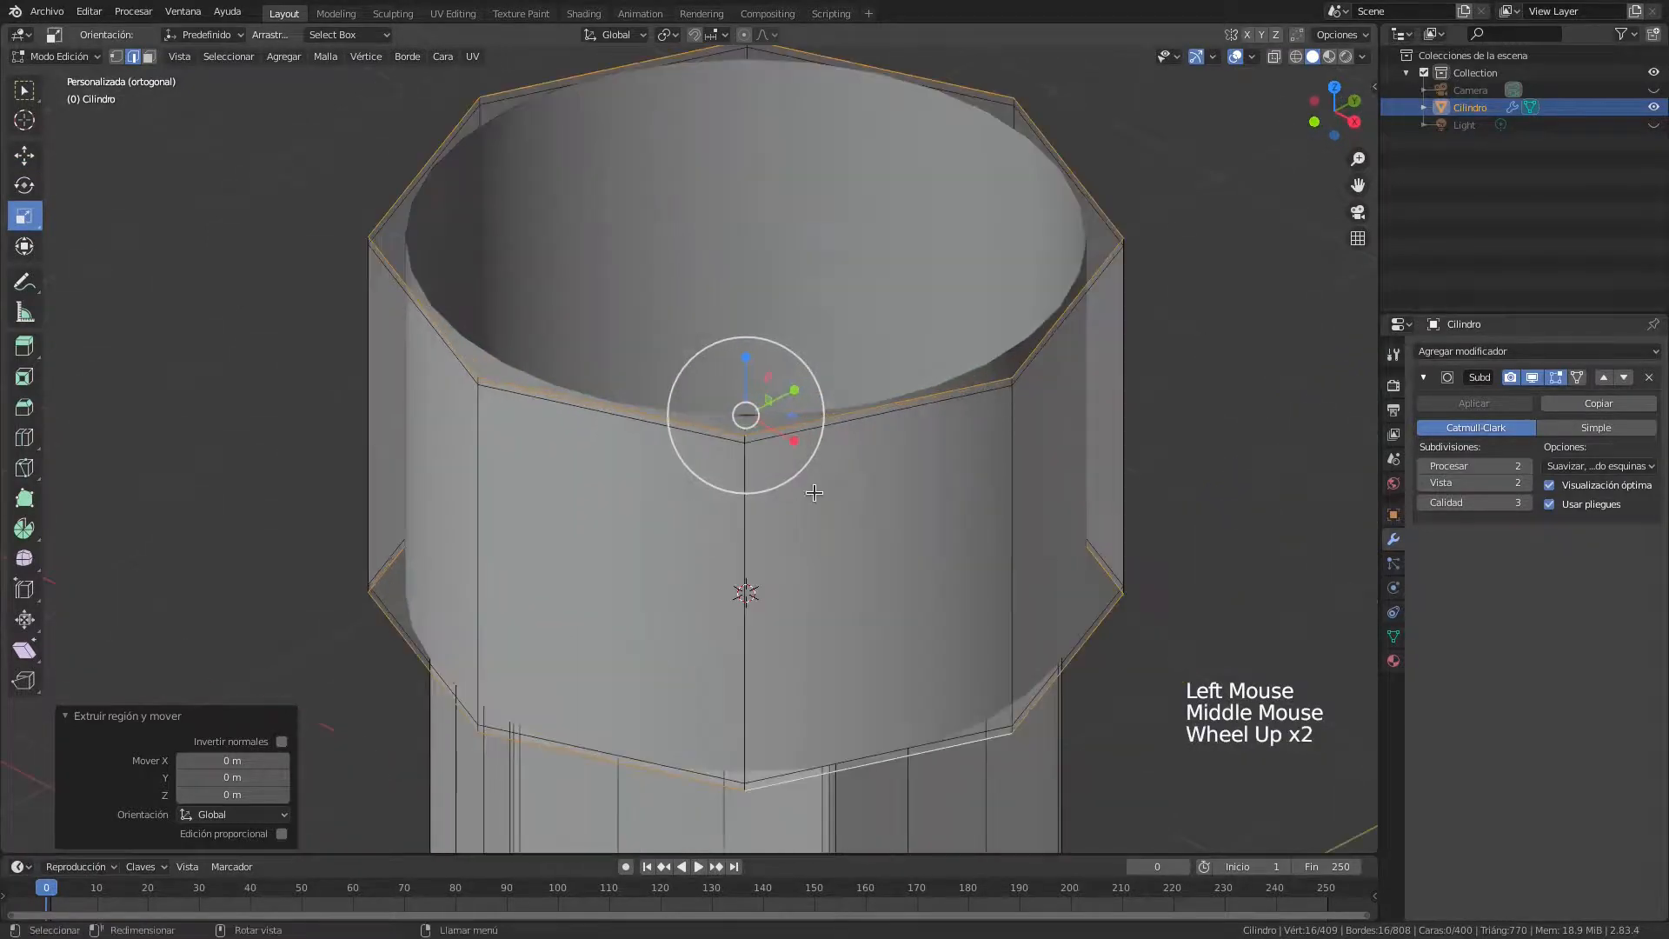
middle_click_drag(853, 488, 875, 513)
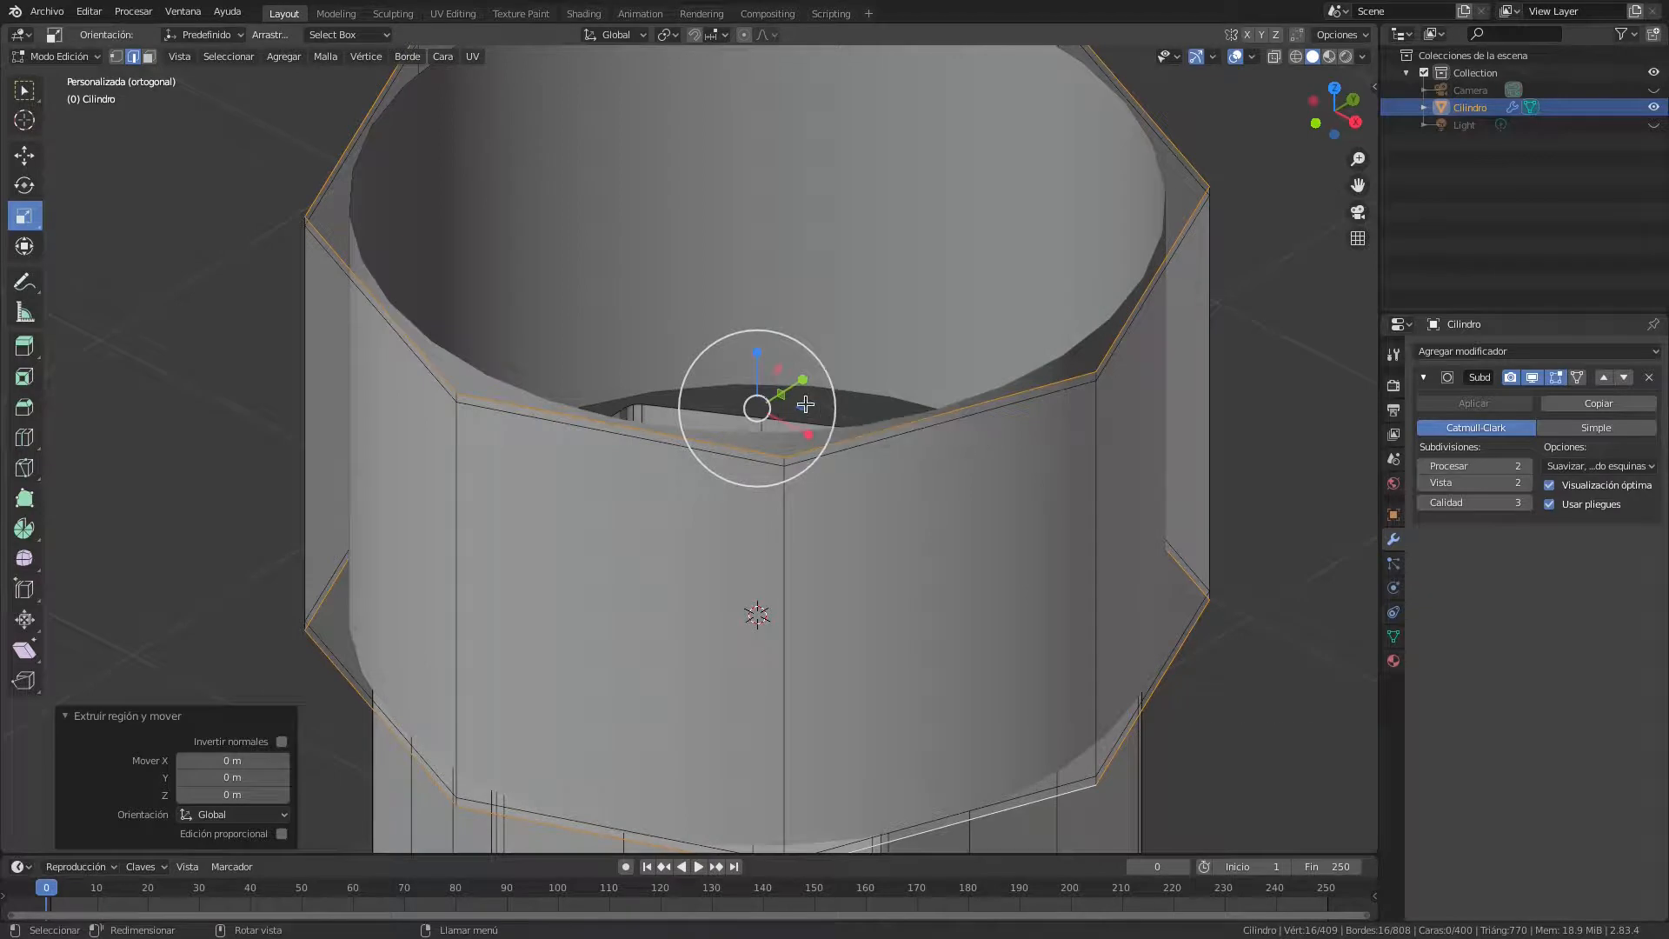
left_click(801, 406)
left_click_drag(801, 406, 794, 403)
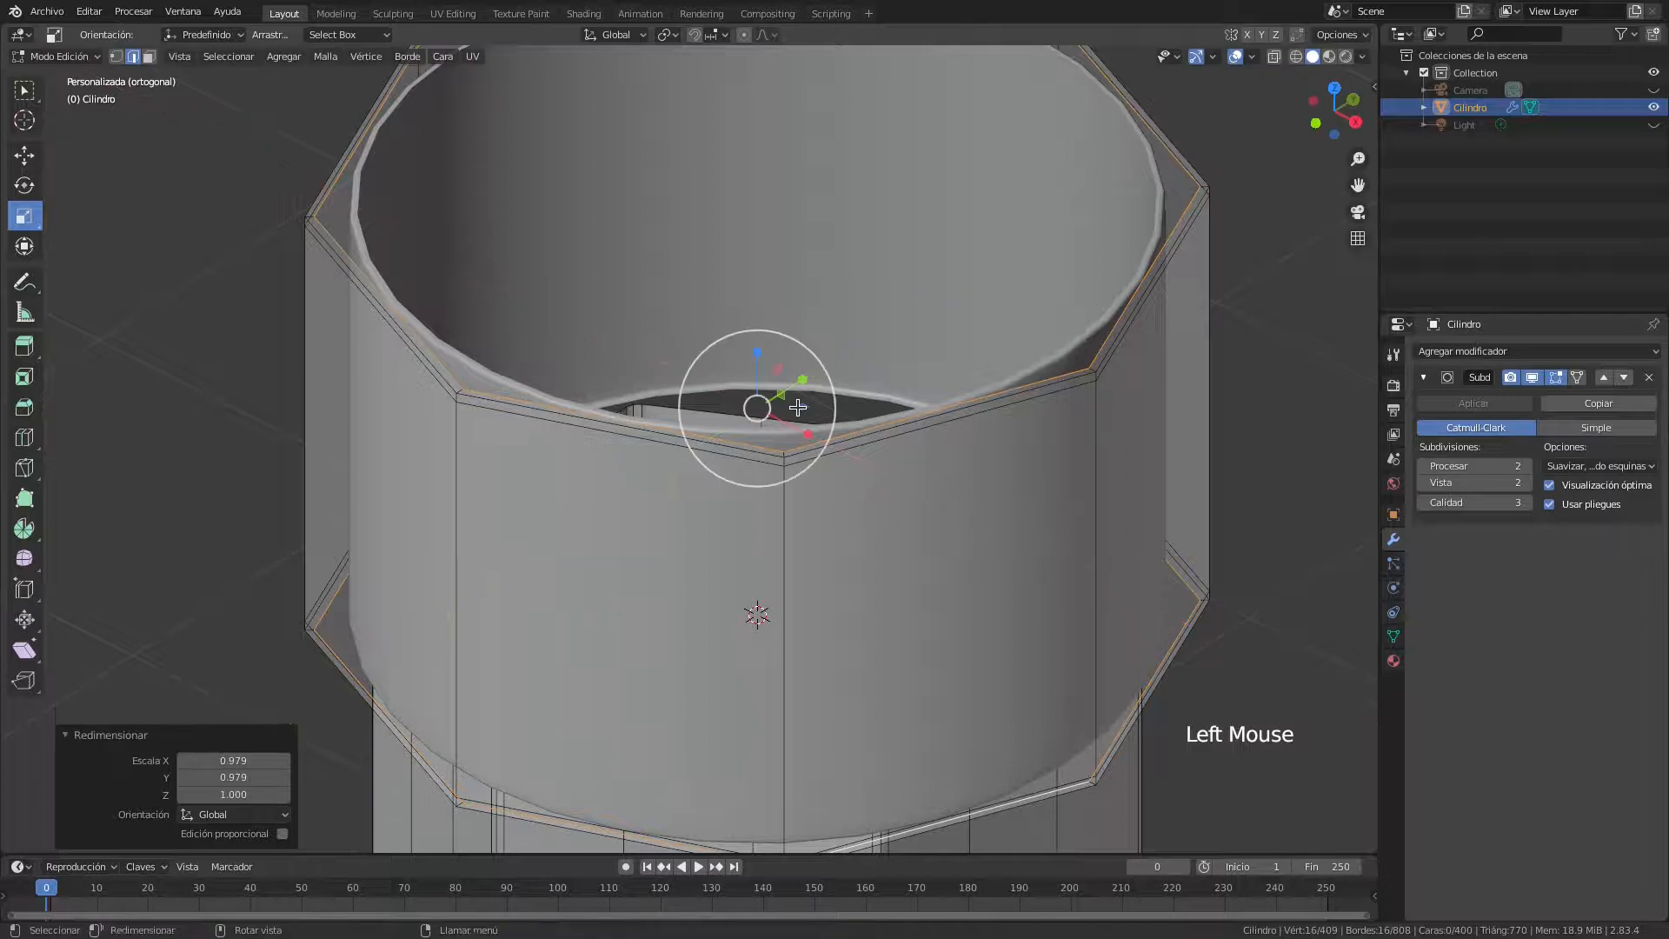
Clear the selection and reselect the innermost edge loops of the collar's upper and lower rims
left_click(832, 421)
middle_click_drag(1093, 472, 1014, 451)
scroll(591, 410, "up", 2)
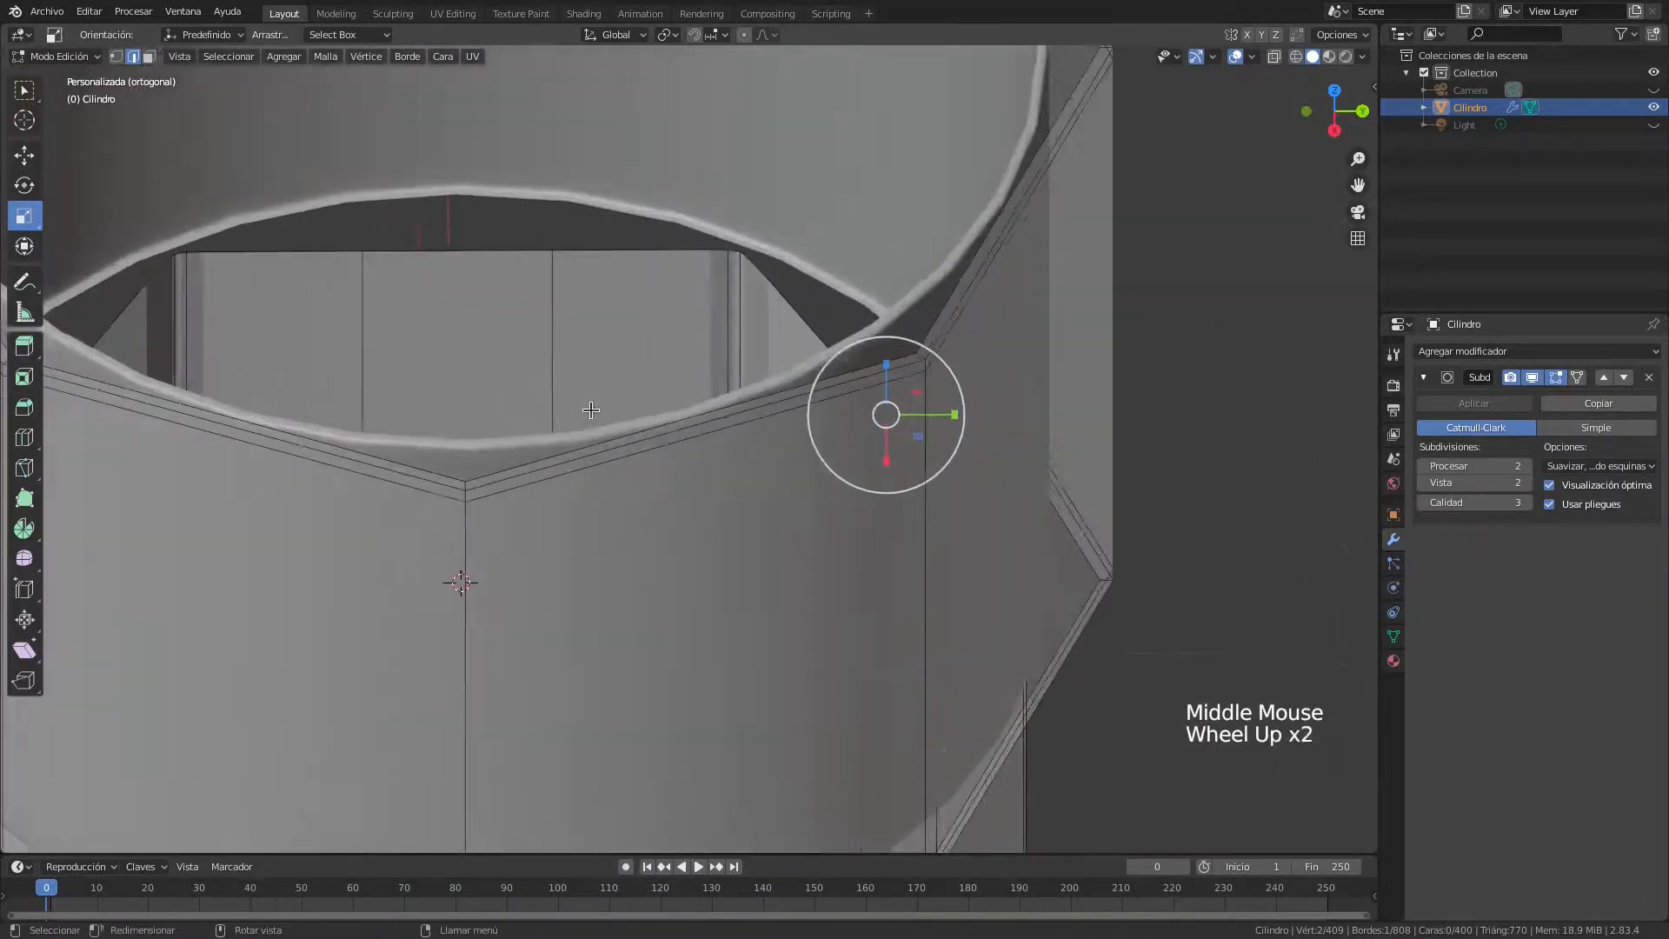
scroll(592, 409, "up", 1)
middle_click_drag(591, 410, 785, 515)
scroll(582, 473, "down", 1)
scroll(770, 516, "down", 2)
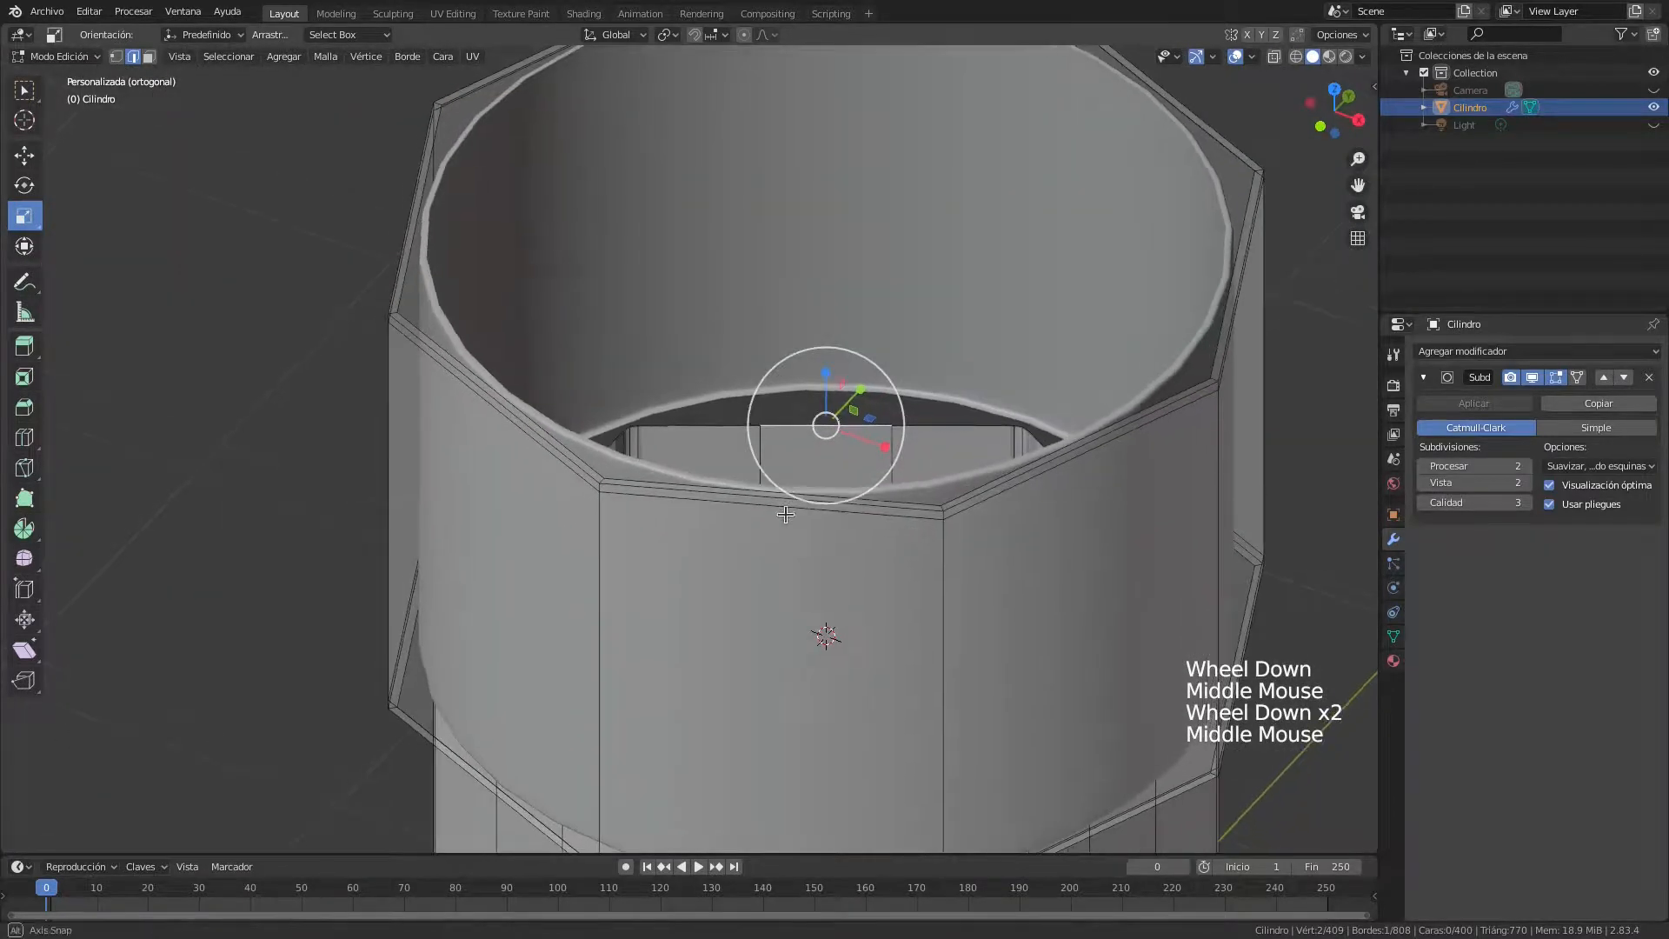
key("alt+a")
left_click(408, 262, "alt+shift")
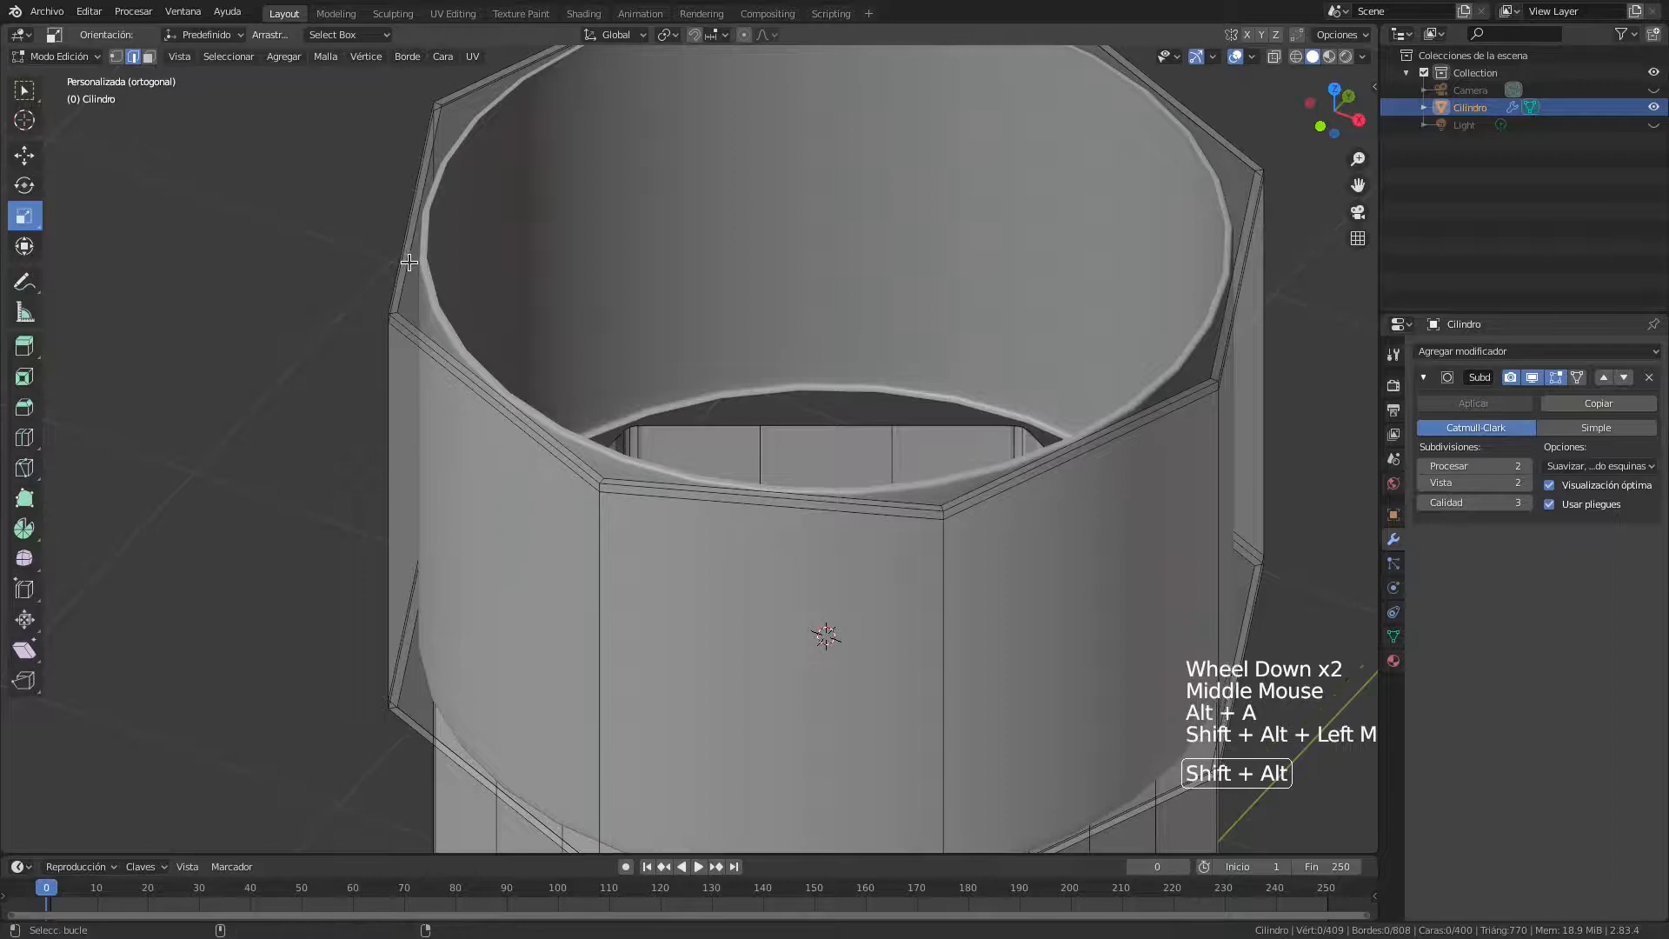
middle_click_drag(409, 262, 596, 473)
left_click(508, 650, "alt+shift")
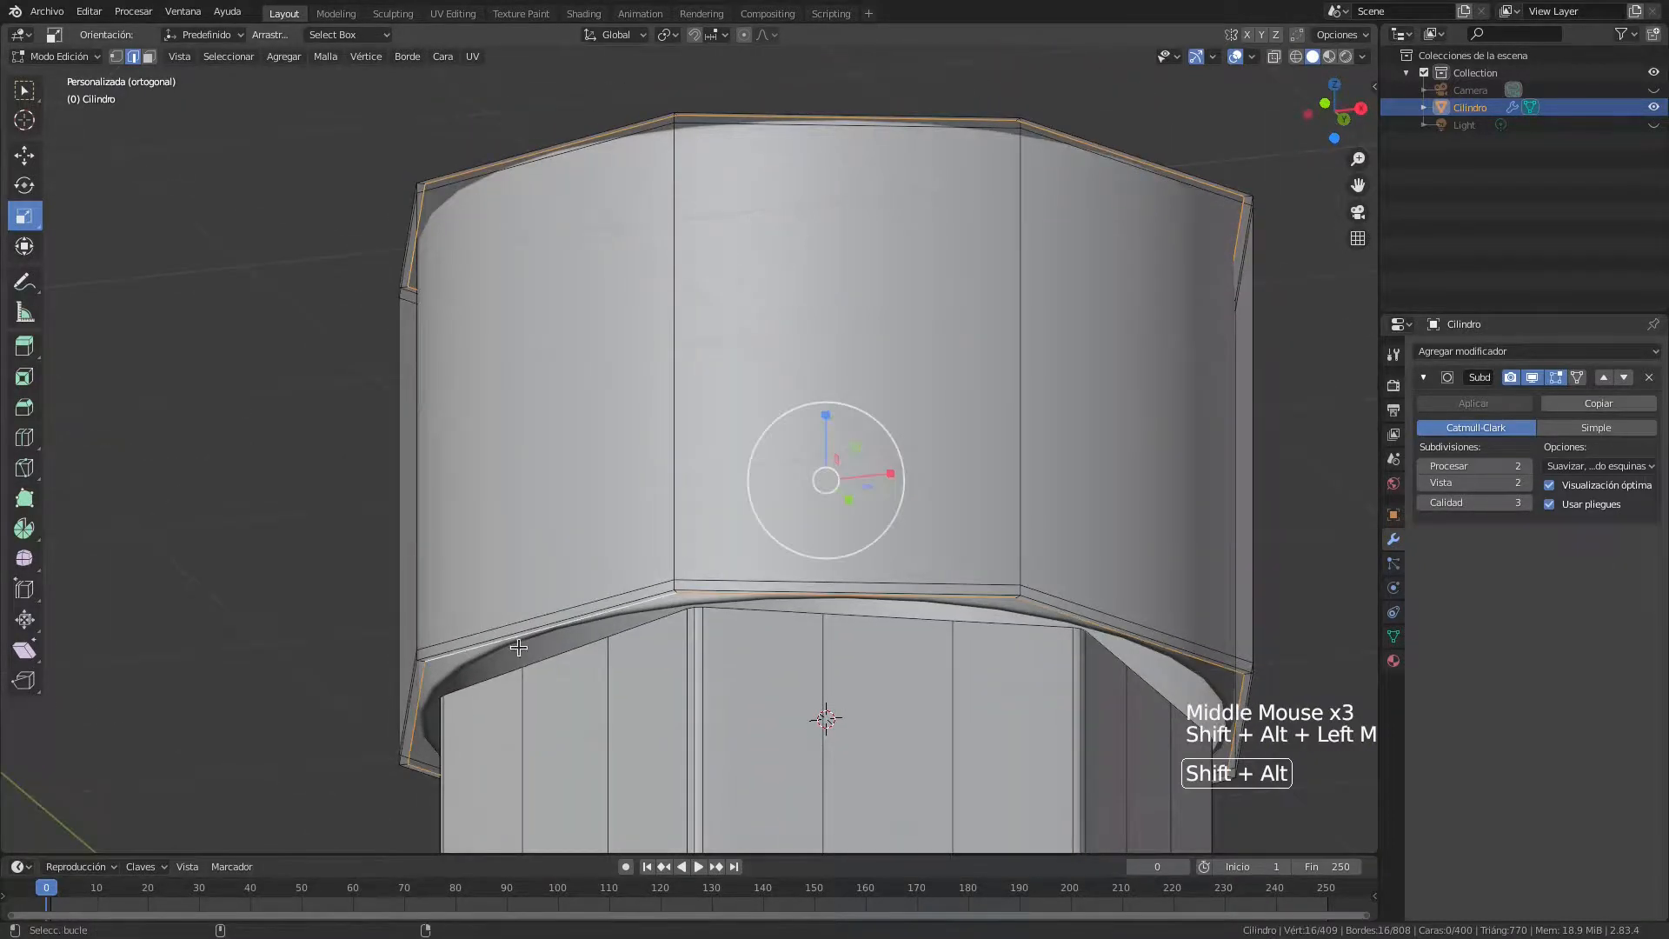
middle_click_drag(768, 383, 730, 466)
scroll(791, 522, "down", 1)
middle_click_drag(791, 521, 813, 553)
Extrude both inner rim loops in place again, scale them inward in X and Y to form wide lips, and leave Edit Mode
key("e")
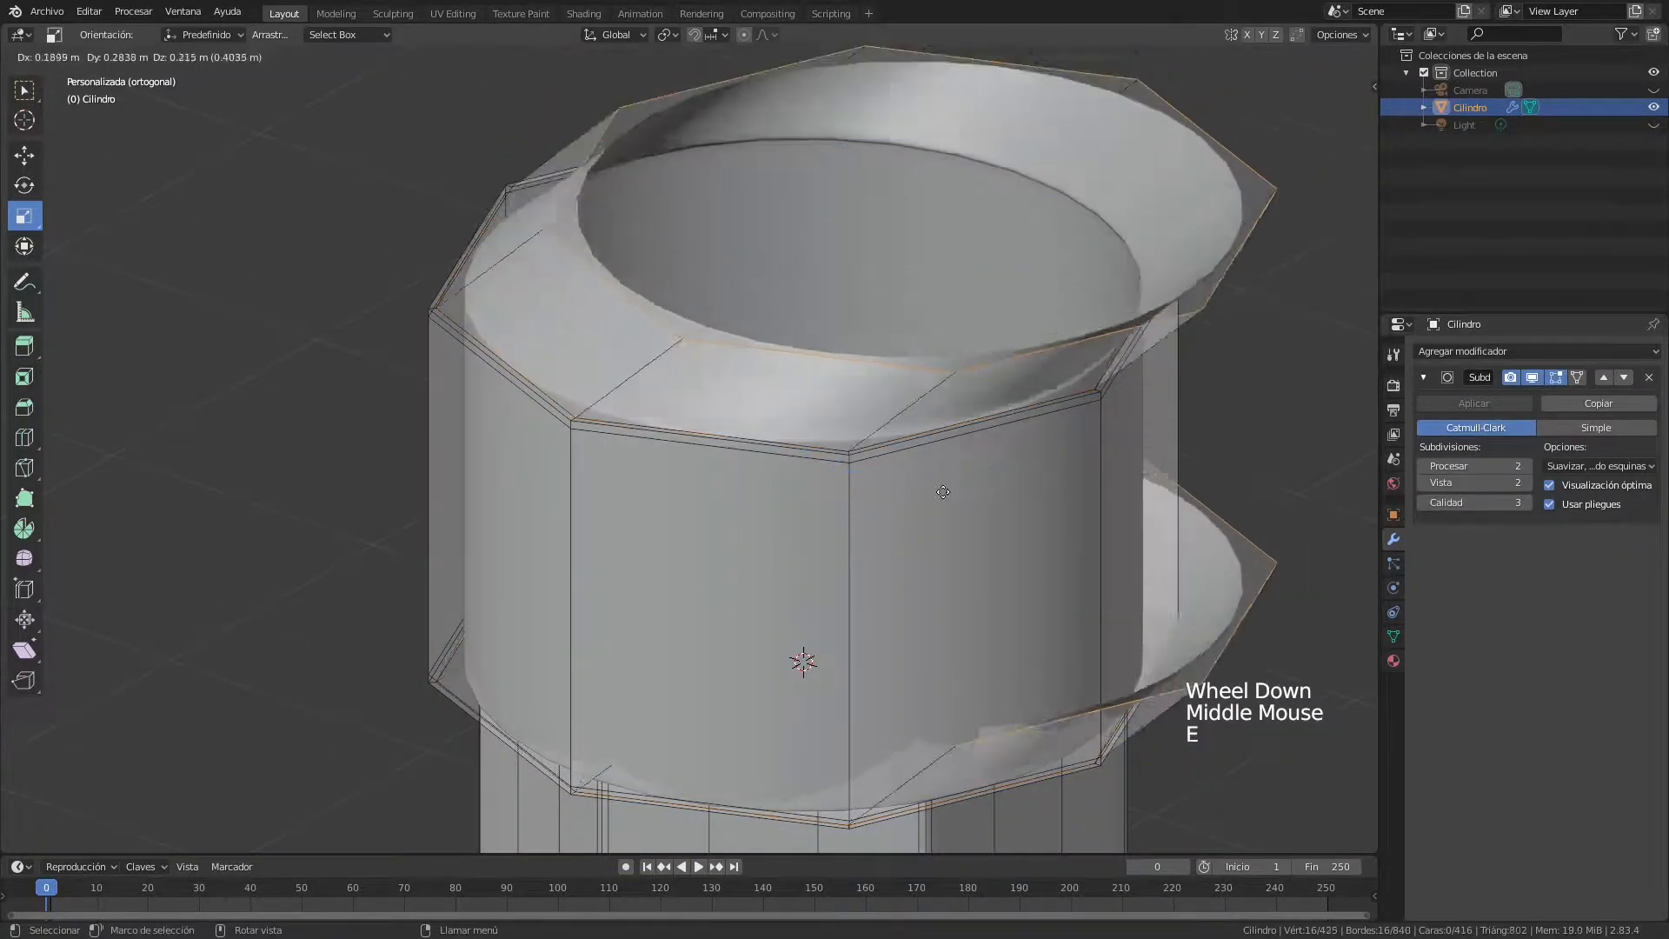
right_click(985, 406)
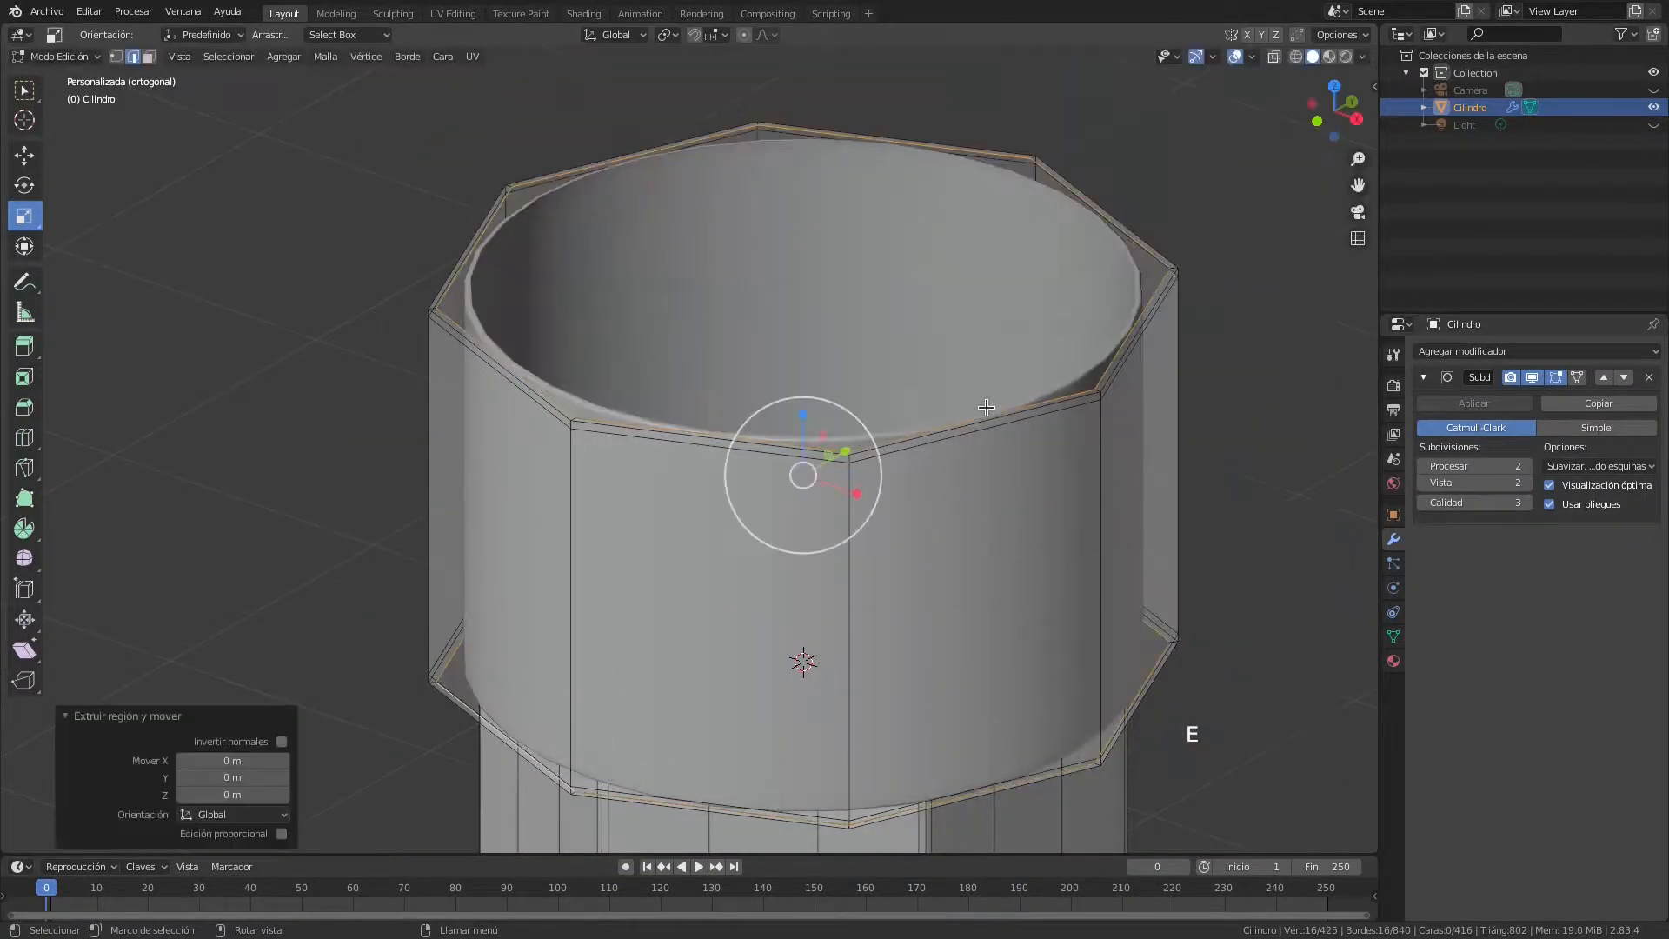
scroll(856, 520, "up", 2)
middle_click_drag(856, 520, 905, 557)
scroll(927, 581, "down", 1)
scroll(856, 529, "up", 2)
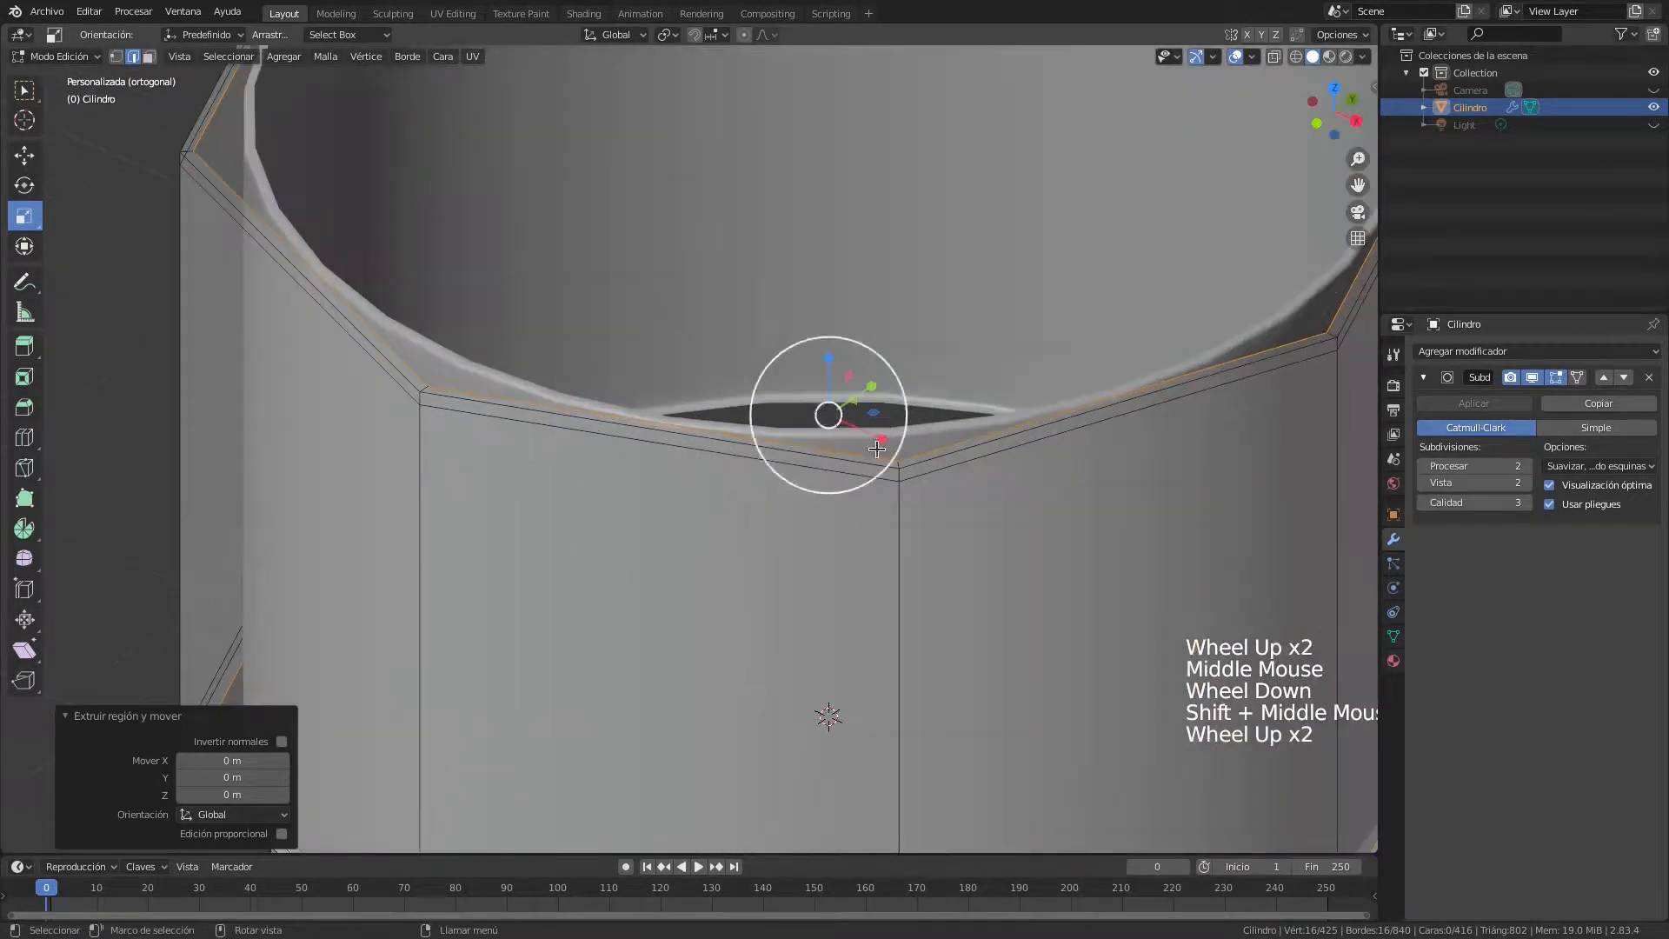
left_click_drag(870, 415, 859, 415)
scroll(883, 580, "down", 4)
middle_click_drag(887, 598, 848, 501)
scroll(931, 484, "down", 1)
scroll(929, 485, "up", 1)
key("Tab")
scroll(927, 488, "down", 3)
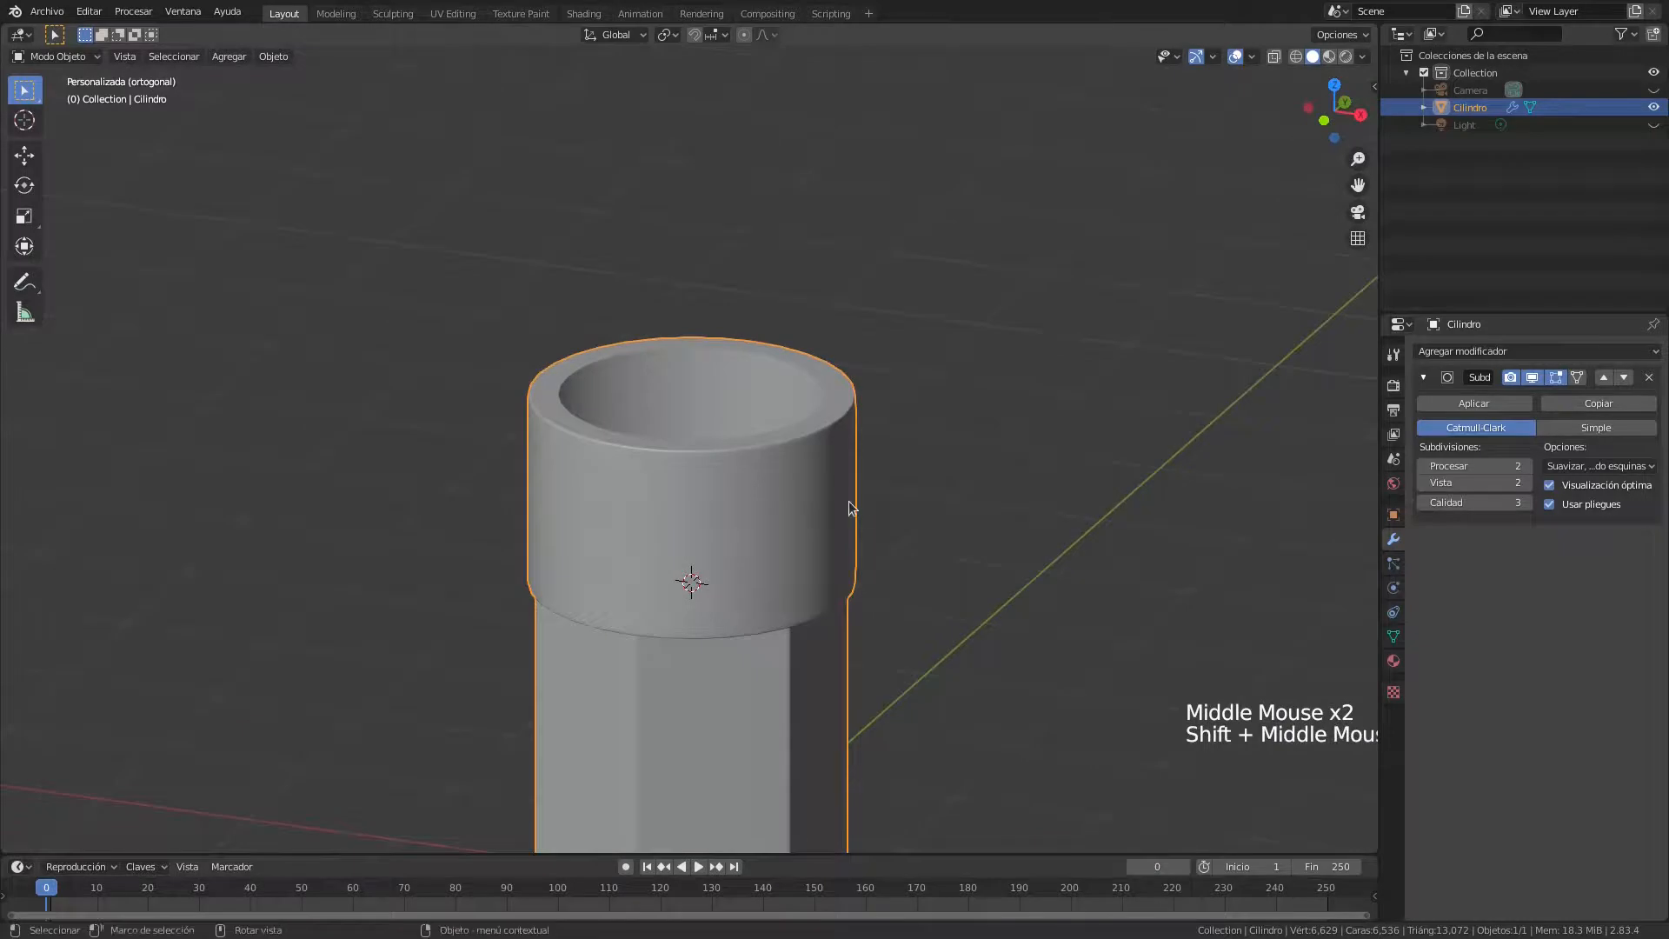
Re-enter Edit Mode and select only the inner edge loop of the collar's upper lip
scroll(848, 500, "up", 2)
key("Tab")
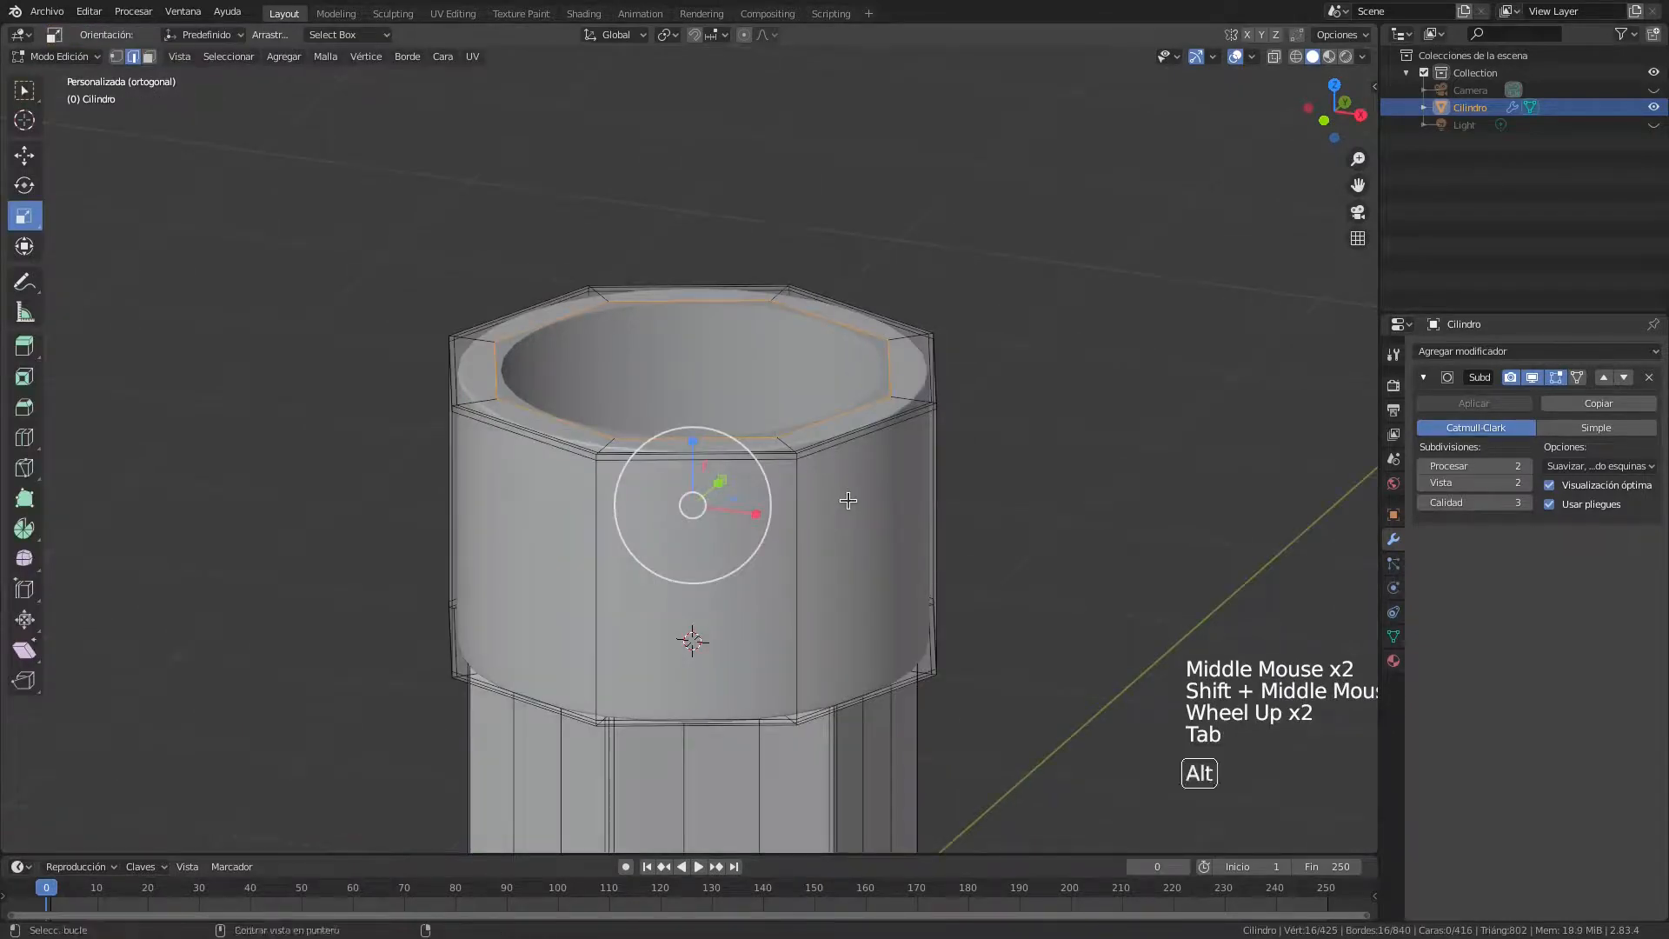
key("alt+a")
left_click(863, 402, "alt+shift")
middle_click_drag(864, 496, 905, 466)
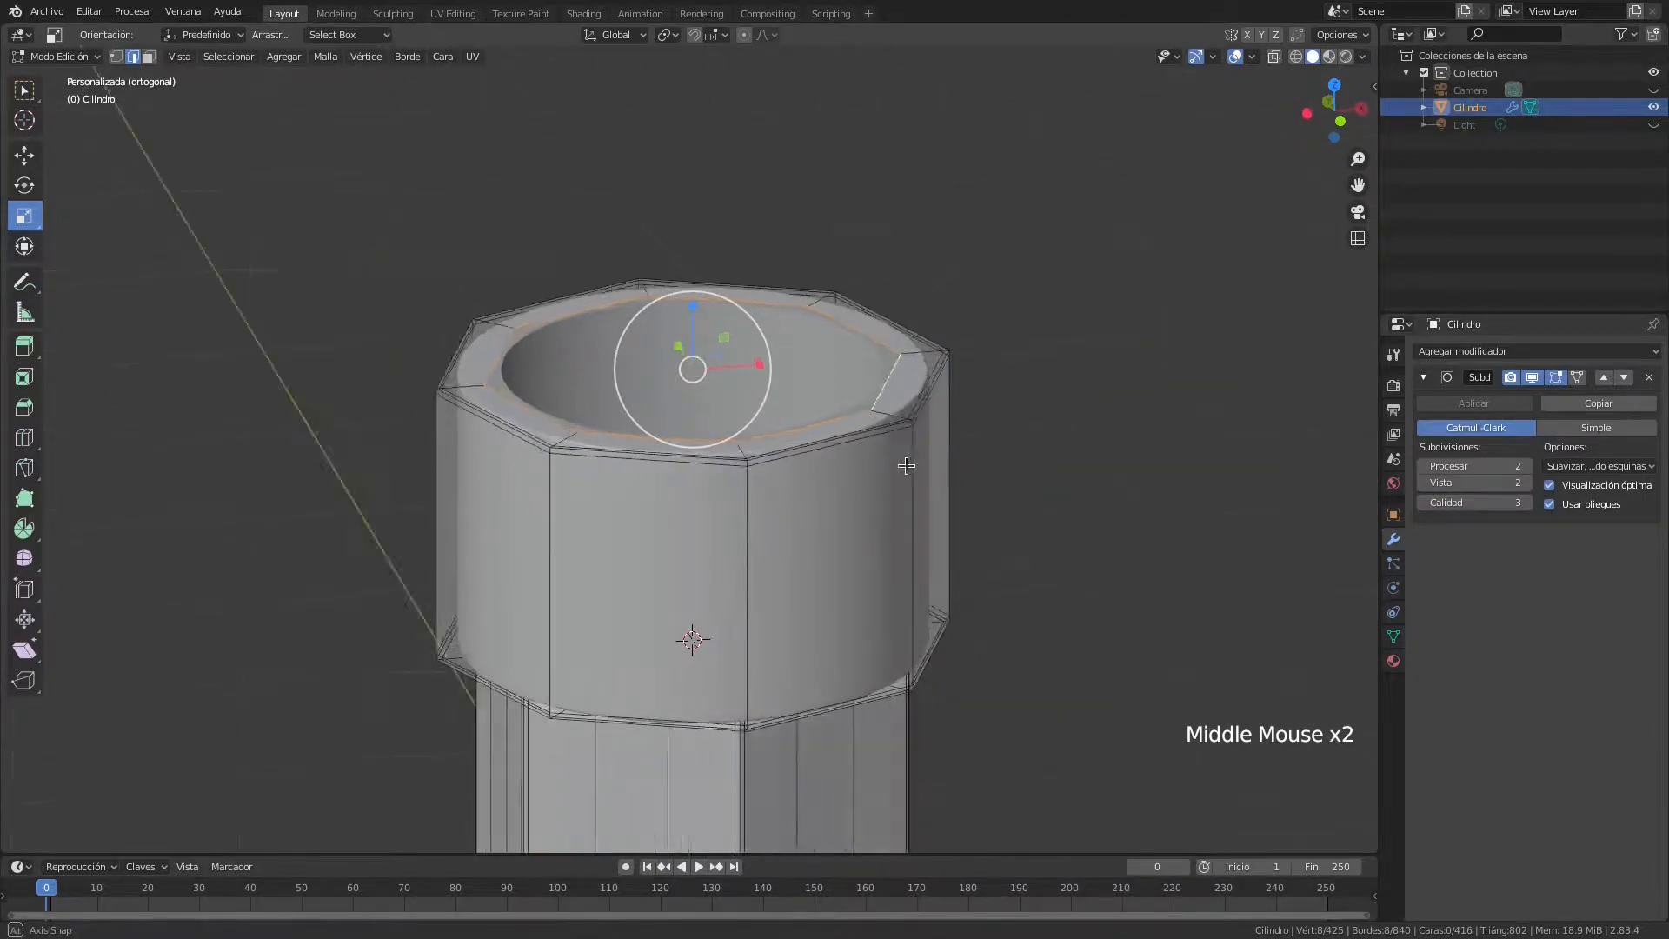
scroll(931, 366, "up", 3)
middle_click_drag(960, 320, 924, 237)
middle_click_drag(1113, 374, 1091, 393)
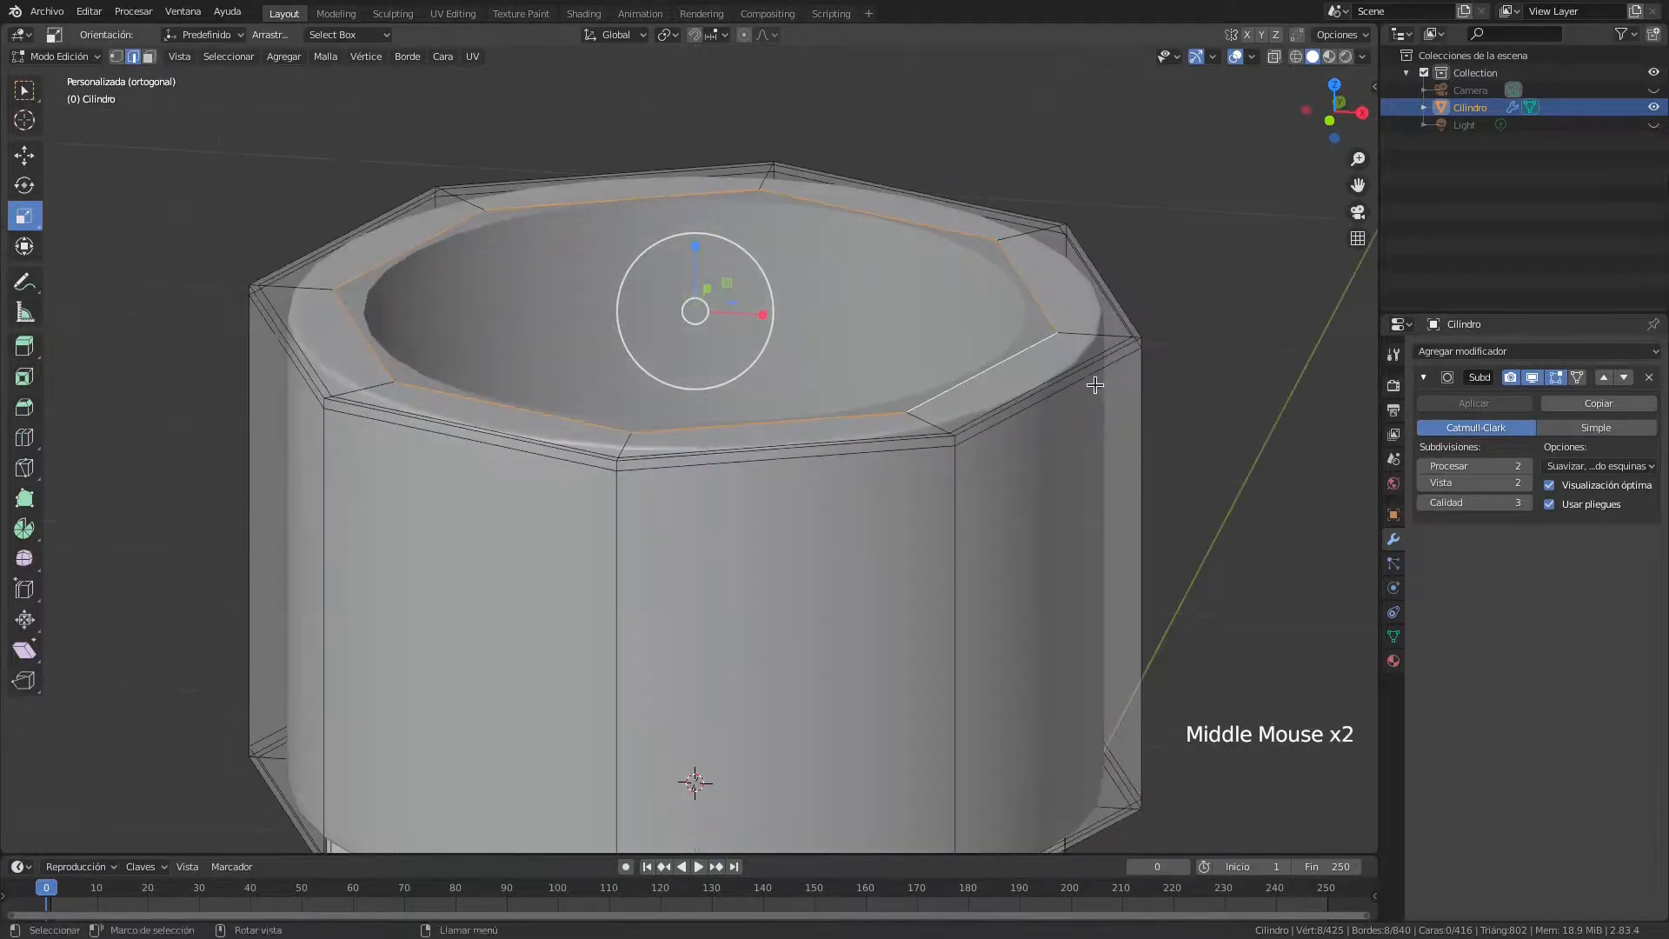
scroll(1055, 453, "down", 1)
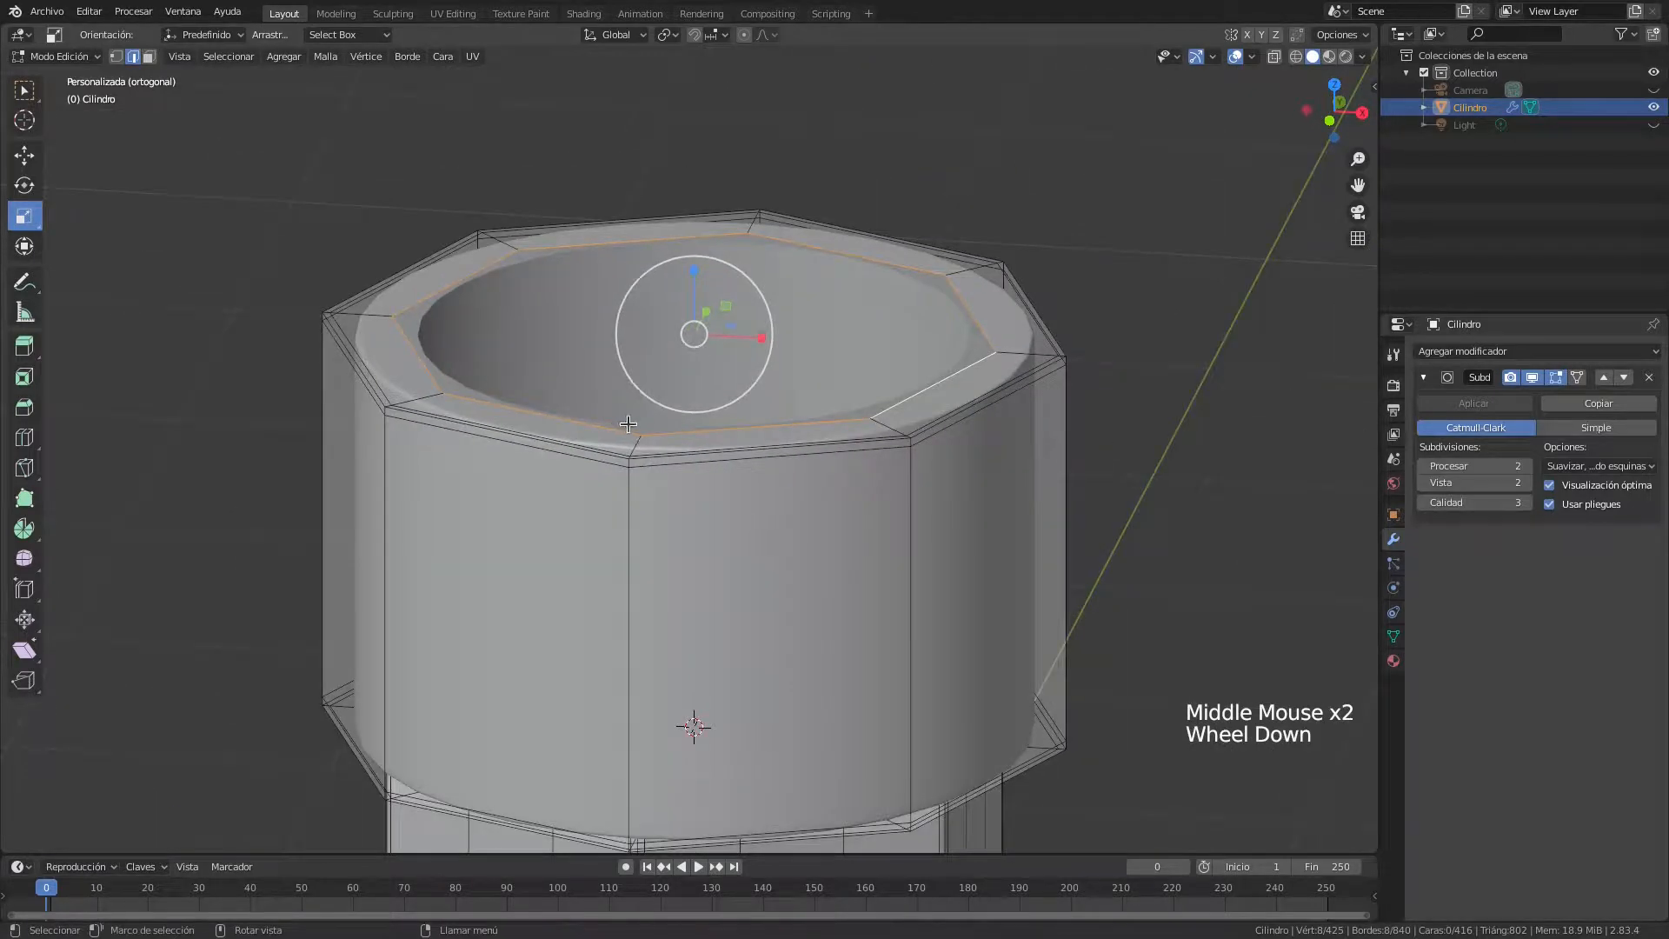
Extrude the inner edge loop of the collar's upper lip about 0.09 m down into the opening with Extrude Region
left_click(24, 347)
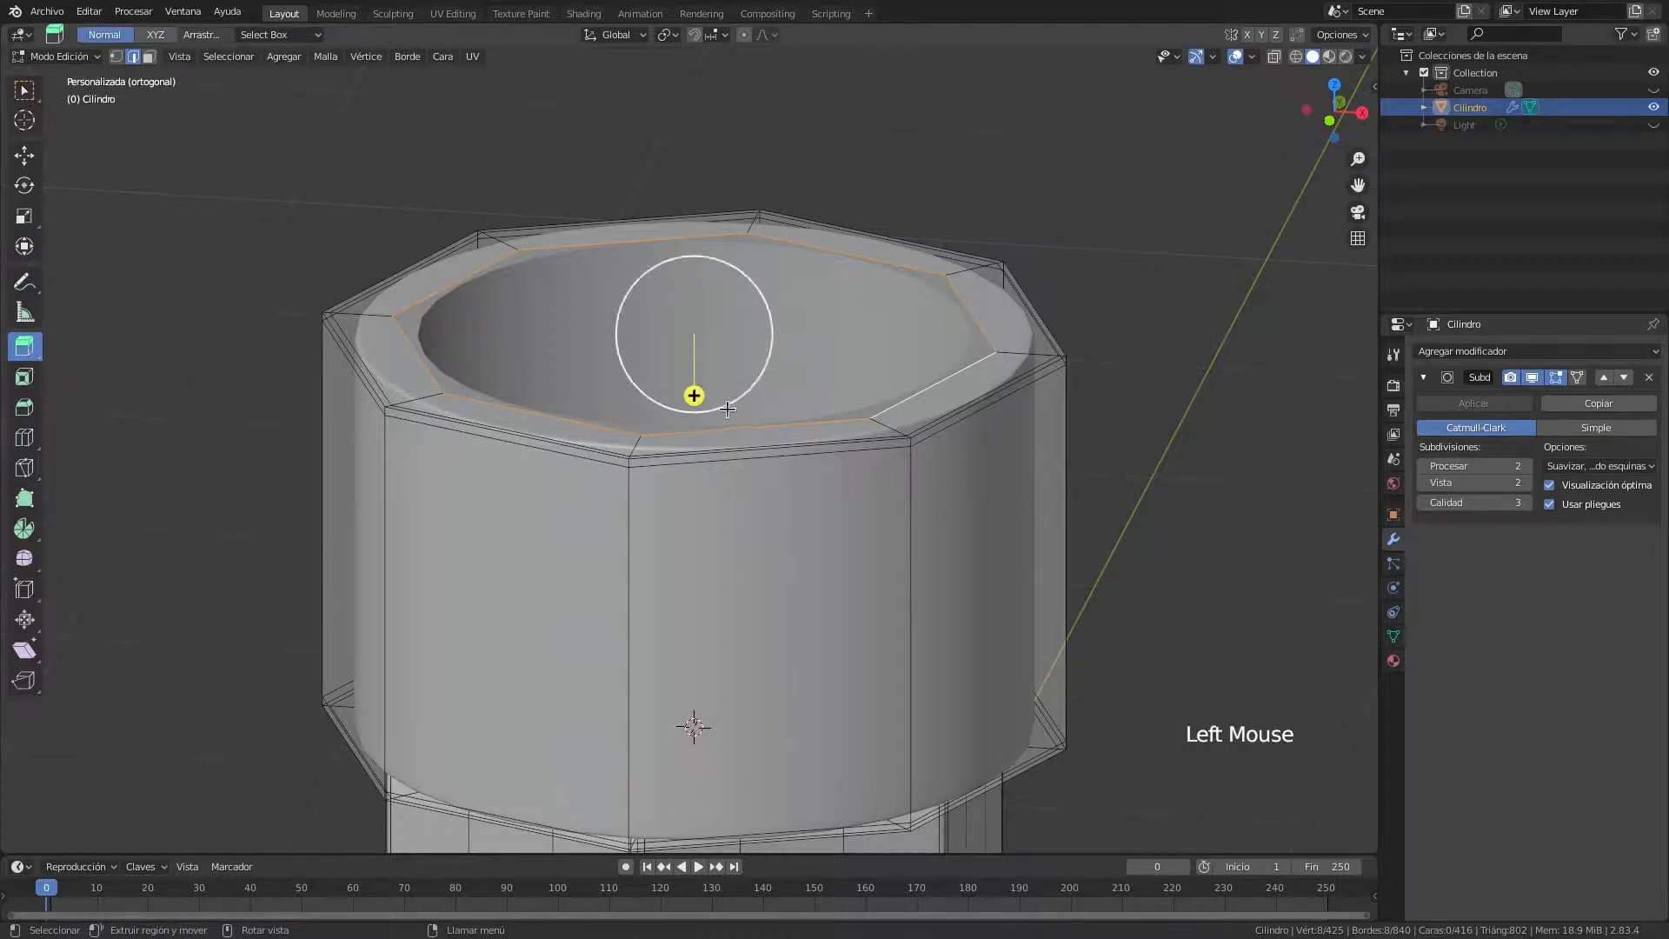
left_click(694, 396)
left_click_drag(694, 395, 700, 427)
scroll(939, 547, "down", 3)
mouse_move(939, 548)
middle_mouse_down()
mouse_move(913, 551)
mouse_move(957, 535)
mouse_move(939, 539)
middle_mouse_up()
scroll(906, 549, "up", 2)
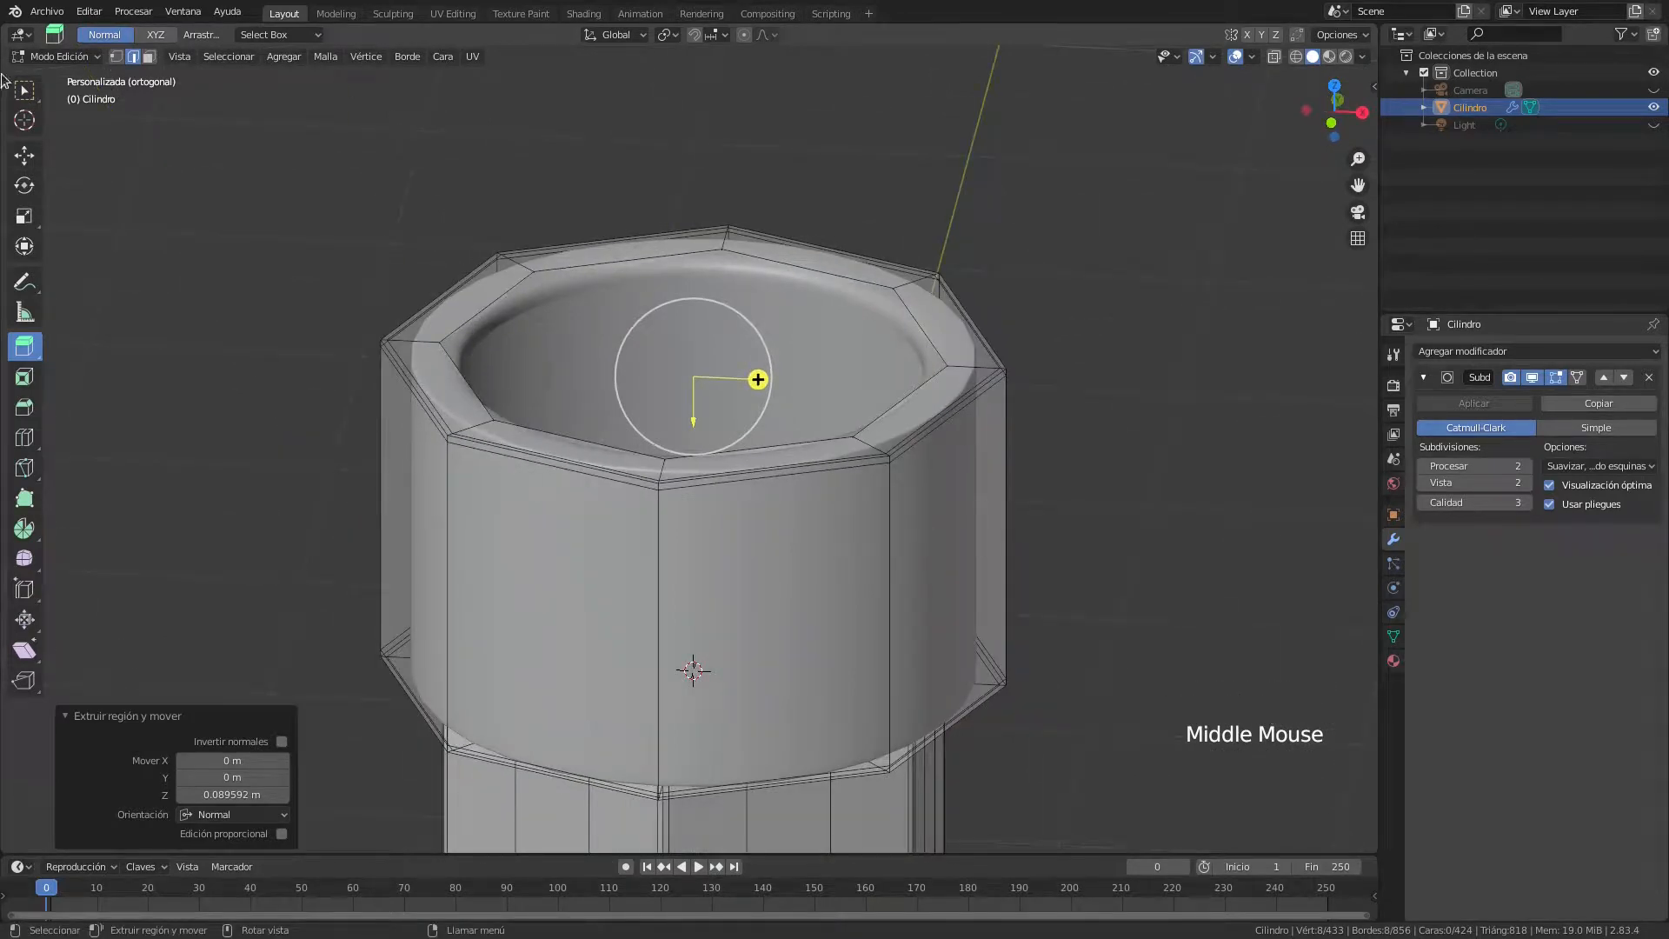
Return to the box selection tool and snap the 3D cursor to the selected inner loop of the collar
left_click(24, 90)
middle_click_drag(1106, 494, 850, 466)
scroll(879, 518, "down", 2)
scroll(806, 480, "up", 1)
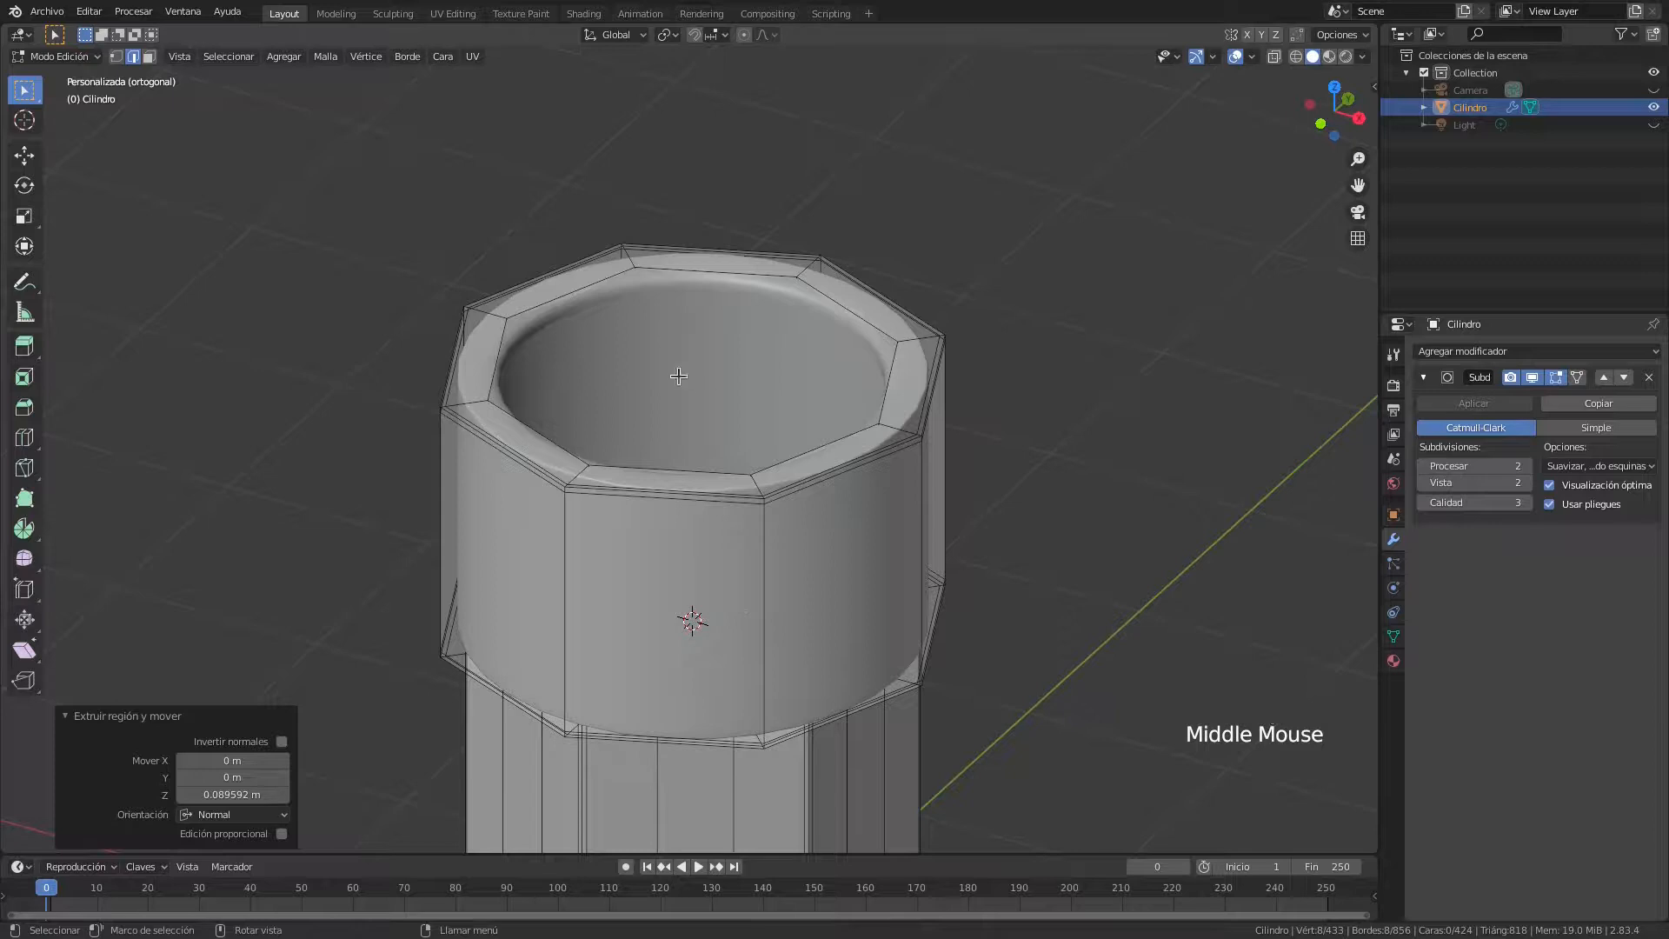
left_click(323, 56)
mouse_move(358, 113)
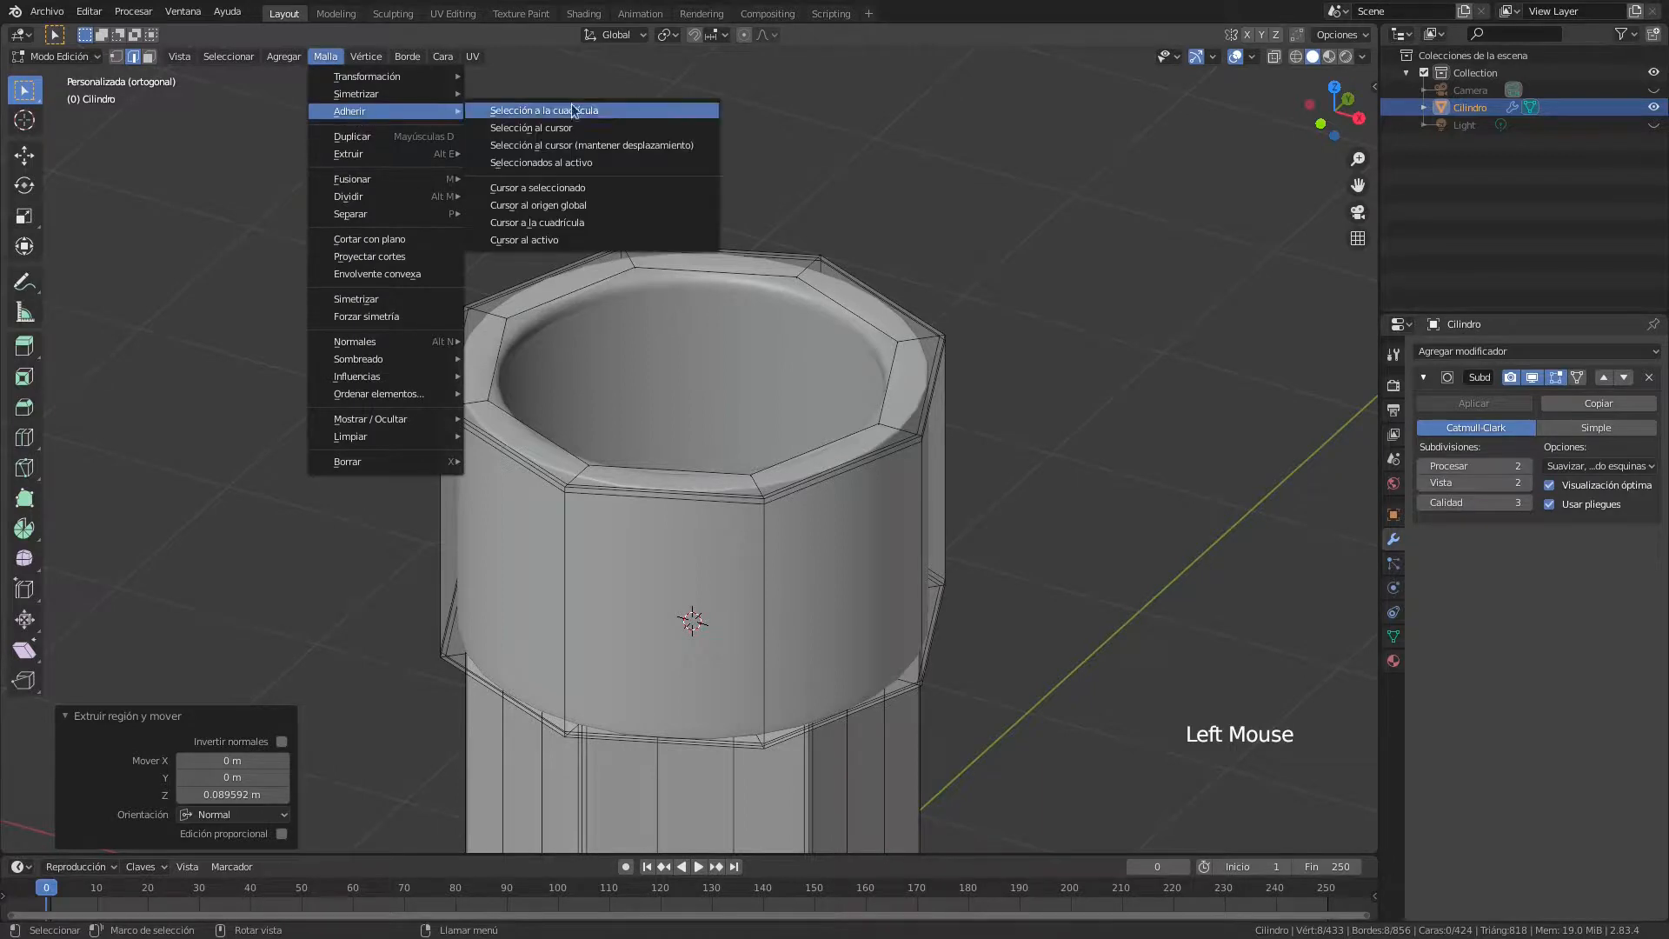
left_click(579, 189)
middle_click_drag(703, 395, 748, 400)
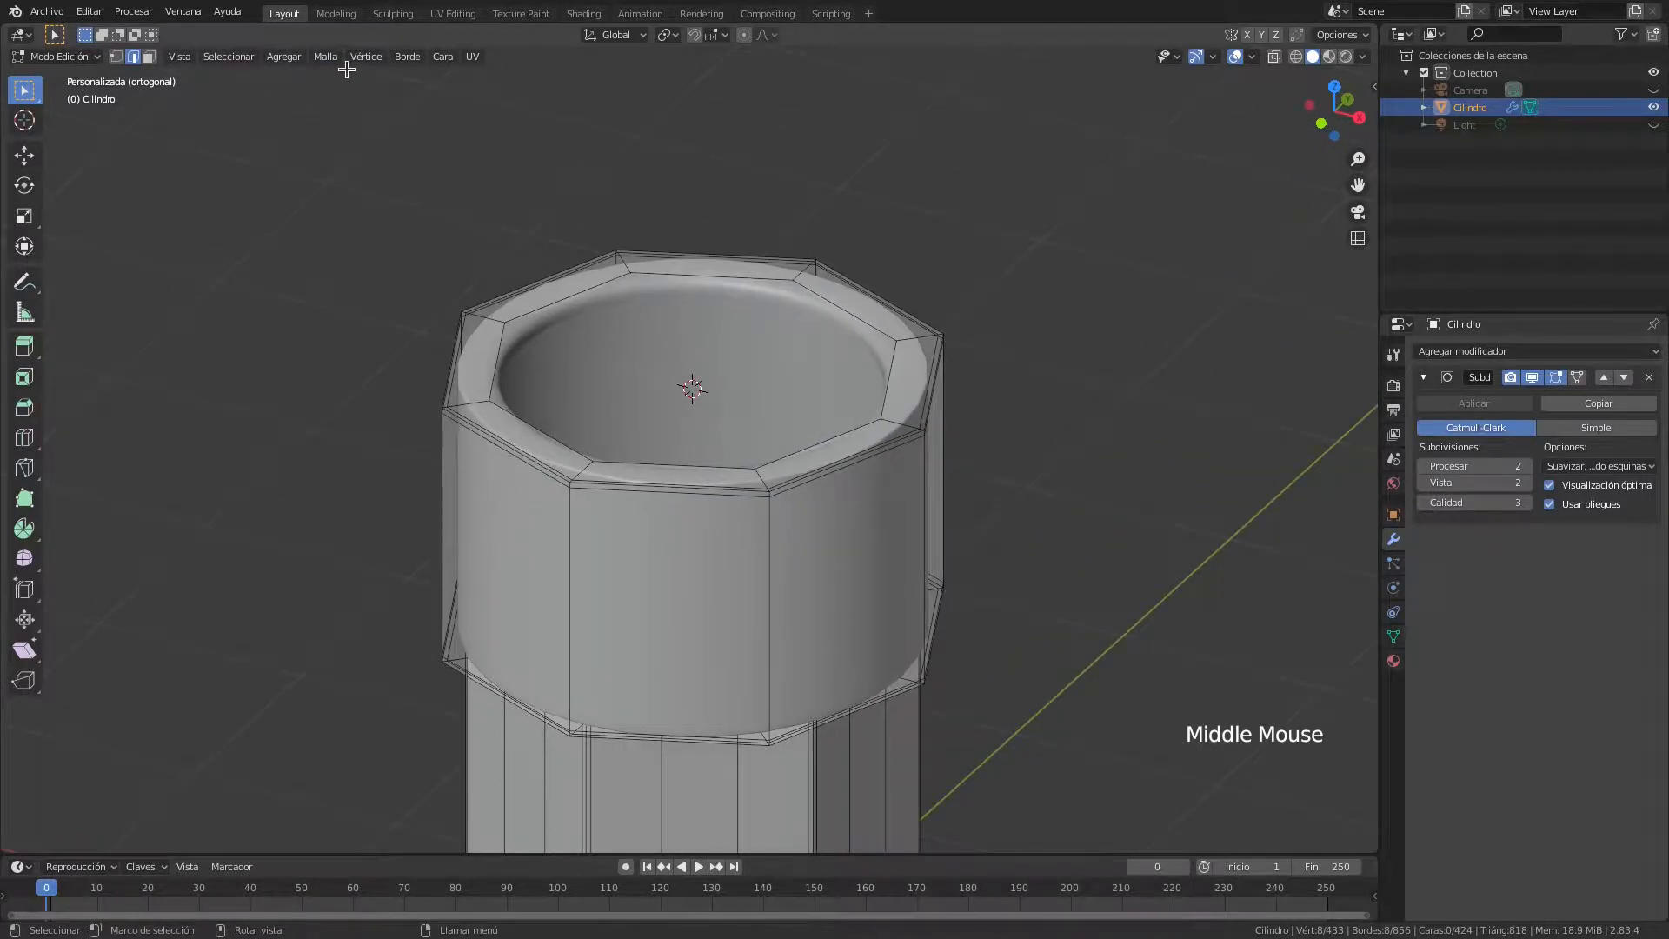
Add an 8-vertex circle of radius 1 m at the 3D cursor and extrude it about 0.7 m upward along Z
left_click(294, 58)
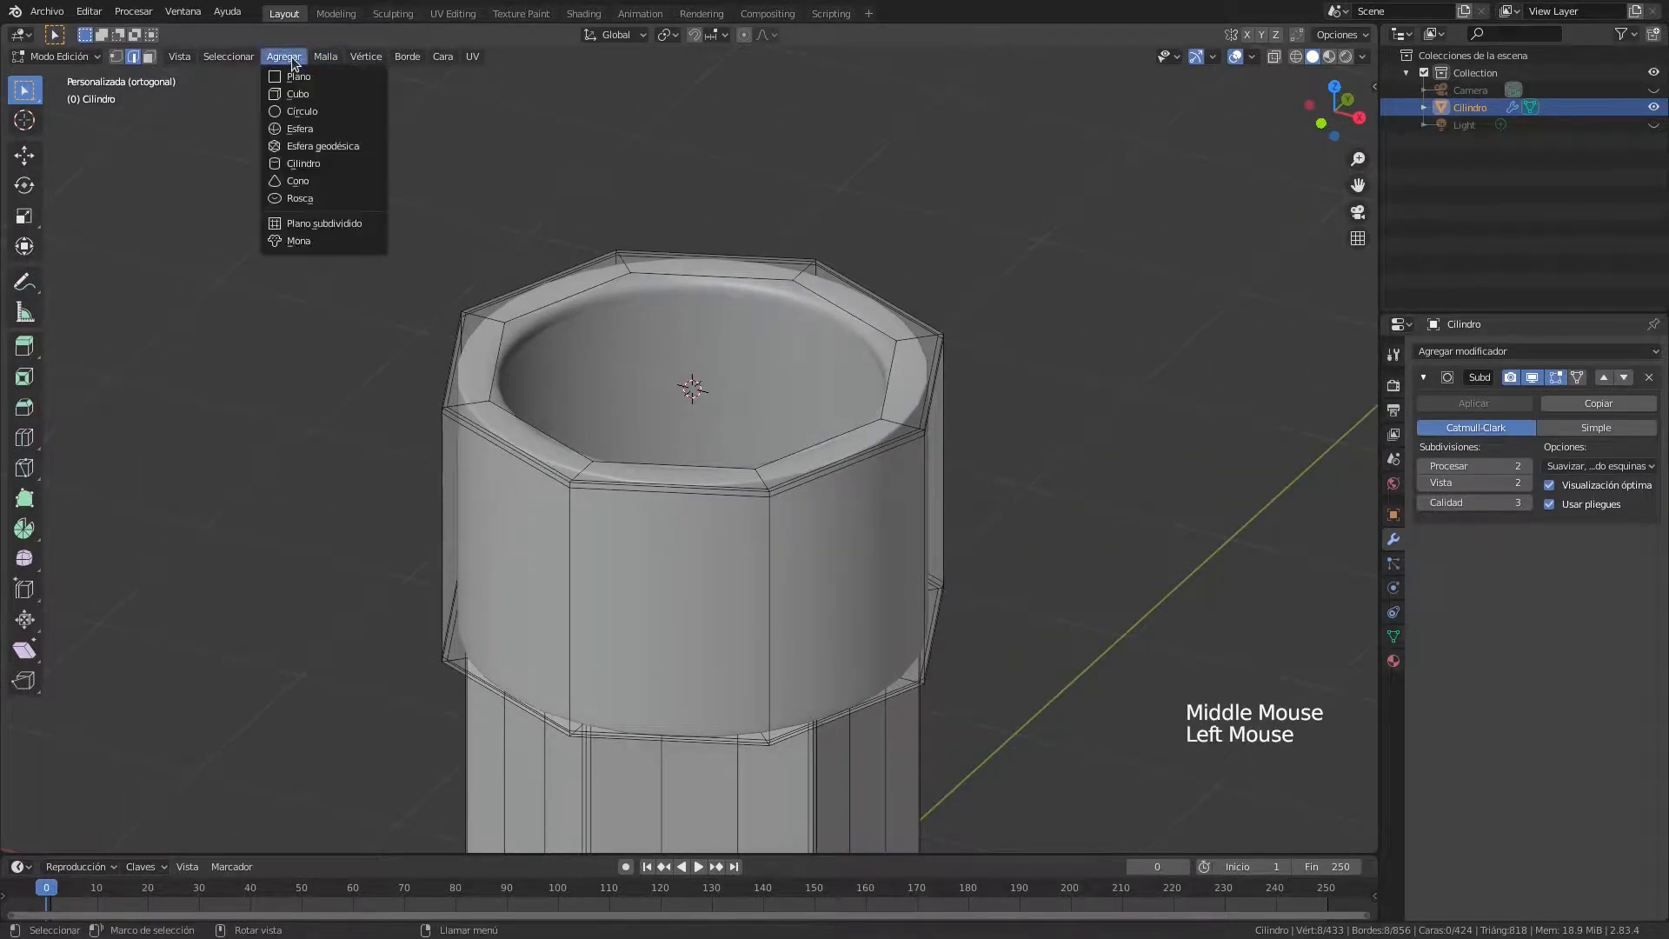
left_click(316, 111)
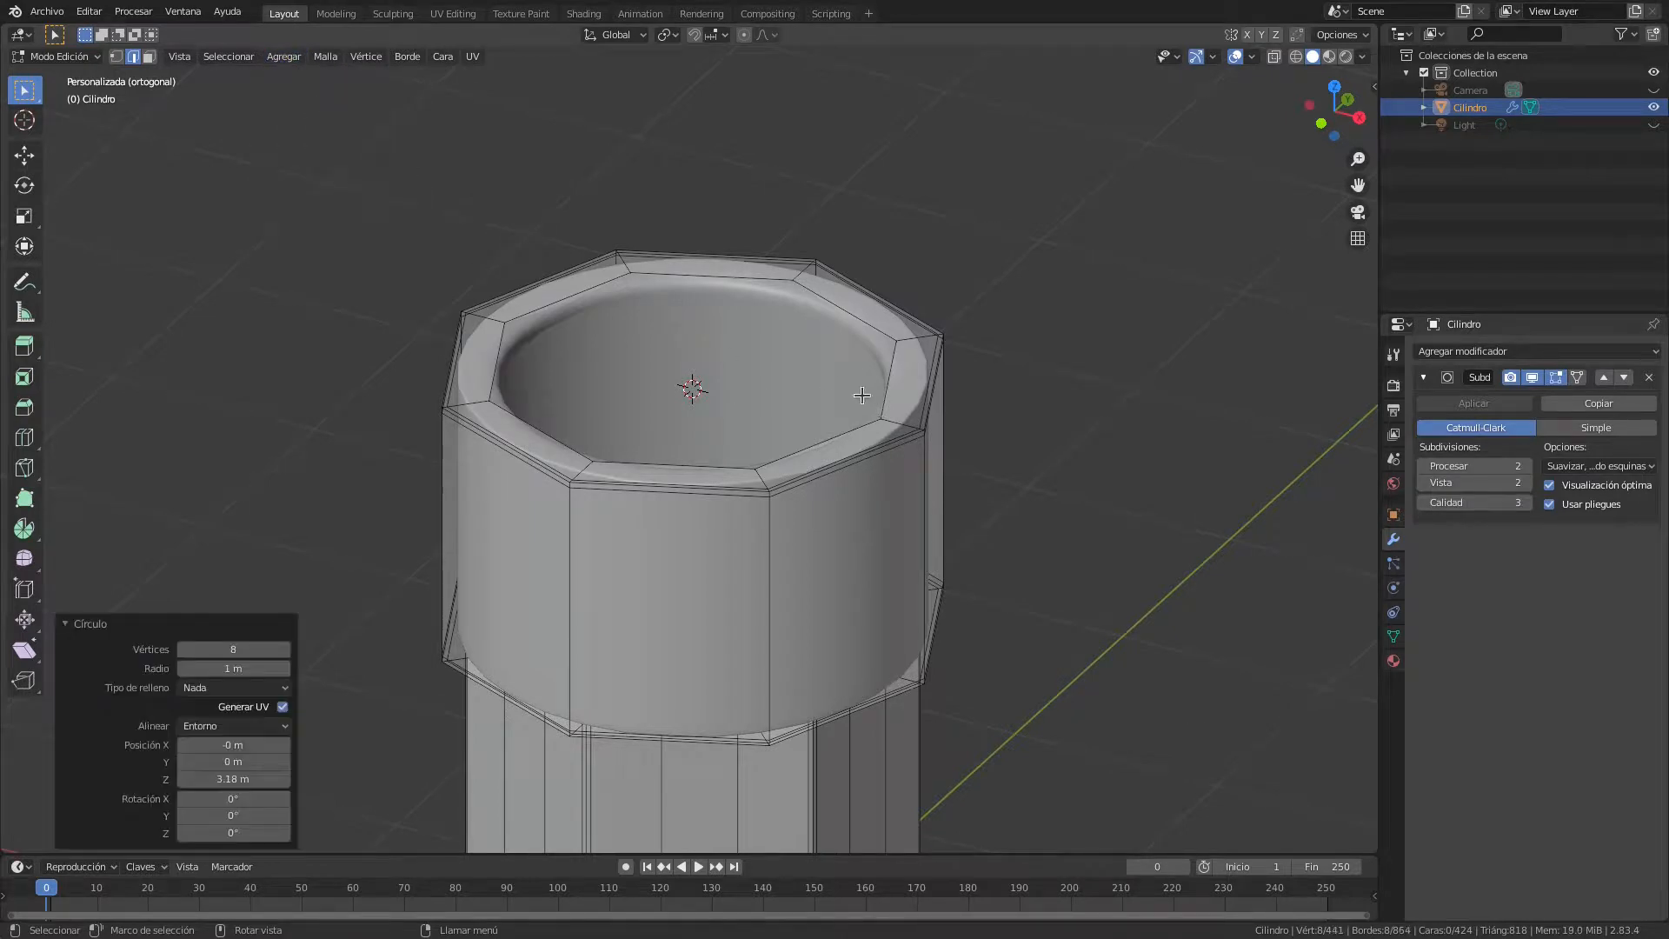
key("e")
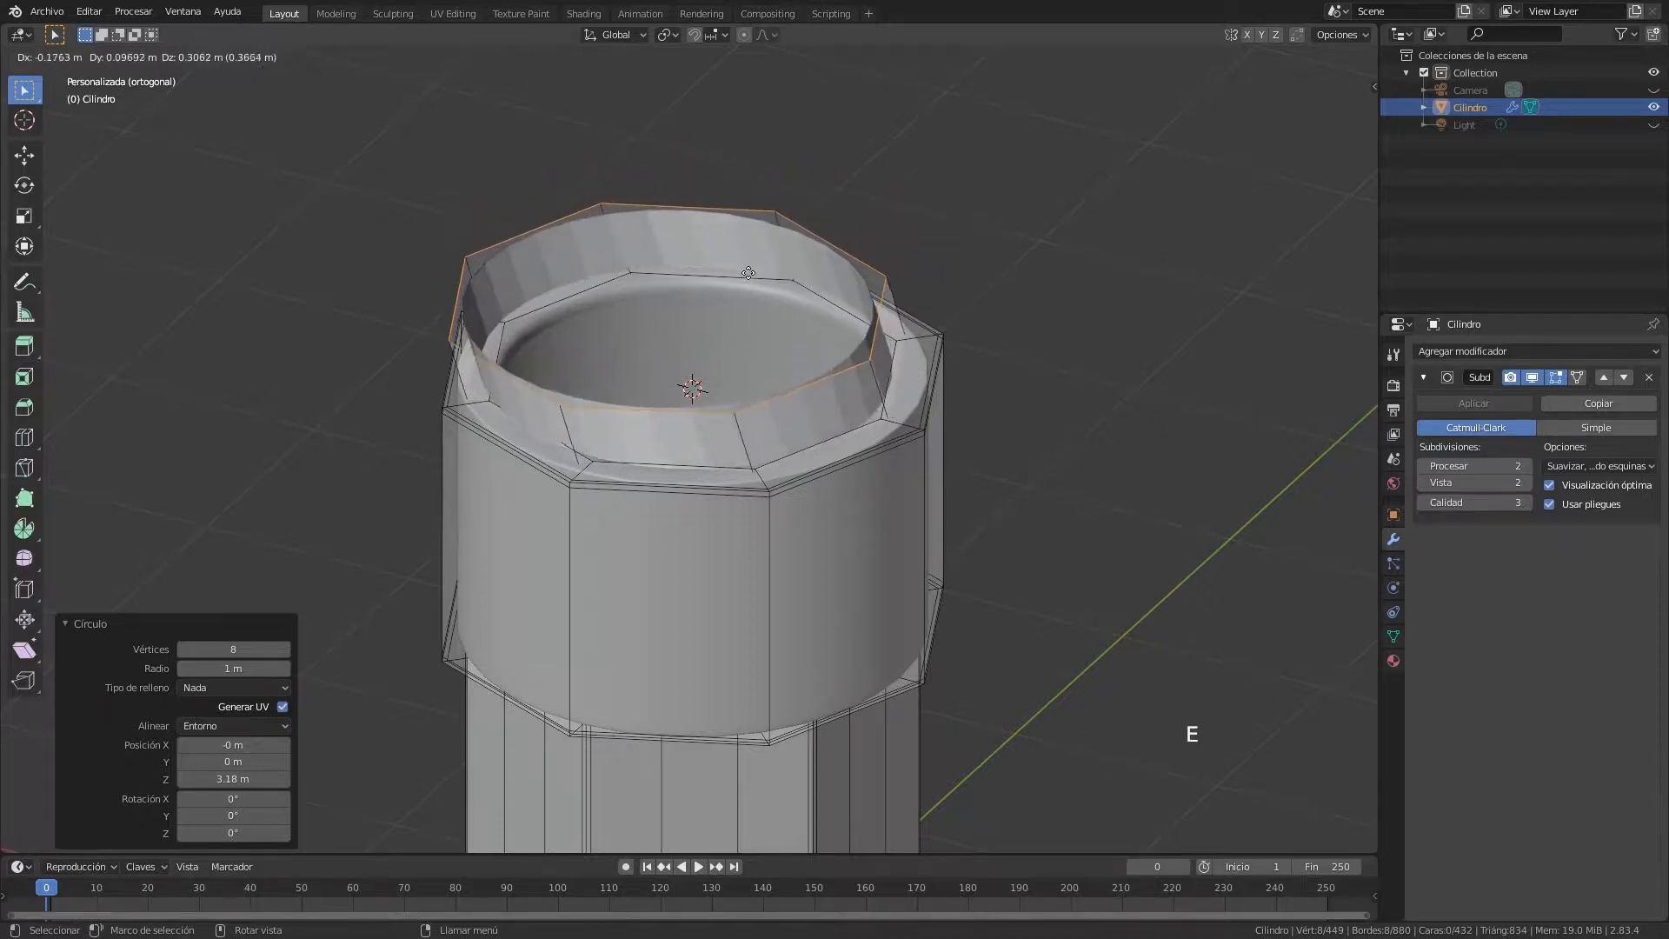
key("z")
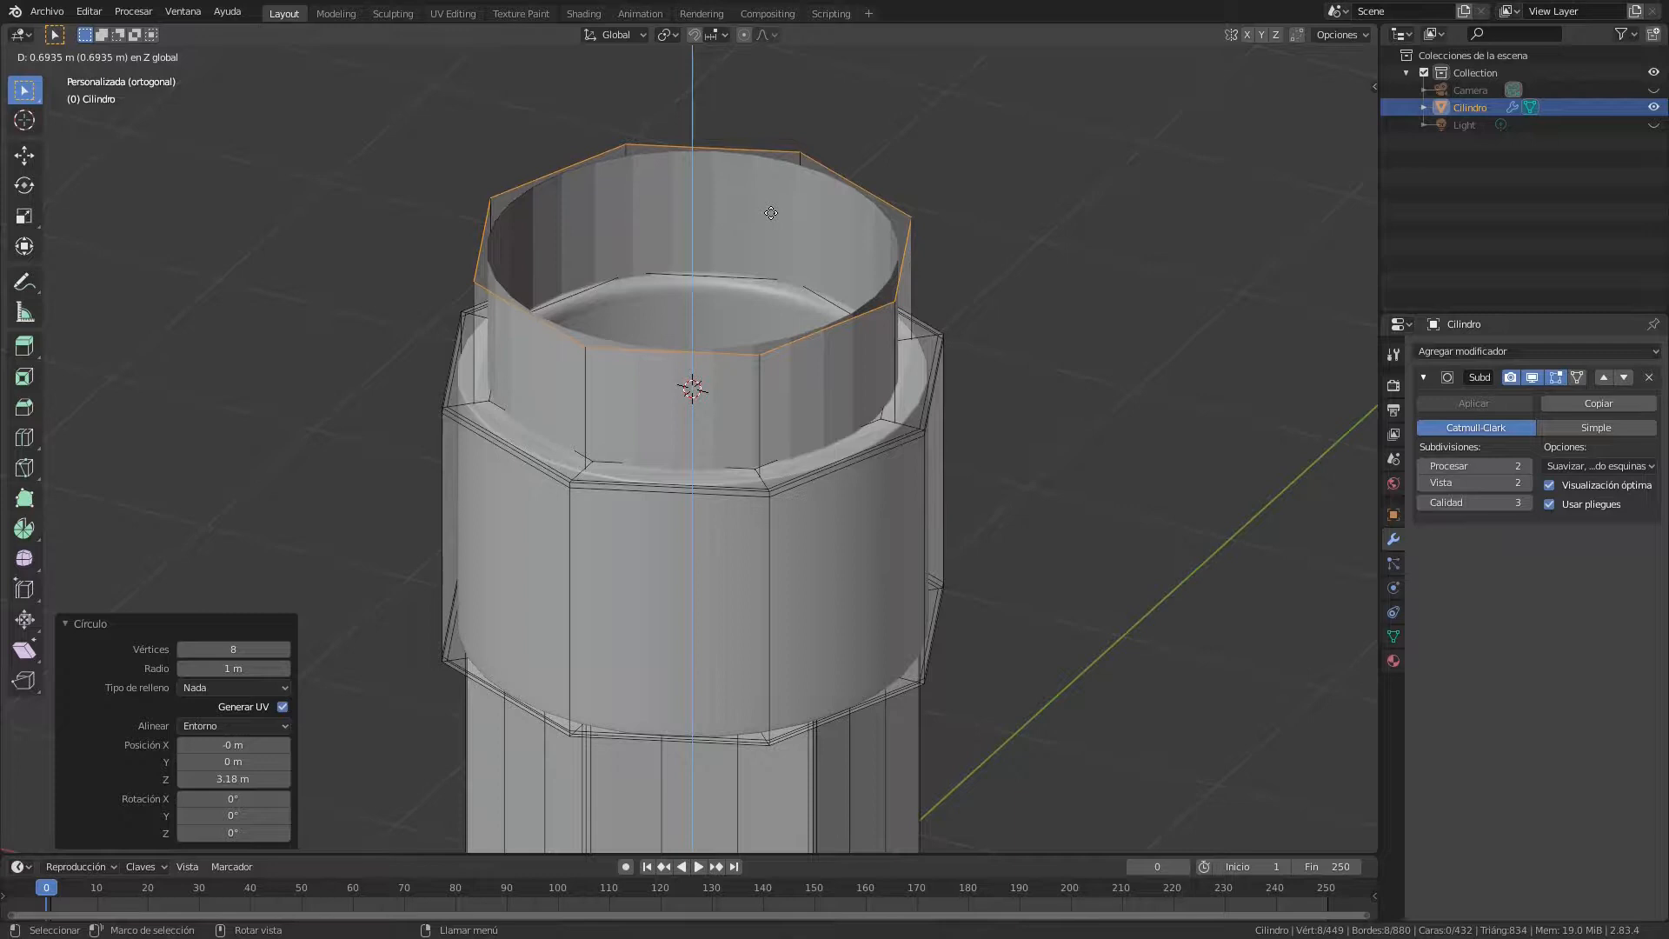
left_click(771, 213)
middle_click_drag(746, 268, 761, 275)
scroll(811, 309, "down", 1)
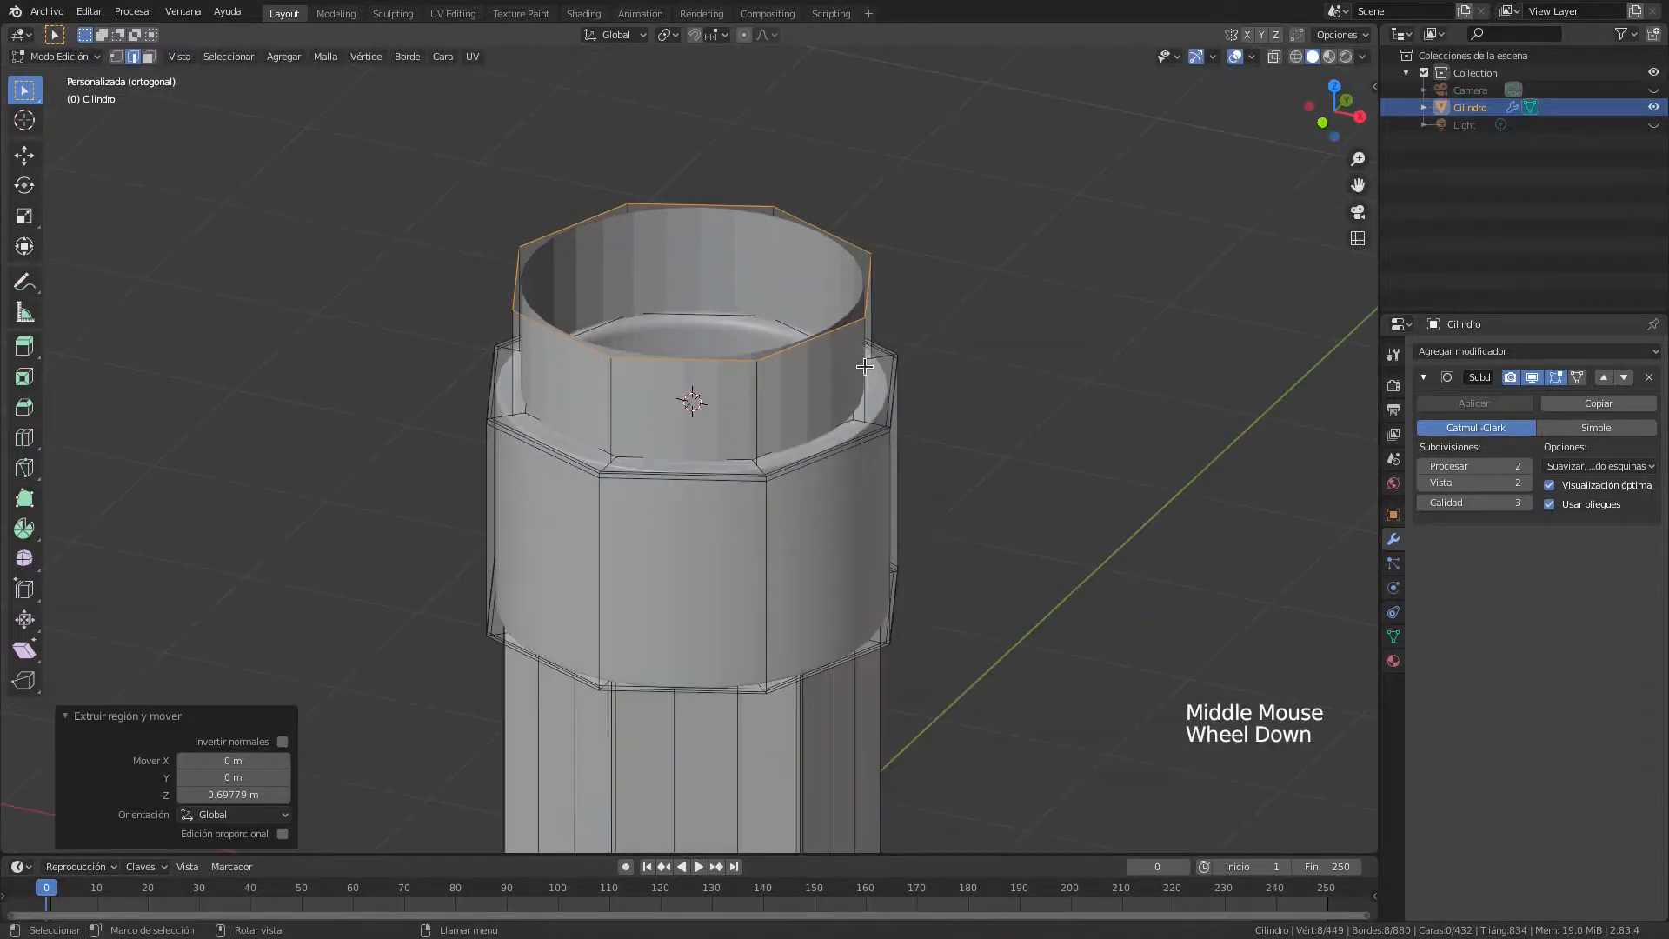
Extrude the eraser's top edge loop in place and scale it inward to about 0.49
middle_click_drag(864, 366, 849, 380)
key("e")
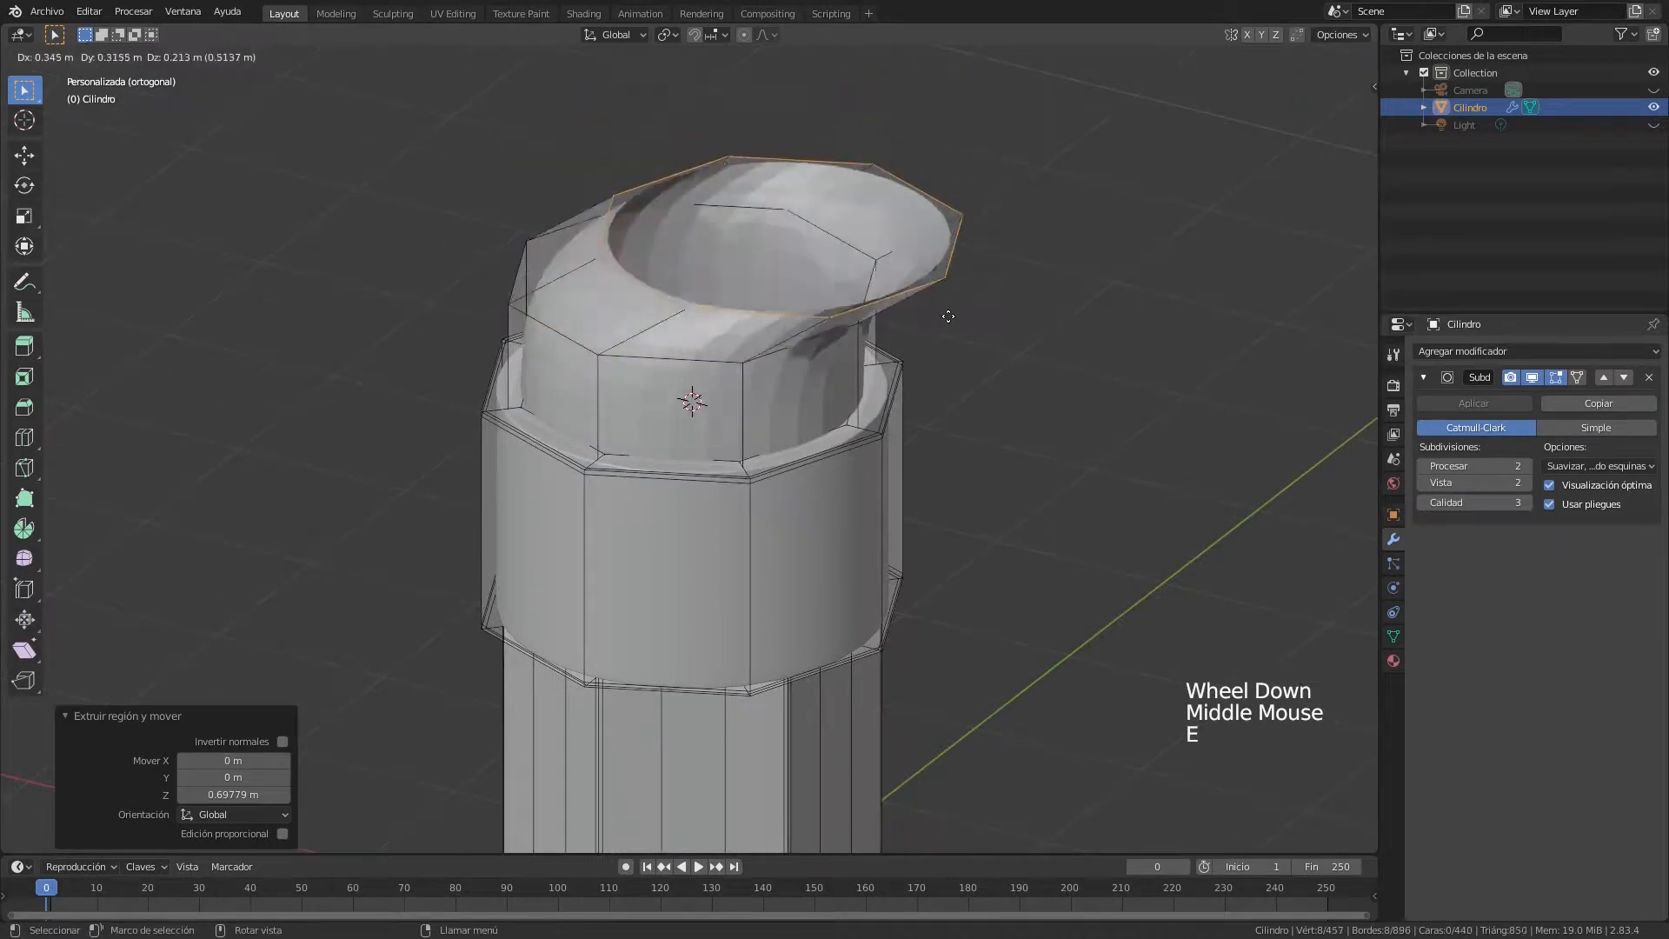
right_click(895, 292)
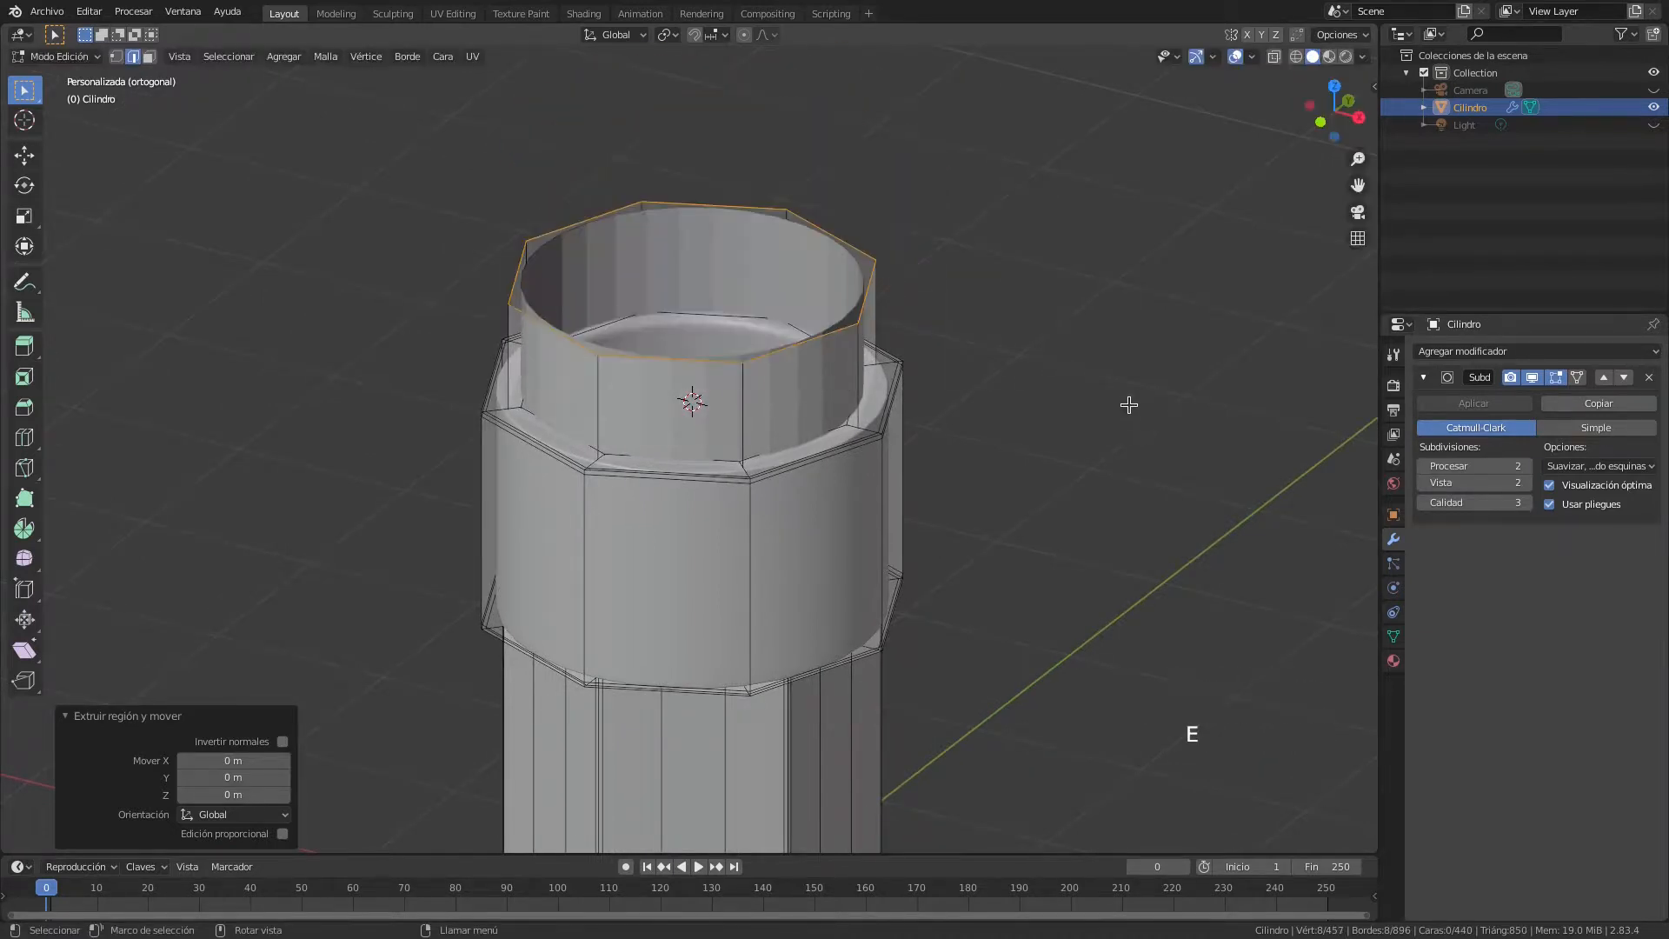
key("s")
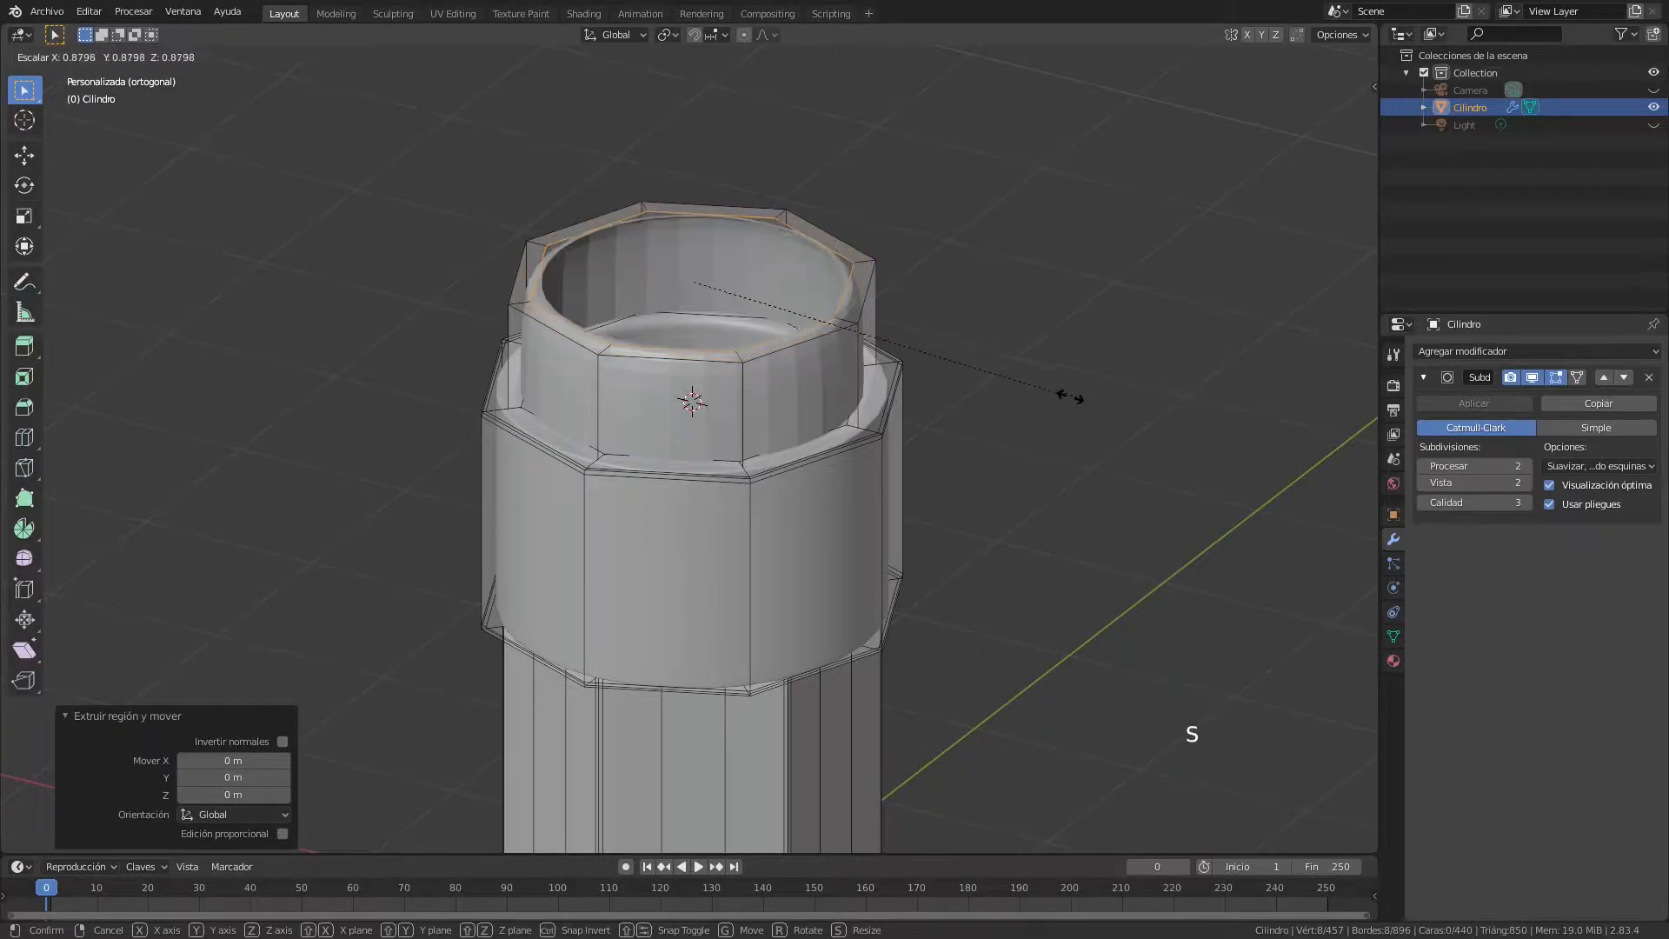
left_click(895, 375)
middle_click_drag(830, 395, 859, 426, "shift")
scroll(894, 495, "up", 2)
scroll(894, 495, "down", 1)
scroll(894, 496, "down", 1)
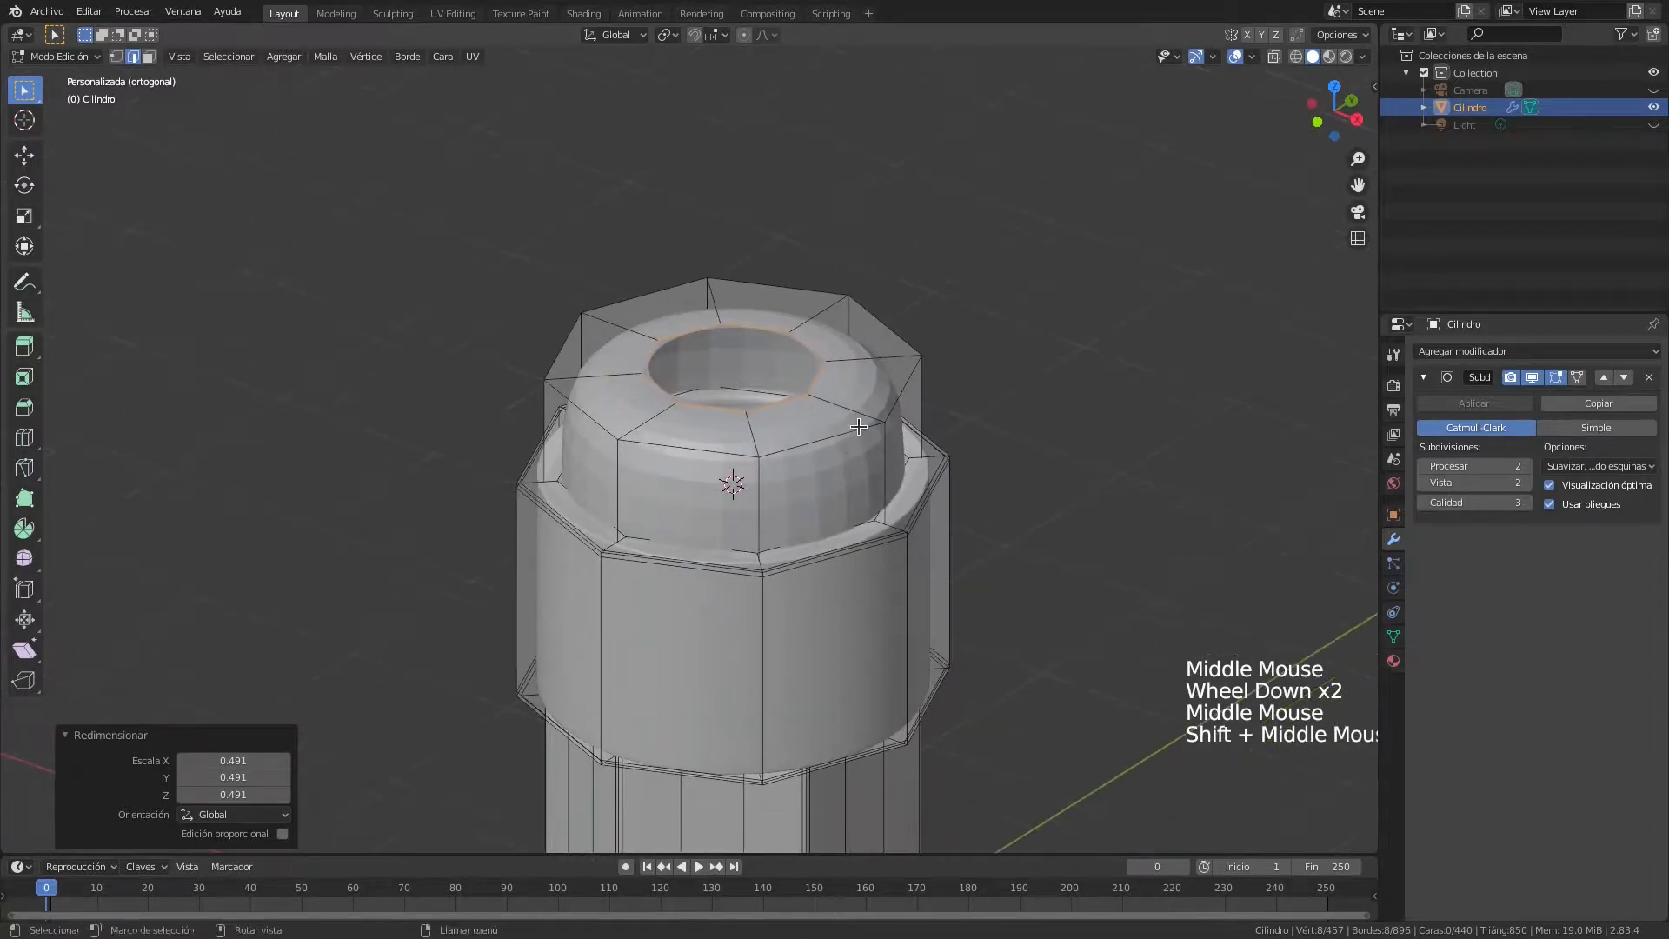
Switch the mesh selection to vertex mode with the eraser's inner top loop still selected
left_click(116, 55)
middle_click_drag(913, 522, 874, 618)
scroll(963, 560, "down", 3)
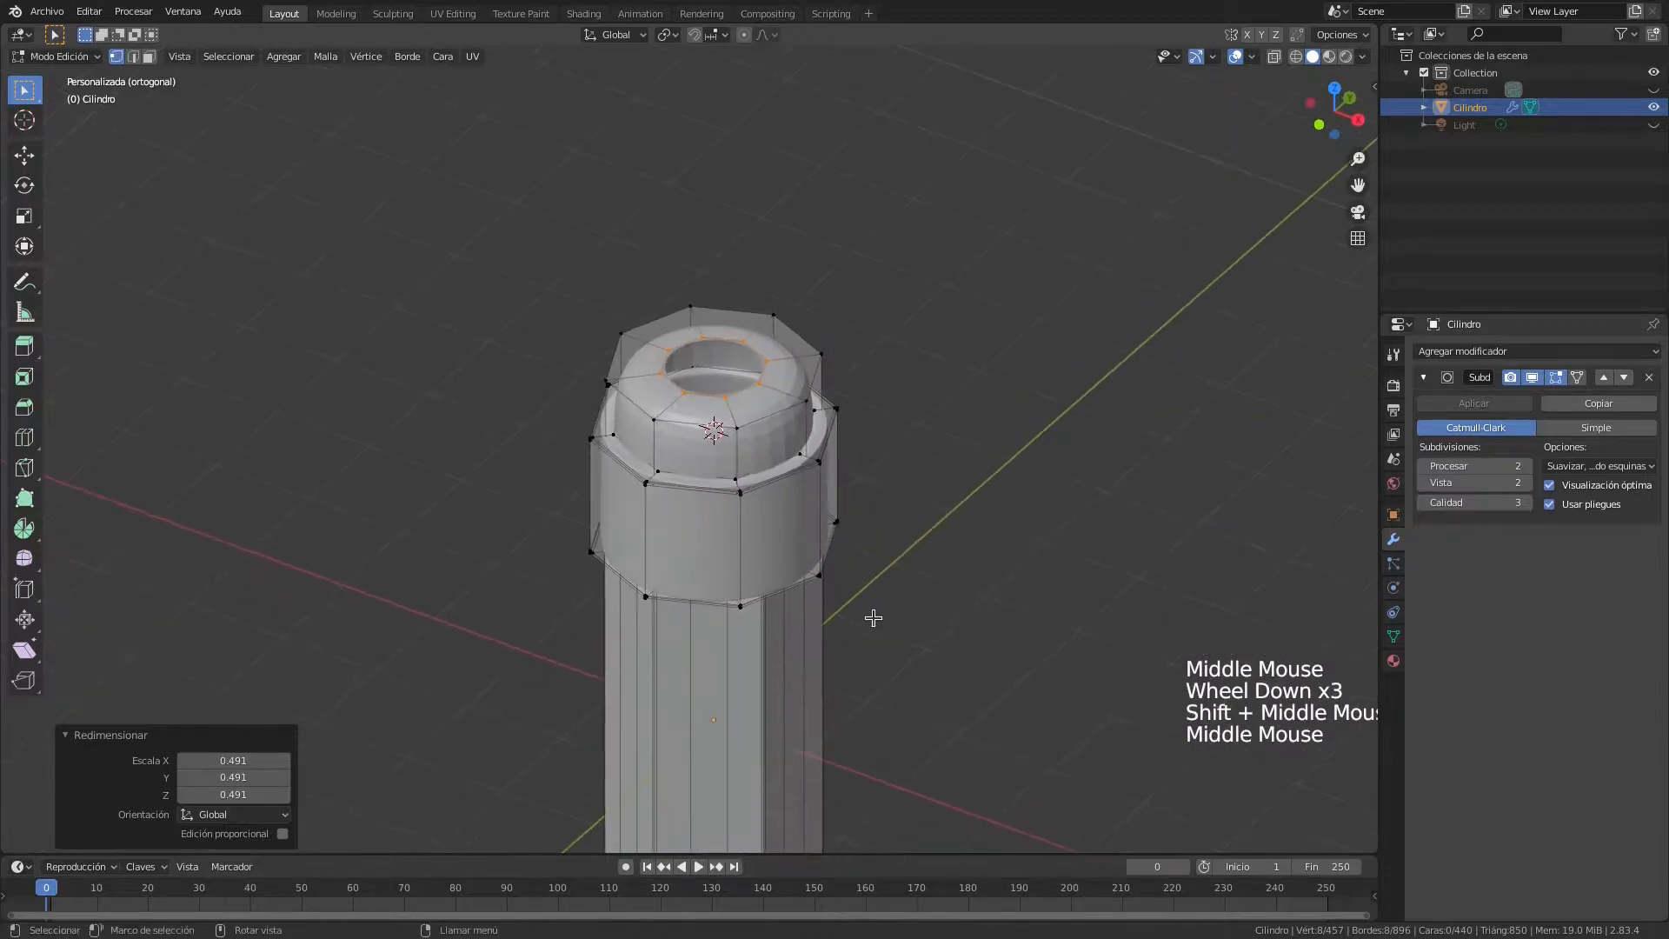
key("d")
left_click_drag(1052, 410, 935, 524)
left_click_drag(402, 580, 517, 619)
right_click_drag(398, 585, 555, 631)
key("d")
mouse_move(1074, 433)
right_mouse_down()
mouse_move(999, 473)
mouse_move(1039, 423)
right_mouse_up()
key("d")
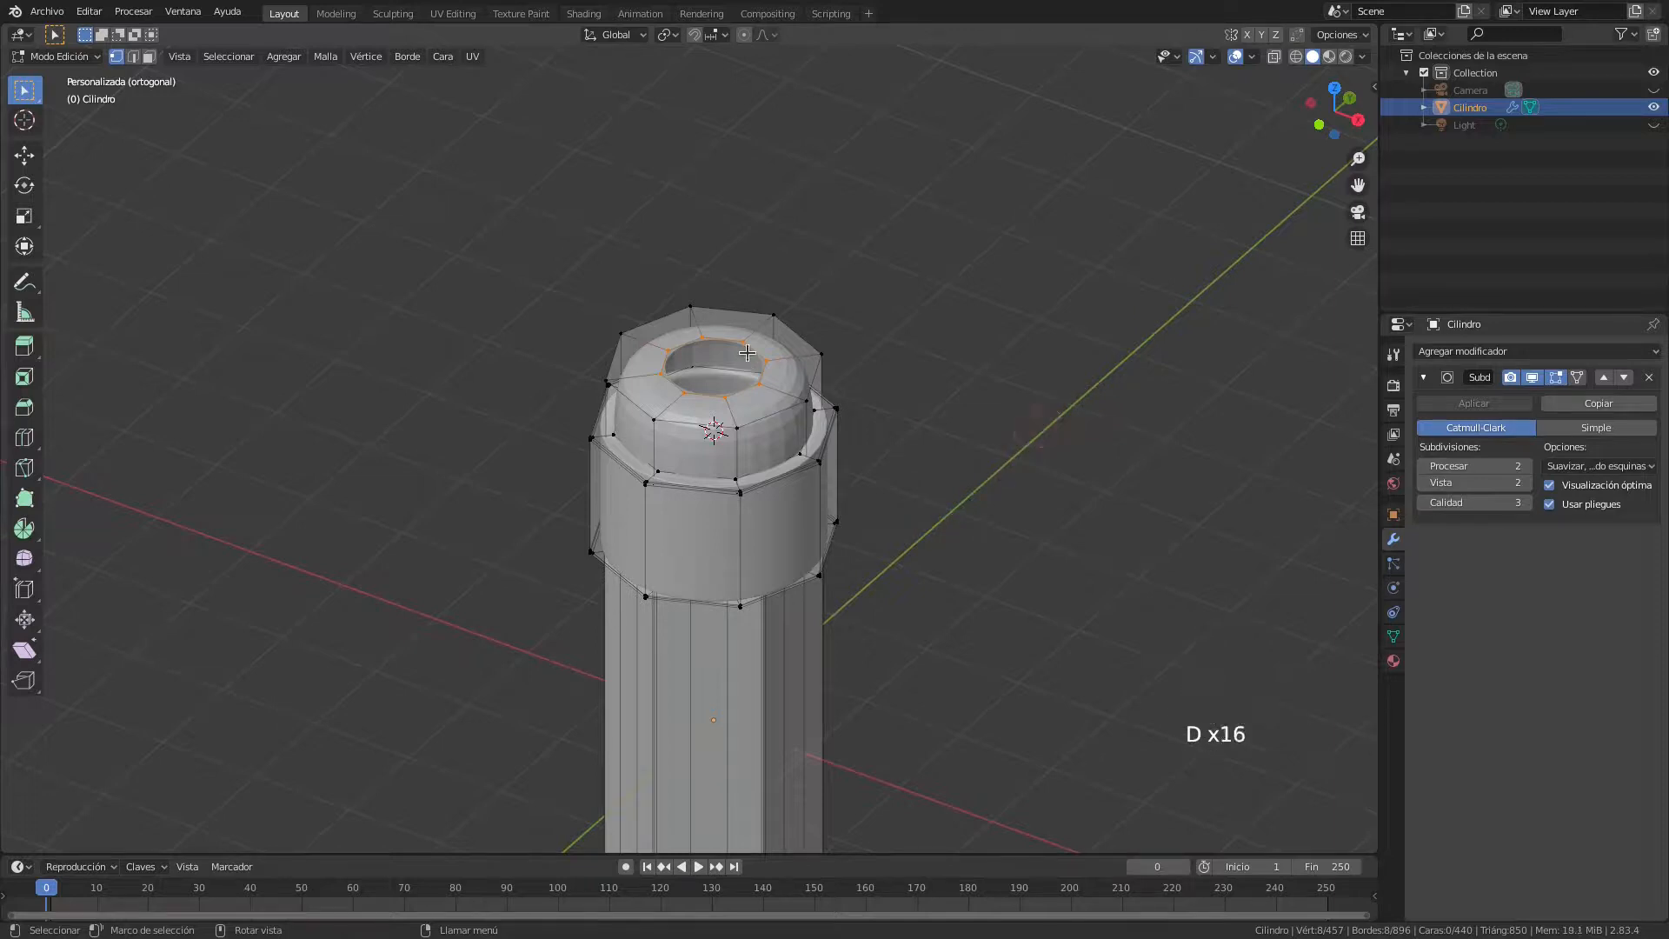
Deselect two opposite vertices of the eraser's inner top loop and close the hole with Grid Fill at span 1 and offset 0
key("shift")
left_click(742, 340, "shift")
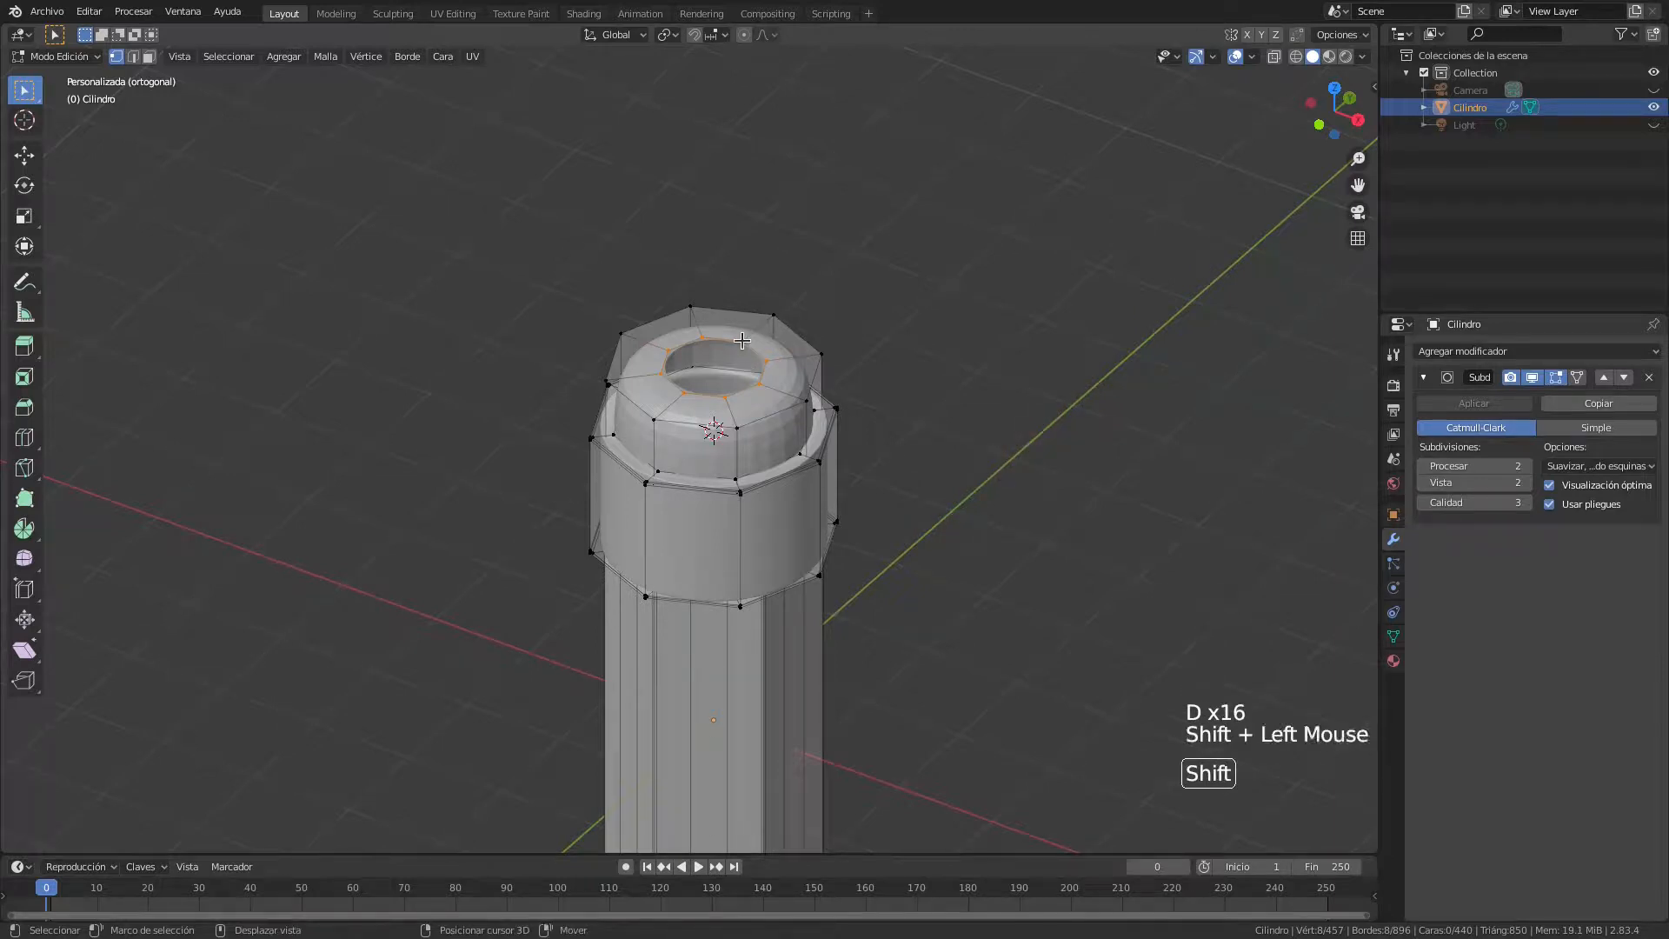
left_click(682, 394, "shift")
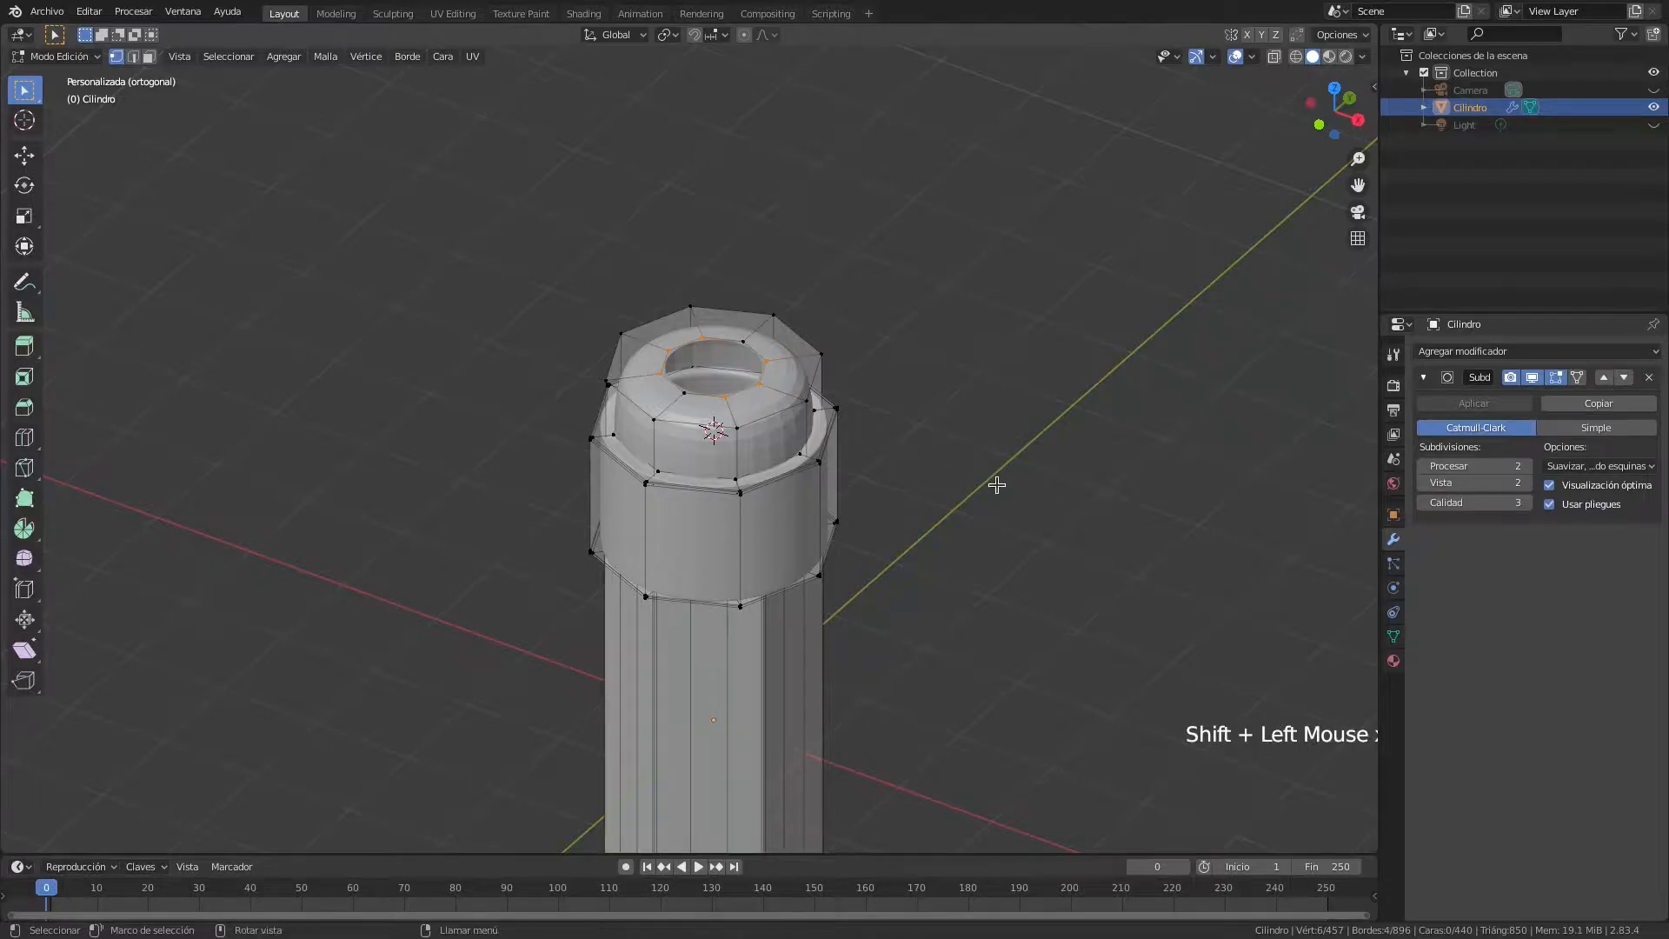
scroll(957, 484, "up", 2)
scroll(922, 461, "down", 1)
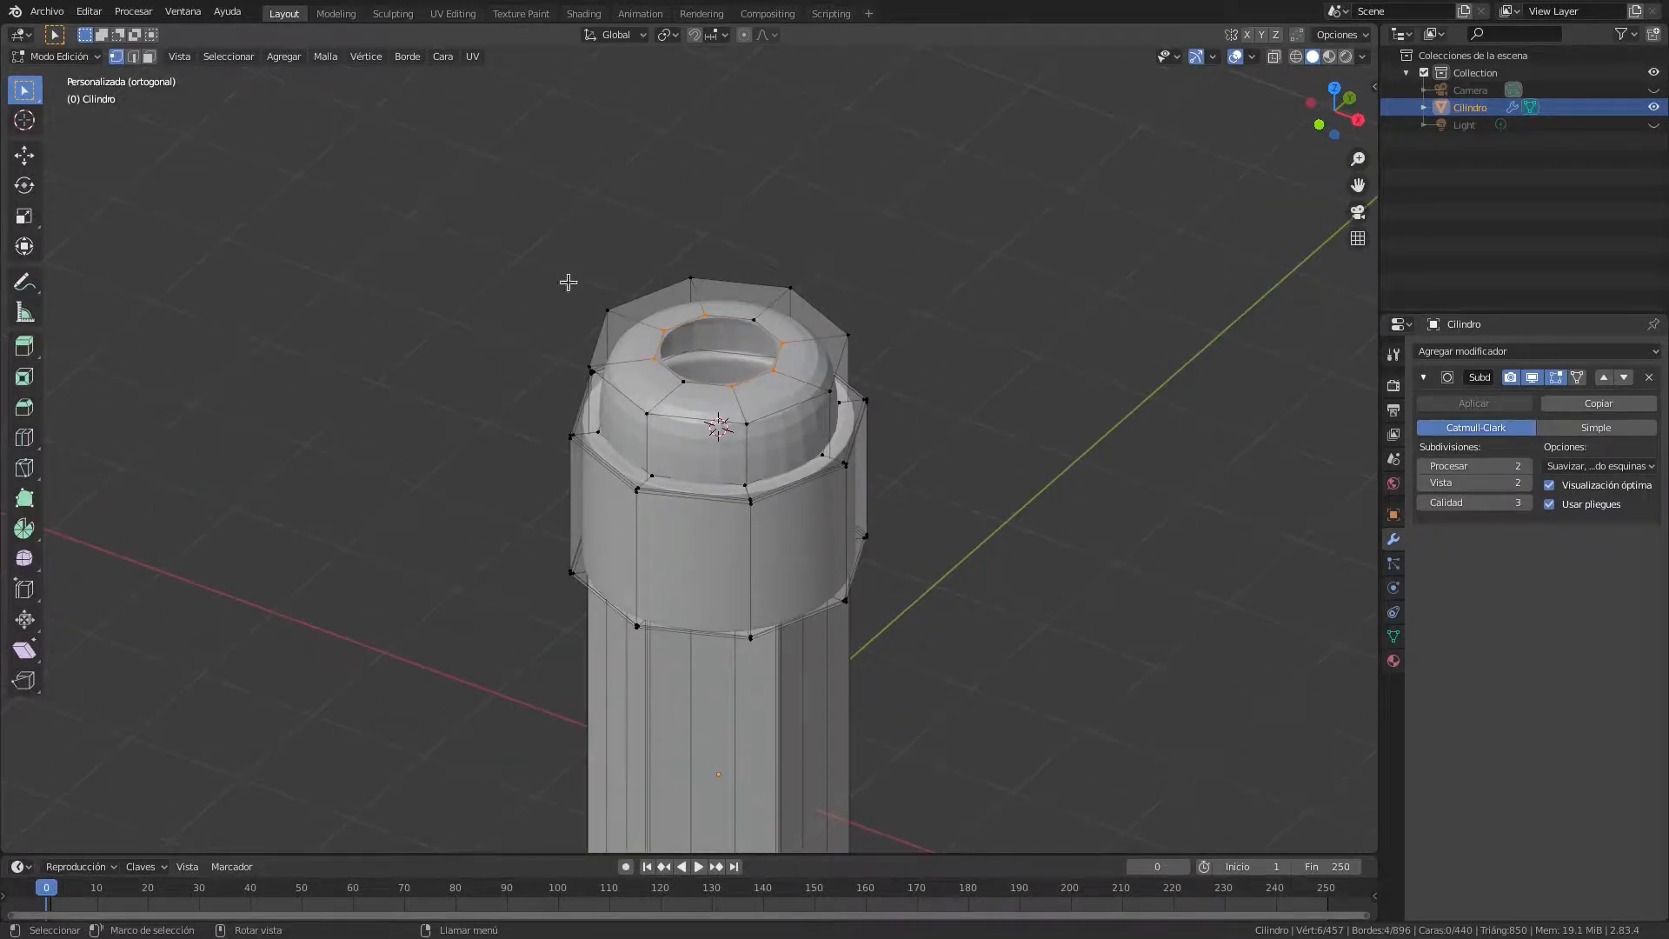
scroll(779, 375, "up", 1)
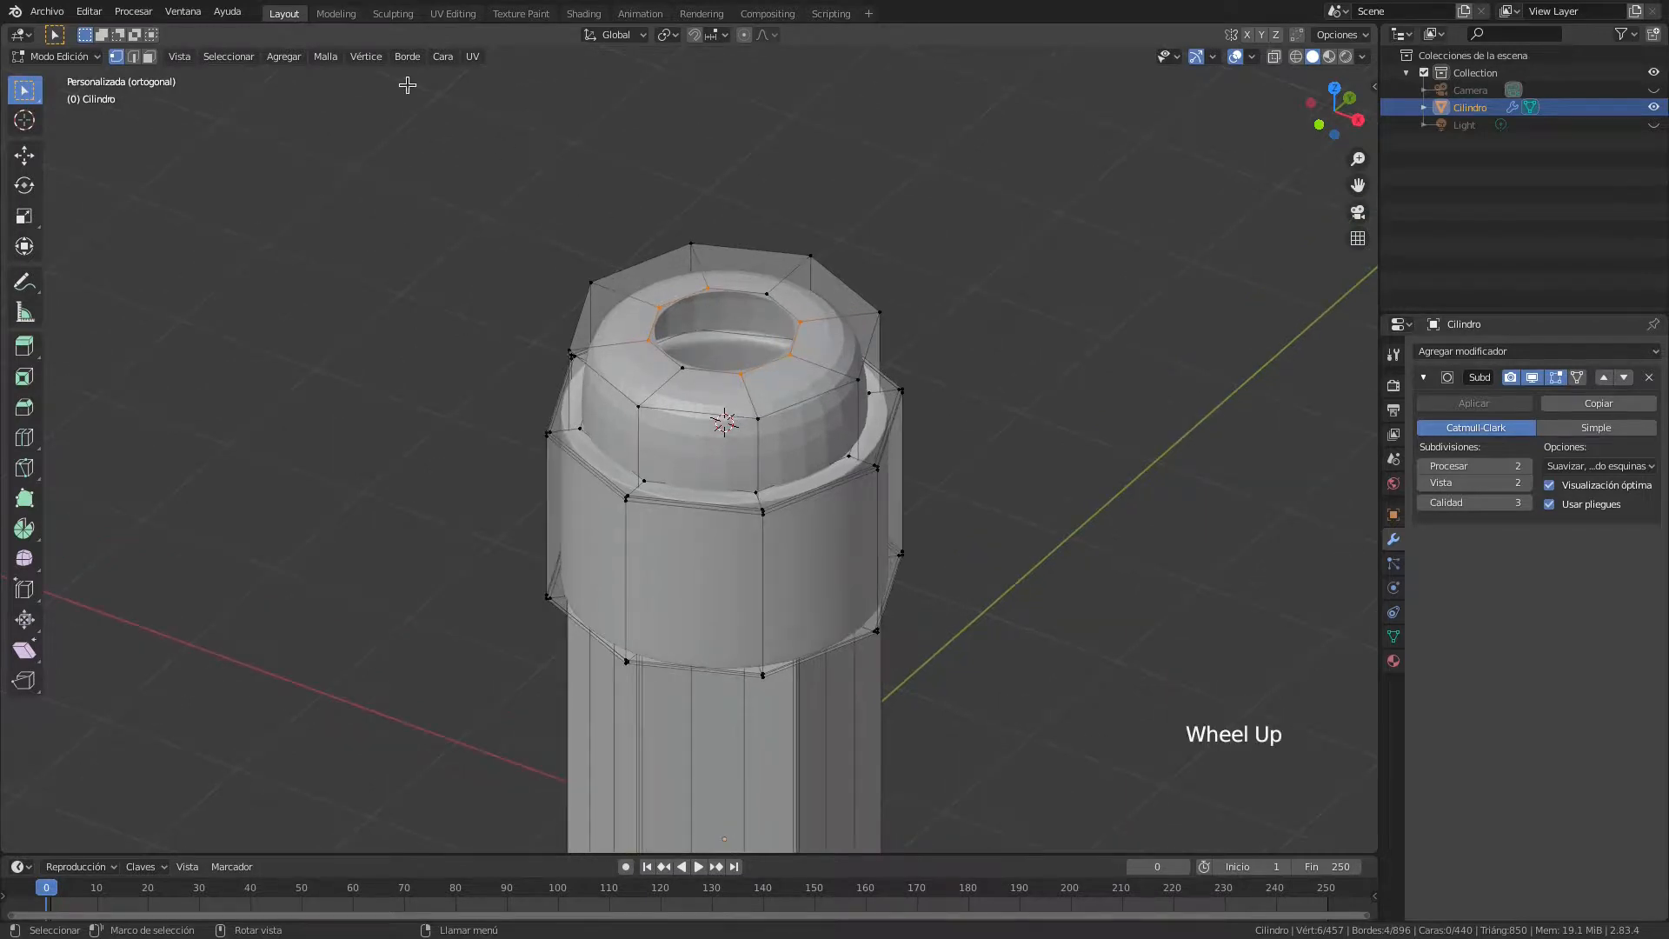
left_click(442, 57)
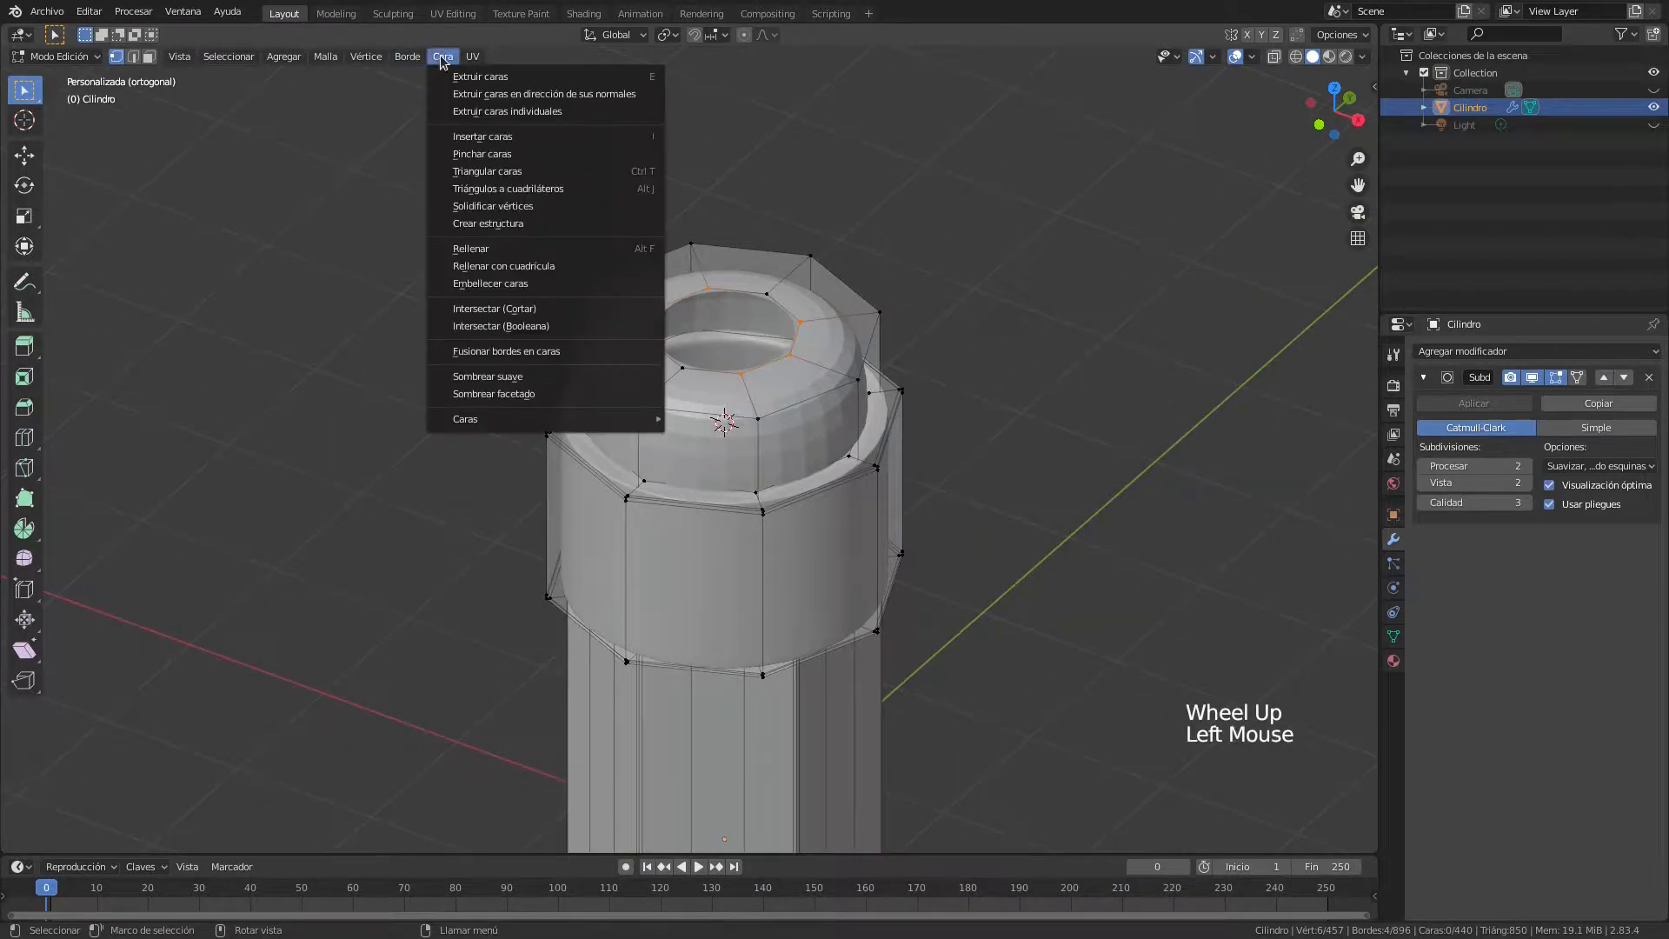
left_click(532, 270)
scroll(778, 326, "up", 1)
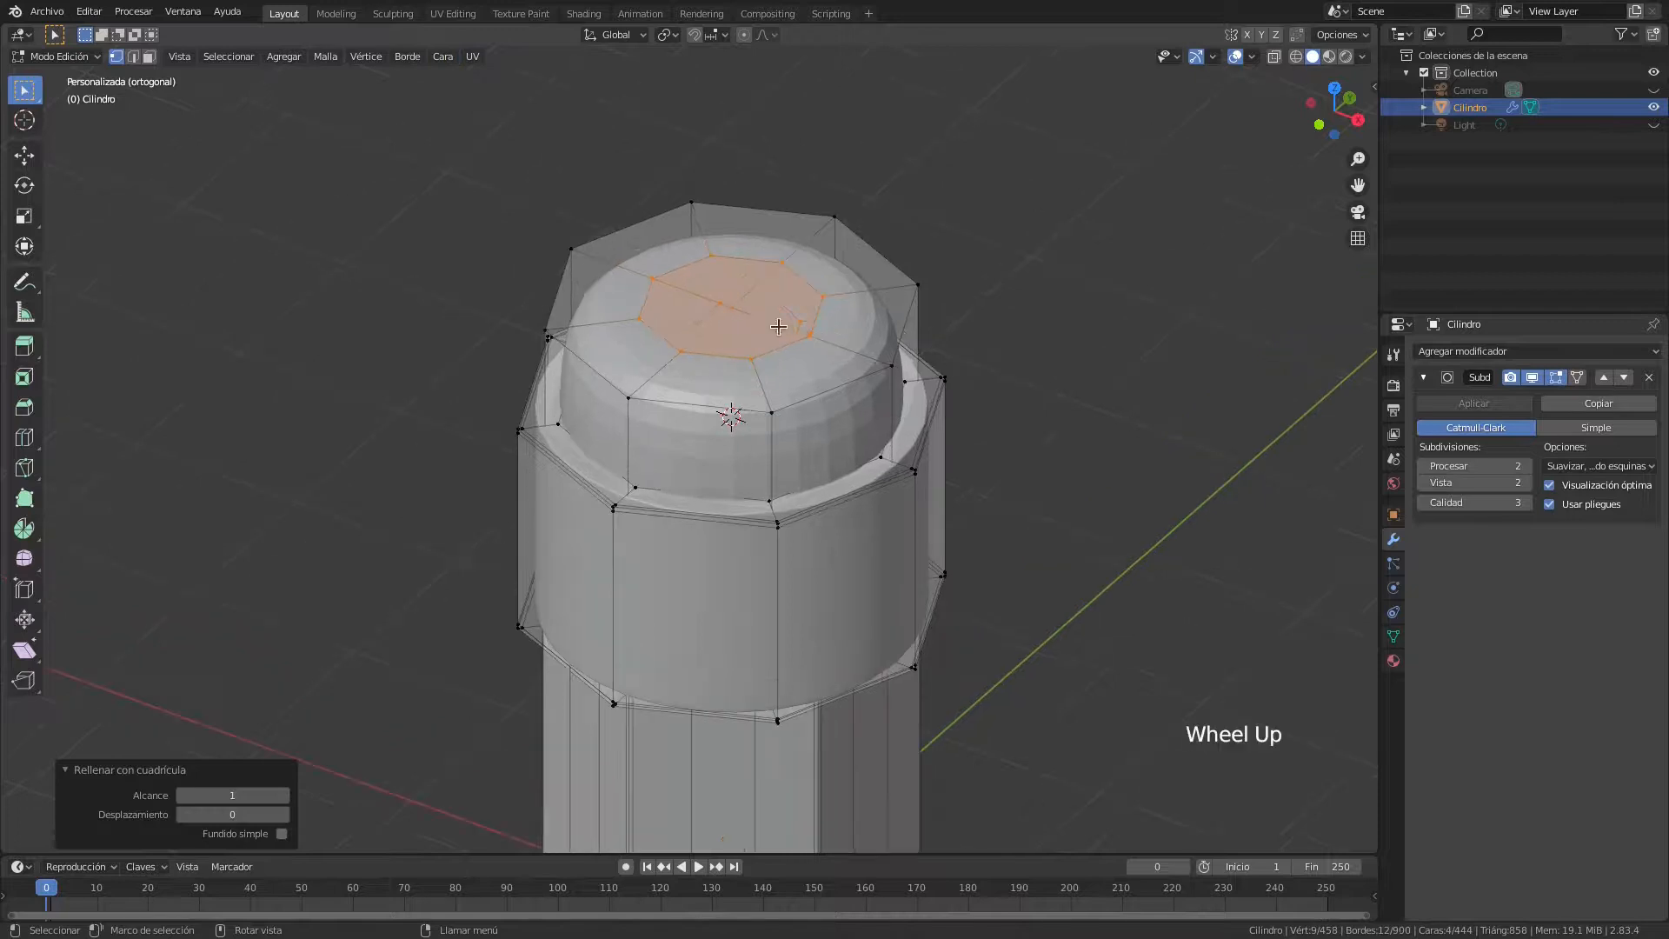
Move the filled cap faces of the eraser up about 0.16 m along Z
scroll(765, 379, "down", 1)
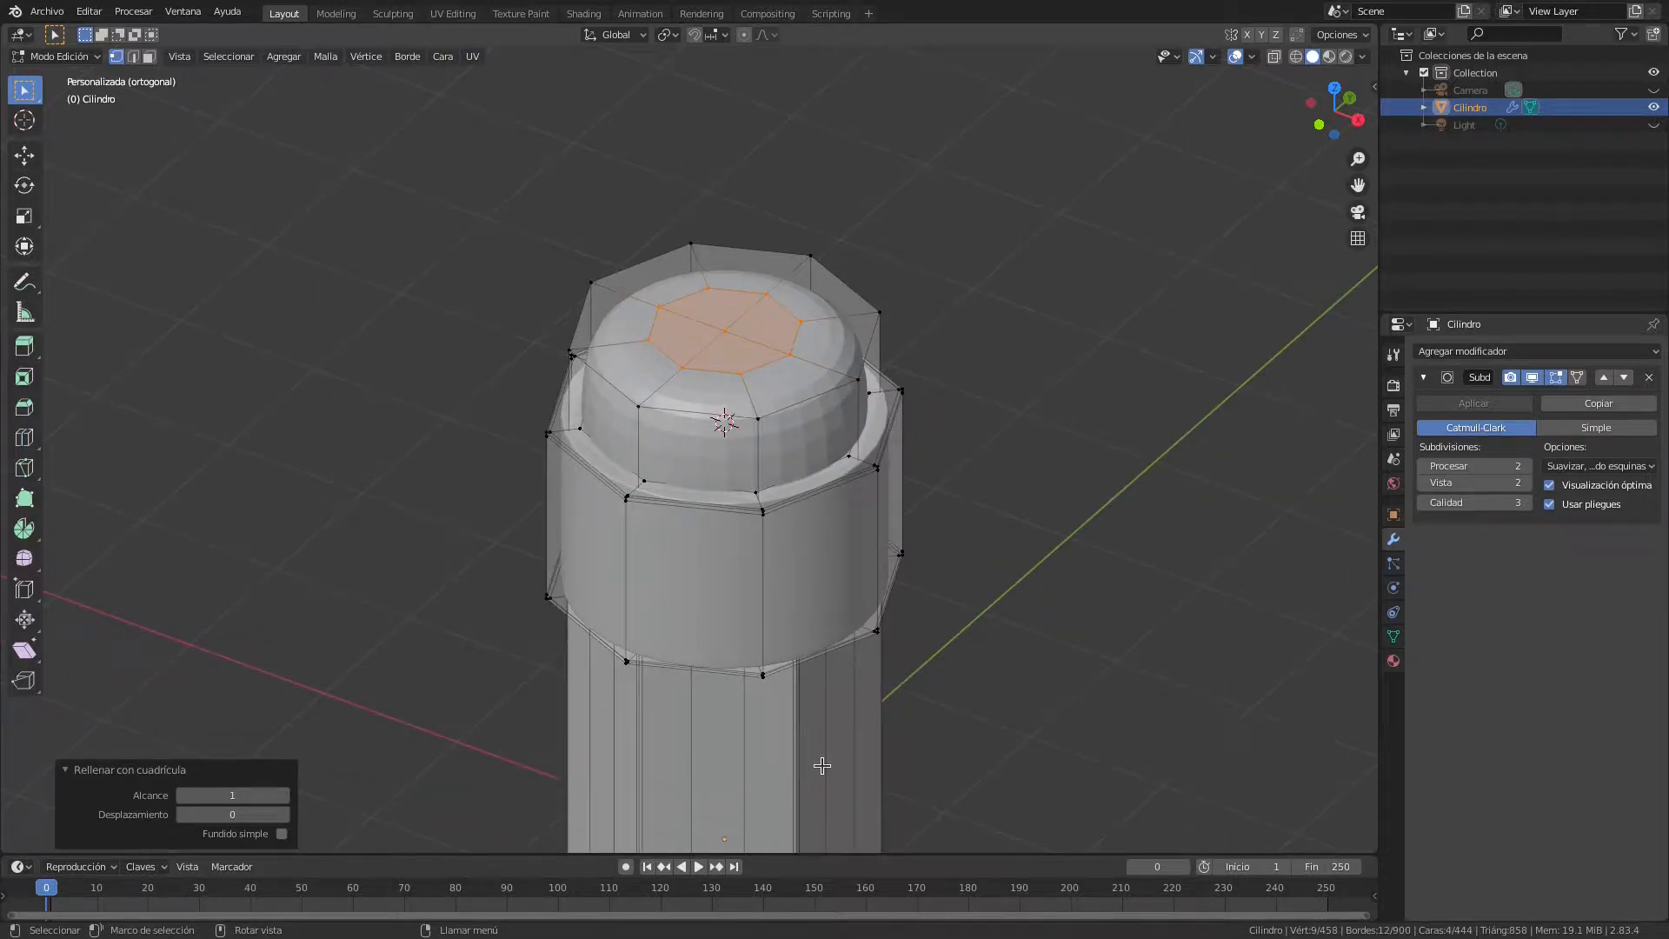
middle_click_drag(837, 516, 828, 503)
middle_click_drag(839, 371, 845, 395)
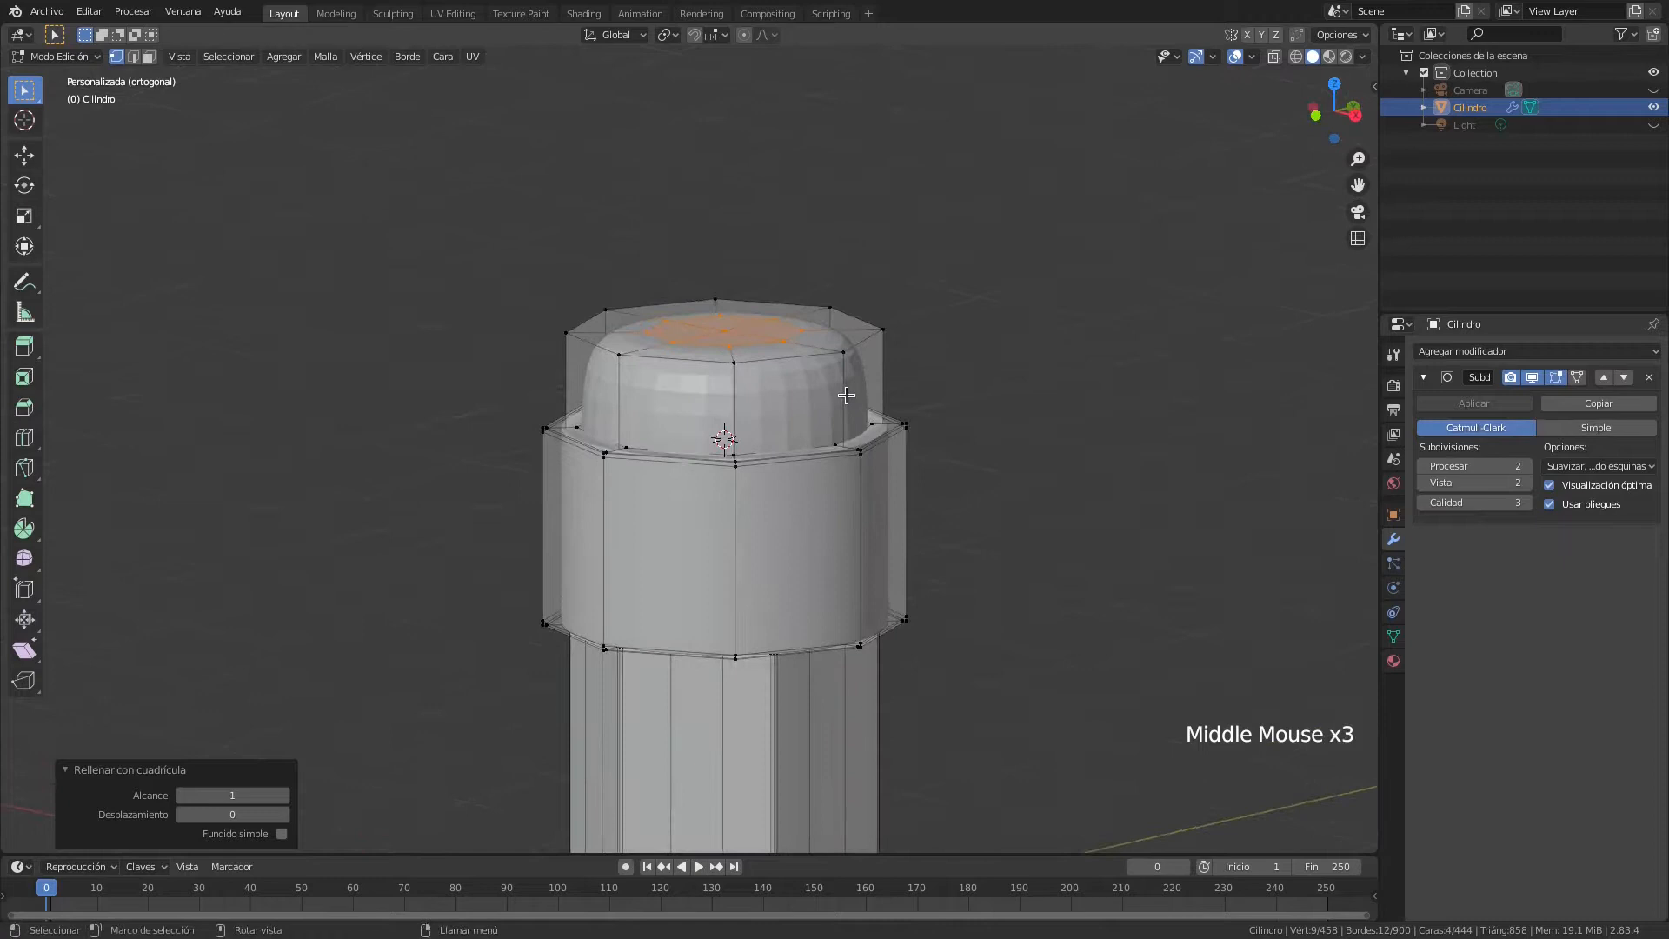
key("KP_1")
scroll(848, 392, "down", 6)
scroll(812, 495, "up", 3)
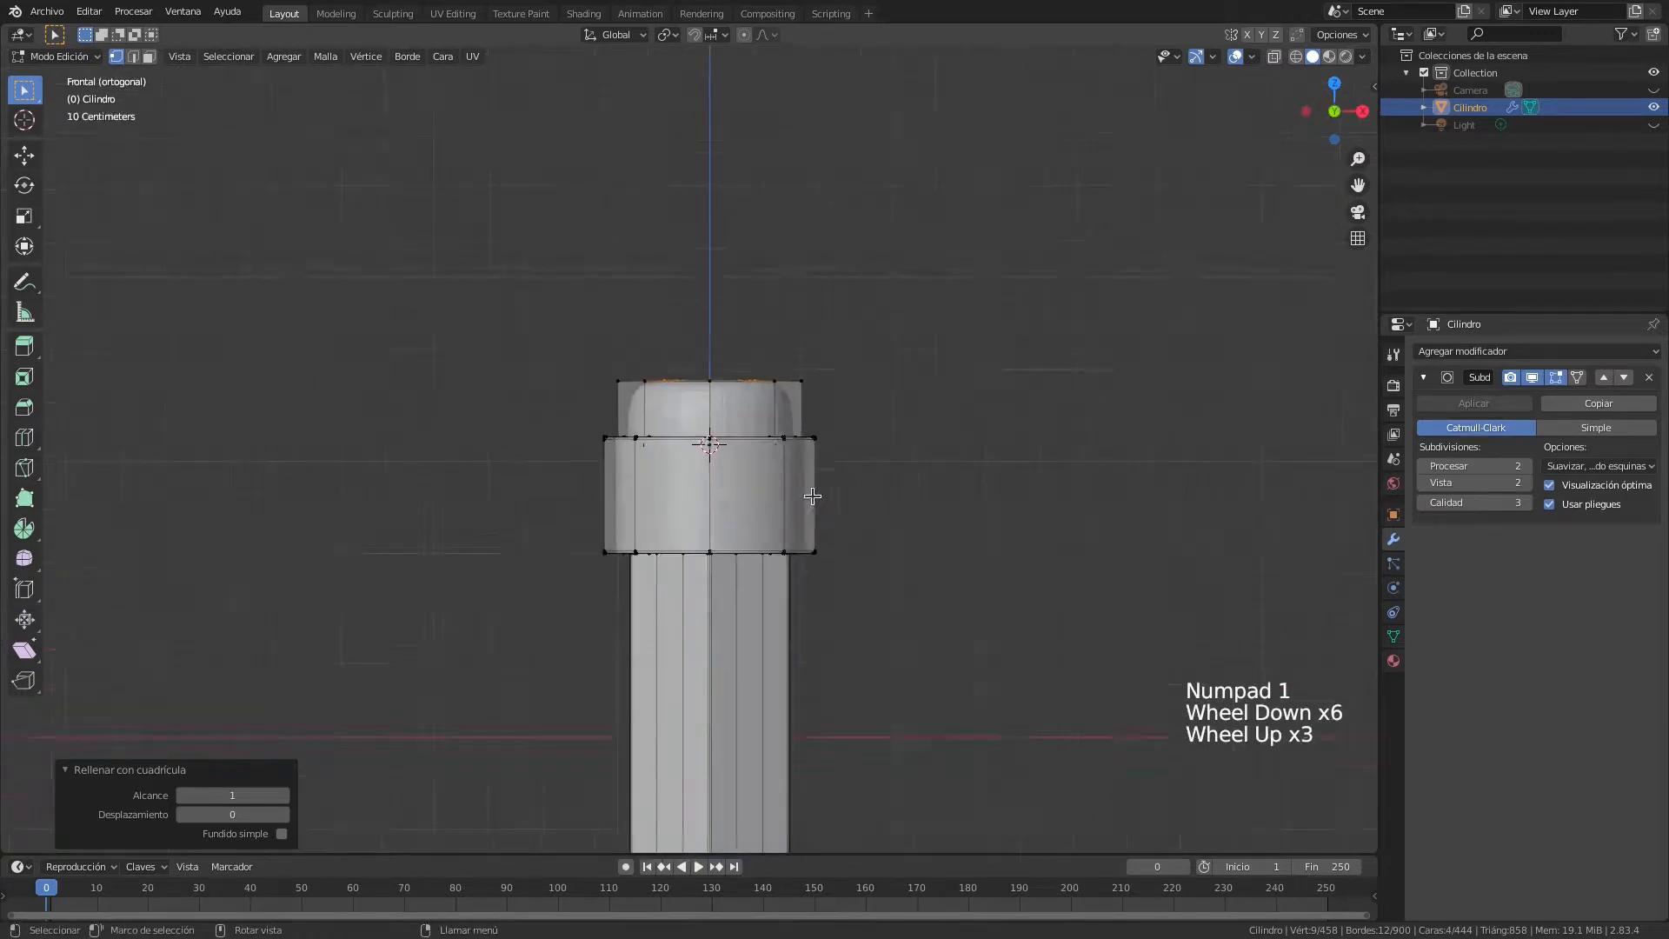
scroll(817, 445, "up", 3)
middle_click_drag(821, 442, 825, 439)
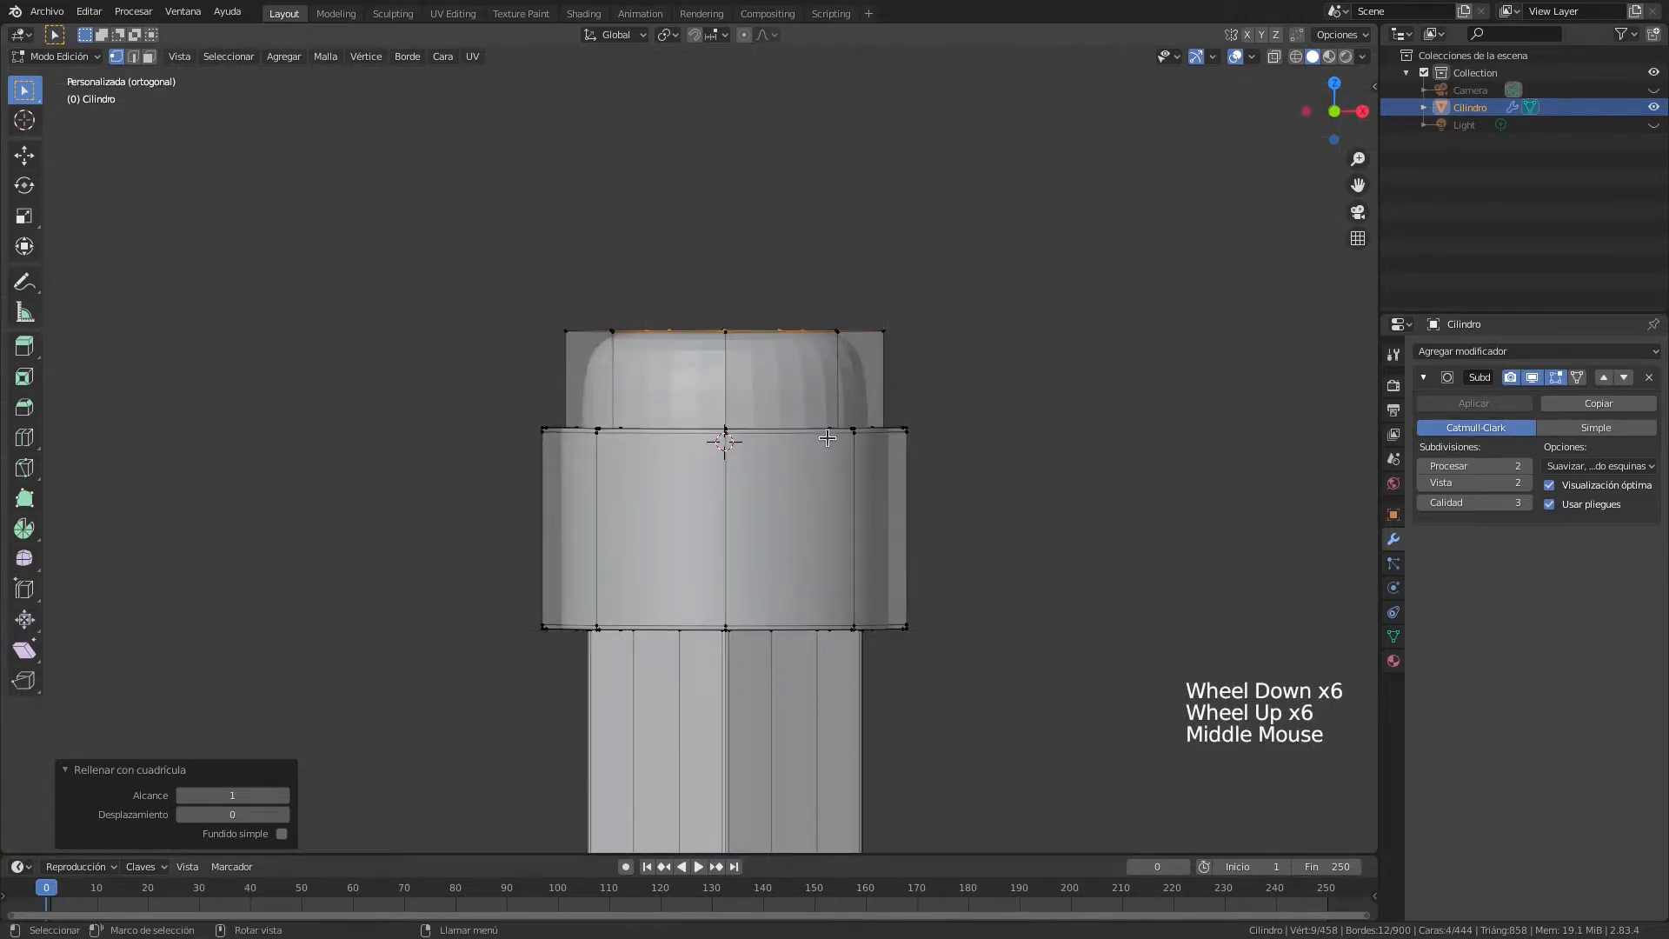
key("g")
key("z")
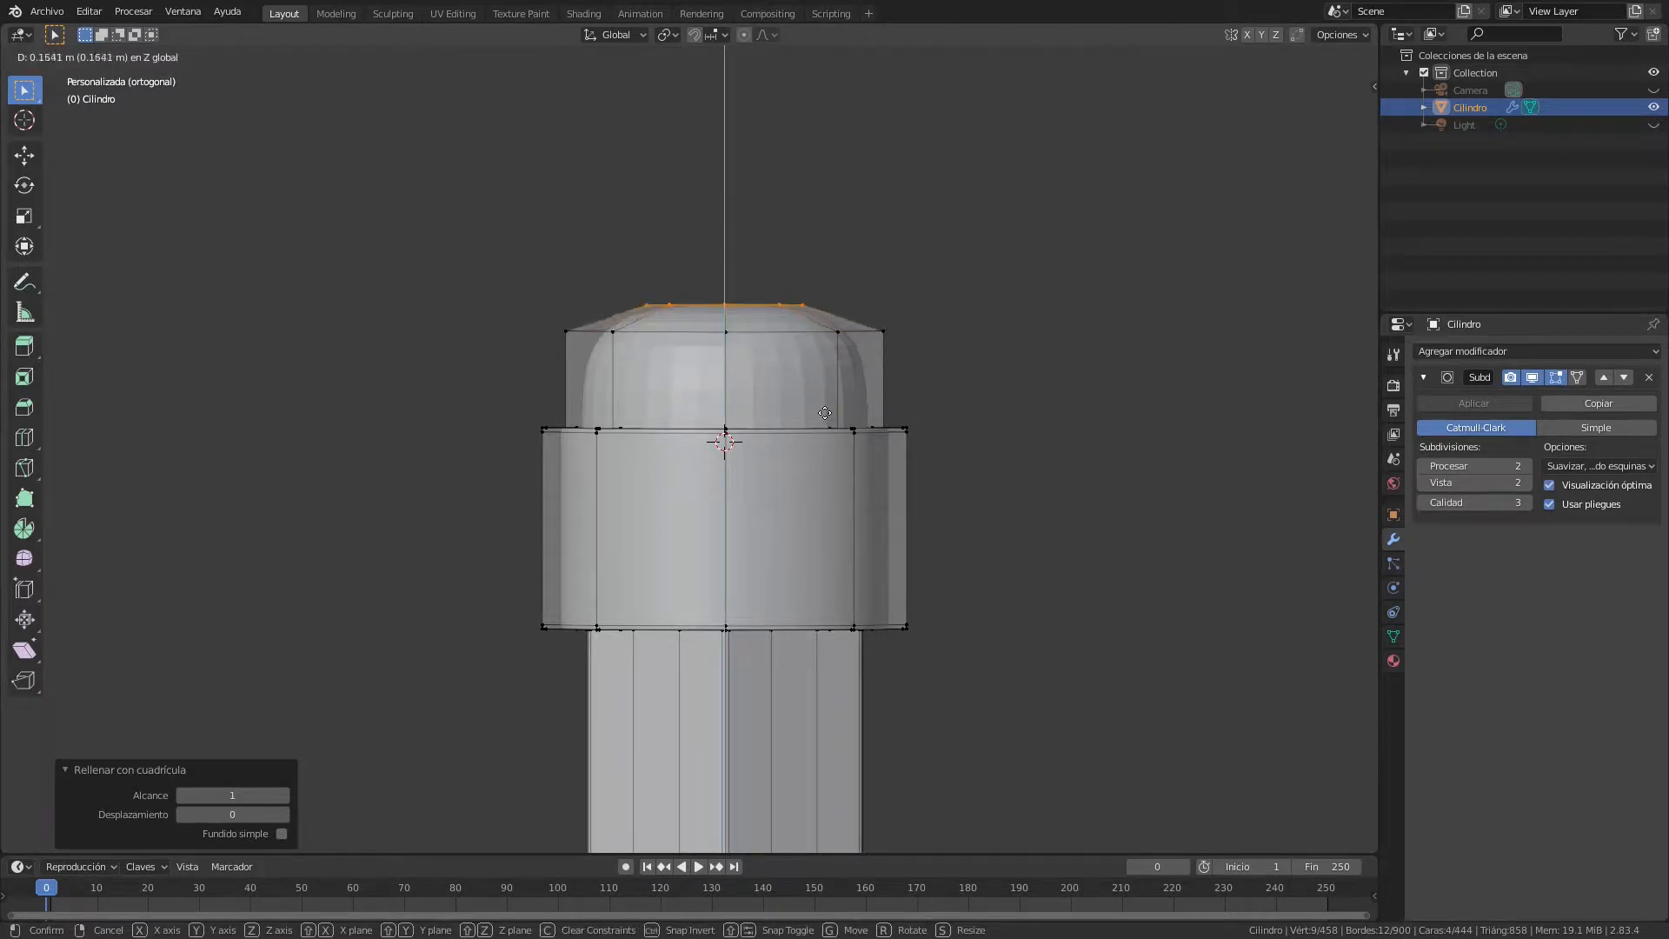
left_click(825, 414)
middle_click_drag(804, 365, 774, 393)
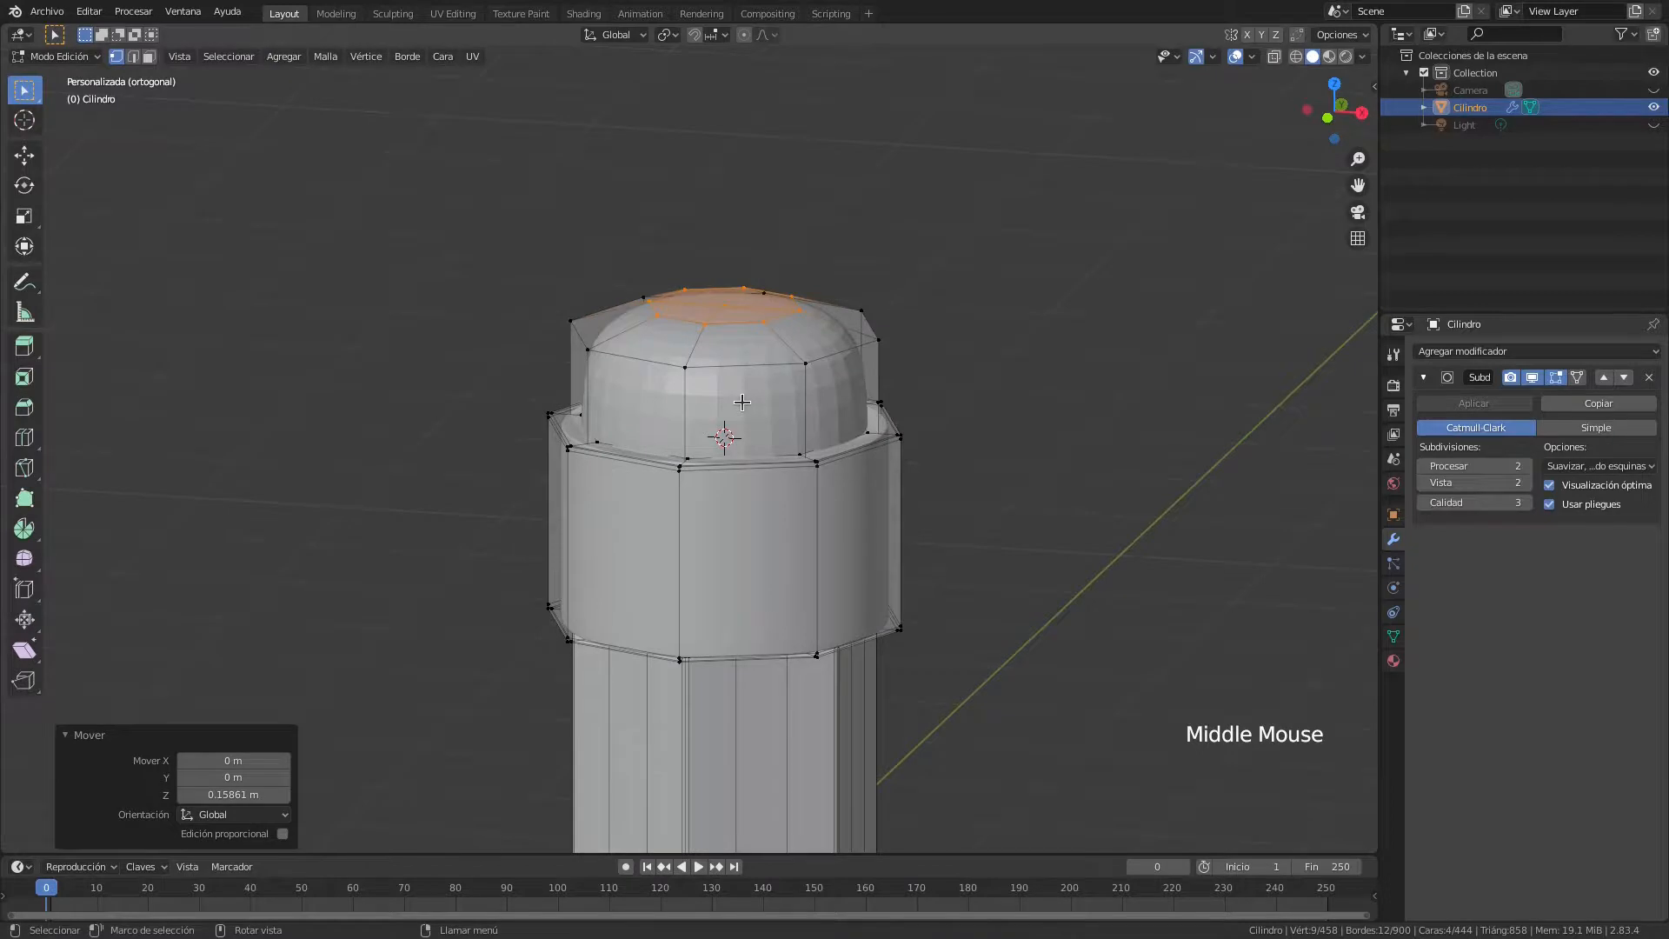
Clear the selection, select the eraser's outer top edge loop, and lower it about 0.25 m along Z
key("alt+a")
left_click(738, 365, "alt+shift")
scroll(880, 447, "down", 2)
scroll(880, 447, "up", 1)
scroll(883, 447, "up", 1)
key("g")
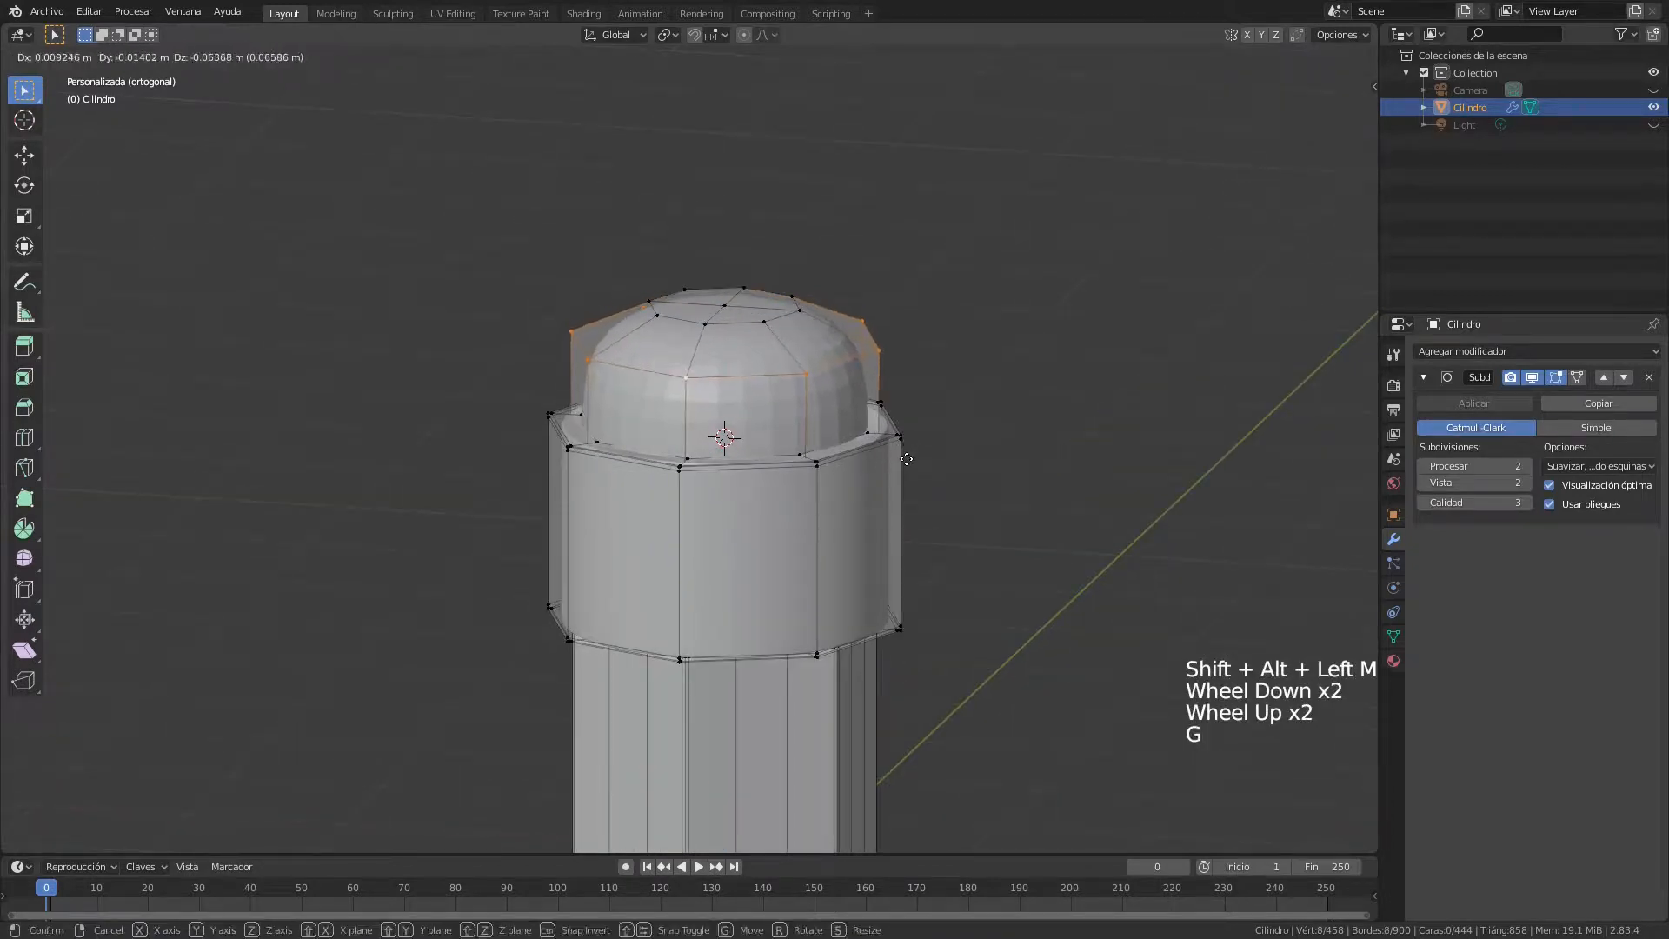
key("z")
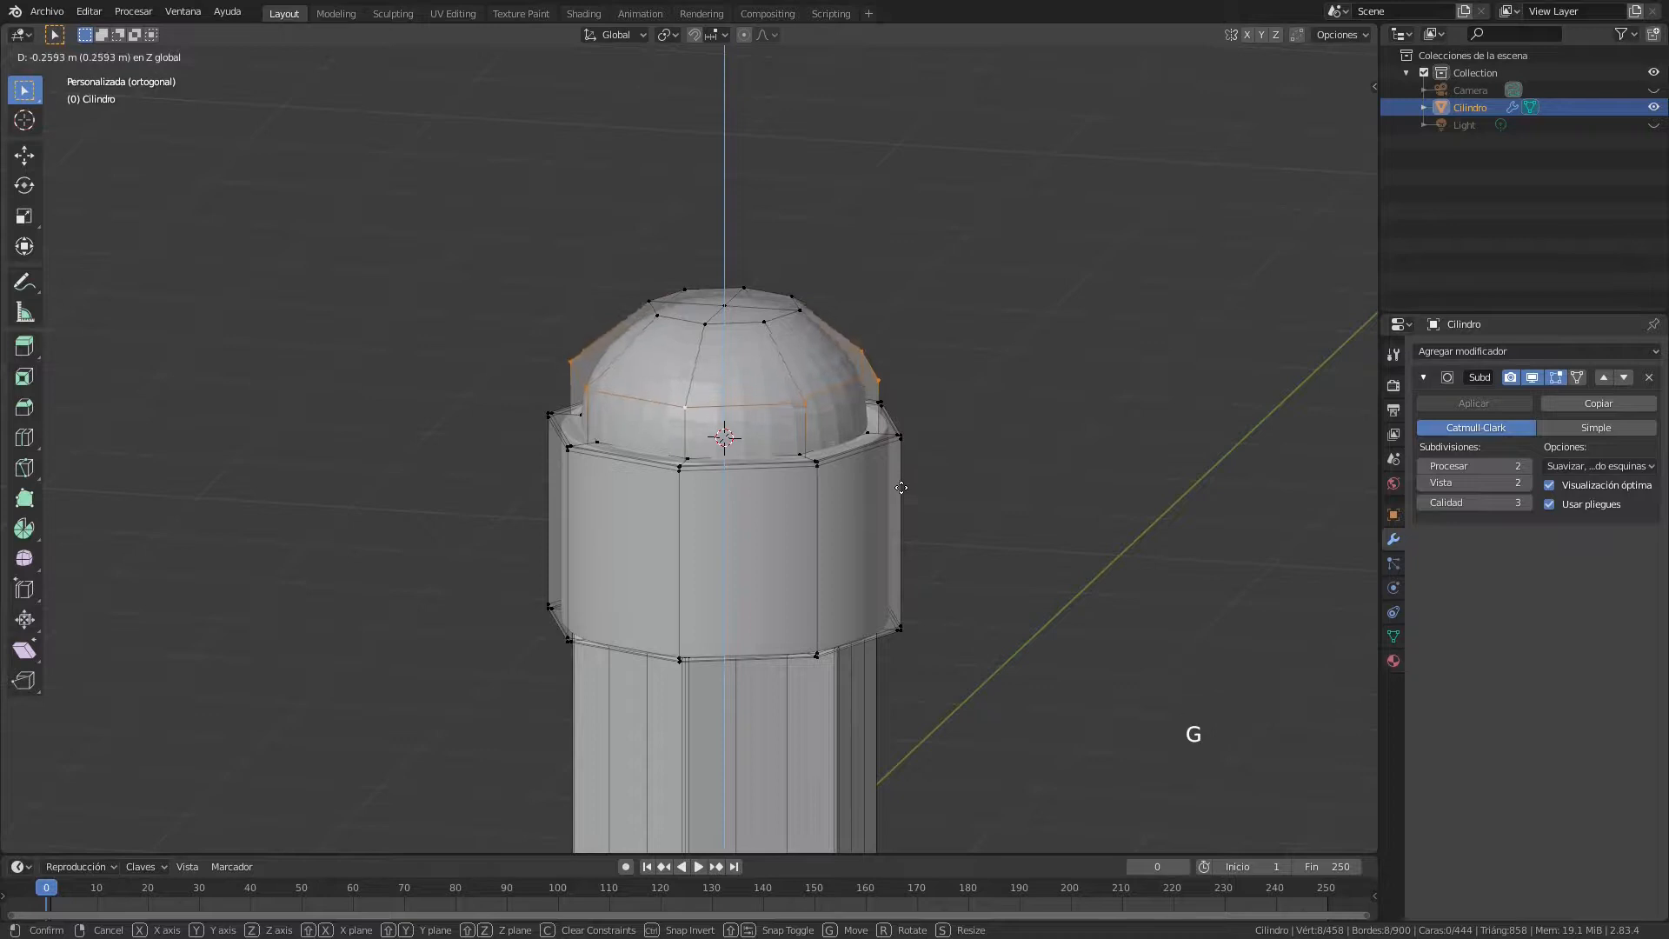
left_click(901, 487)
middle_click_drag(870, 445, 782, 287)
scroll(914, 421, "up", 1)
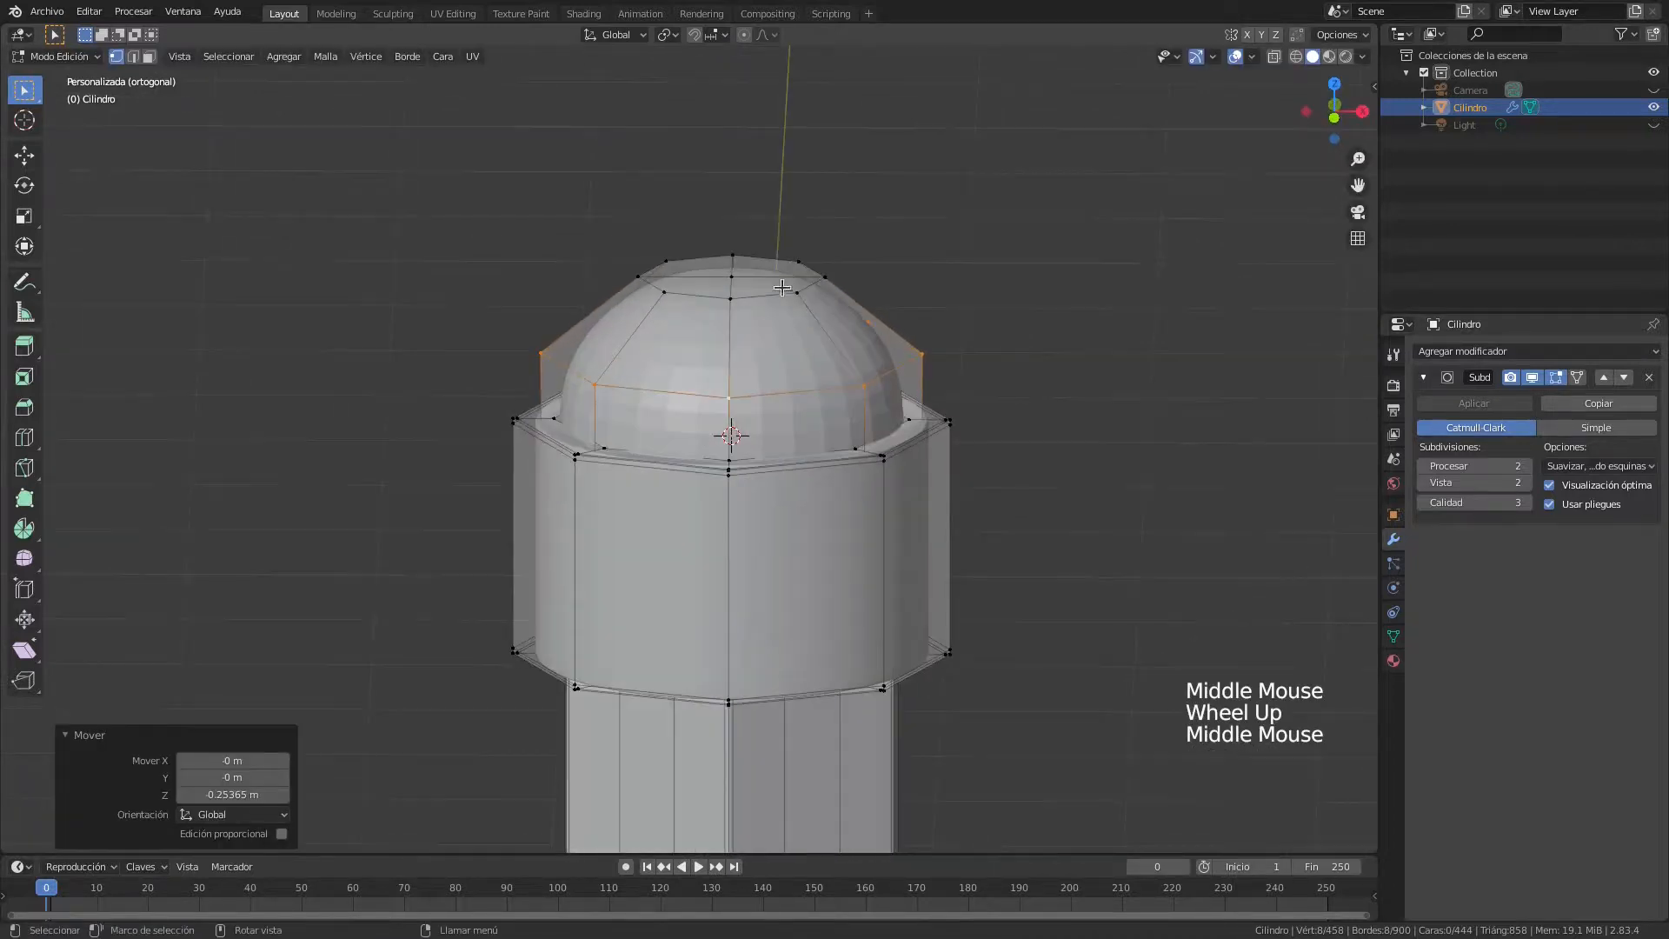
Select the center vertex of the eraser's cap and raise it about 0.04 m along Z
left_click(734, 276)
middle_click_drag(896, 396, 855, 392)
key("g")
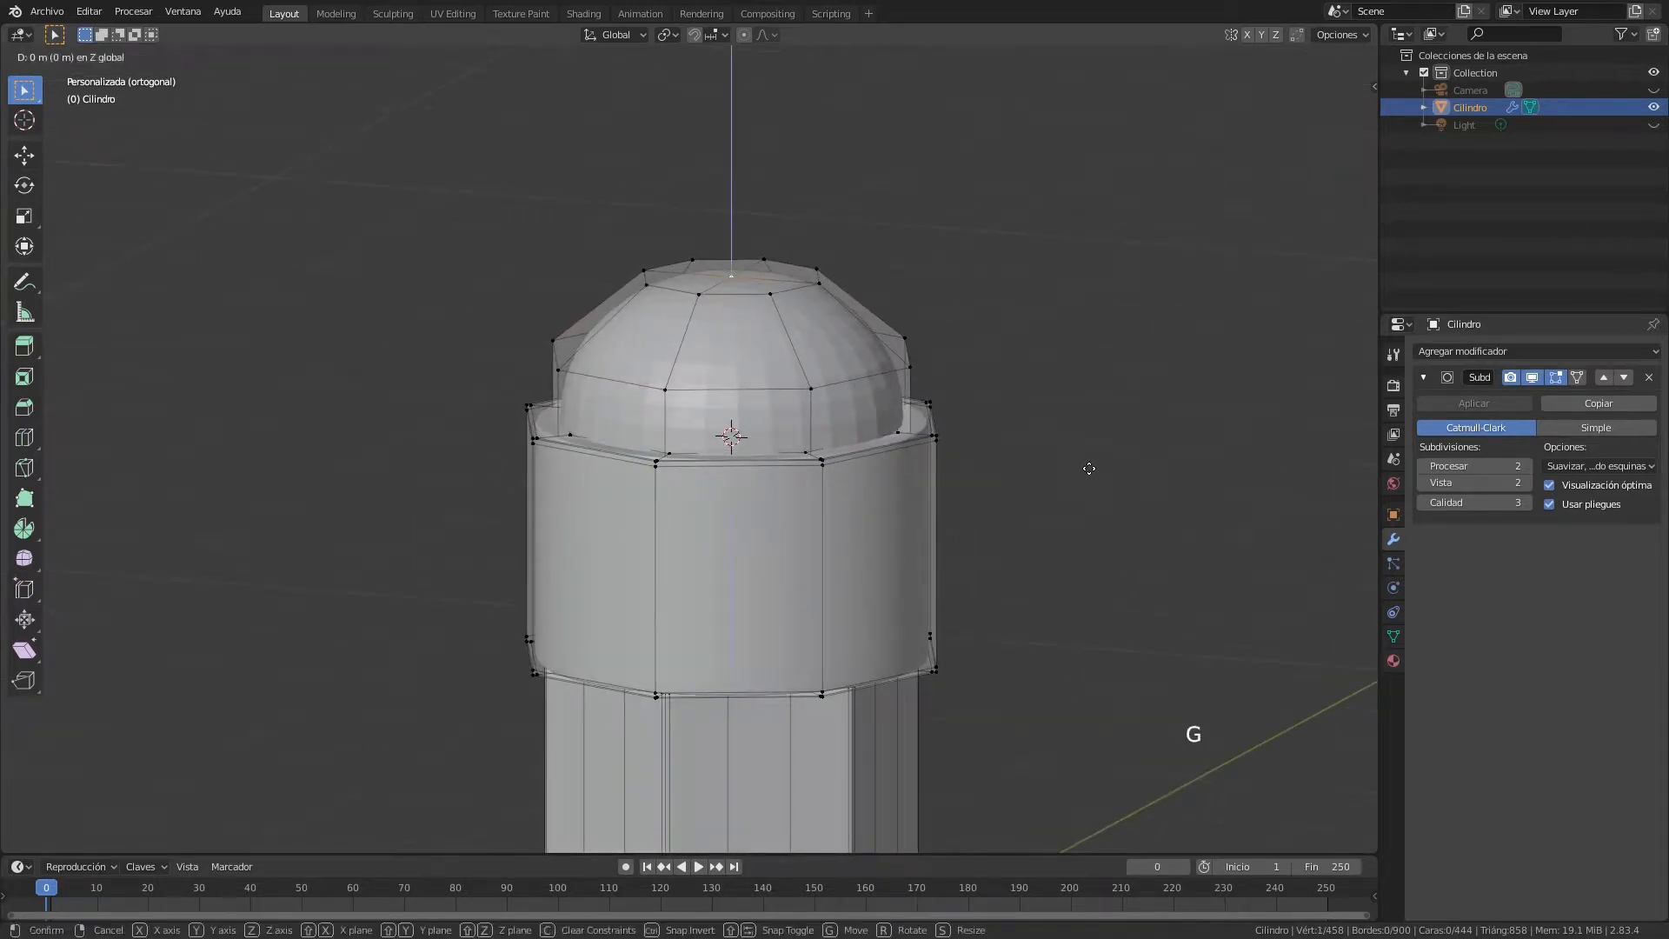
left_click(1087, 461)
key("KP_1")
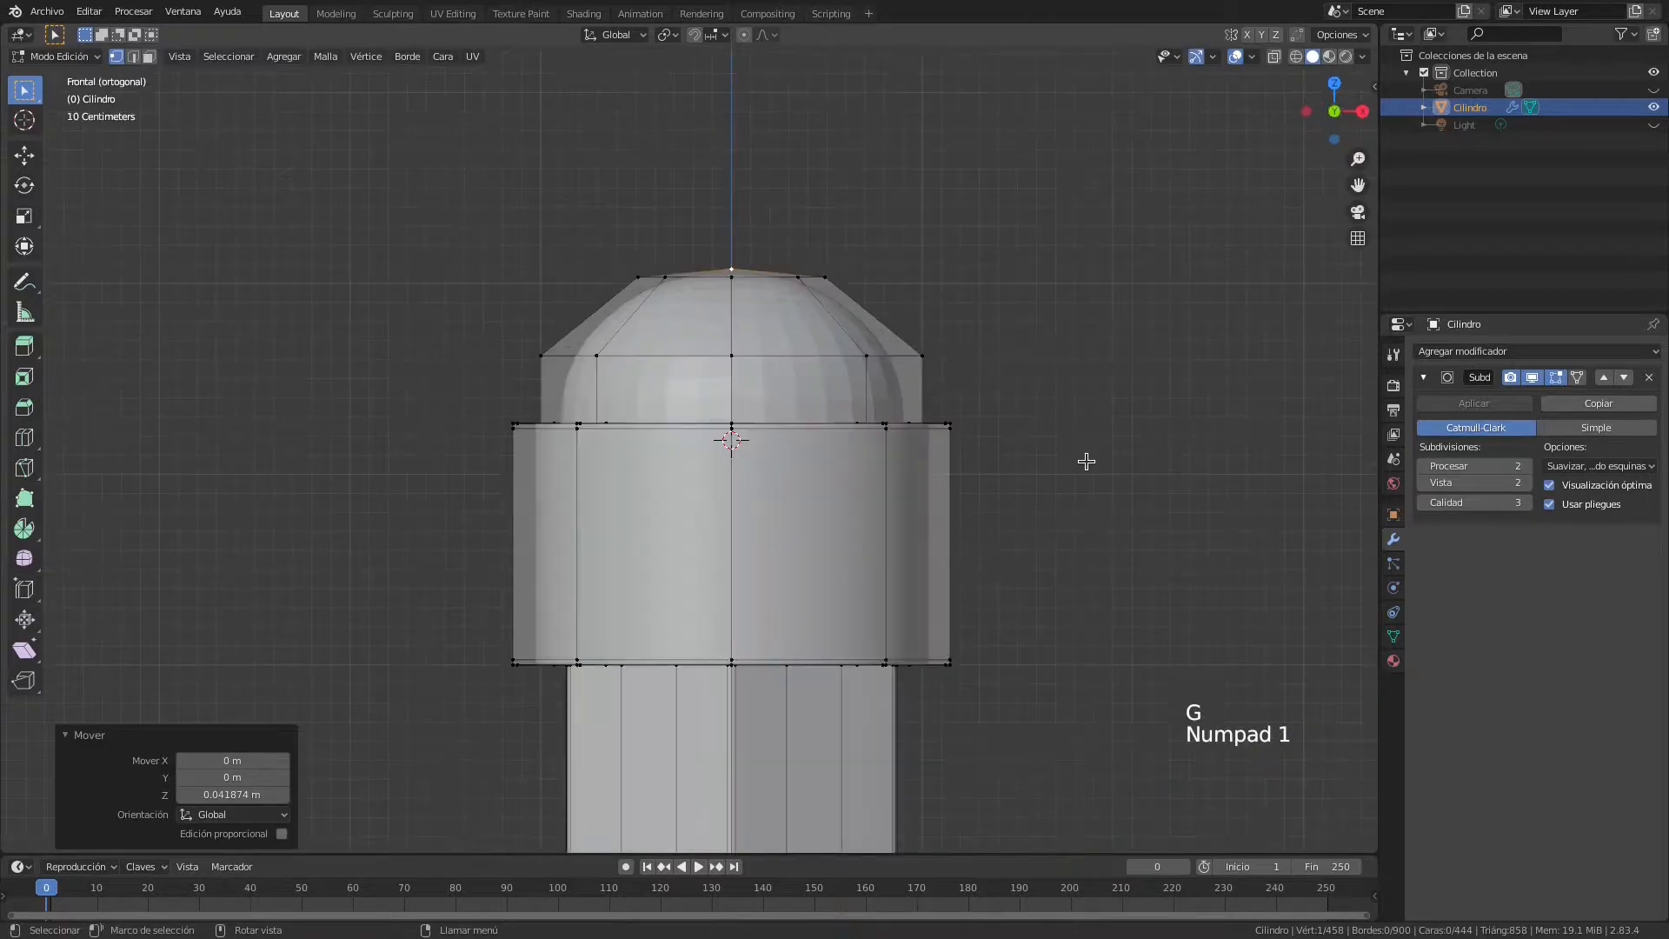
middle_click_drag(952, 369, 628, 346)
scroll(965, 409, "down", 1)
scroll(934, 452, "up", 2)
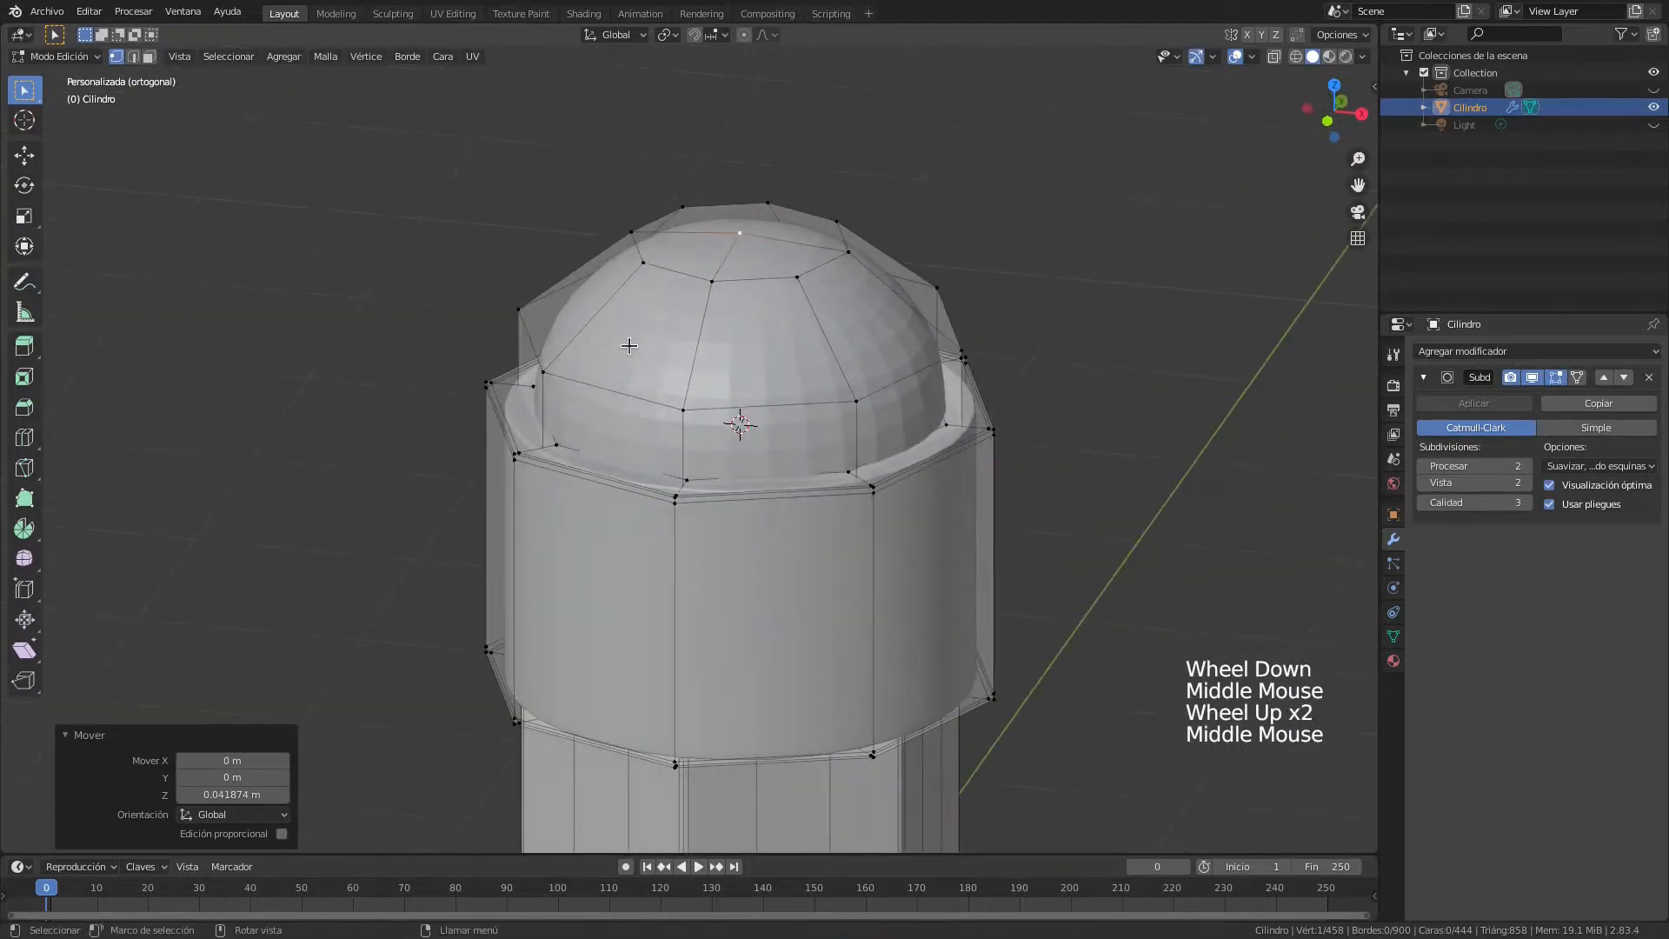
key("ctrl")
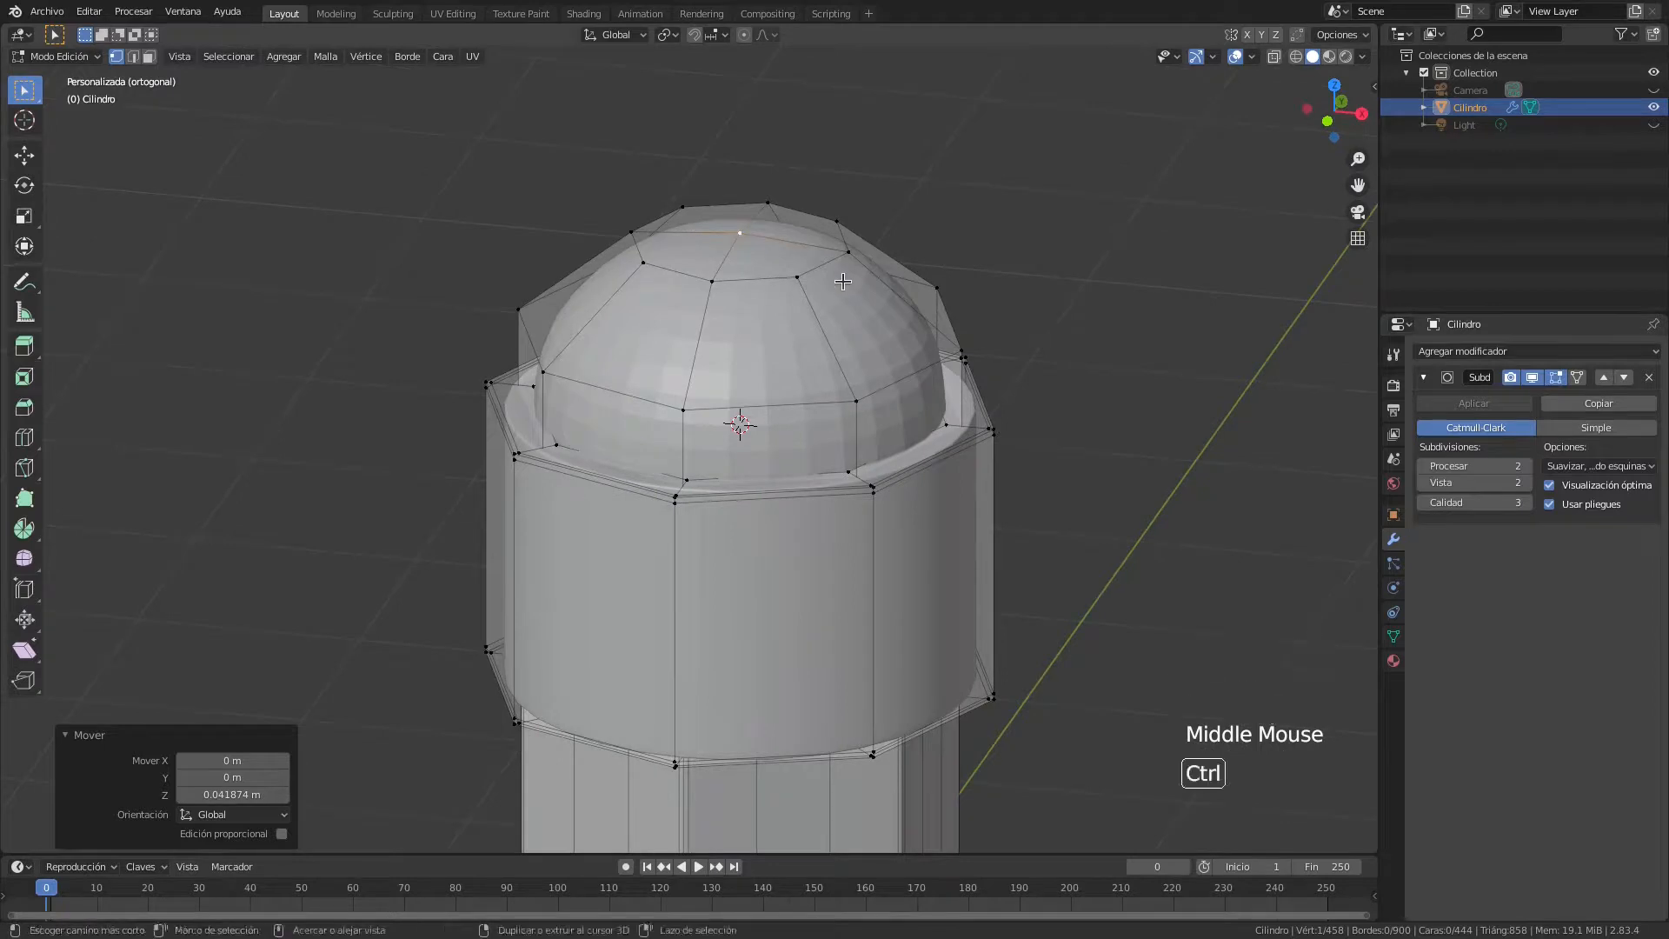
Grow the selection twice from the eraser cap's center vertex and scale the selected cap faces uniformly by about 1.10
key("ctrl+KP_Add")
key("ctrl+KP_Add")
middle_click_drag(770, 452, 825, 455)
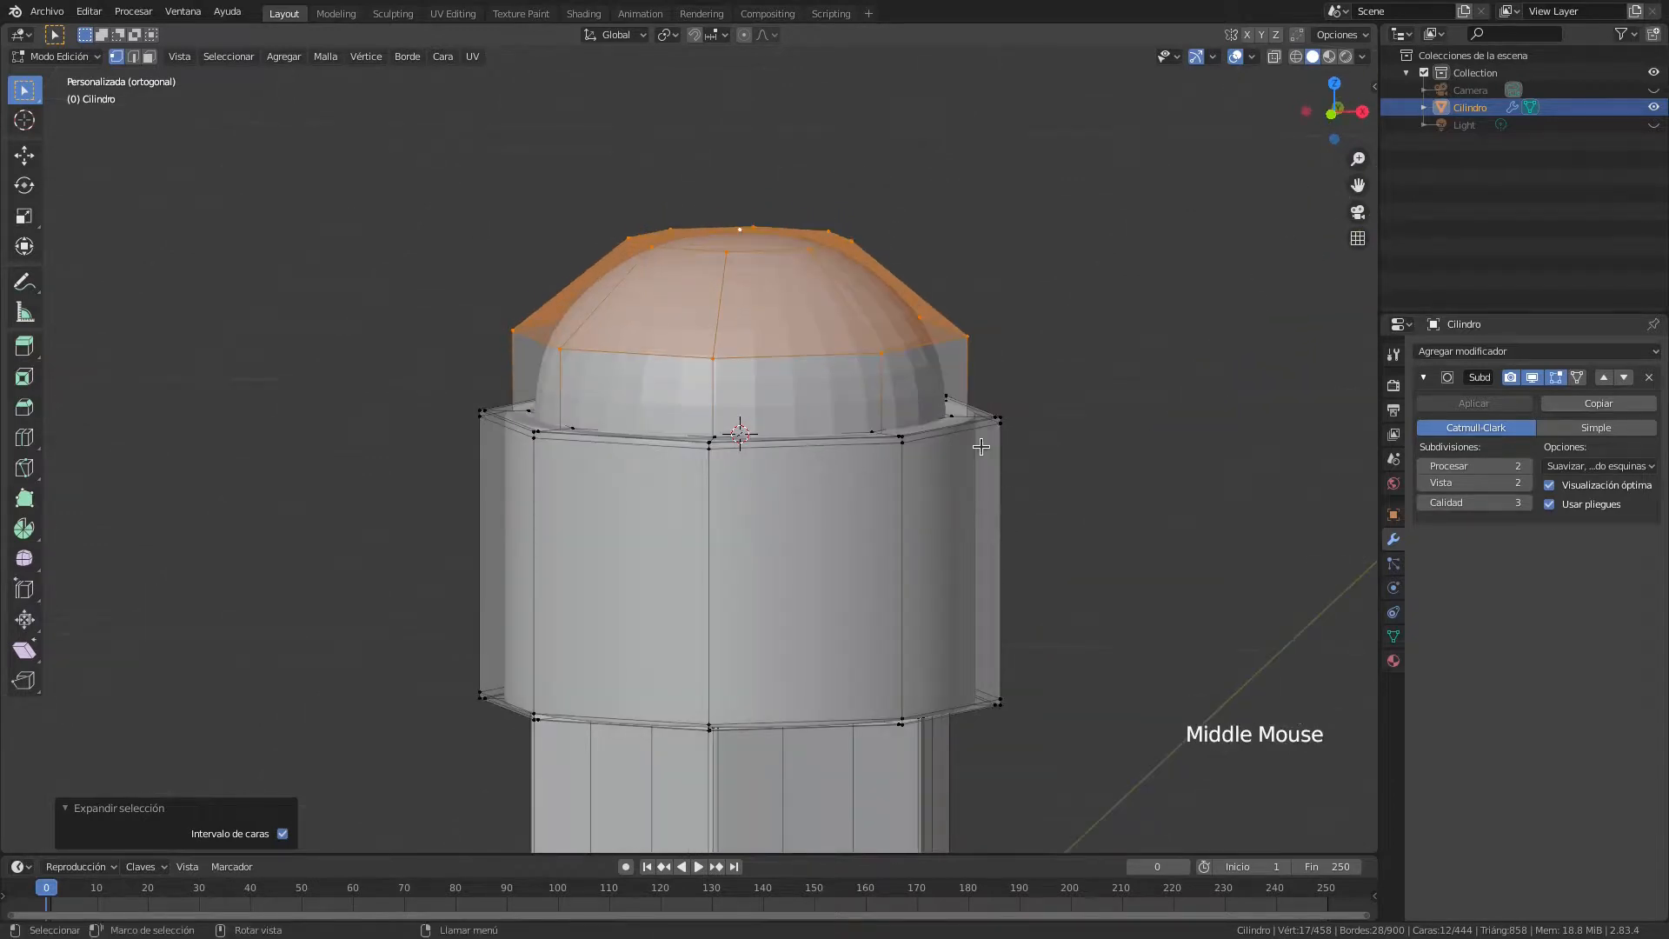
key("s")
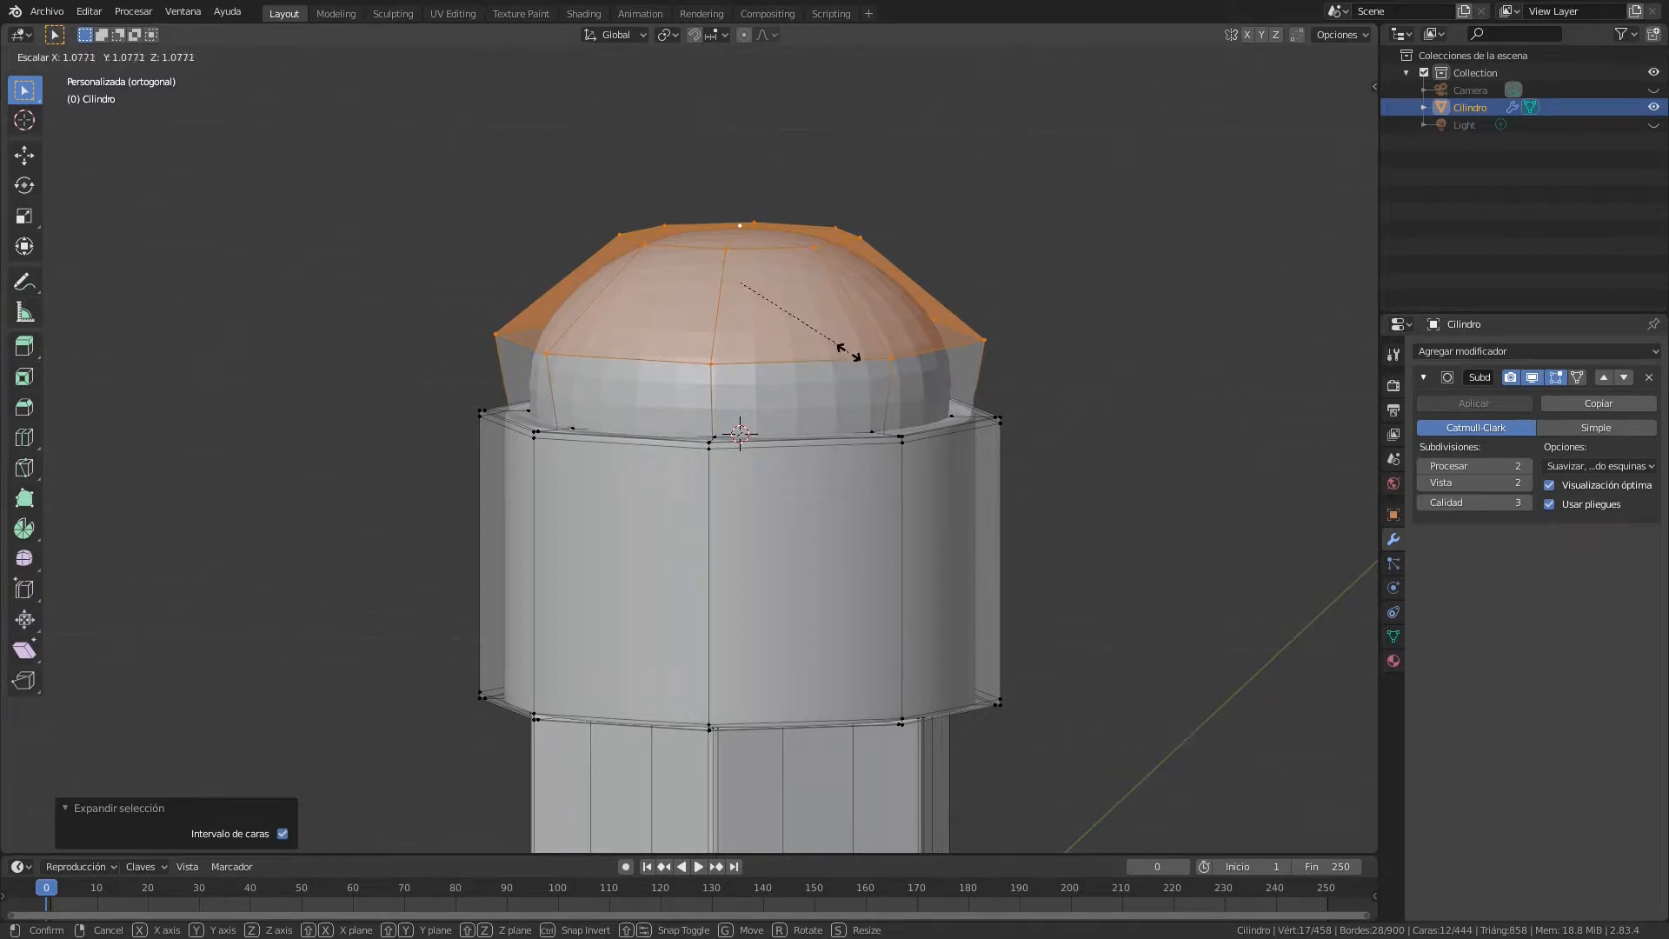
left_click(849, 352)
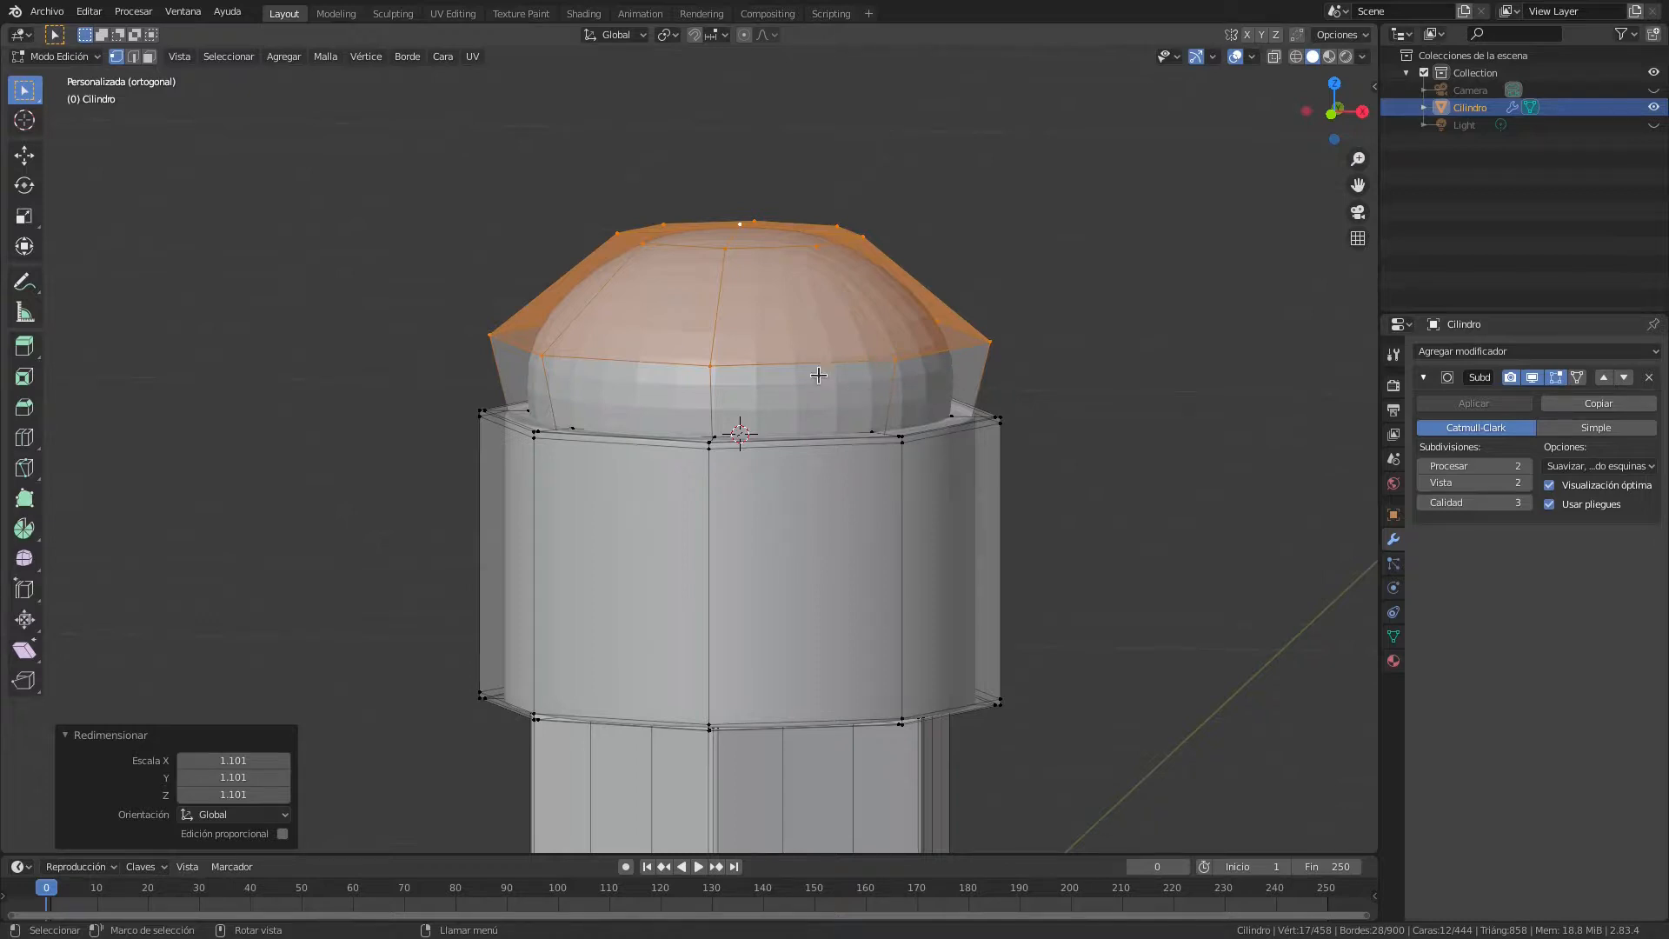
Raise the selected eraser cap faces about 0.054 m along Z and scale them to about 0.965 in X and Y only
key("g")
key("z")
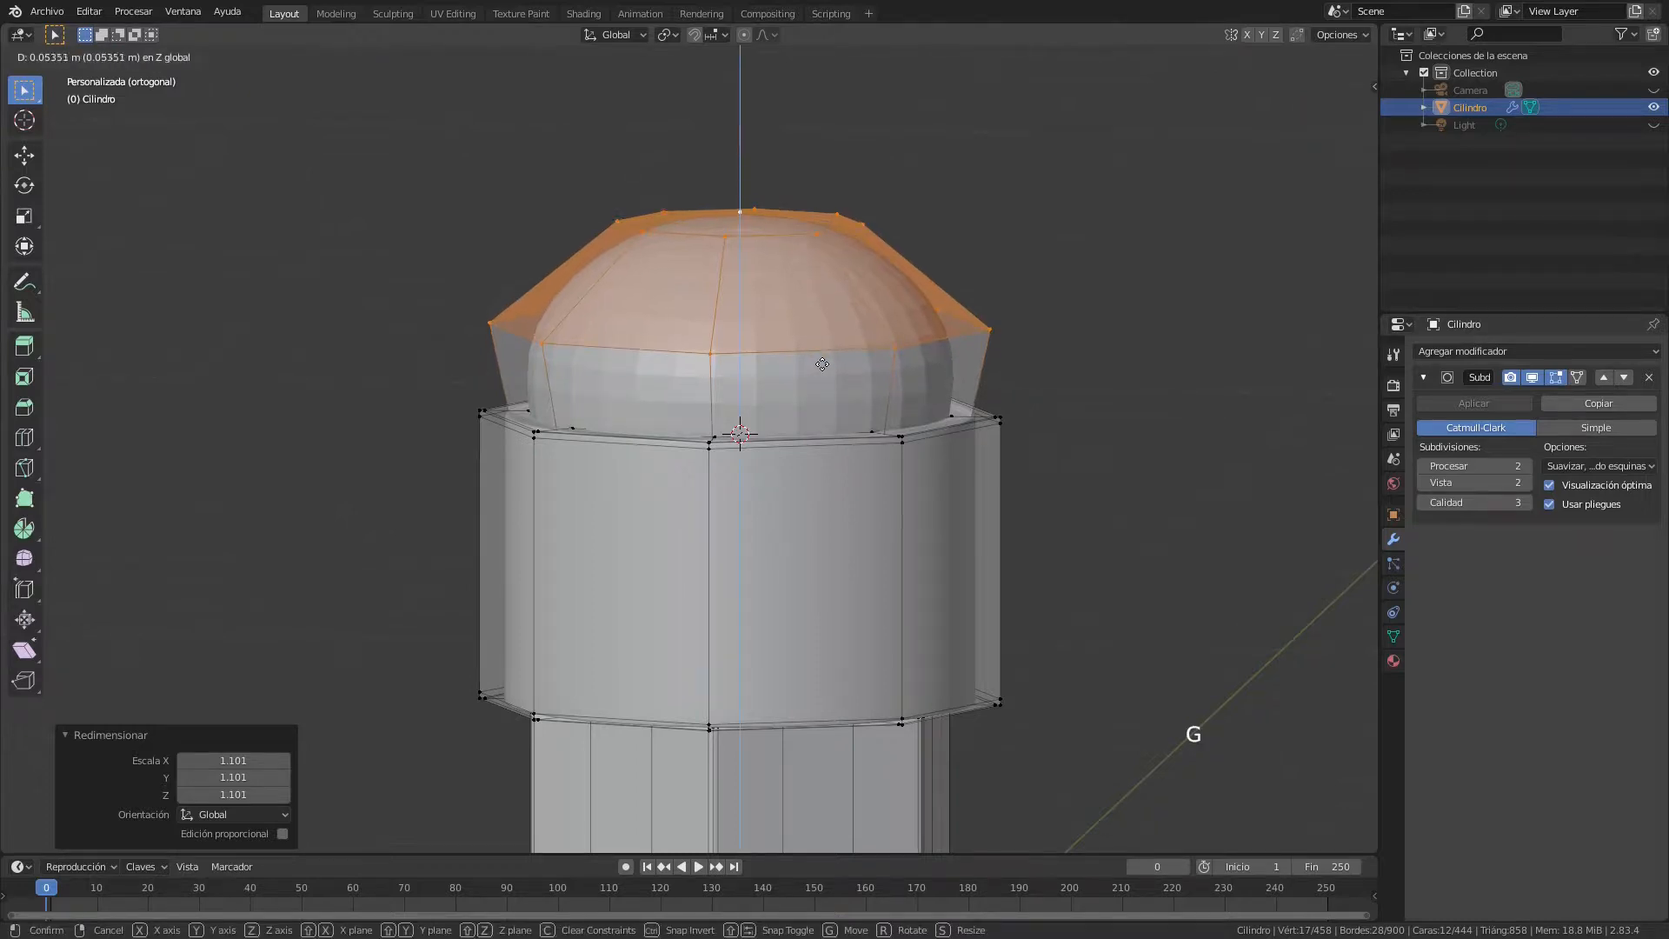
left_click(823, 364)
key("s")
key("shift+z")
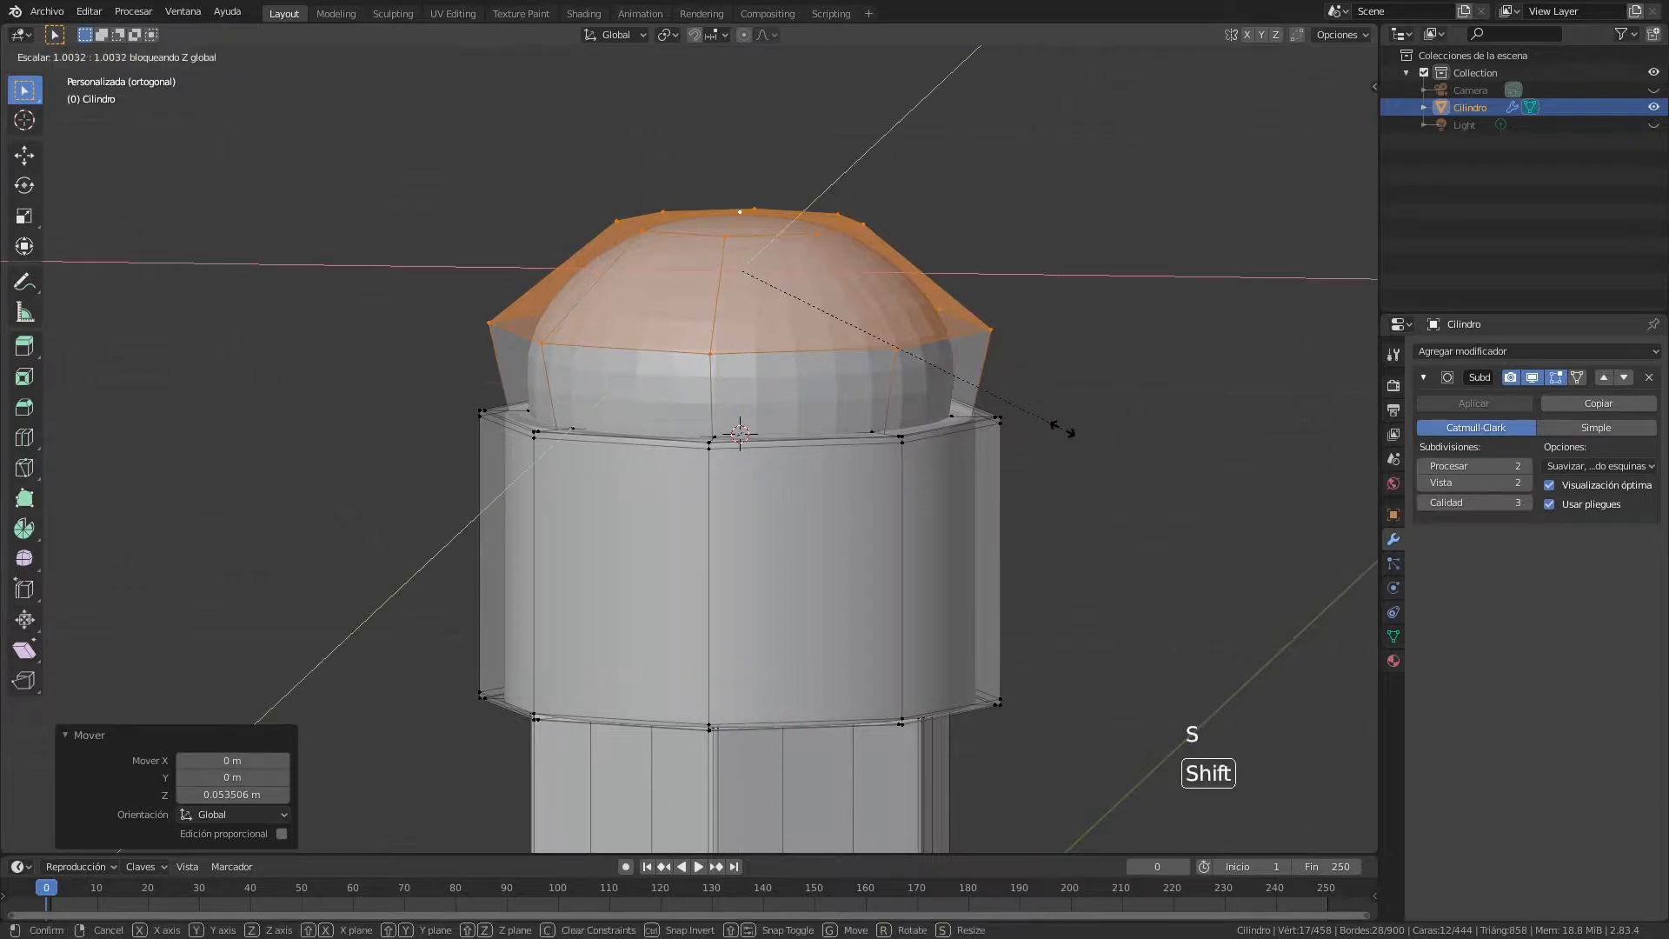
left_click(1050, 426)
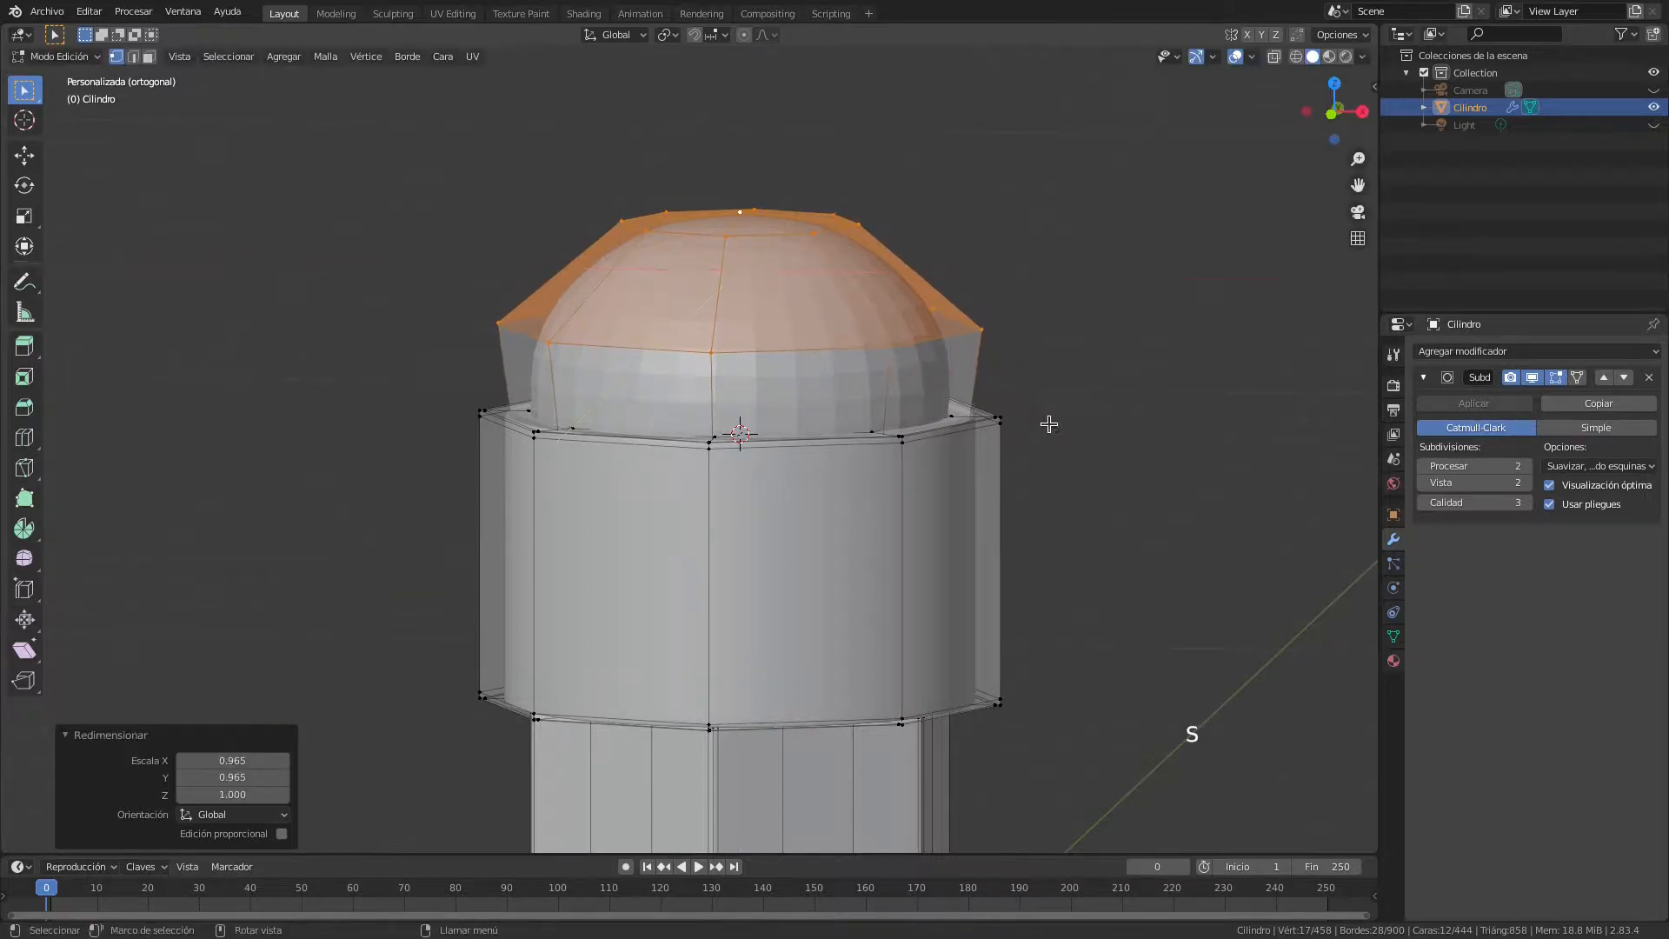
Leave Edit Mode and apply smooth shading to the whole pencil
scroll(1046, 425, "down", 1)
key("Tab")
scroll(1046, 425, "down", 3)
scroll(1041, 432, "down", 2)
mouse_move(980, 533)
middle_mouse_down()
mouse_move(861, 570)
mouse_move(772, 264)
middle_mouse_up()
right_click(757, 246)
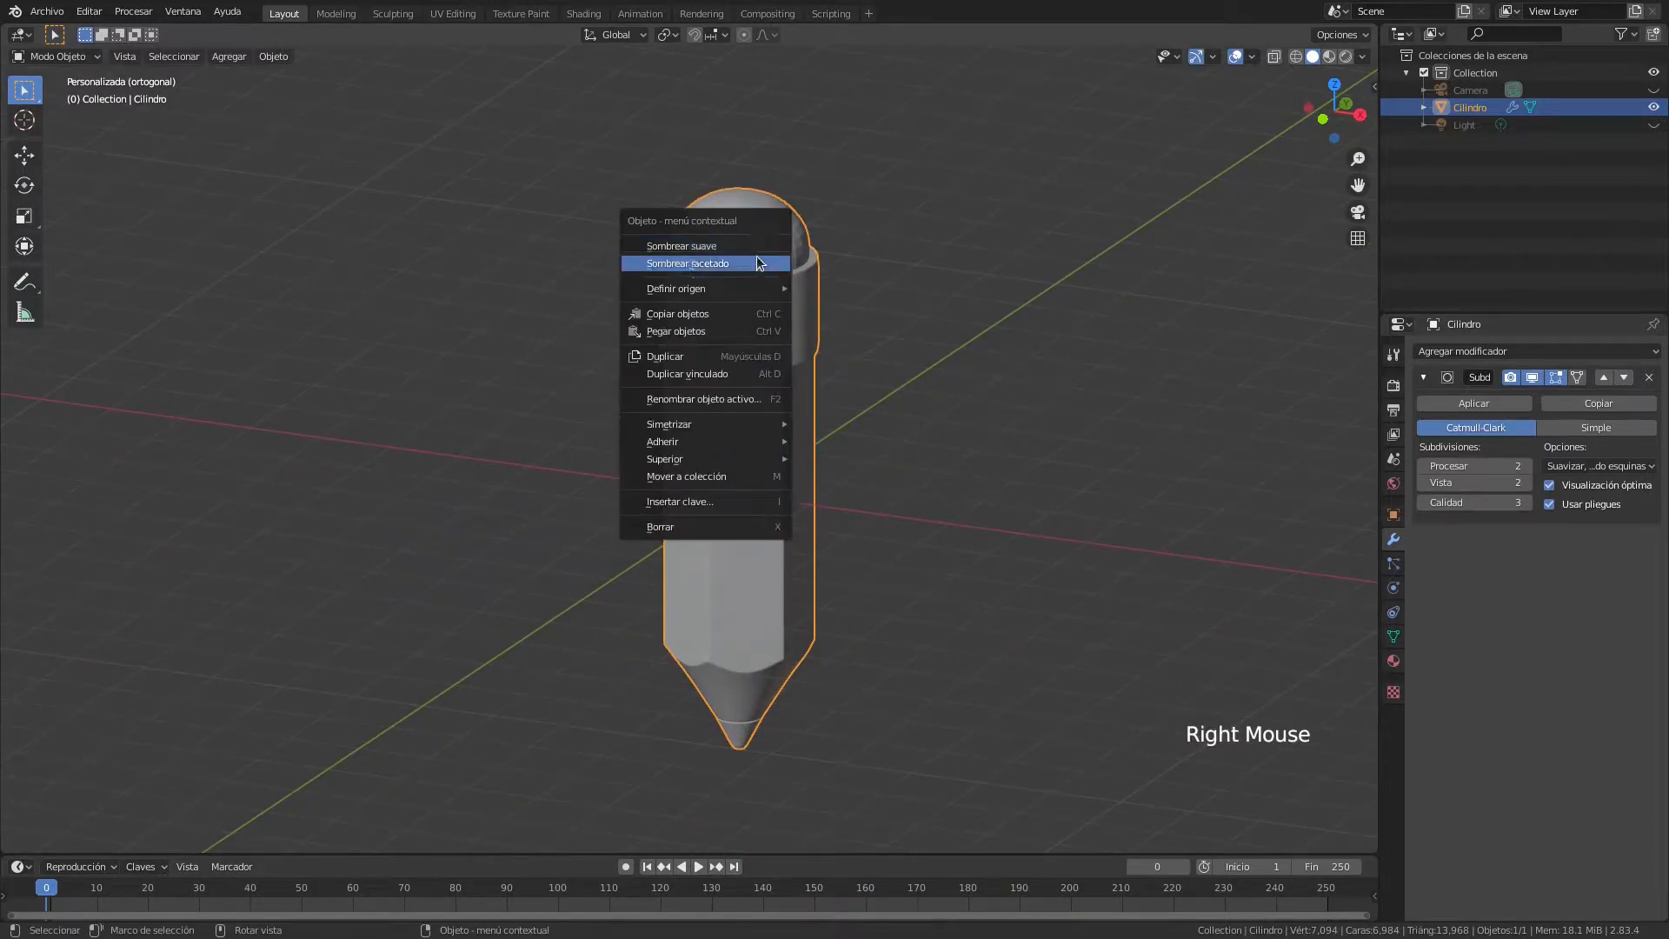
left_click(756, 244)
Examine the smooth-shaded pencil, looking closely at the eraser, the collar and the hexagonal body
scroll(757, 246, "up", 3)
scroll(887, 342, "down", 2)
mouse_move(887, 343)
middle_mouse_down("shift")
mouse_move(812, 421)
mouse_move(859, 493)
mouse_move(831, 447)
middle_mouse_up("shift")
scroll(859, 488, "down", 2)
scroll(806, 487, "up", 1)
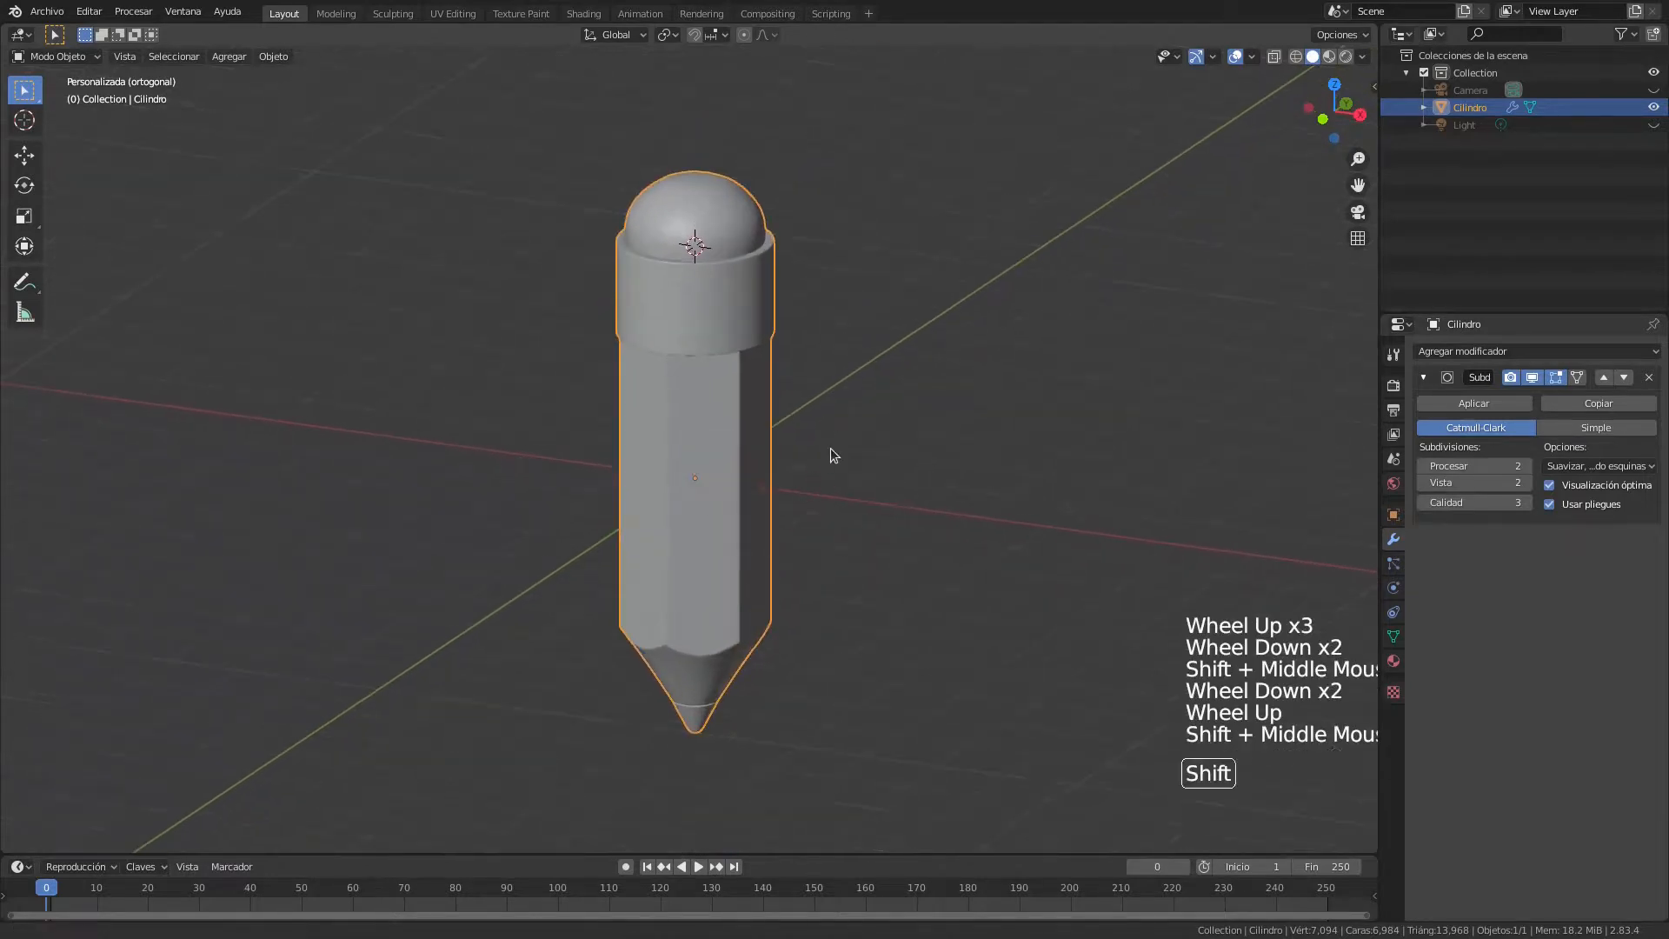
scroll(726, 383, "up", 3)
mouse_move(726, 383)
middle_mouse_down()
mouse_move(758, 353)
mouse_move(771, 383)
middle_mouse_up()
scroll(802, 341, "up", 2)
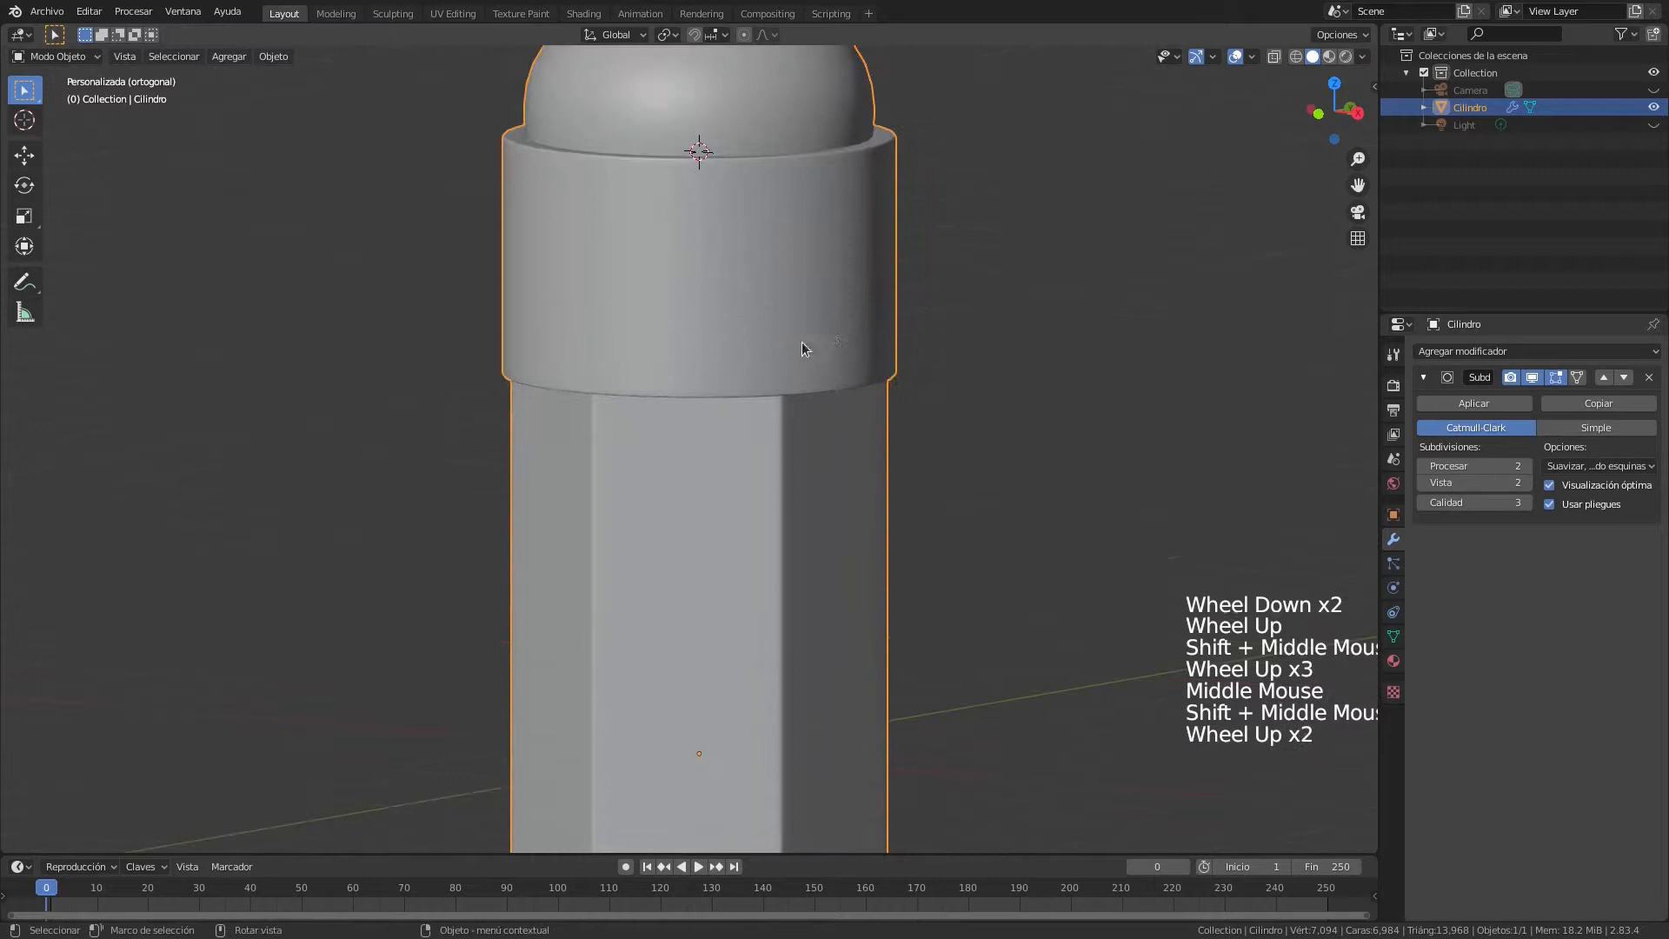
scroll(874, 306, "down", 1)
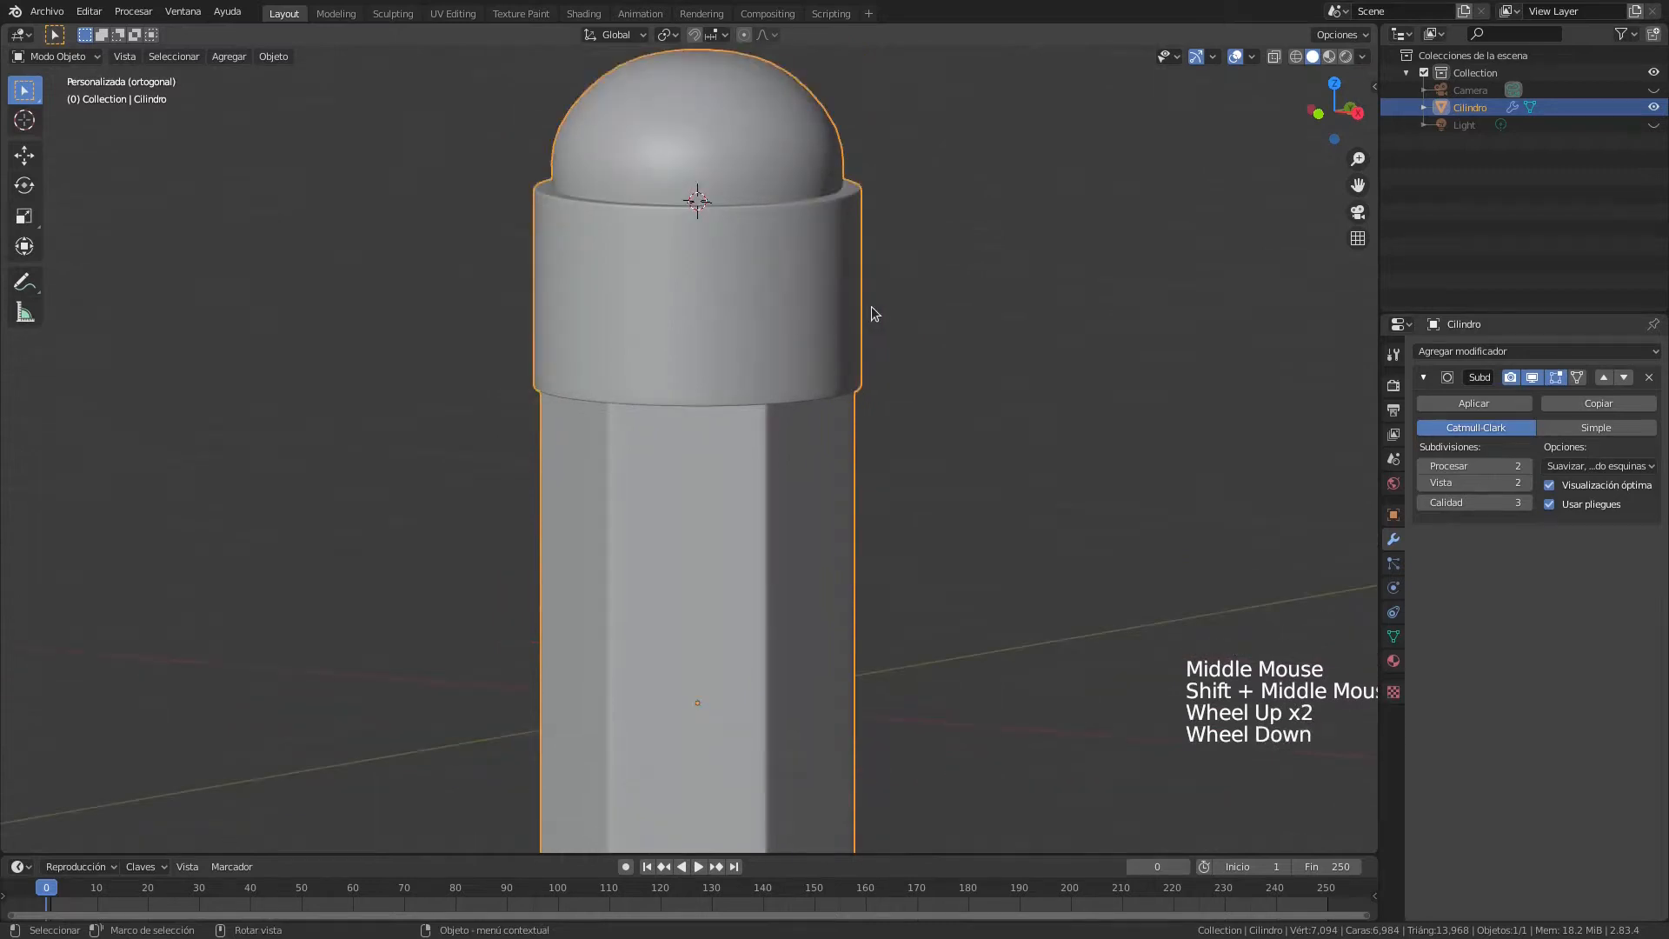
Clear the mesh selection and add two loop cuts around the collar: one at mid-height and one halfway between it and the upper rim
key("Tab")
middle_click_drag(847, 317, 667, 439, "shift")
scroll(794, 399, "up", 1)
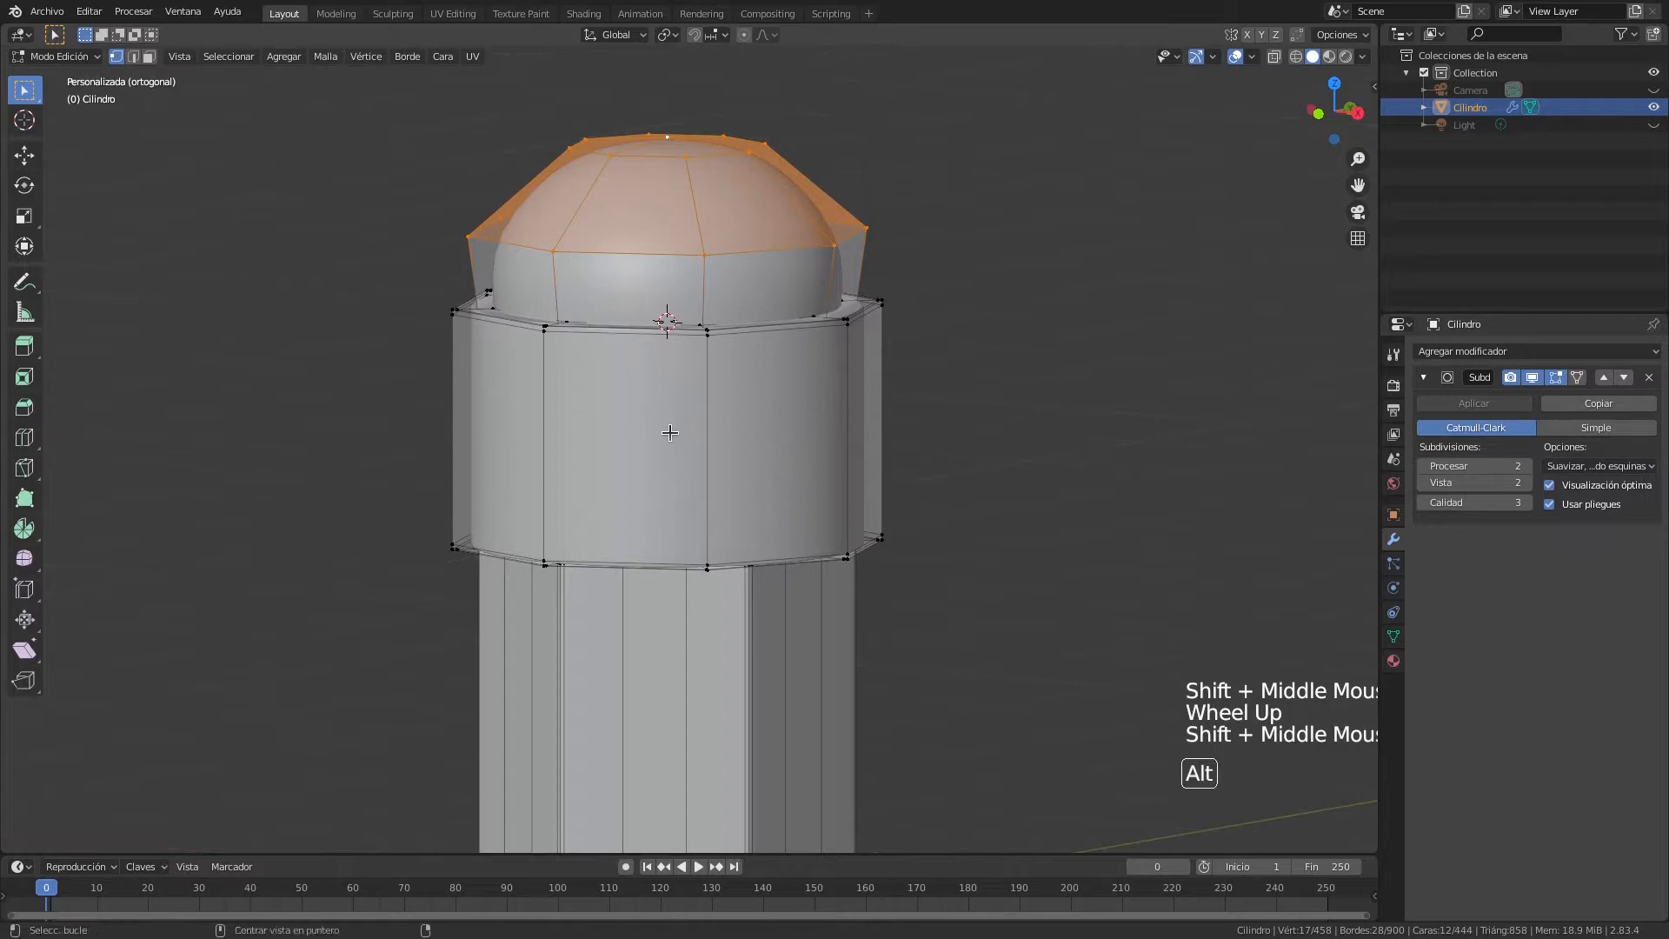
key("alt+a")
key("ctrl+r")
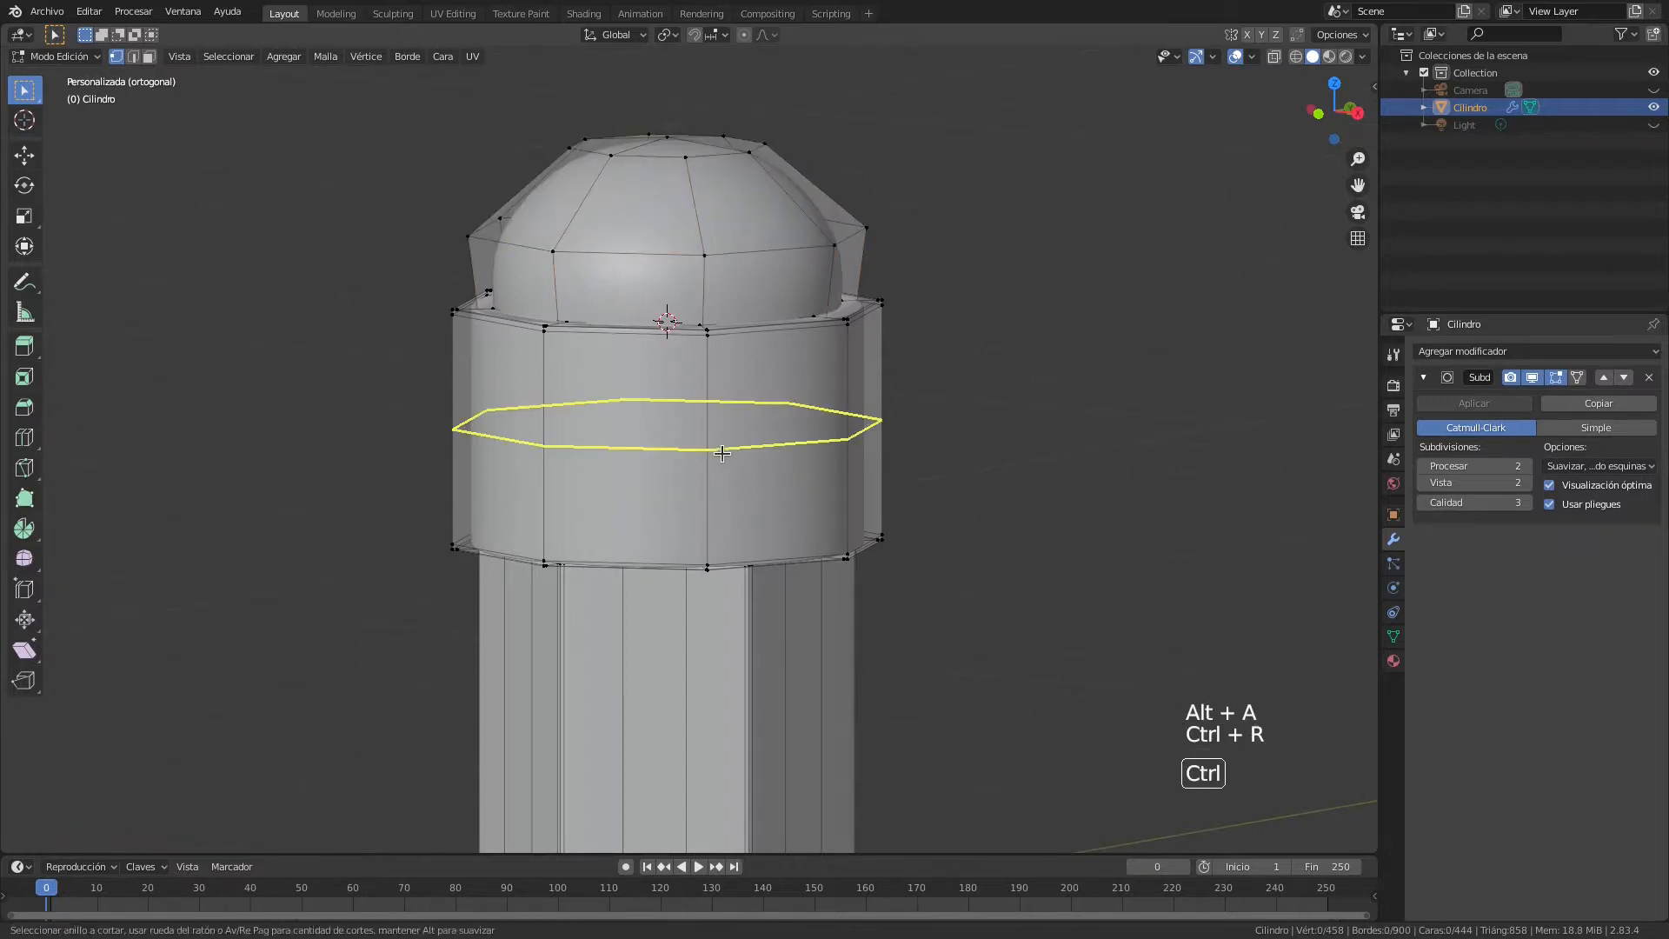
left_click(723, 453)
left_click(723, 453)
middle_click_drag(726, 450, 812, 435)
key("ctrl")
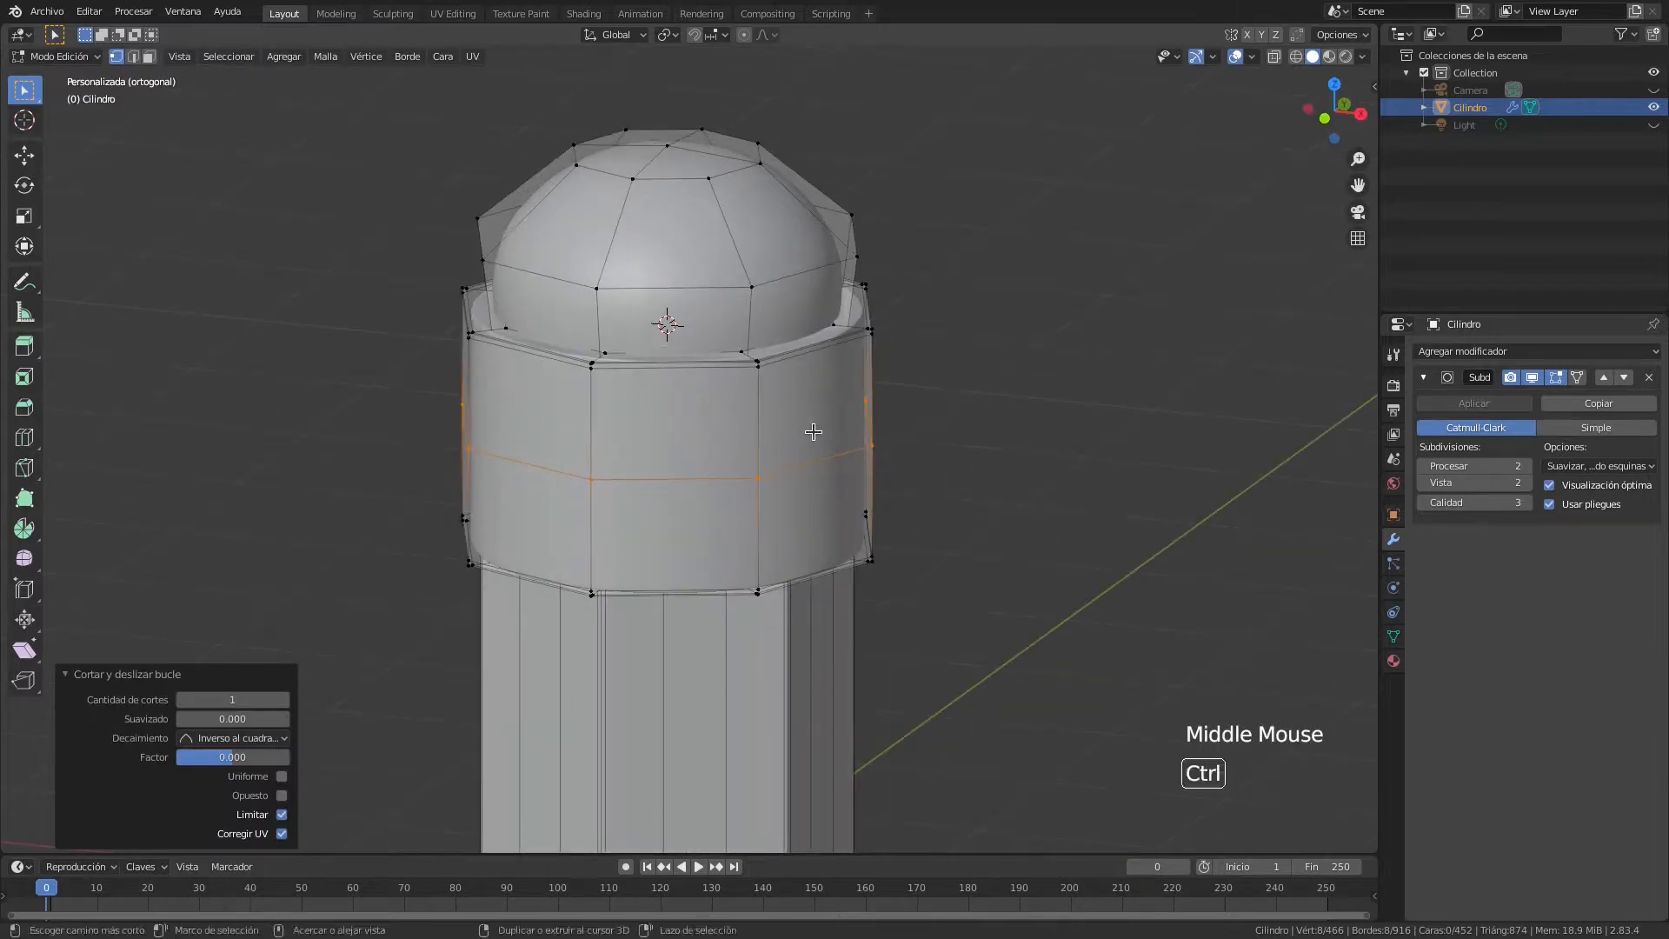
key("ctrl+r")
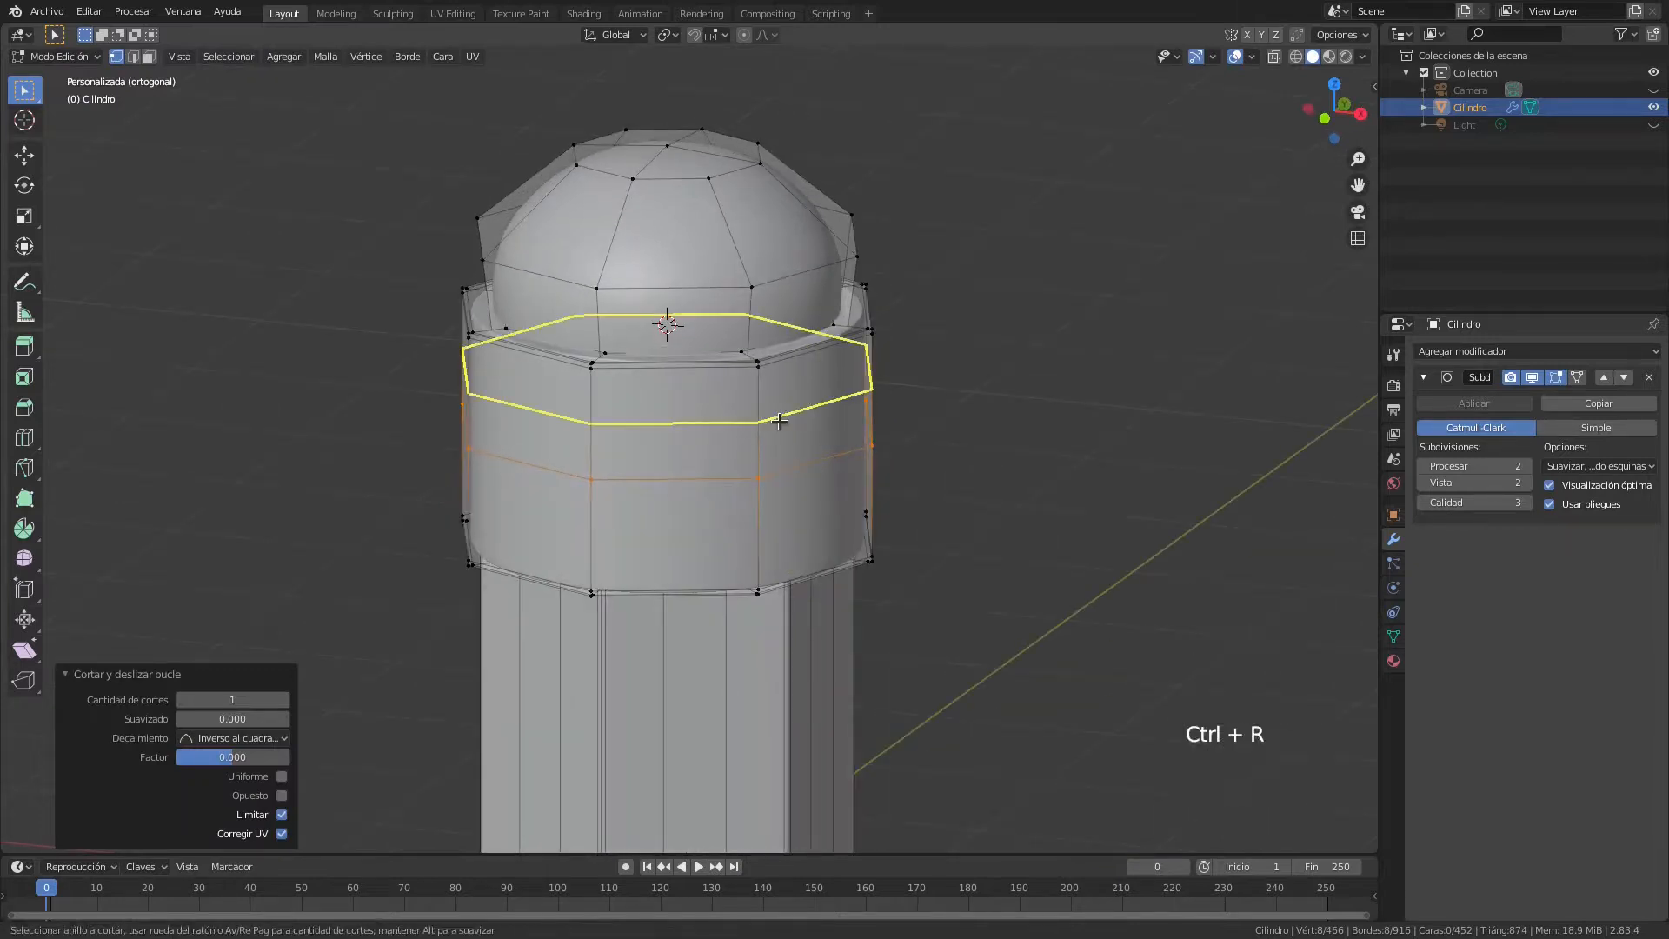
left_click(779, 421)
right_click(779, 421)
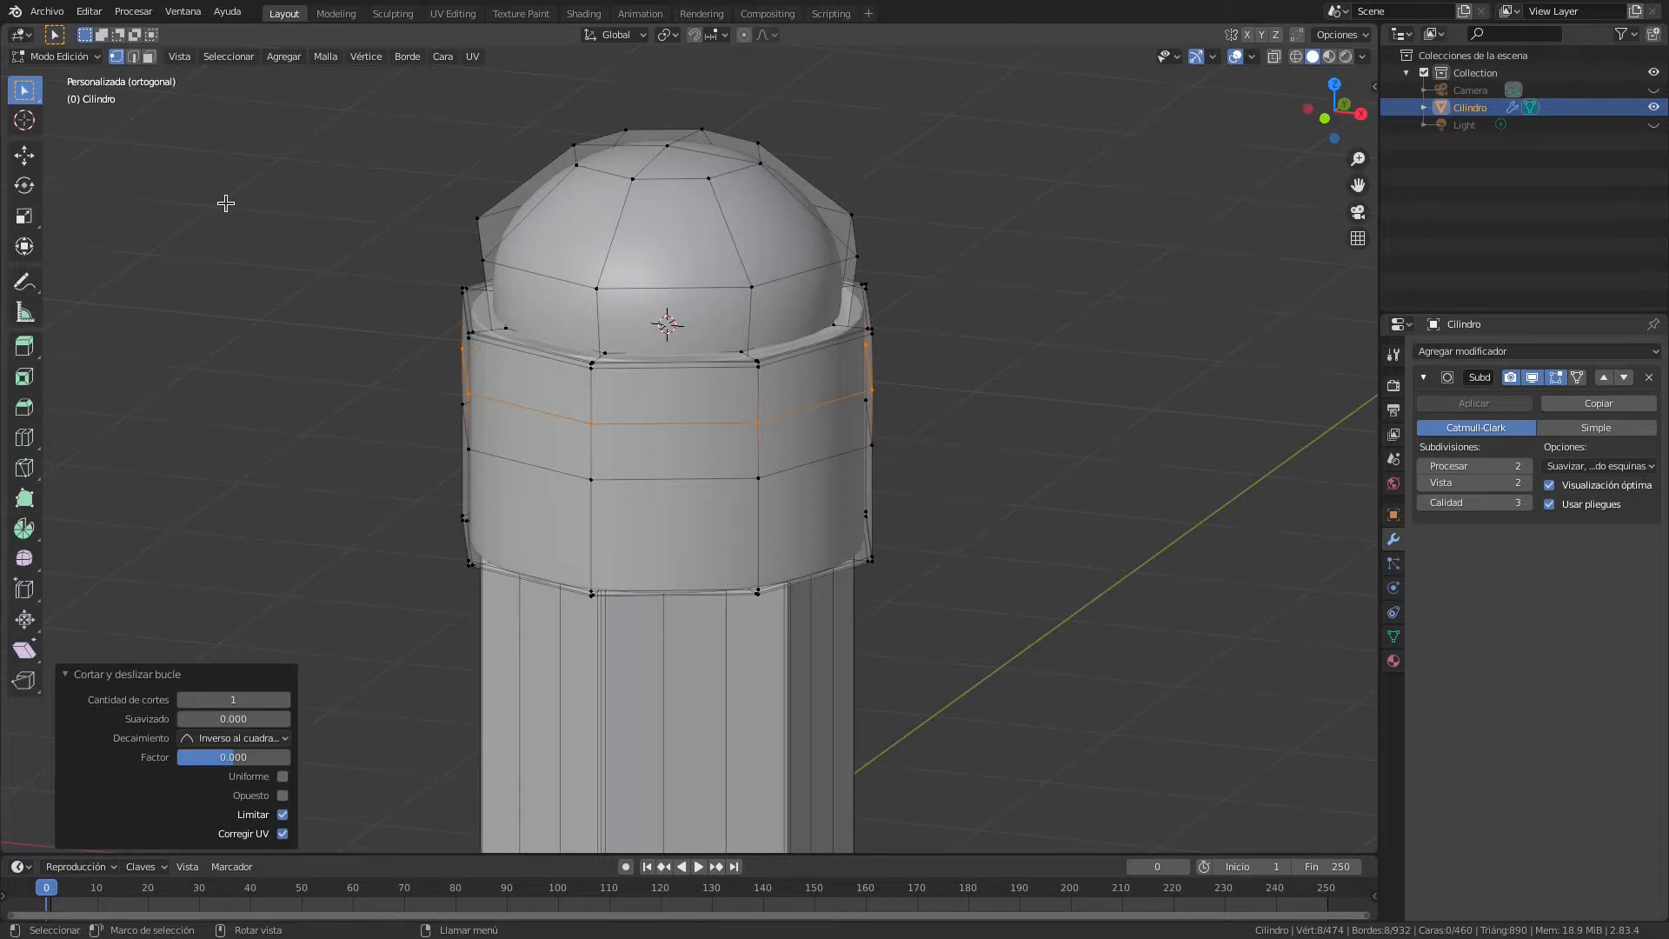
Switch through the edge, face and vertex selection modes, ending in edge selection
key("2")
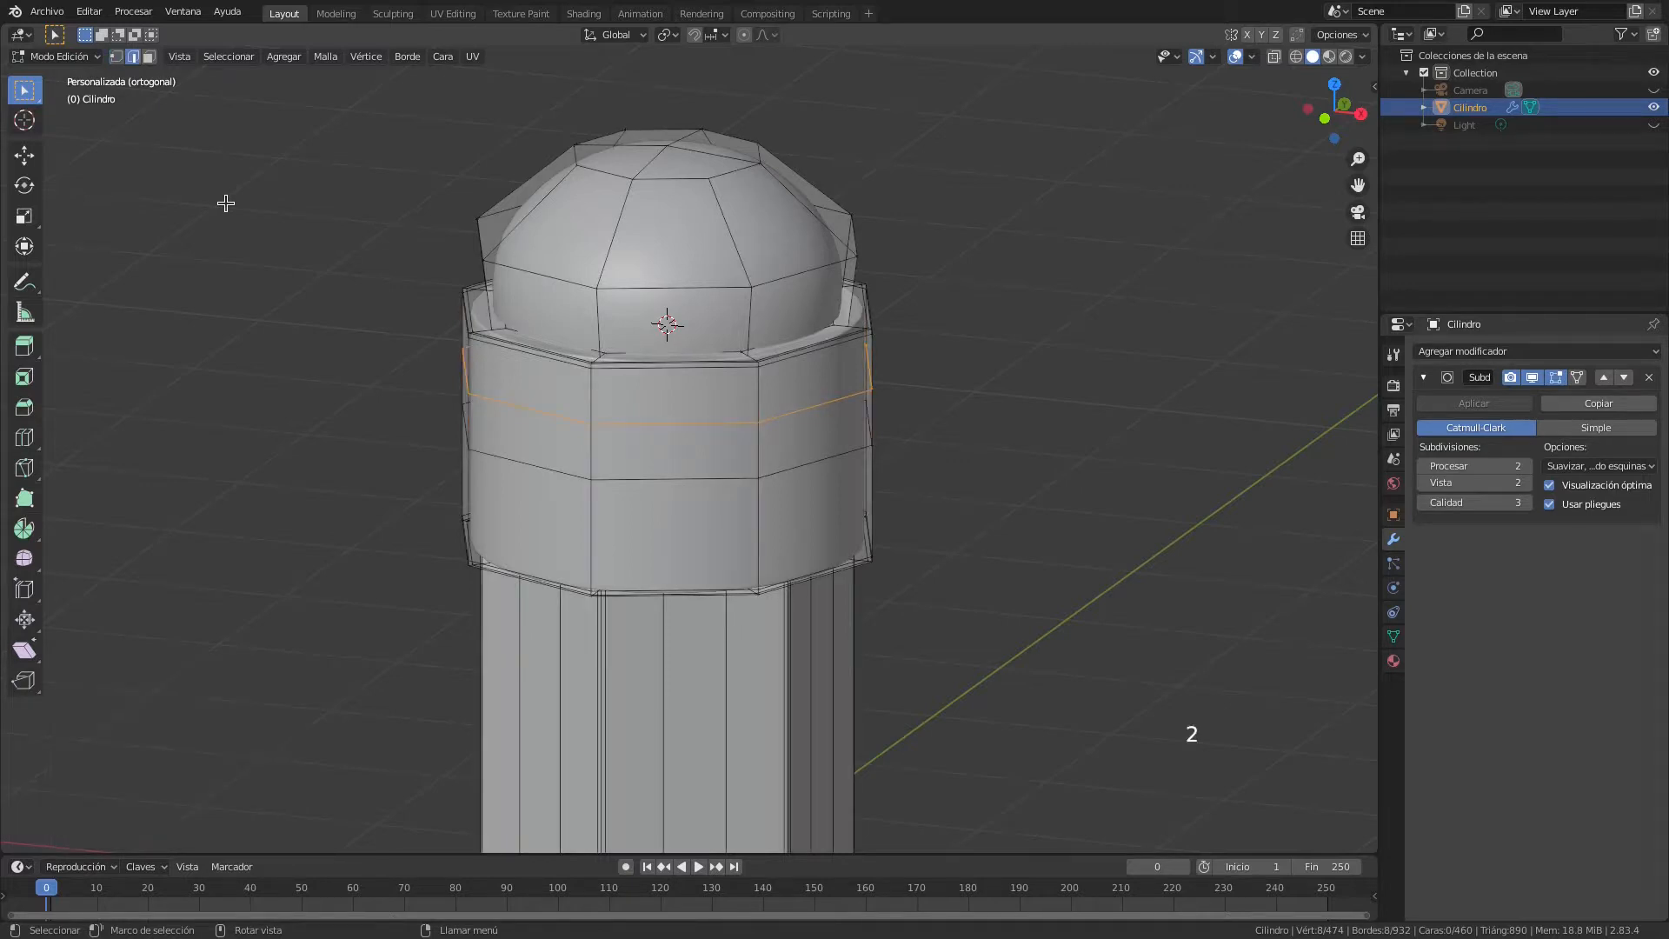
key("3")
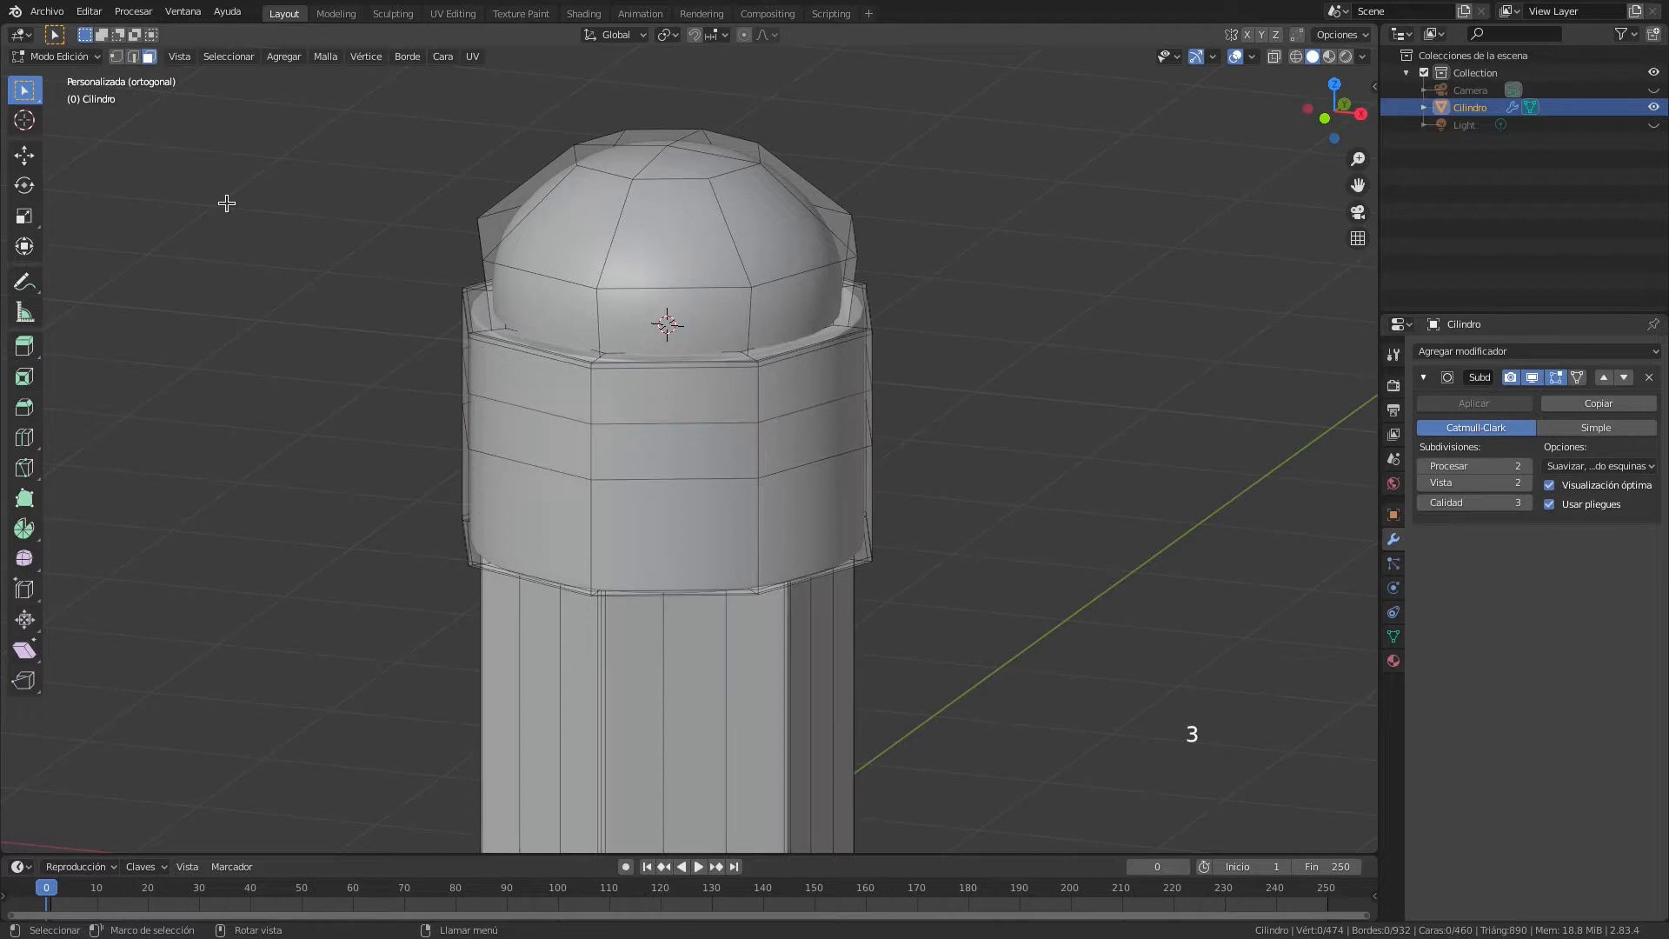
key("2")
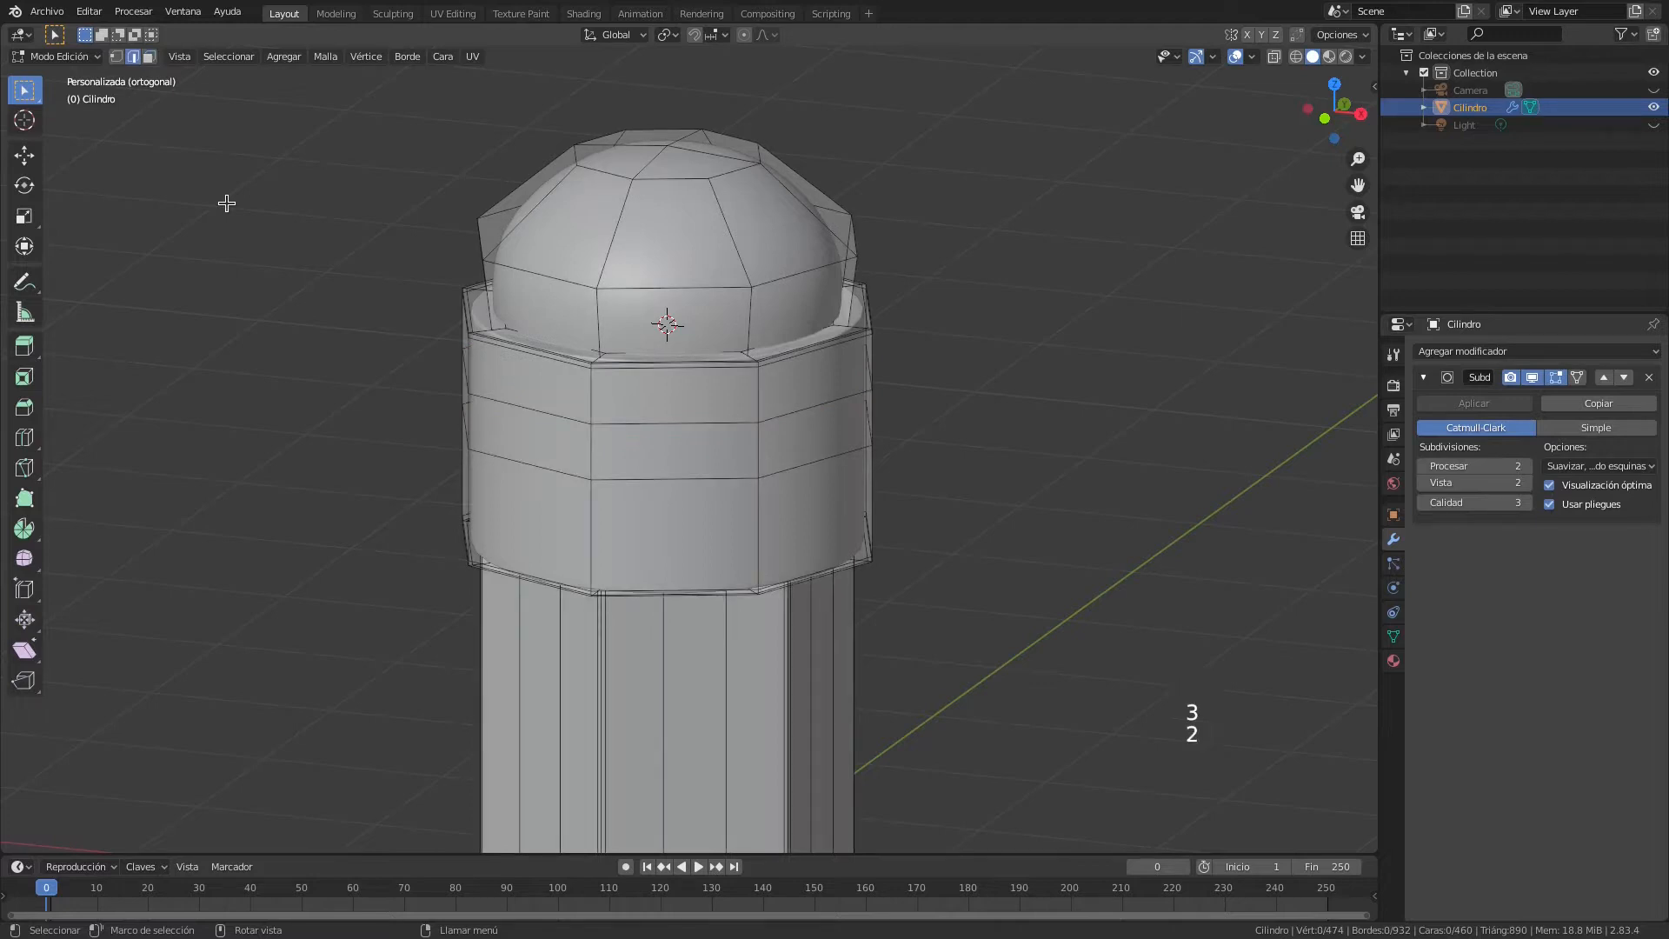
key("1")
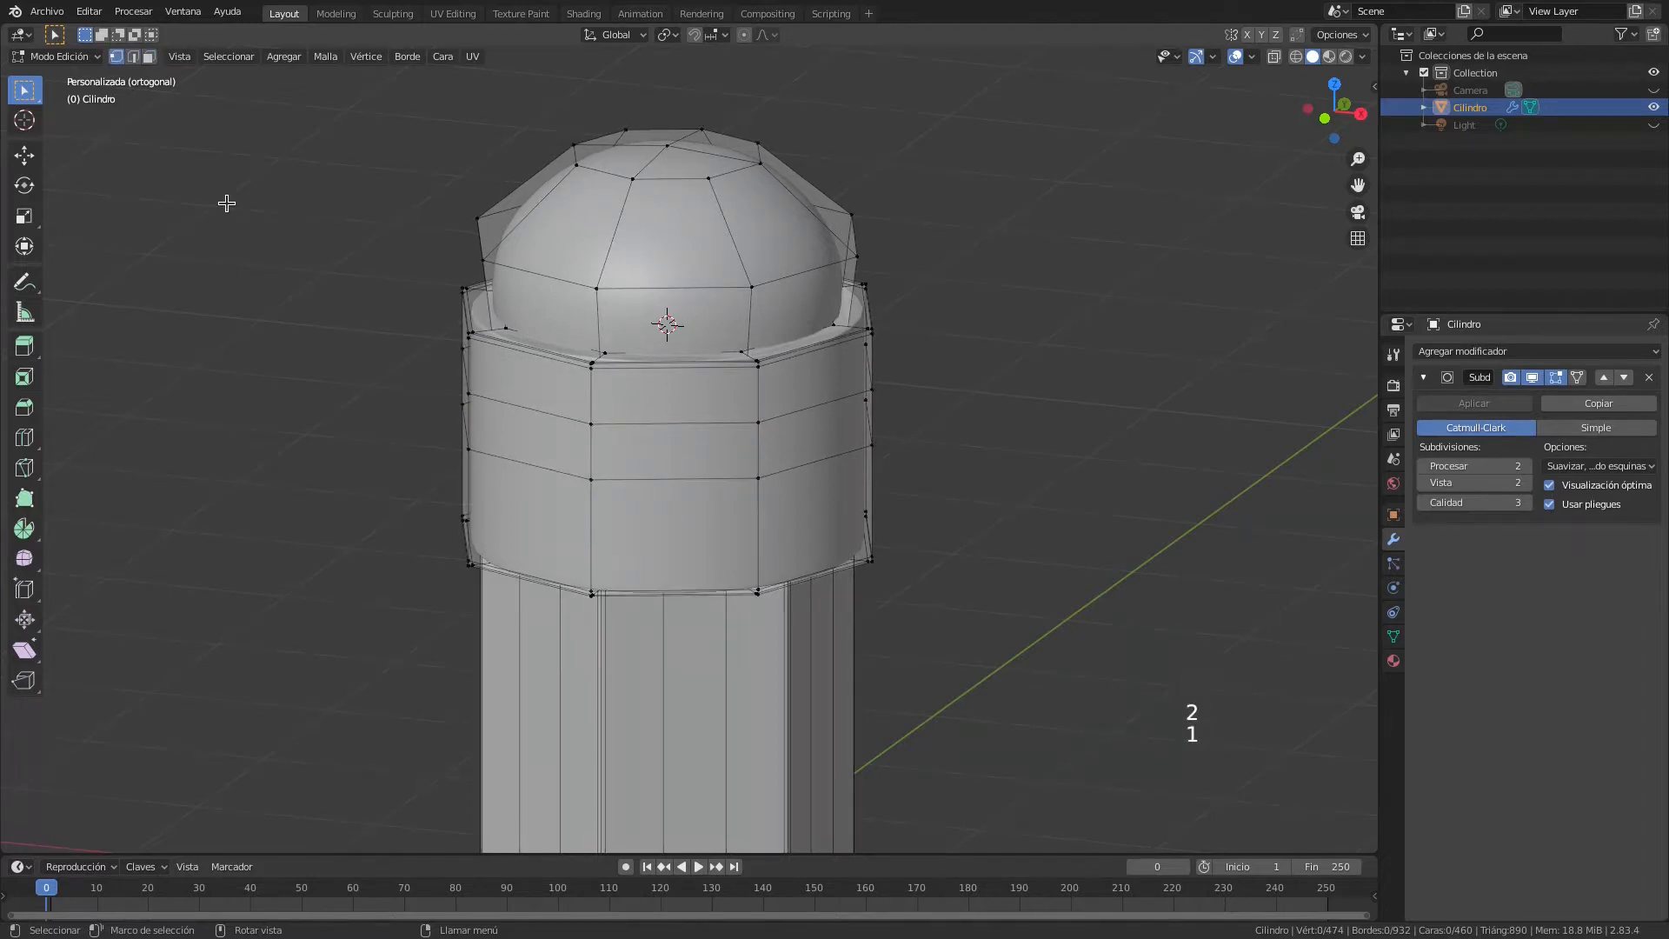
key("2")
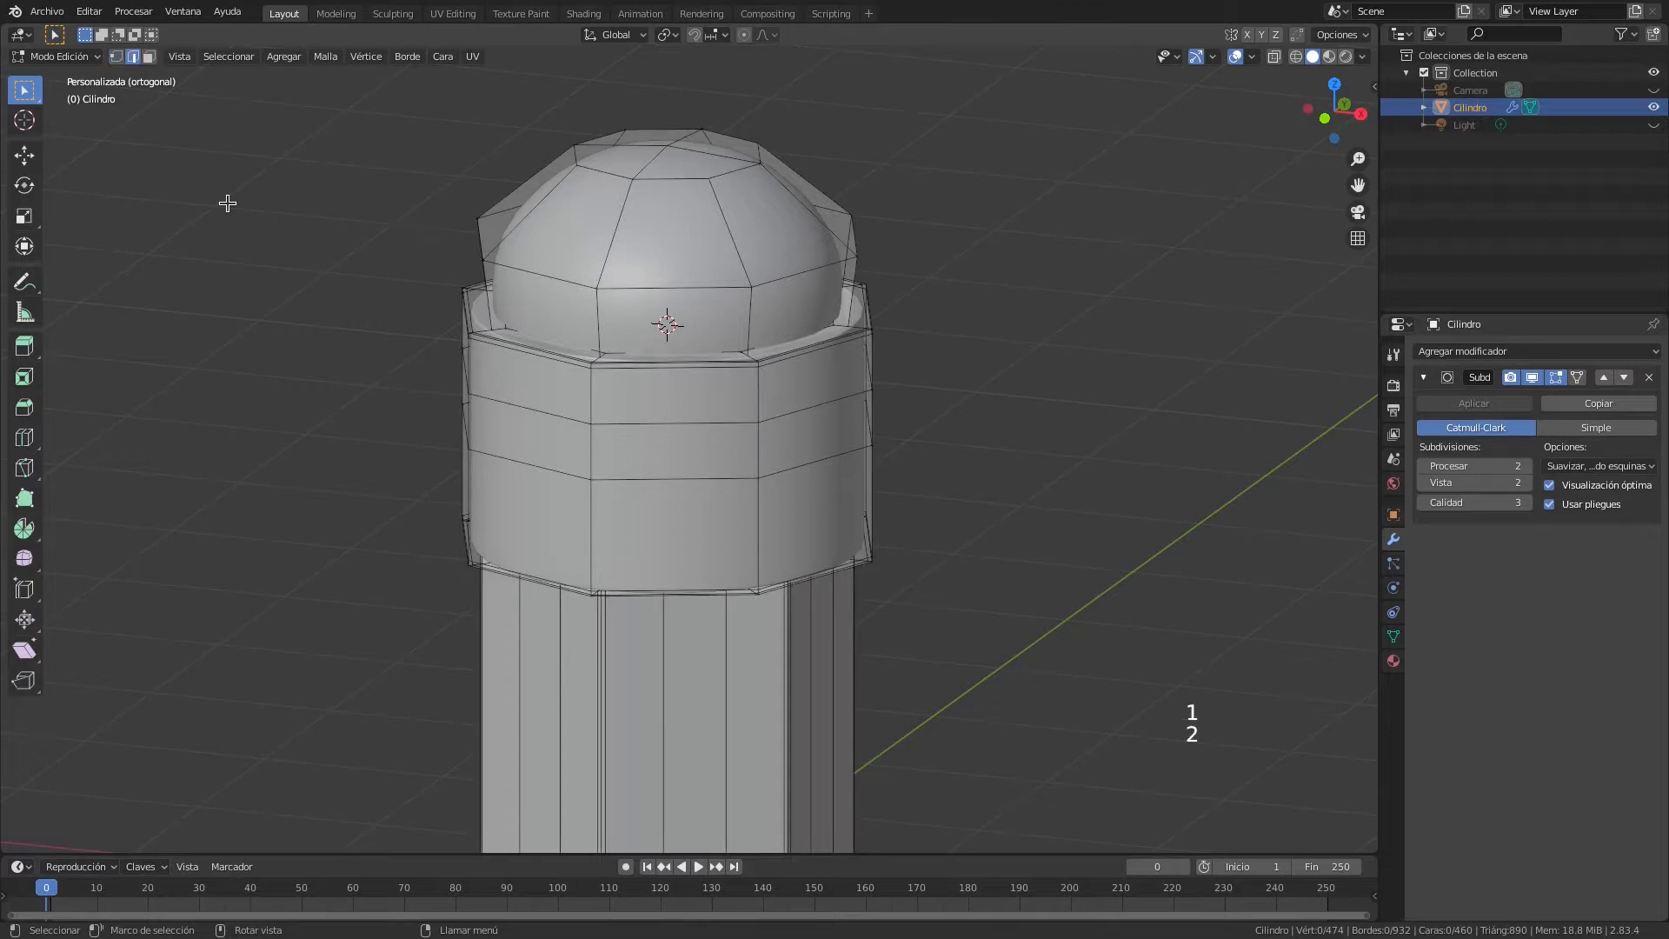
Select both new edge loops around the collar and bevel them with an offset of about 0.0225 m and 4 segments
left_click(700, 422, "alt+shift")
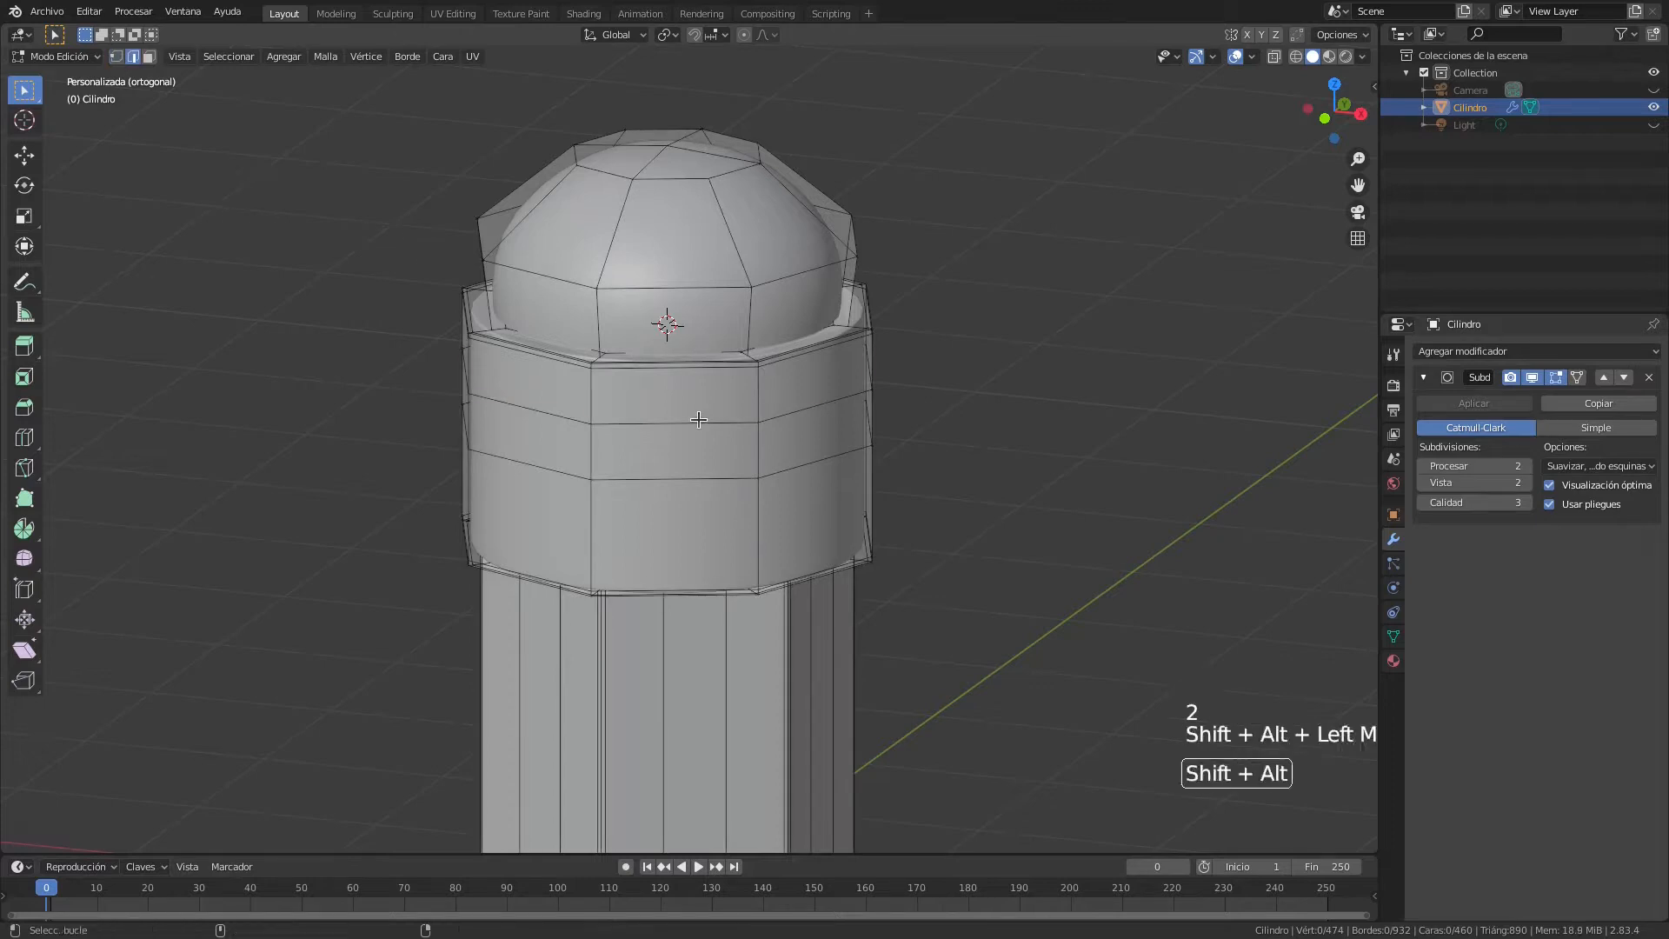
left_click(684, 479, "alt+shift")
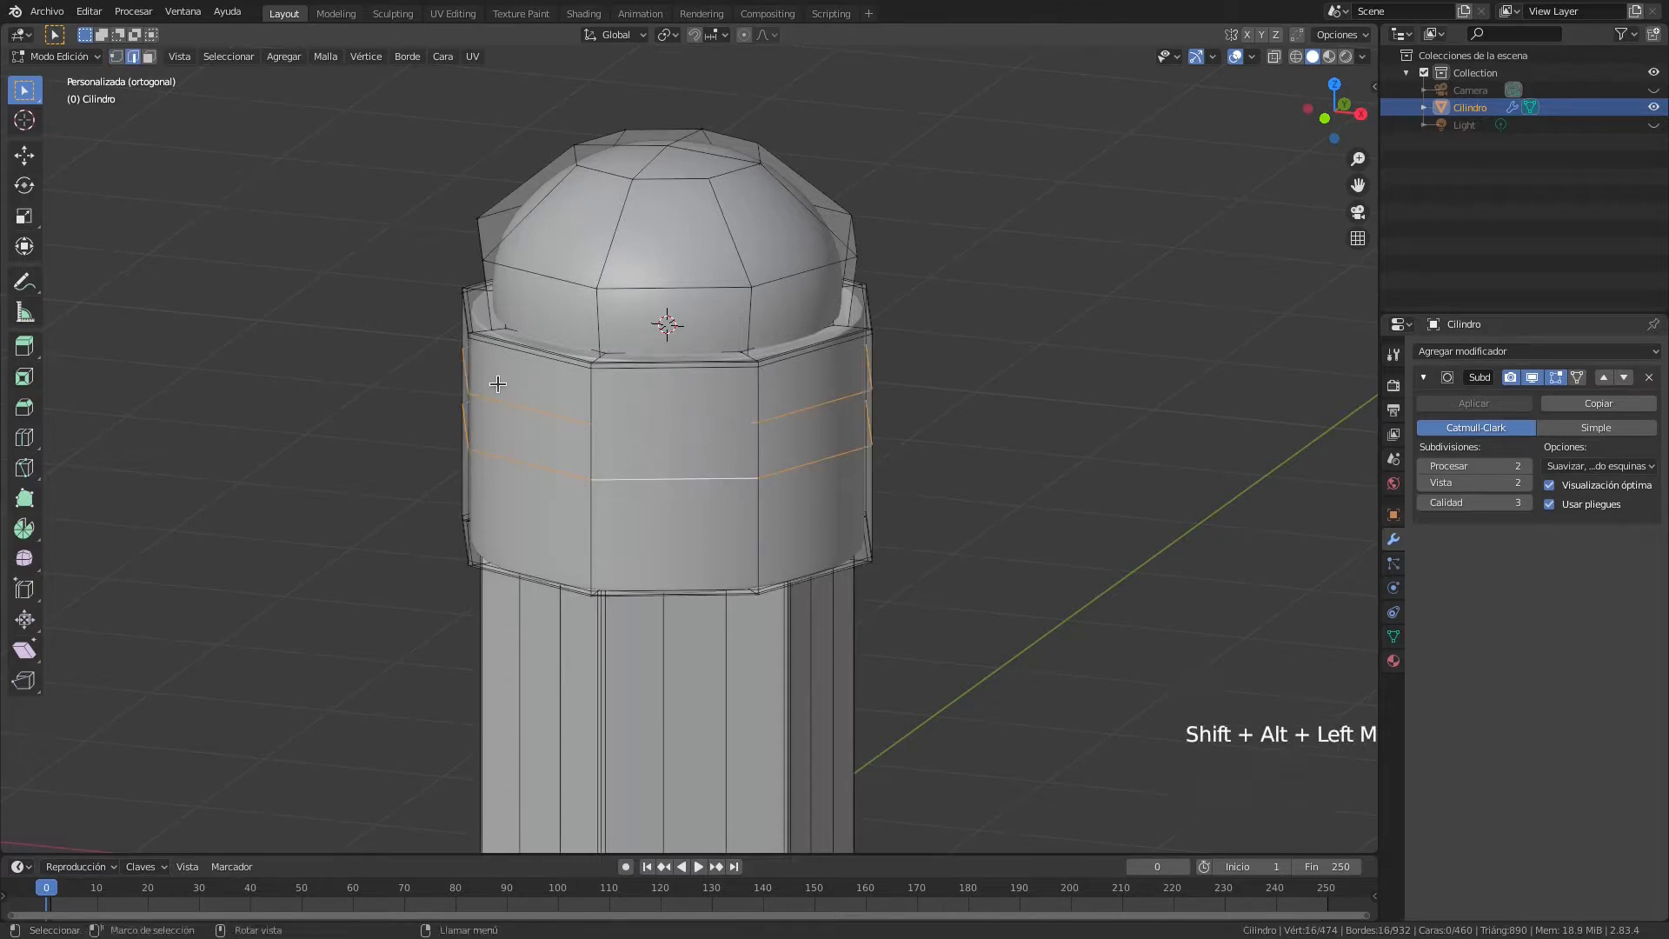
left_click(403, 58)
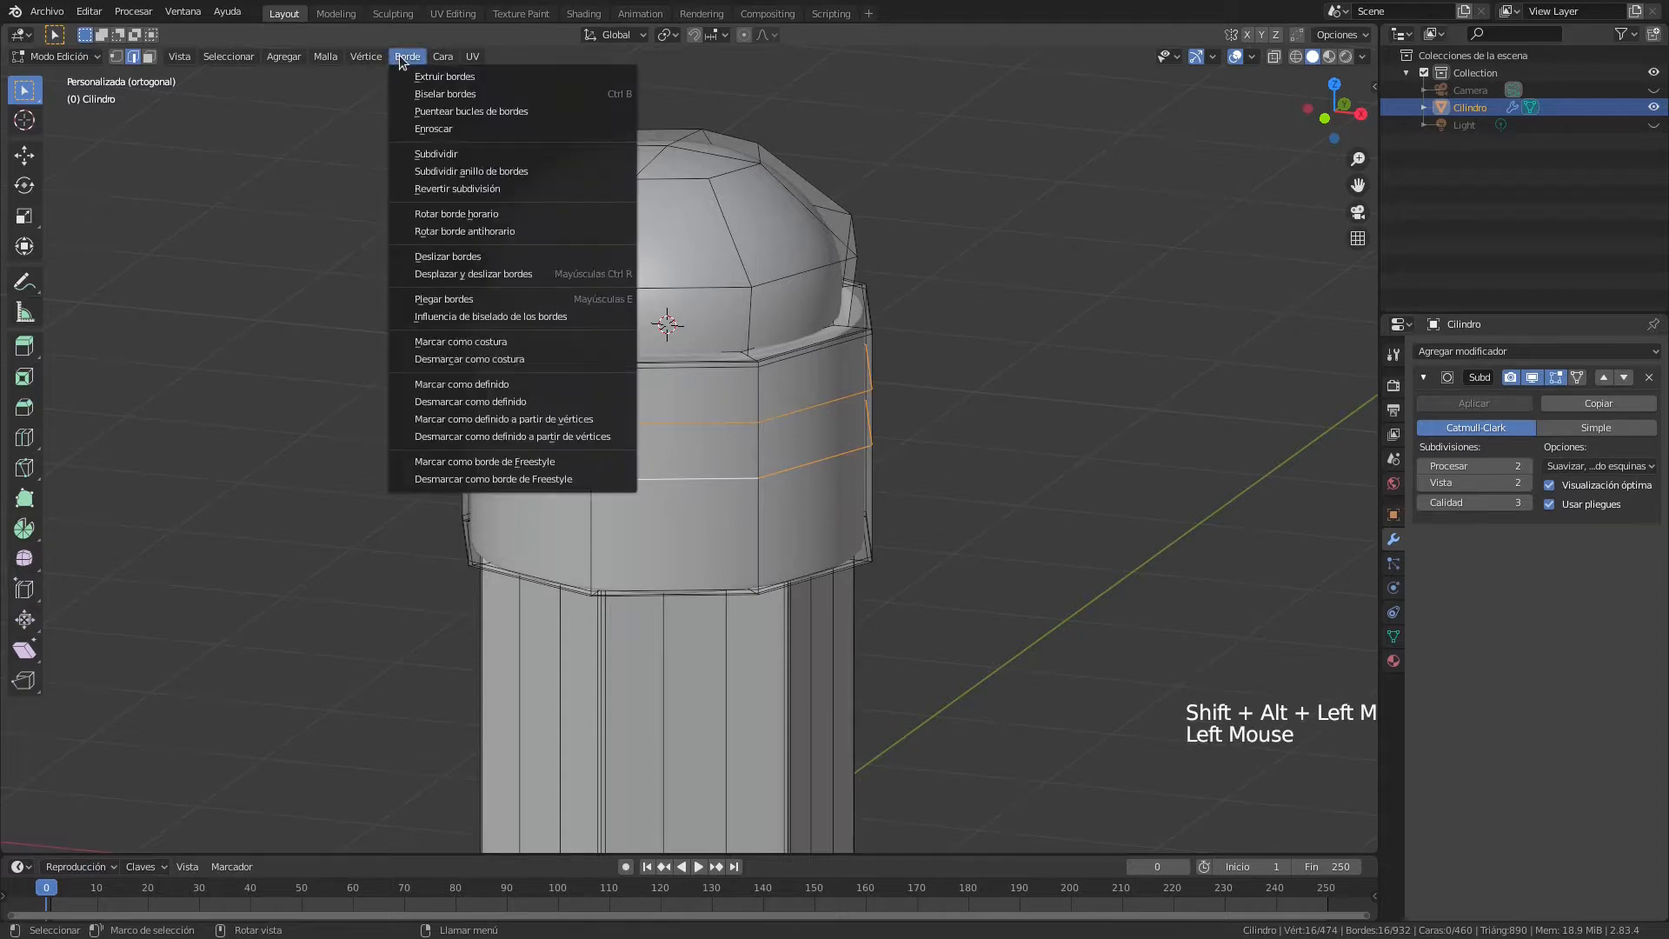
left_click(439, 95)
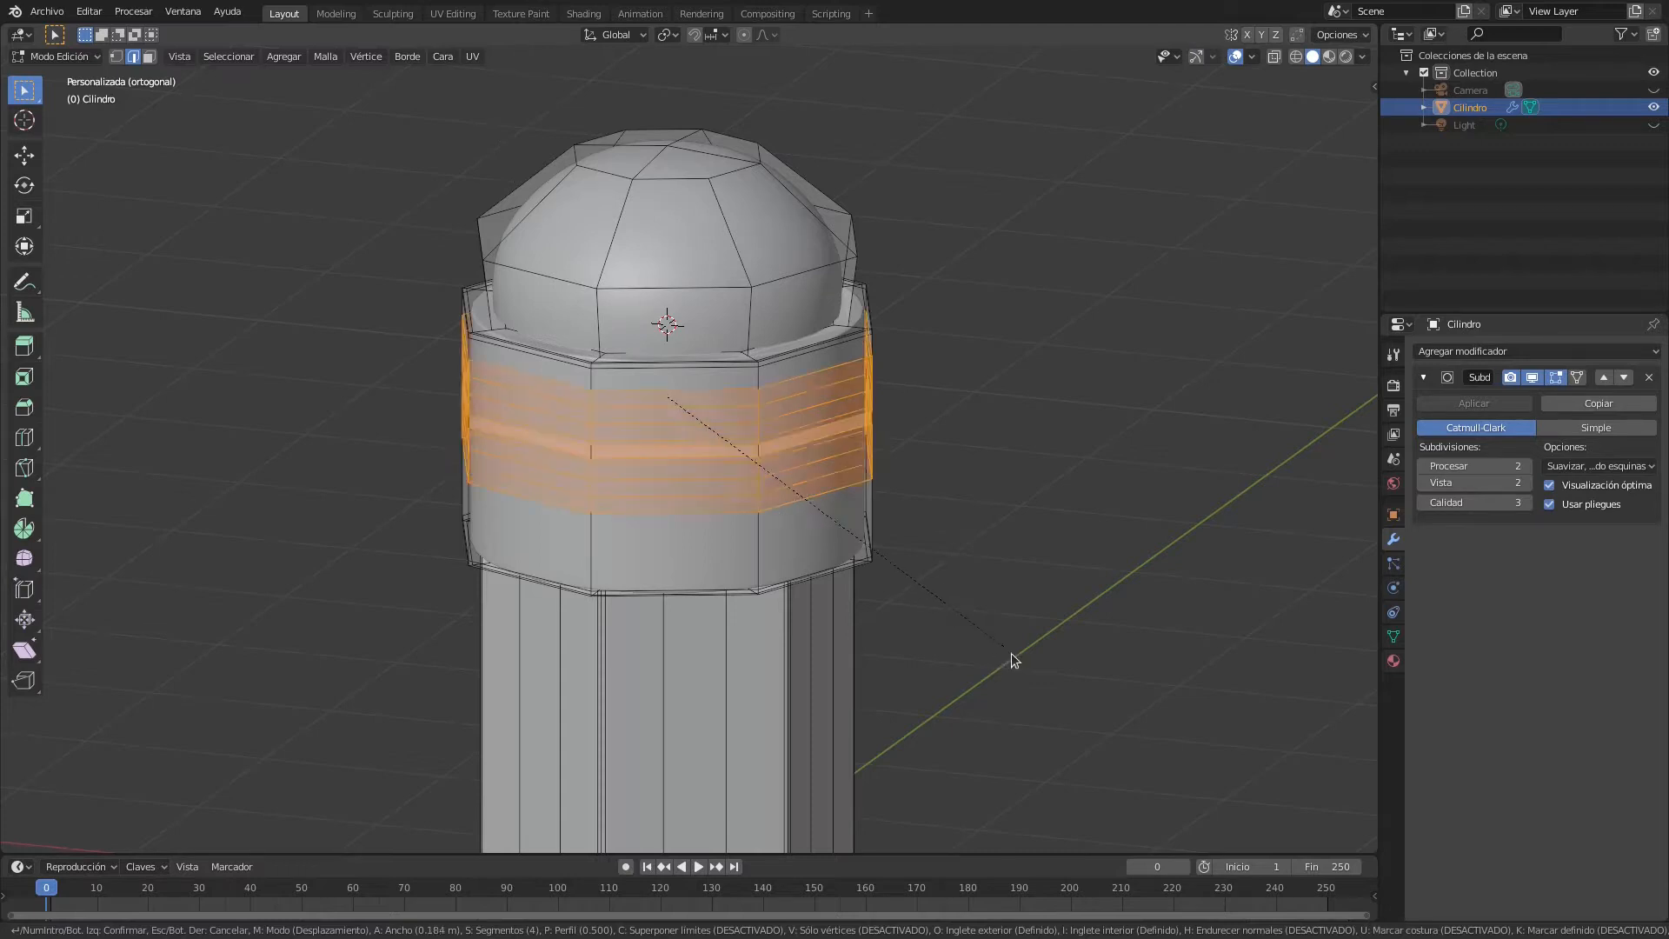
left_click(968, 640)
In face selection, select the four narrow face loops of the collar's upper beveled band and clear the selection
scroll(965, 639, "up", 8)
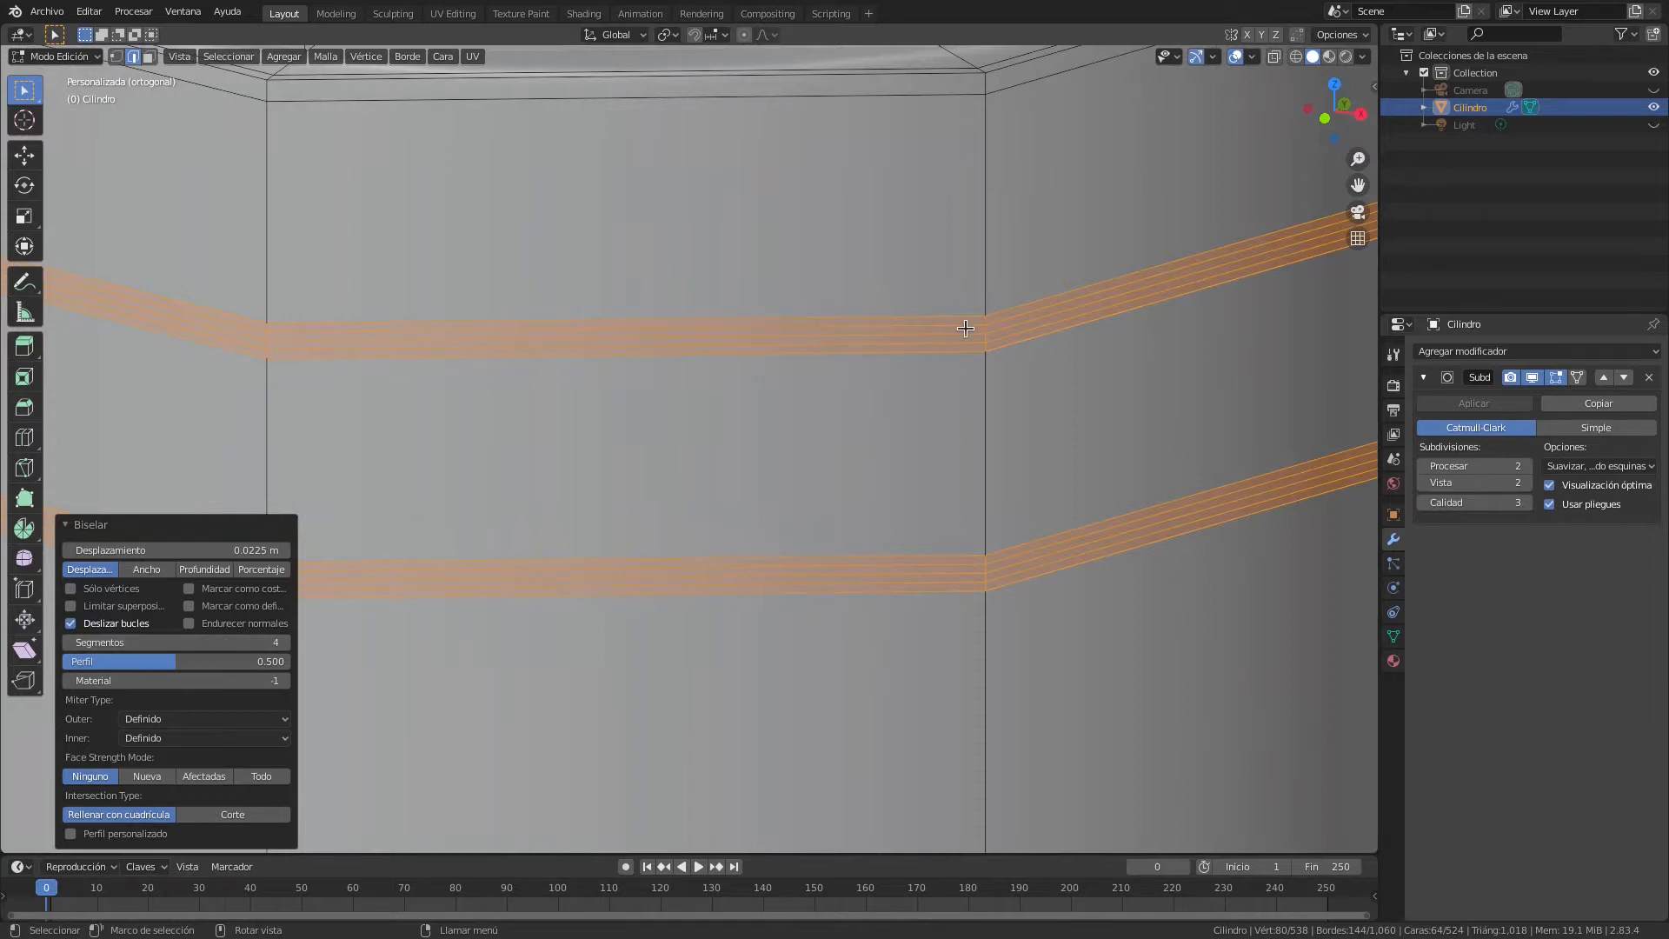
key("3")
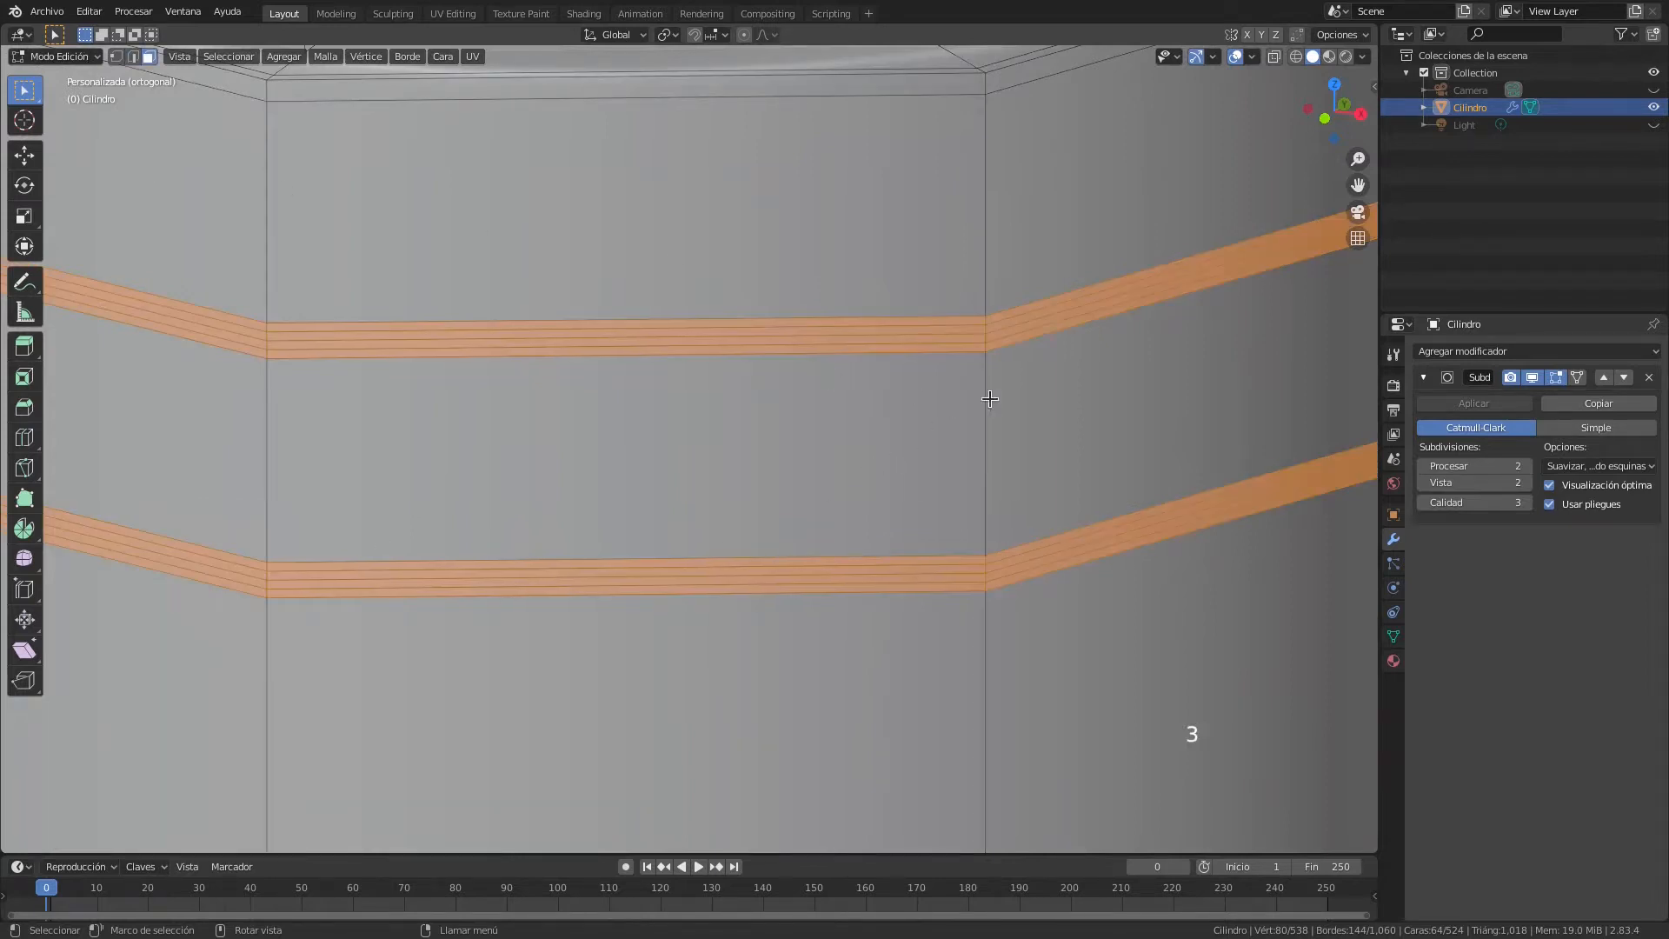
key("alt+a")
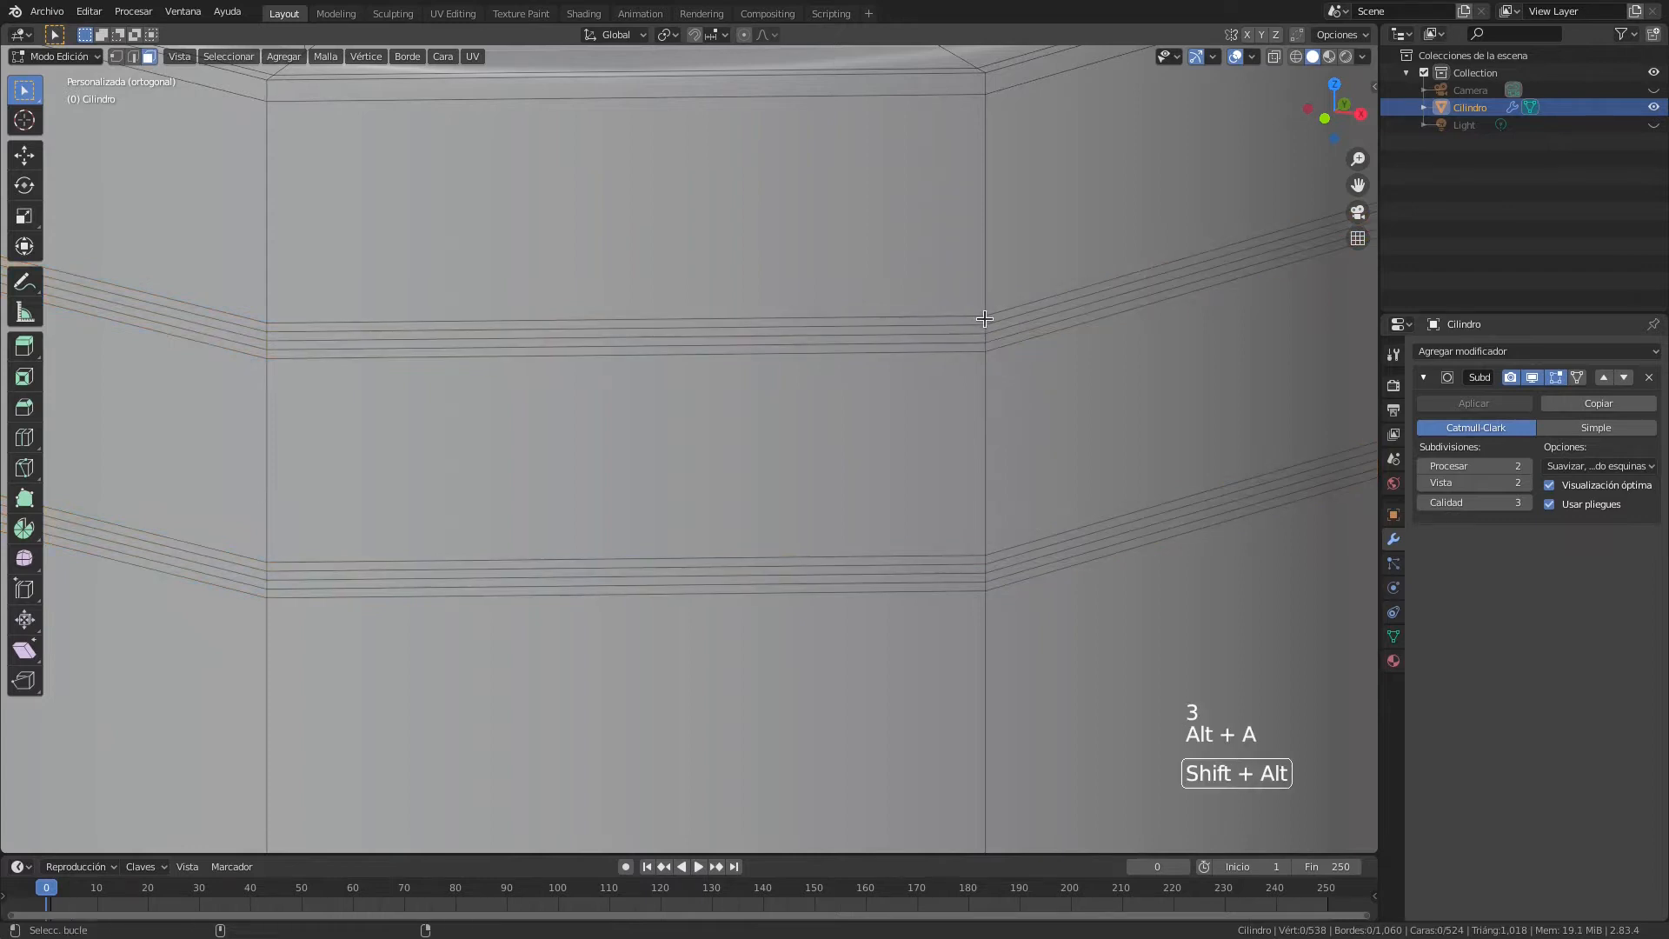
left_click(987, 322, "alt+shift")
scroll(995, 334, "up", 1)
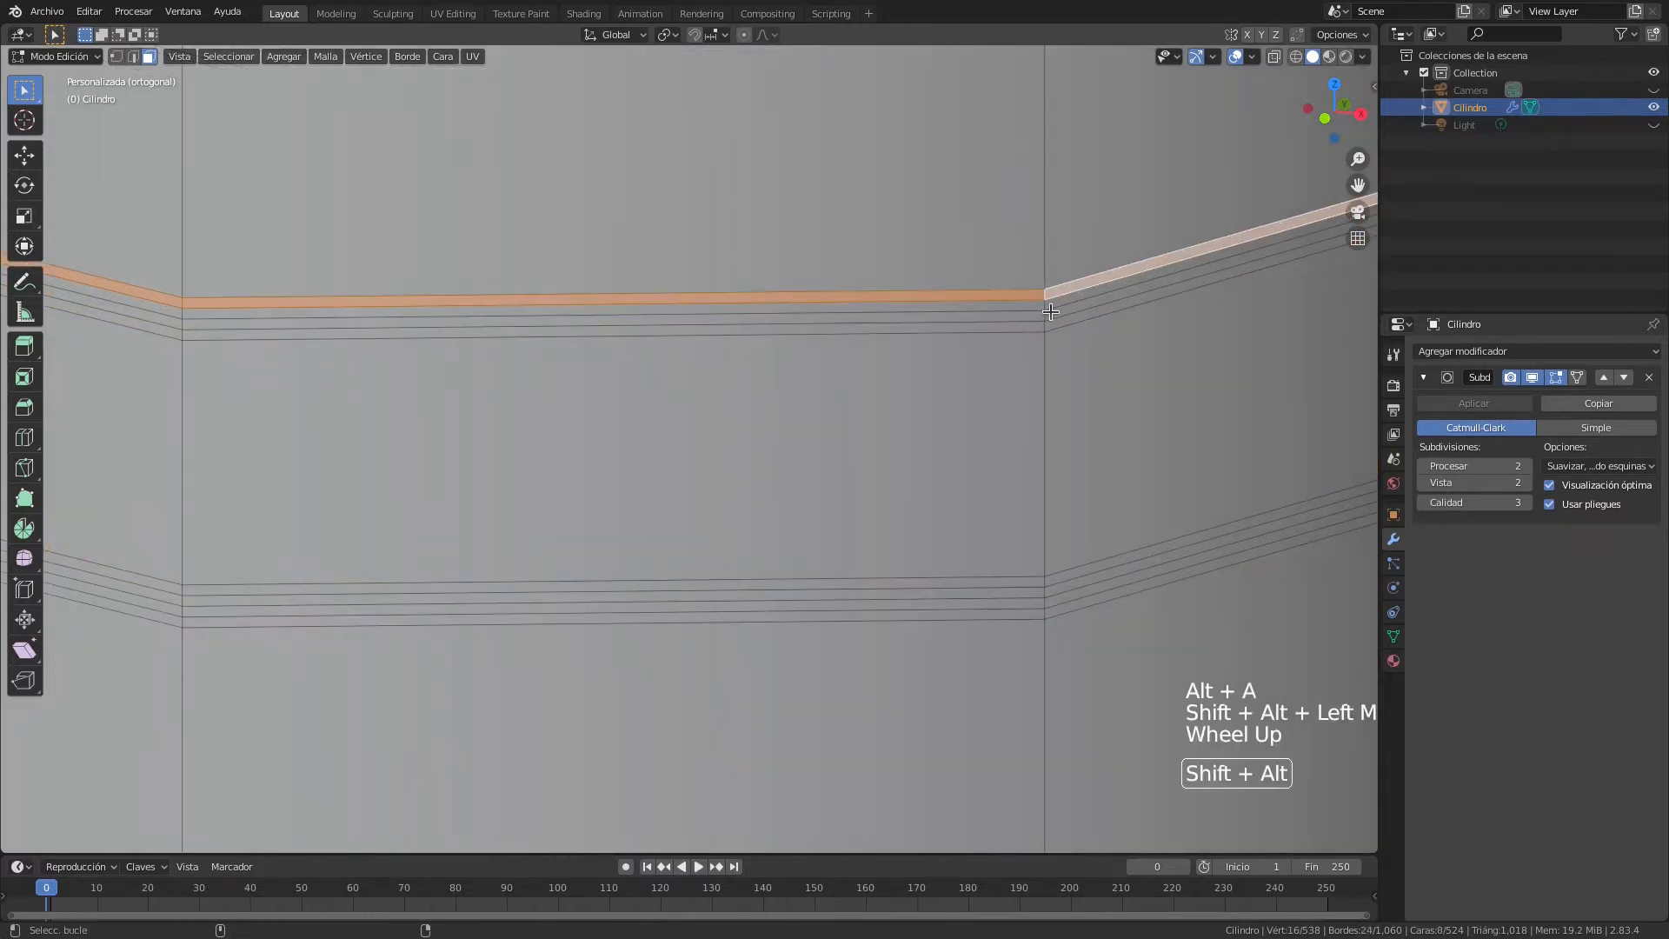
left_click(1045, 307, "alt+shift")
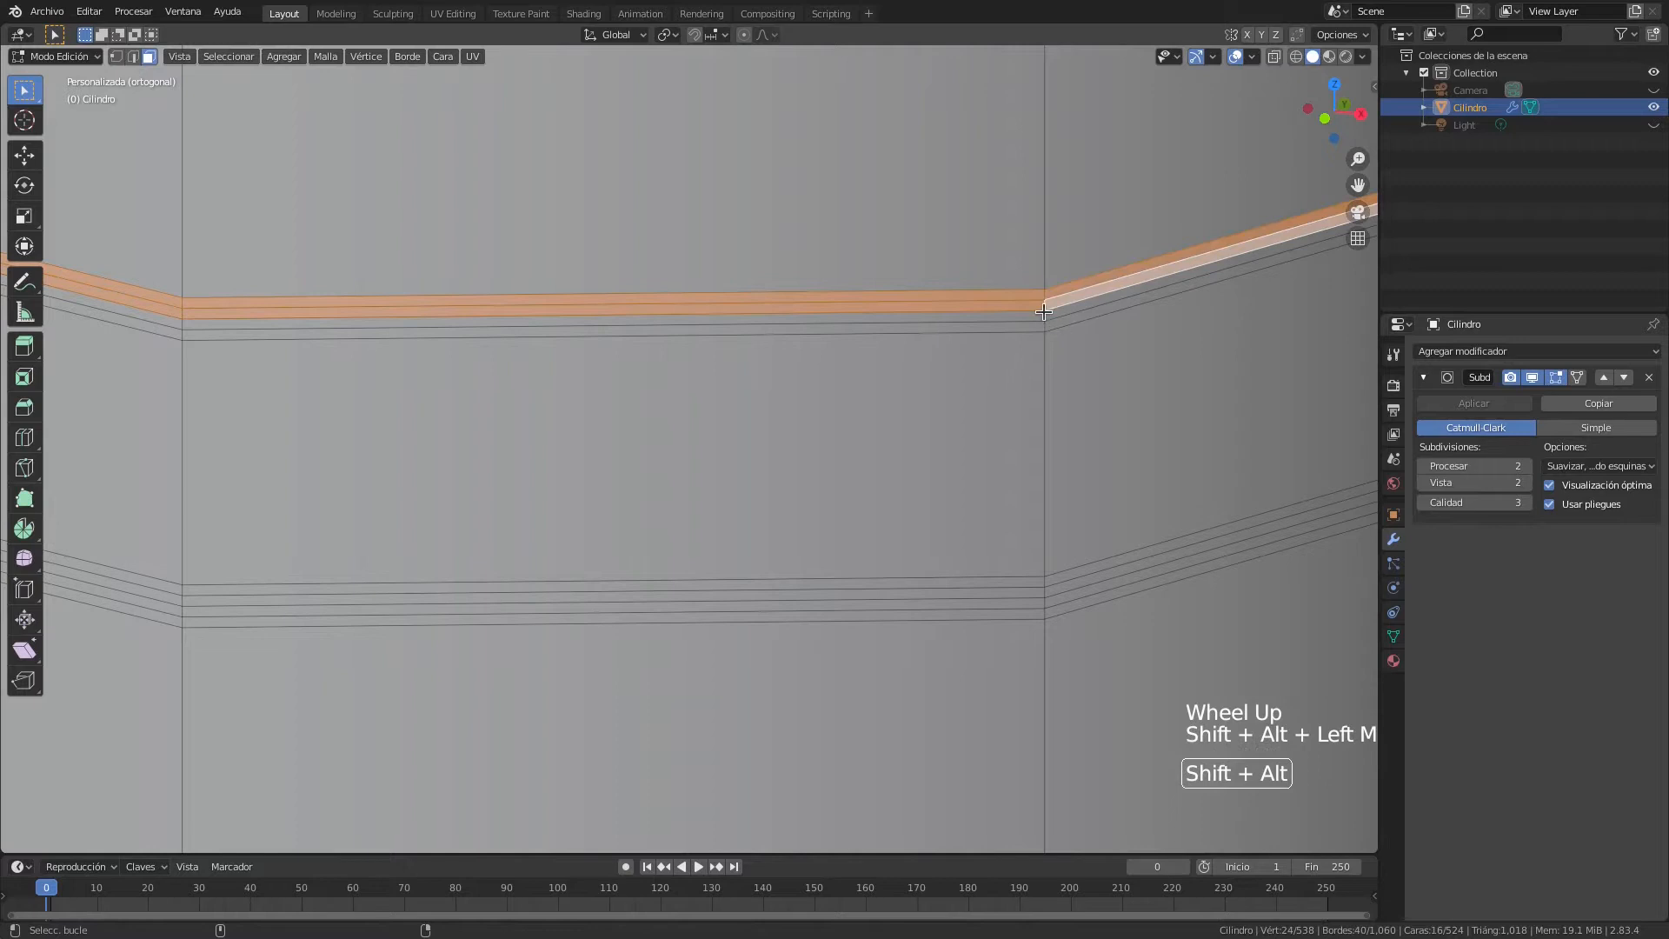
left_click(1045, 319, "alt+shift")
left_click(1046, 326, "alt+shift")
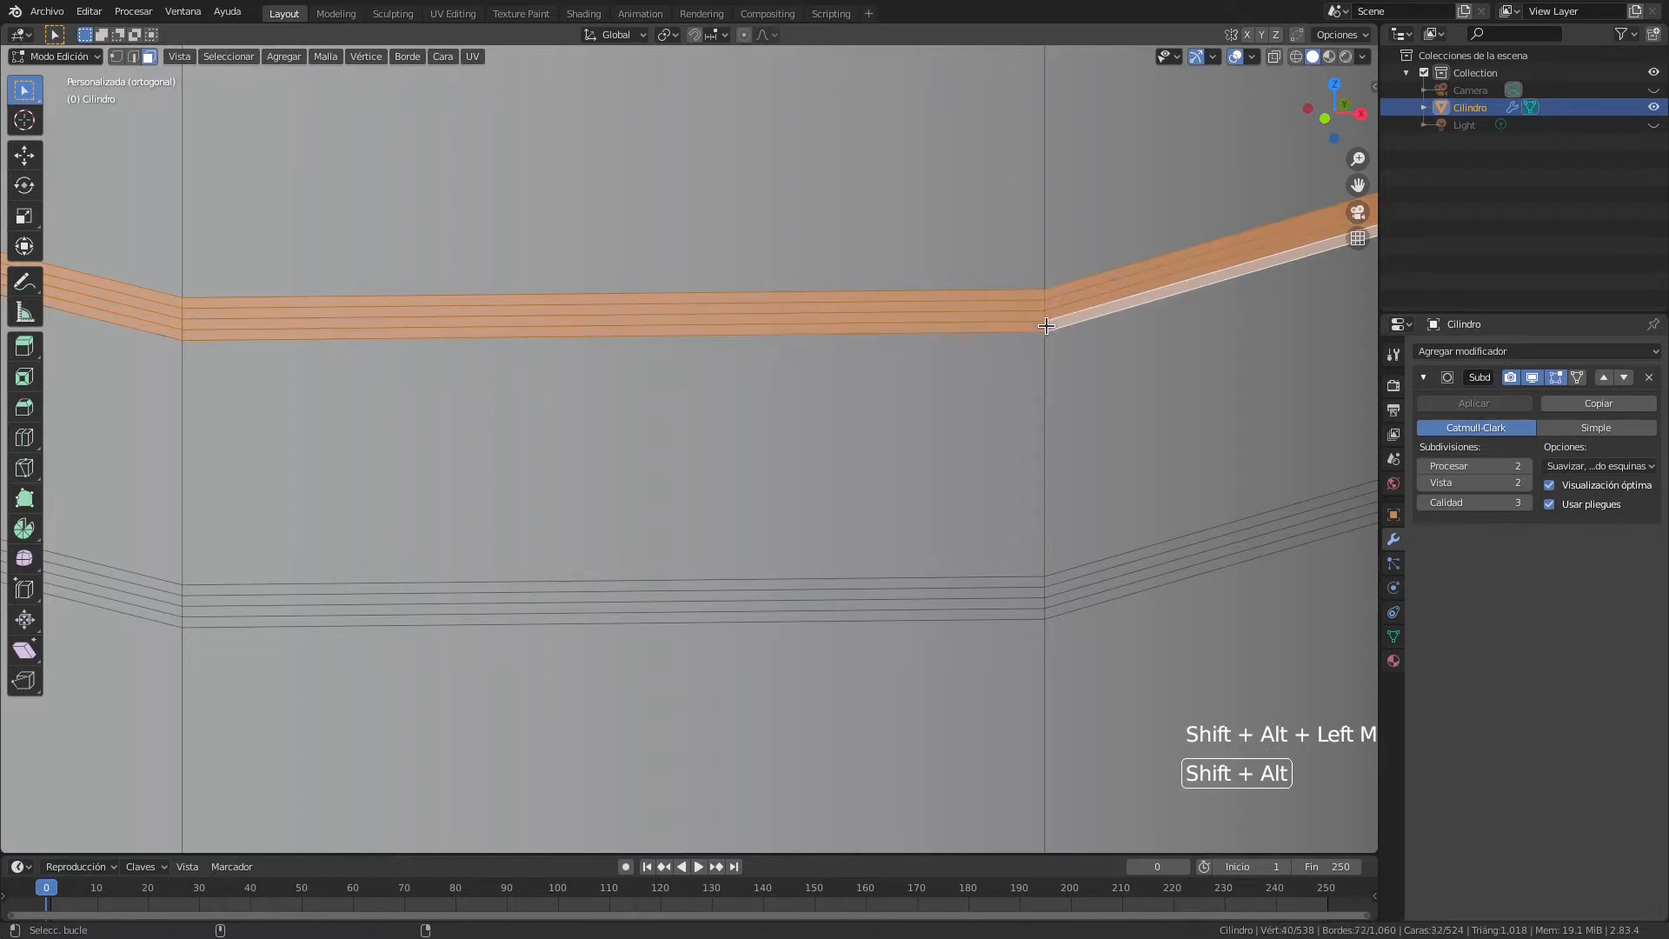
key("alt+a")
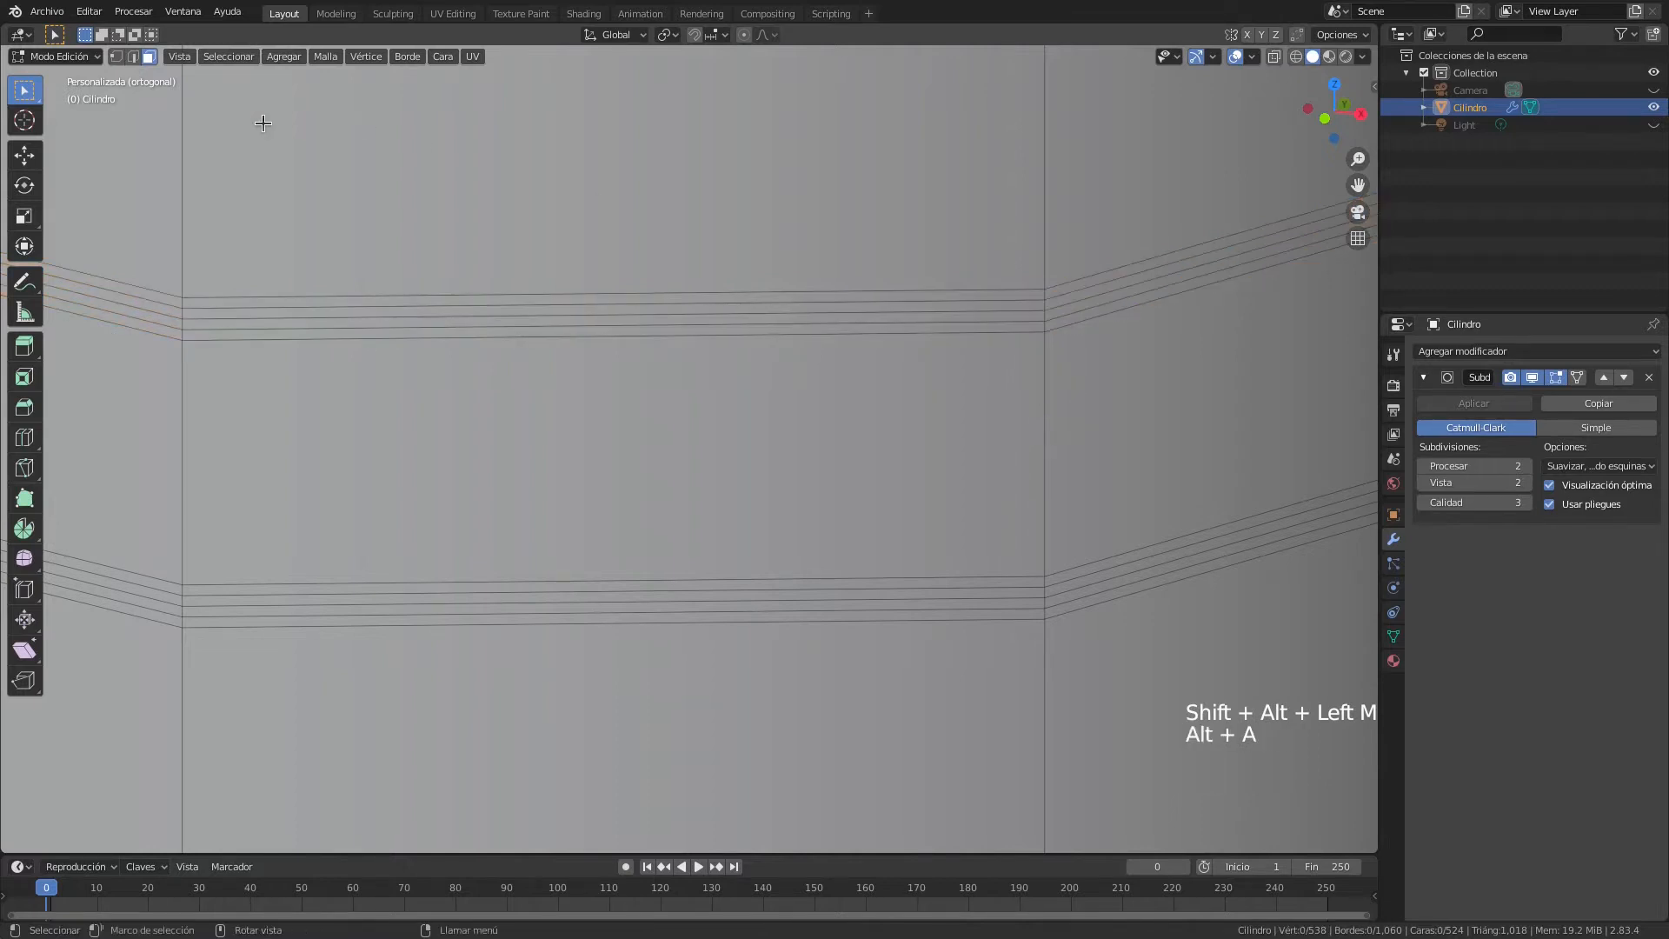
Select the middle edge loop of both beveled collar bands and scale them inward to about 0.978 in X and Y with the Scale tool
left_click(133, 56)
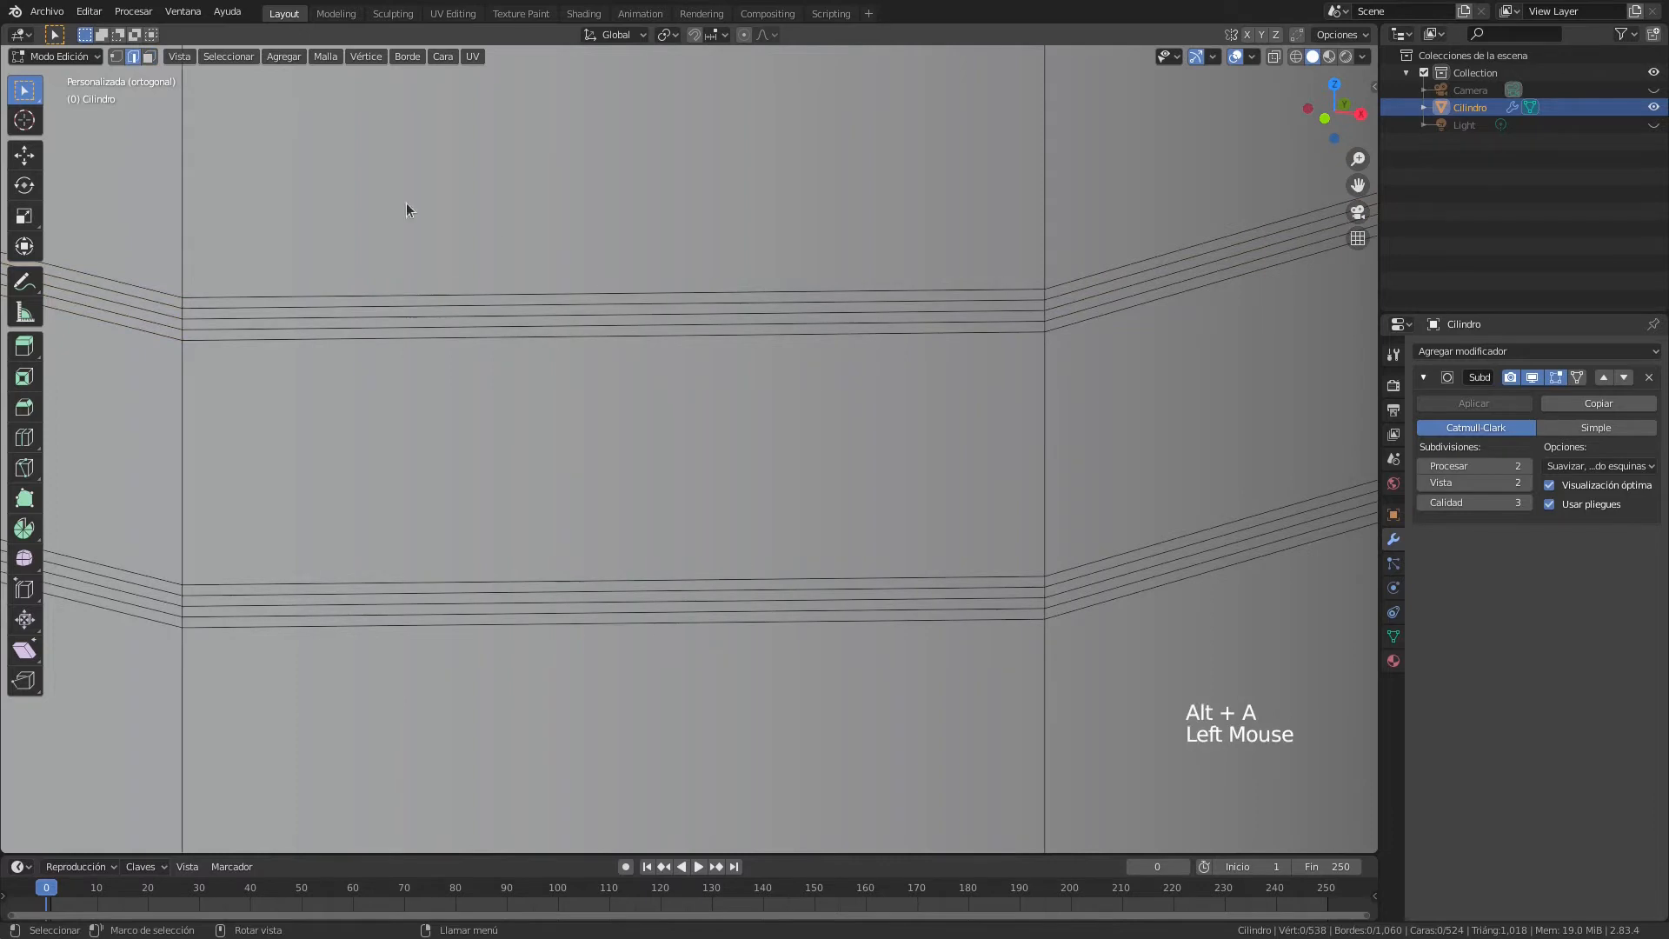
left_click(1016, 310, "alt+shift")
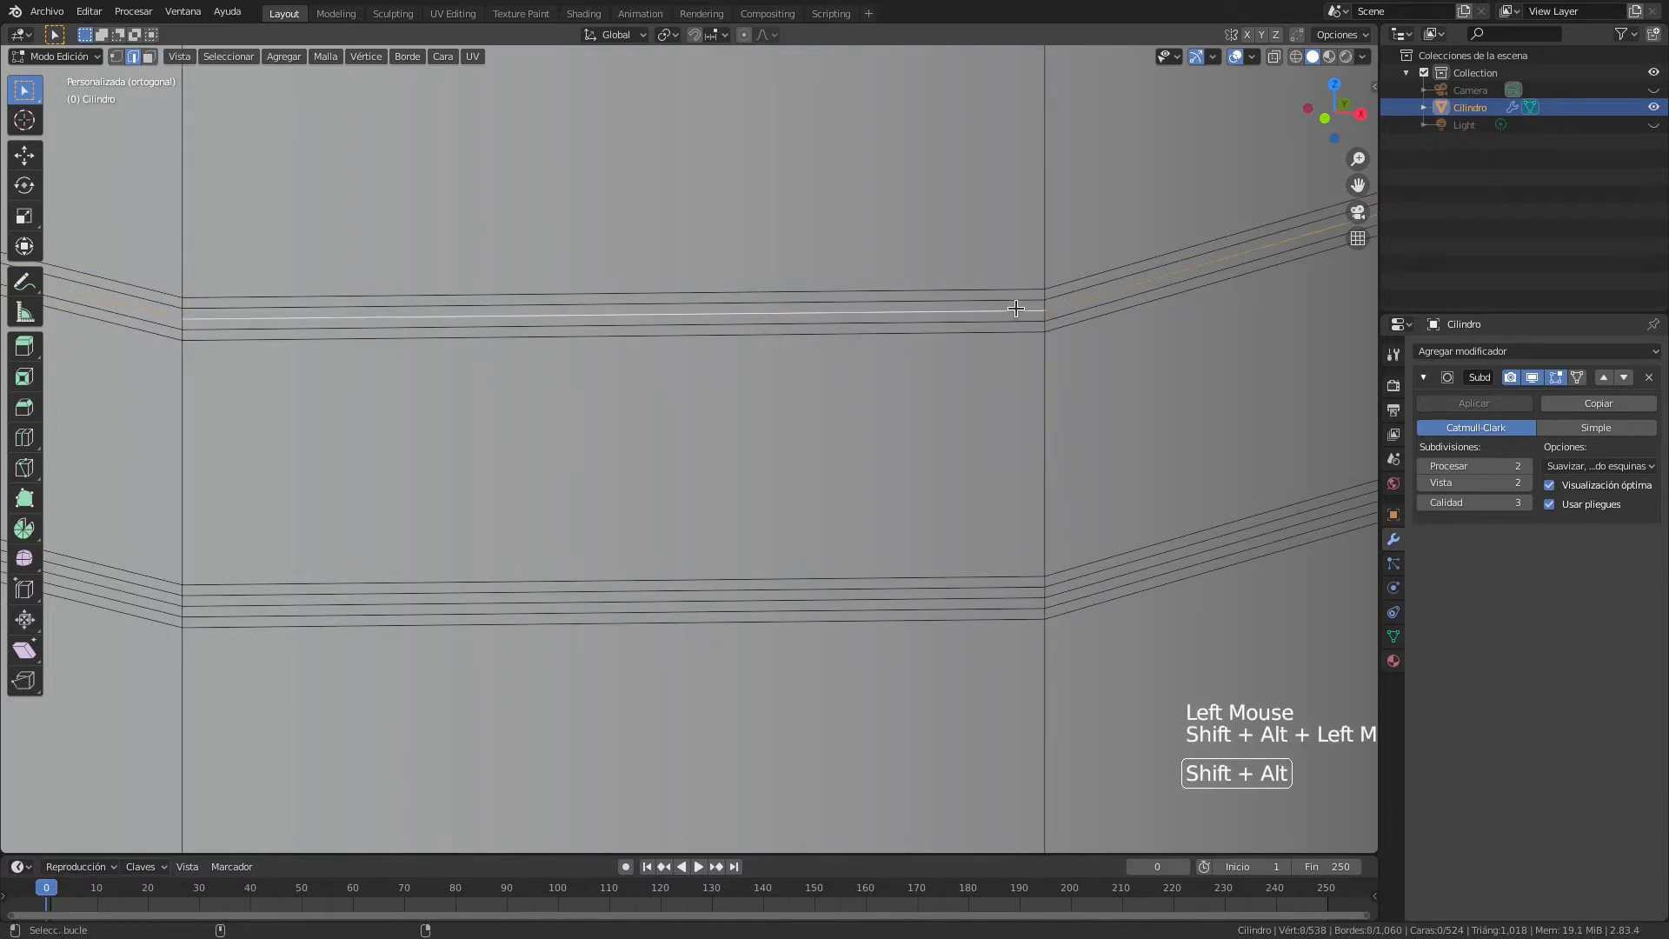
left_click(993, 598, "alt+shift")
scroll(936, 514, "down", 5)
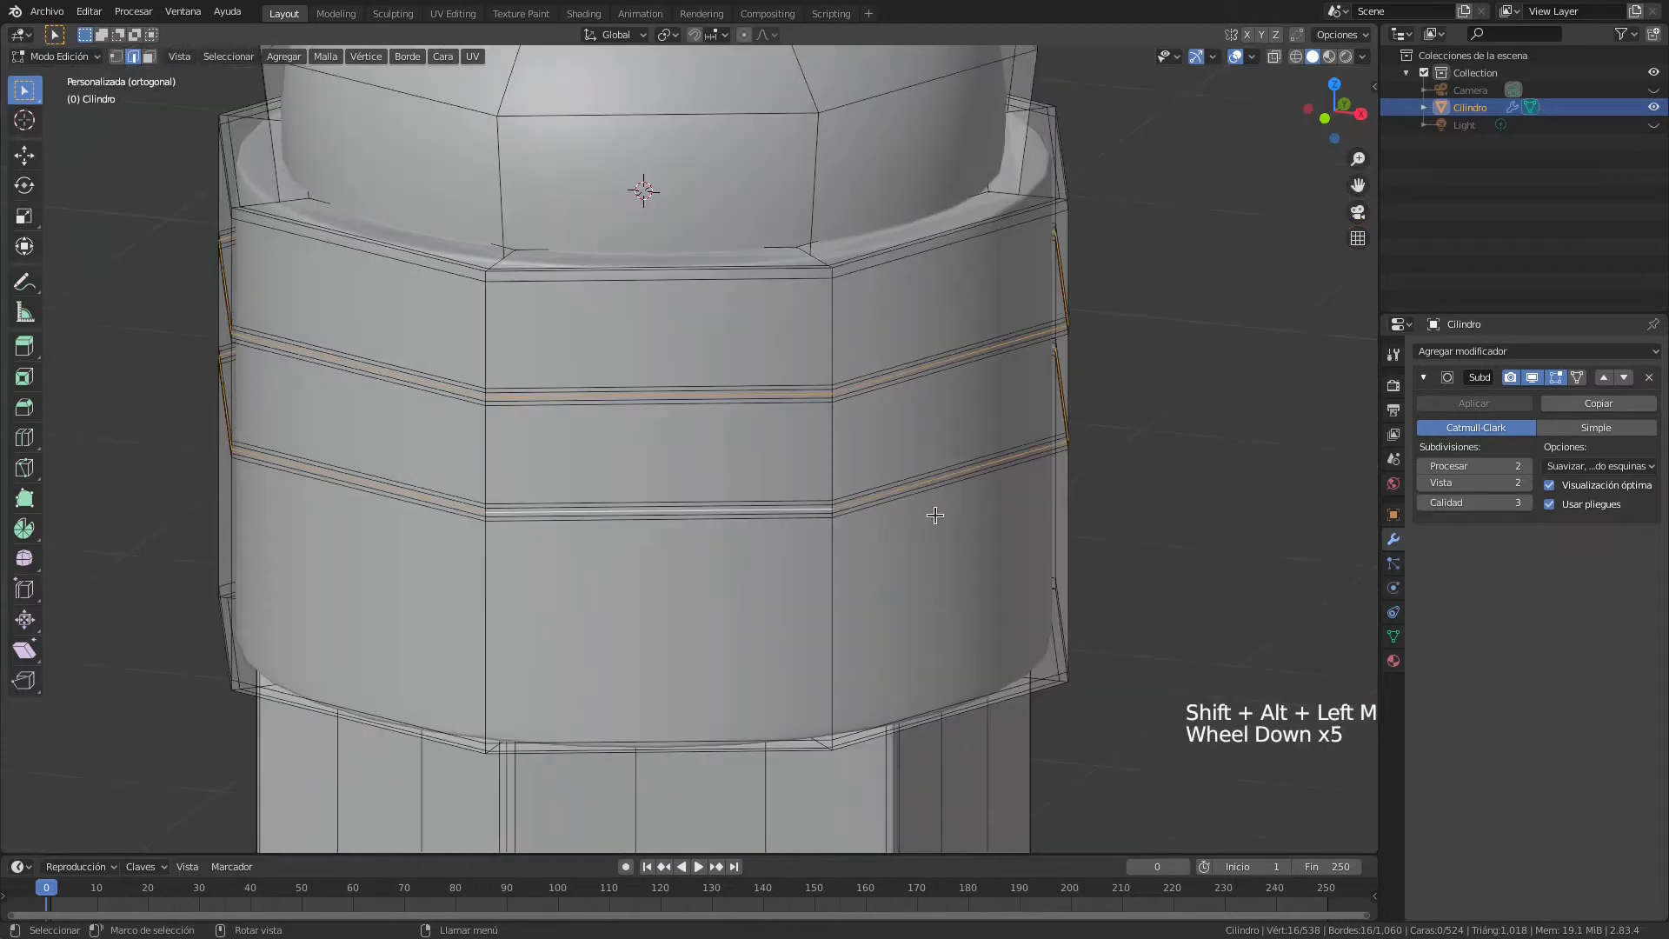
middle_click_drag(935, 508, 992, 578)
scroll(1044, 566, "down", 1)
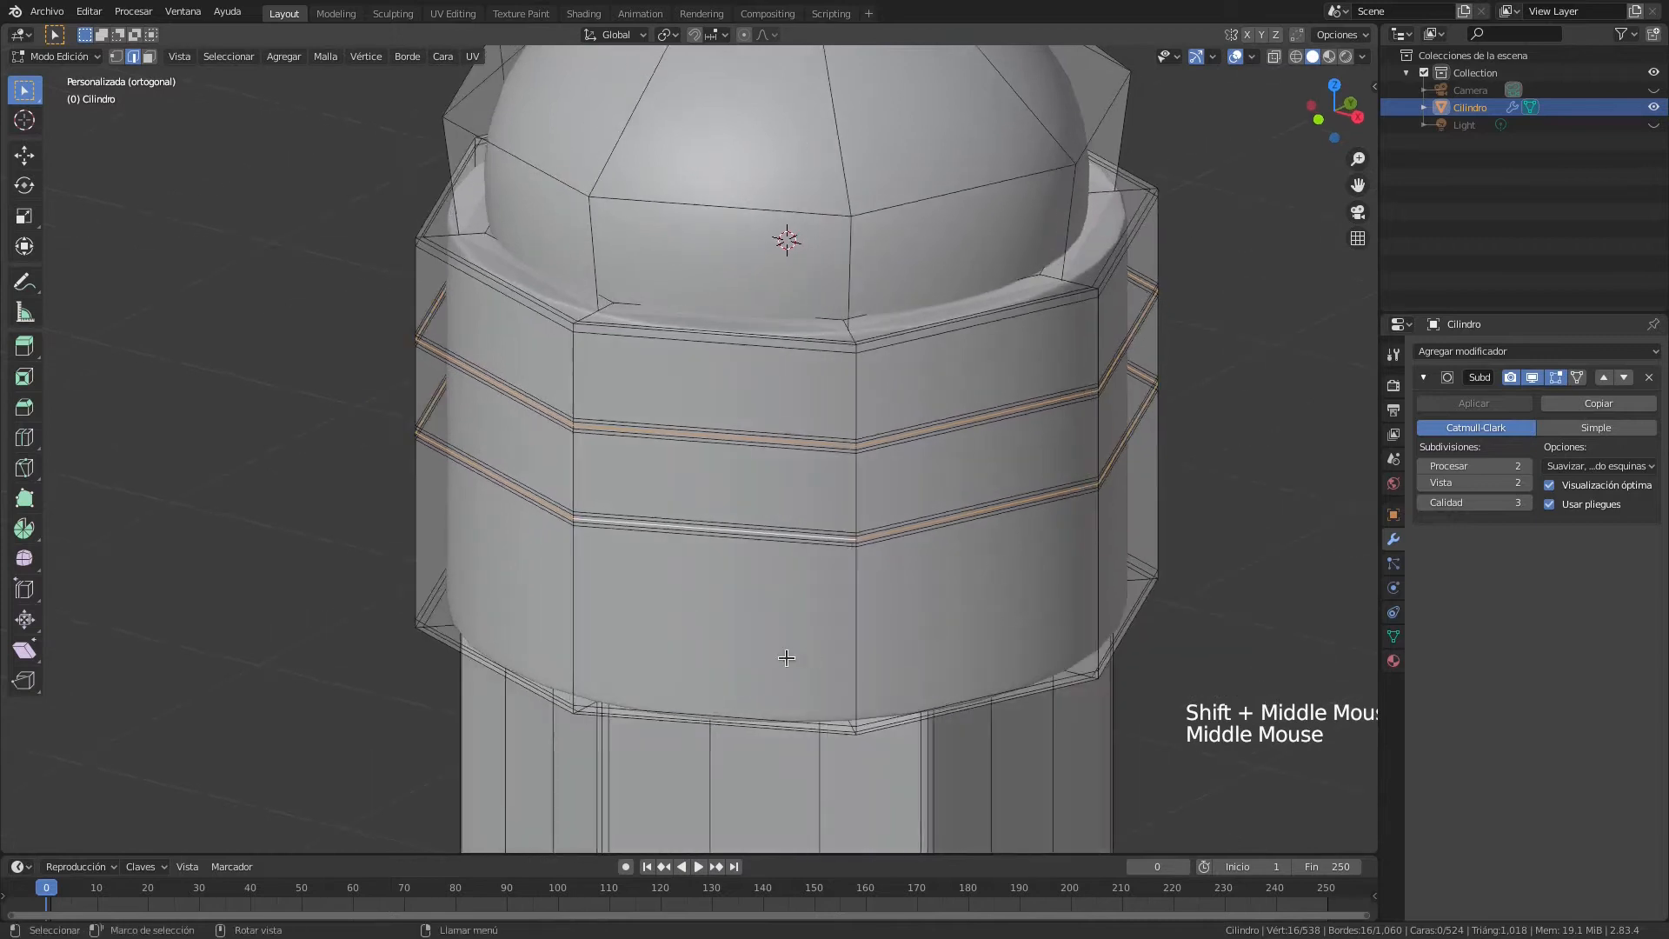
middle_click_drag(116, 290, 205, 310)
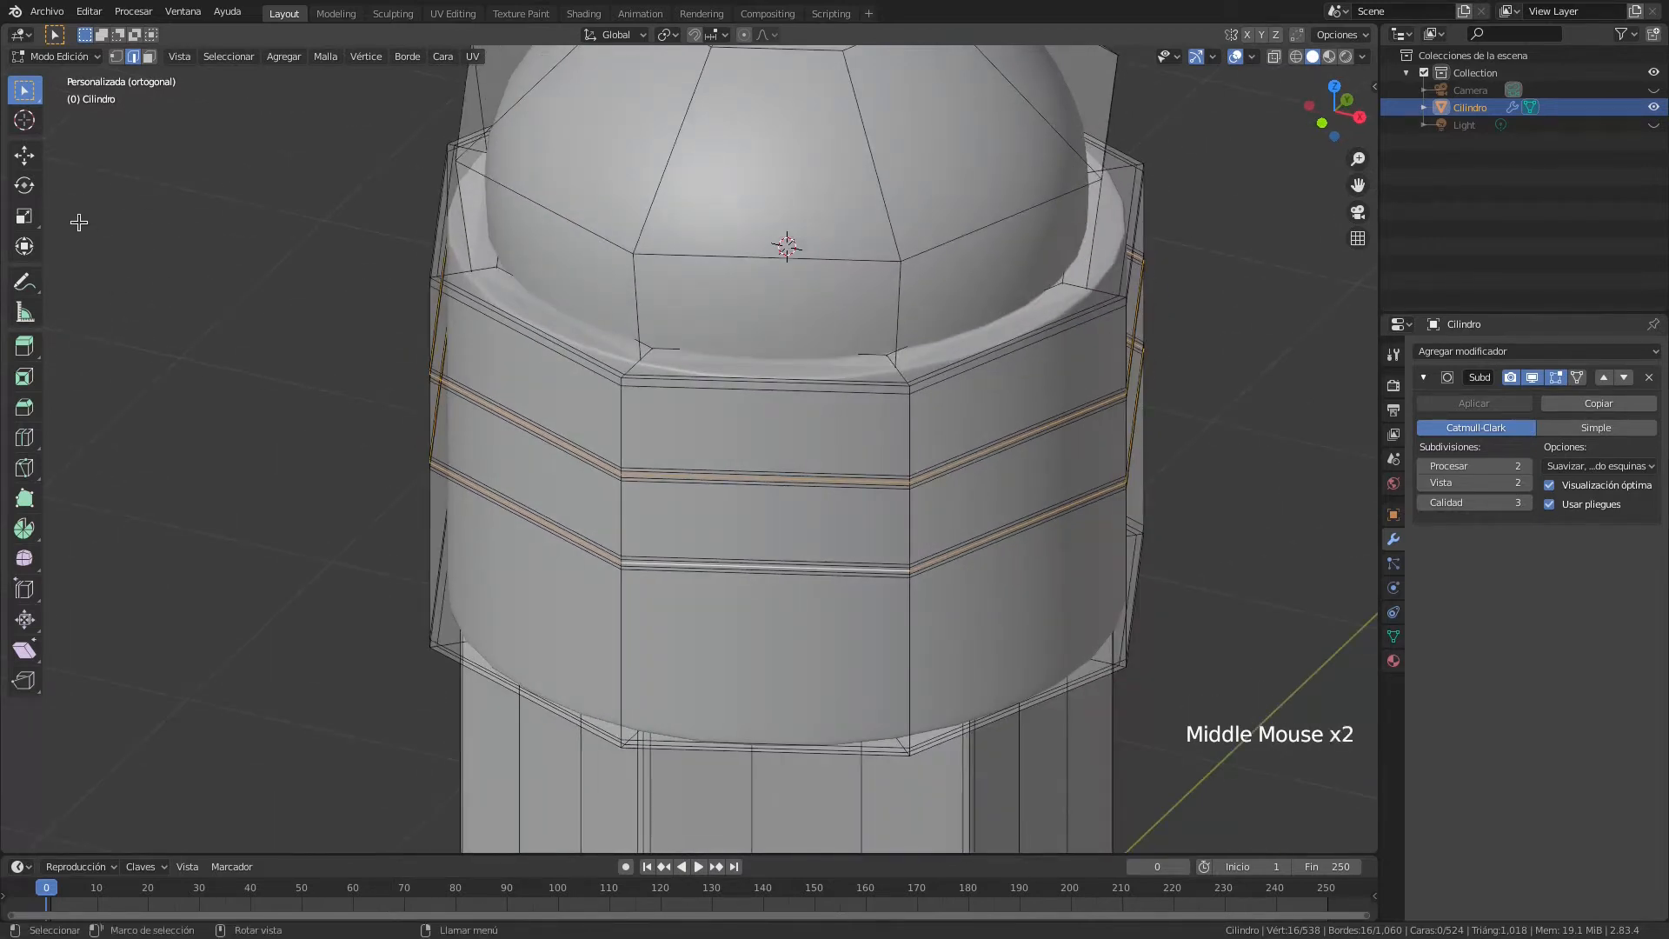
left_click(24, 216)
scroll(1002, 370, "up", 3)
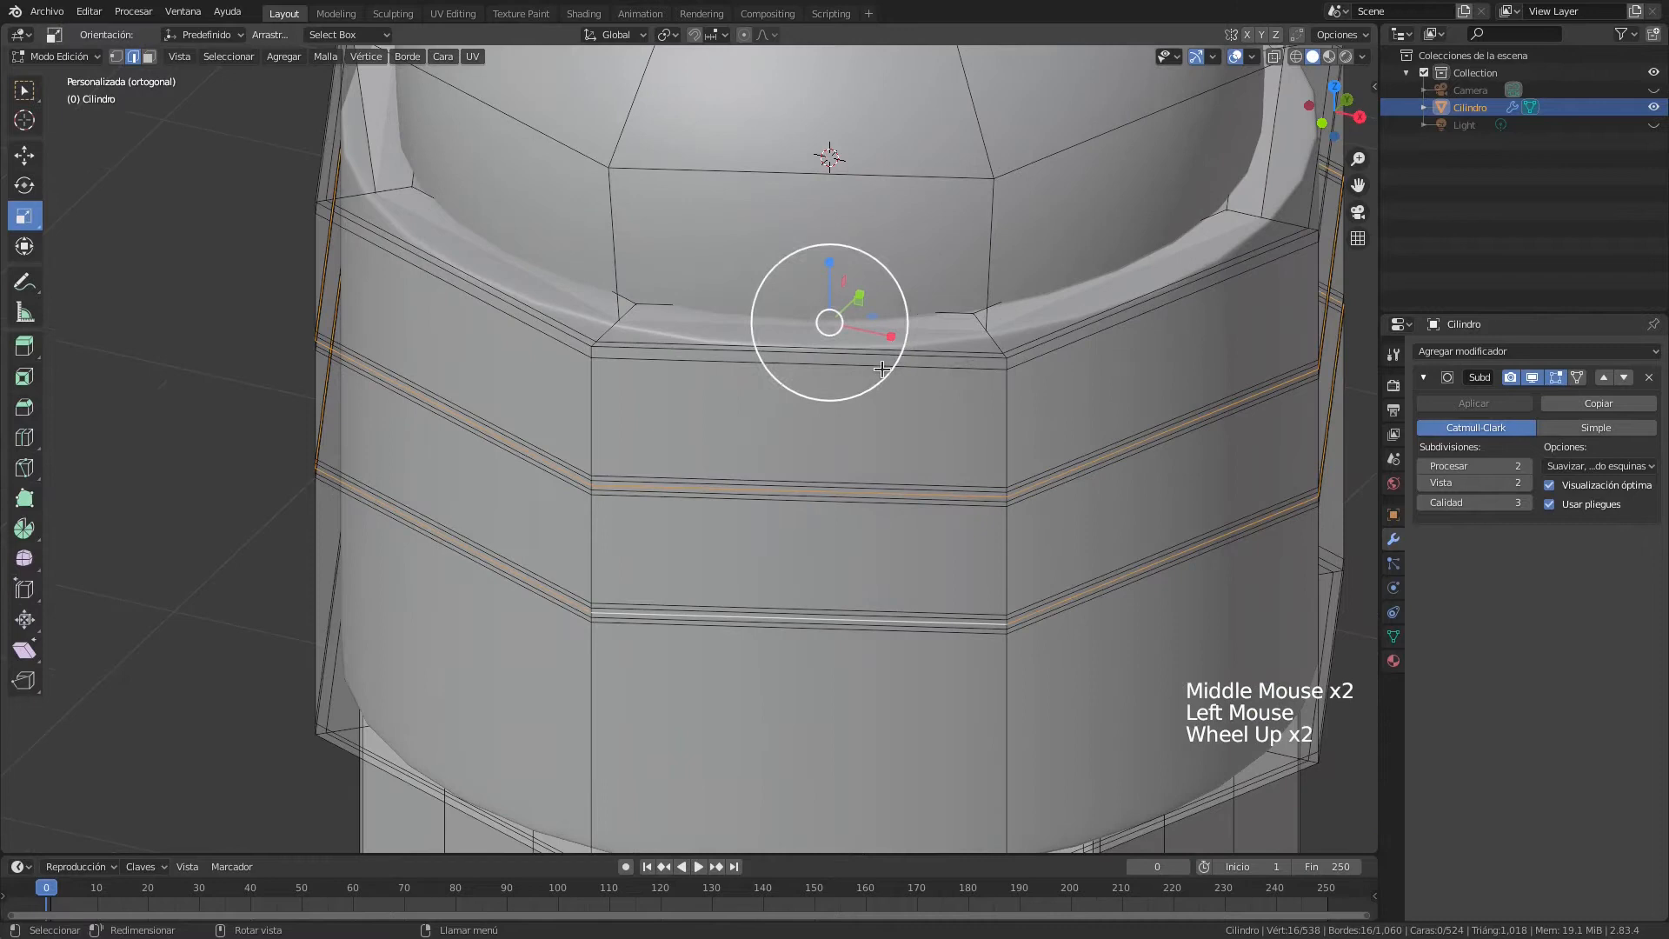
middle_click_drag(1001, 370, 986, 440)
scroll(957, 366, "up", 2)
scroll(835, 348, "down", 2)
middle_click_drag(831, 350, 836, 332, "shift")
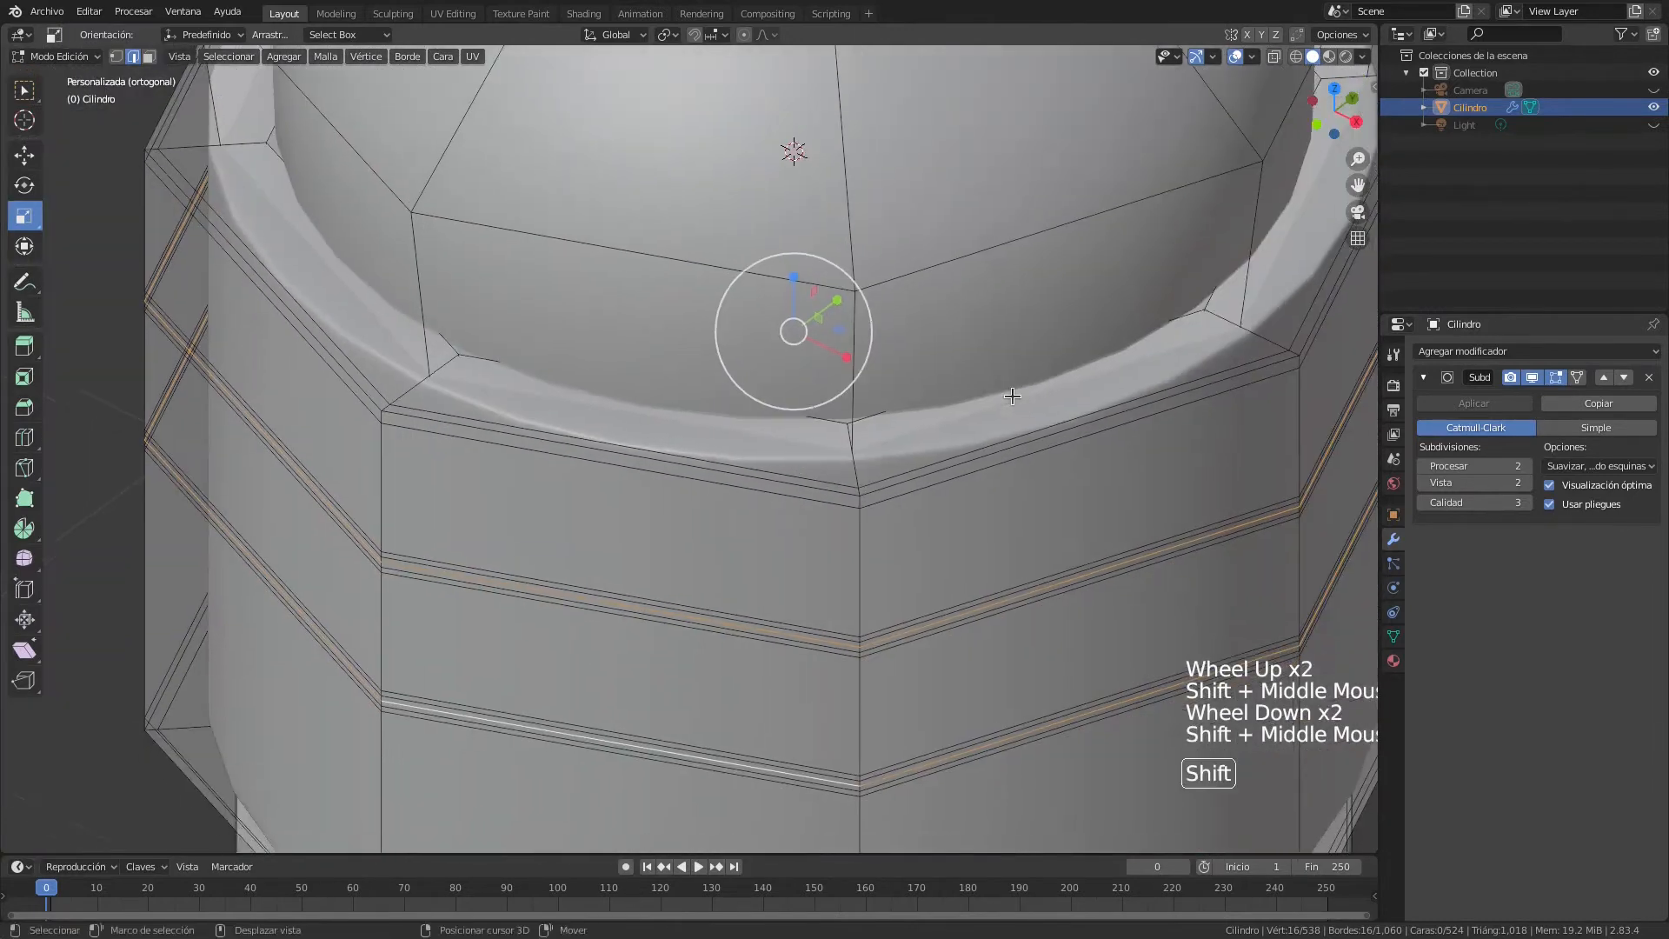
left_click_drag(837, 332, 833, 329)
scroll(939, 479, "down", 5)
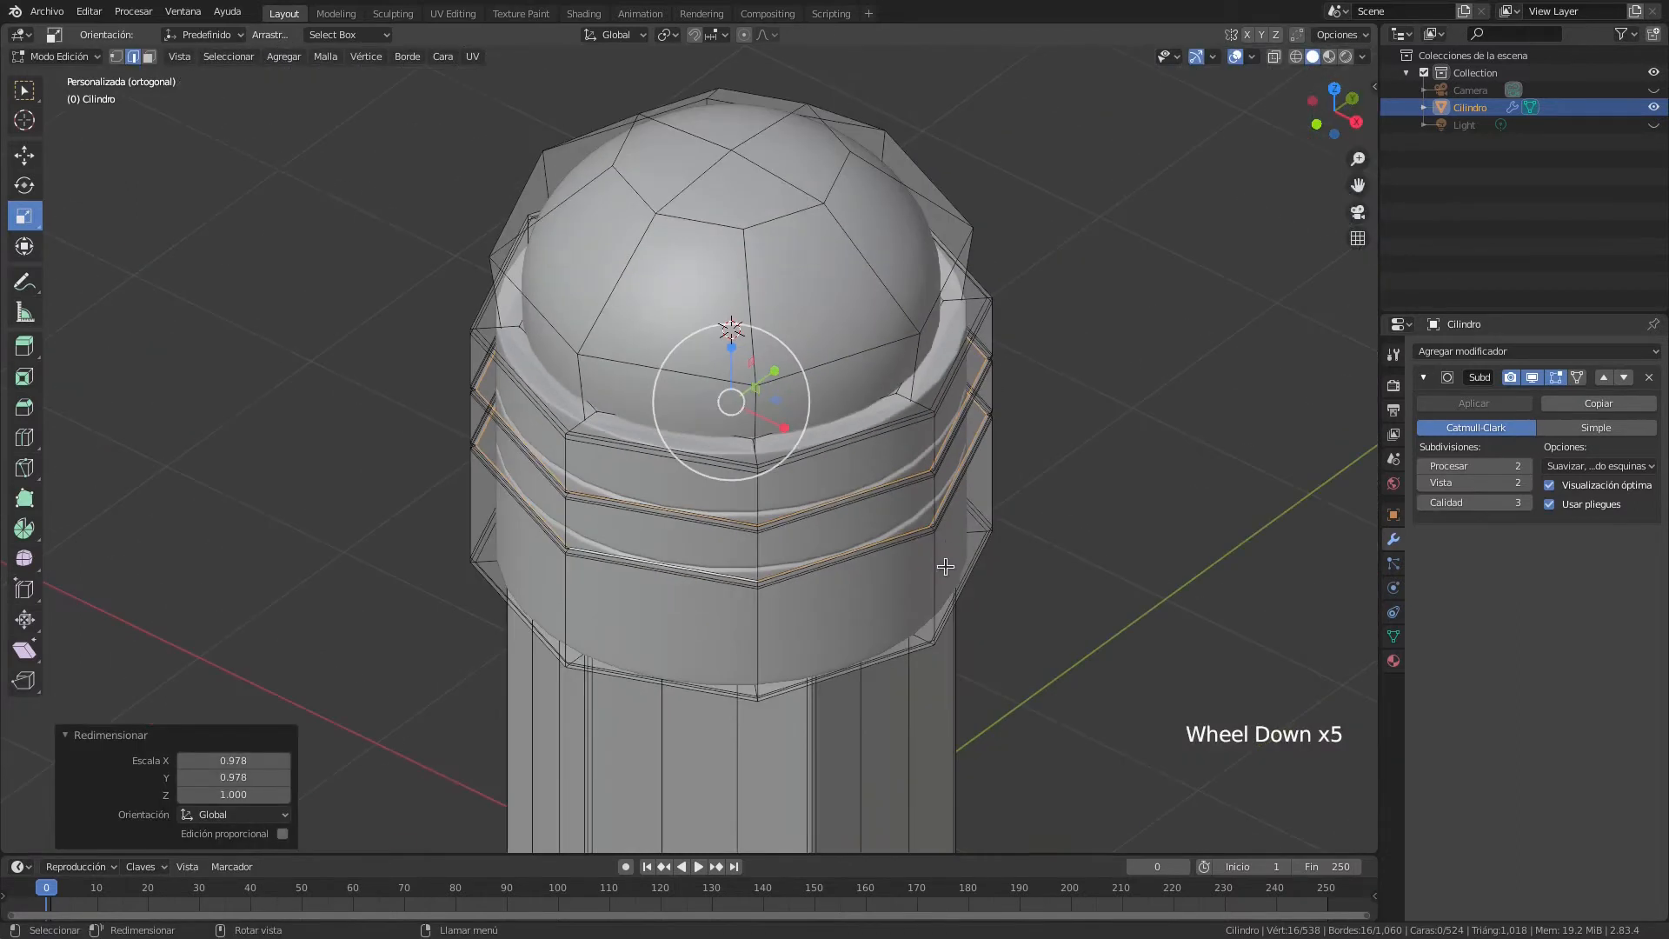
Return to Object Mode and bring the whole pencil with its grooved collar into view
key("Tab")
mouse_move(899, 631)
middle_mouse_down()
mouse_move(920, 562)
mouse_move(875, 659)
mouse_move(875, 511)
middle_mouse_up()
scroll(931, 526, "down", 6)
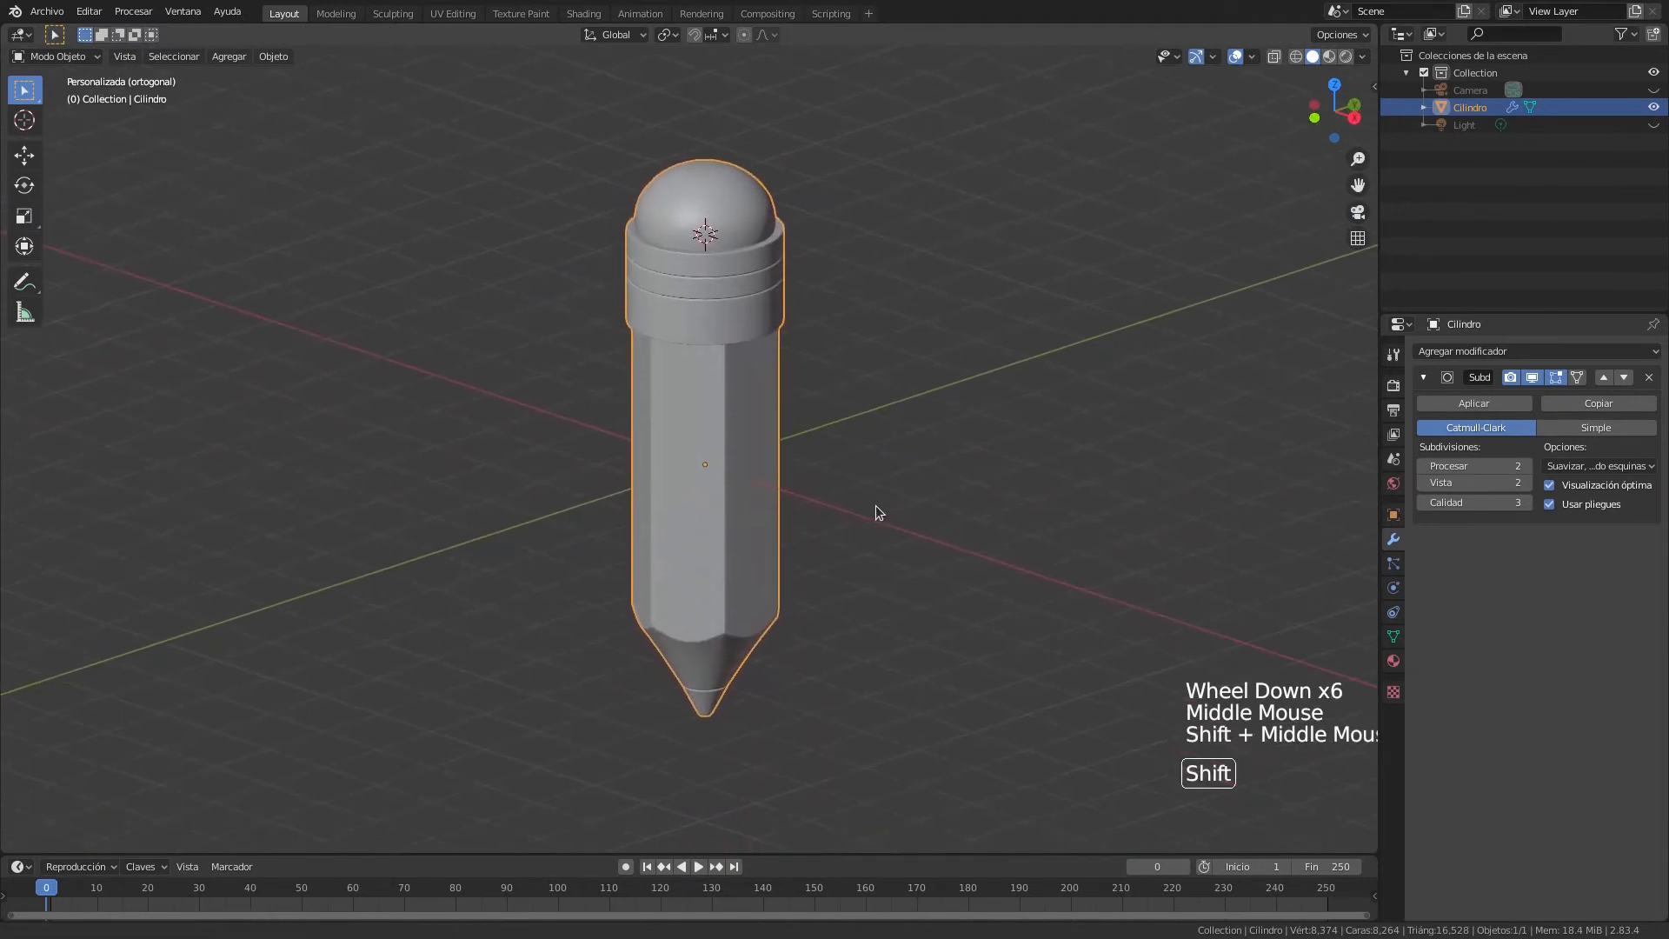